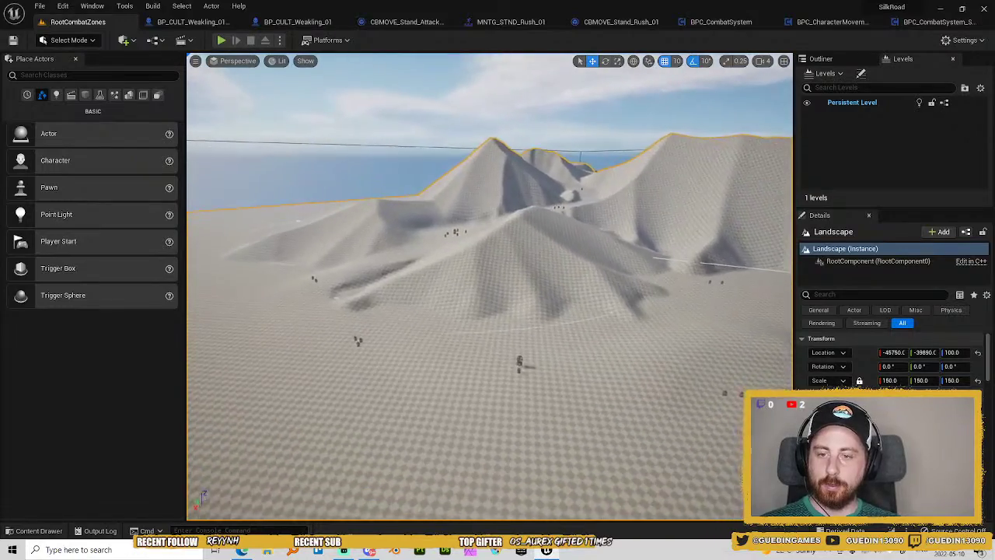
Deselect the landscape and examine the enemy groups placed along the path through the canyon to the open plain.
key("Escape")
key("w")
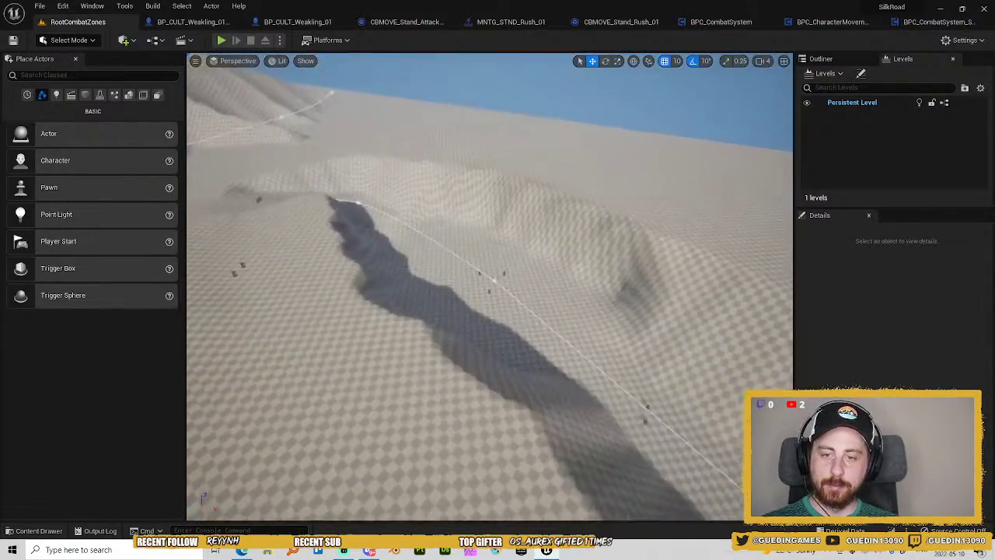
key("w")
key("w")
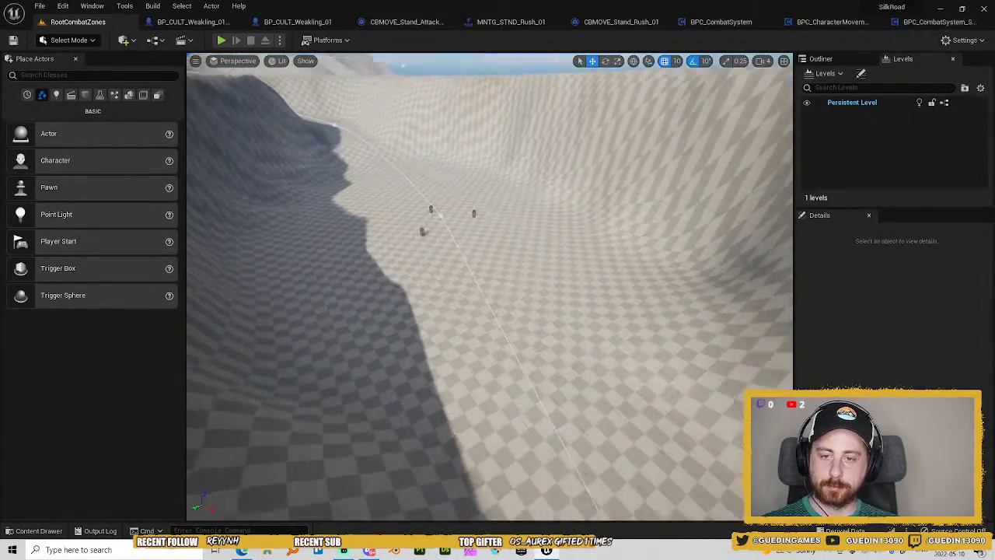
key("s")
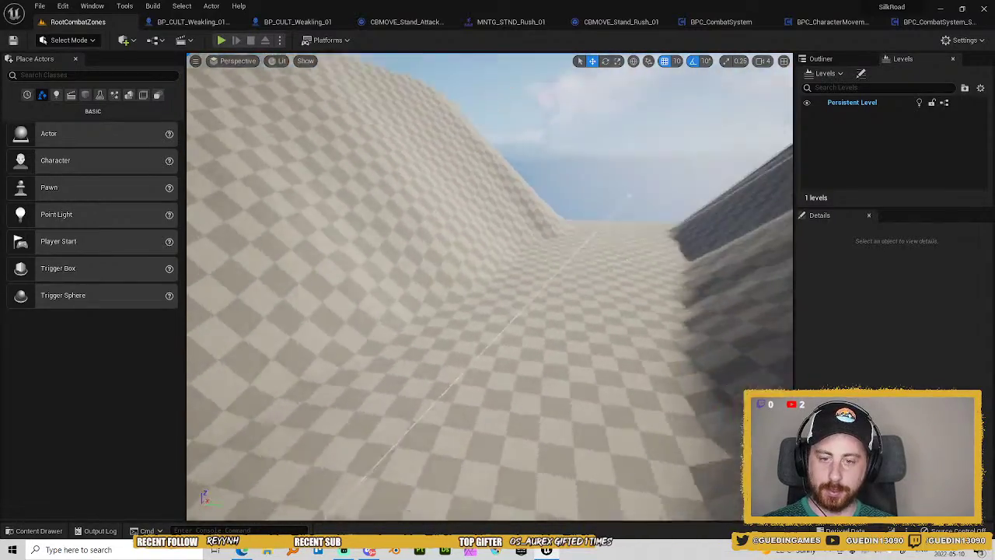
key("w")
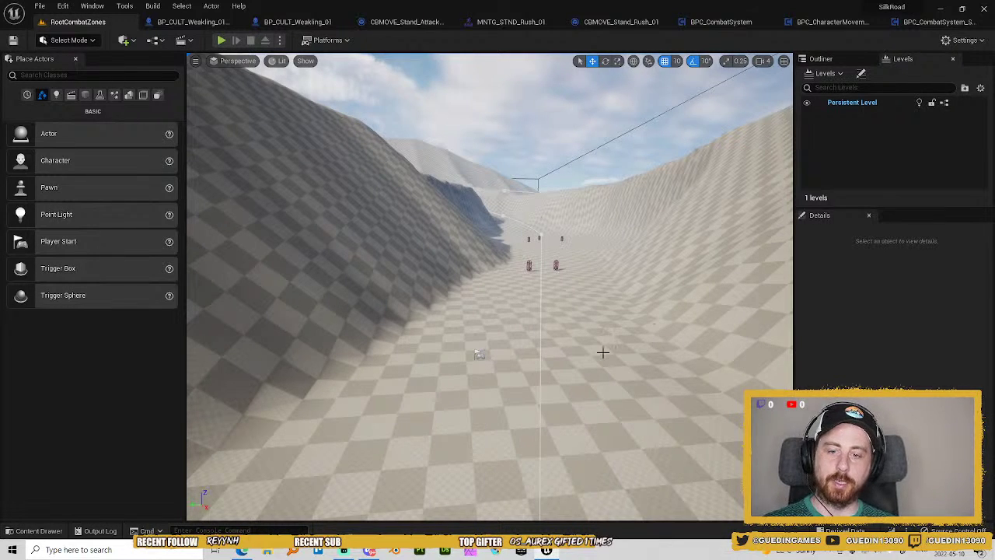
key("w")
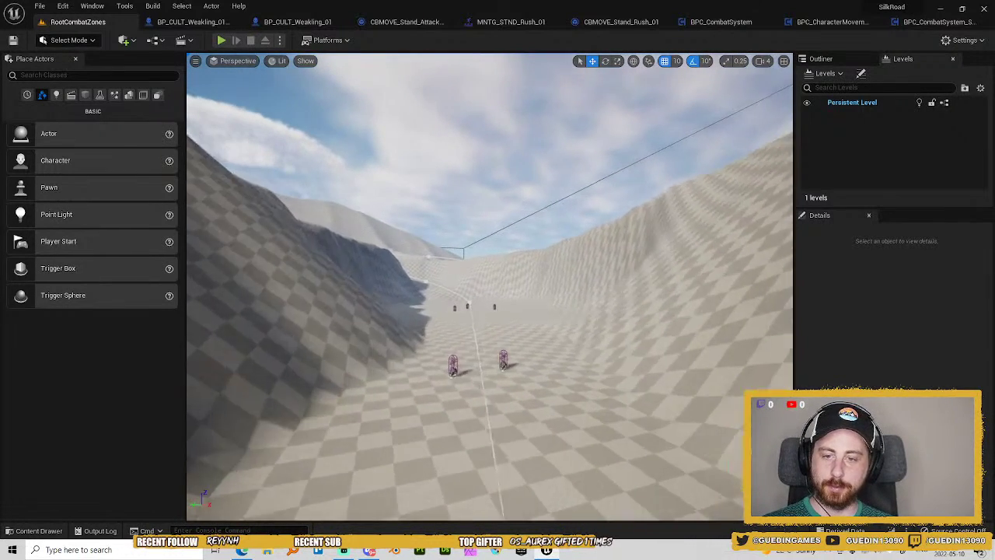
key("w")
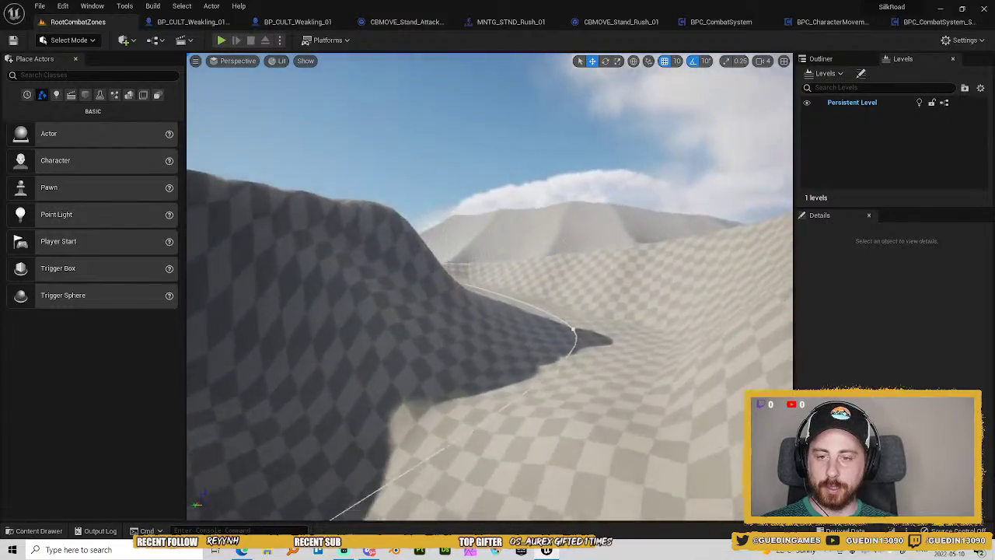
key("w")
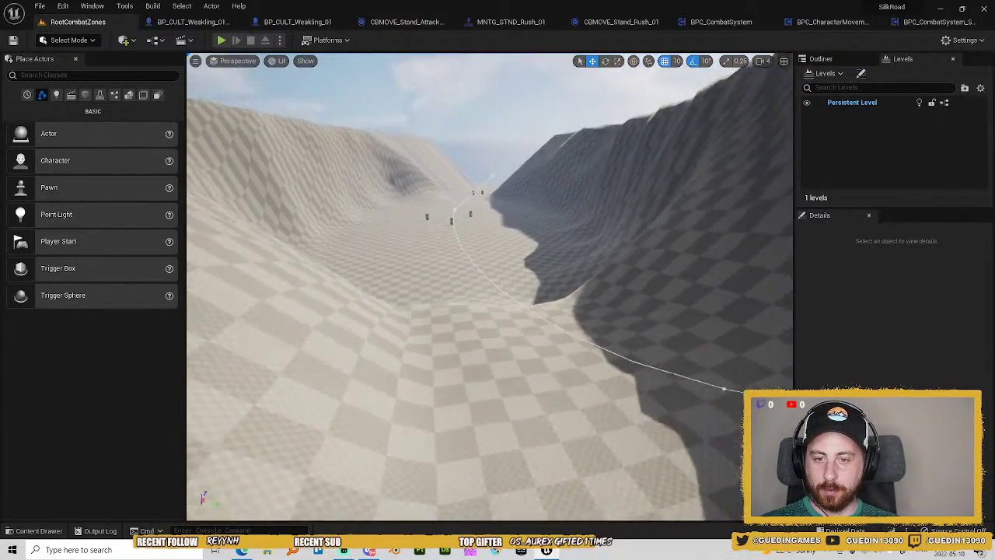
key("w")
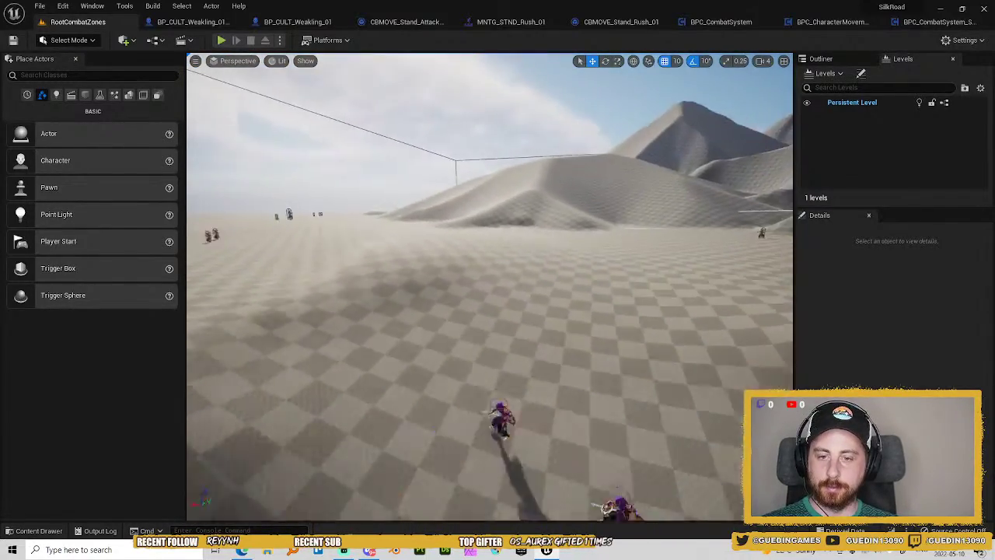
key("w")
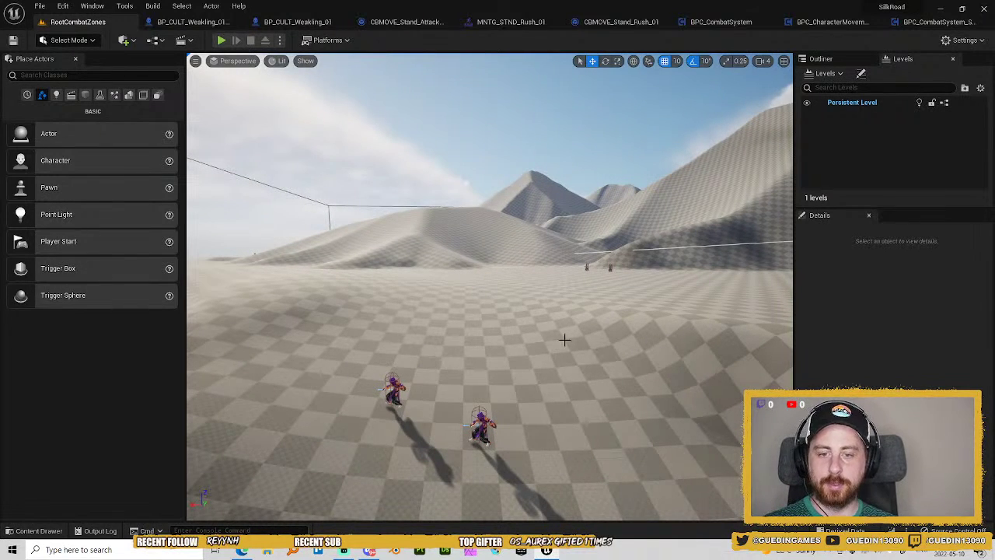
Examine the open plain around the enemy pair and the hills and routes that surround it.
key("a")
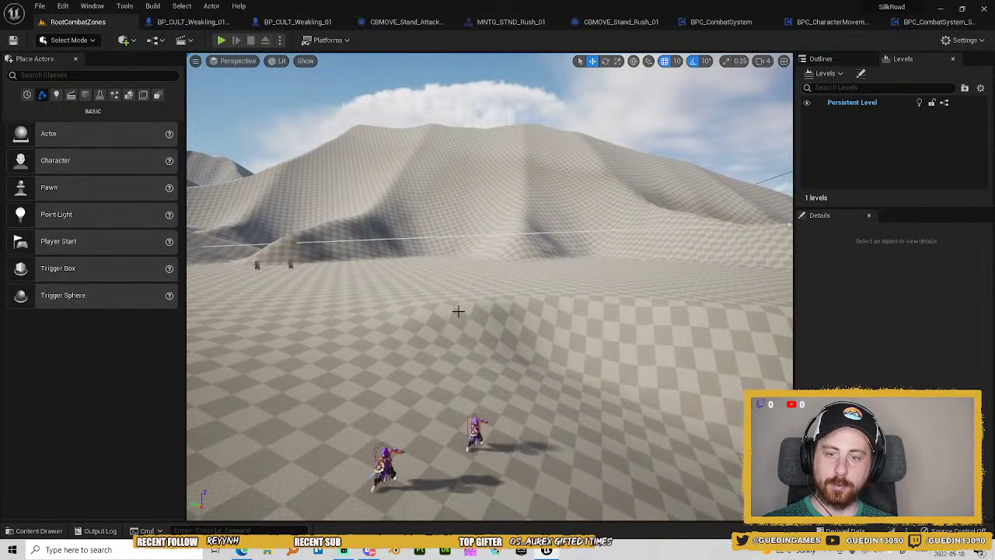
left_click_drag(468, 301, 363, 301)
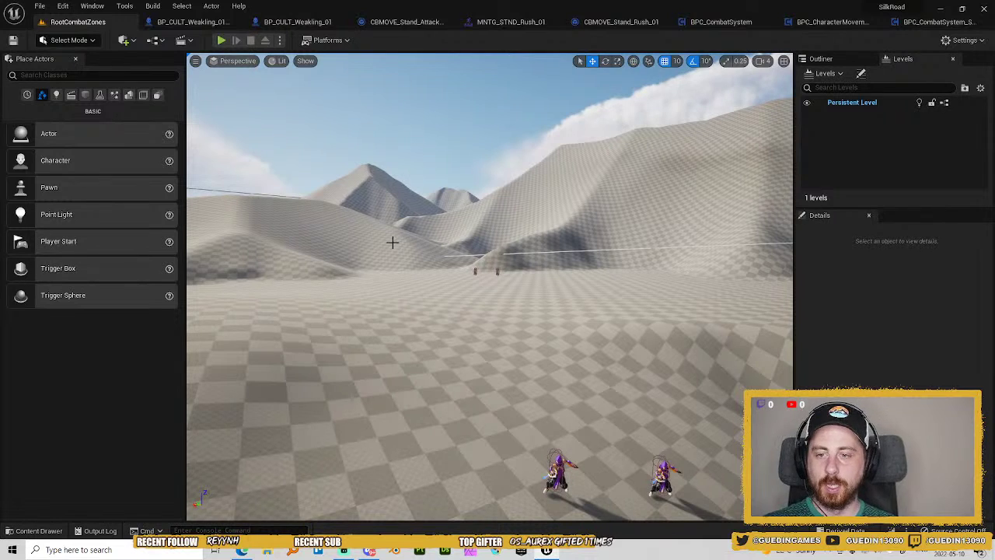
key("a")
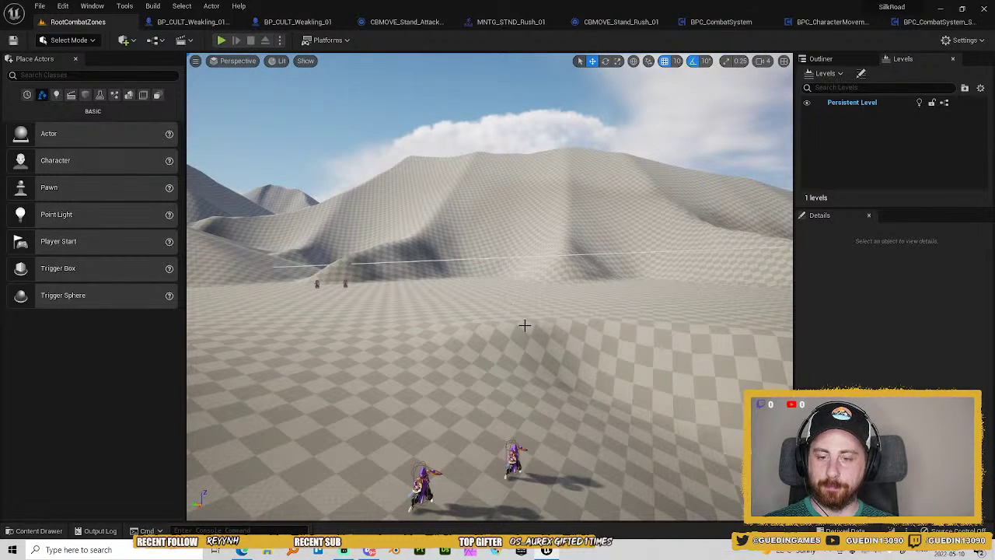
key("w")
left_click_drag(524, 325, 591, 330)
key("a")
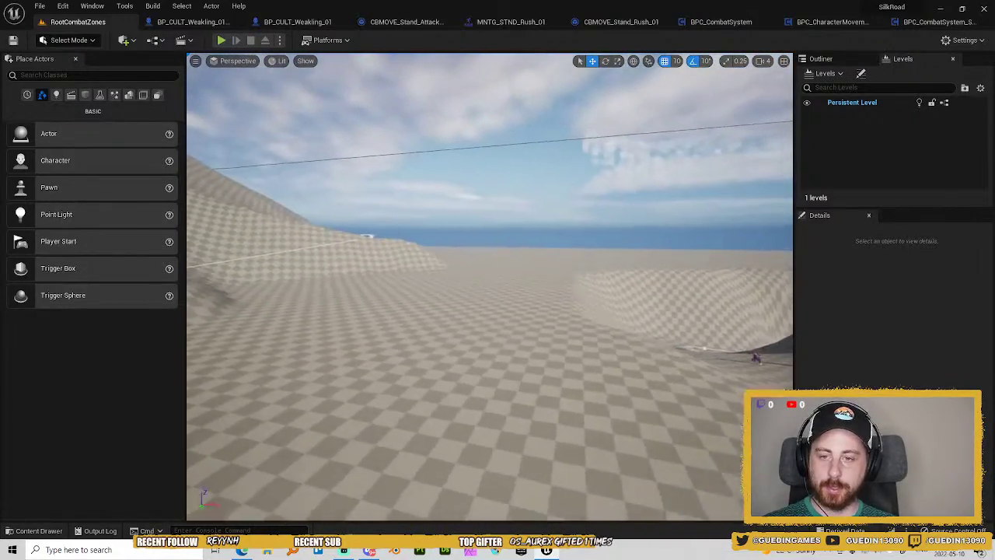
left_click_drag(389, 292, 403, 317)
left_click_drag(499, 329, 435, 314)
key("w")
Examine the enemy groups along the mountain pass, from the six-enemy cluster up to the high ledge.
key("w")
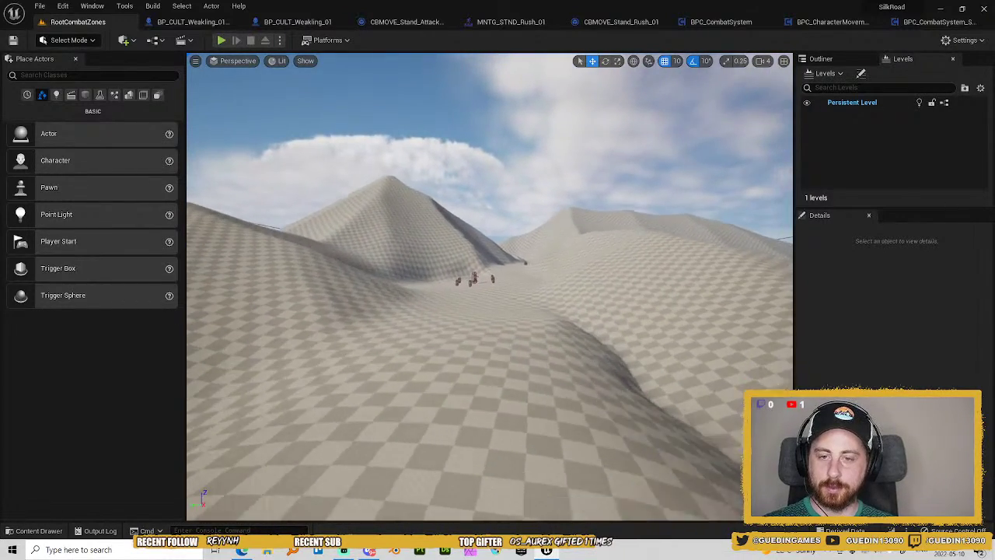
key("w")
key("d")
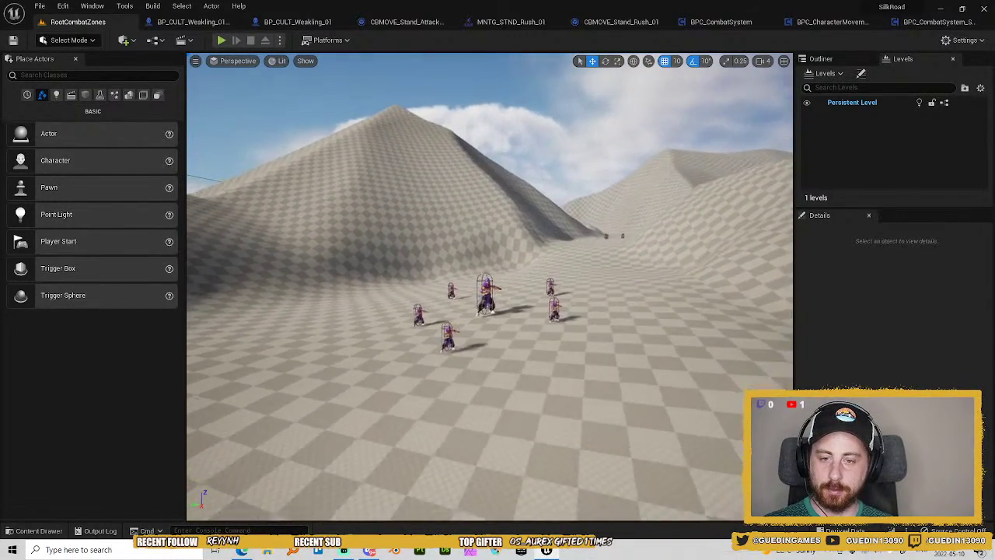
key("w")
left_click_drag(540, 404, 523, 282)
key("w")
key("w")
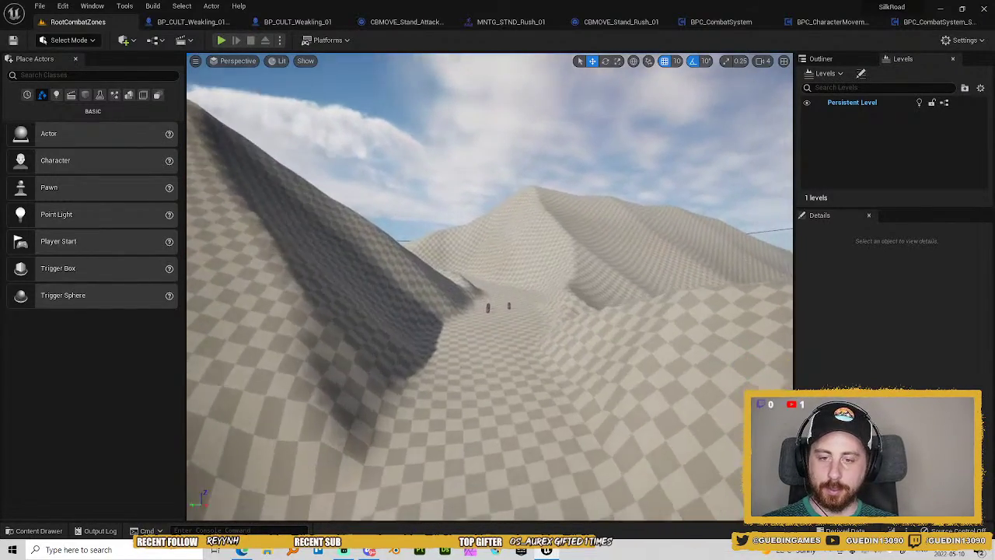
left_click_drag(497, 353, 373, 343)
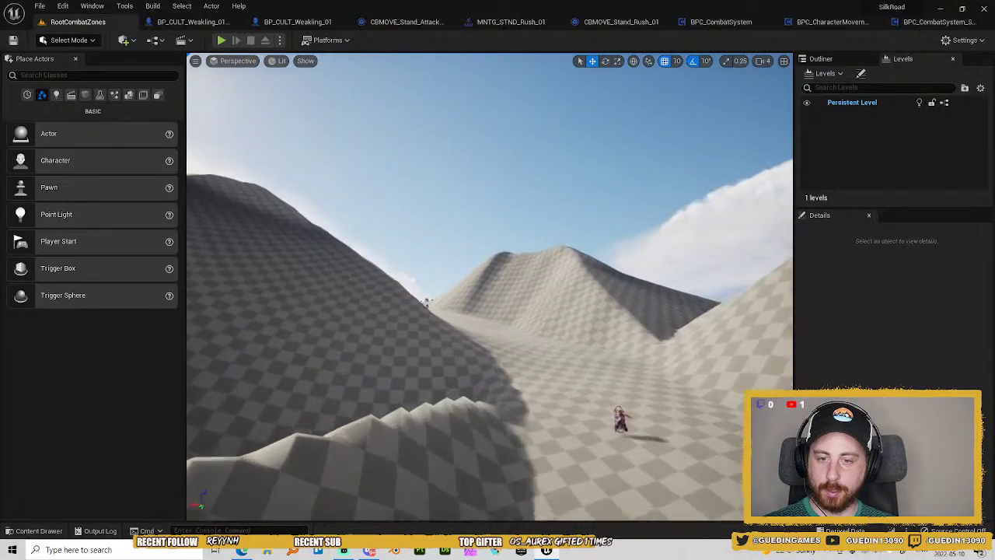
left_click_drag(531, 369, 435, 365)
key("w")
left_click_drag(530, 368, 561, 336)
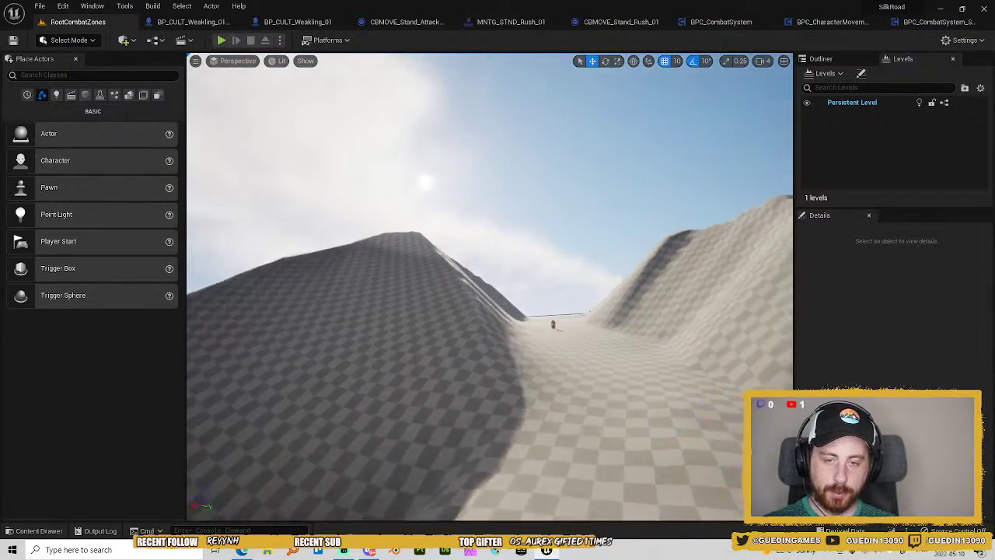
key("w")
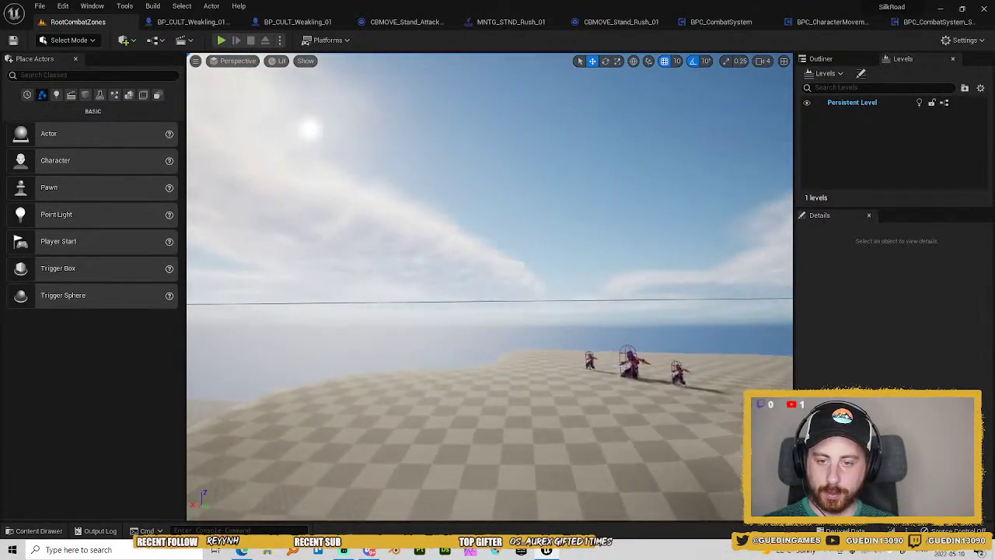
key("w")
left_click_drag(497, 353, 634, 402)
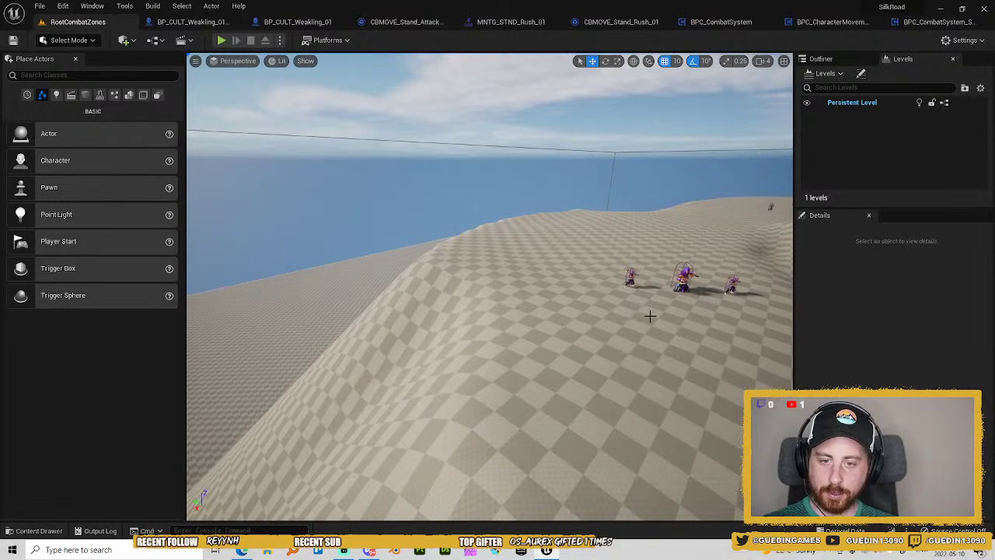
Select the big weakling between the two smaller enemies on the high ledge and adjust its height to about Z 5887.
left_click_drag(649, 316, 557, 293)
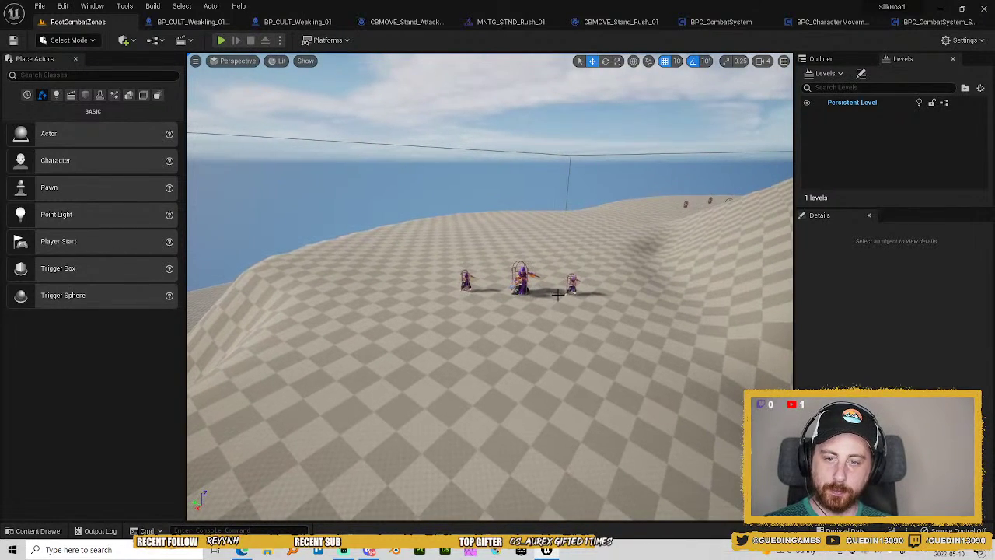
left_click(521, 272)
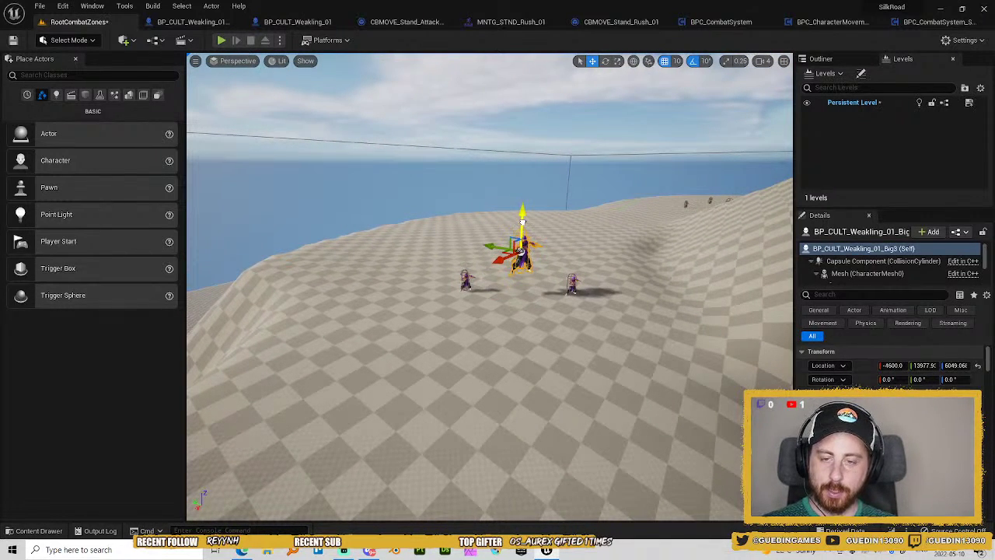
key("w")
left_click_drag(522, 258, 348, 247)
Examine the terrain beyond the high ledge and the enemy placements descending from it toward the valley.
left_click_drag(681, 300, 315, 226)
key("w")
left_click_drag(492, 268, 407, 262)
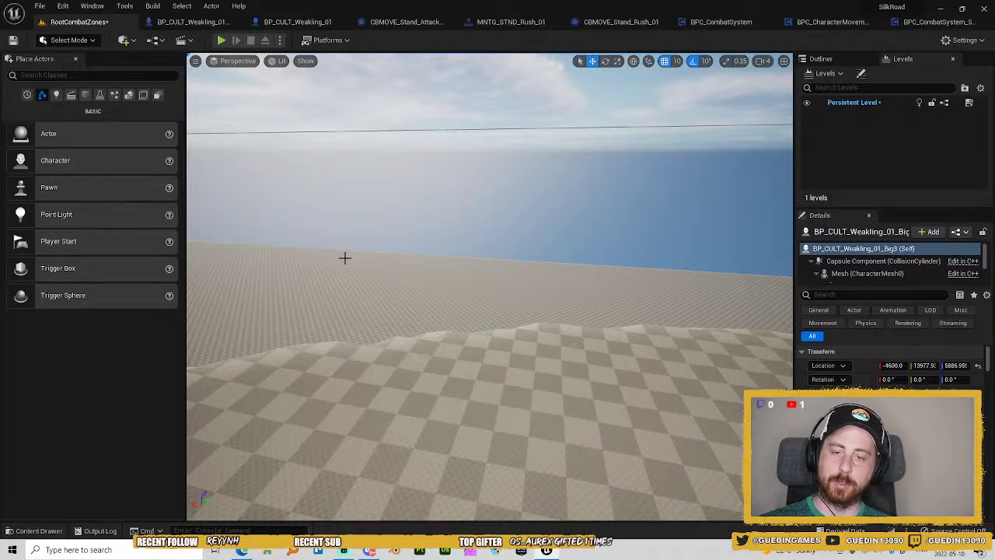
left_click_drag(408, 297, 602, 256)
key("w")
left_click_drag(459, 300, 443, 346)
key("w")
left_click_drag(598, 283, 653, 263)
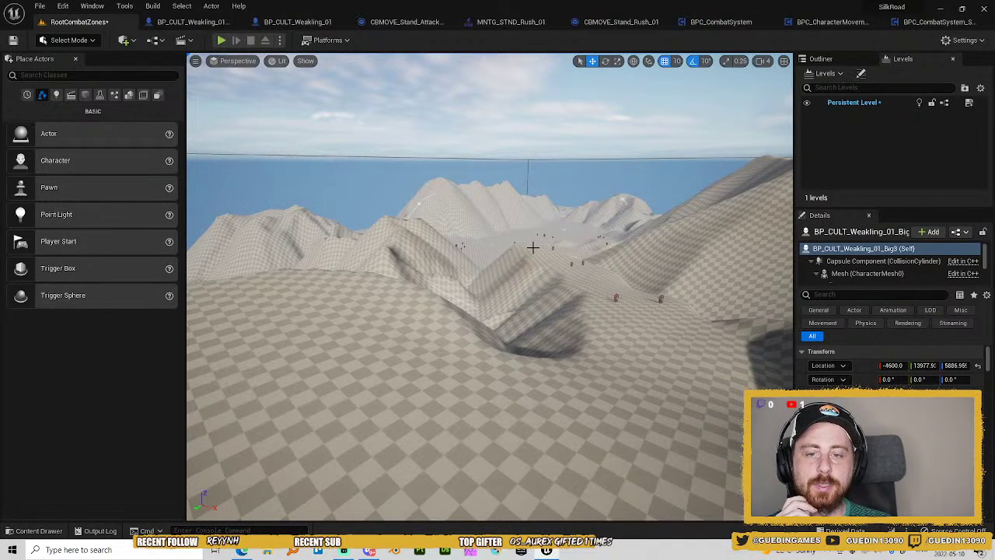
key("w")
left_click_drag(469, 254, 498, 334)
key("w")
key("w")
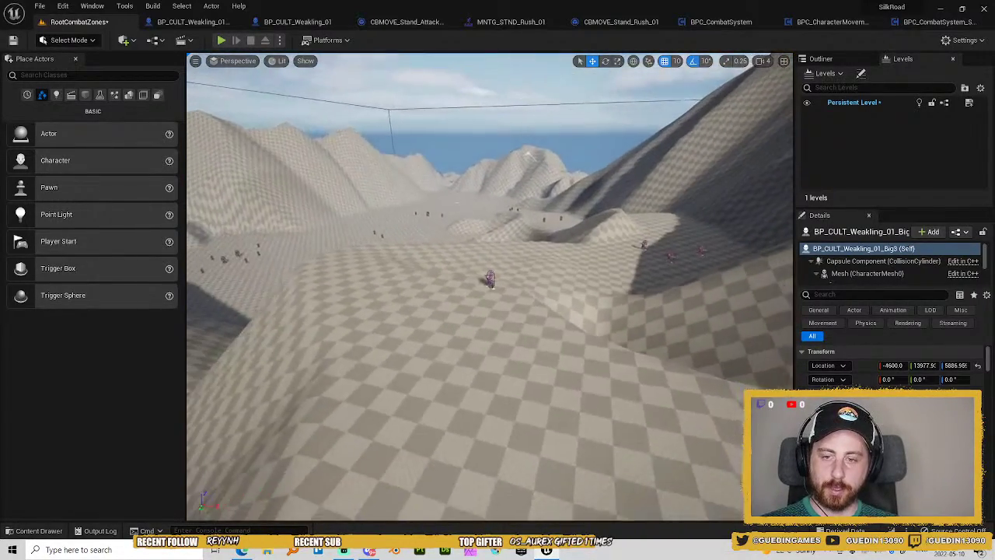
Inspect the enemy groups spread across the wide valley floor and the layout of the surrounding mountains.
left_click_drag(394, 298, 499, 332)
left_click_drag(486, 377, 474, 366)
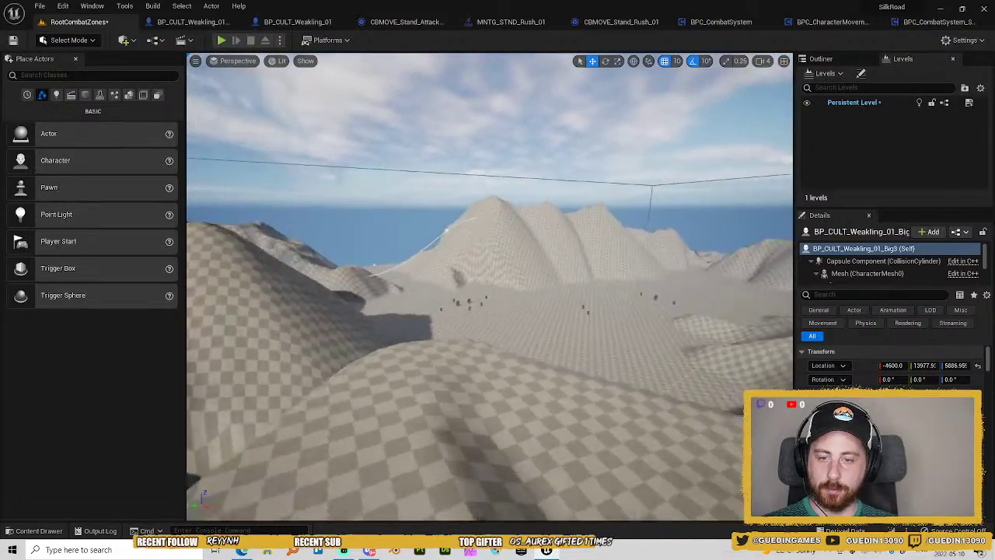
key("w")
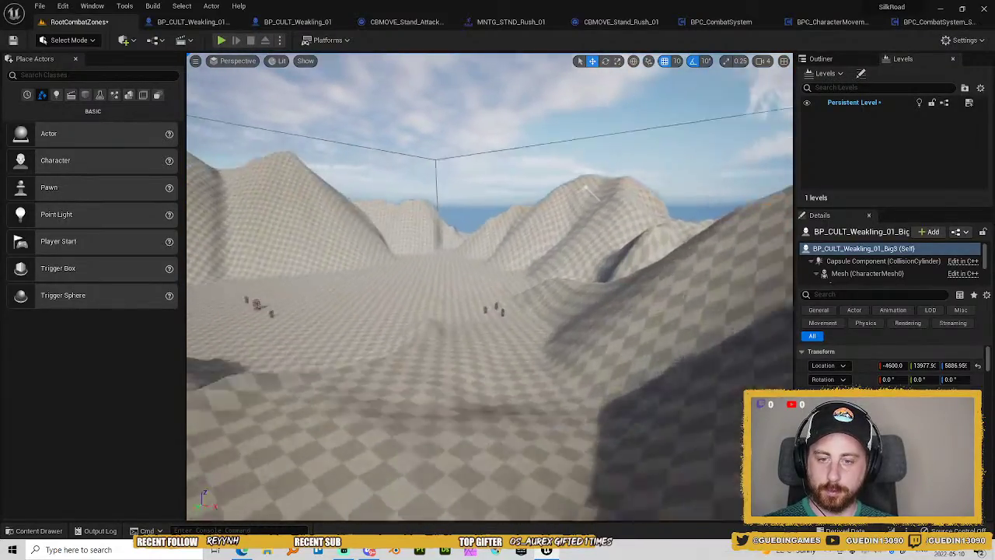
key("w")
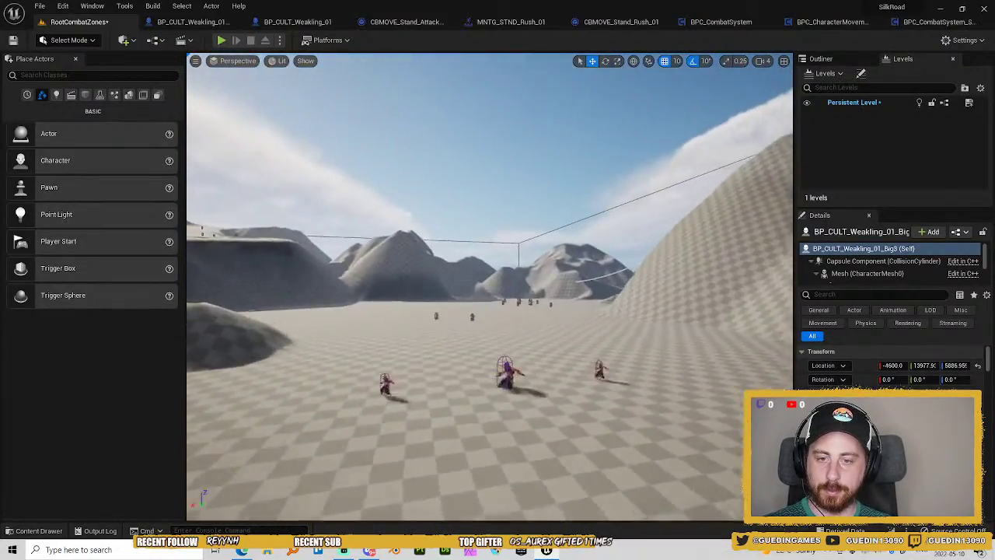
left_click_drag(447, 354, 479, 369)
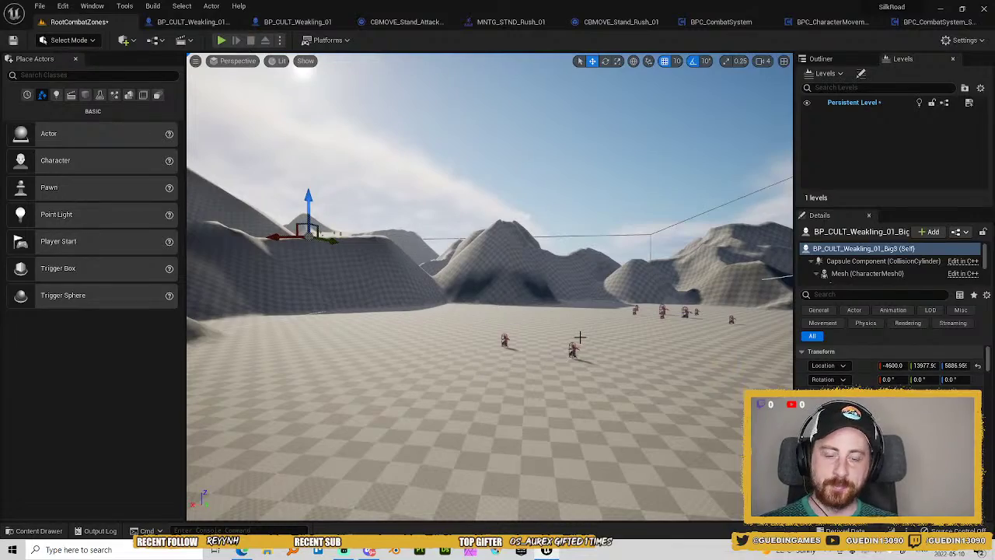
key("w")
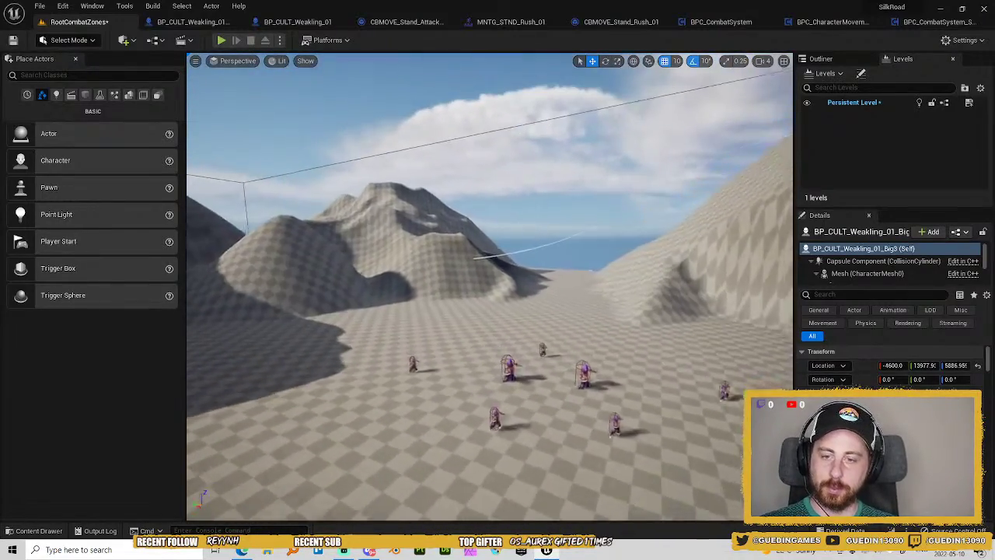
key("w")
key("s")
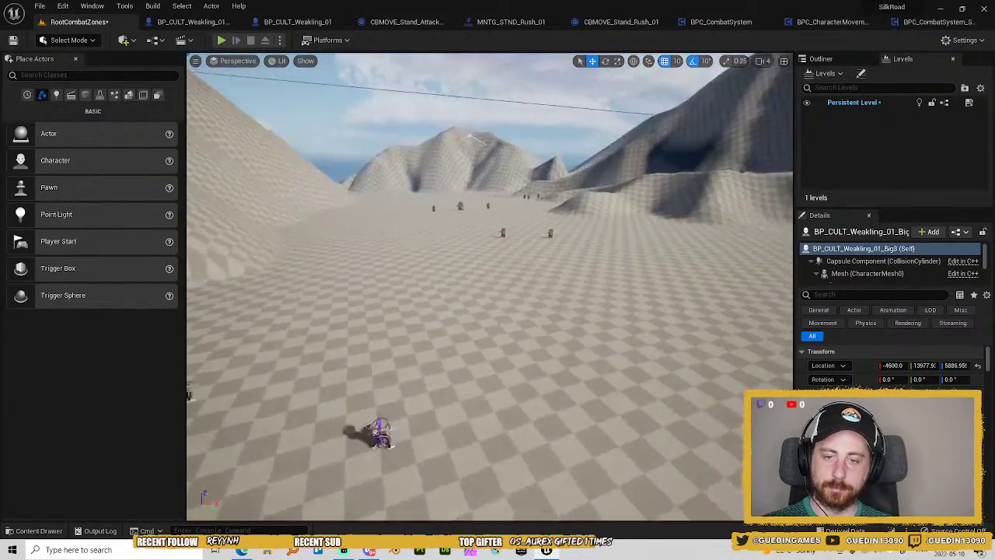
key("s")
key("s")
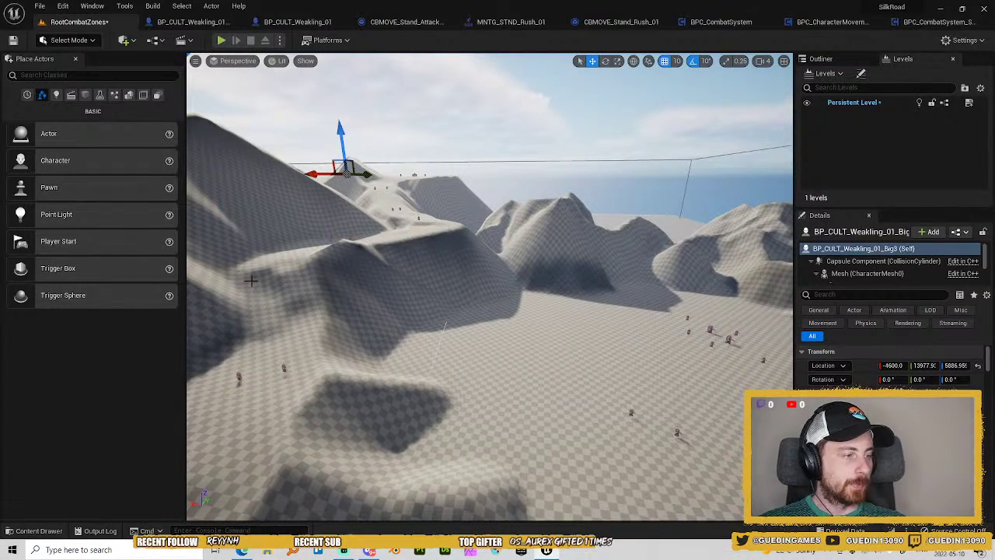
Return to the canyon with the spline path and start a play test of the level.
key("w")
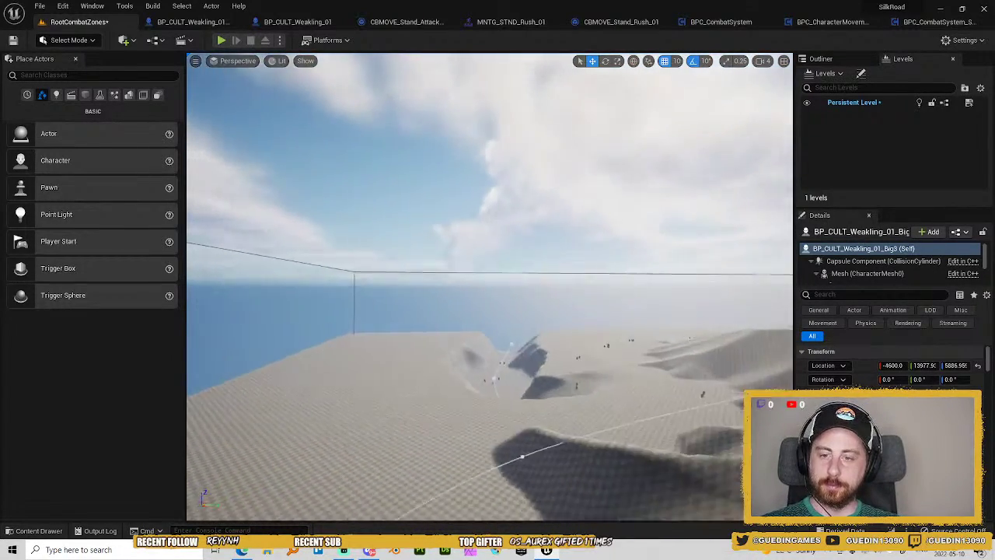
key("w")
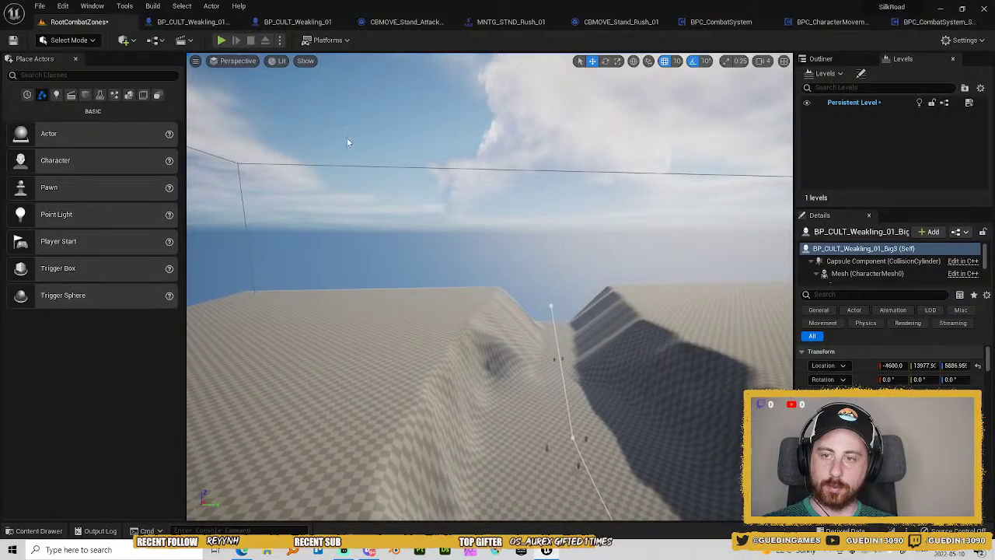
left_click(221, 41)
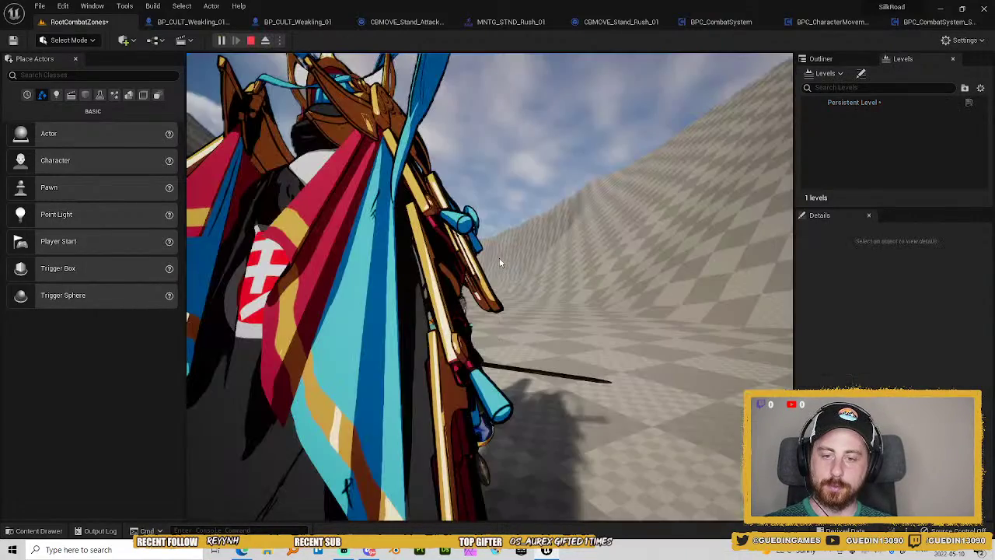
Play-test the fight against the first enemies in the canyon, stop the session, and return to level editing.
key("w")
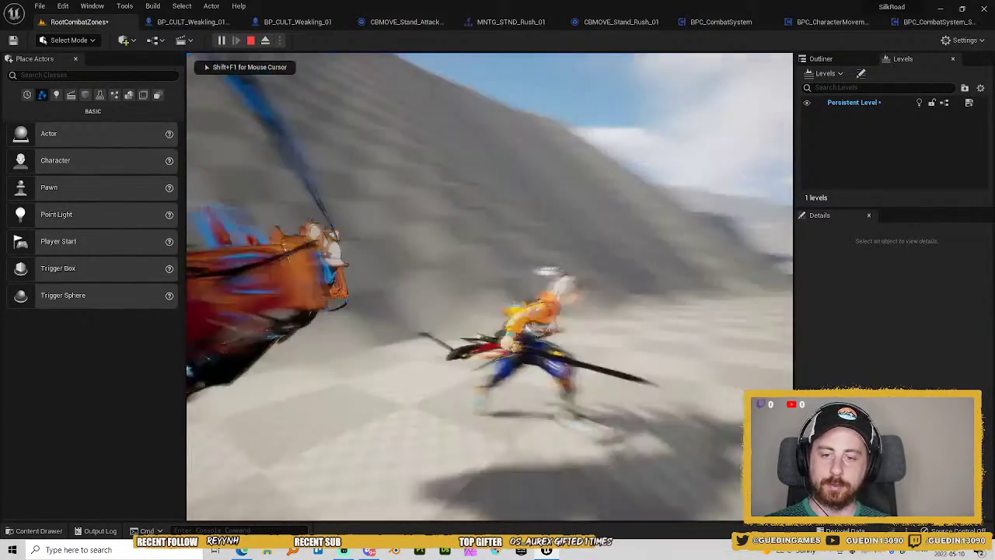
key("w")
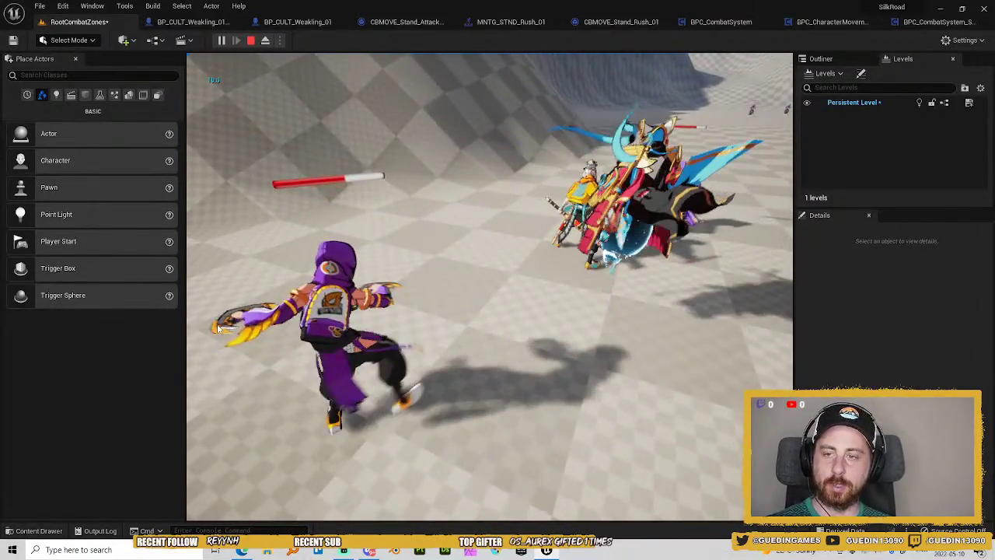
key("Escape")
right_click(342, 230)
key("s")
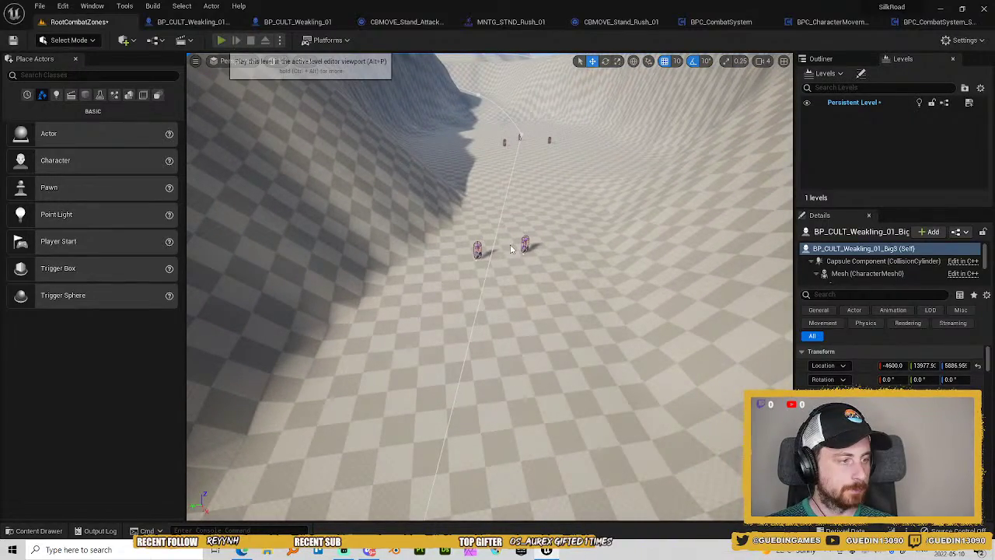
Run another short play test from the canyon start and stop it.
key("alt+p")
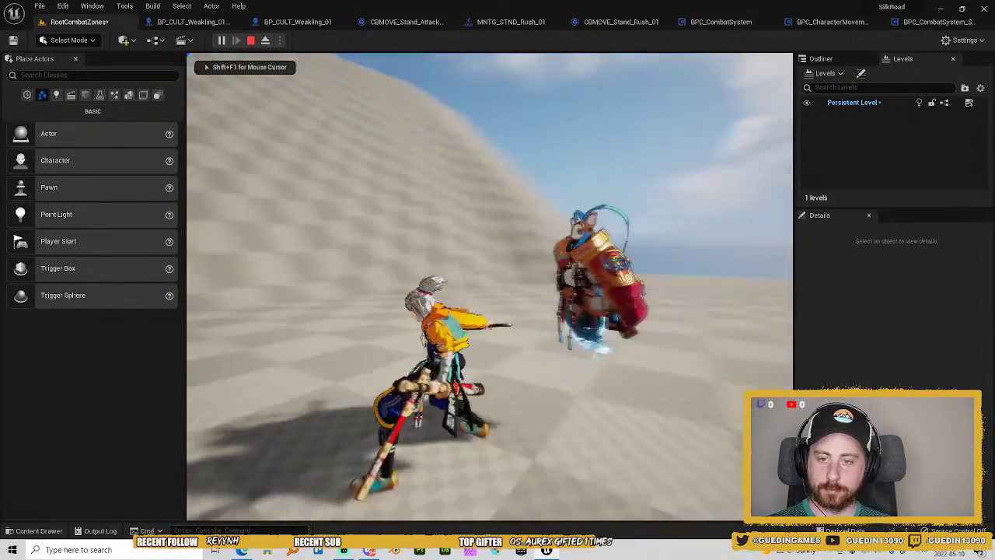
key("Escape")
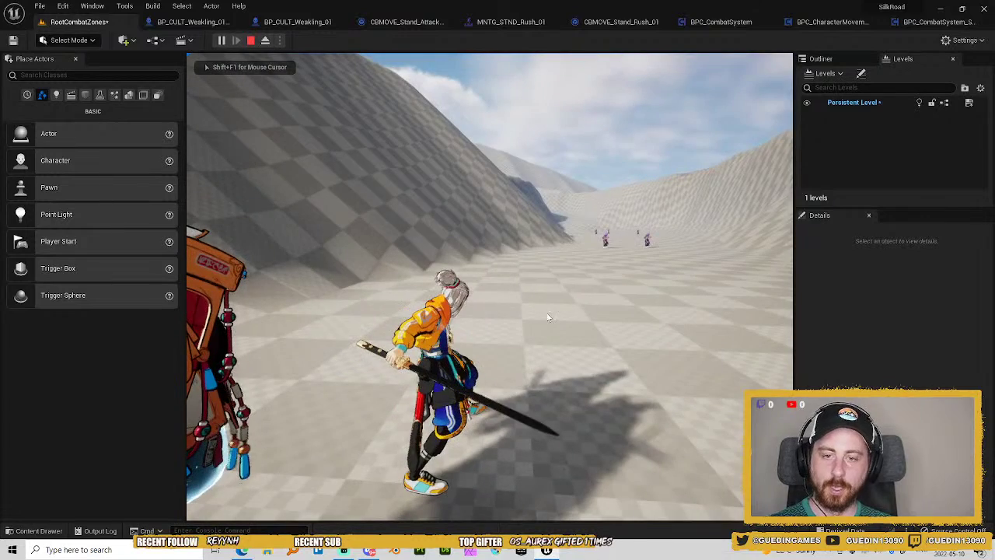
key("Escape")
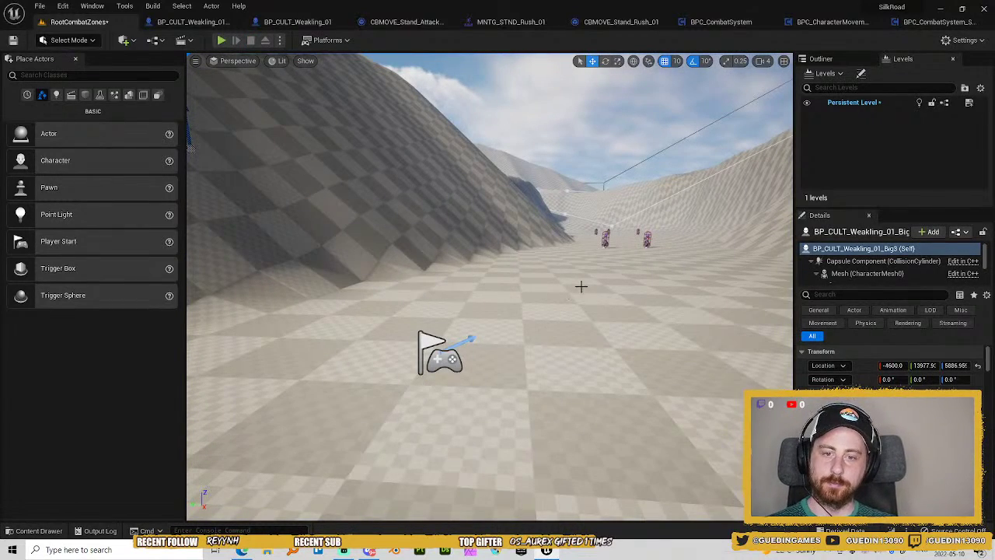
Clear the actor selection and examine the canyon walls and enemy groups from the valley floor and from above.
key("w")
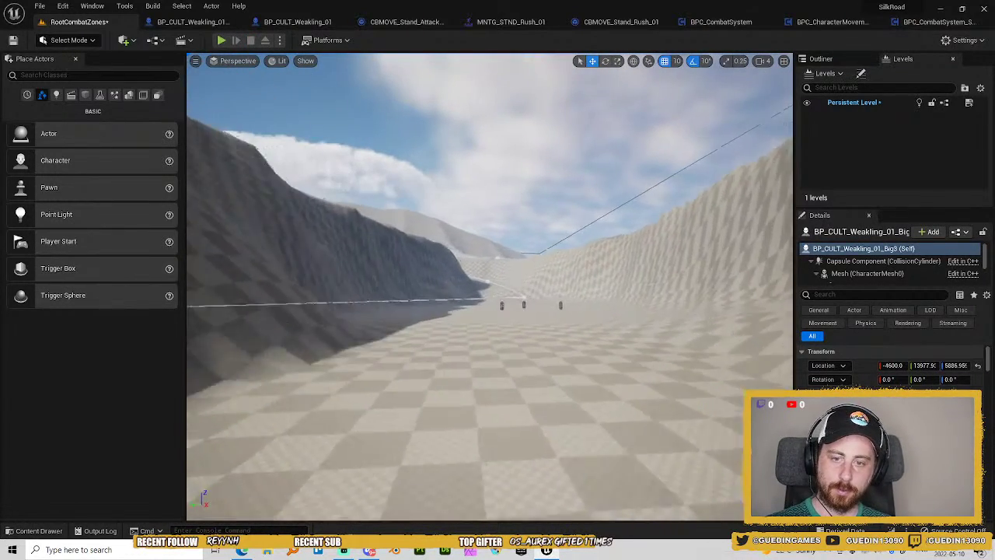
key("w")
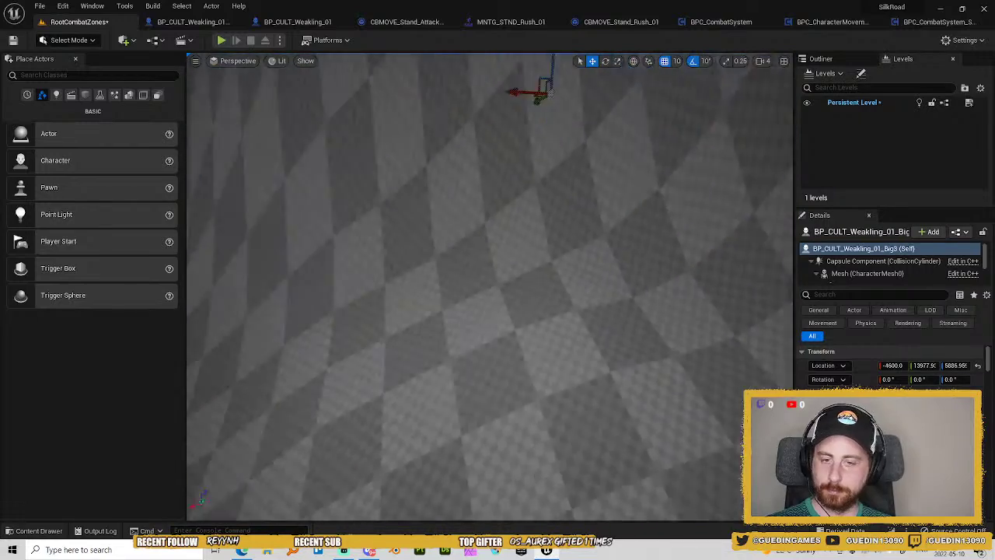
key("Escape")
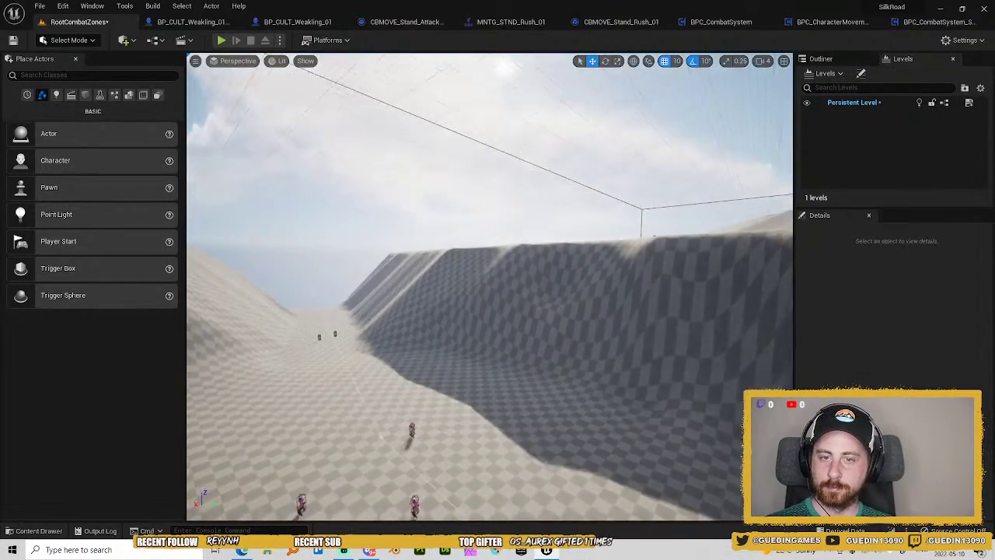
key("w")
key("d")
key("q")
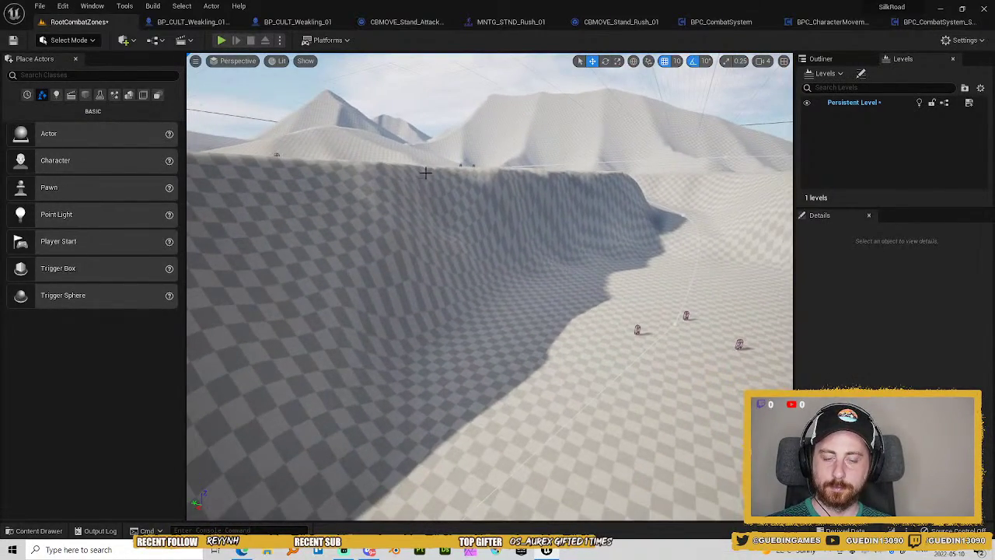
left_click_drag(536, 279, 493, 193)
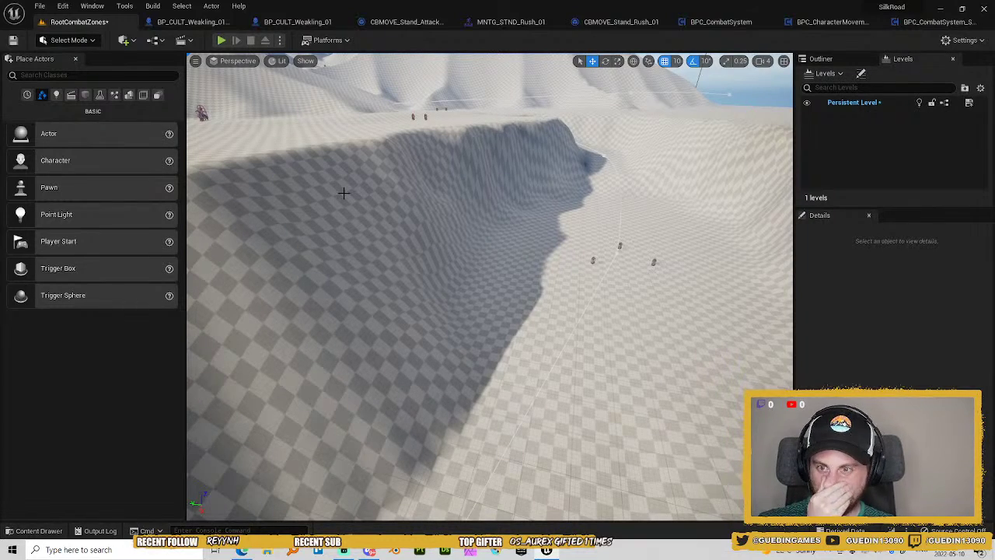
Return to the canyon floor and inspect the first pair of purple enemies facing the player start.
left_click_drag(489, 286, 730, 268)
left_click_drag(542, 271, 561, 266)
key("w")
left_click_drag(490, 286, 542, 272)
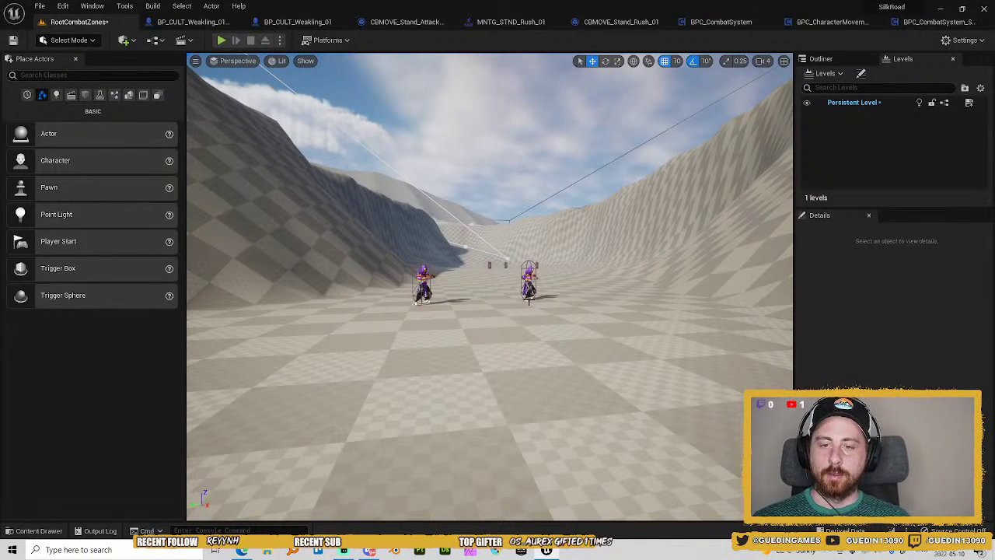
left_click_drag(631, 303, 626, 306)
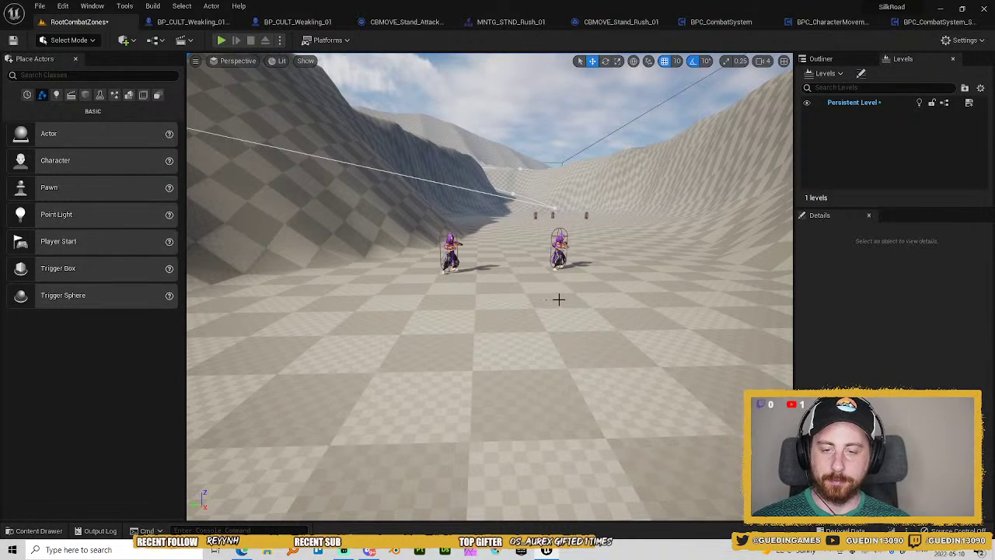
left_click_drag(559, 299, 567, 291)
Search the project assets for "BPCtrlle" and open the BPCtrller_Enemy blueprint.
key("ctrl+space")
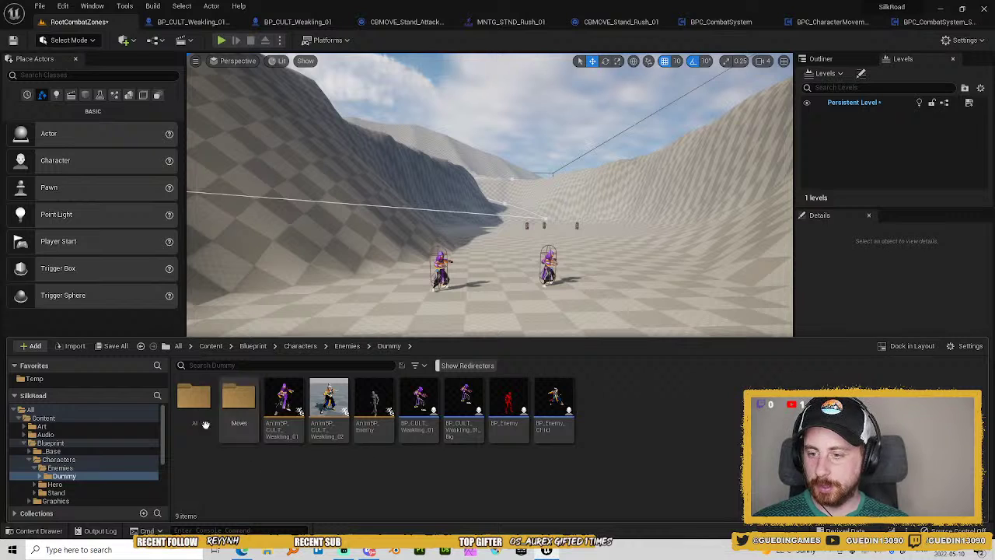
left_click_drag(439, 311, 446, 309)
key("ctrl+p")
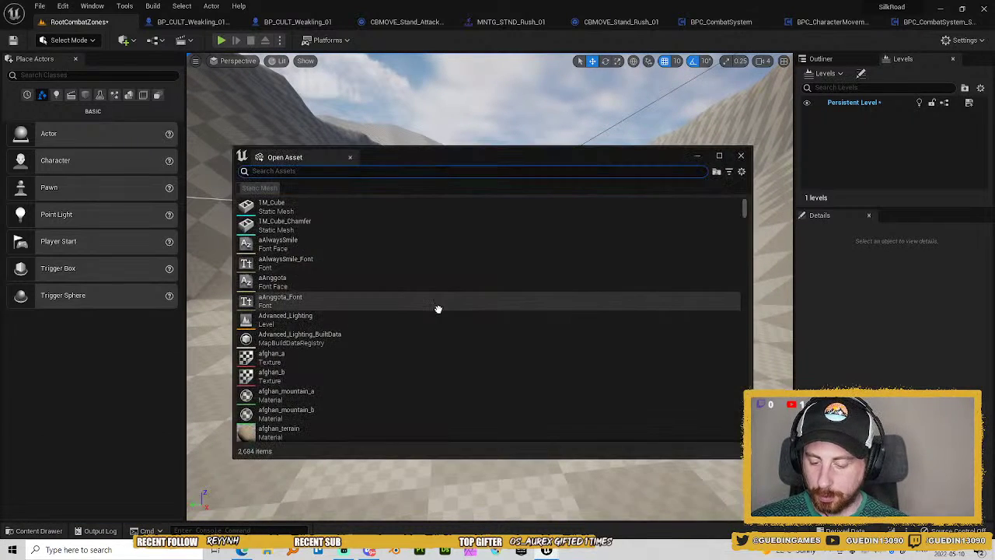
type("BPCtrl")
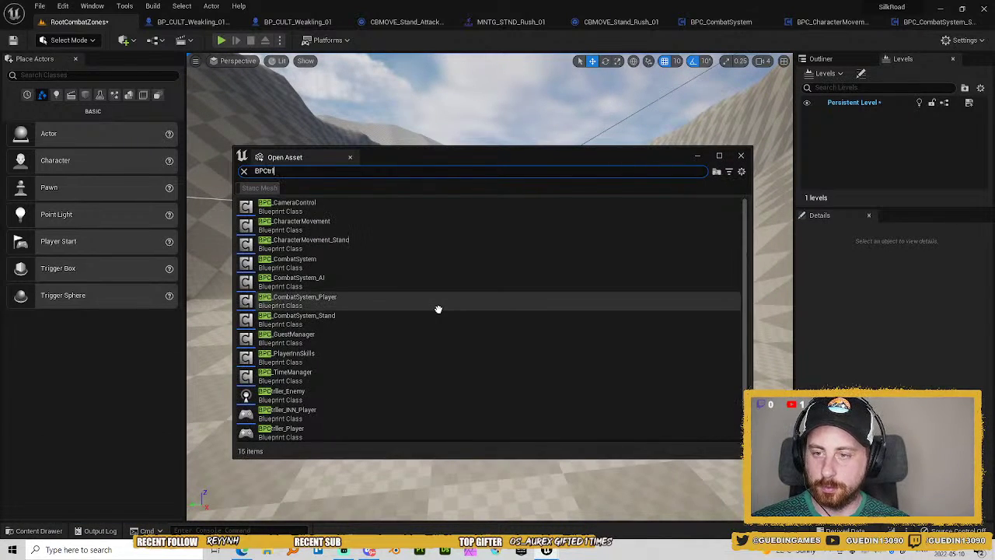
type("le")
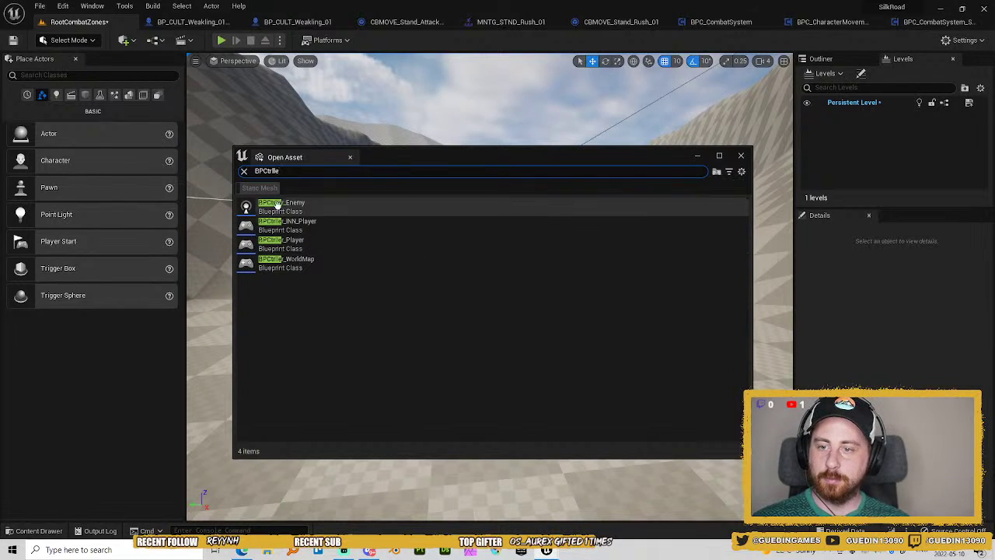
left_click(276, 208)
double_click(277, 210)
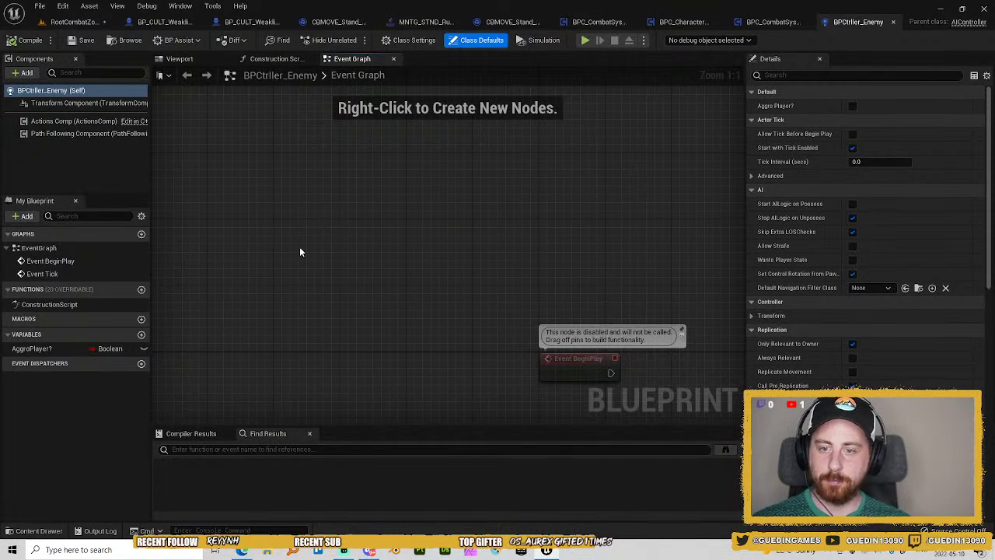
Check the event graph of BPCtrller_Enemy for existing logic, briefly going back to the RootCombatZones level.
left_click_drag(440, 311, 324, 185)
scroll(435, 268, "down", 2)
left_click_drag(525, 327, 503, 214)
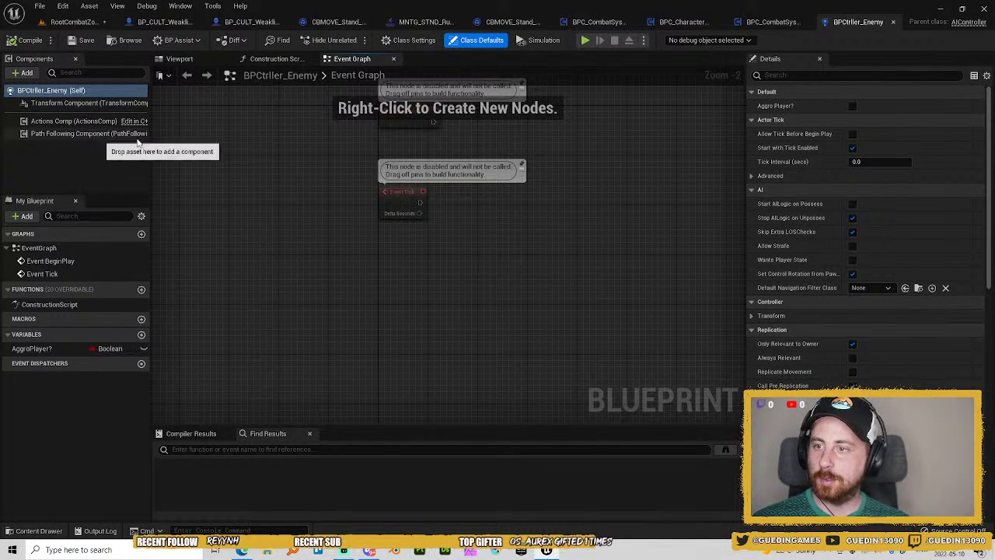
left_click_drag(304, 214, 290, 235)
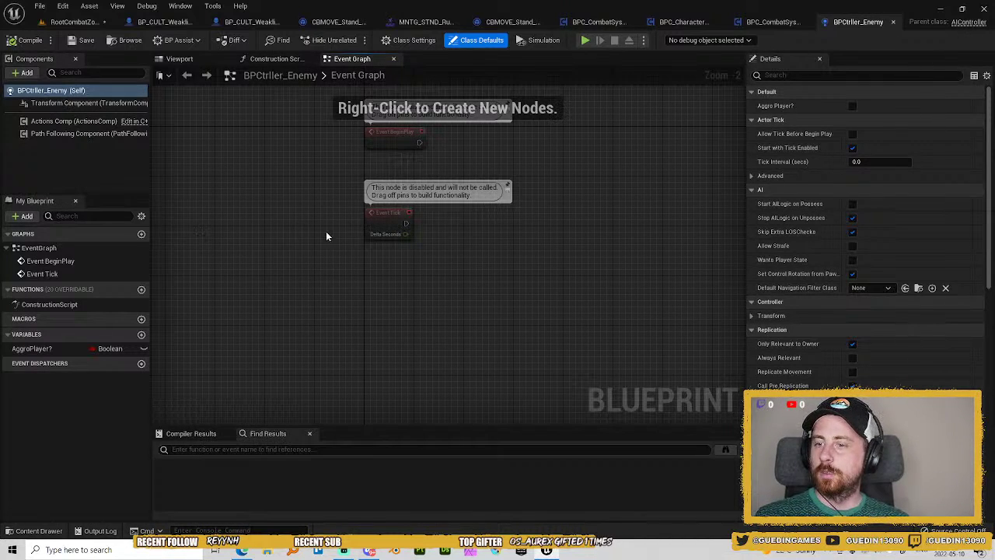
left_click(74, 22)
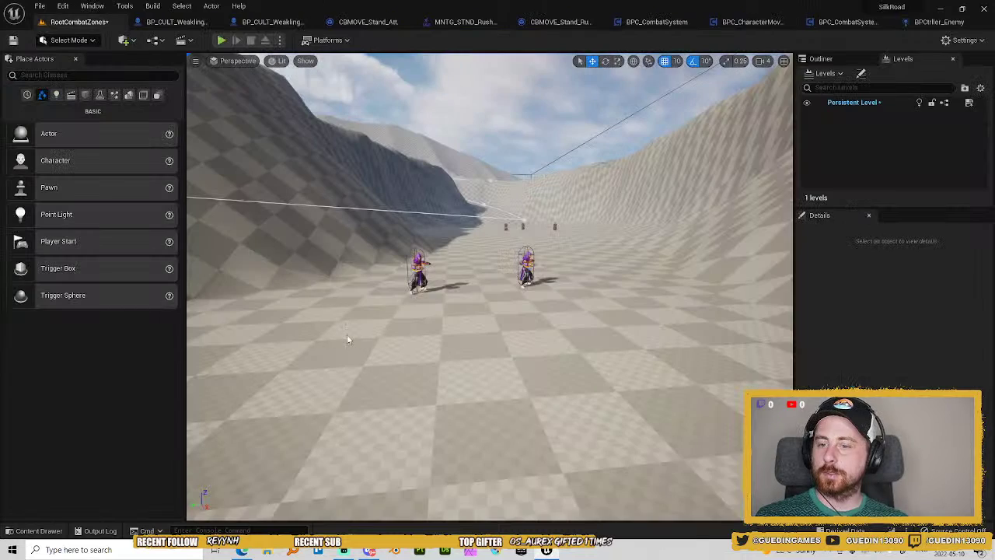
left_click(936, 23)
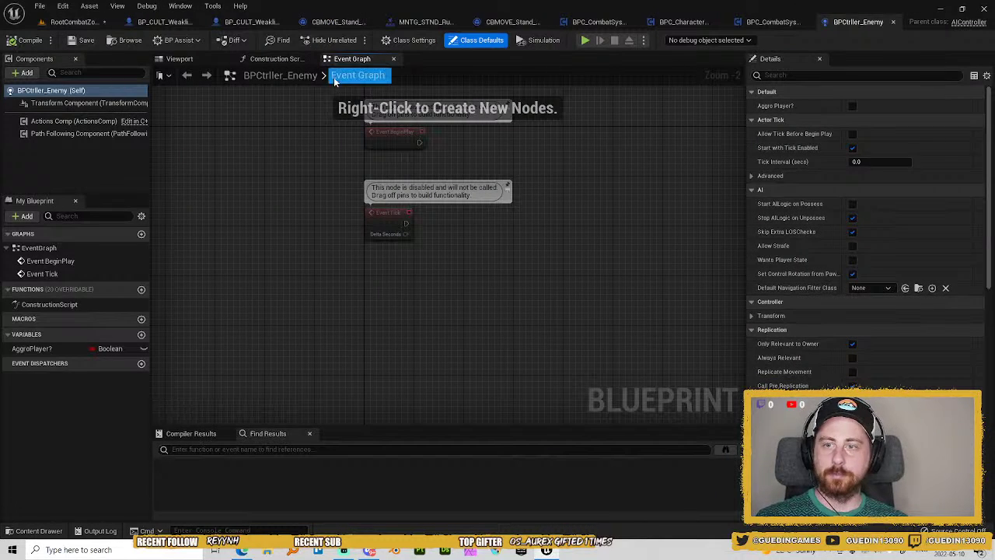
Locate BPCtrller_Enemy in the project content and look through the BehaviorTreeAssets folder inside the neighbouring AI folder.
left_click(126, 40)
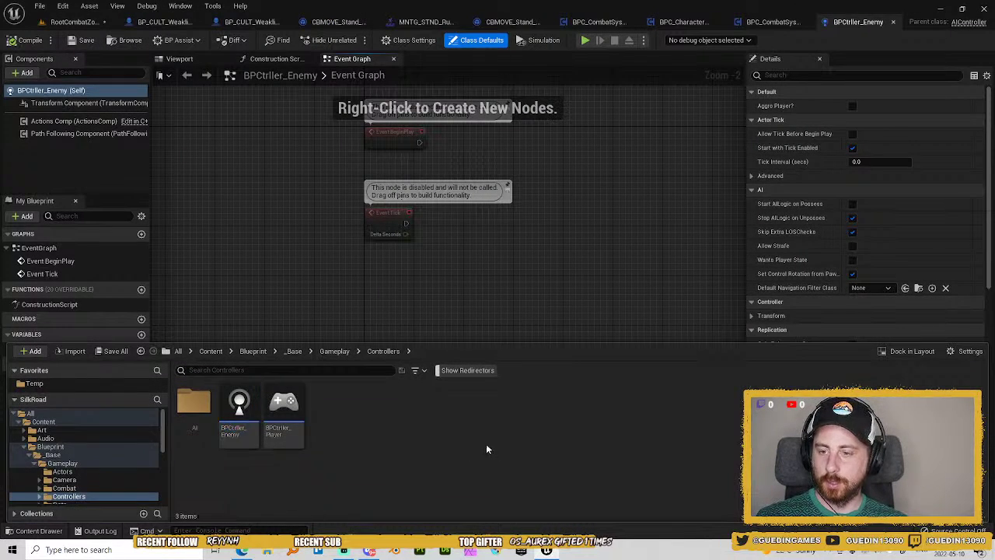
double_click(193, 406)
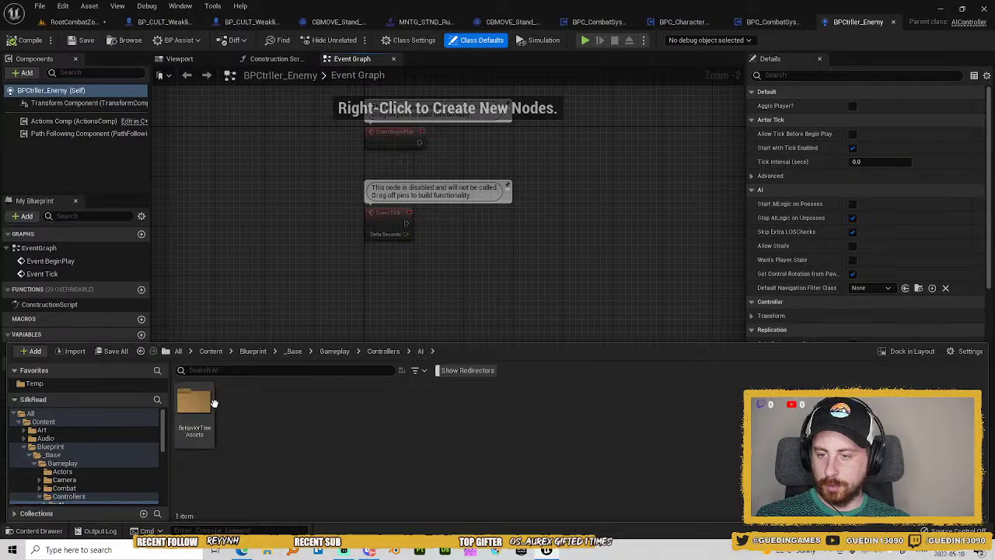
double_click(193, 408)
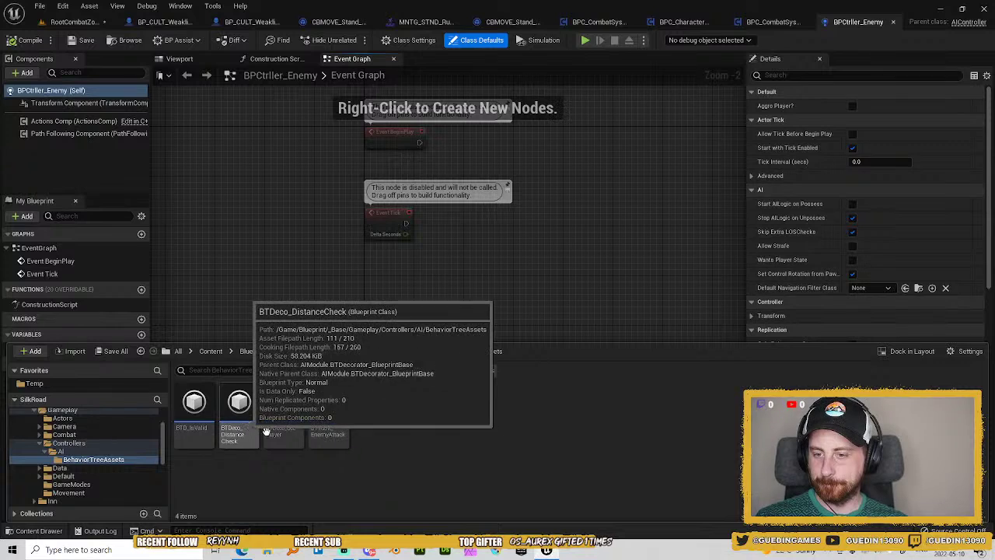
Go back to the Enemies/Dummy content folder and open its AI subfolder.
key("alt+Left")
key("alt+Left")
key("alt+Left")
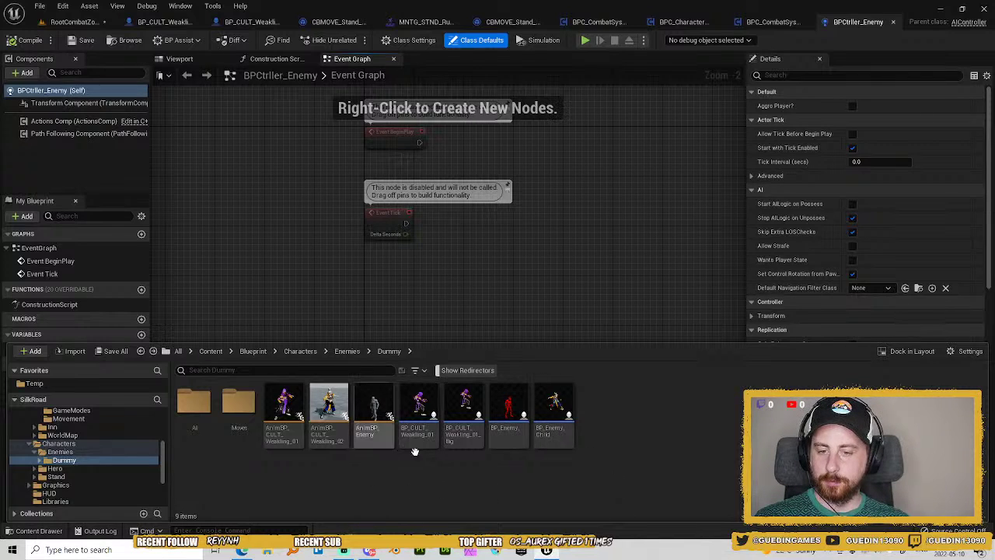
left_click(417, 420)
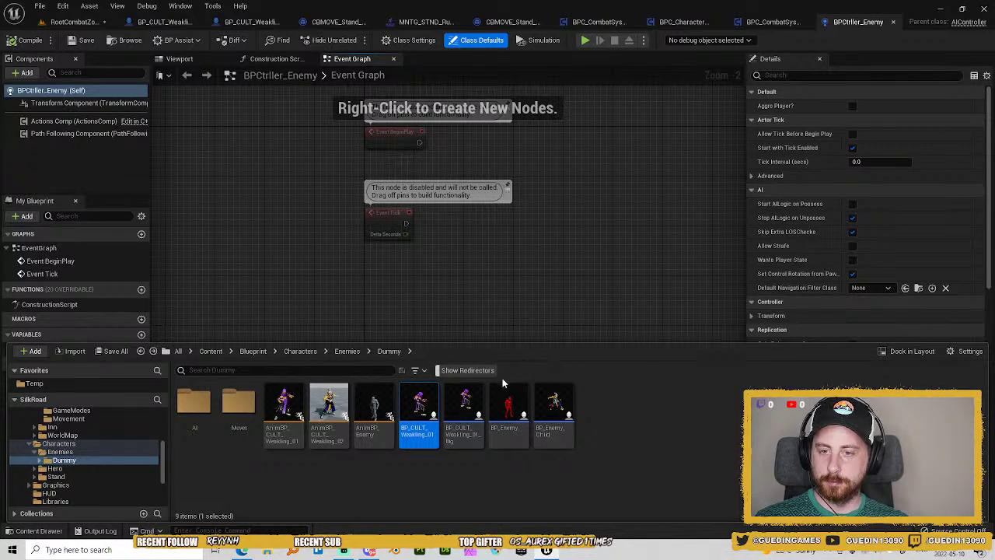
left_click(213, 469)
double_click(194, 403)
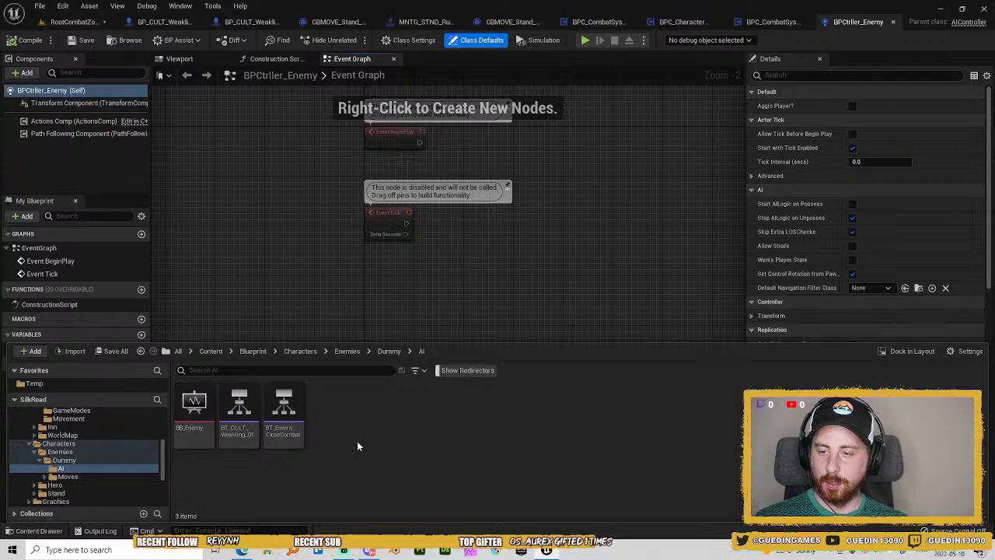
Show the references of the BT_CULT_Weakling_01 behavior tree and open the referencing BP_CULT_Weakling_01 blueprint for editing.
left_click(239, 410)
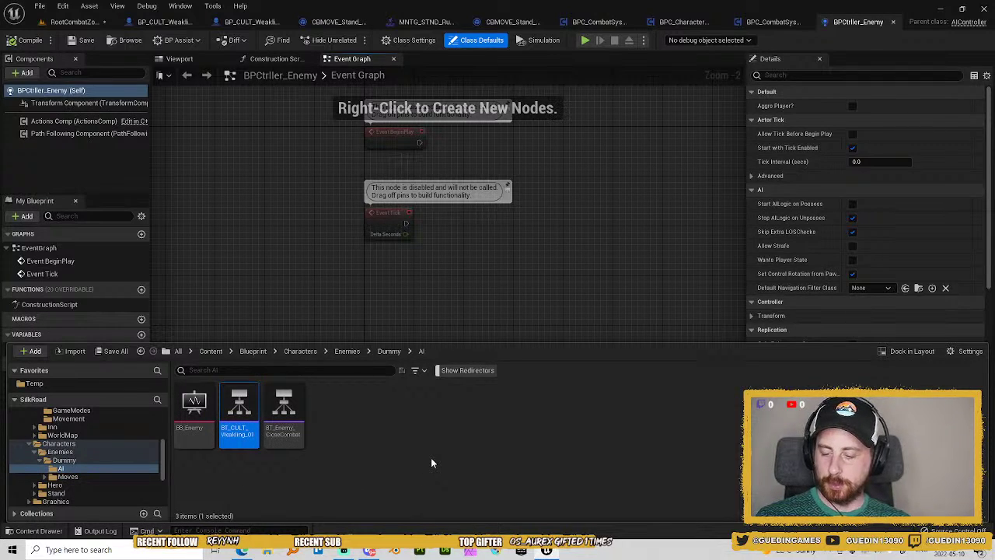
key("alt+shift+r")
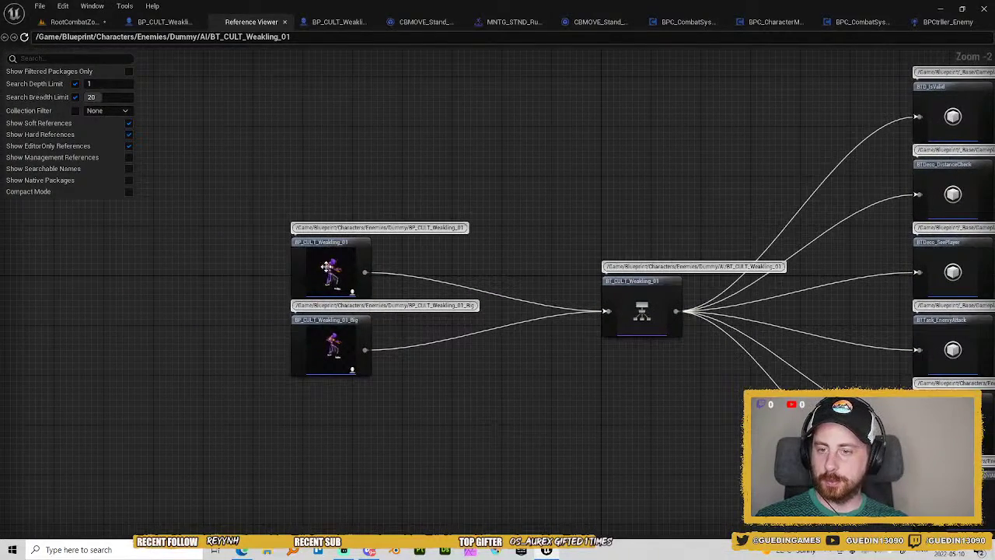
left_click(327, 267)
right_click(351, 281)
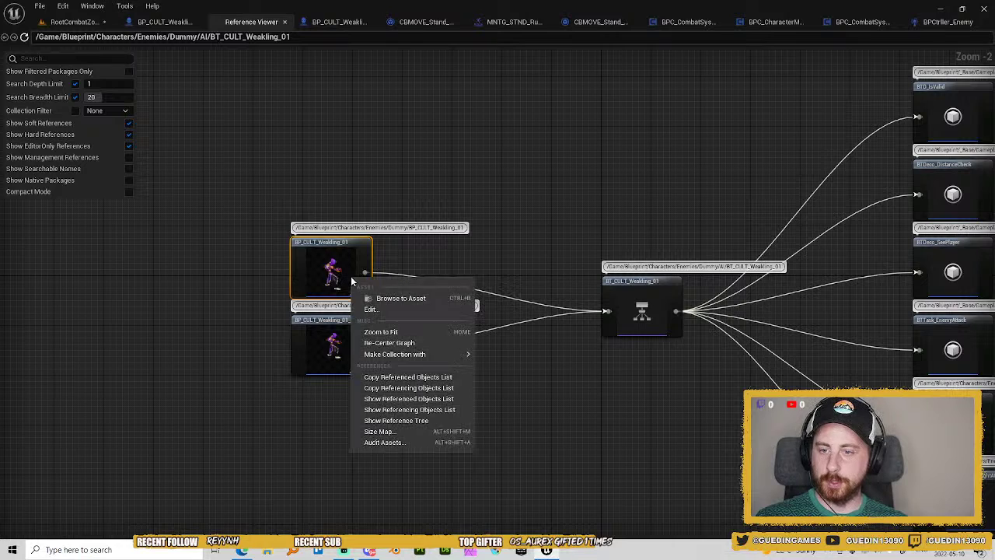
left_click(413, 310)
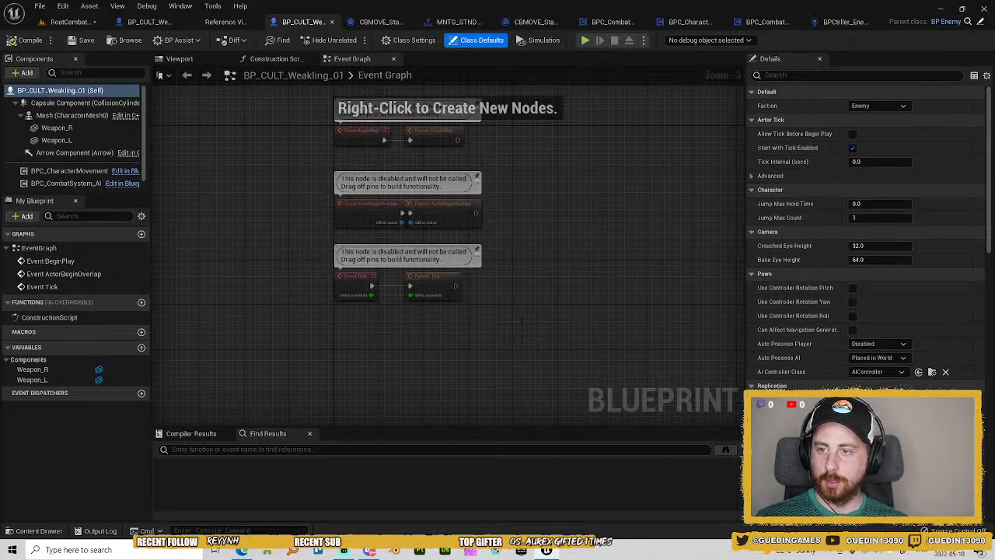
Look over the event graph and components of BP_CULT_Weakling_01, selecting the Weapon_R variable and the Character Movement component.
scroll(113, 177, "down", 1)
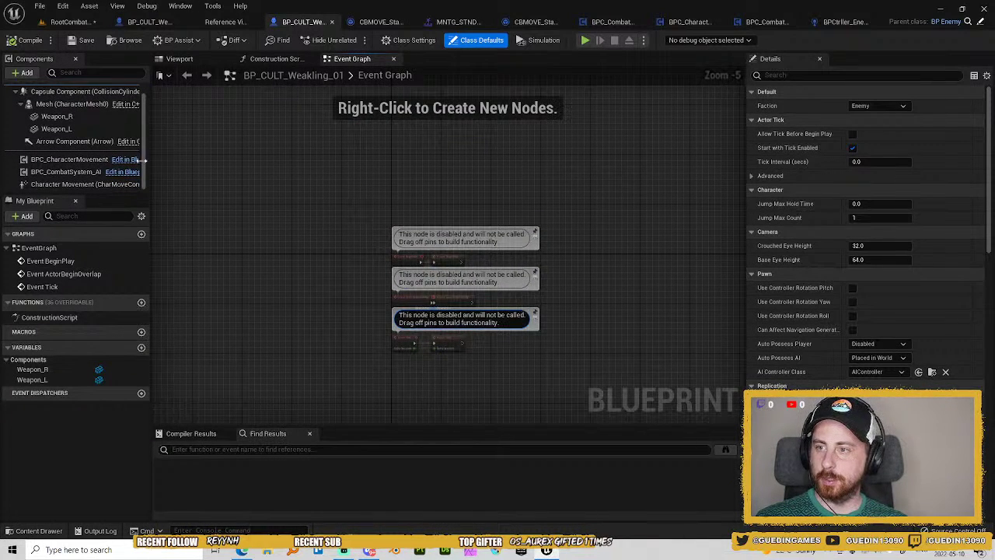
scroll(143, 159, "up", 1)
scroll(116, 171, "down", 1)
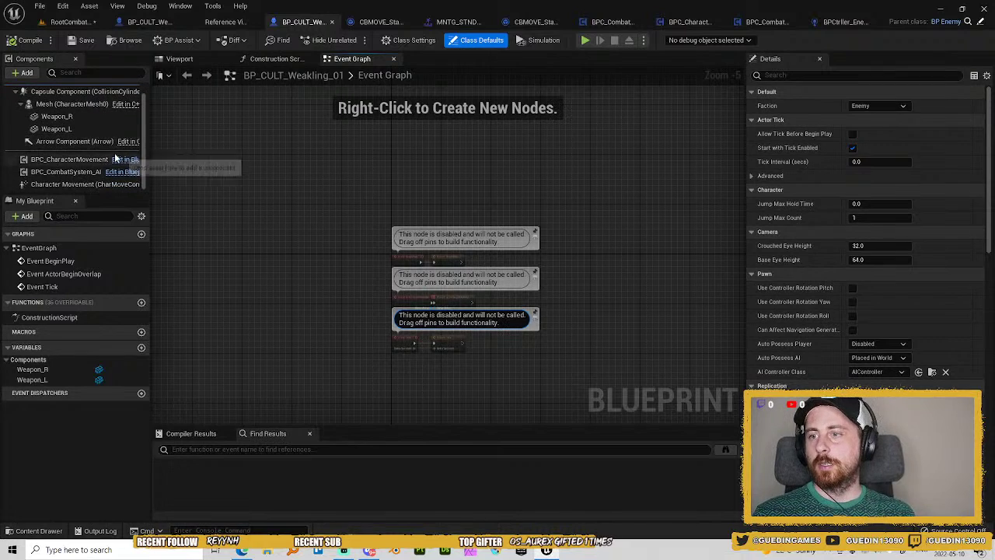
left_click(51, 371)
left_click(116, 185)
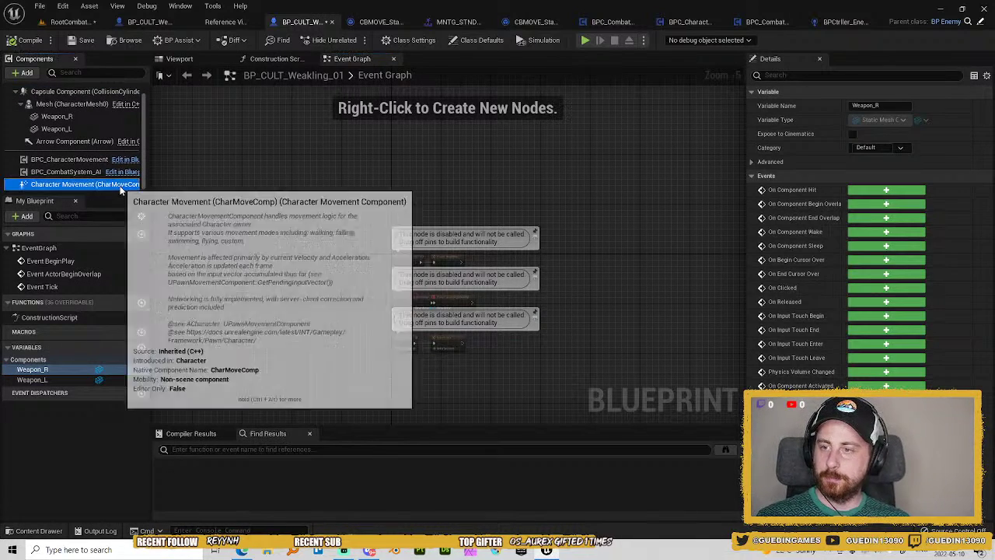
Check the BPC_CombatSystem_AI component's settings in BP_CULT_Weakling_01 and in its parent blueprint BP_Enemy.
left_click(75, 173)
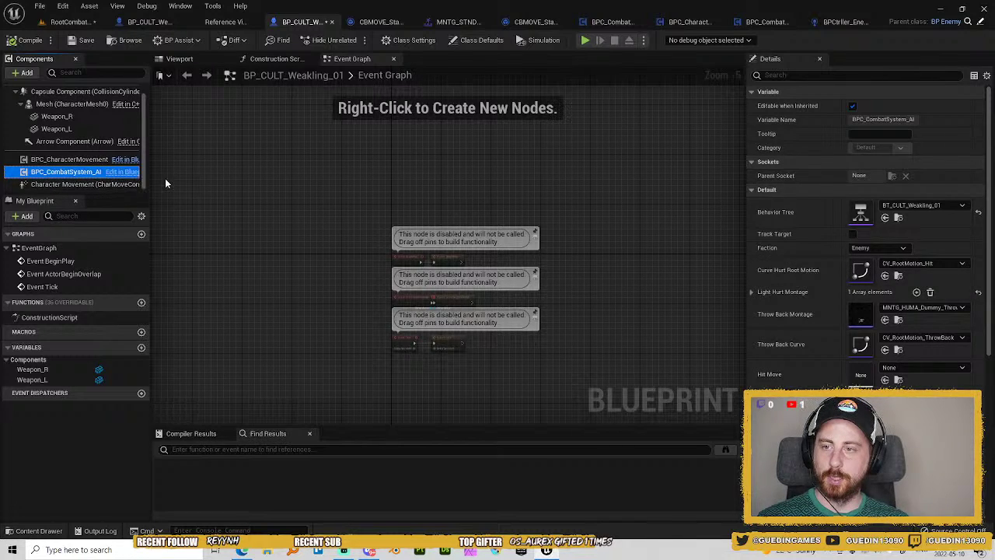
left_click(135, 176)
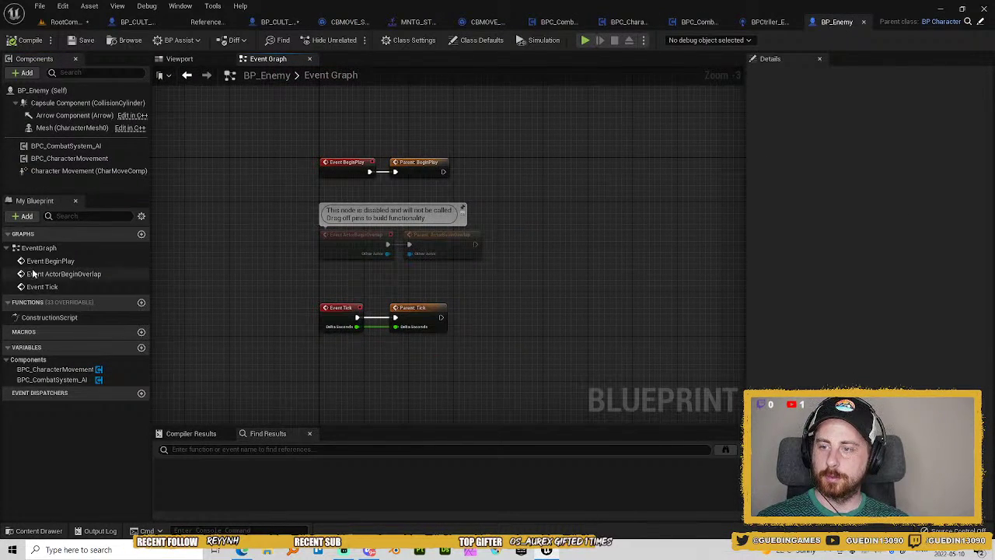
left_click(20, 380)
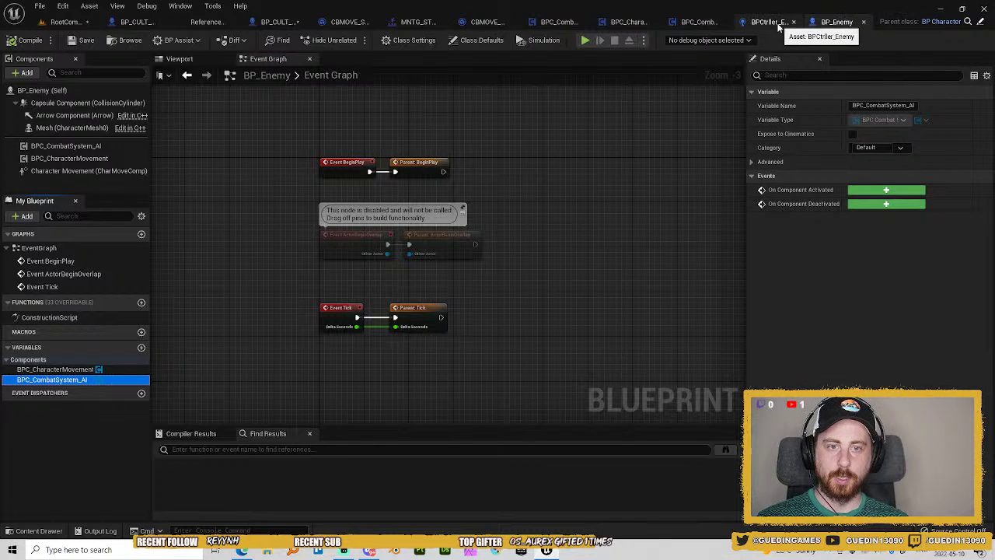
key("alt+Left")
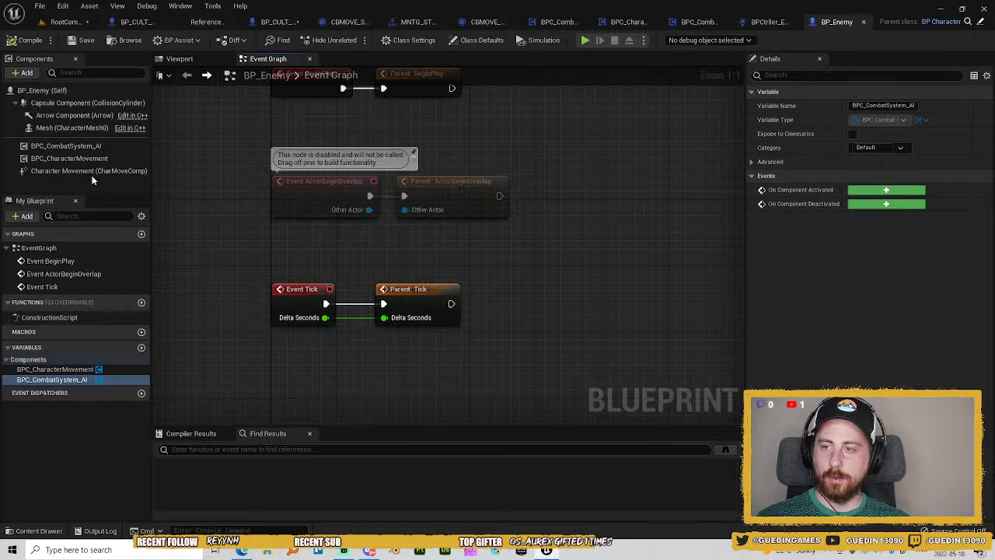
left_click(76, 146)
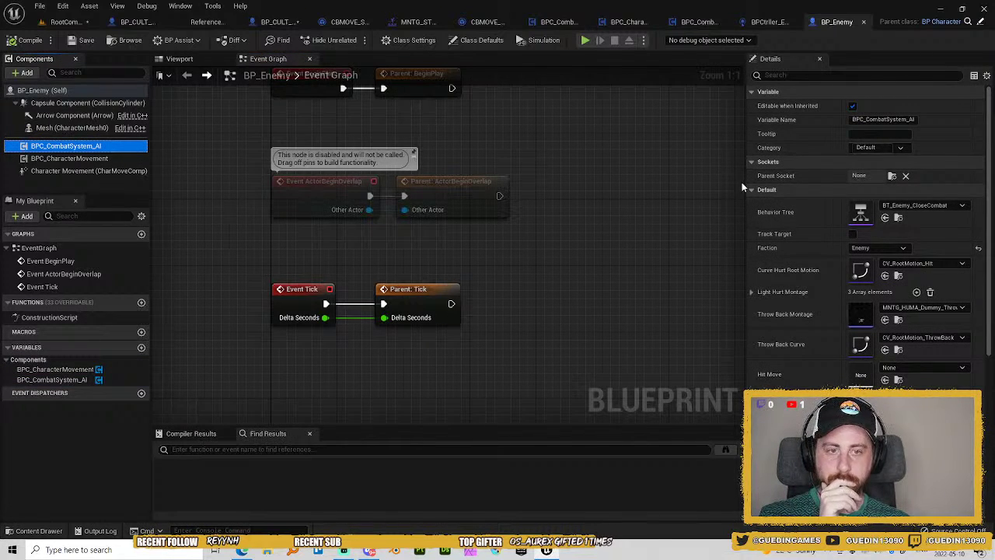
Search the project assets for "bpc combat sys" and open the BPC_CombatSystem_AI blueprint.
right_click(52, 380)
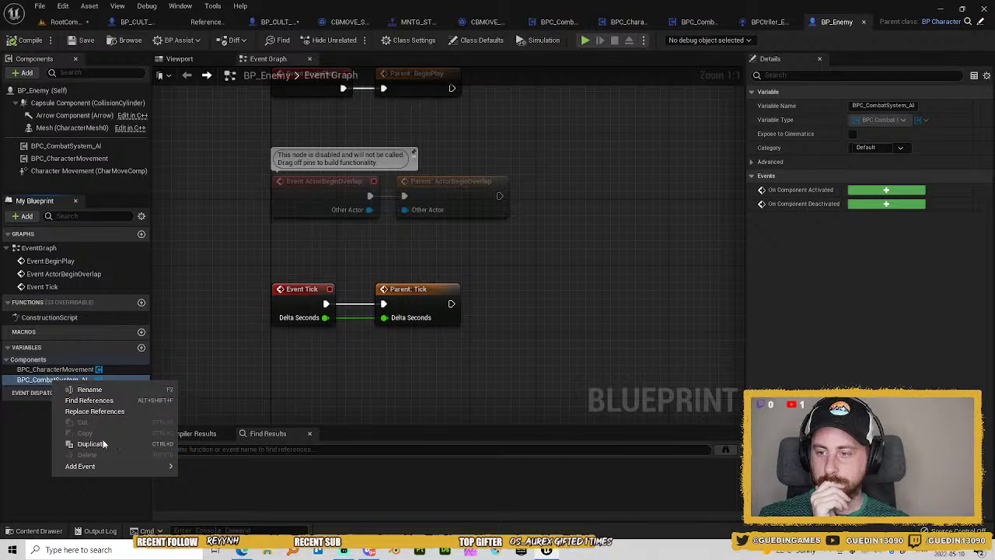
left_click(37, 383)
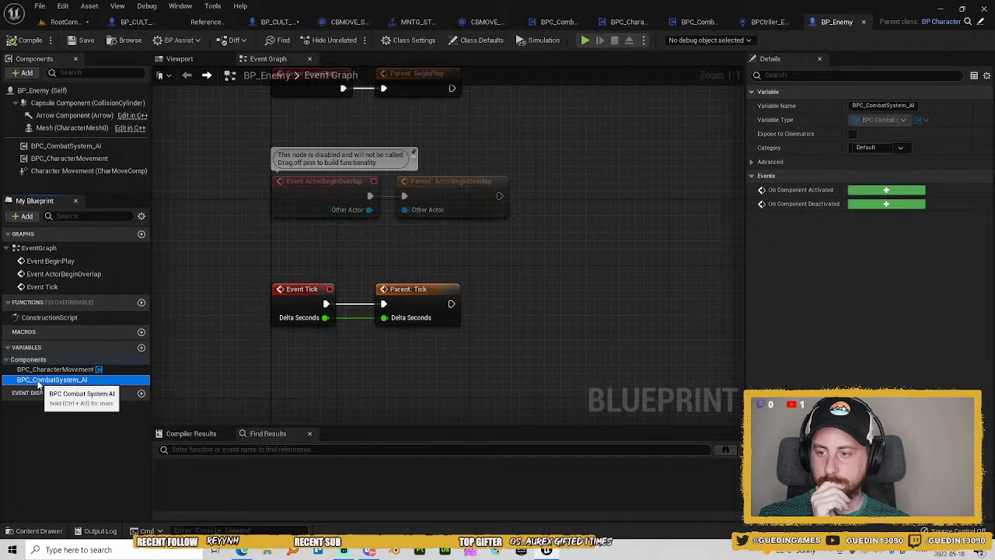
left_click(329, 380)
key("ctrl+p")
type("b")
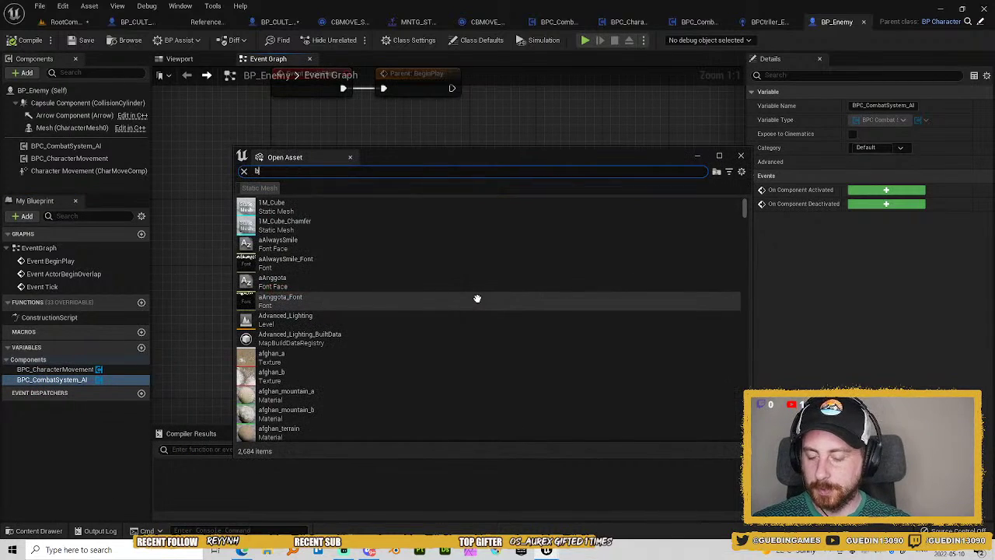
type("pc combat s")
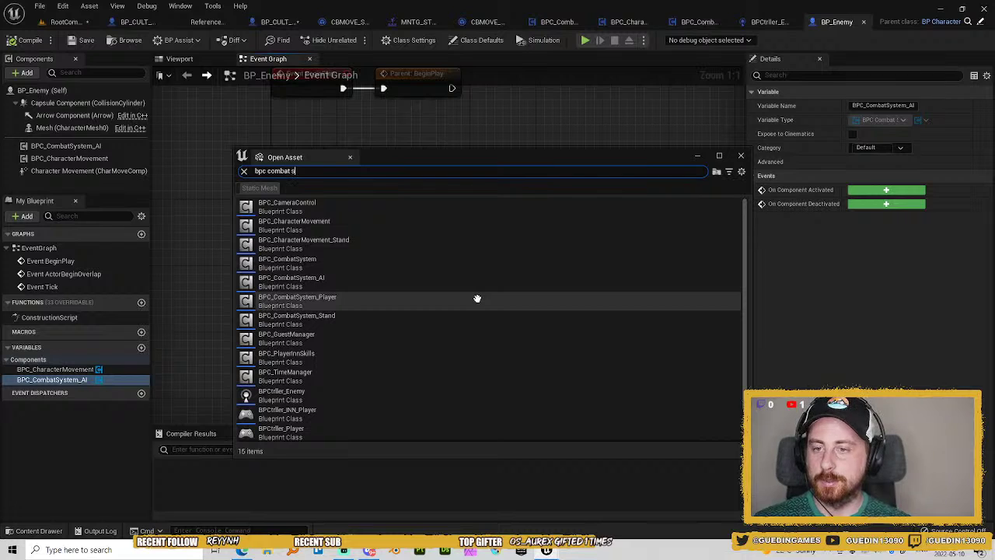
type("ys")
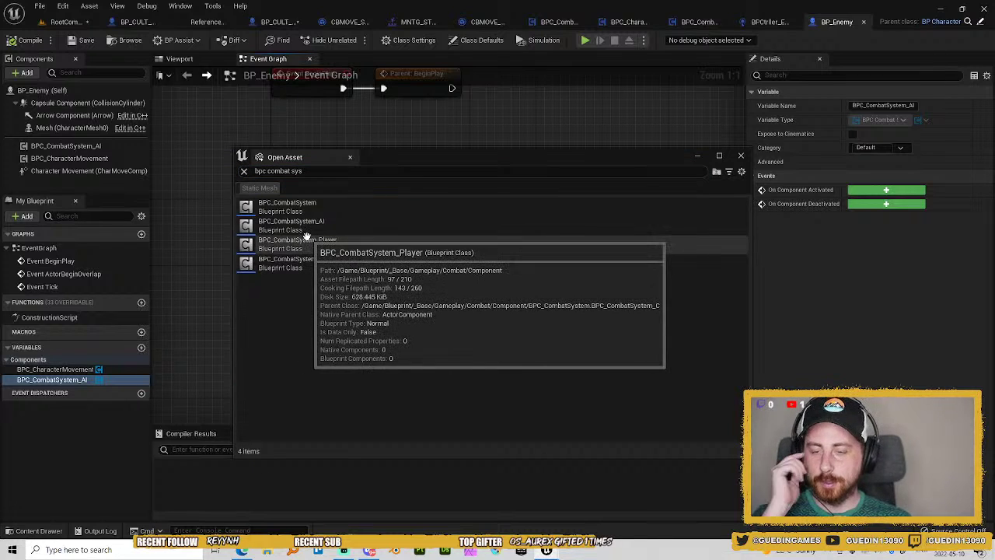
left_click(307, 226)
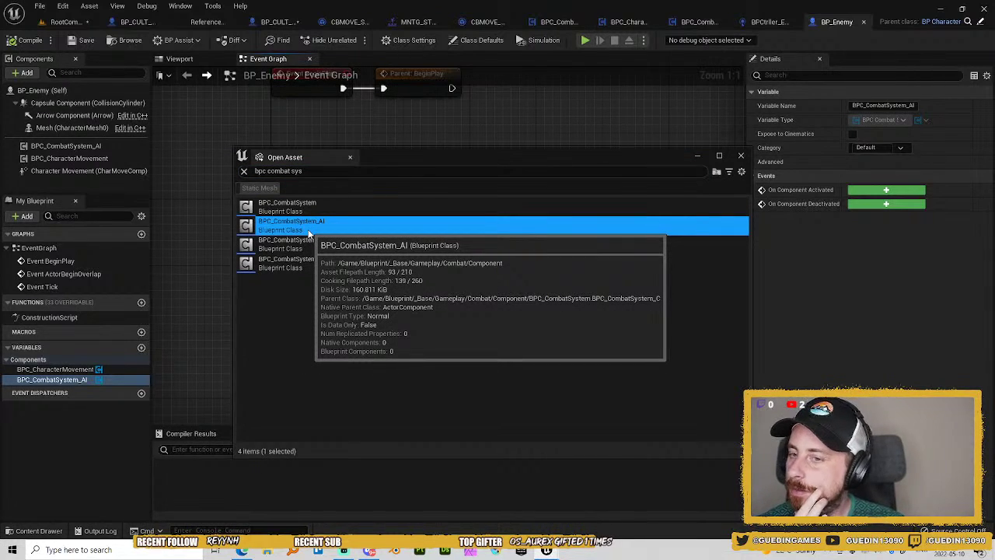
double_click(308, 229)
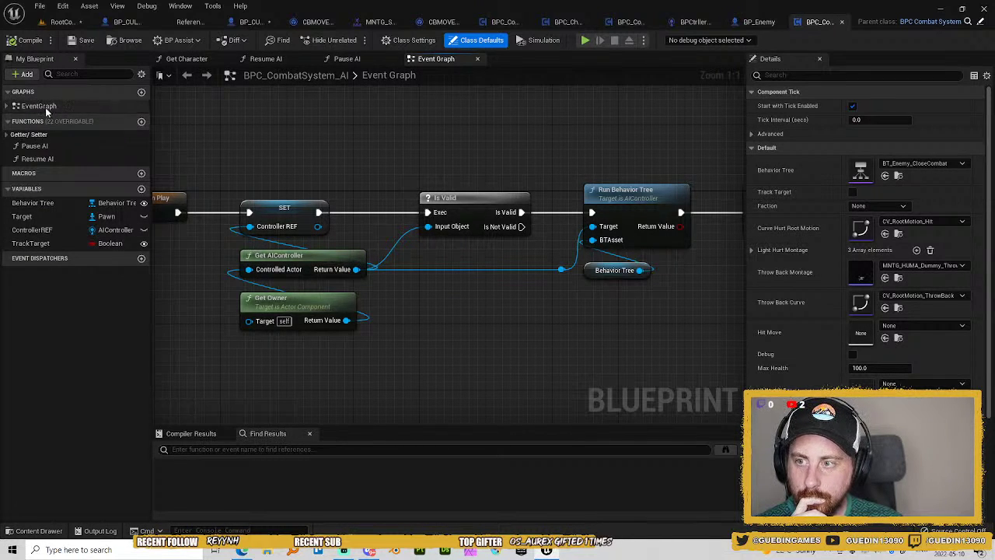
Examine BPC_CombatSystem_AI's event graph from Begin Play through Run Behavior Tree, the Resume AI function, and the Set Target event.
double_click(39, 106)
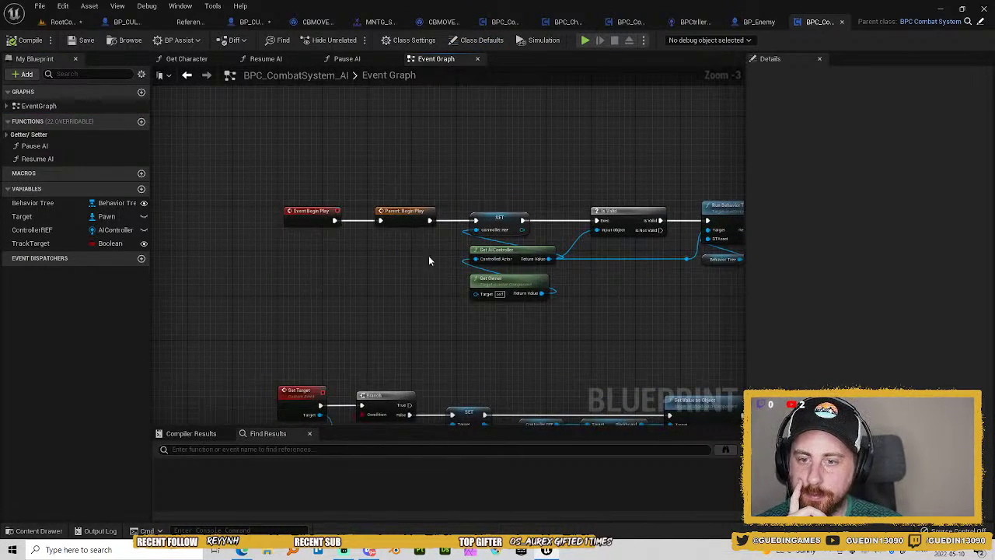
left_click_drag(608, 250, 475, 235)
left_click_drag(685, 241, 451, 229)
scroll(452, 229, "up", 3)
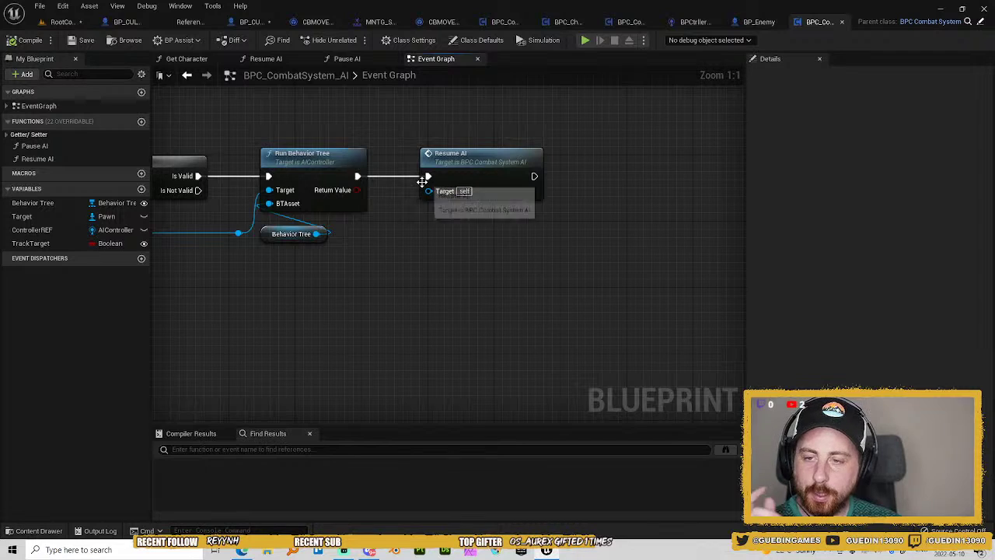
double_click(486, 156)
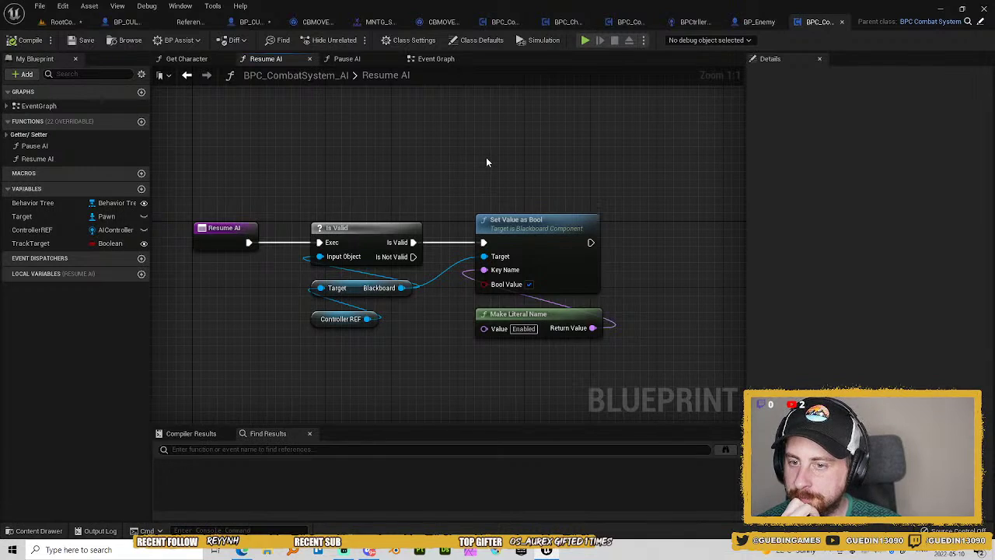
key("alt+Left")
left_click_drag(338, 257, 645, 259)
scroll(401, 264, "down", 2)
left_click_drag(402, 265, 553, 151)
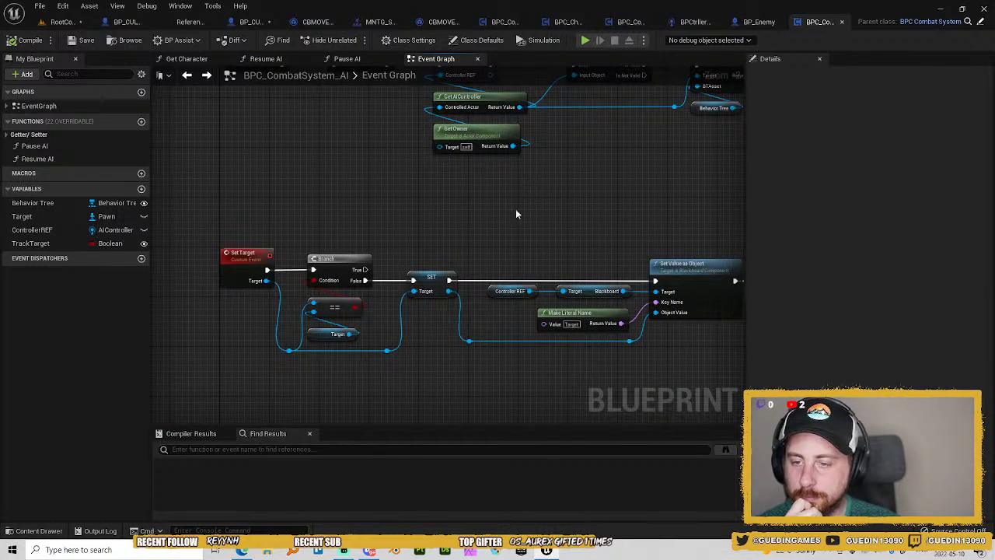
left_click_drag(516, 213, 347, 332)
Disconnect the incoming execution of the Run Behavior Tree node and briefly play-test the RootCombatZones level without it.
left_click(530, 182)
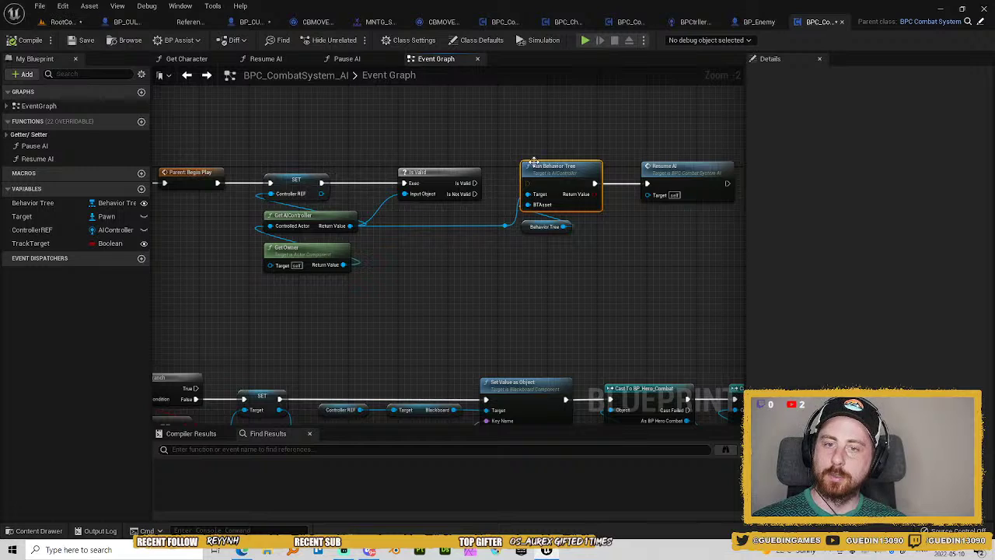
left_click(55, 26)
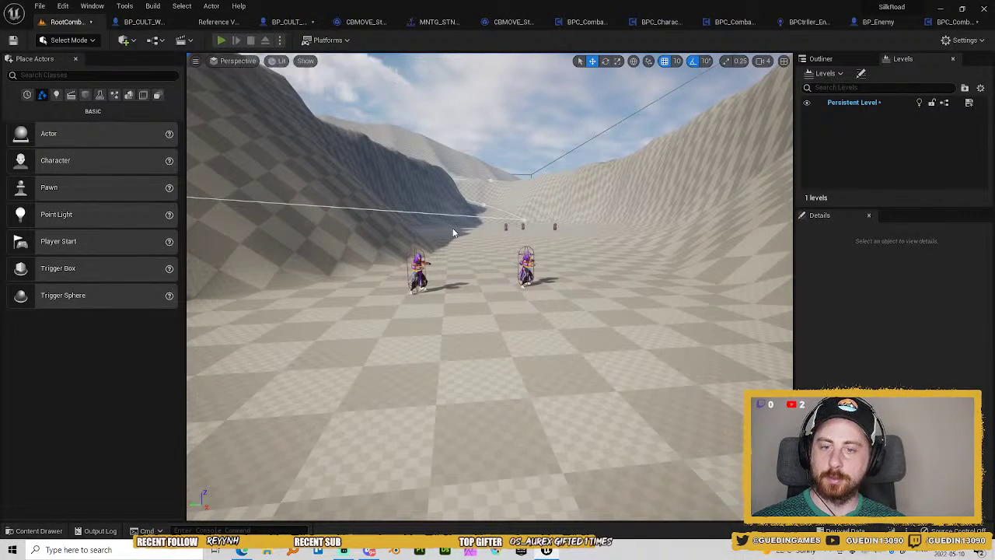
key("alt+p")
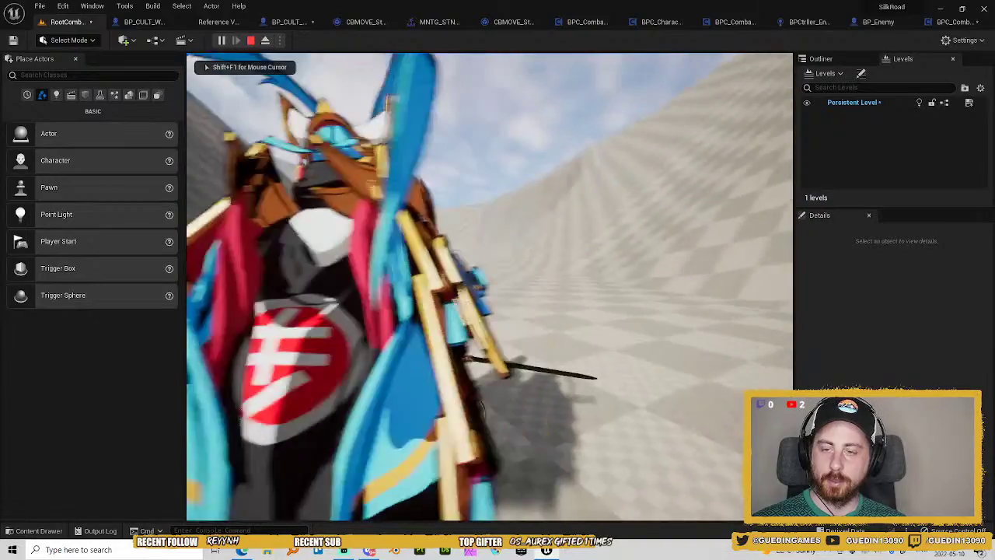
key("w")
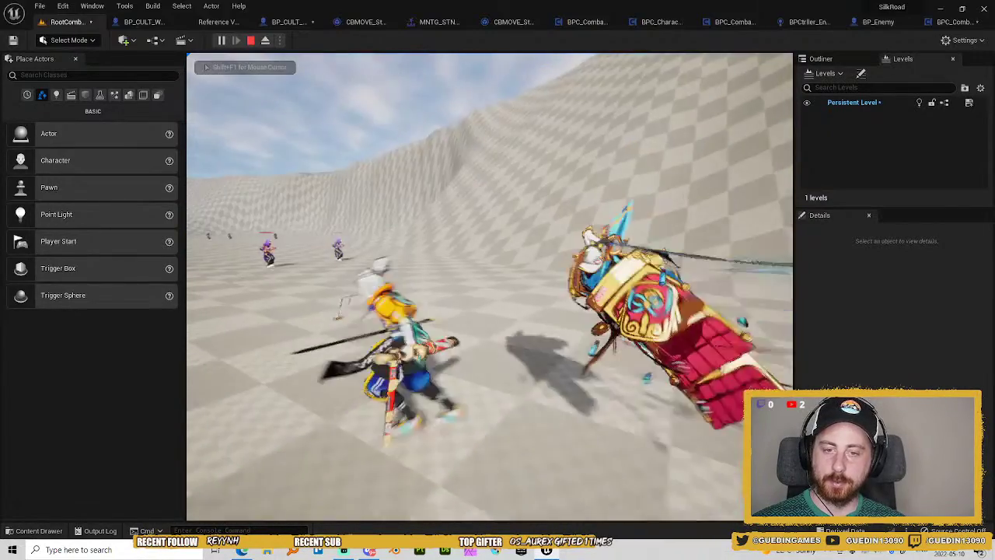
key("Escape")
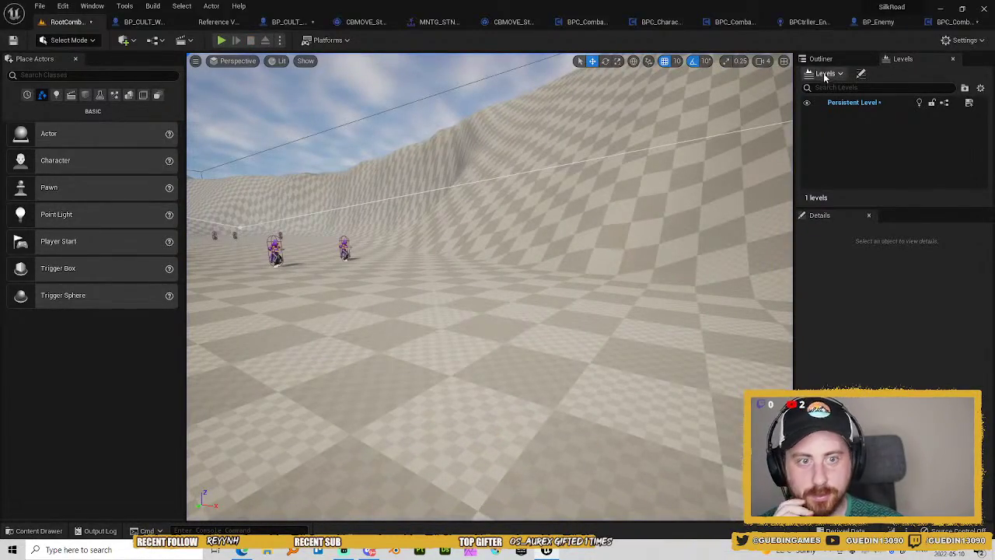
Reconnect the Is Valid execution output to the Run Behavior Tree node in BPC_CombatSystem_AI's event graph.
left_click(958, 24)
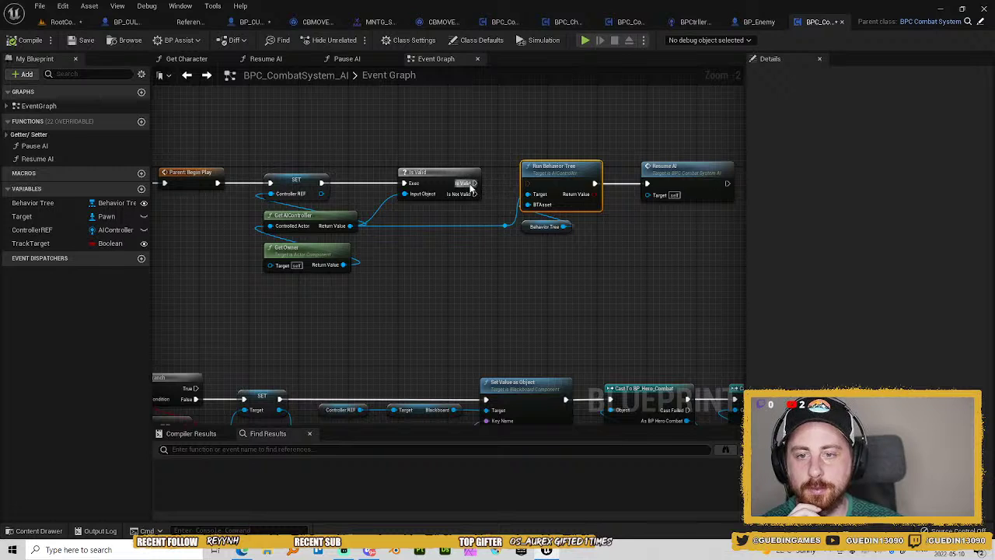
left_click_drag(471, 184, 527, 184)
left_click(514, 136)
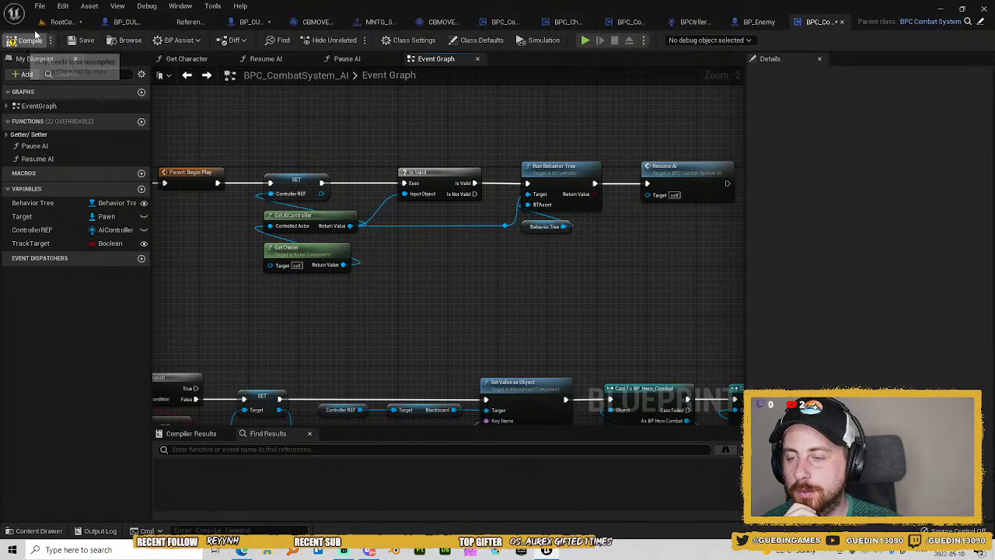
Play-test the RootCombatZones level again, moving the character around and dismissing the tablet overlay.
left_click(69, 22)
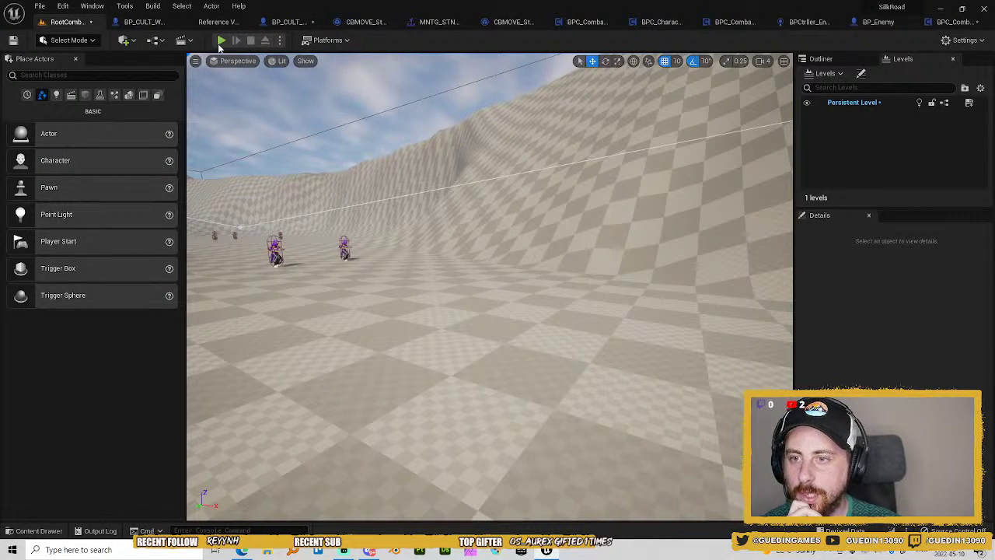
left_click(221, 40)
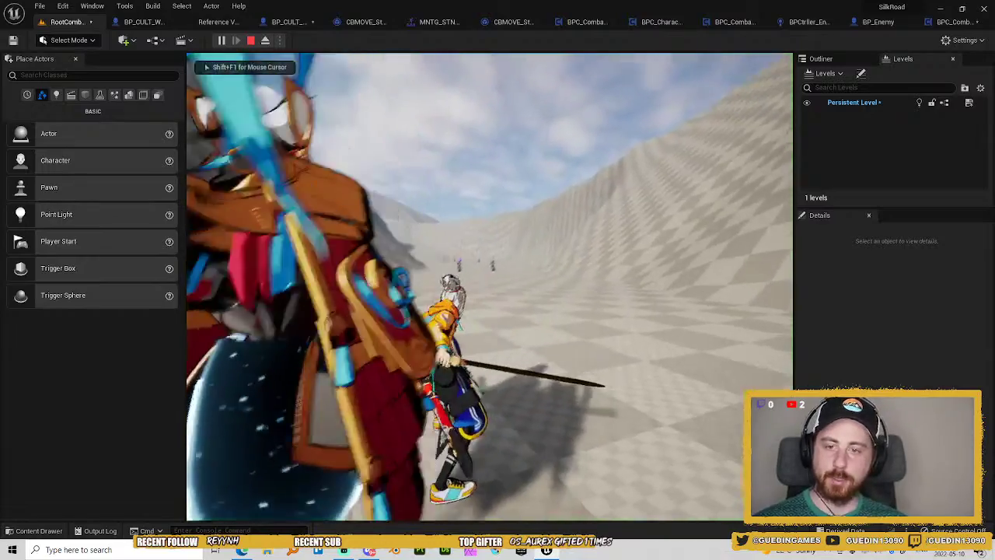
key("w")
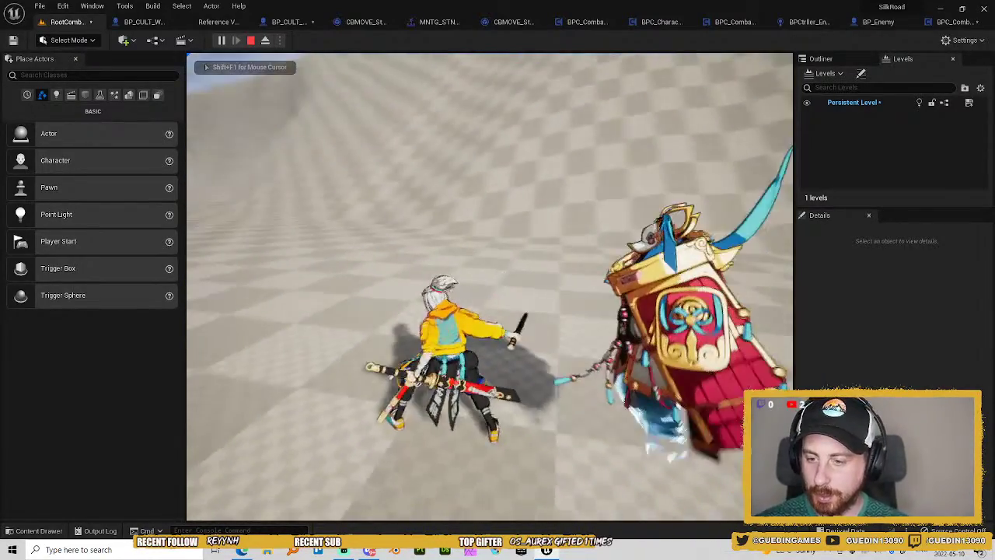
left_click(490, 287)
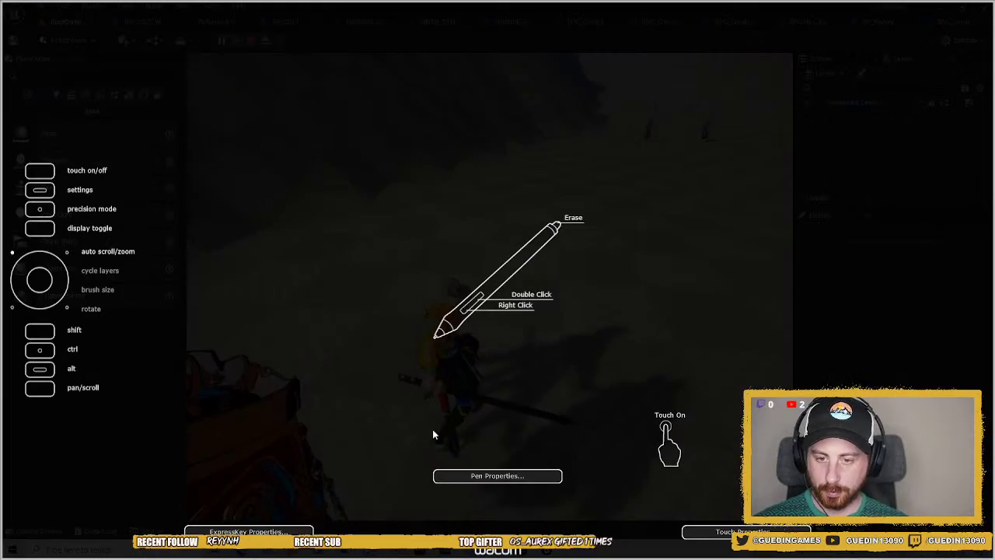
left_click(433, 430)
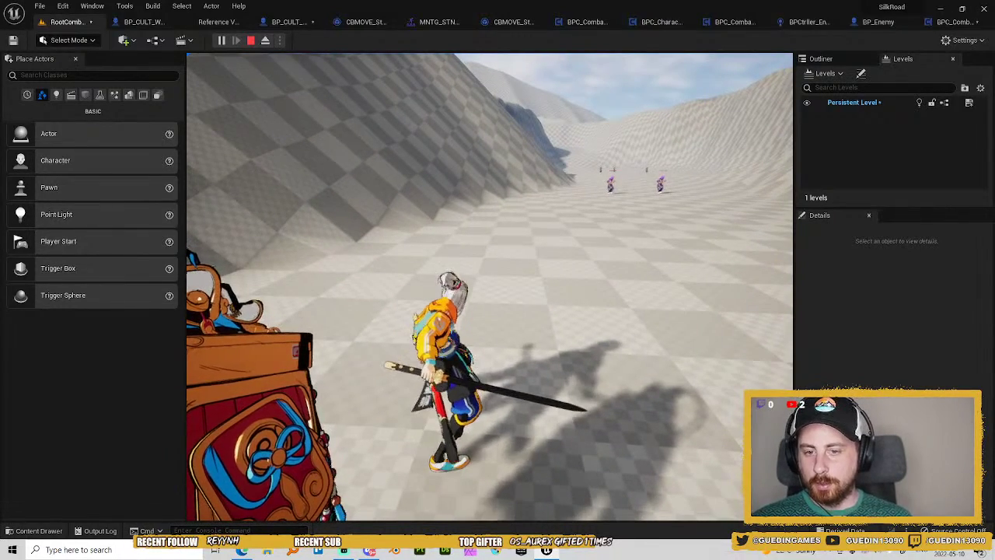
Run the console command "stat cpu" during the play session and open the output log.
key("shift+F1")
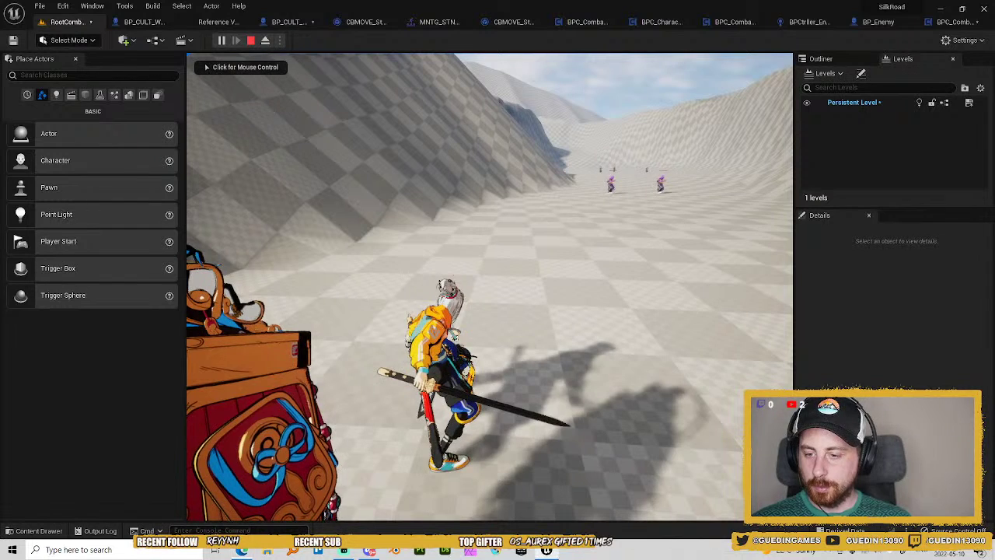
left_click(215, 530)
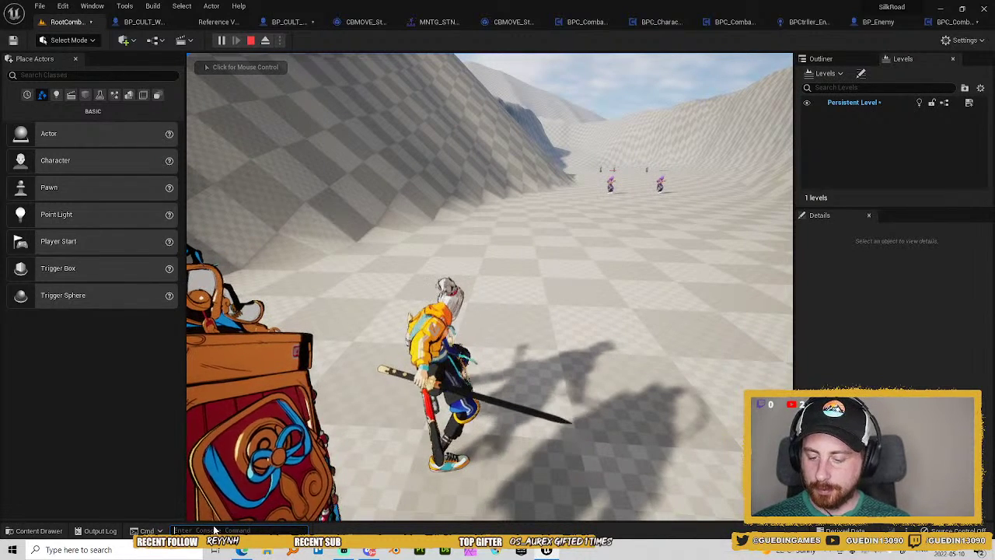
type("stat cp")
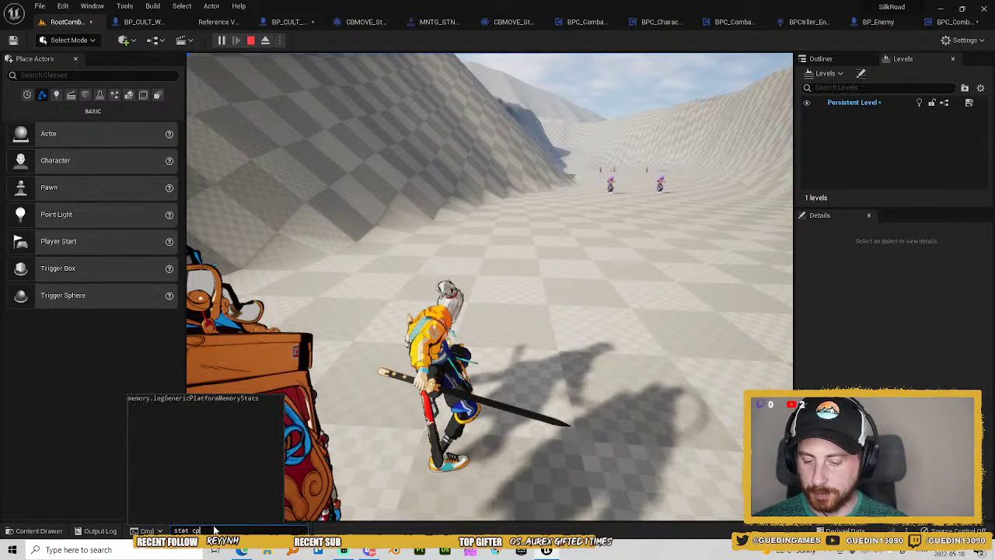
key("Return")
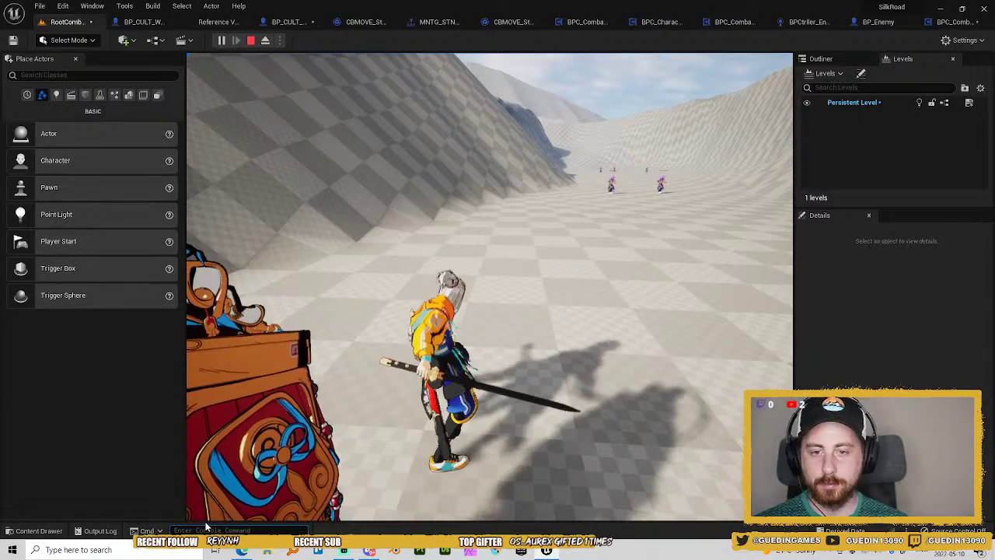
left_click(480, 418)
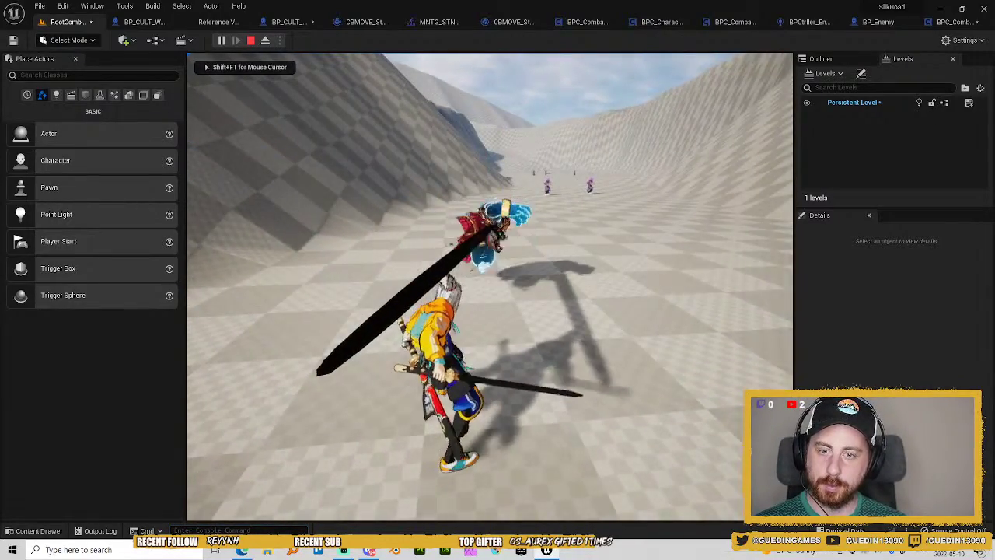
key("alt+Tab")
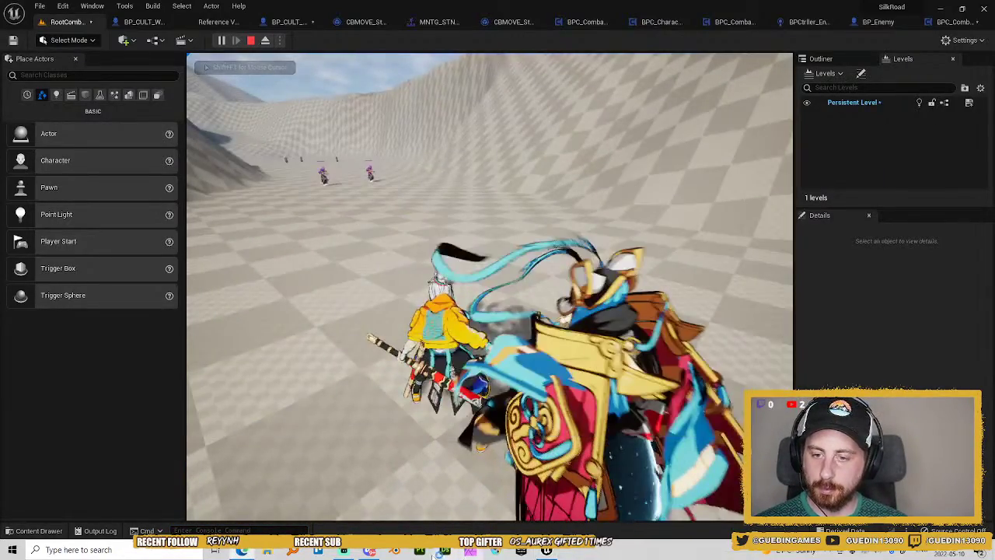
left_click(101, 530)
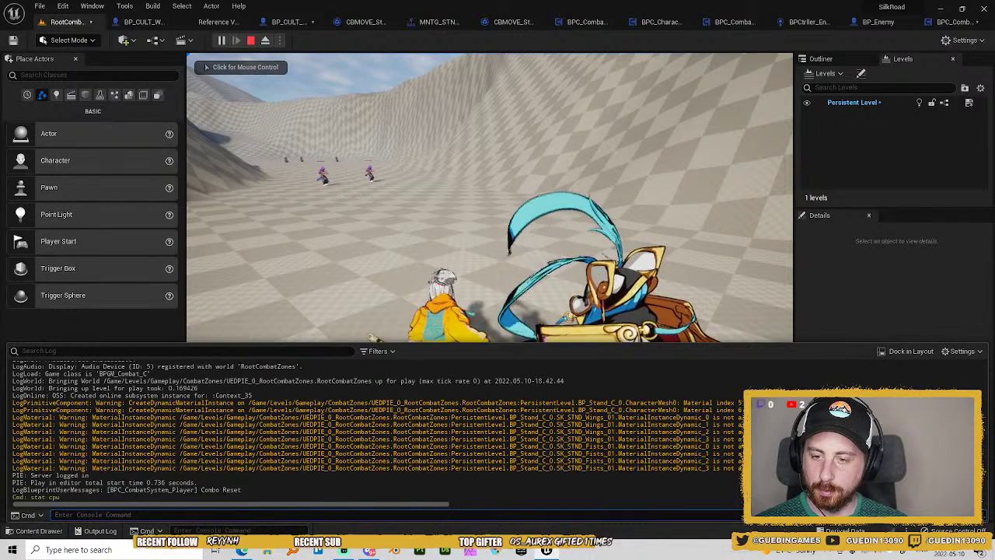
Run the console command "stat fps" and watch the frame rate while controlling the character in the play session.
type("stat c")
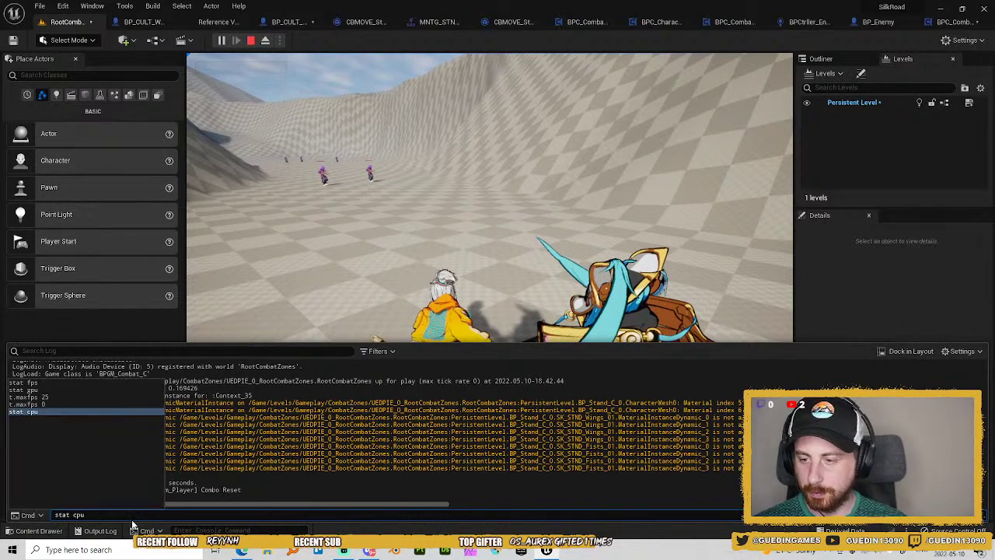
key("BackSpace")
type("fps")
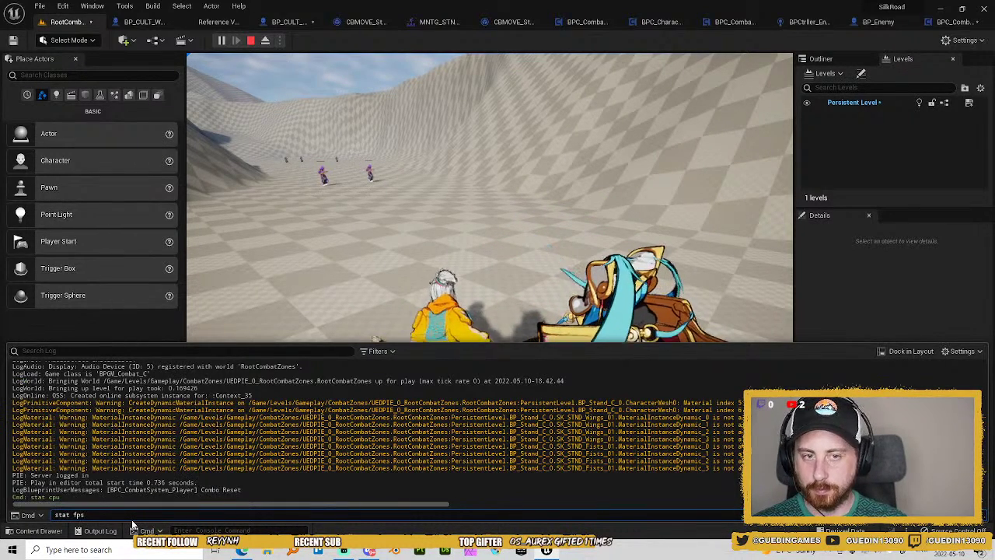
key("Return")
left_click(343, 338)
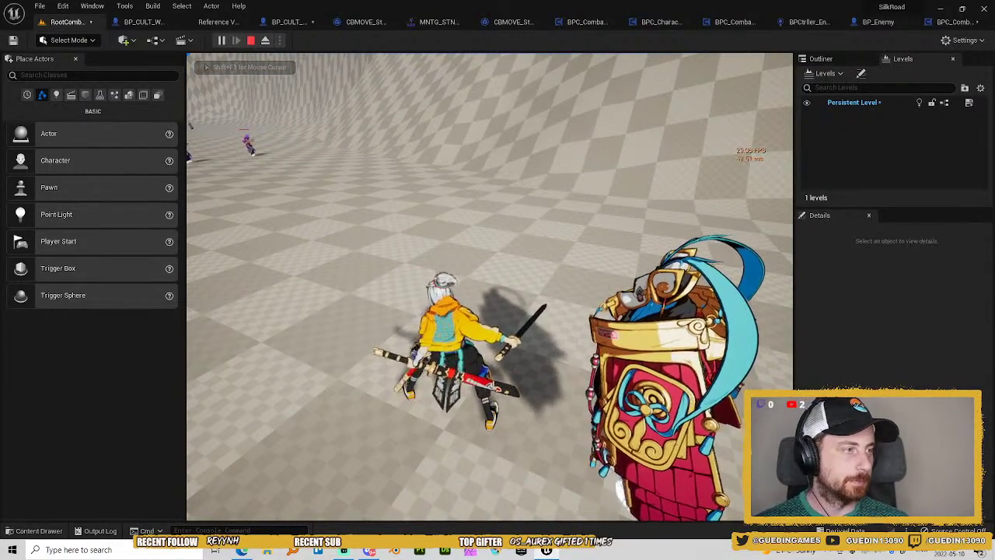
key("shift+F1")
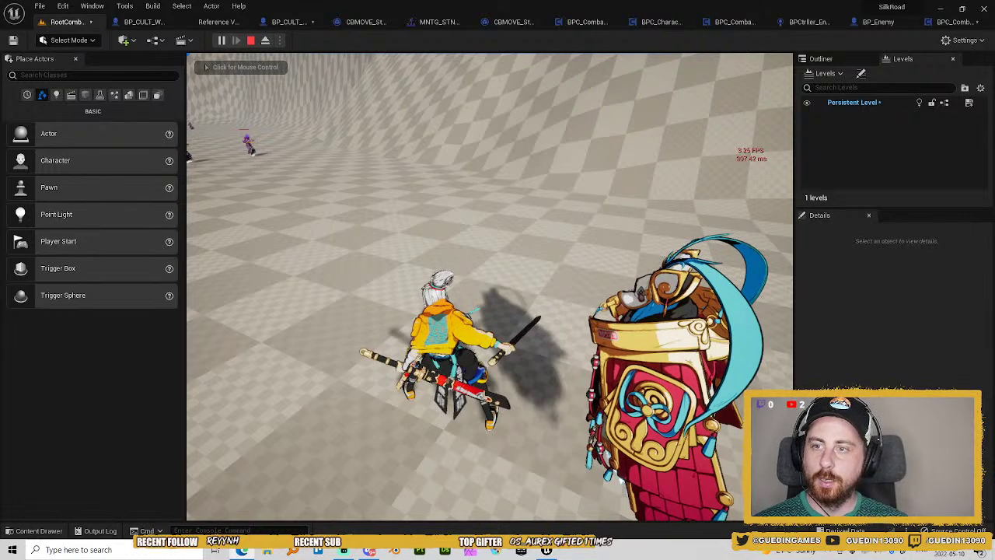
left_click(205, 65)
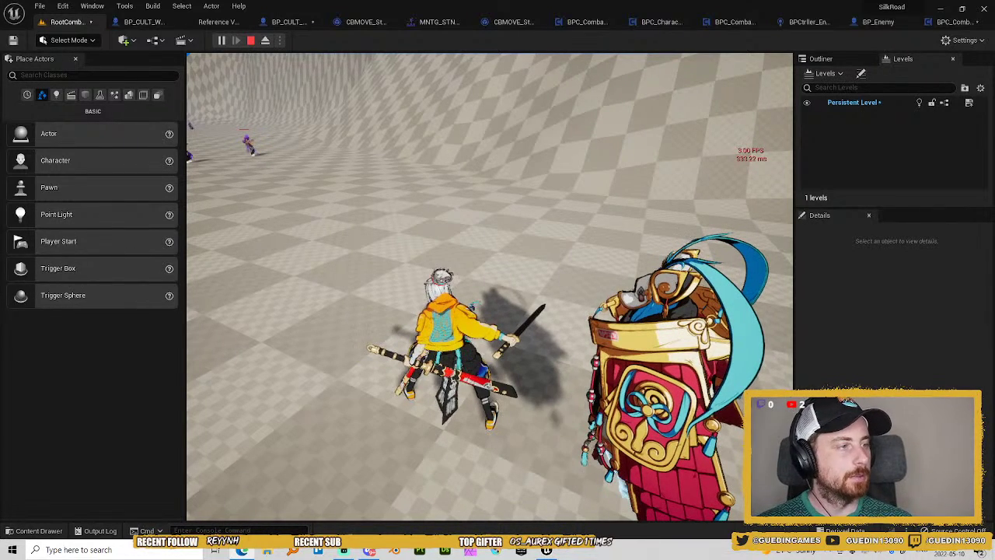
Switch to the Edge browser and search the web for "unreal profiler insight".
key("alt+Tab")
double_click(467, 104)
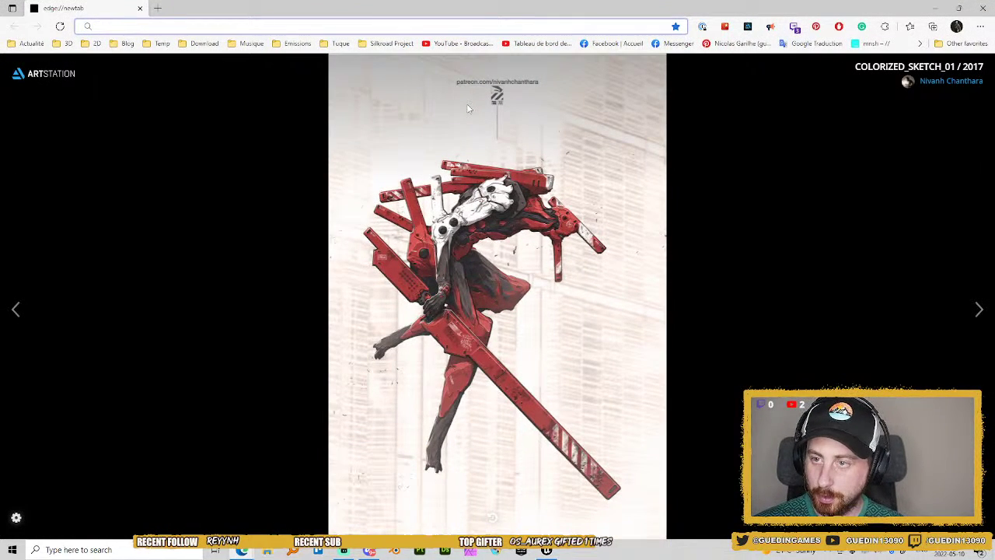
type("unreal profil")
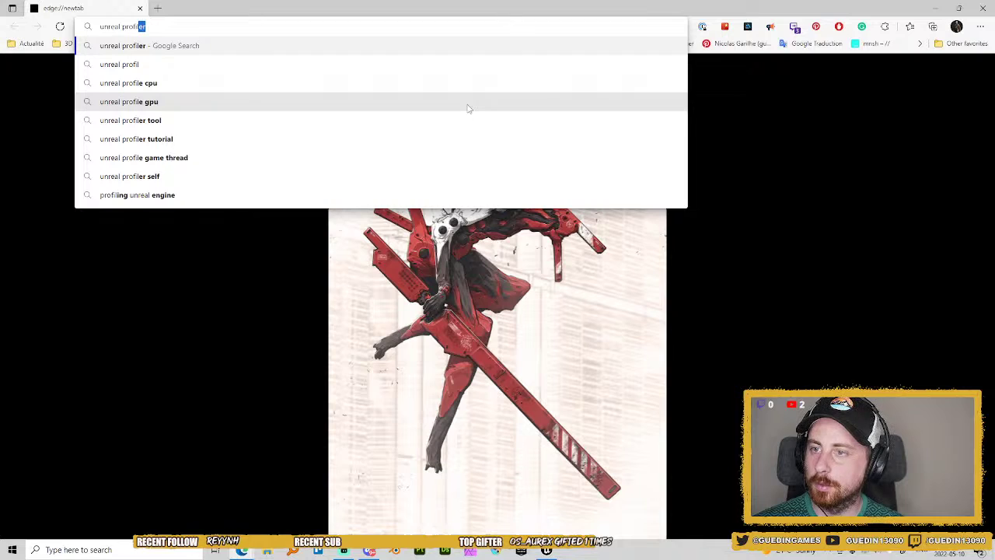
type("er ")
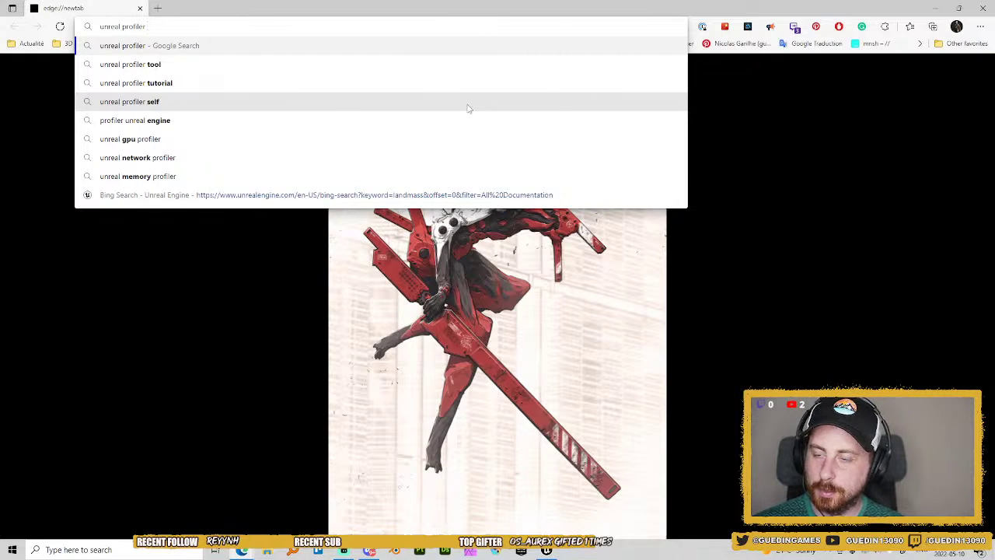
type("insigh")
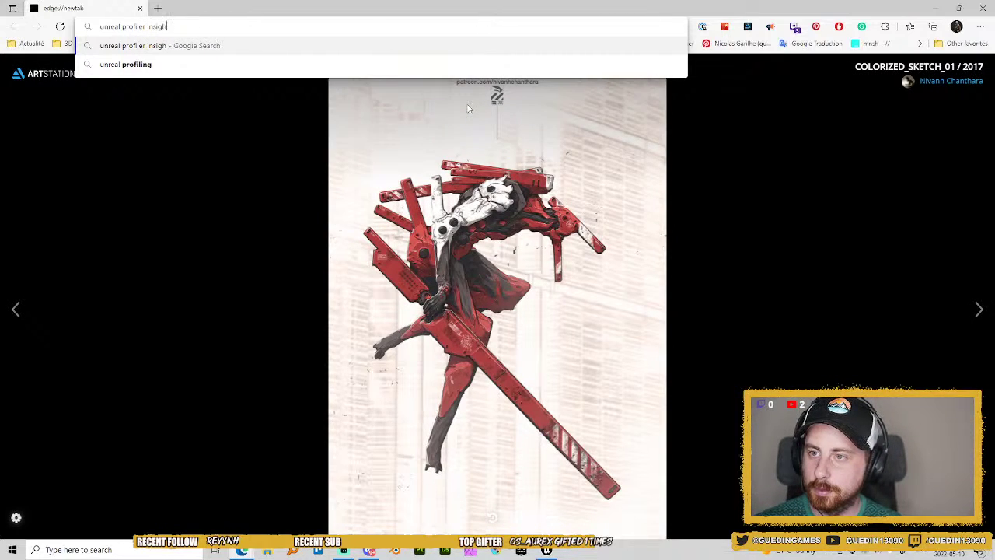
type("t")
key("Return")
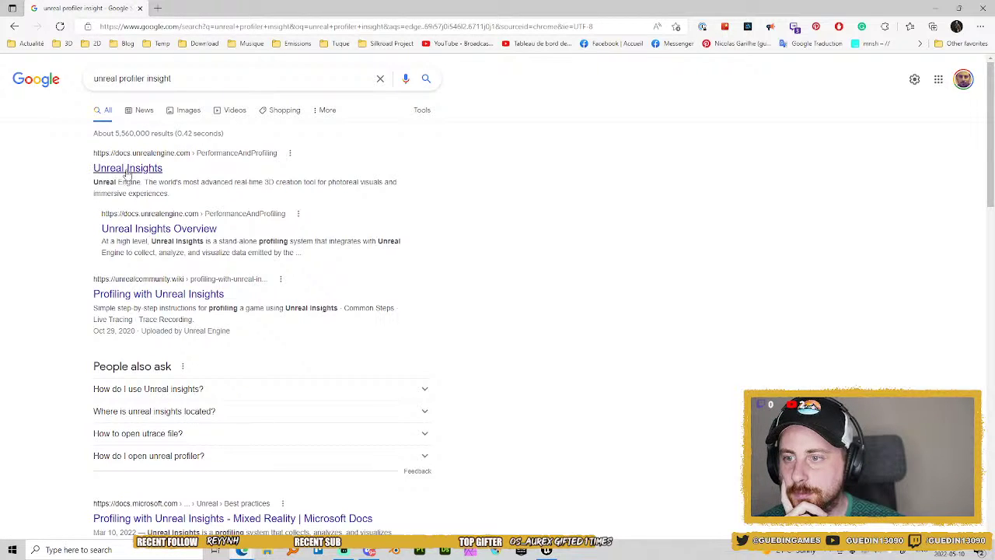
Open the Unreal Insights documentation and read its overview page from Setup to the Timing Insights Window section.
middle_click(127, 174)
left_click(216, 14)
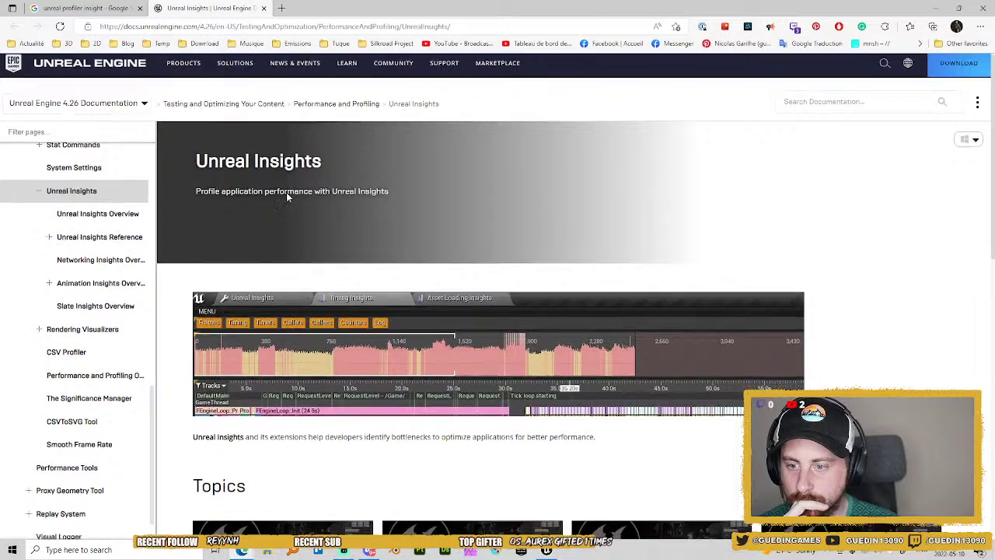
scroll(286, 196, "down", 3)
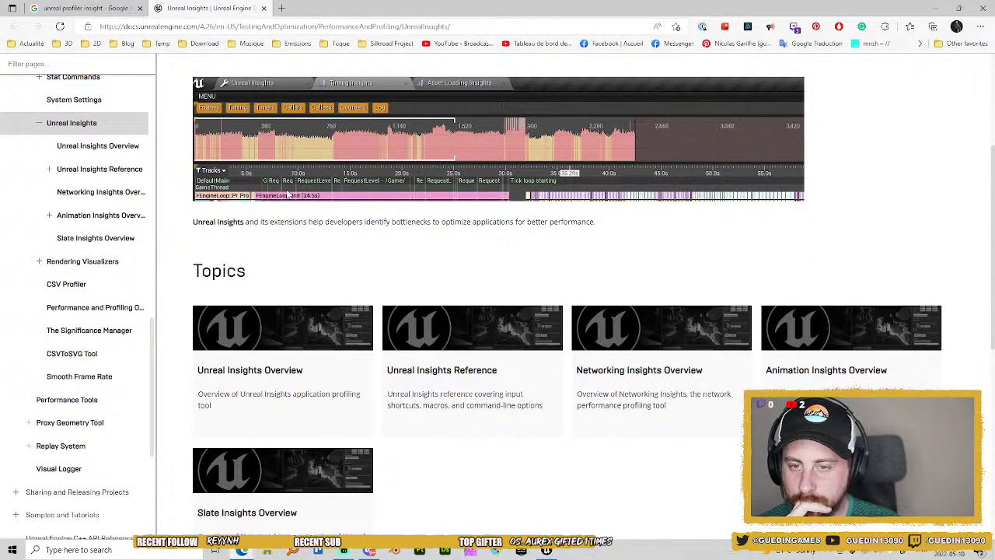
scroll(287, 194, "up", 2)
scroll(343, 203, "down", 3)
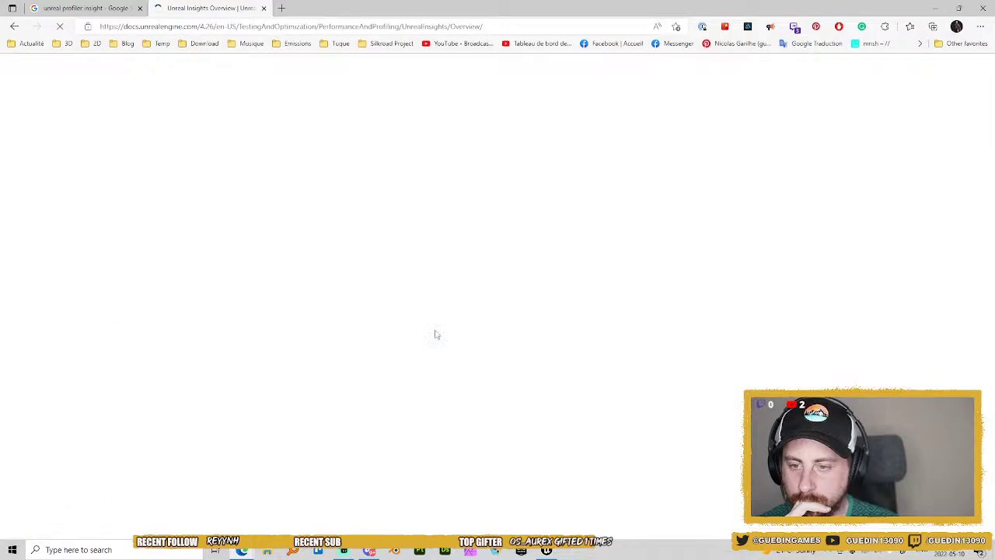
scroll(392, 412, "down", 10)
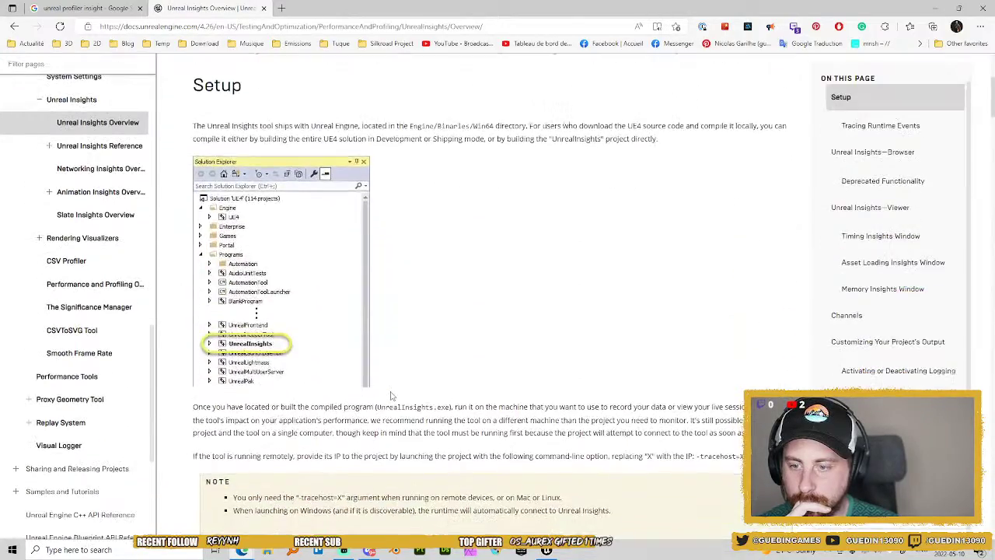
scroll(392, 395, "down", 12)
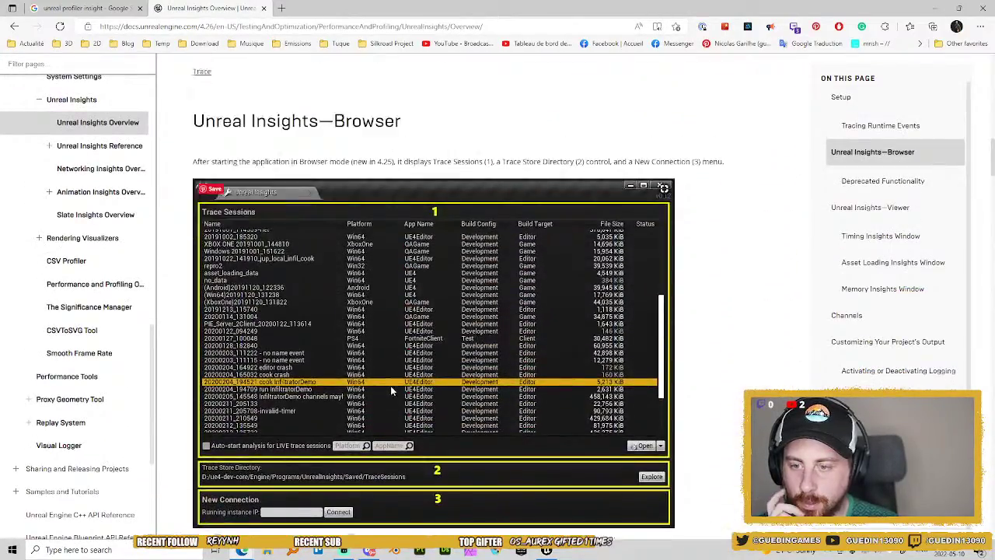
scroll(390, 386, "down", 10)
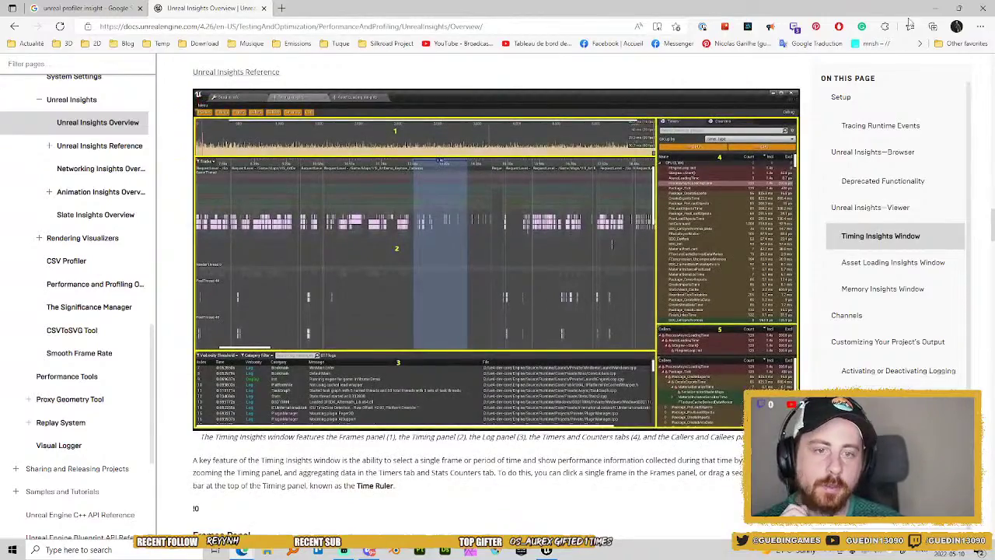
Return to the Unreal Editor play session, move the character, and profile a frame in the GPU Visualizer before closing it.
left_click(935, 8)
left_click(551, 198)
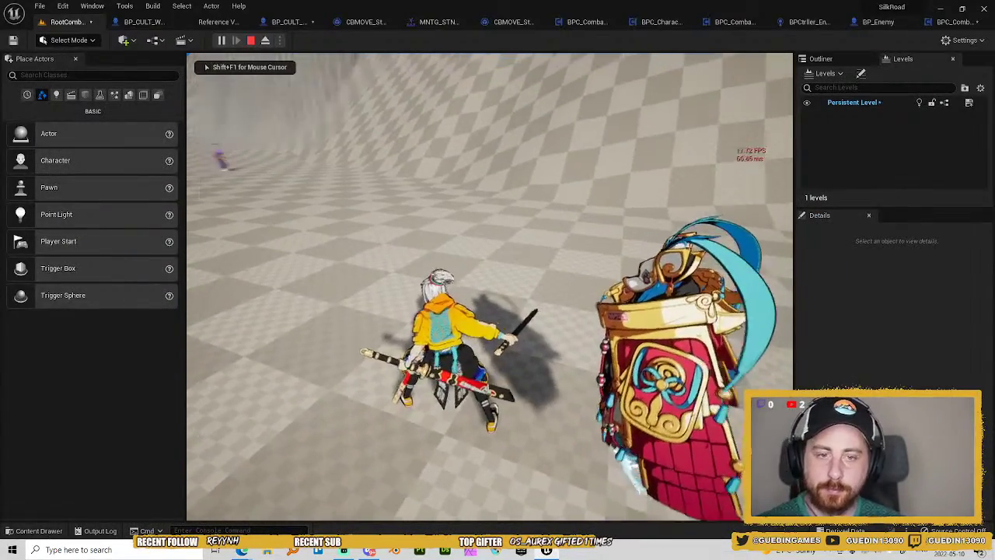
key("space")
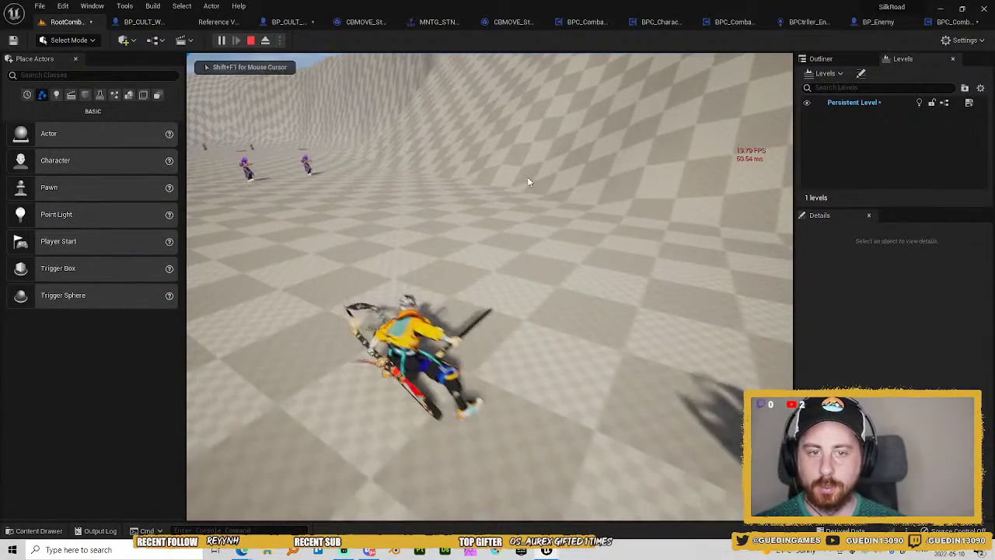
key("ctrl+shift+comma")
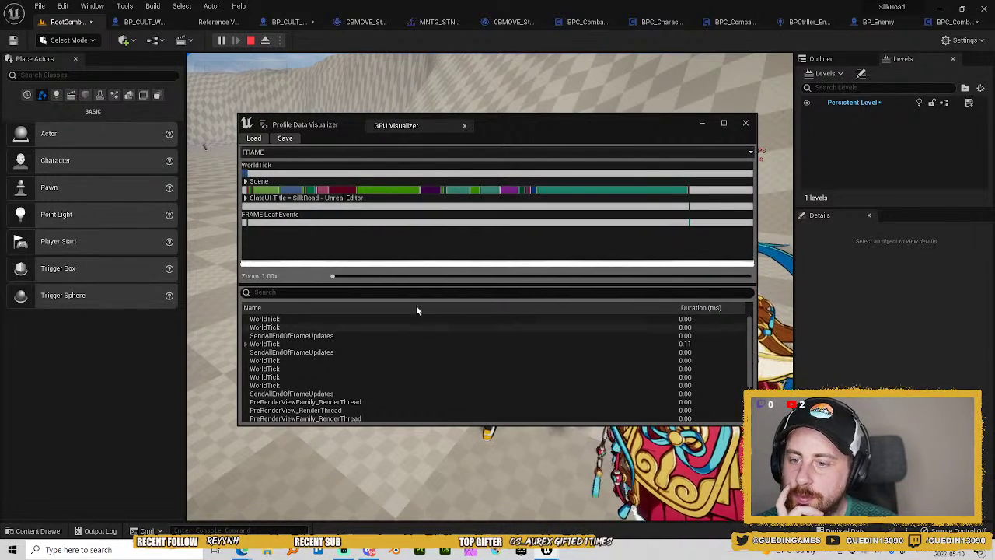
left_click(744, 122)
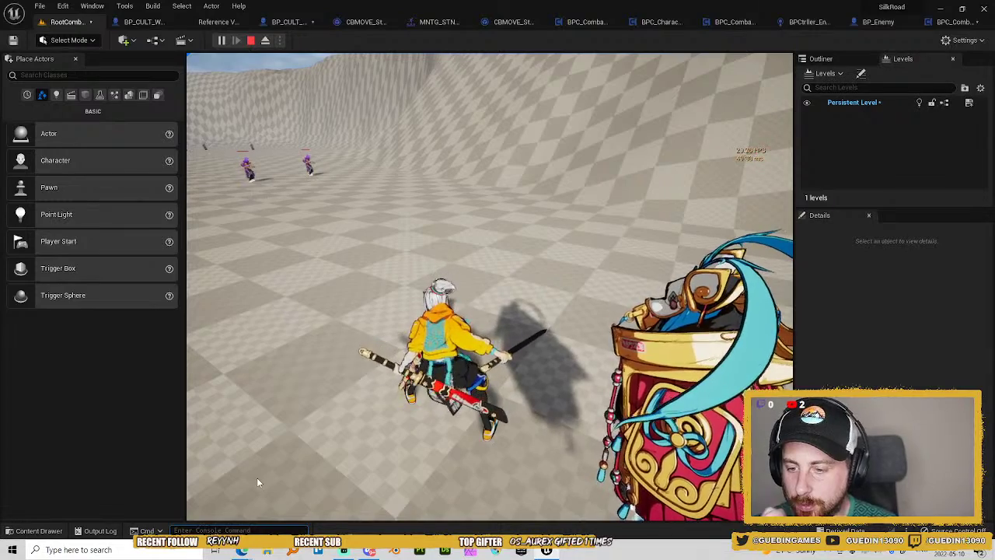
Run the console command "stat game" and examine the game thread timings and the output log.
type("stat game")
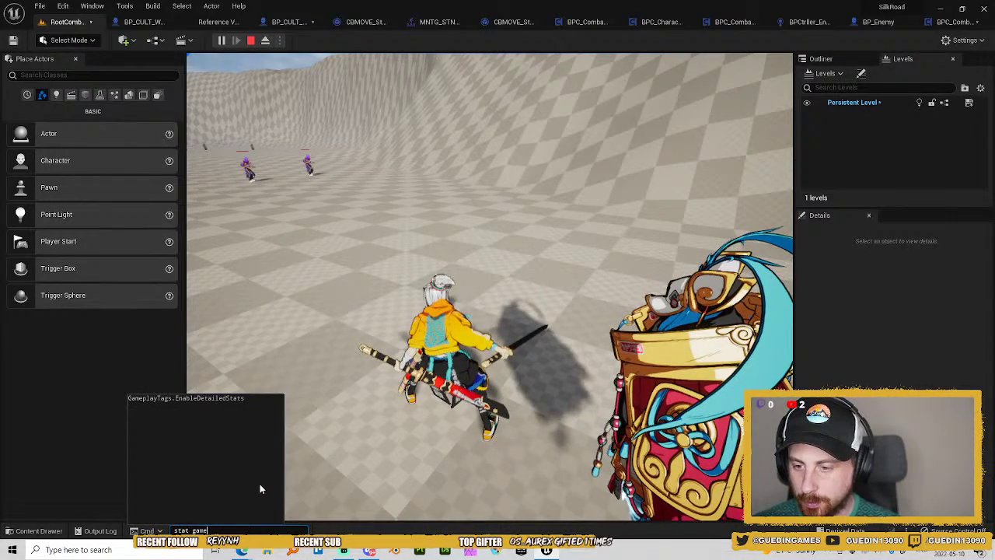
key("Return")
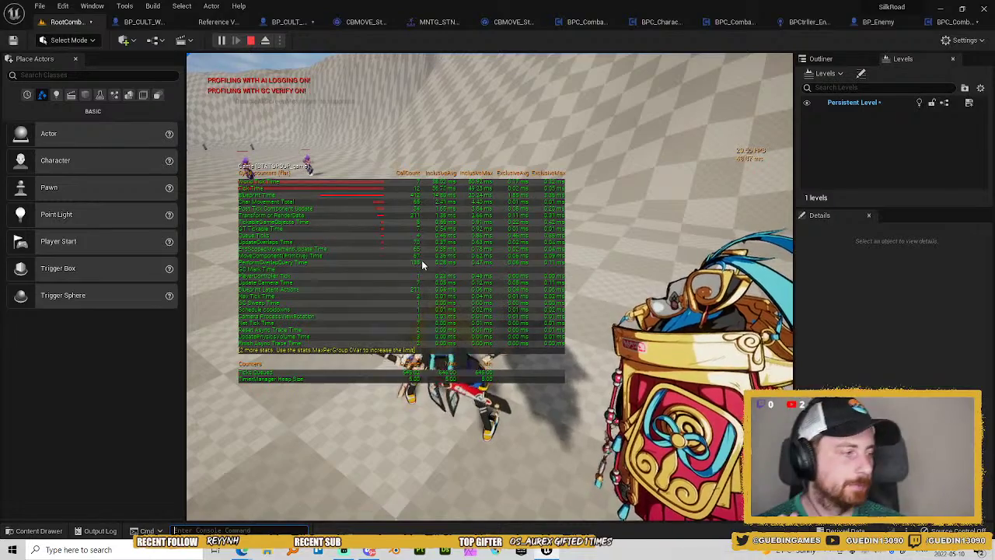
key("grave")
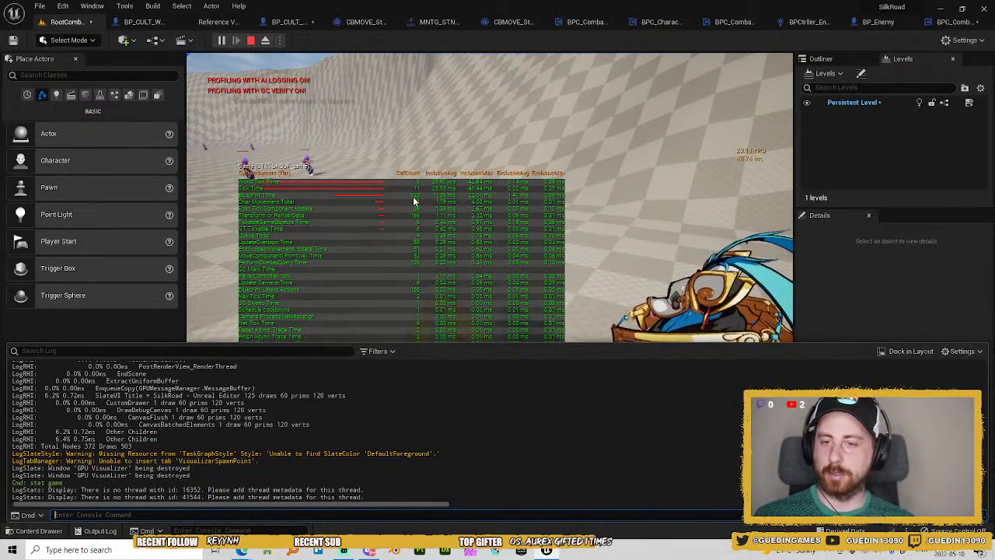
key("grave")
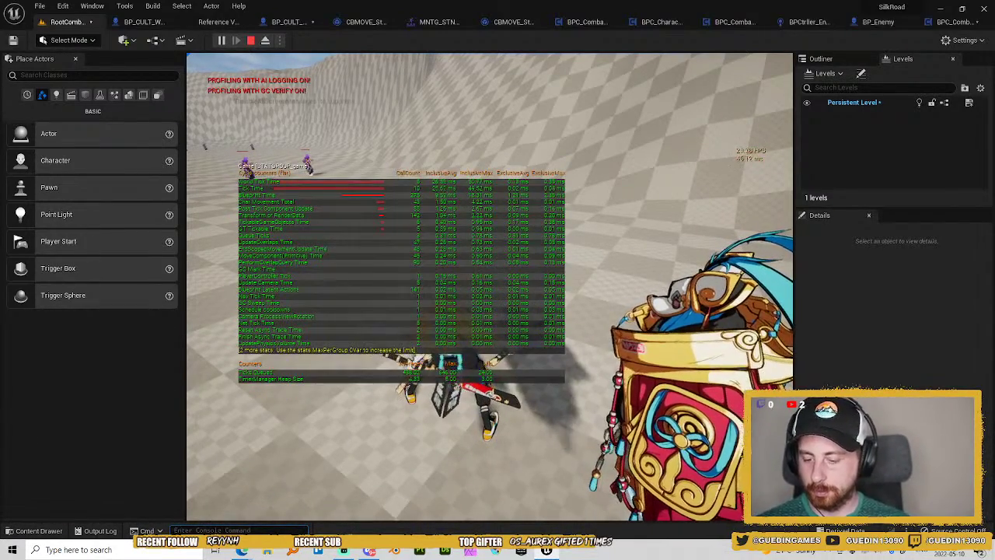
Replace the game timing overlay with the frame rate read-out using the console command "stat fps".
key("grave")
type("stat")
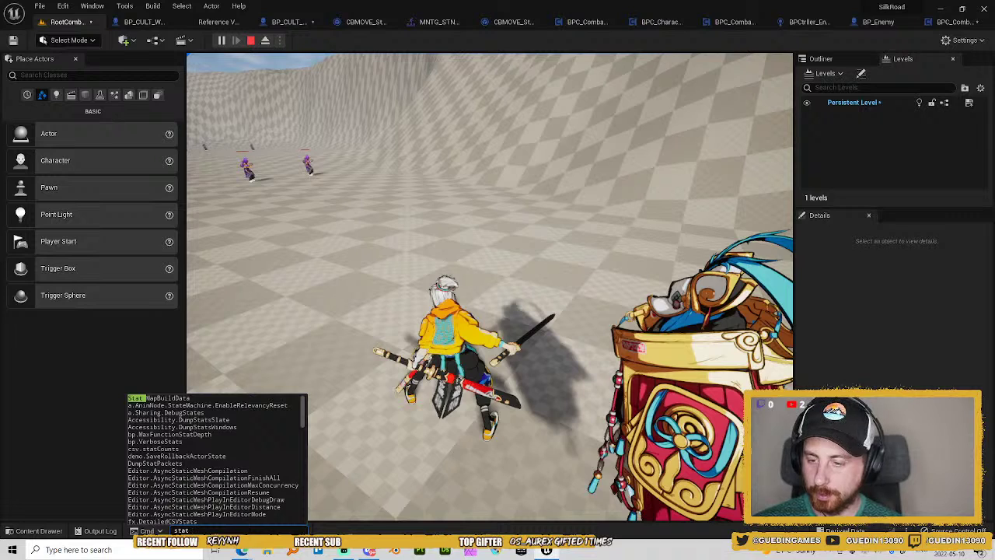
type(" gpu")
key("BackSpace")
key("BackSpace")
key("BackSpace")
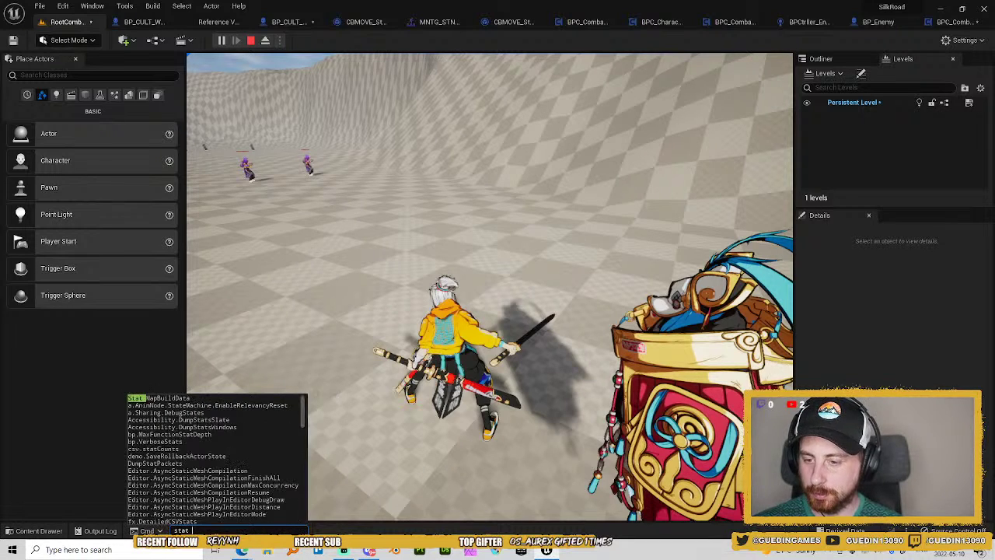
type("fps")
key("Return")
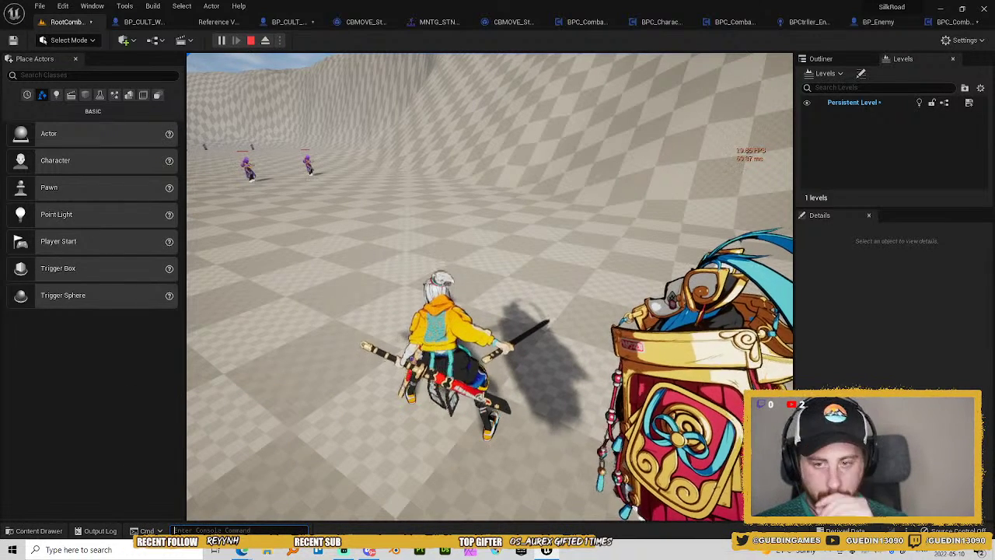
Dismiss the output log and end the RootCombatZones play session.
key("grave")
key("grave")
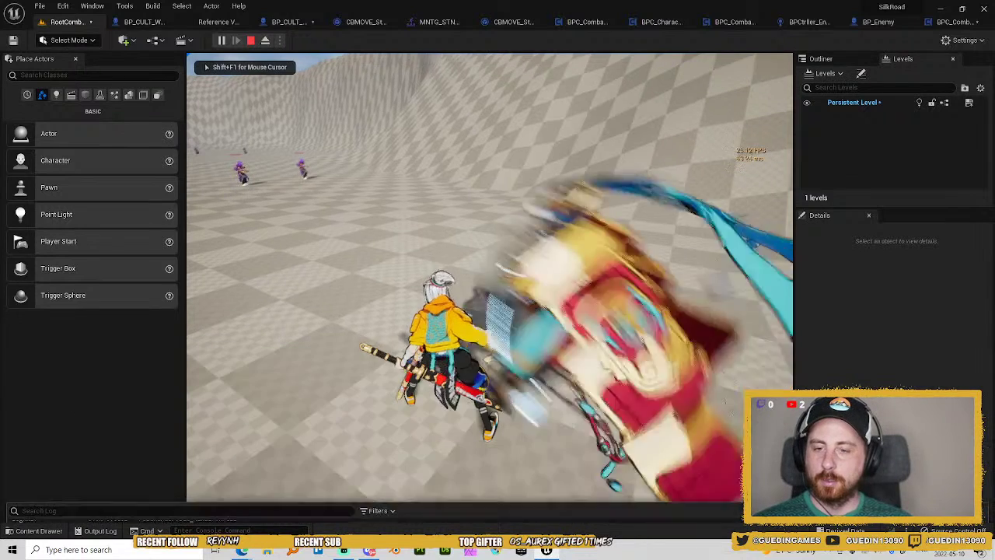
key("Escape")
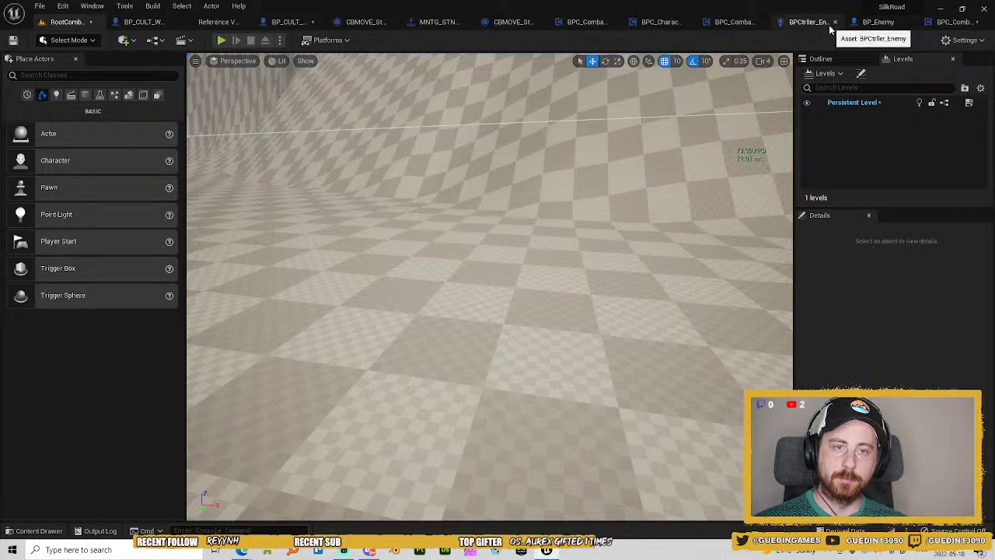
Turn off Start with Tick Enabled on the BPC_CombatSystem_AI component of BP_Enemy.
left_click(878, 22)
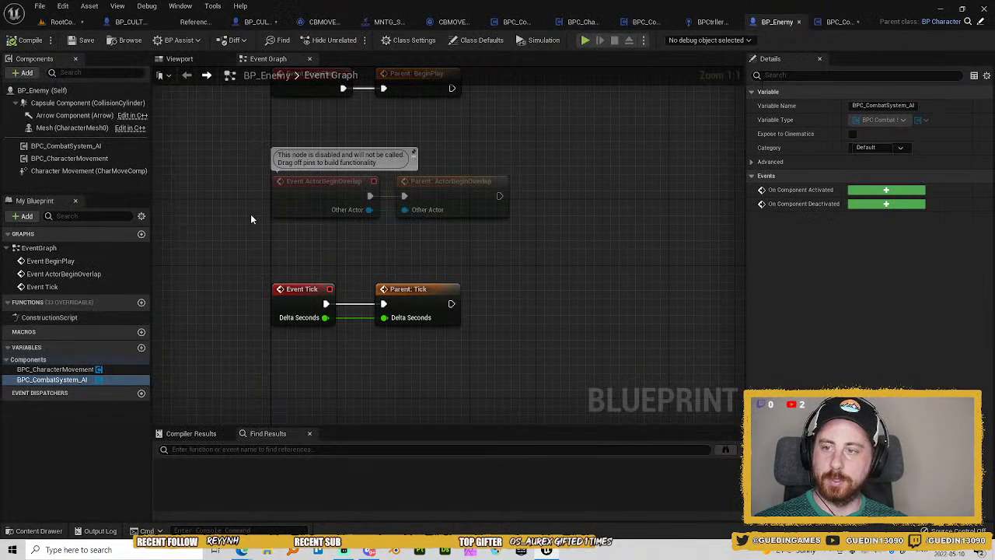
left_click(48, 148)
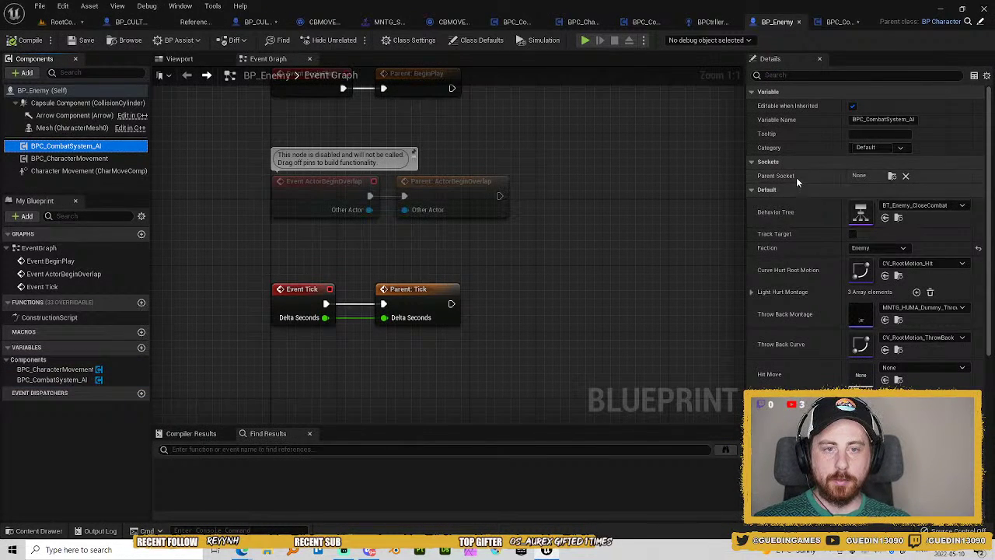
scroll(808, 280, "down", 5)
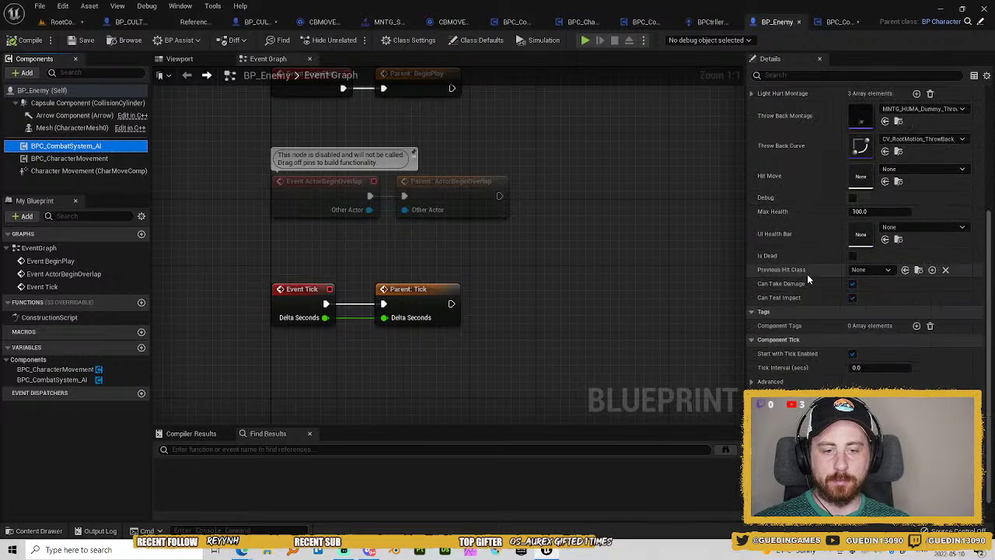
left_click(853, 354)
Turn off Start with Tick Enabled on the BPC_CharacterMovement component of BP_Enemy.
left_click(69, 158)
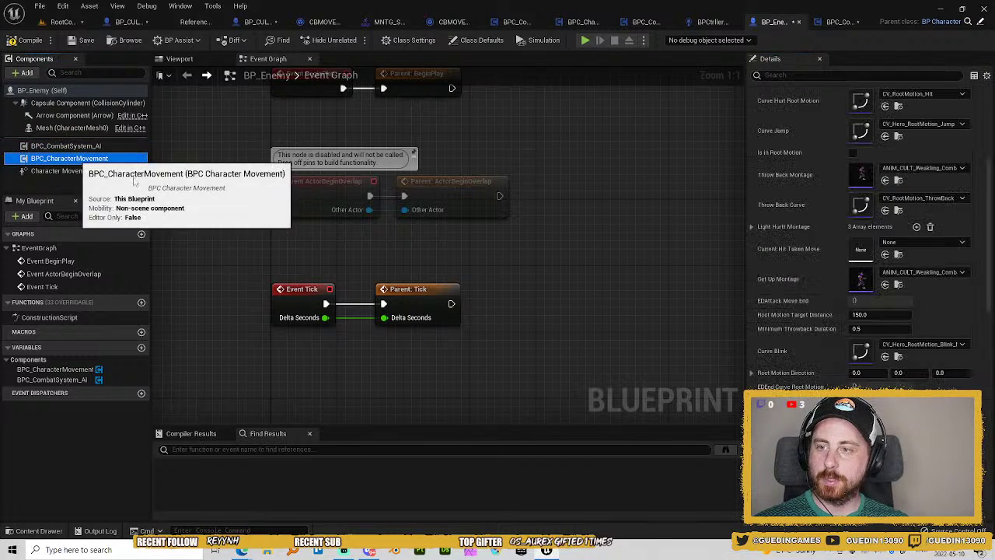
scroll(863, 233, "down", 10)
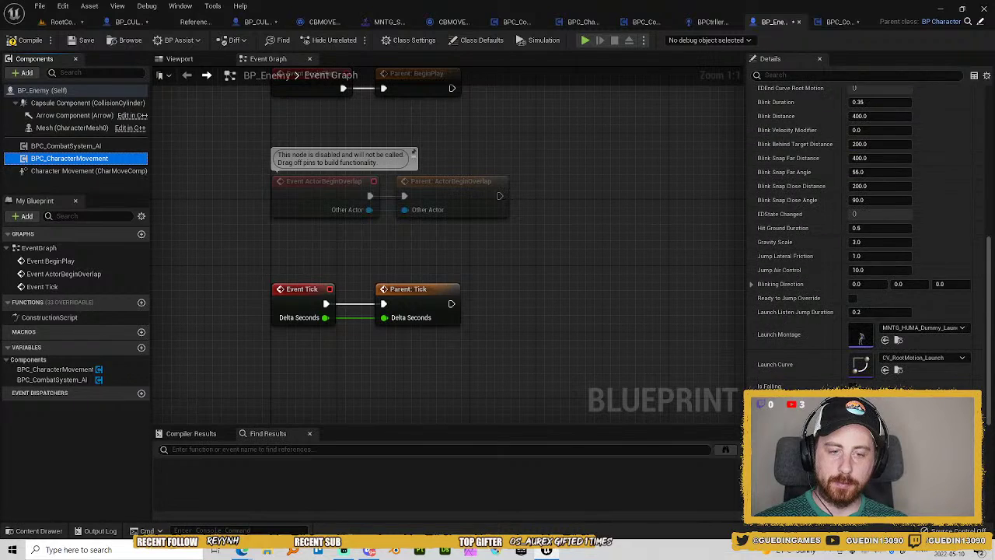
left_click(863, 420)
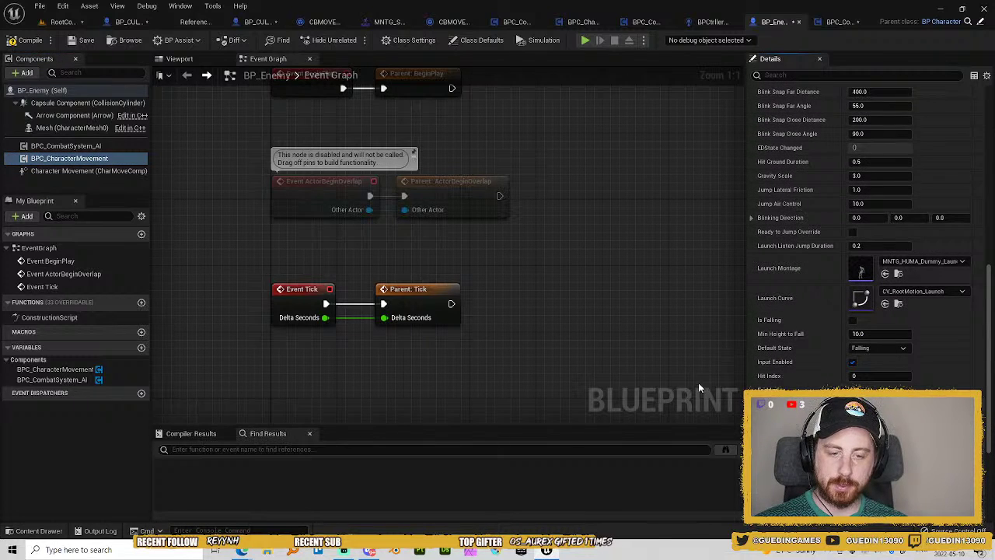
Play the RootCombatZones level and run the hero forward to check the frame rate.
left_click(839, 21)
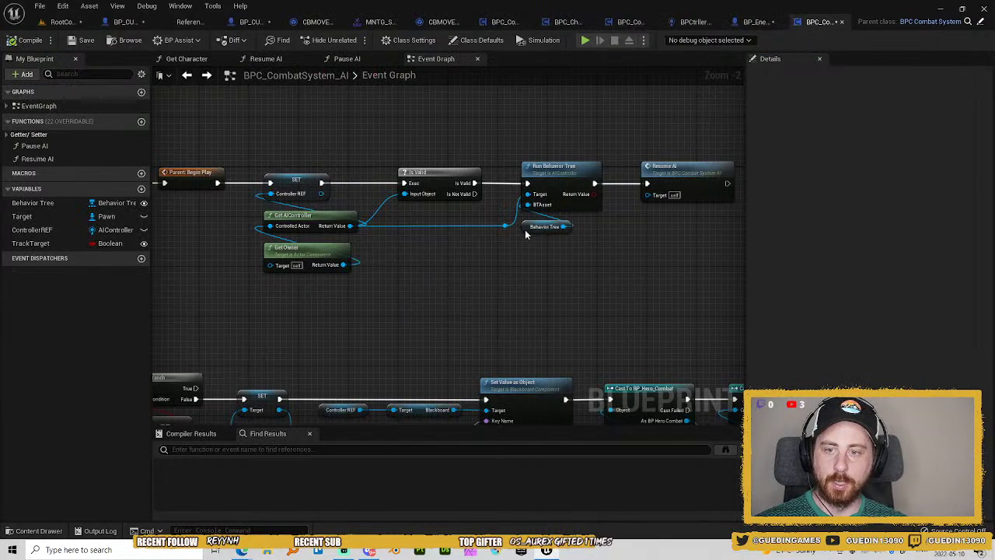
left_click(57, 24)
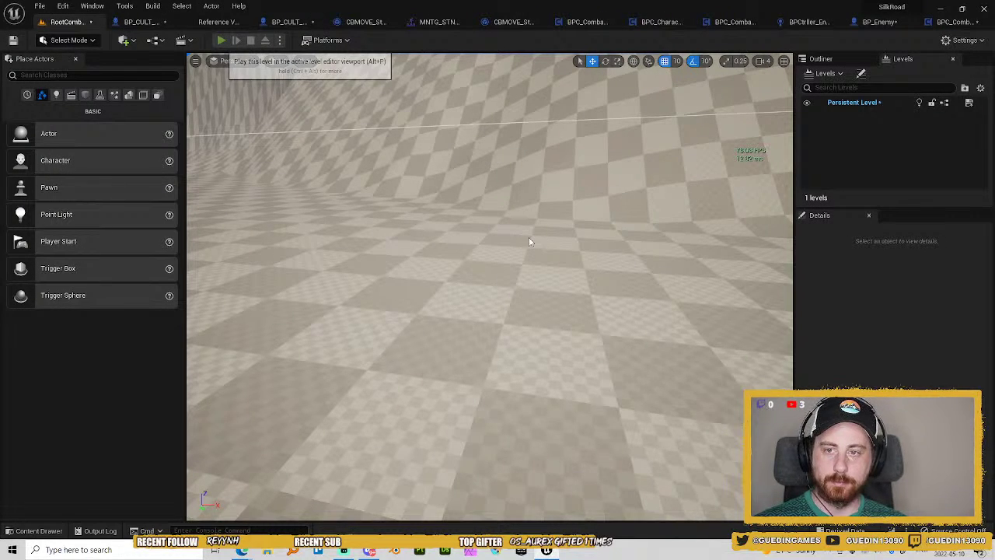
left_click(221, 40)
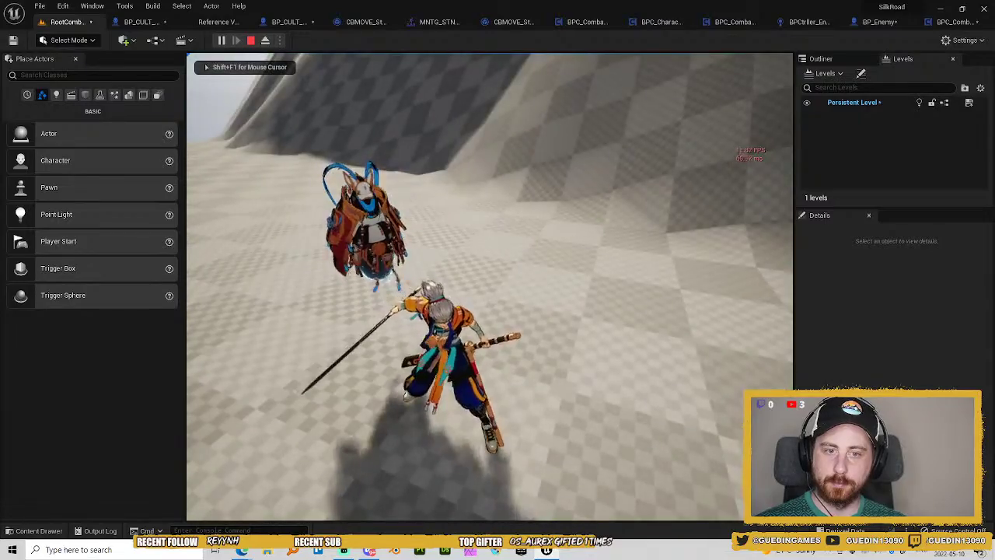
key("w")
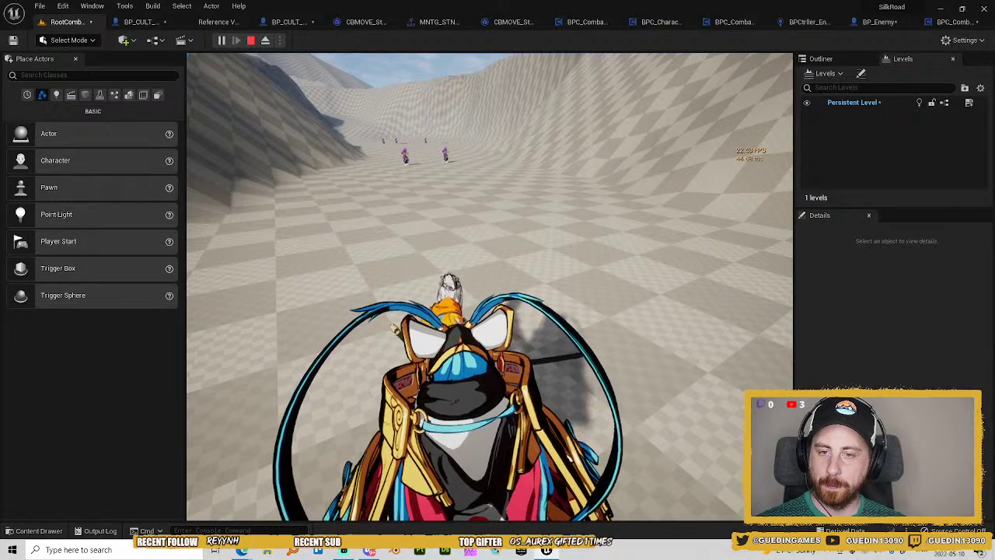
Release the cursor from the play session and examine the game thread timings using the console command "stat game".
key("alt+Tab")
left_click(221, 531)
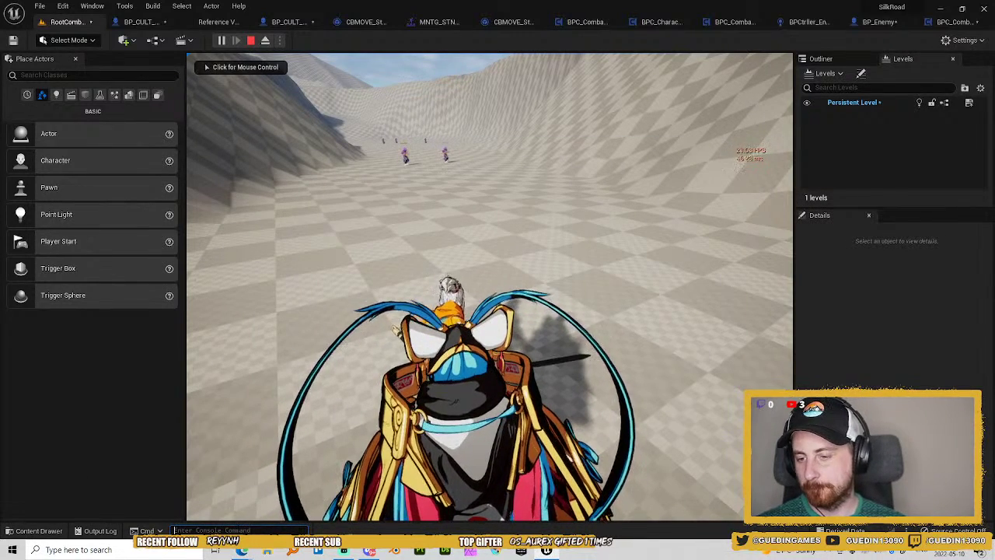
type("stat")
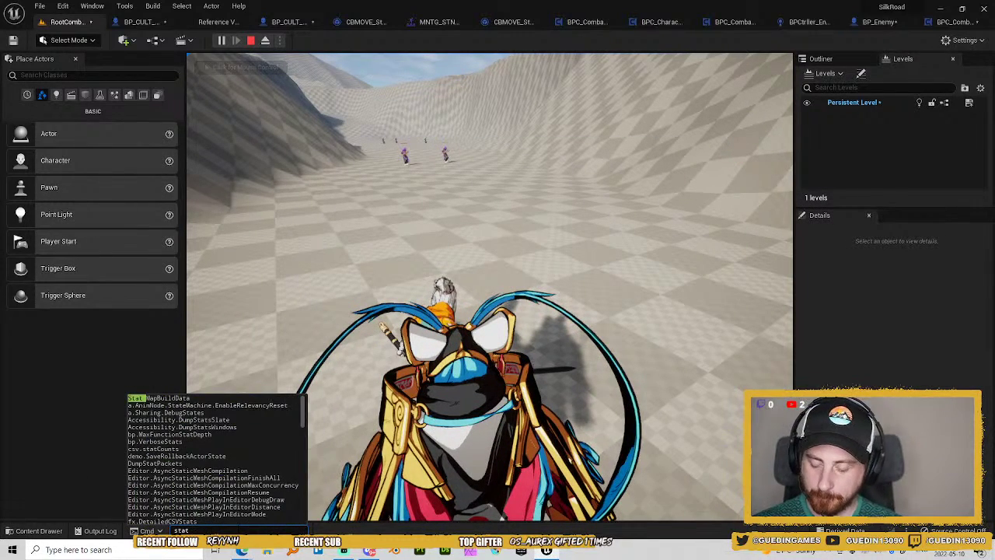
type(" game")
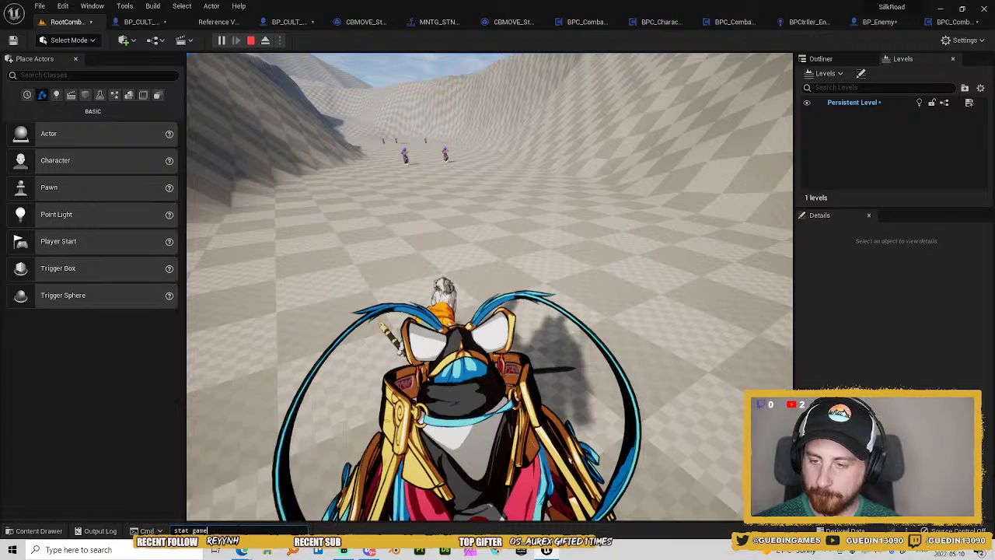
key("Return")
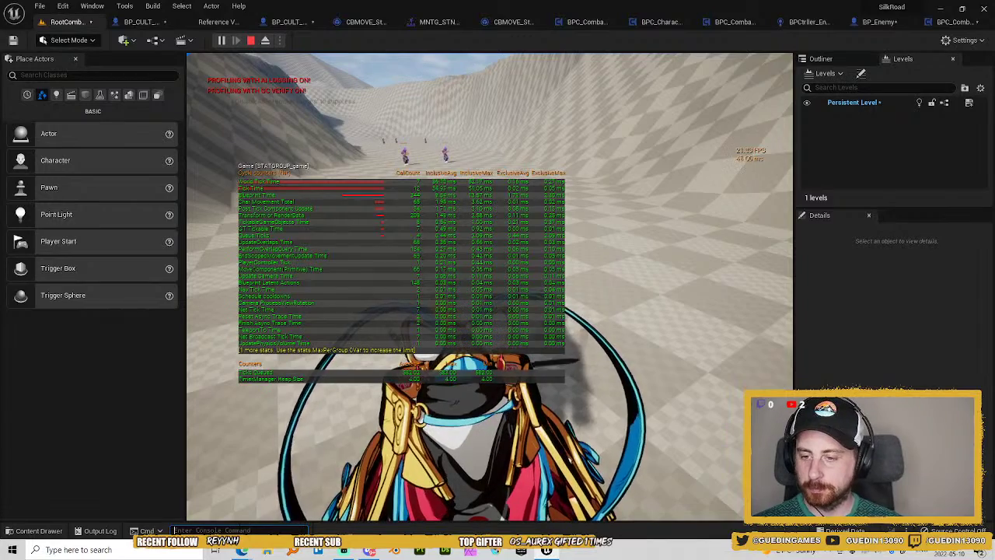
Hide the game timing overlay by repeating the console command "stat game", and end the play session.
type("stat game")
key("Return")
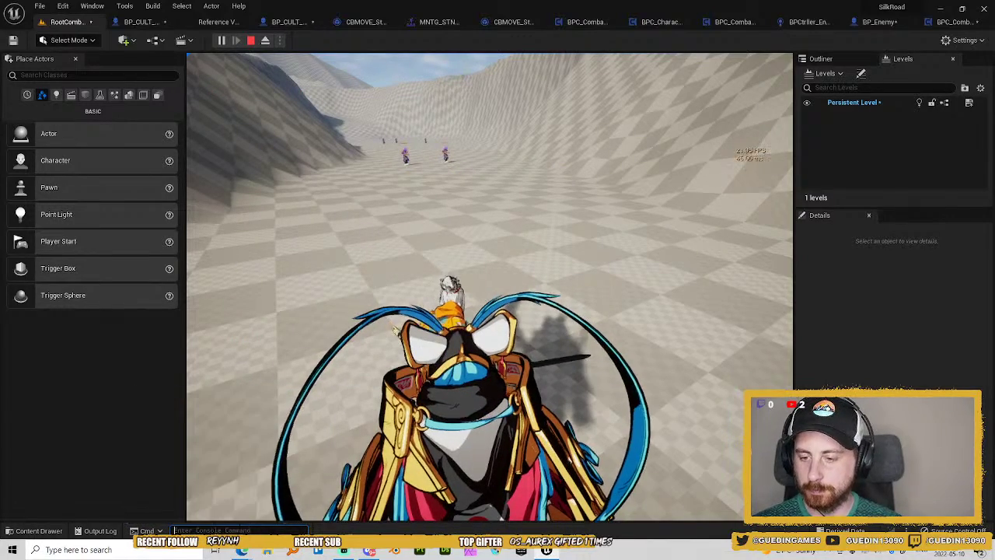
left_click(490, 287)
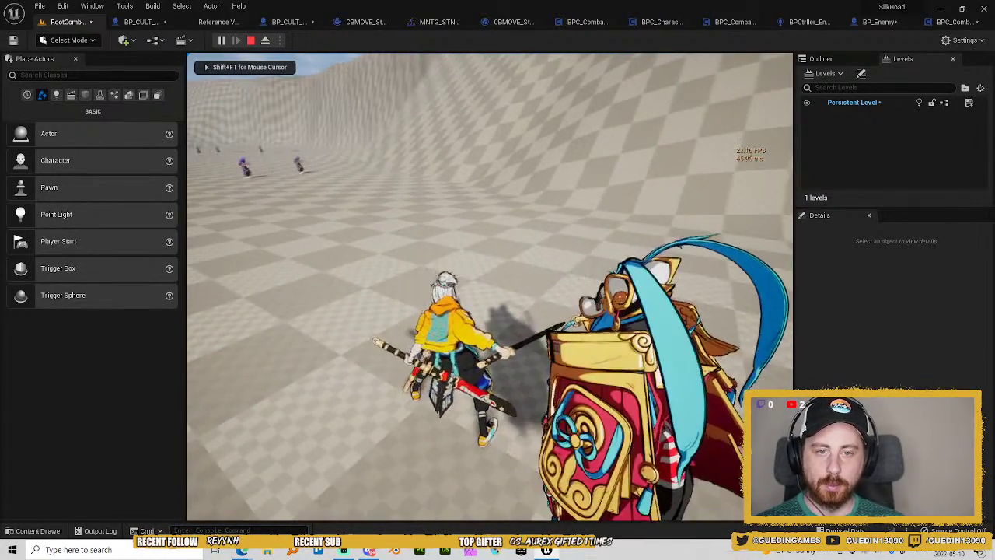
key("Escape")
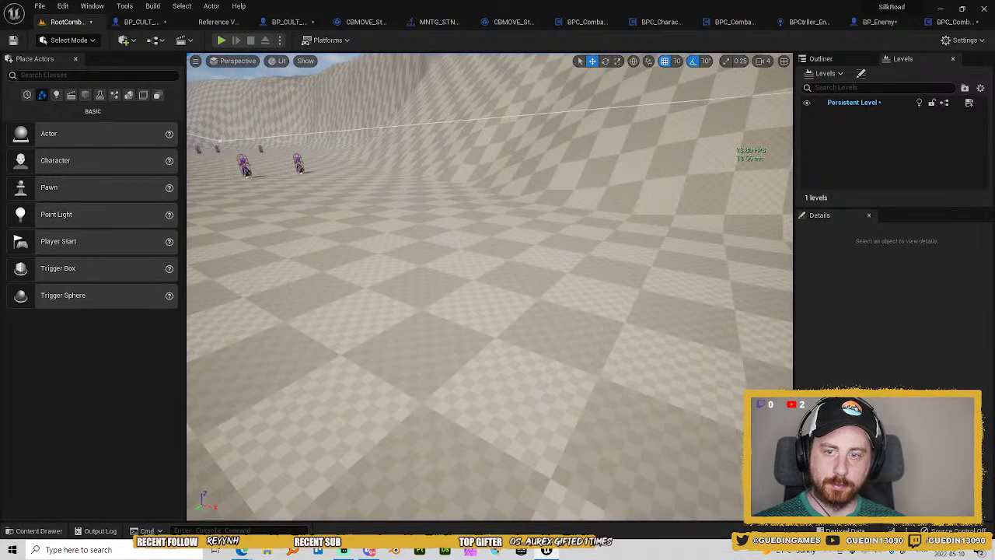
Select the BP_CULT_Weakling_9 enemy in the level and inspect the settings of its BPC_CombatSystem_AI component.
mouse_move(696, 158)
left_mouse_down()
mouse_move(591, 144)
mouse_move(693, 163)
left_mouse_up()
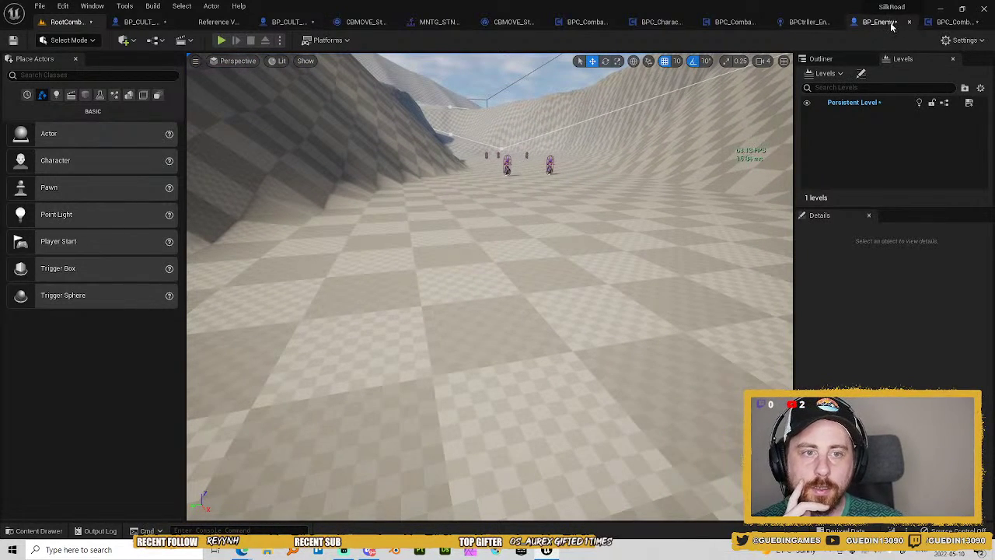
left_click(507, 161)
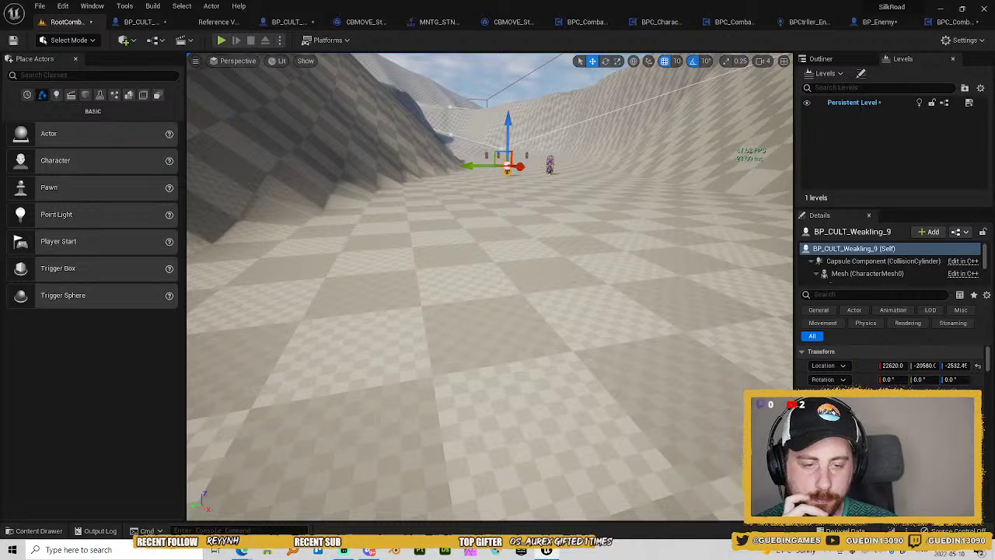
scroll(889, 367, "down", 2)
scroll(886, 264, "down", 3)
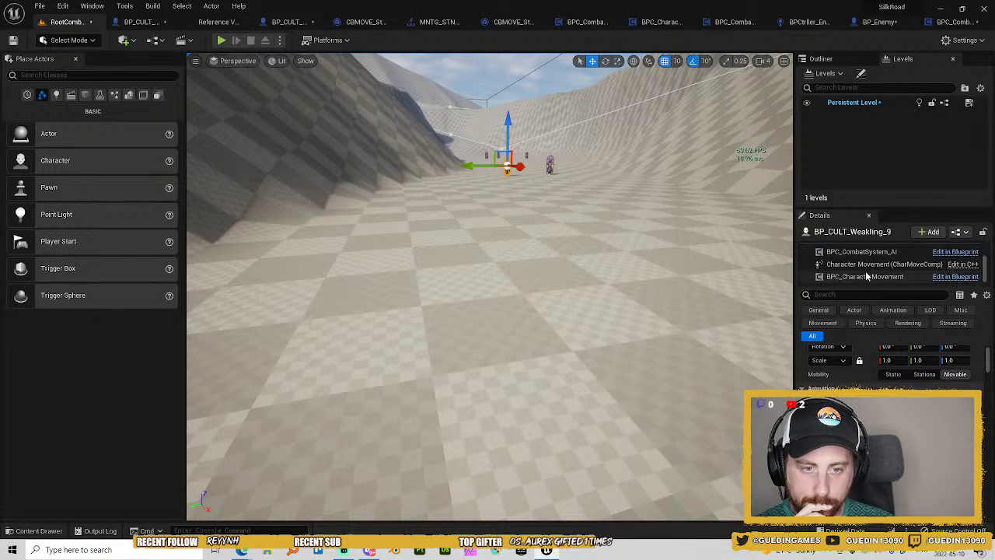
left_click(861, 251)
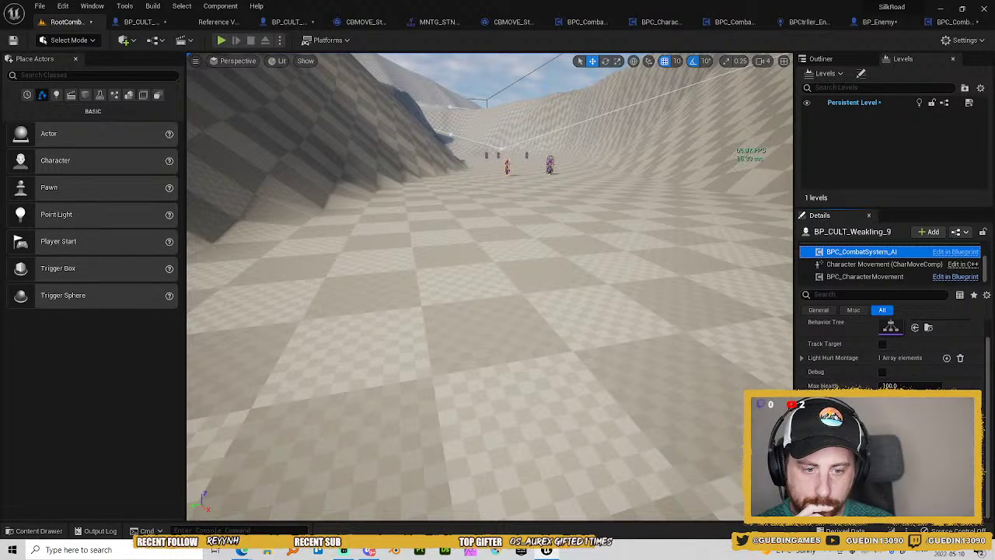
scroll(889, 355, "up", 1)
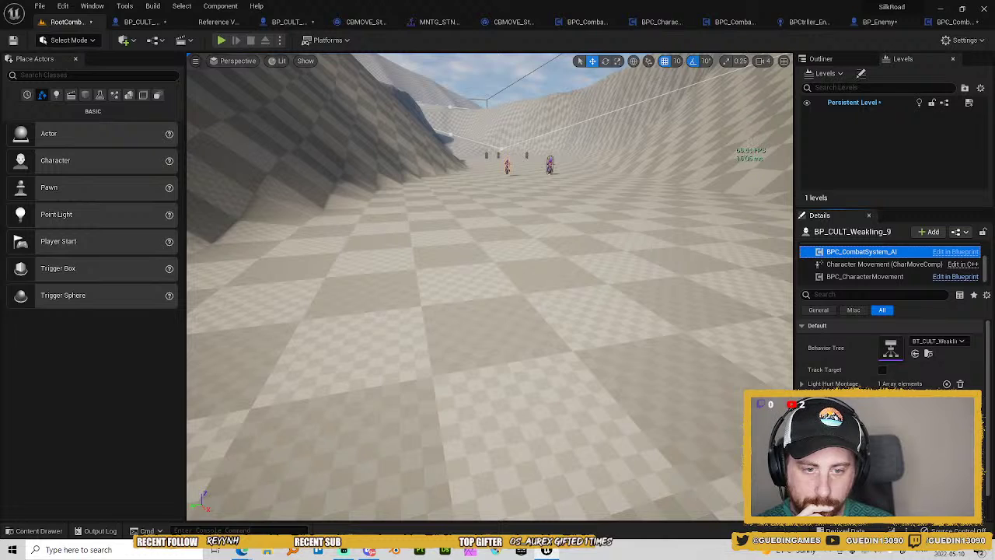
scroll(889, 353, "down", 1)
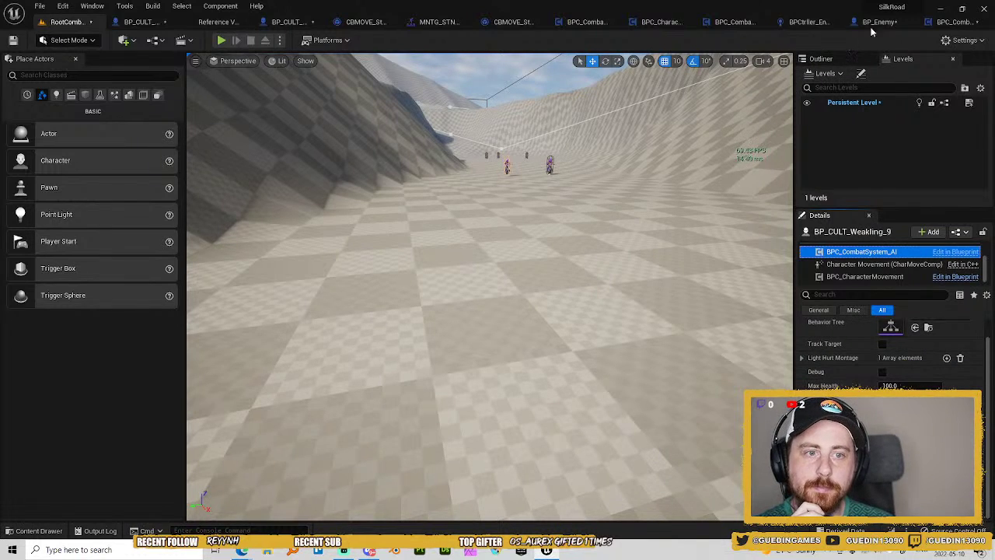
Turn Start with Tick Enabled back on for the BPC_CombatSystem_AI component of BP_Enemy.
left_click(877, 21)
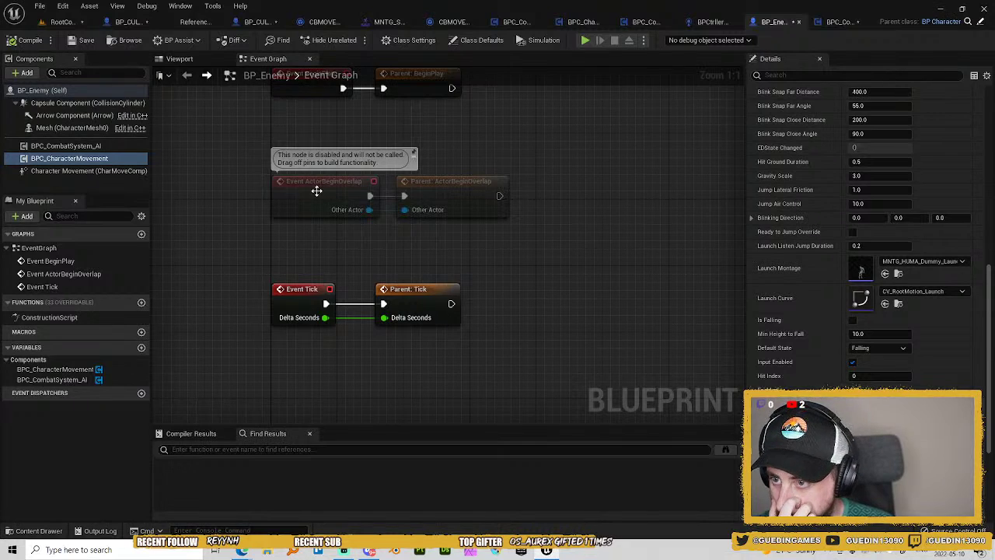
mouse_move(316, 191)
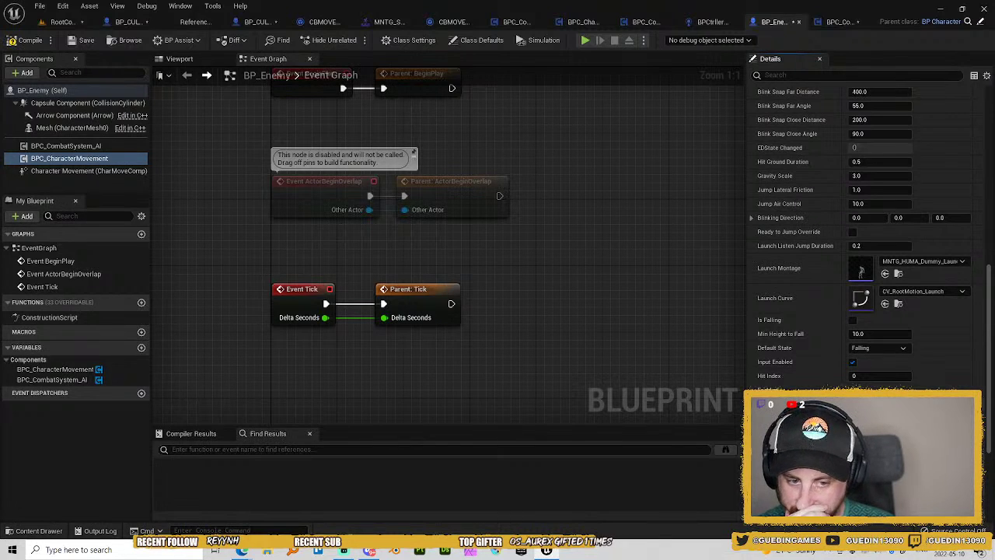
left_click(69, 146)
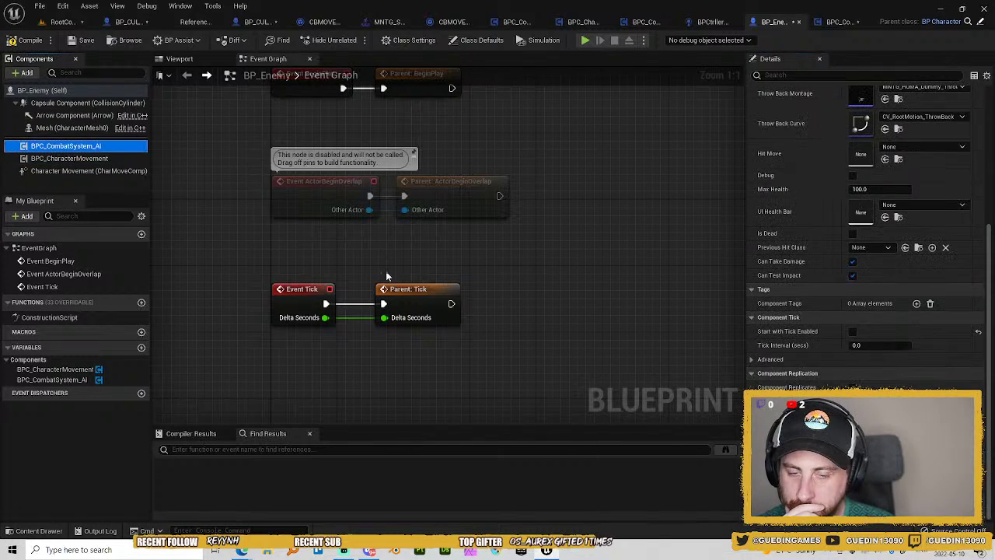
left_click(852, 331)
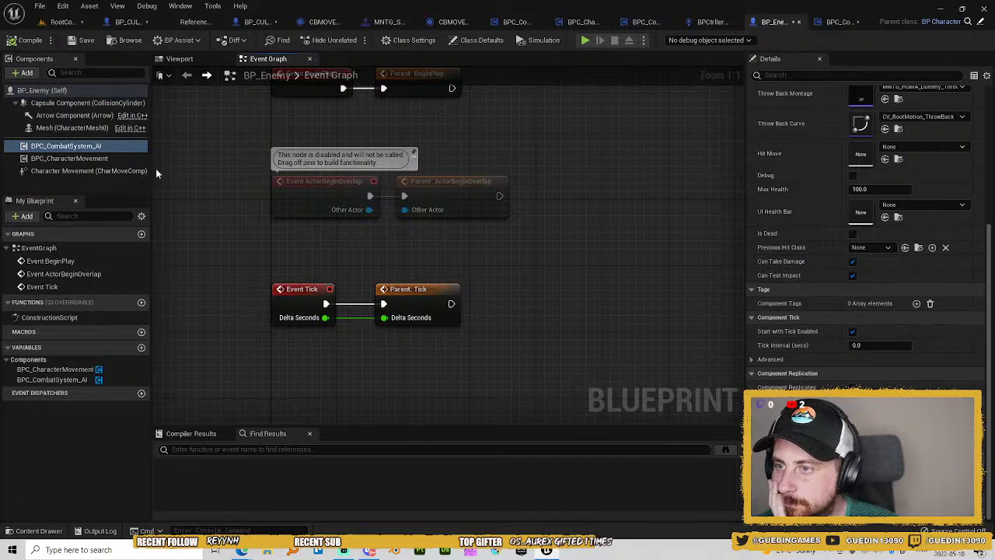
left_click(853, 331)
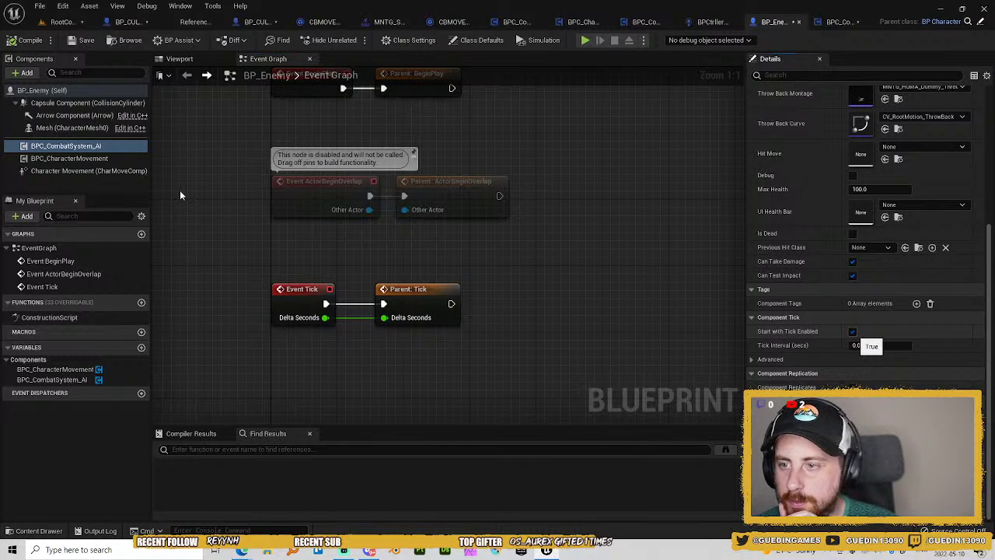
Turn Start with Tick Enabled back on for the BPC_CharacterMovement component of BP_Enemy.
left_click(77, 159)
scroll(820, 386, "down", 5)
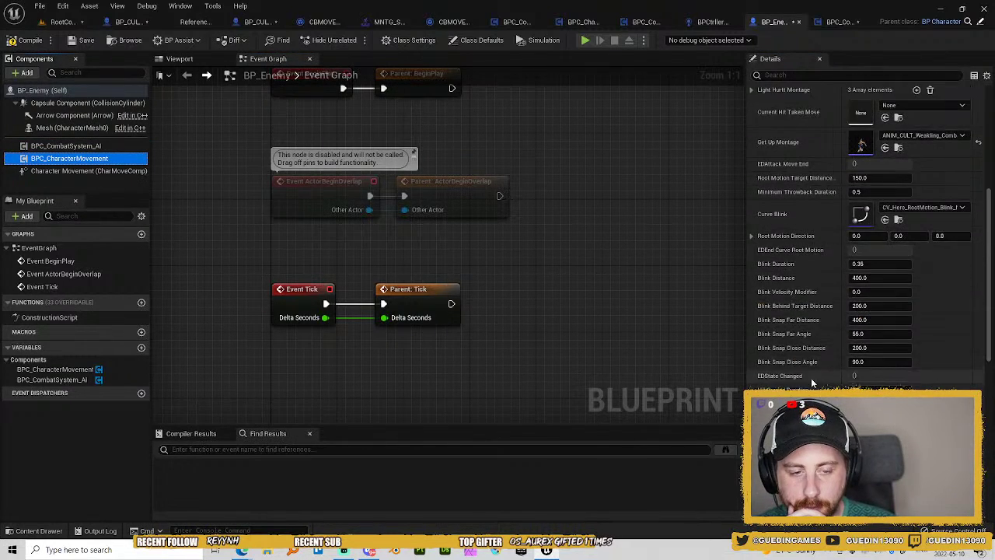
scroll(820, 386, "down", 3)
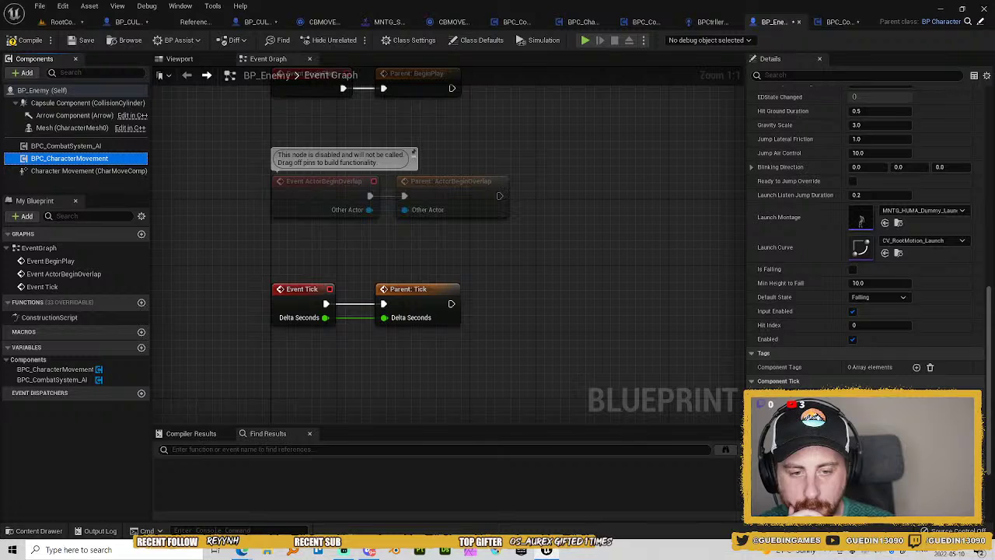
left_click(820, 395)
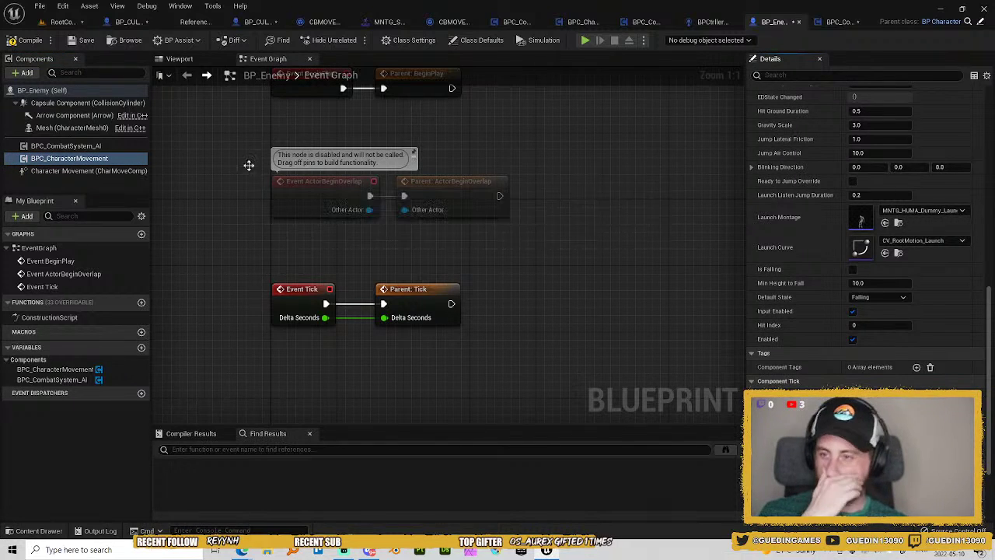
Play the RootCombatZones level, fight the nearest two enemies to check the frame rate, and end the session.
left_click(66, 22)
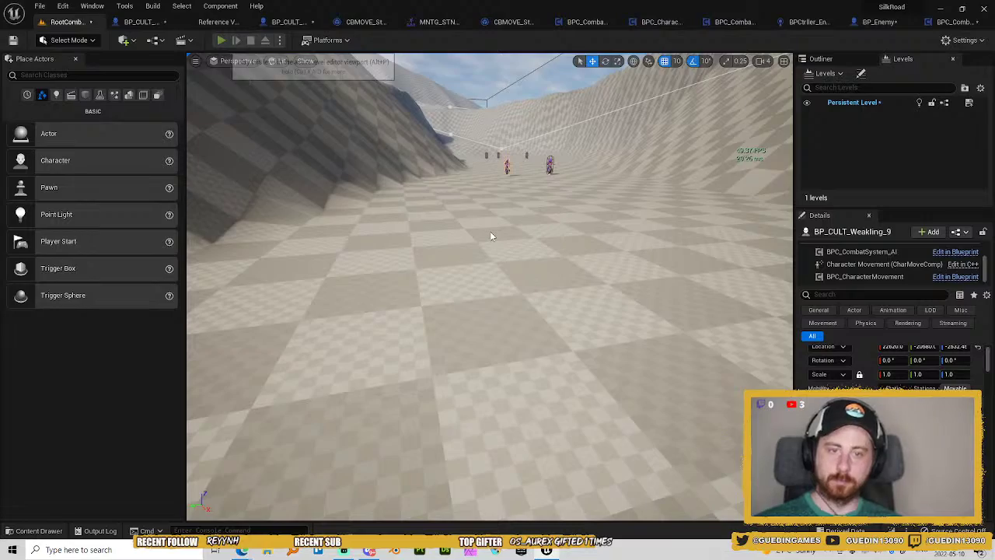
key("alt+p")
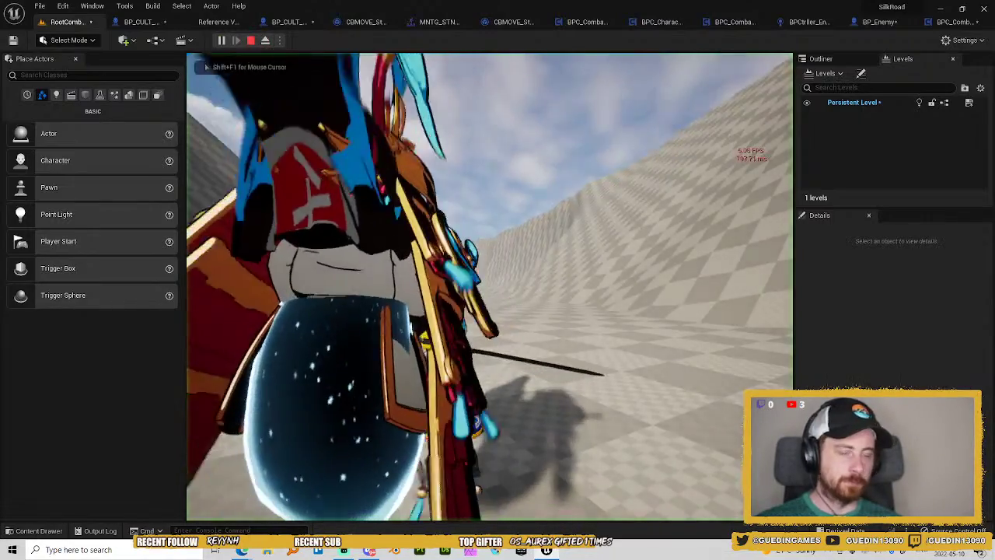
key("w")
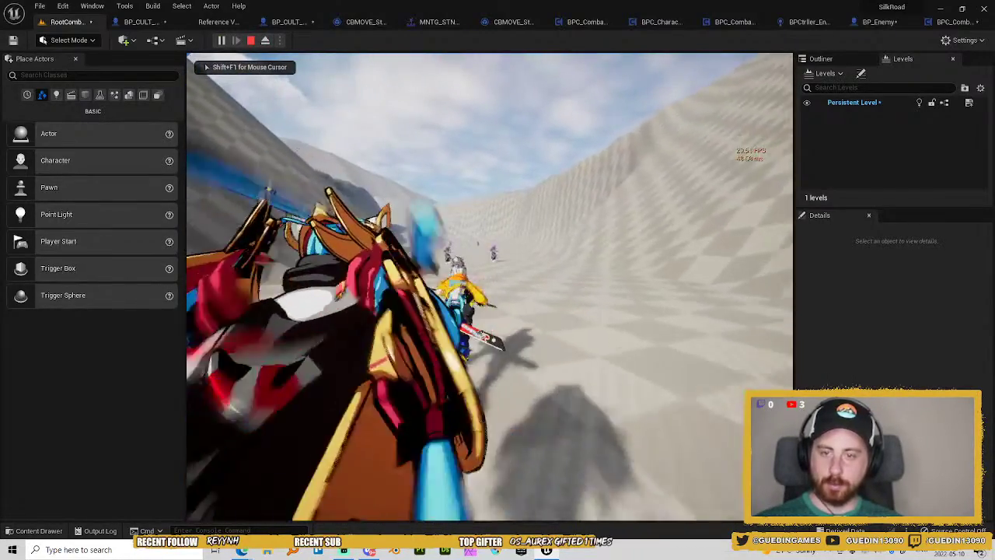
key("w")
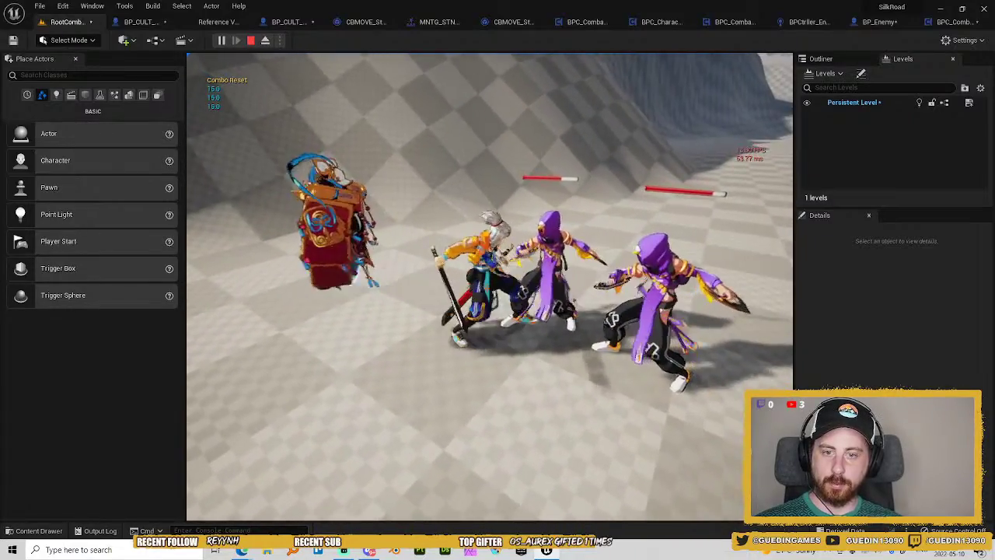
left_click(490, 287)
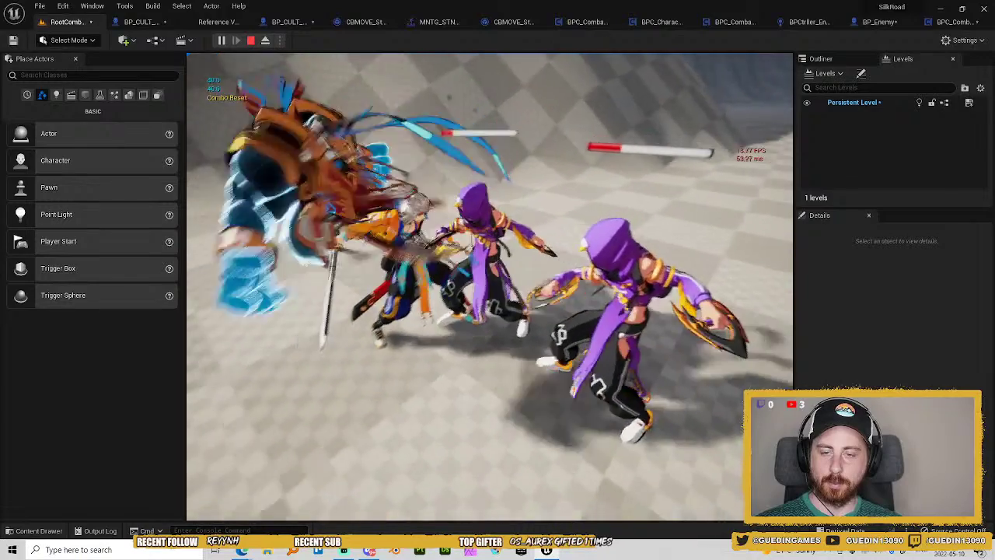
key("Escape")
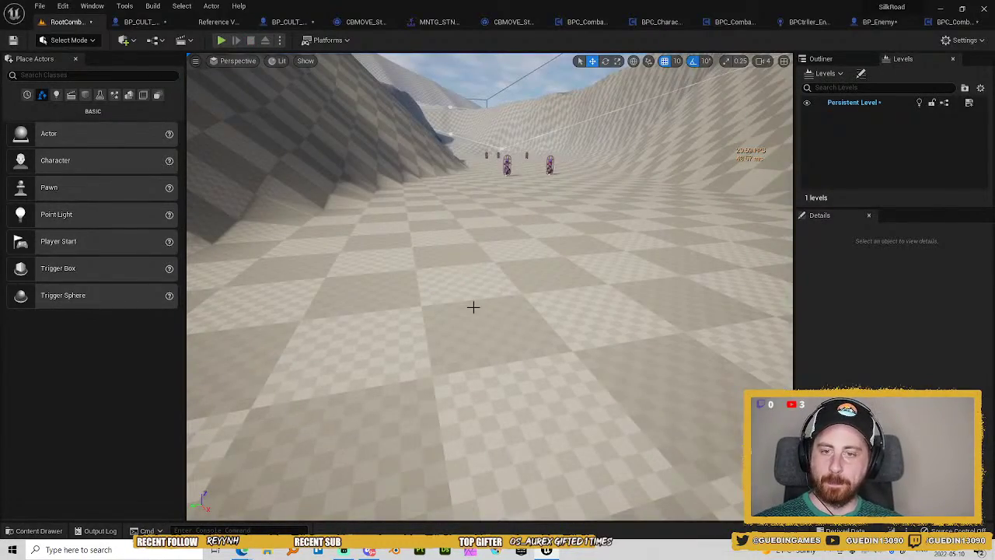
key("f")
key("s")
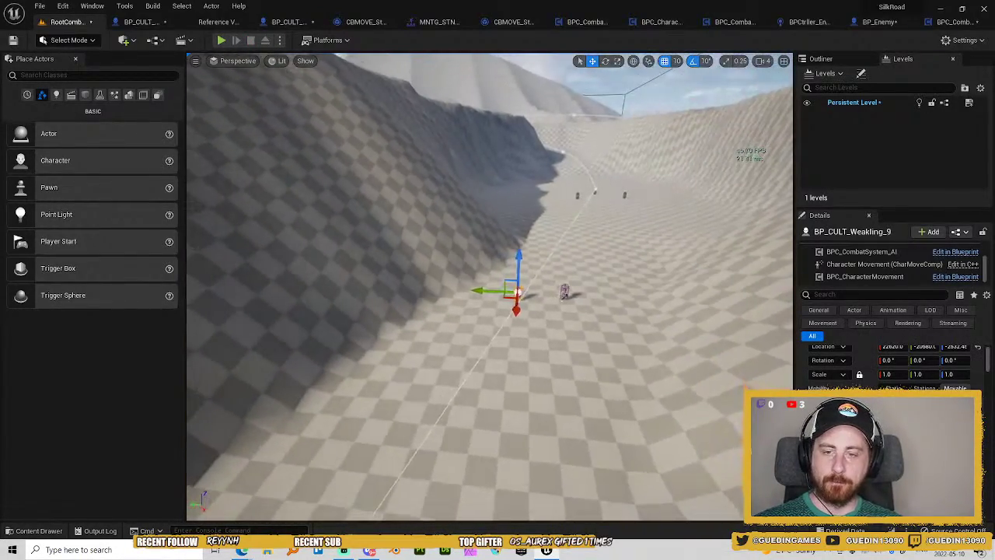
key("w")
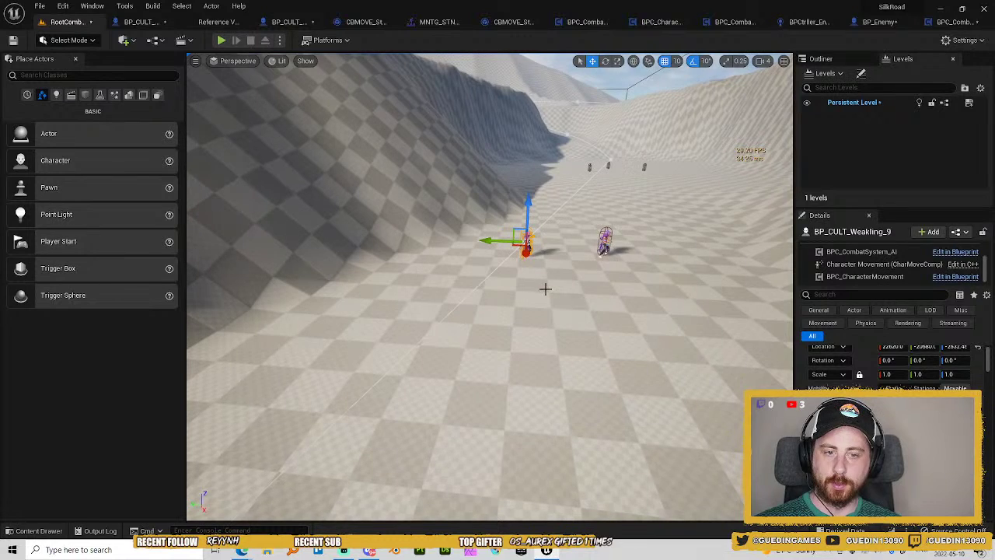
Break the execution link from Is Valid into the Run Behavior Tree node in the BPC_CombatSystem_AI event graph.
left_click(802, 22)
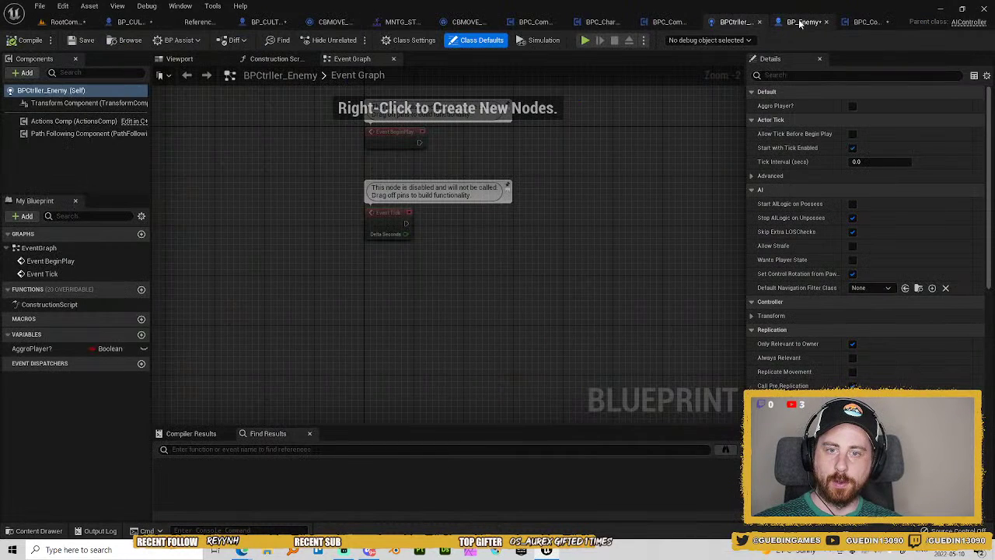
left_click(867, 22)
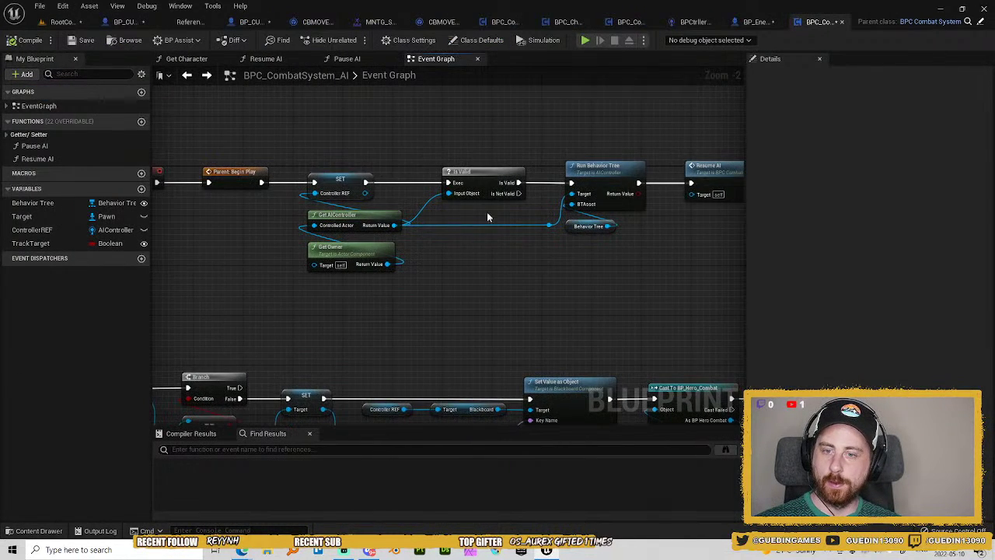
left_click_drag(347, 150, 452, 154)
left_click_drag(626, 161, 479, 176)
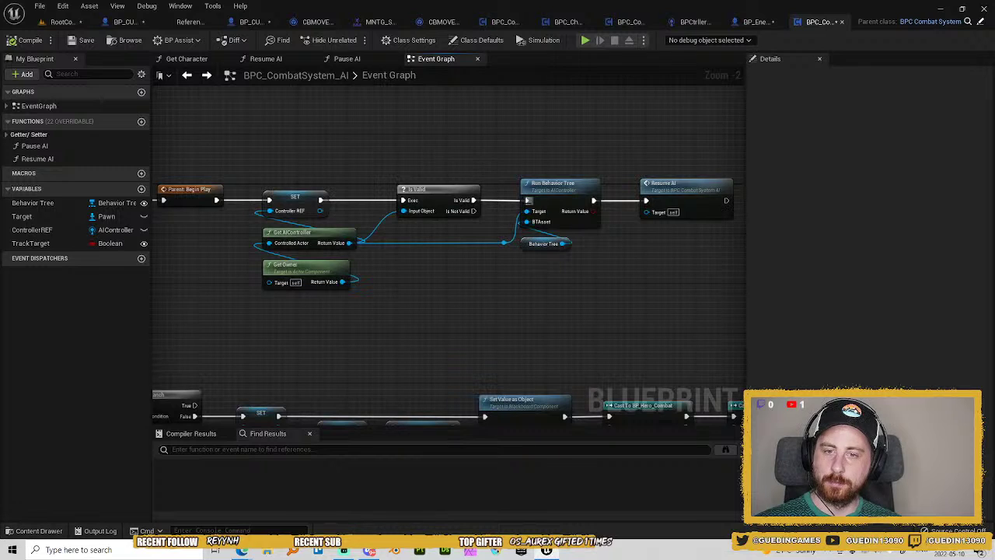
left_click(528, 199)
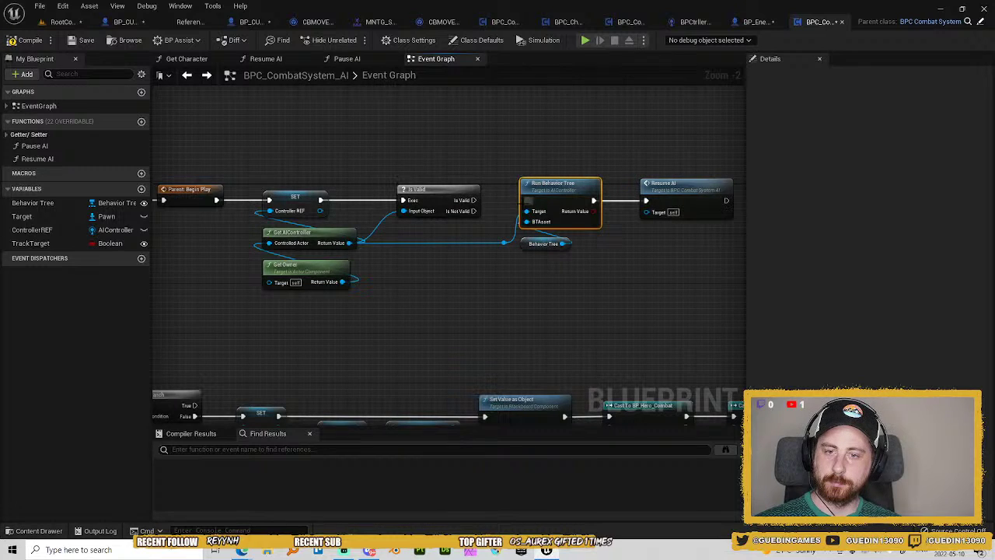
Play the RootCombatZones level, run up to the nearest enemies and attack one to check the frame rate, and end the session.
left_click(61, 22)
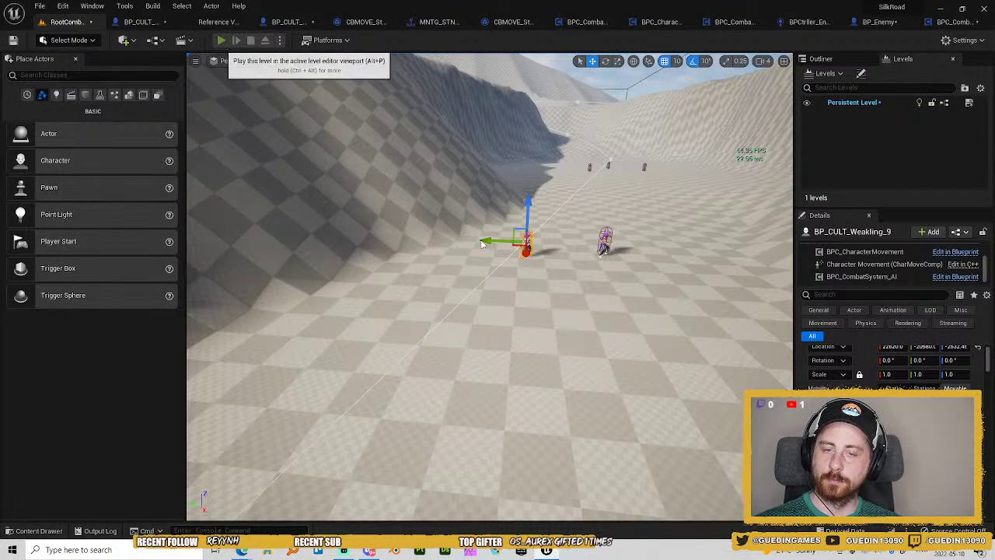
key("alt+p")
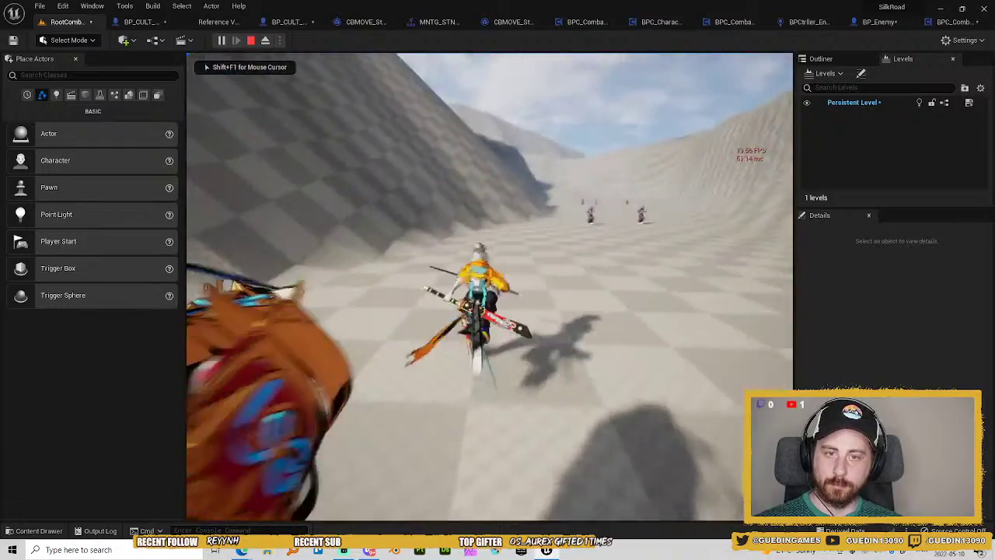
key("w")
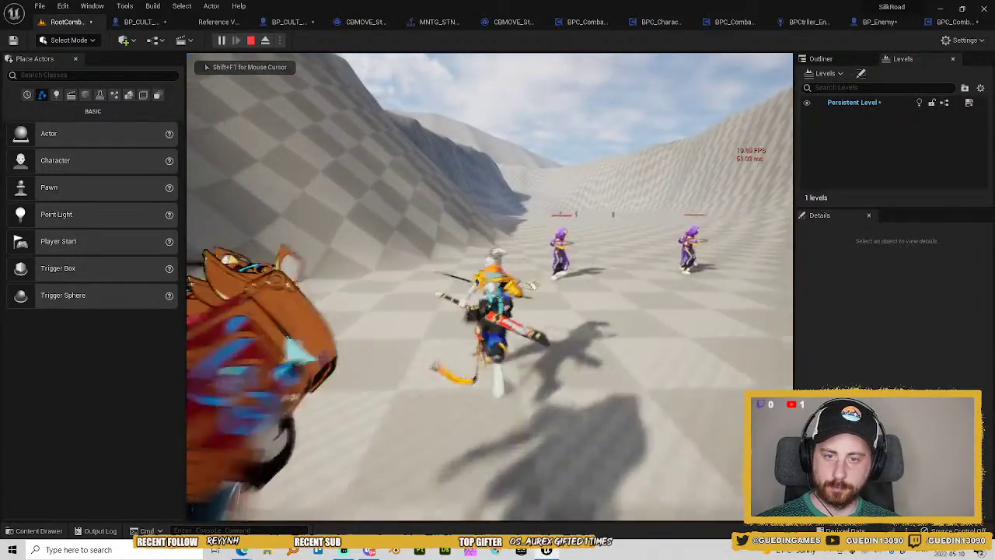
left_click(490, 286)
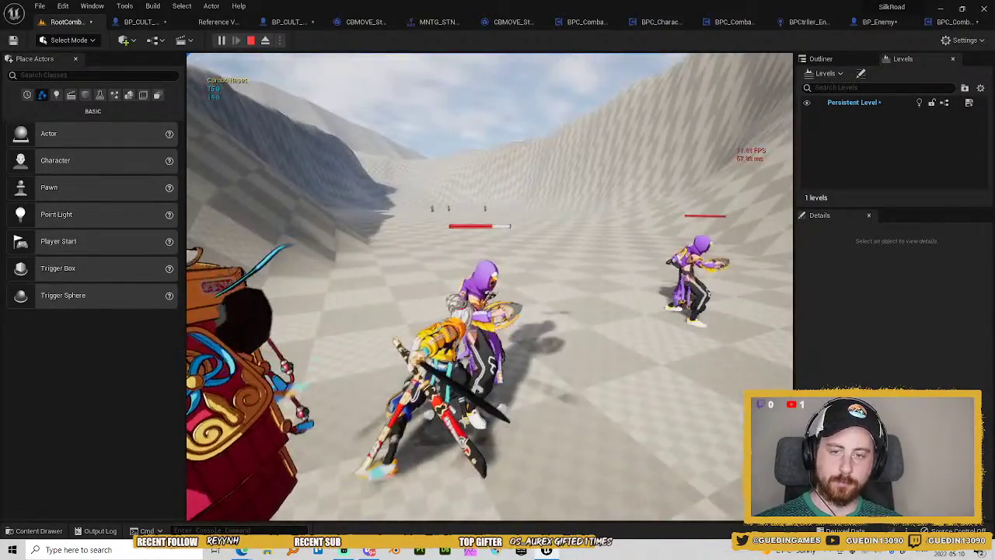
key("Escape")
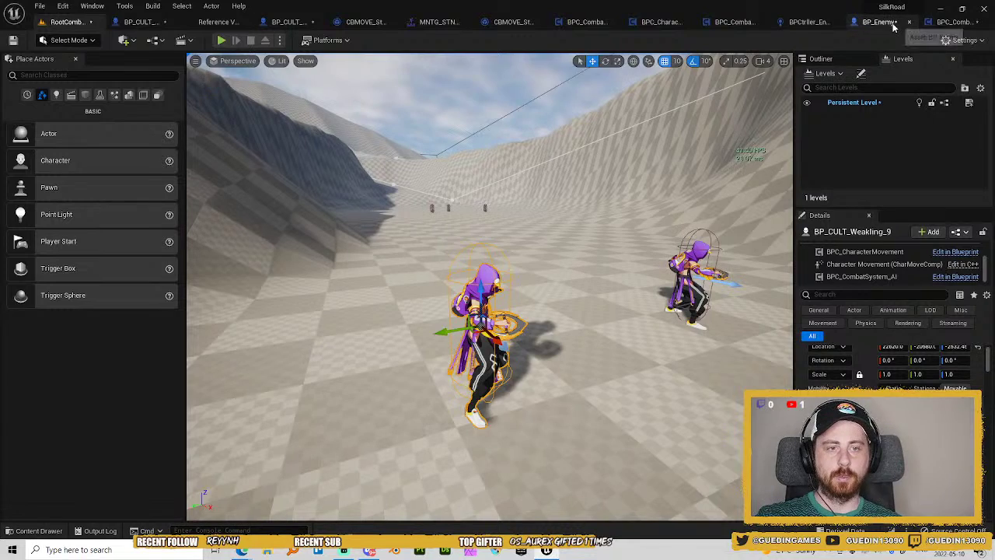
Reconnect Is Valid to the Run Behavior Tree execution input in BPC_CombatSystem_AI, and look over the BP_Enemy event graph.
left_click(959, 27)
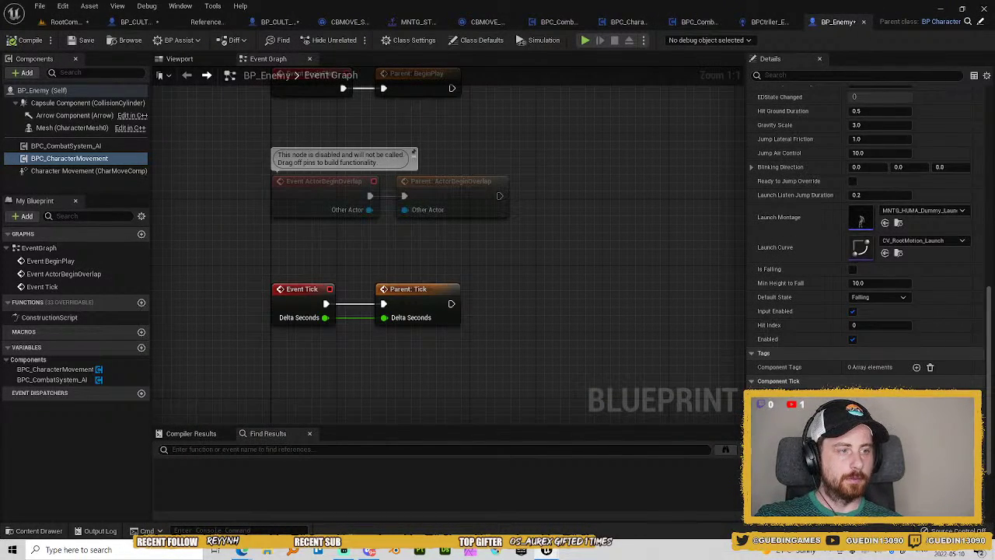
left_click_drag(994, 92, 797, 27)
left_click_drag(871, 35, 875, 27)
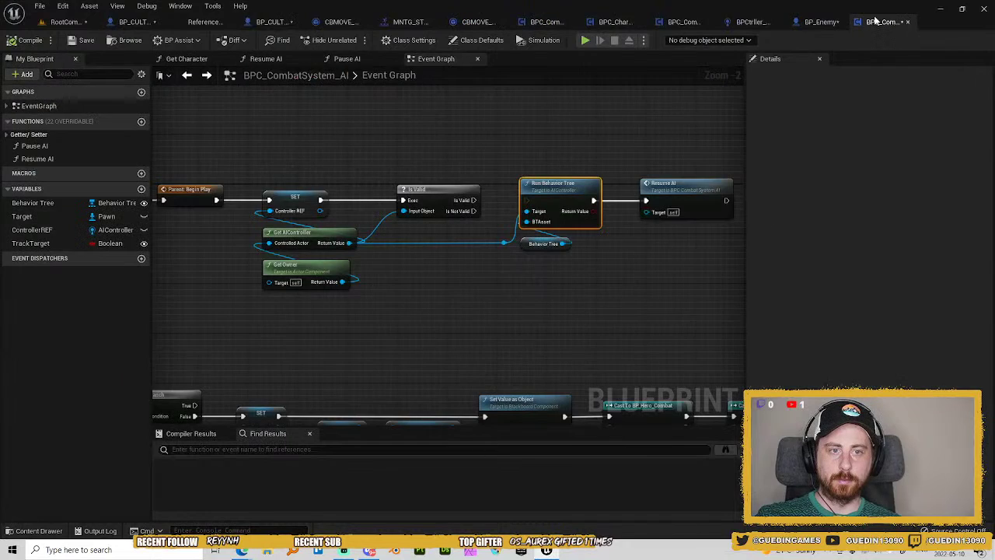
left_click_drag(467, 201, 527, 200)
left_click(757, 21)
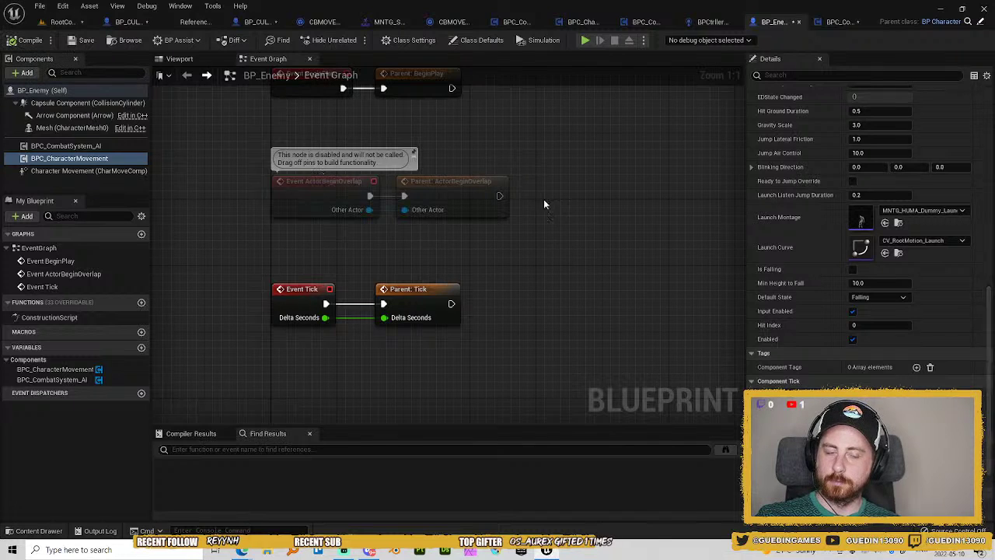
left_click_drag(417, 166, 402, 187)
Open the Profile Data Visualizer for the RootCombatZones level, check it for profiling data during play, and close it.
left_click(56, 23)
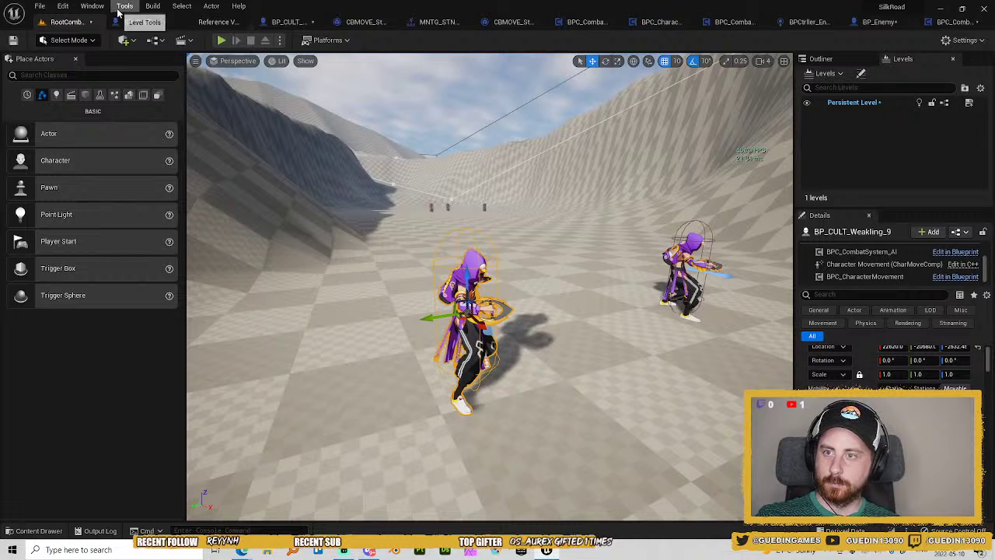
left_click(93, 6)
mouse_move(124, 6)
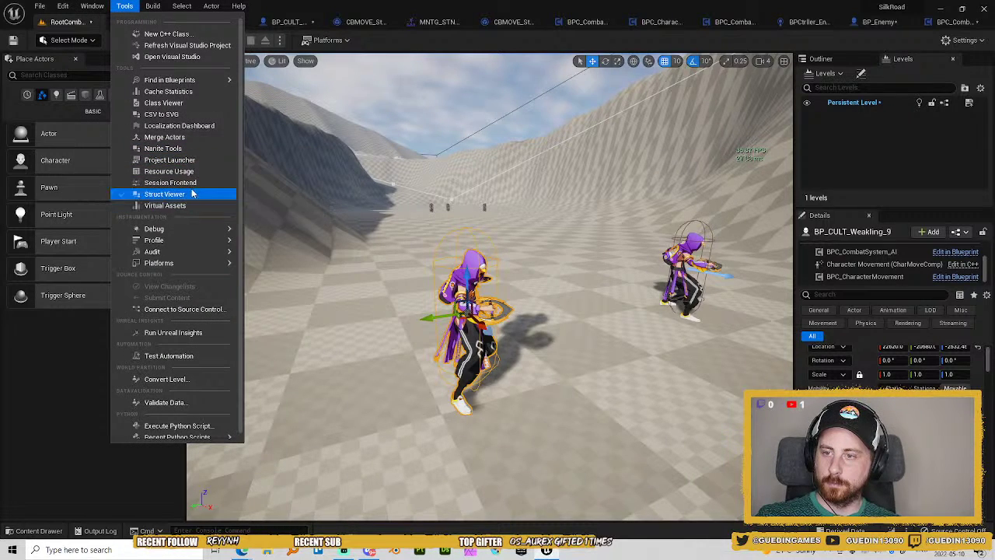
mouse_move(195, 85)
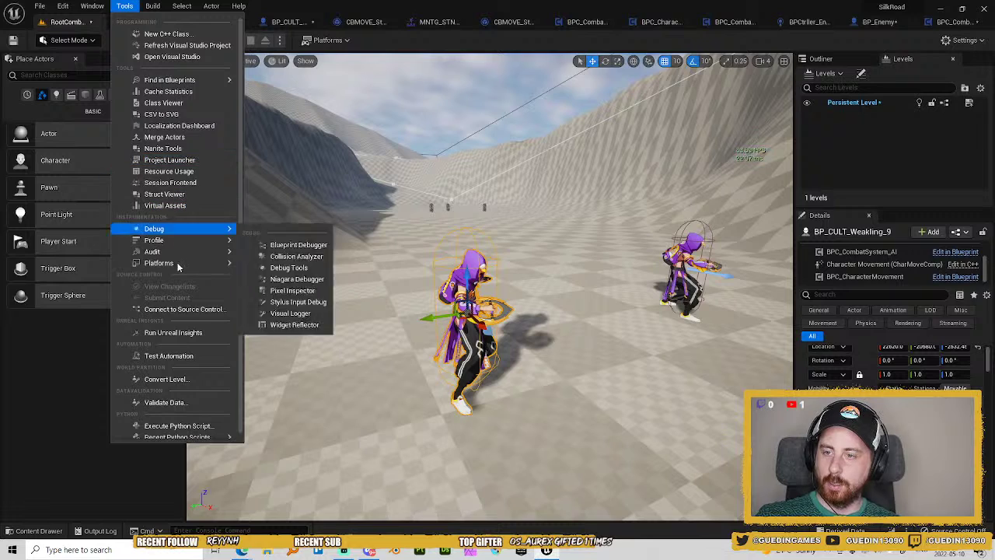
mouse_move(164, 247)
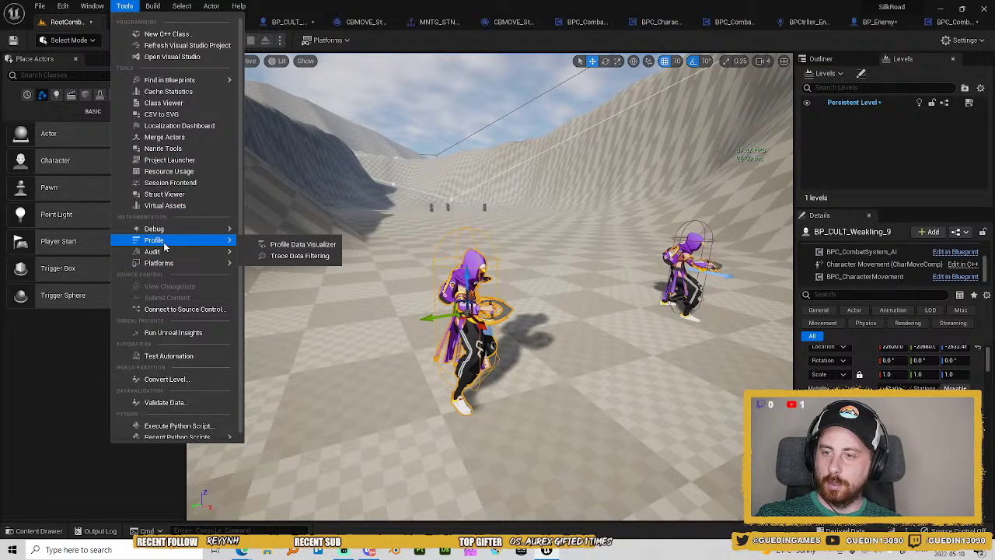
left_click(325, 247)
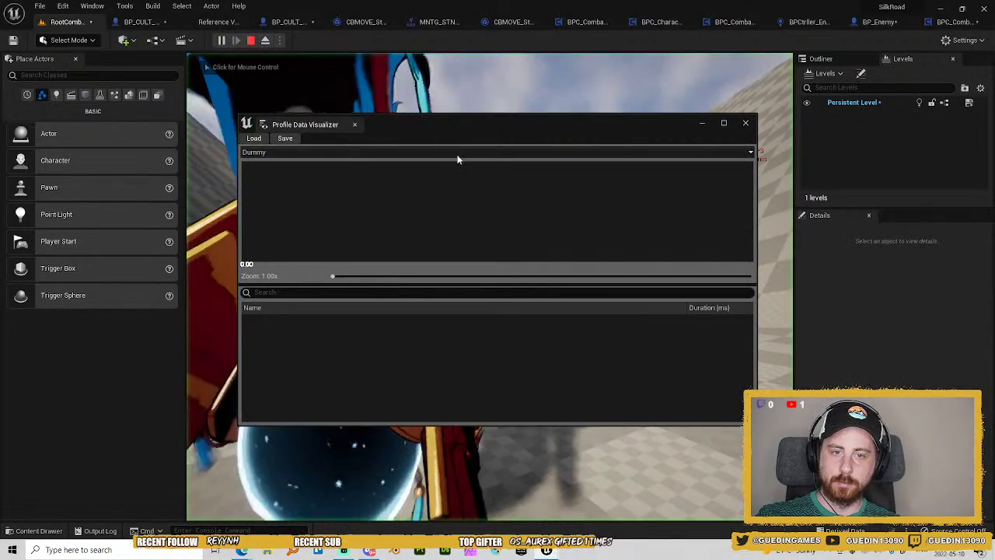
left_click(746, 123)
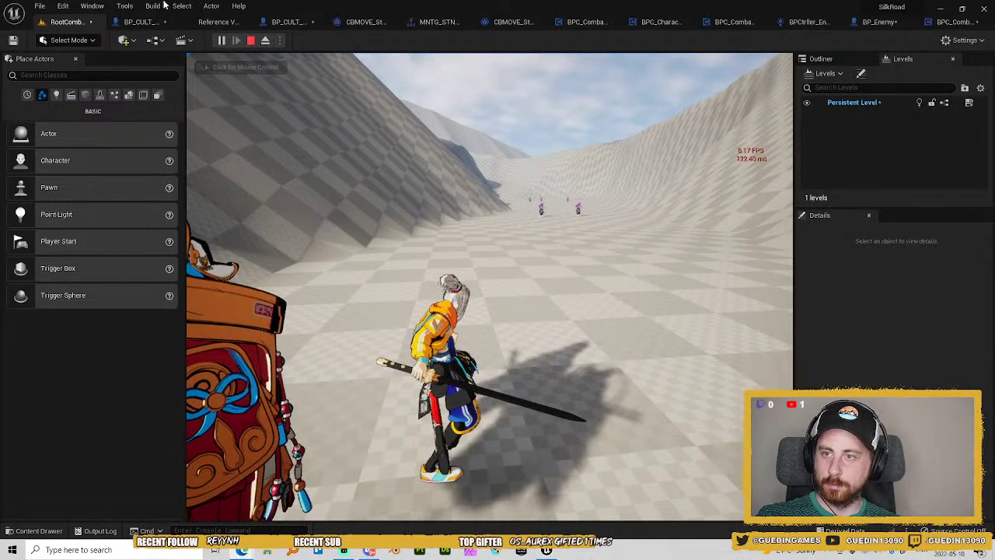
Release the cursor from the running play session, run Unreal Insights, and return control to the game.
key("shift+F1")
left_click(91, 6)
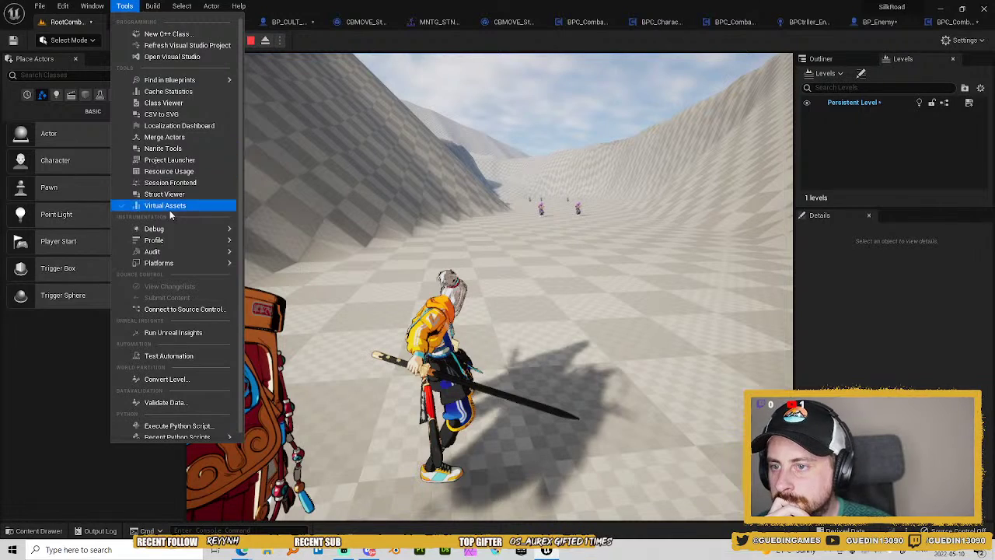
mouse_move(201, 252)
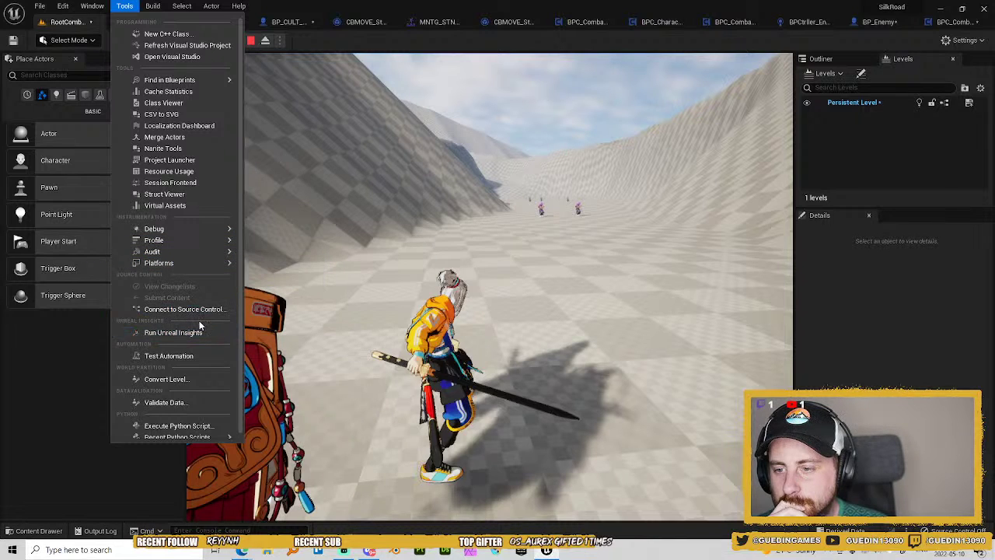
left_click(177, 333)
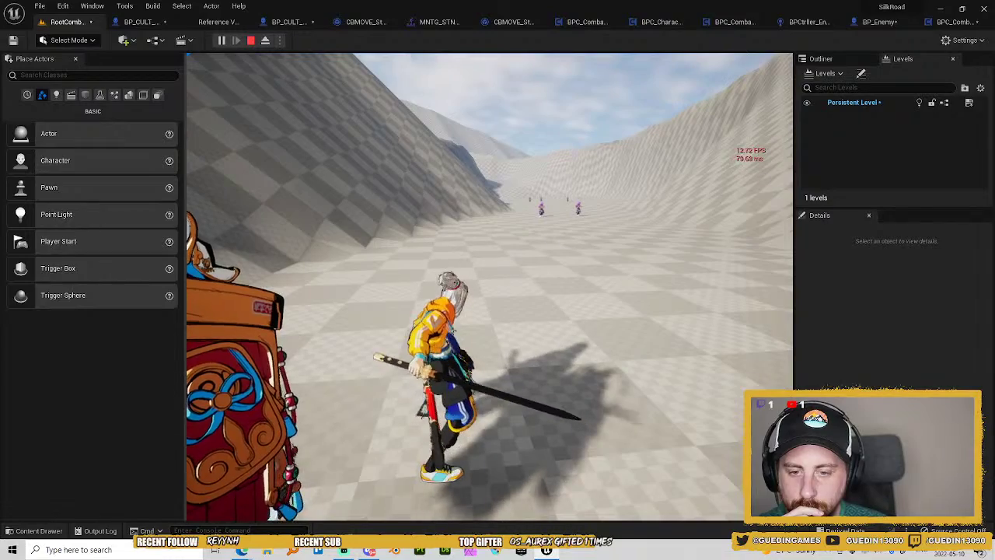
left_click(490, 287)
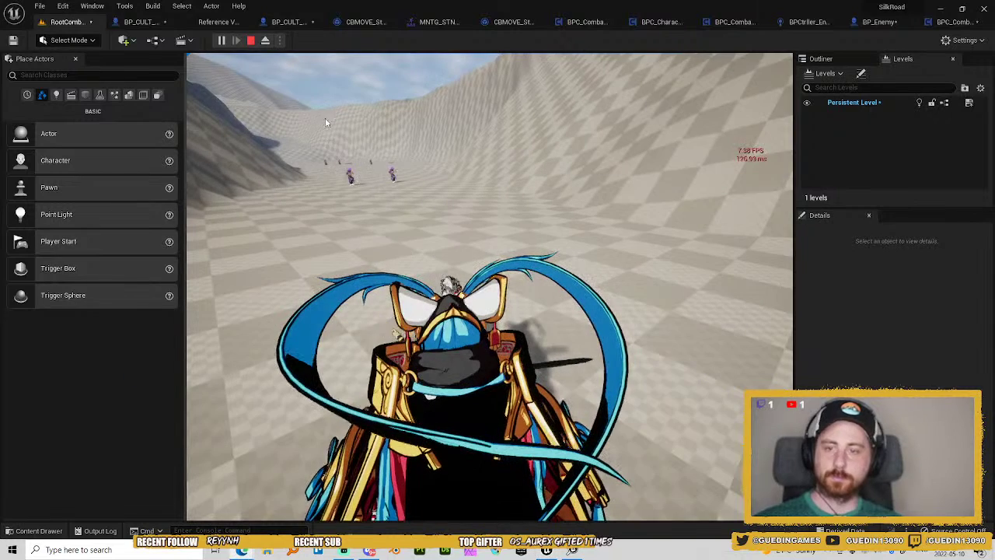
Run Unreal Insights again while the level plays and bring its Session Browser to the front.
key("shift+F1")
left_click(185, 7)
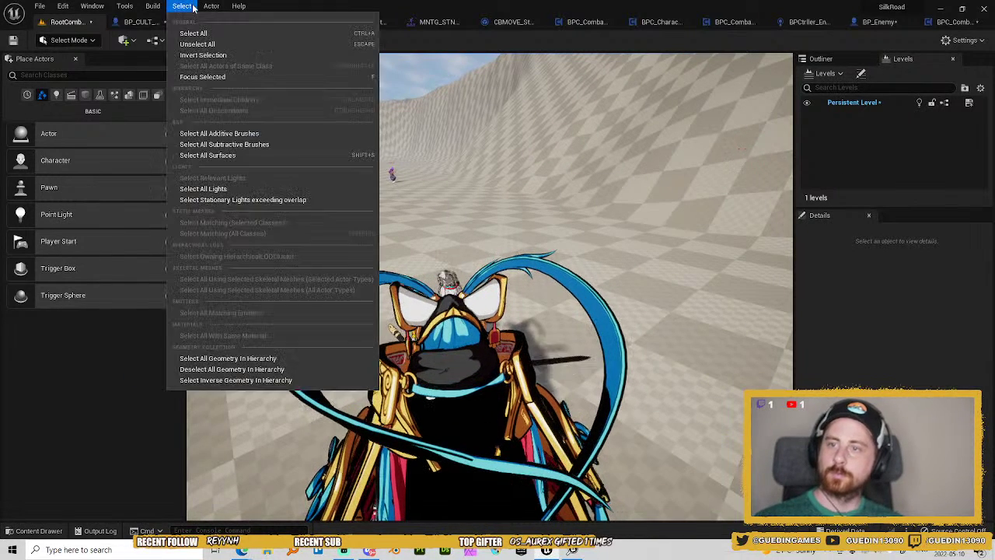
left_click(193, 7)
left_click(126, 6)
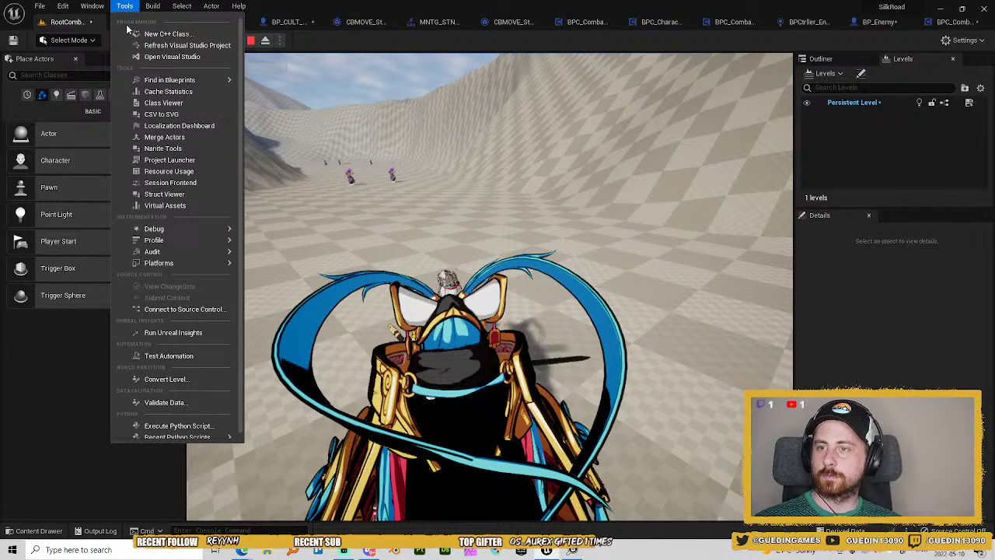
mouse_move(162, 246)
mouse_move(153, 262)
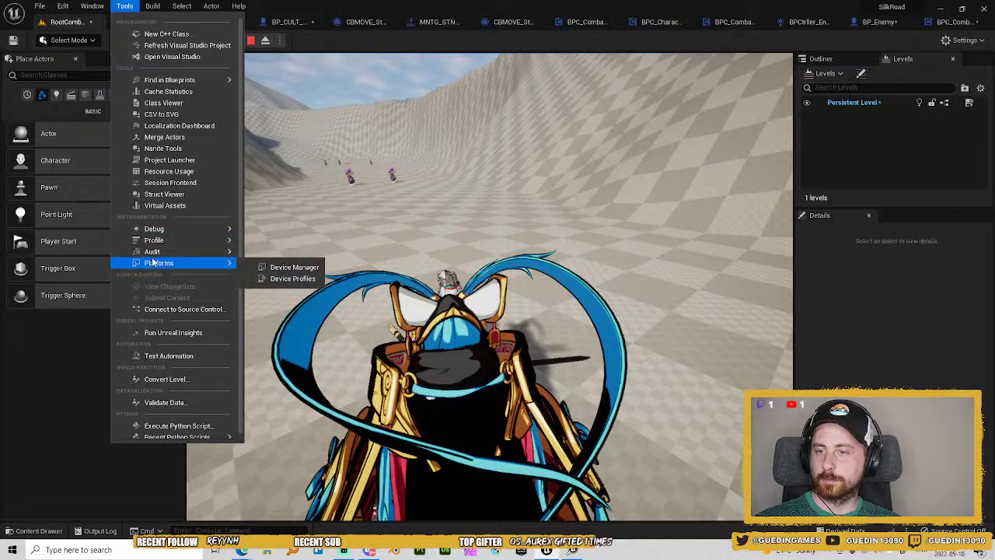
left_click(192, 331)
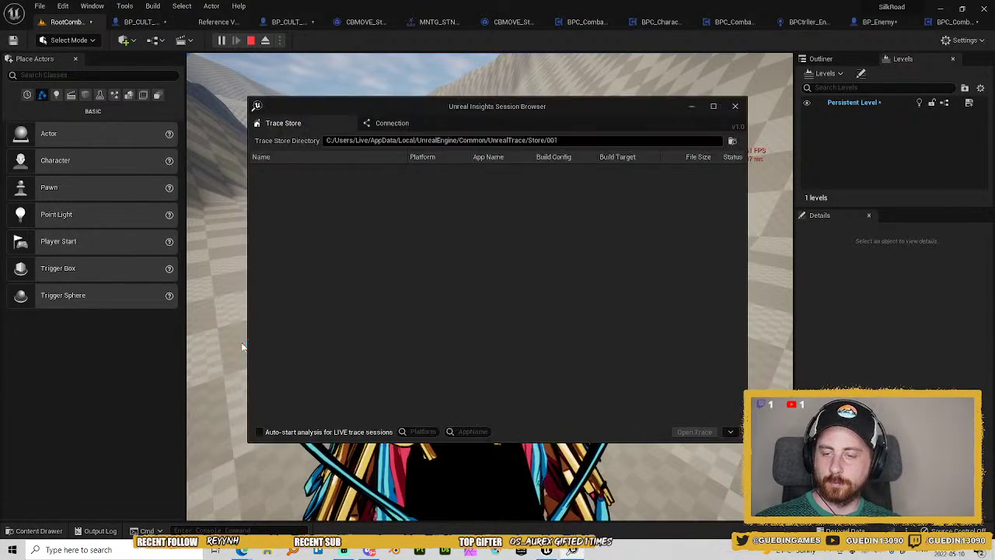
left_click(240, 346)
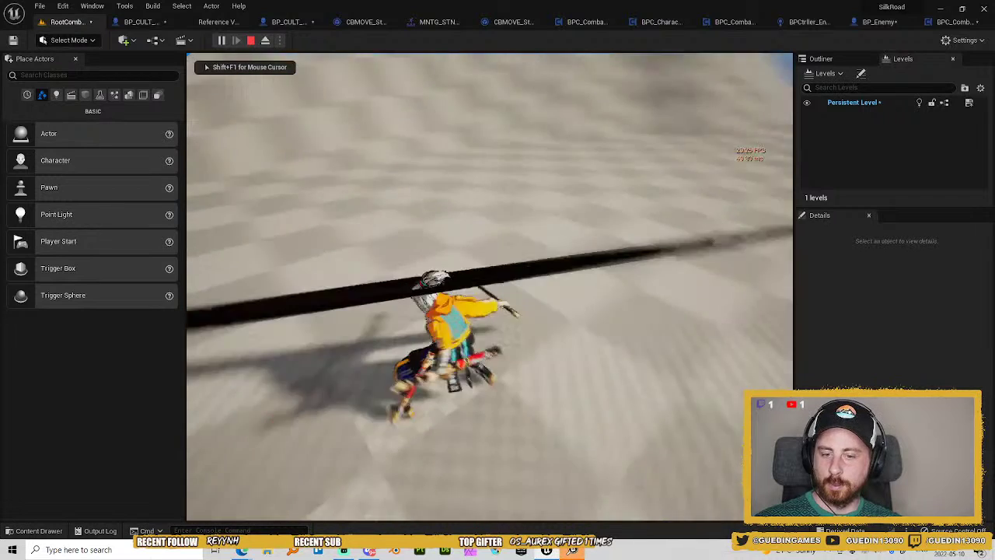
key("alt+Tab")
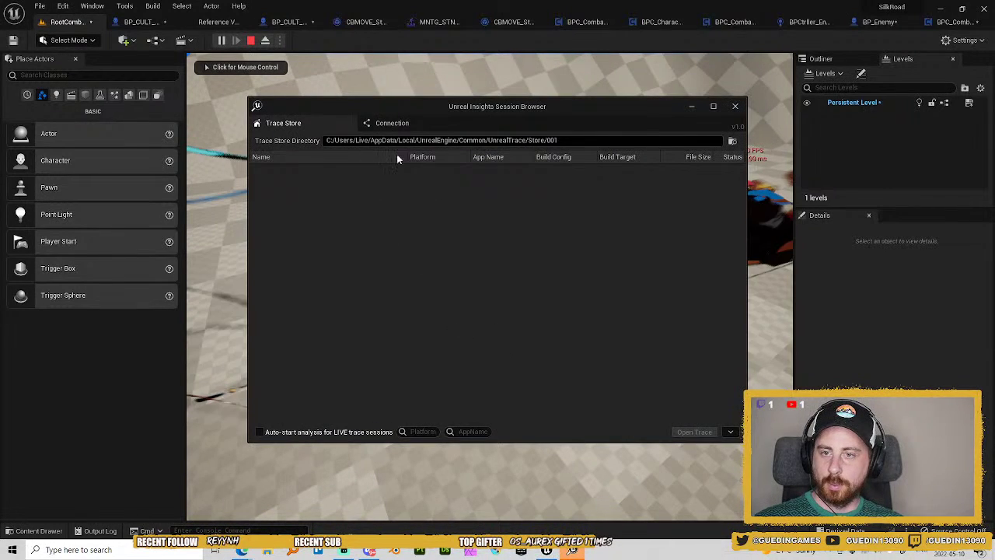
Connect Unreal Insights to the running editor instance with the default channels and open the live trace 20220510_184832.
left_click(386, 128)
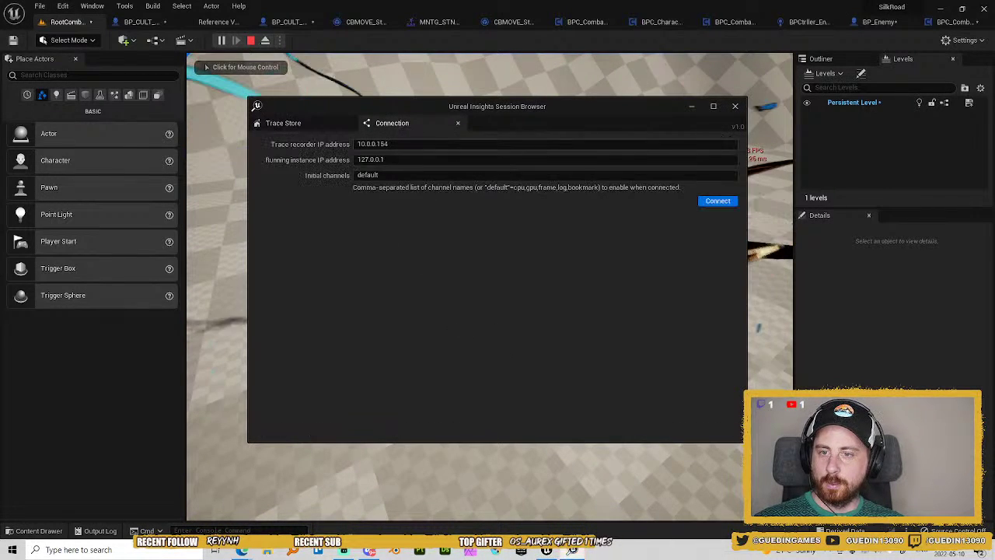
left_click(717, 204)
left_click(303, 120)
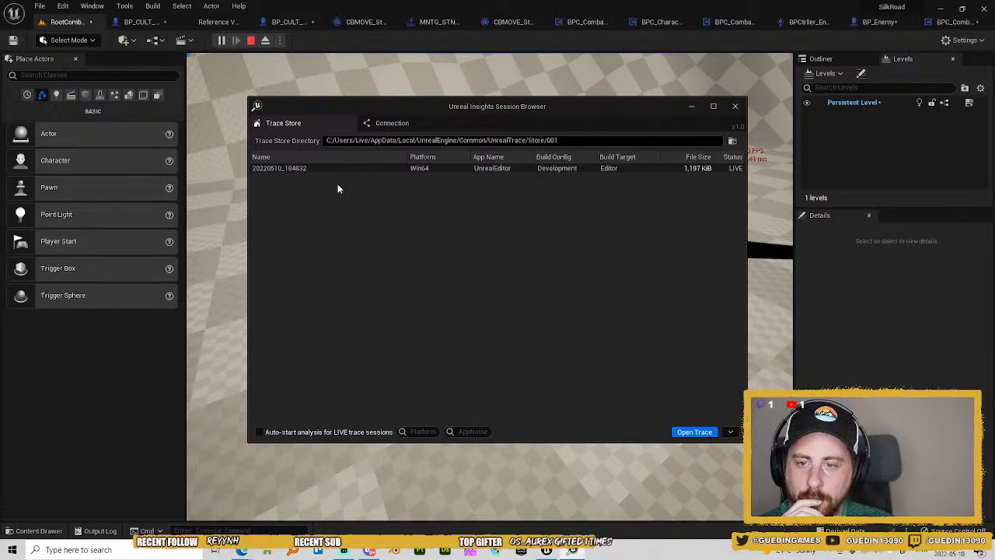
left_click(334, 168)
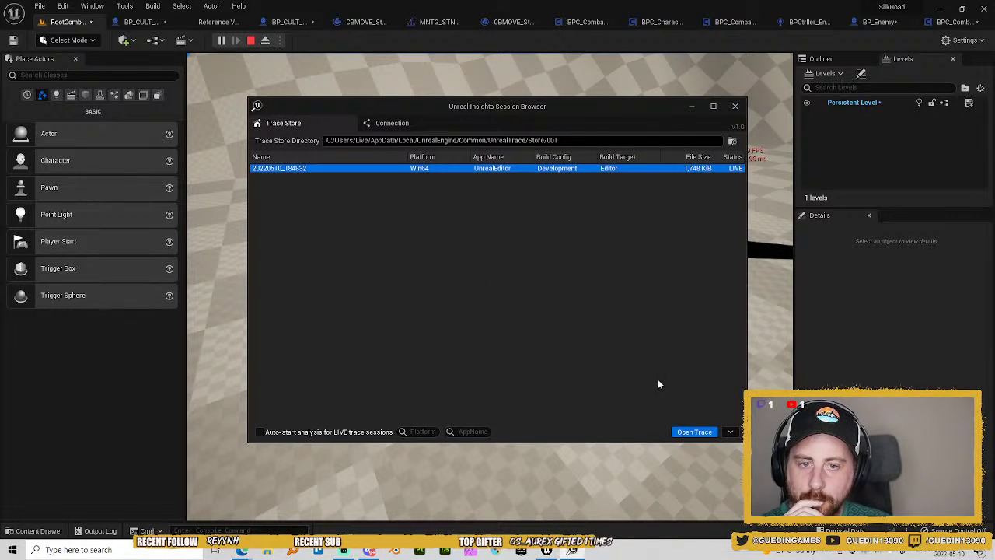
left_click(673, 434)
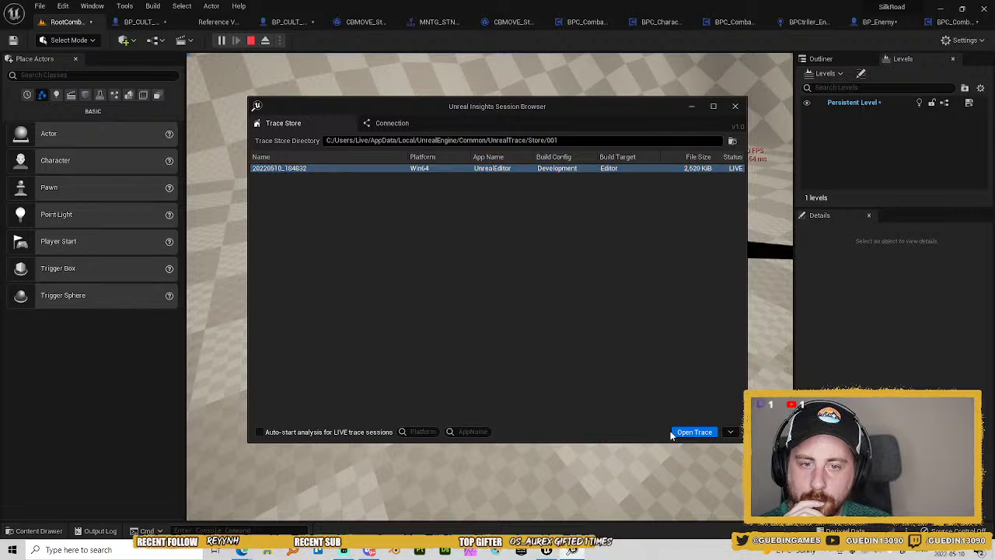
left_click(673, 434)
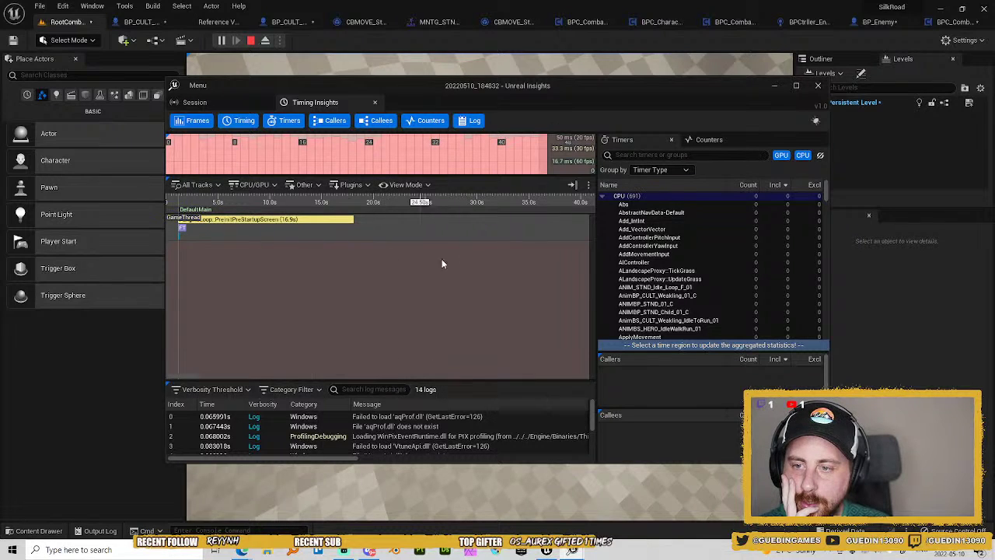
Select a recorded frame in the live trace and sort its CPU timers by inclusive time in descending order.
scroll(713, 298, "down", 3)
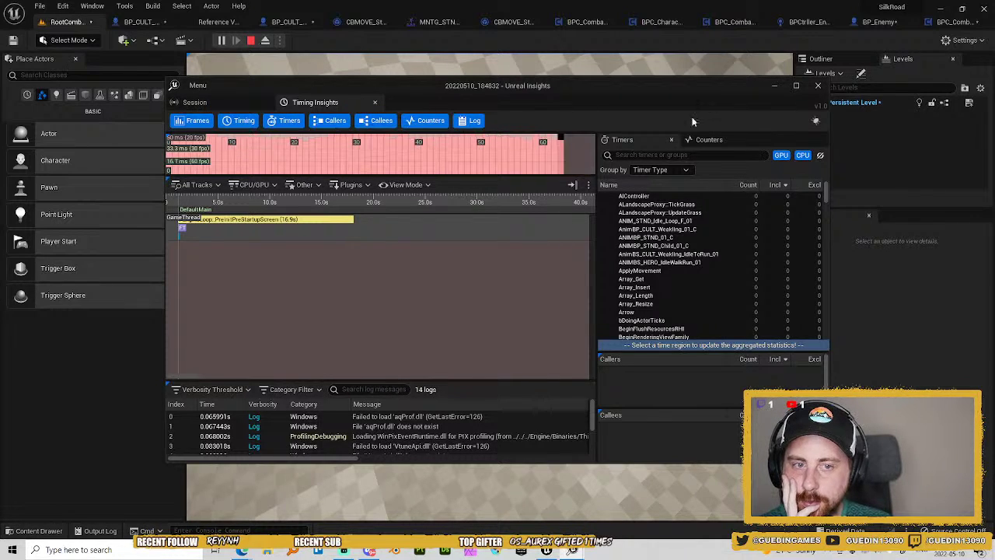
scroll(339, 350, "down", 1)
scroll(347, 426, "down", 2)
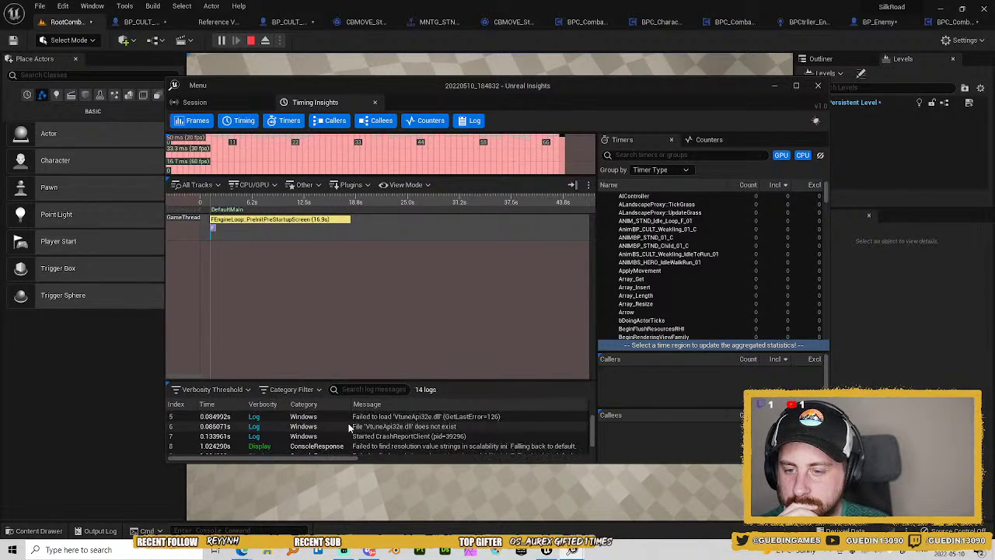
scroll(357, 436, "up", 2)
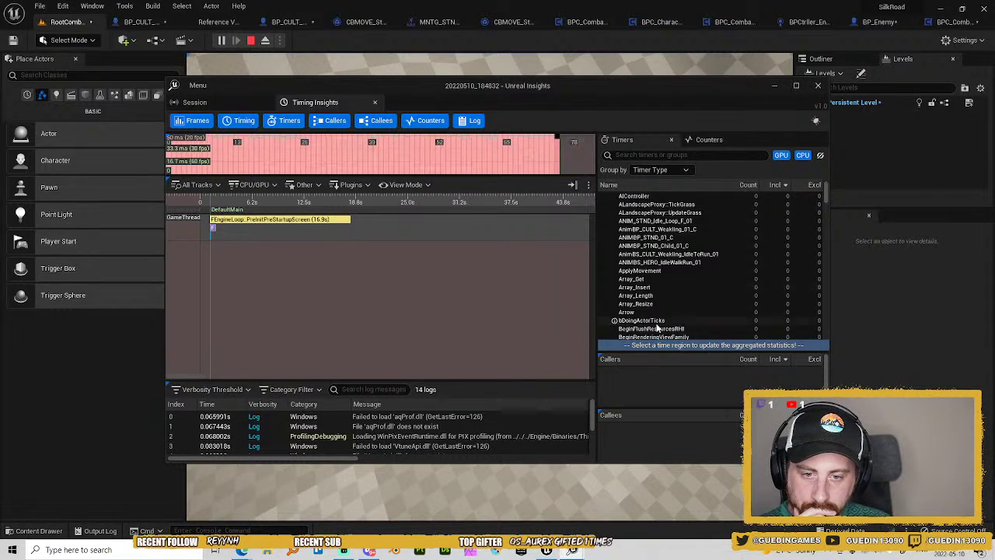
scroll(642, 311, "up", 3)
left_click(423, 160)
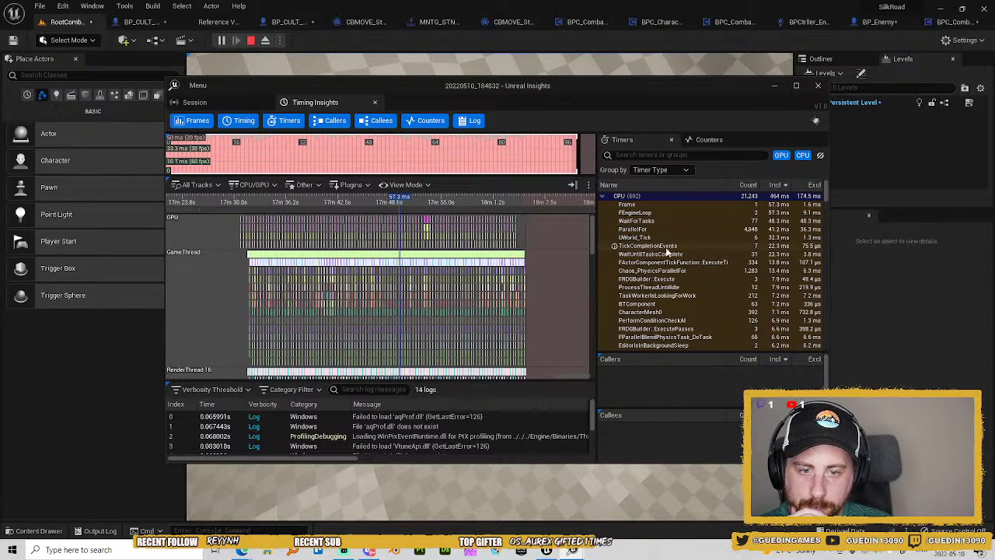
left_click(777, 184)
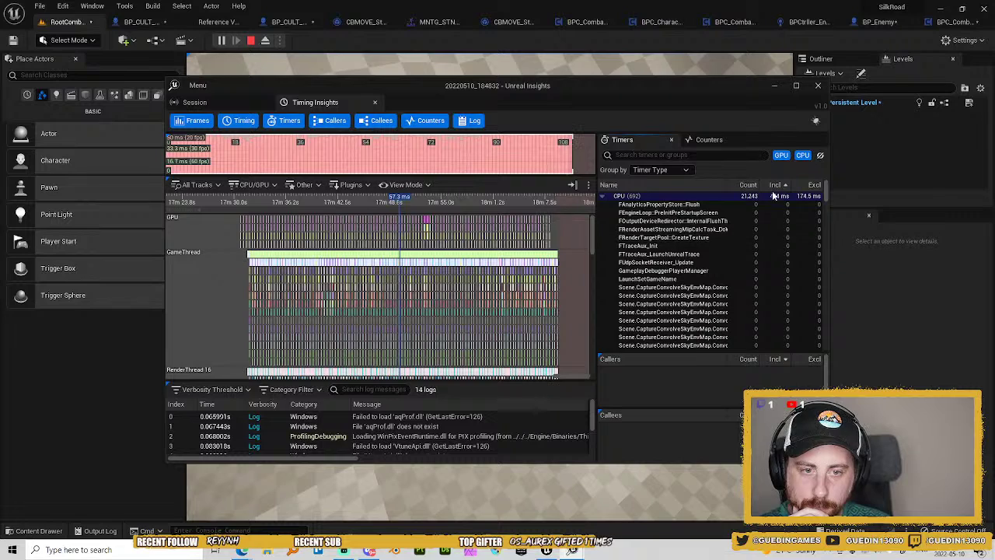
left_click(776, 184)
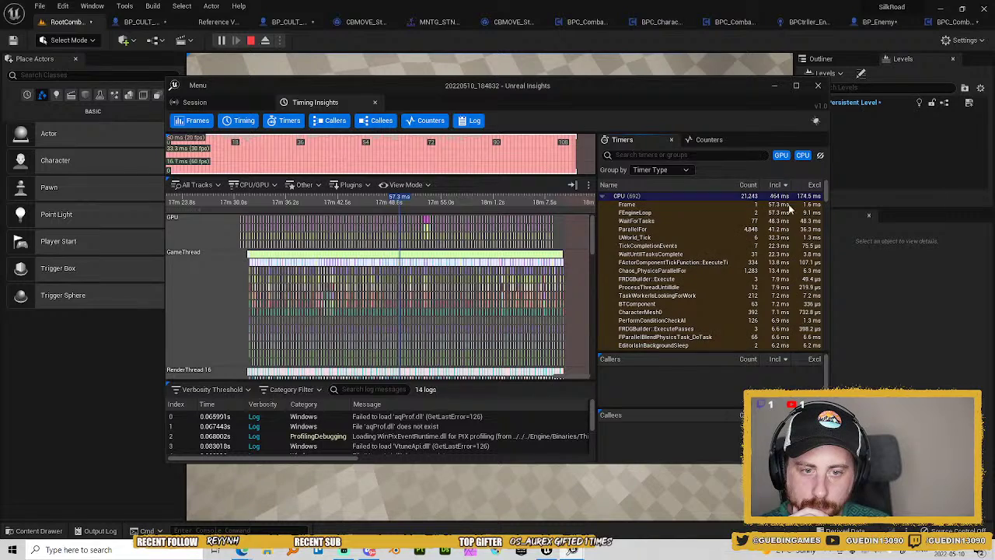
Inspect the callers and callees of the WaitForTasks, FEngineLoop and ParallelFor timers for the selected frame.
left_click(676, 222)
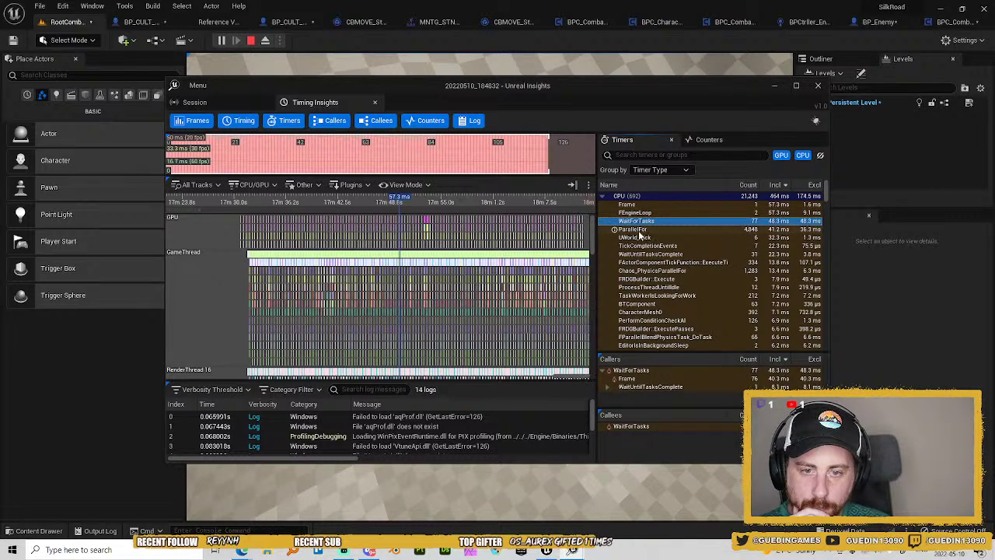
left_click(639, 230)
left_click(642, 221)
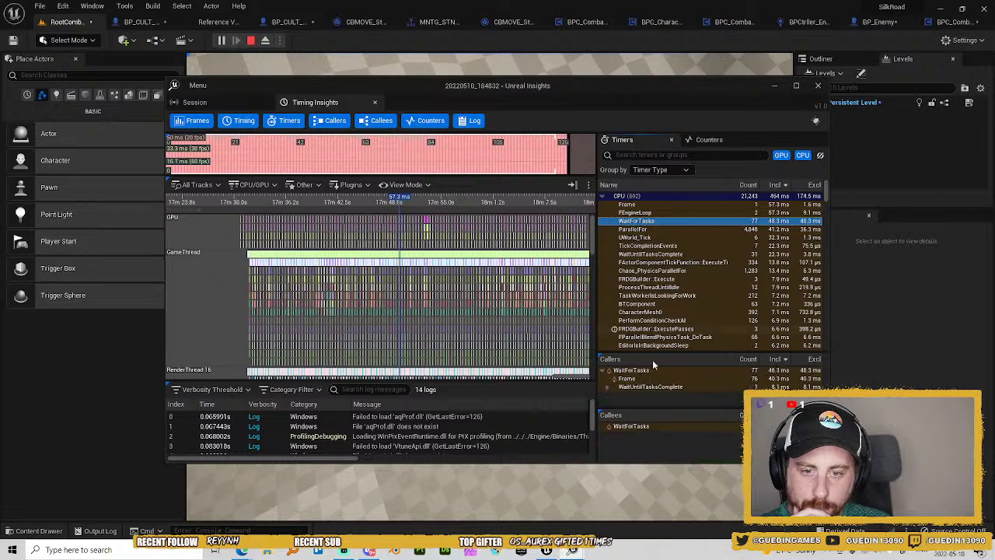
left_click(654, 213)
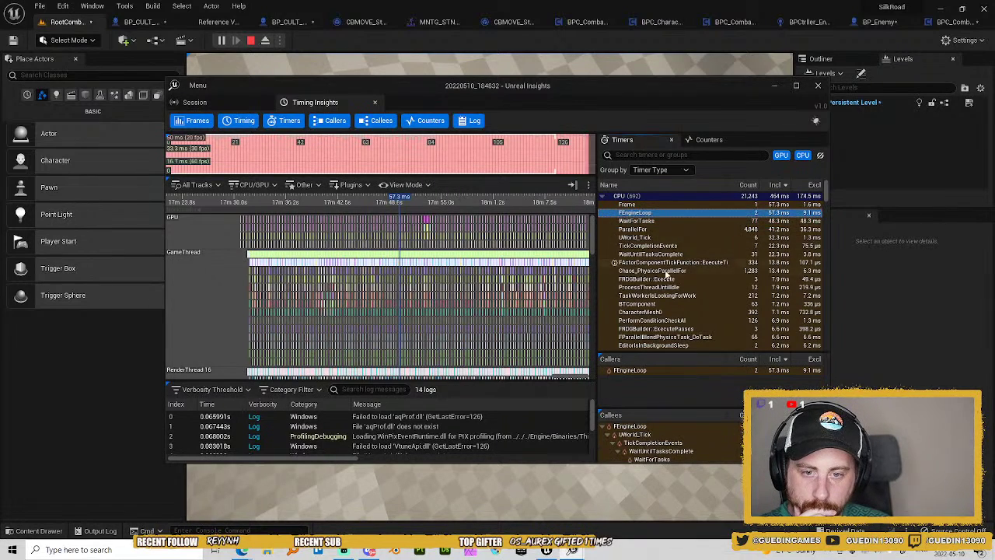
left_click(653, 230)
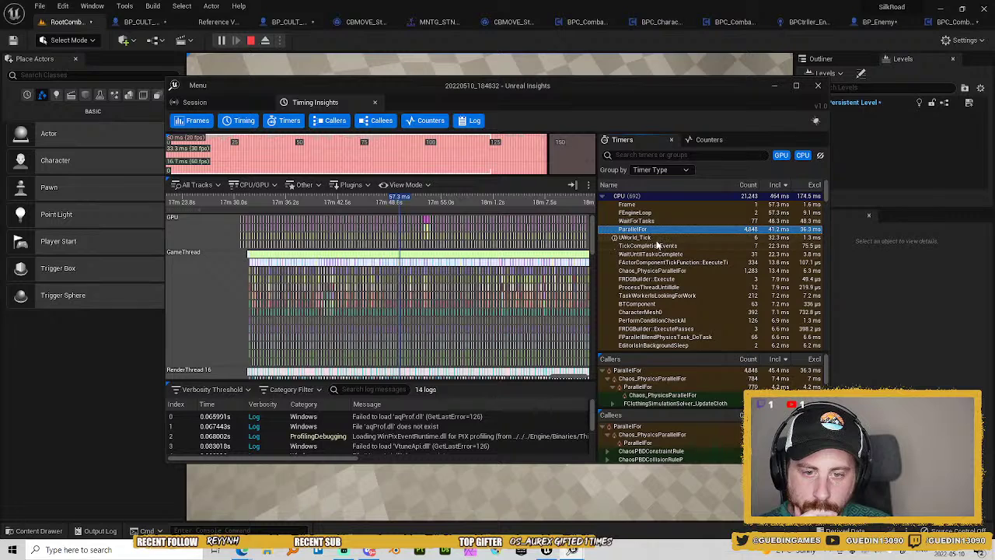
scroll(670, 403, "down", 5)
scroll(678, 400, "up", 4)
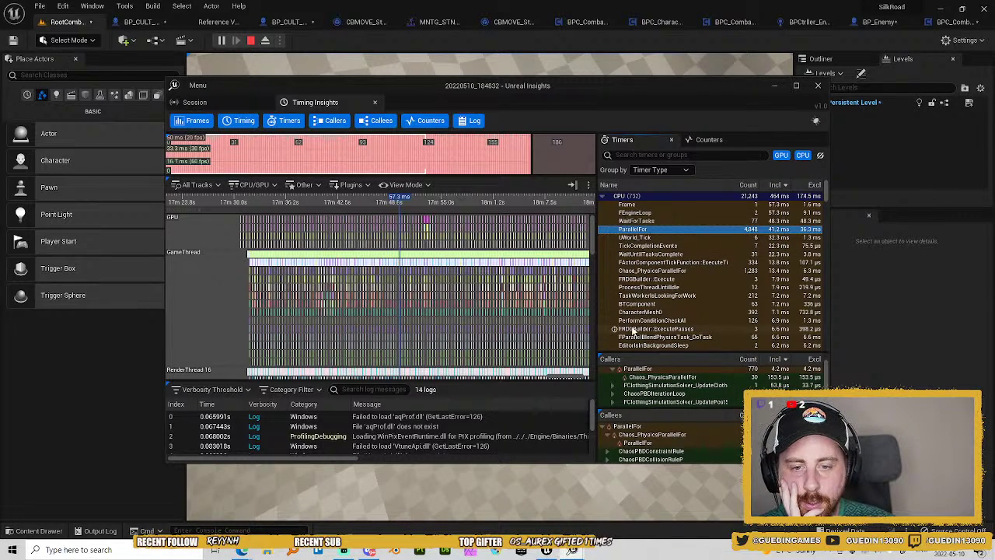
Close the trace analysis and the Unreal Insights Session Browser, and stop the play session.
left_click(817, 86)
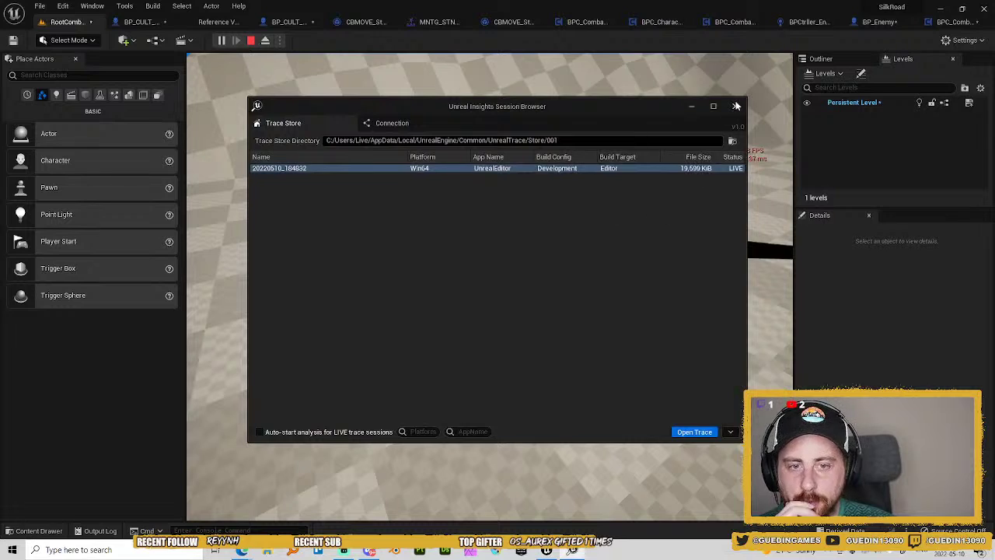
left_click(736, 106)
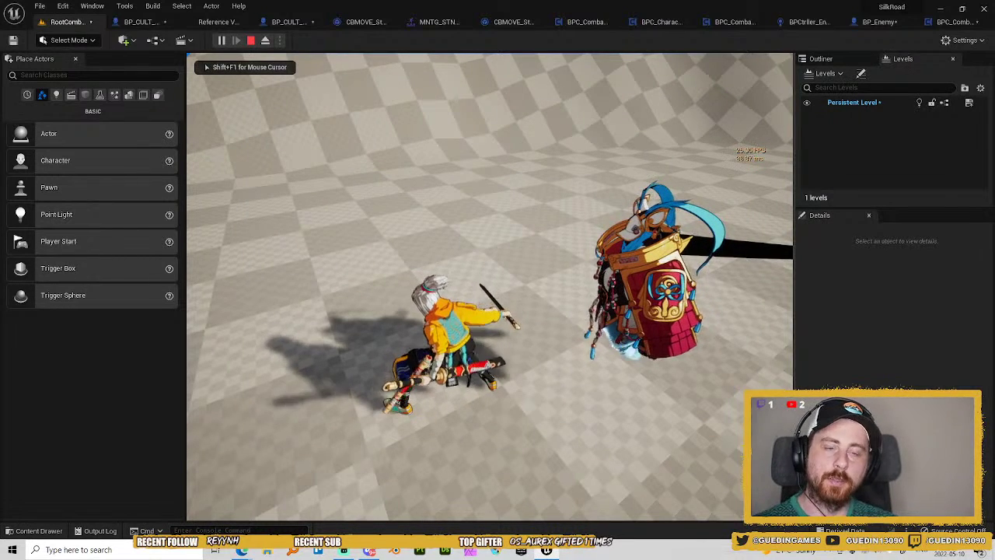
key("Escape")
Check the physics settings of BP_Enemy's Mesh component and show the blueprint's 3D preview.
left_click(892, 22)
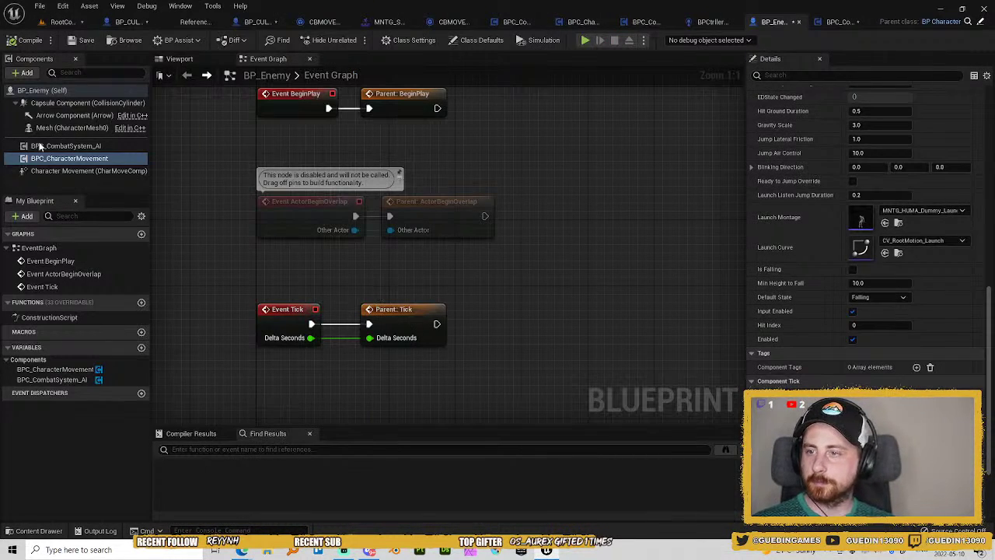
left_click(74, 128)
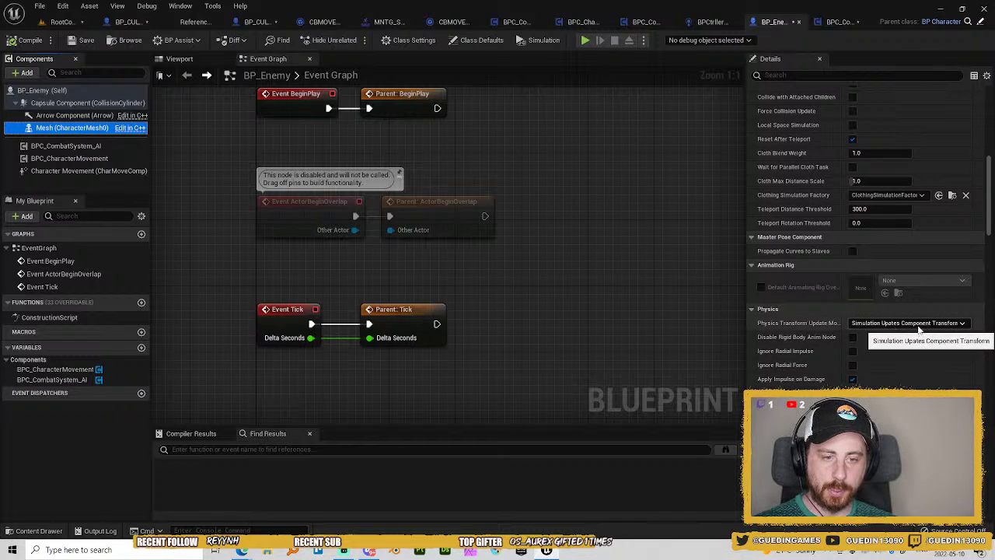
scroll(824, 211, "up", 3)
scroll(827, 241, "down", 3)
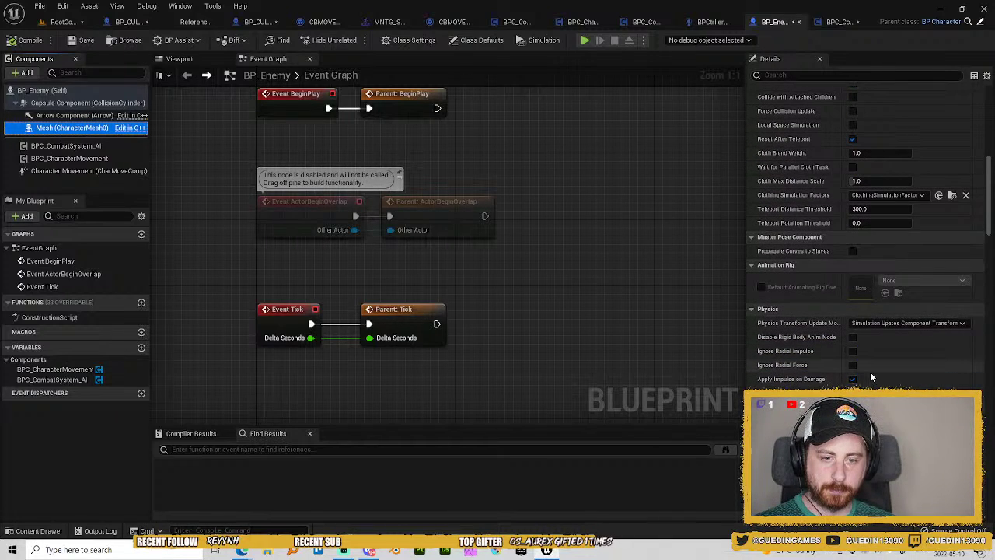
left_click(178, 61)
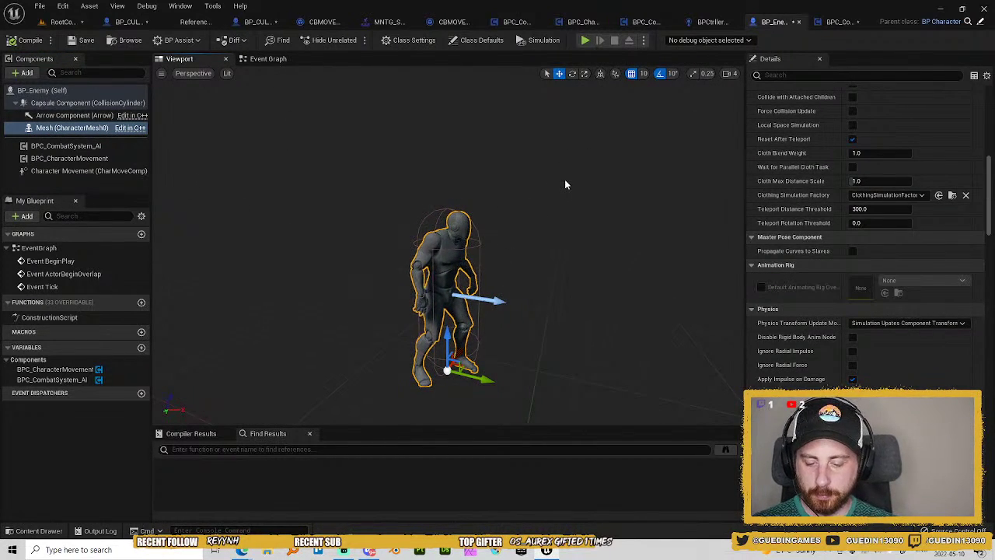
key("ctrl+p")
left_click(410, 101)
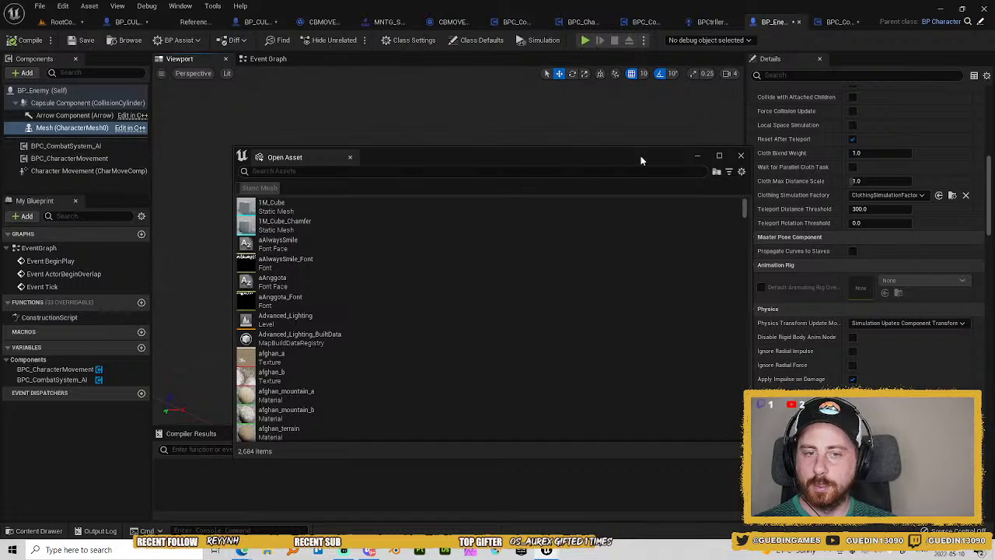
left_click(741, 157)
Go through the tick settings of BP_Enemy's BPC_CharacterMovement and turn on Start with Tick Enabled for BPC_CombatSystem_AI.
left_click(69, 158)
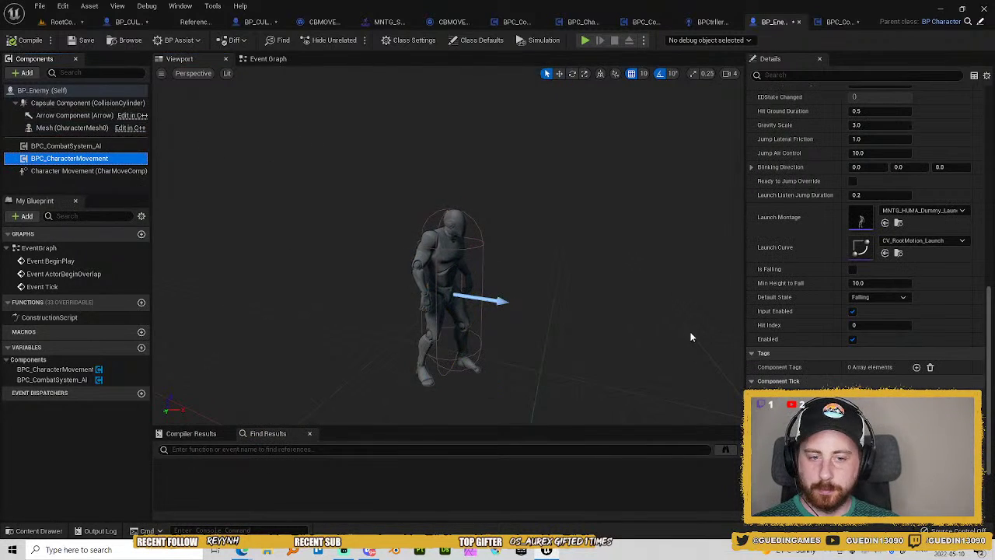
left_click(863, 450)
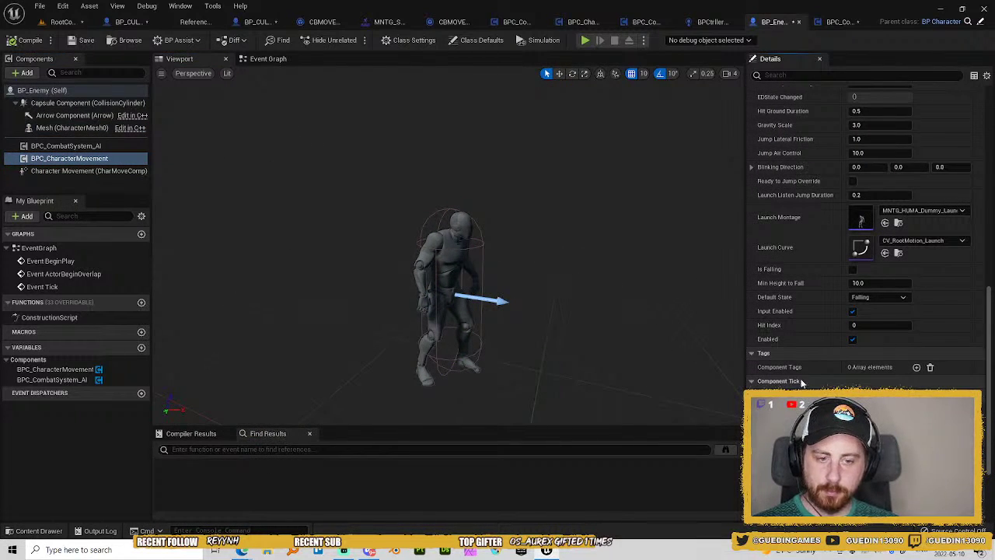
left_click(69, 146)
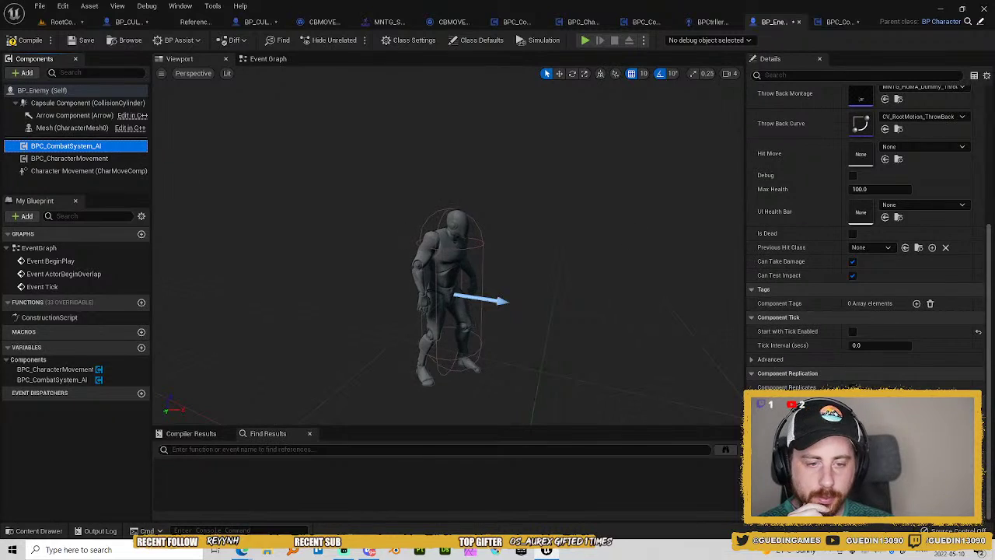
left_click(853, 333)
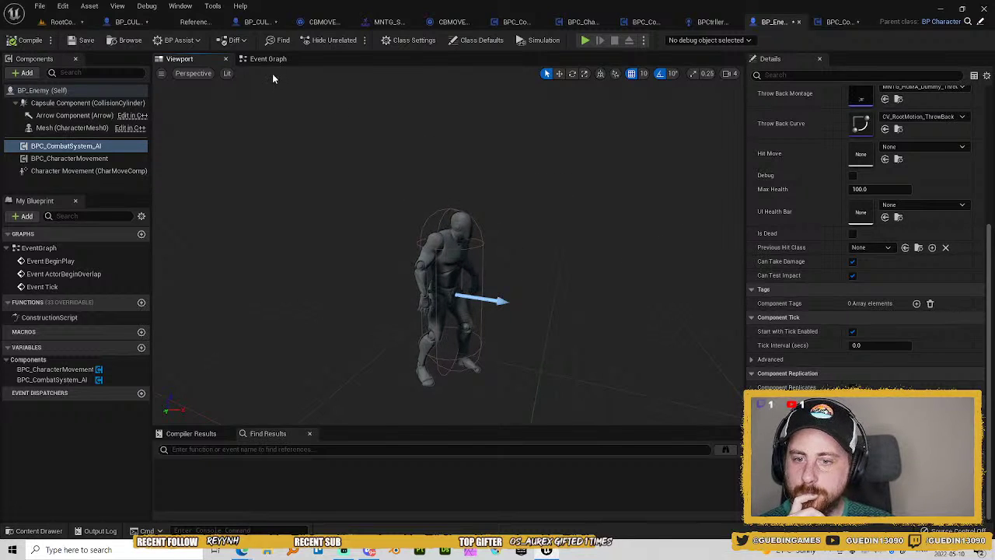
Search the project assets for "bp_cult" and open the BP_CULT_Weakling_01 blueprint class.
key("ctrl+p")
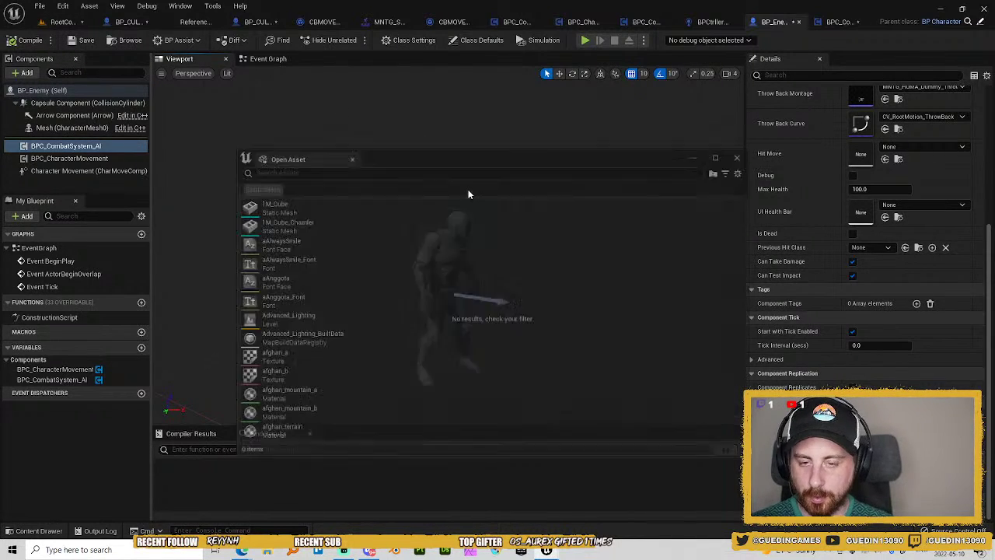
type("bp")
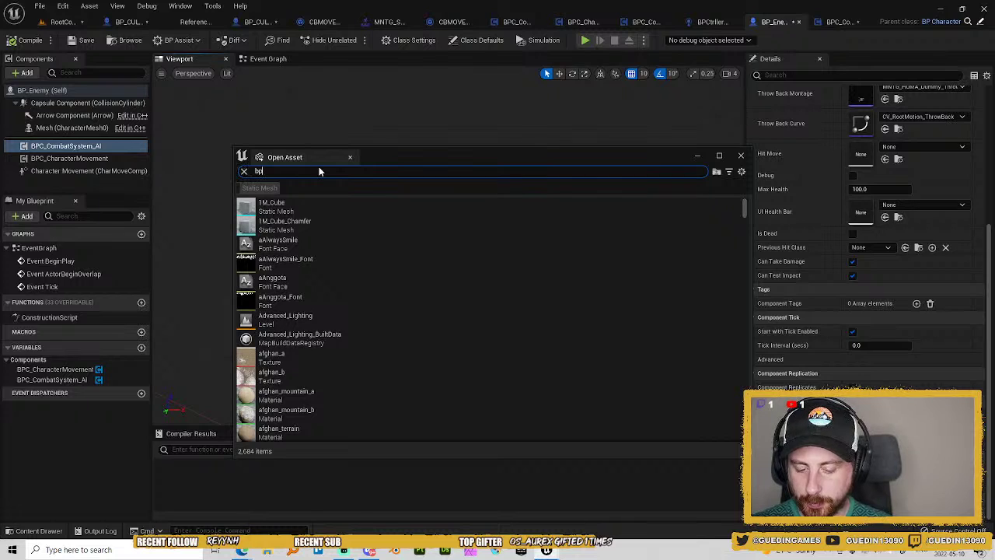
type("_cult")
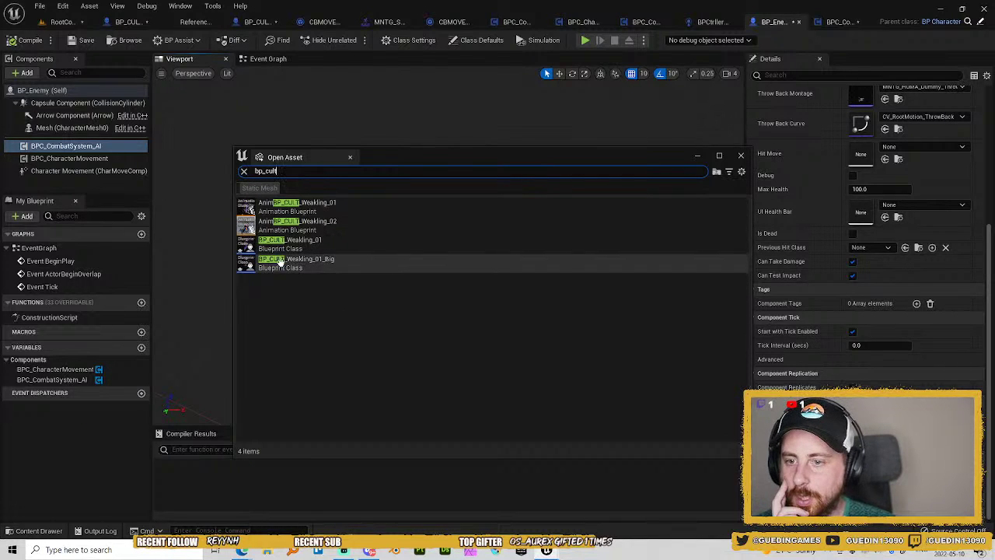
double_click(289, 243)
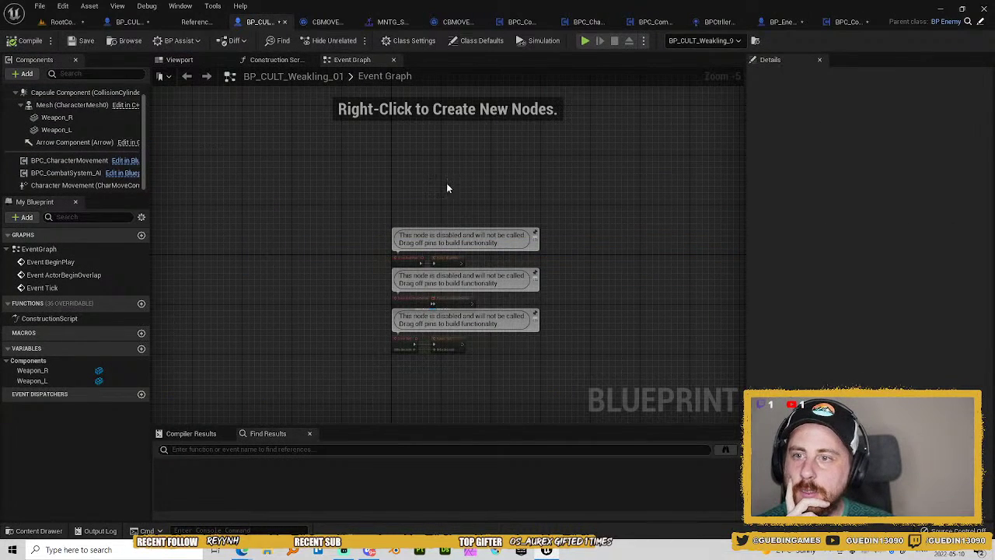
Turn off Simulate Physics on the Mesh component of BP_CULT_Weakling_01.
left_click(179, 59)
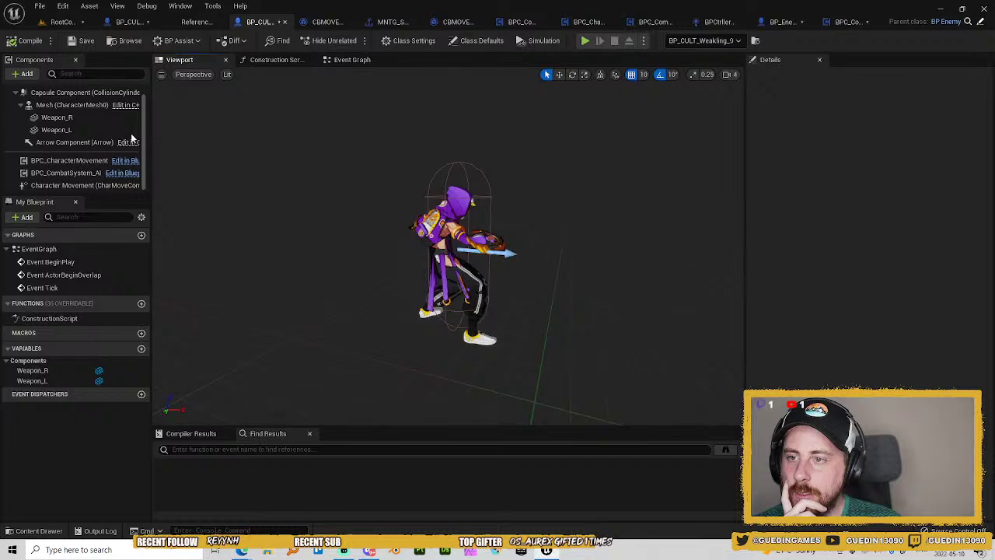
left_click(72, 104)
scroll(839, 343, "down", 5)
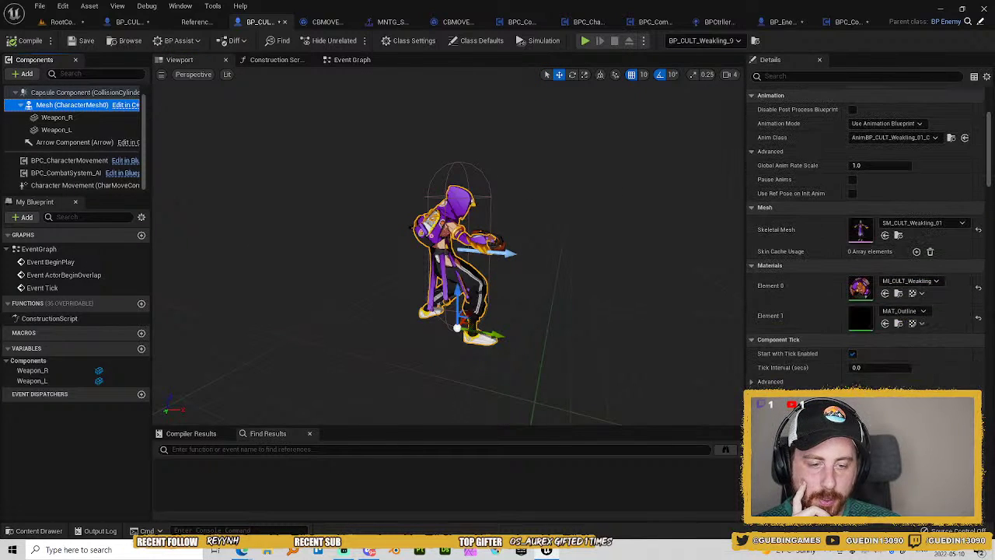
scroll(863, 233, "down", 5)
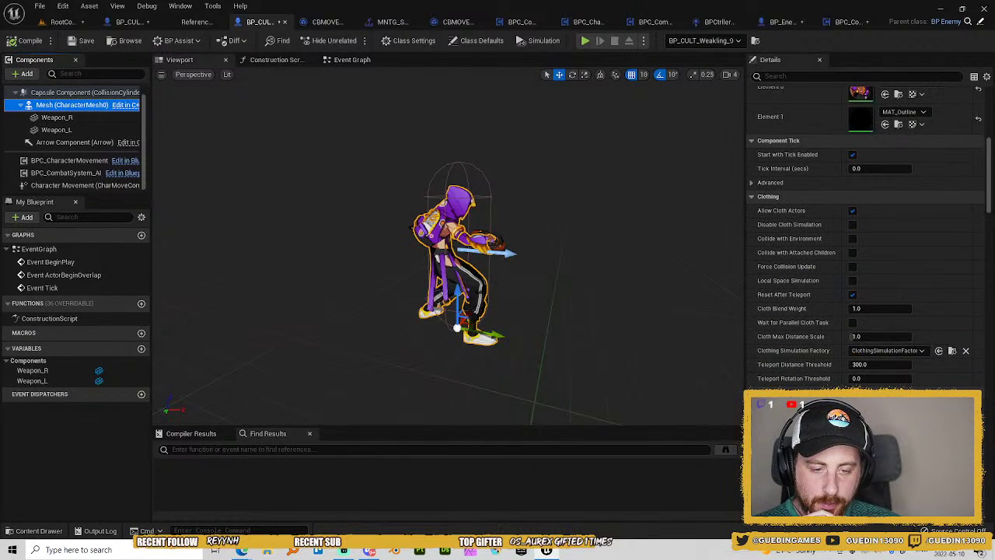
scroll(863, 233, "down", 5)
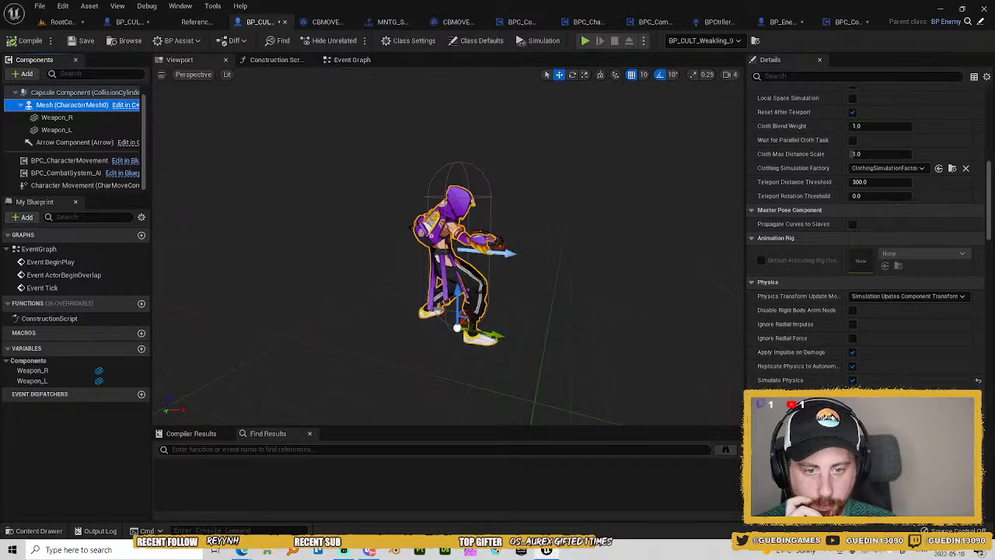
left_click(852, 380)
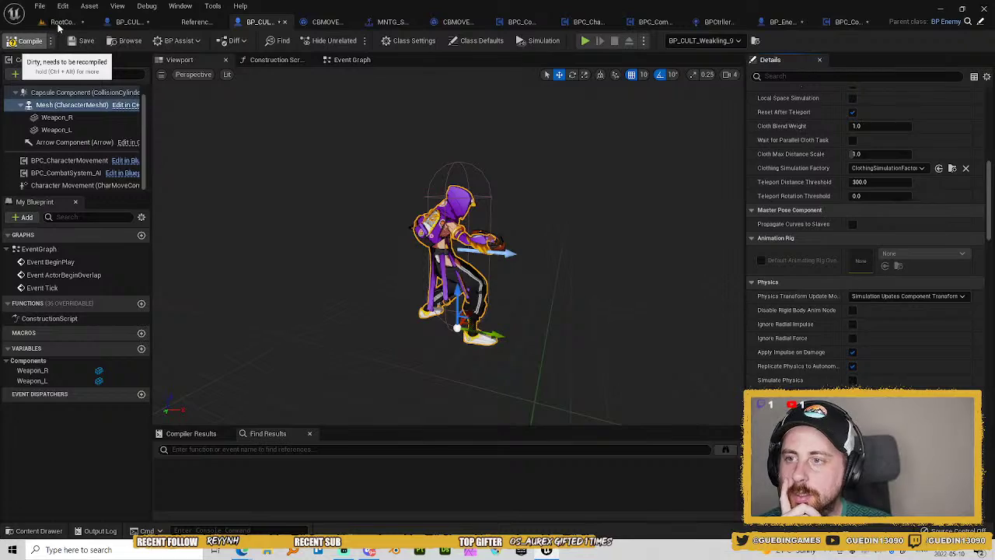
Play the RootCombatZones level, move the character among the enemies to check the frame rate, and stop the session.
left_click(60, 22)
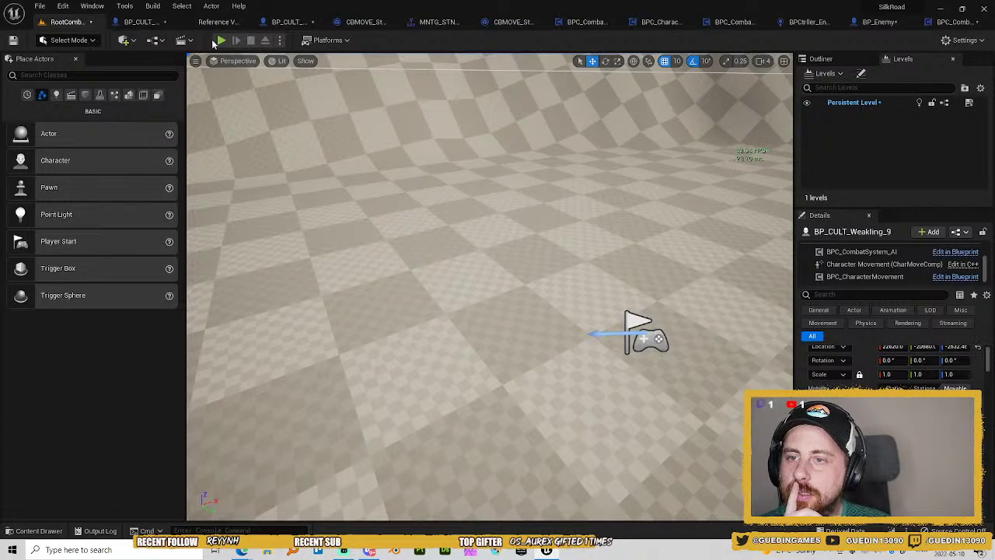
key("alt+p")
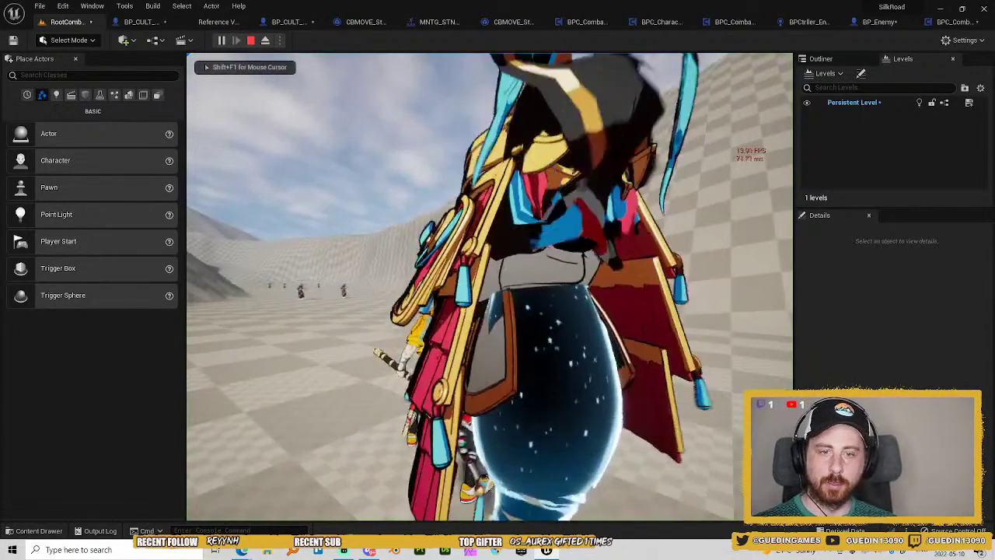
key("w")
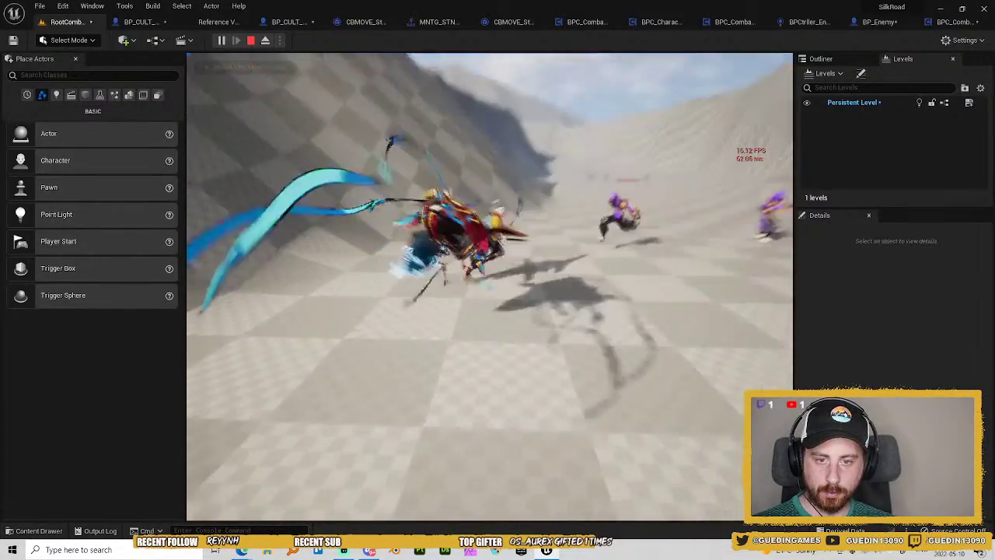
key("Escape")
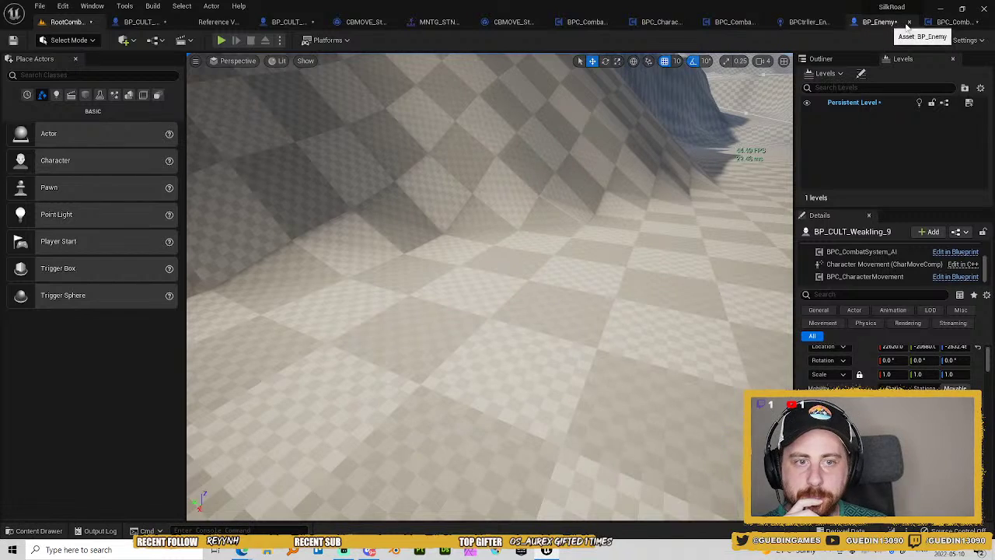
Open the Event Graph of BP_CULT_Weakling_01 and search all blueprints for "simulate physics", looking through the matching nodes.
left_click(282, 22)
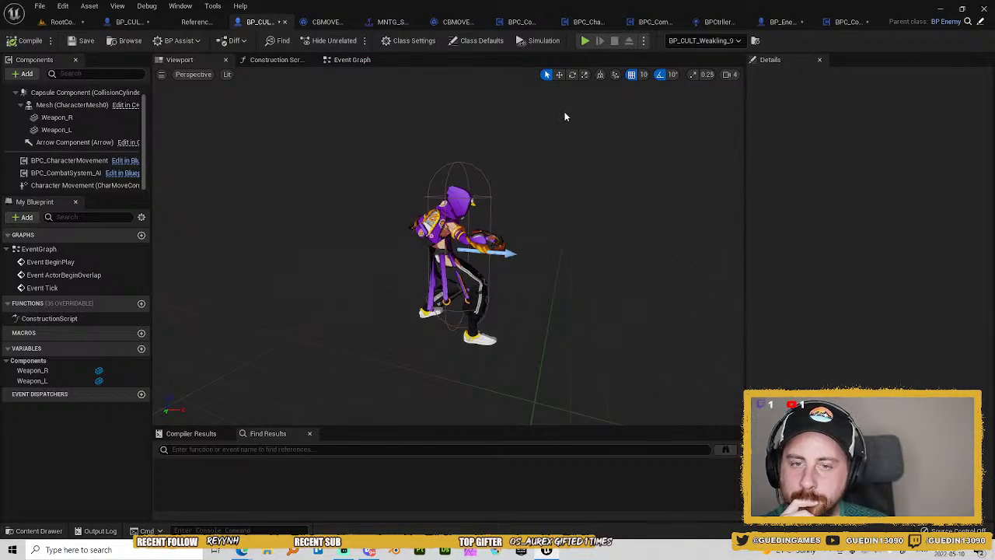
left_click(353, 60)
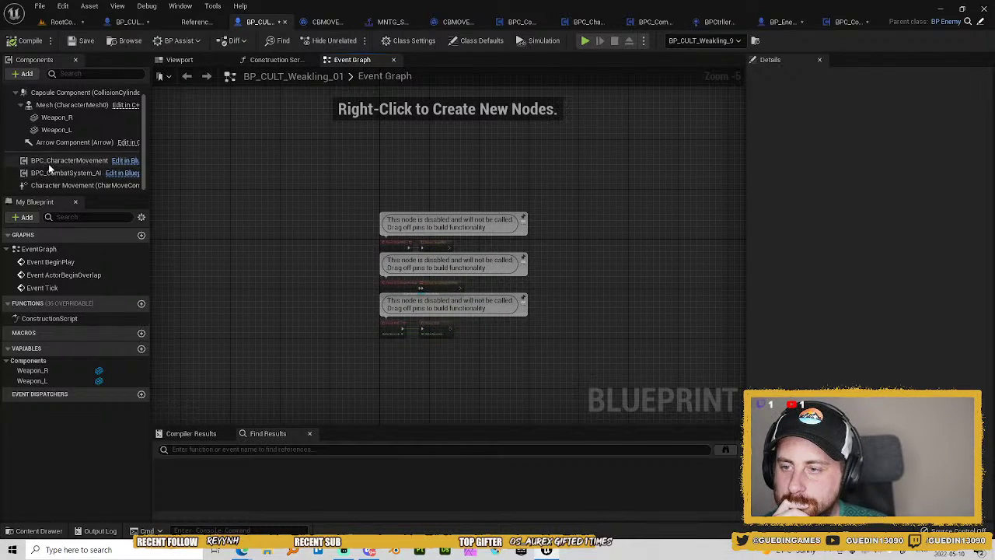
left_click(338, 449)
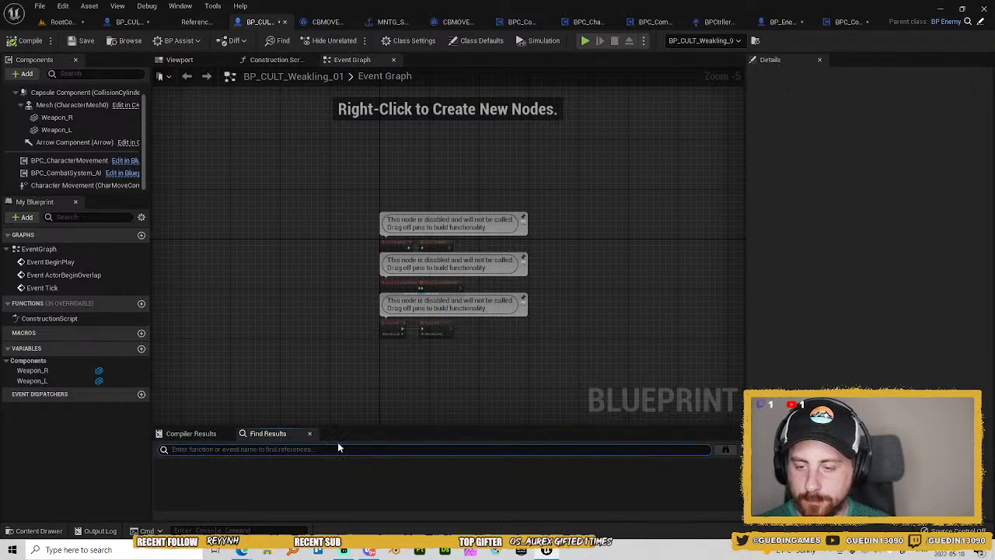
type("simulate physics")
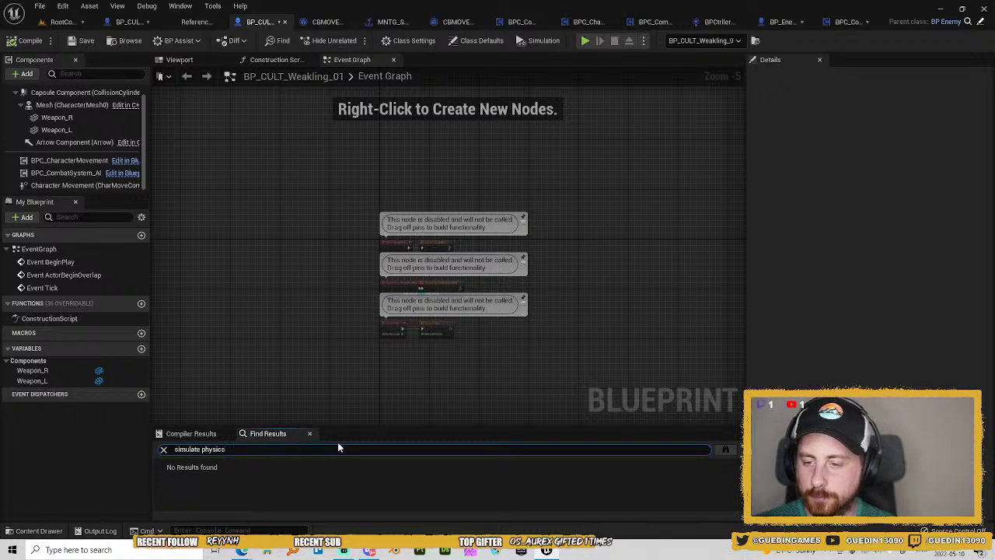
left_click(725, 449)
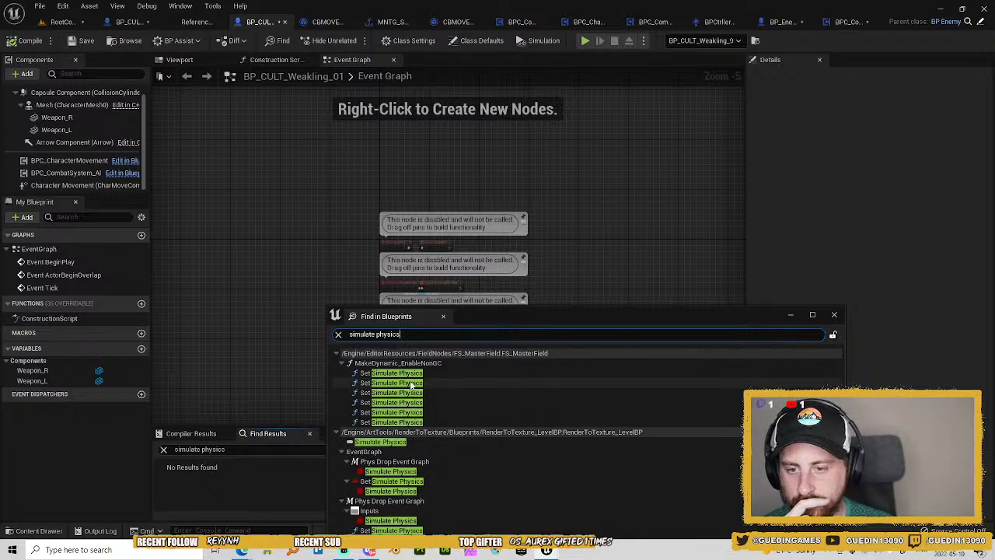
scroll(510, 464, "down", 1)
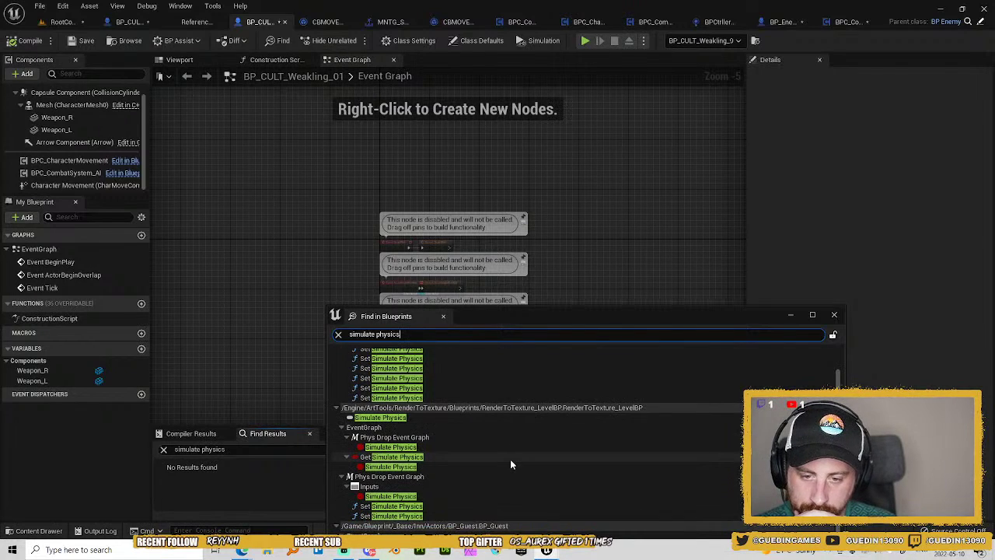
scroll(511, 464, "up", 1)
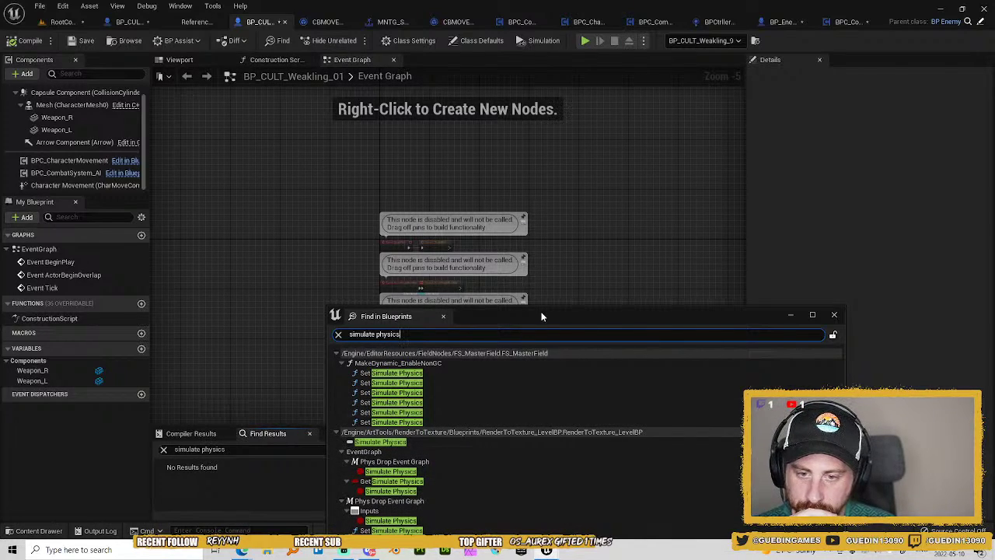
left_click_drag(532, 315, 503, 184)
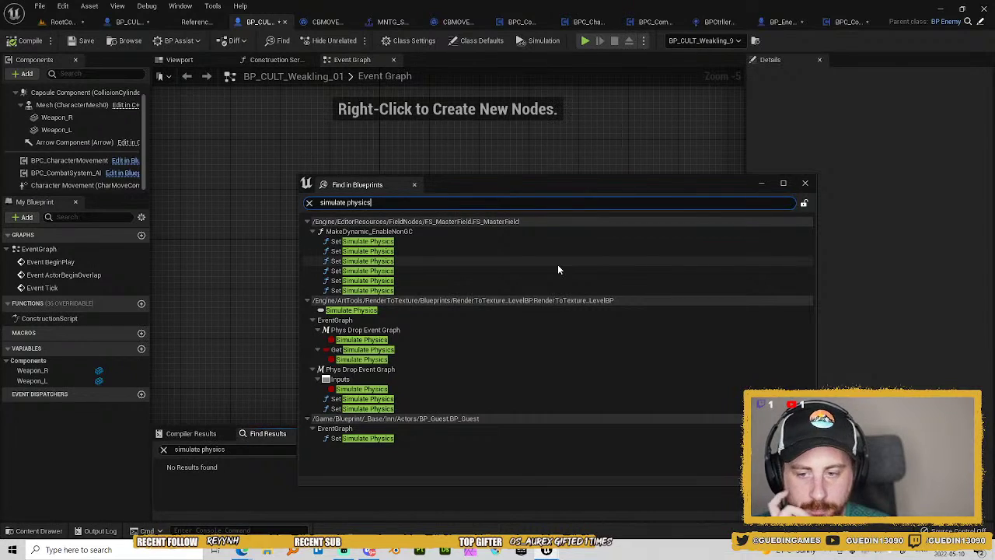
left_click(805, 182)
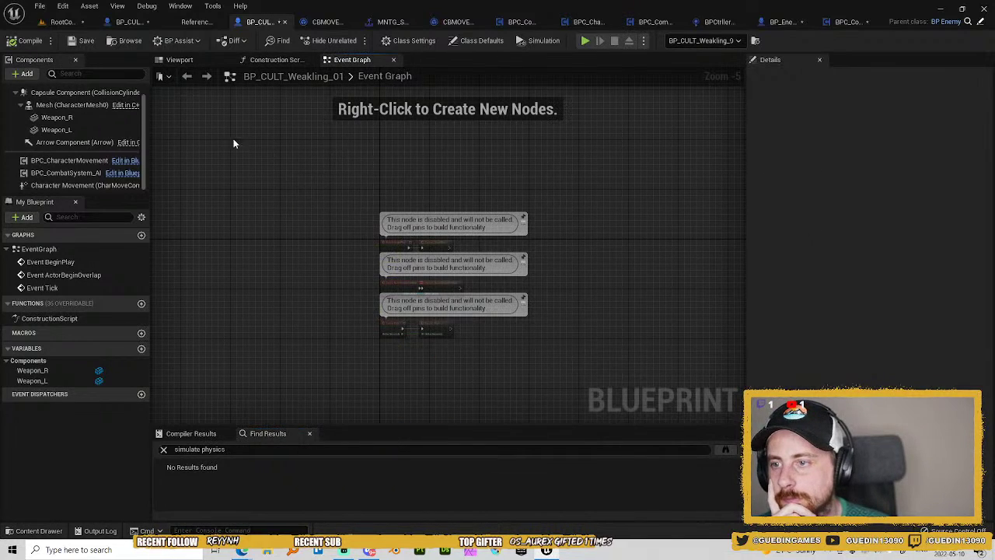
Turn Simulate Physics back on for the Mesh component of BP_CULT_Weakling_01 and look over its other physics settings.
left_click(47, 185)
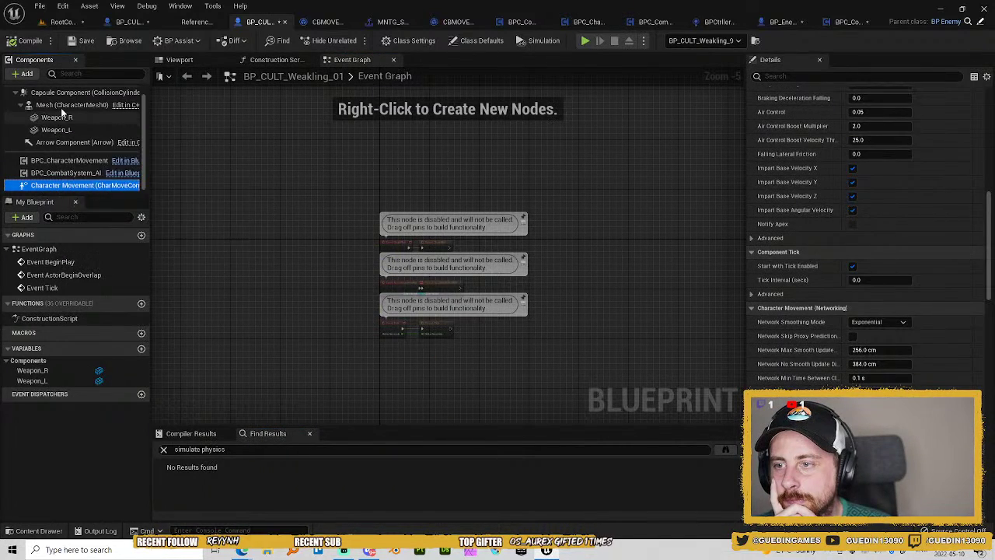
left_click(69, 105)
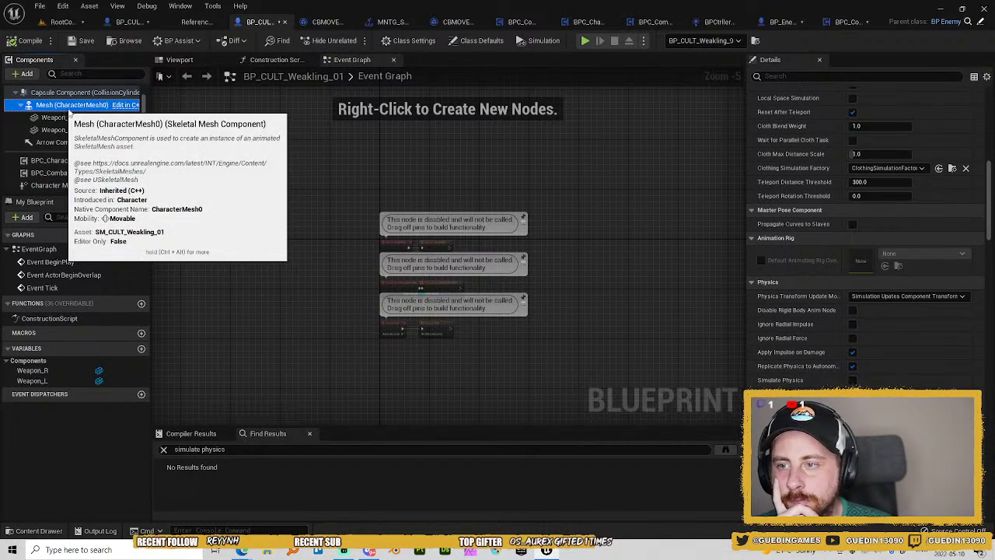
left_click(854, 380)
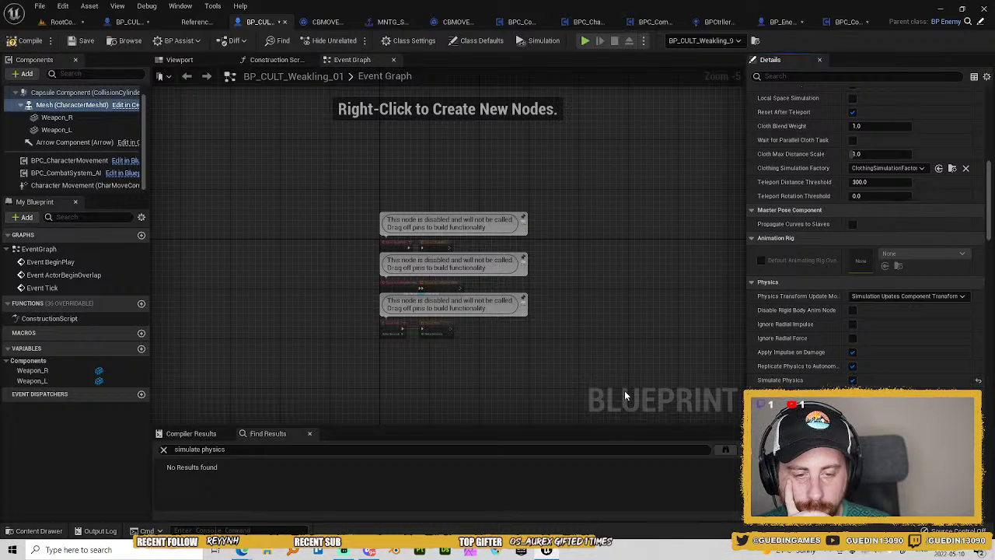
scroll(626, 370, "down", 4)
scroll(626, 375, "up", 2)
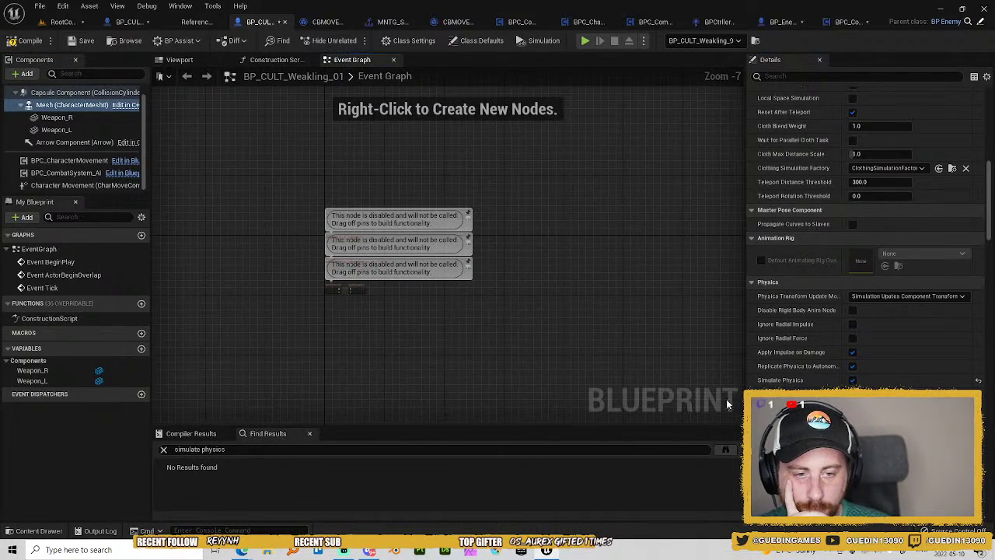
scroll(778, 412, "down", 5)
scroll(722, 366, "down", 5)
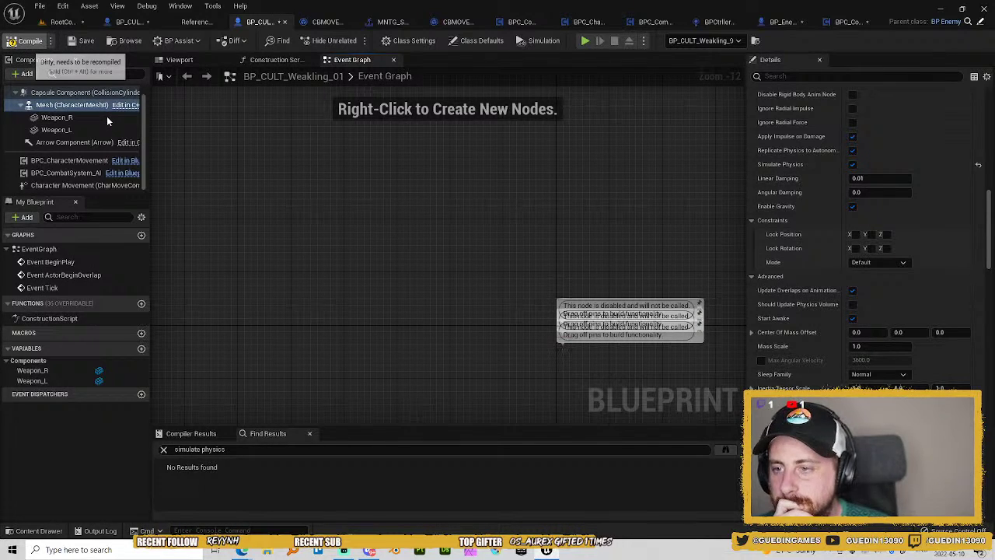
Search all blueprints for "set collision", review the matches, and reselect the Mesh component of BP_CULT_Weakling_01.
left_click(447, 313)
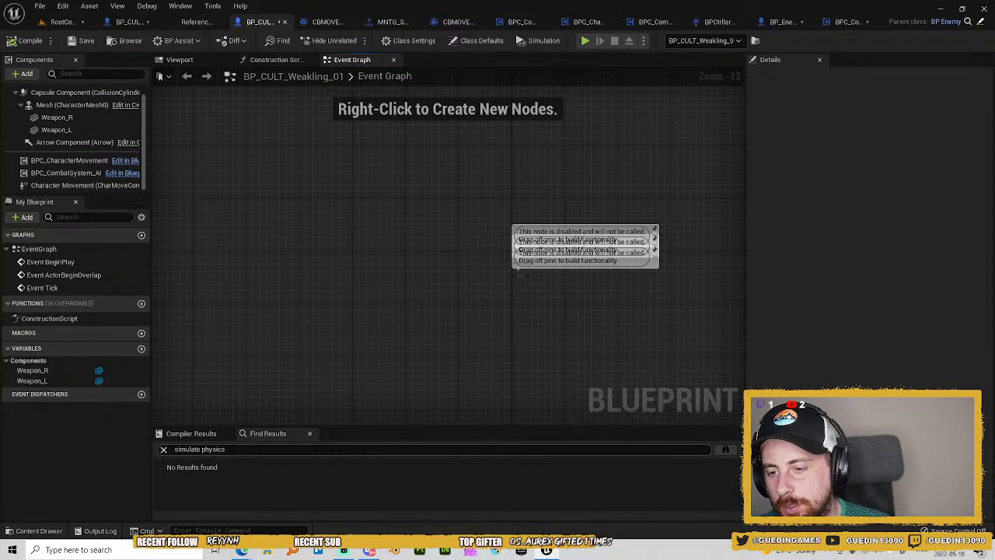
left_click(172, 449)
type("set collision")
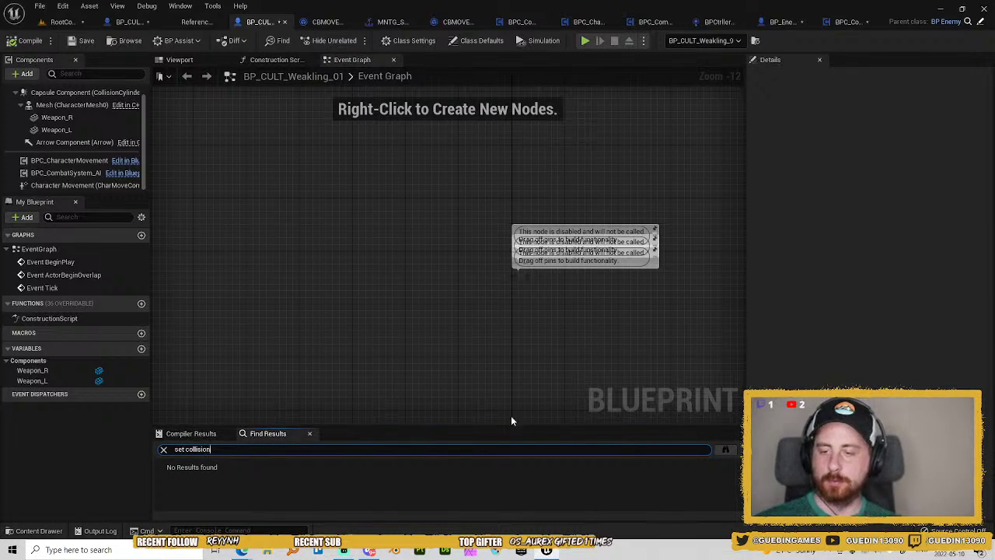
left_click(726, 450)
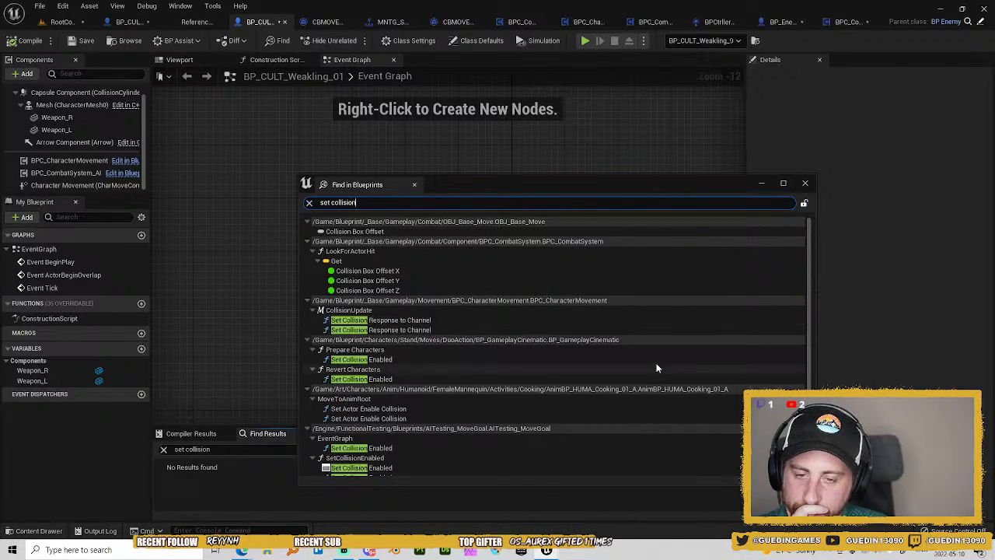
left_click(275, 242)
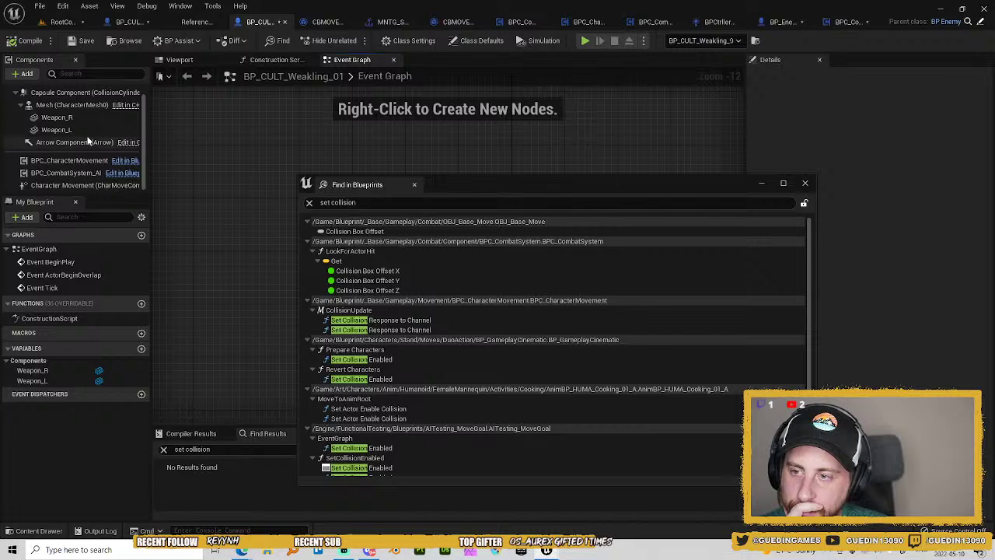
left_click(78, 105)
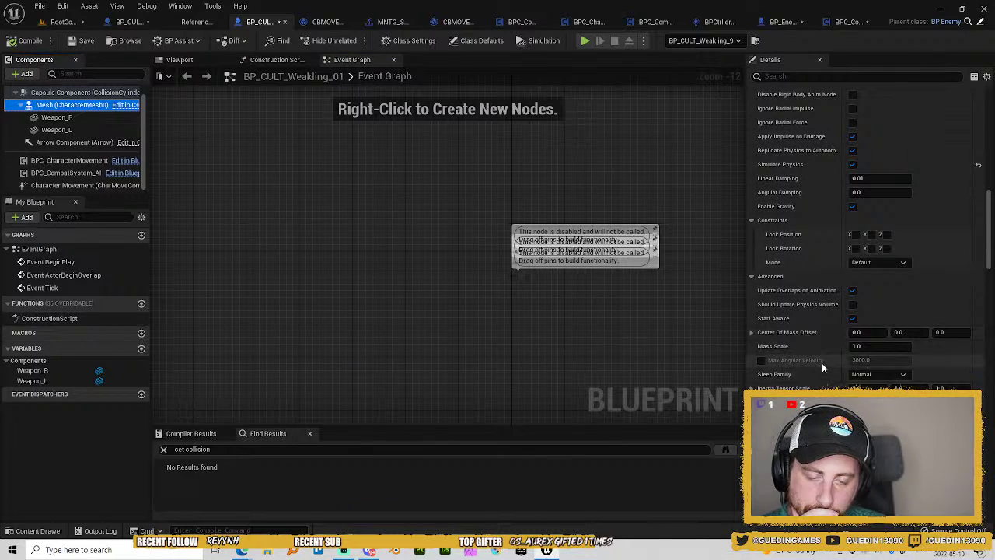
In the RootCombatZones level, filter BP_CULT_Weakling_9's details by "simulate" and turn off its first Simulate Physics option.
left_click(62, 22)
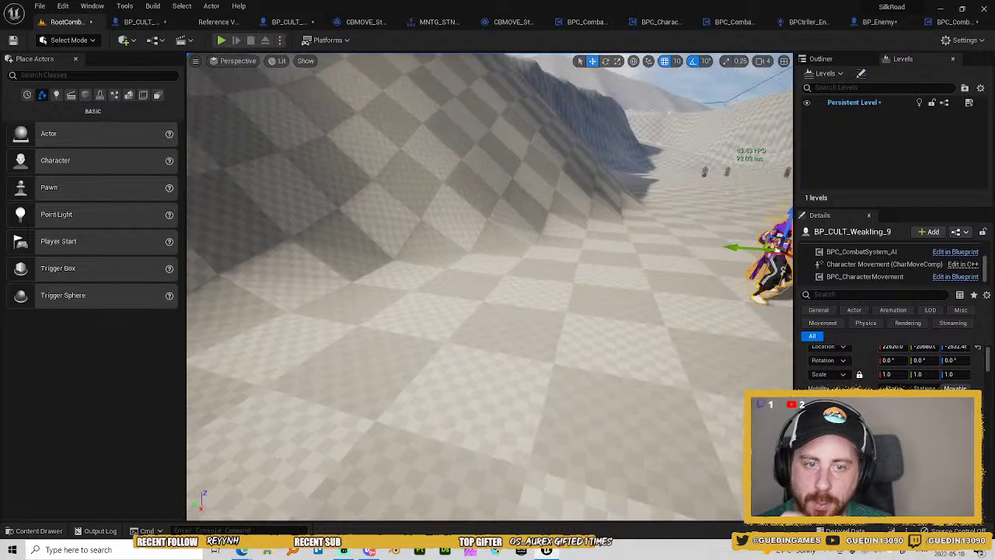
key("f")
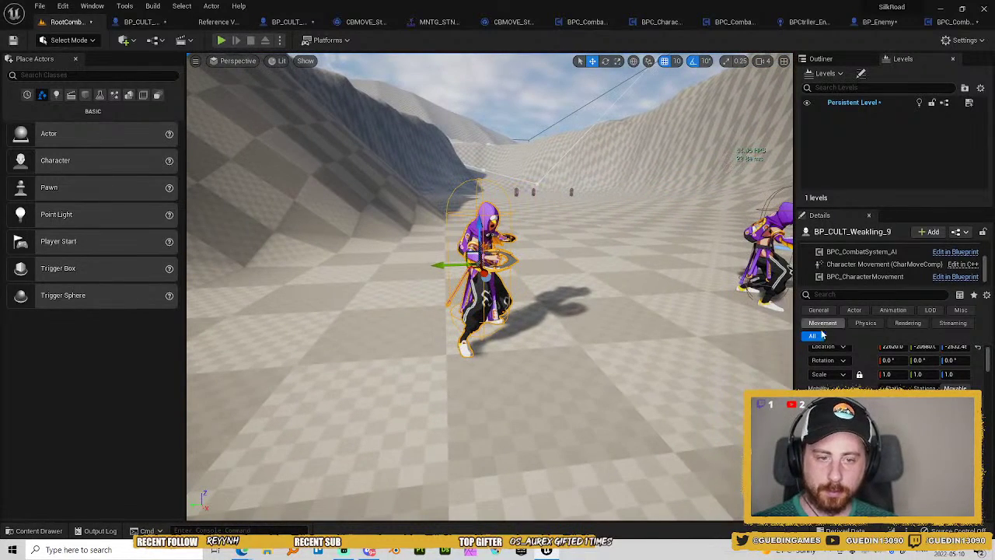
left_click(850, 296)
type("sim")
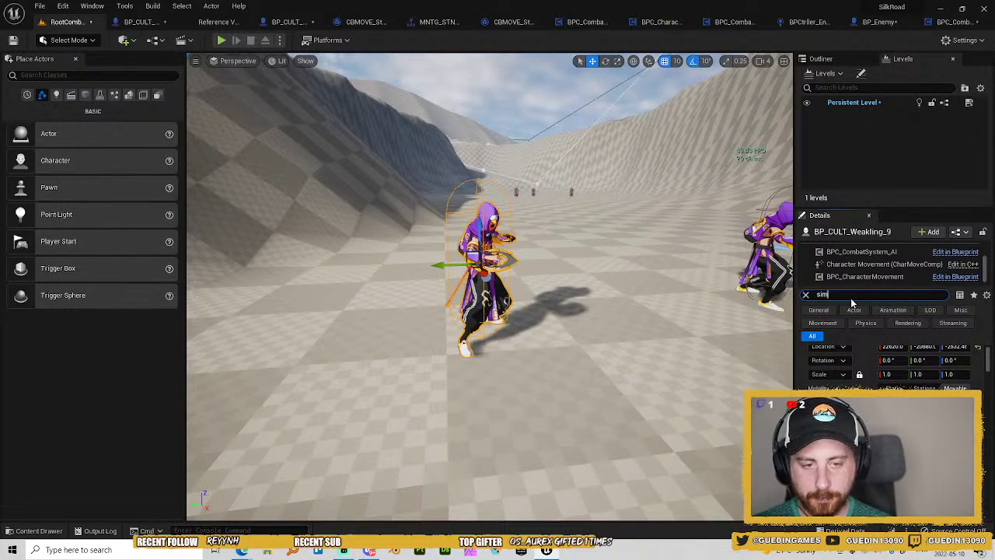
type("ulate")
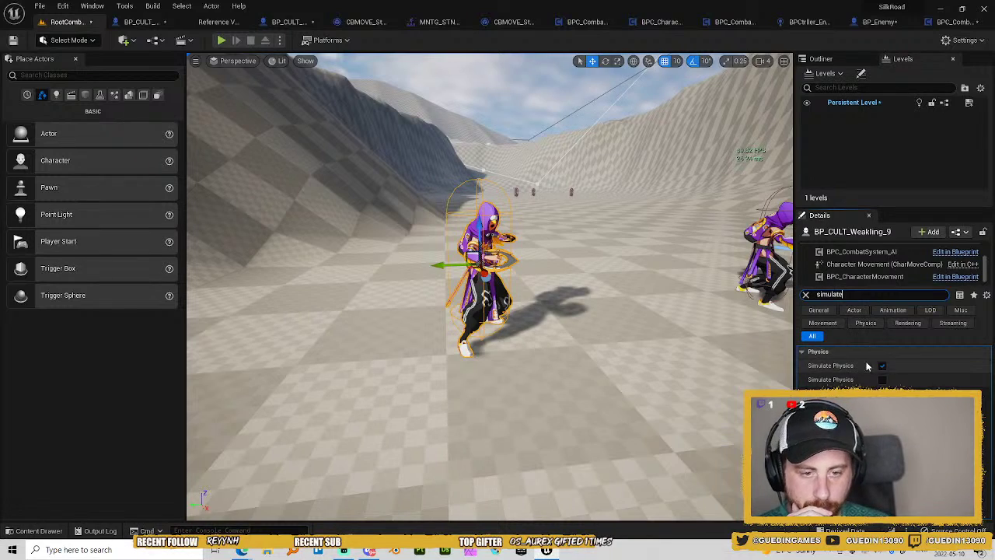
left_click(881, 365)
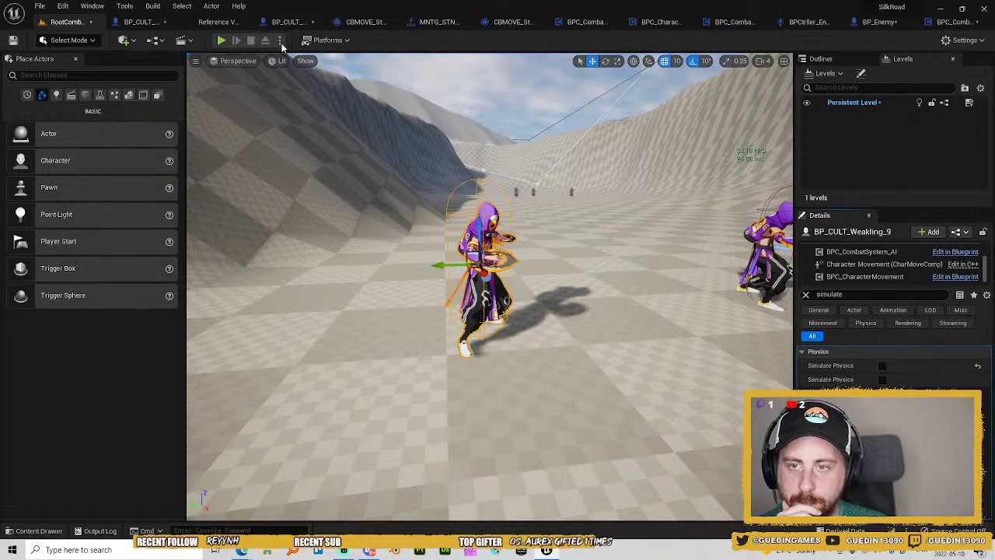
Play the level, run the character up to the cult enemies to check the frame rate, and stop the session.
key("alt+p")
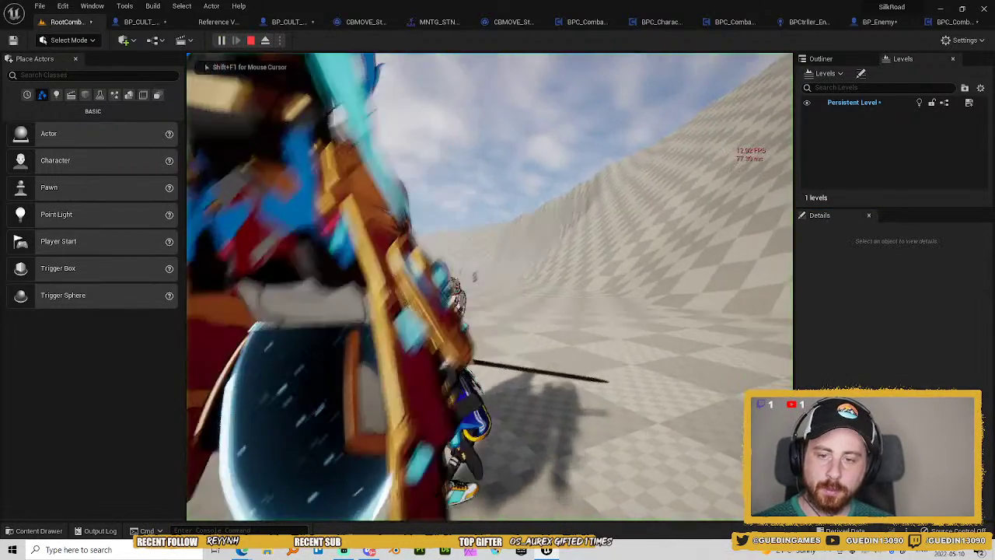
key("w")
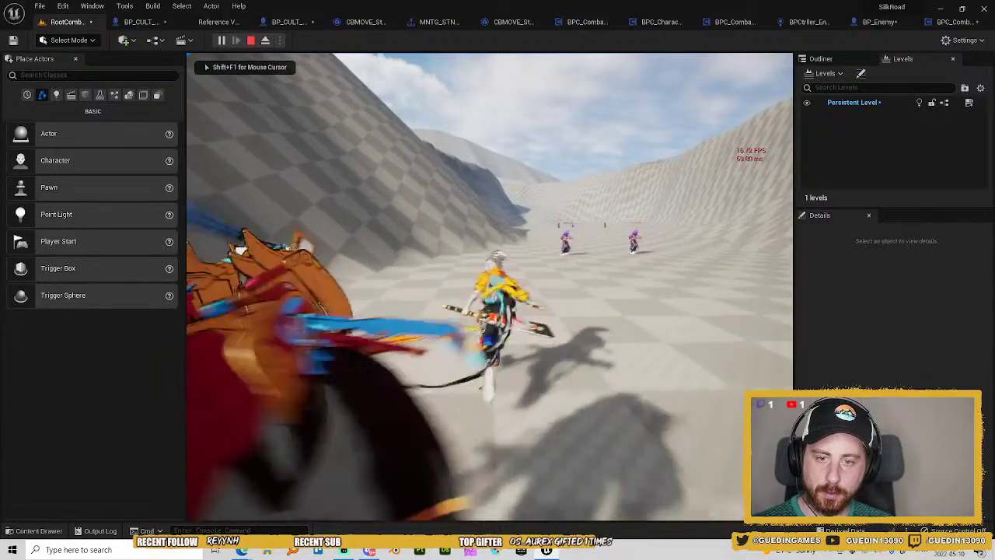
key("w")
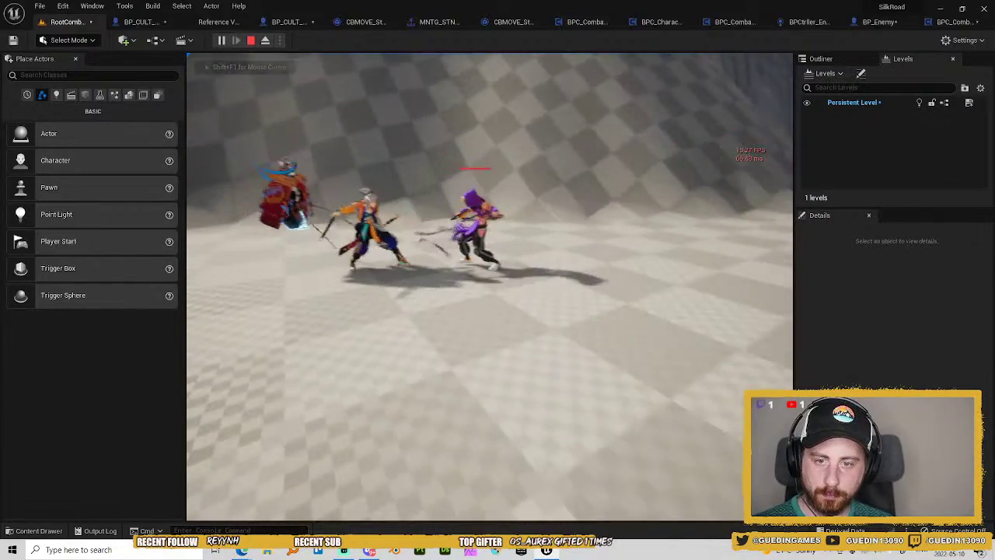
key("Escape")
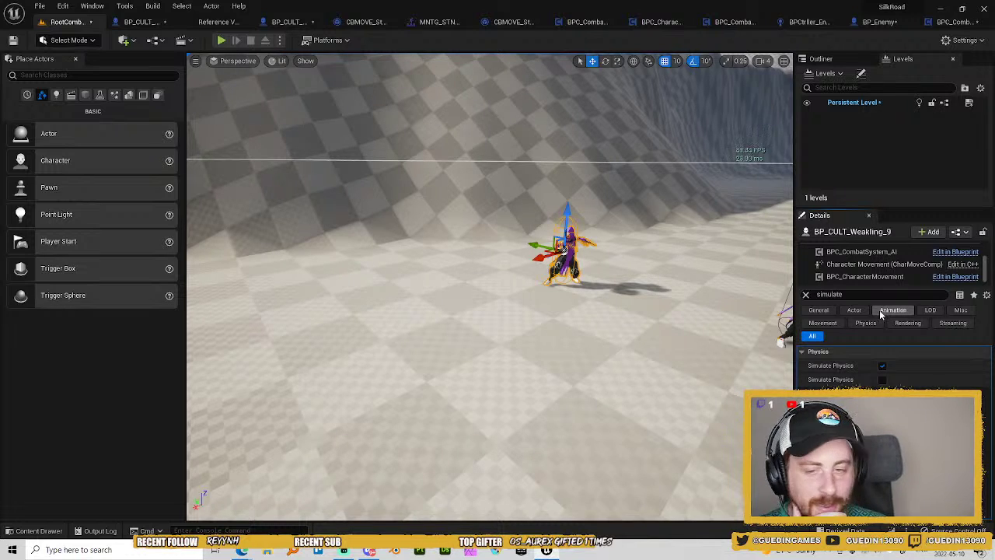
left_click_drag(588, 288, 322, 288)
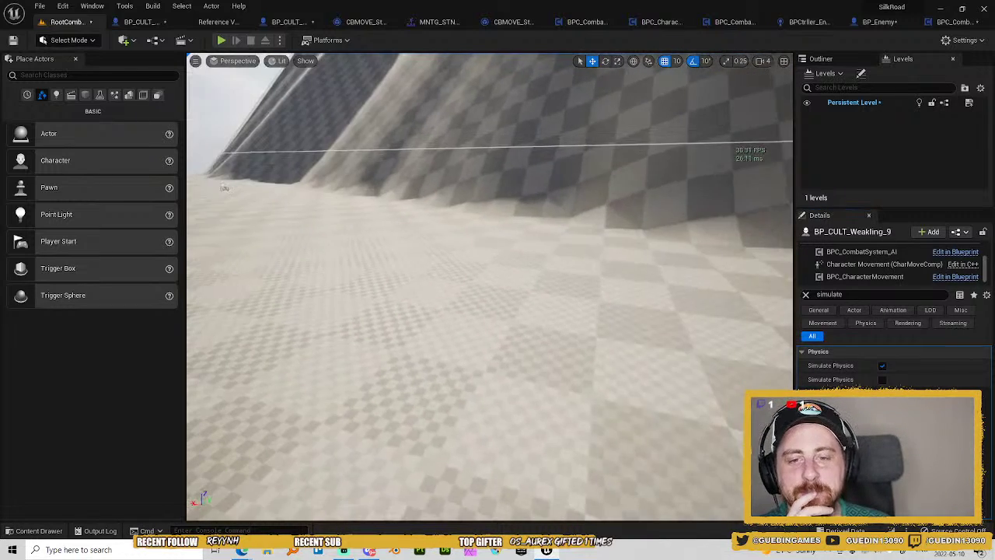
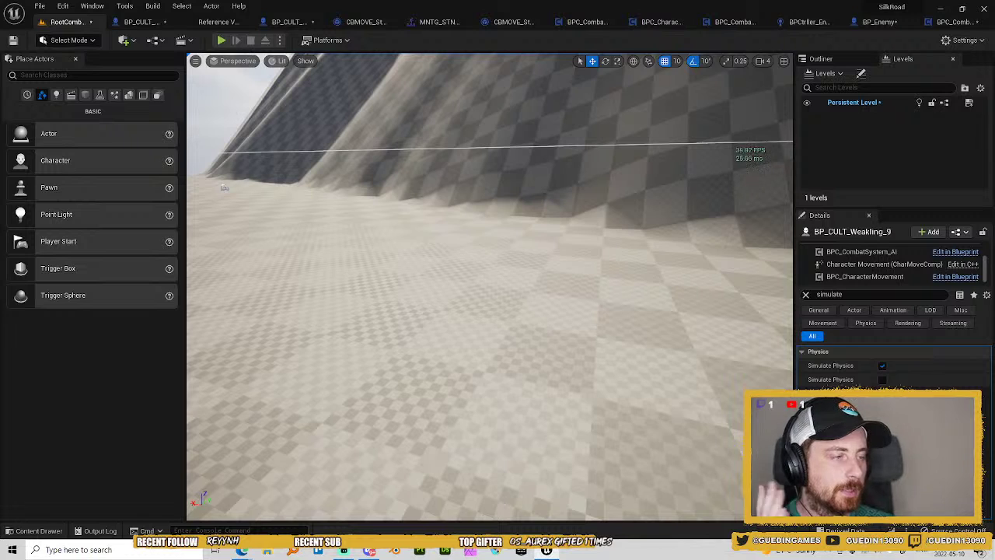
Switch to the Edge browser, search Google Images for "xmau", and open the Sword Beach illustration preview.
left_click_drag(994, 110, 525, 100)
double_click(594, 93)
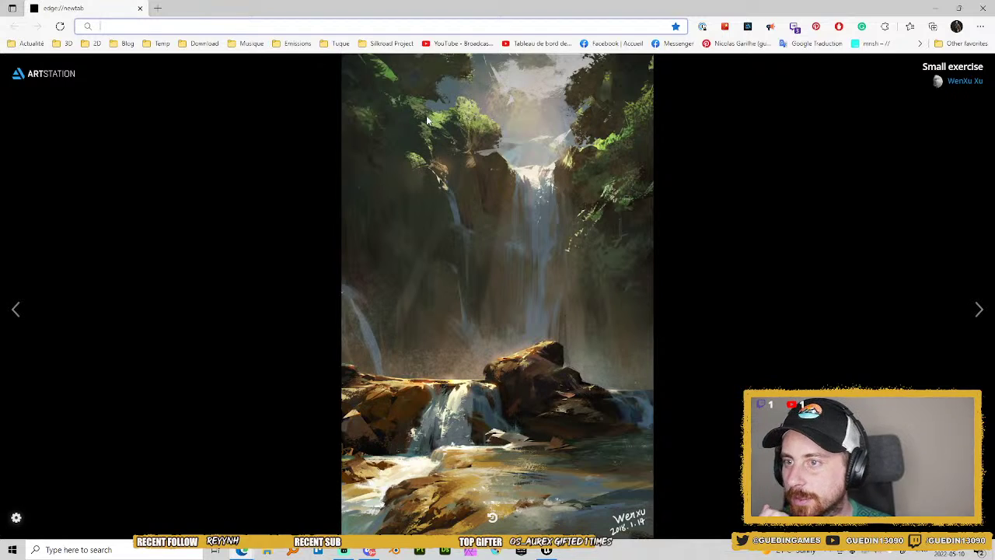
type("xmau")
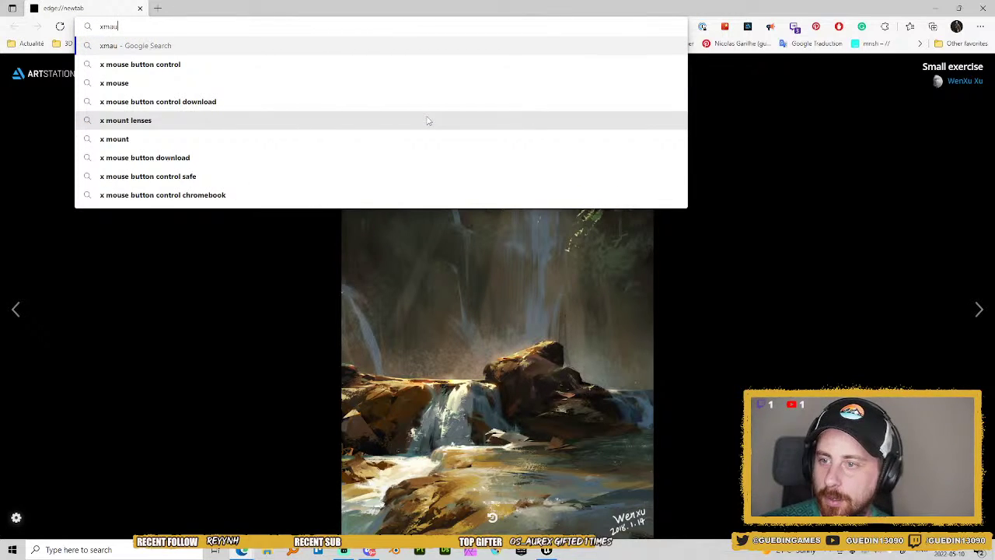
key("Return")
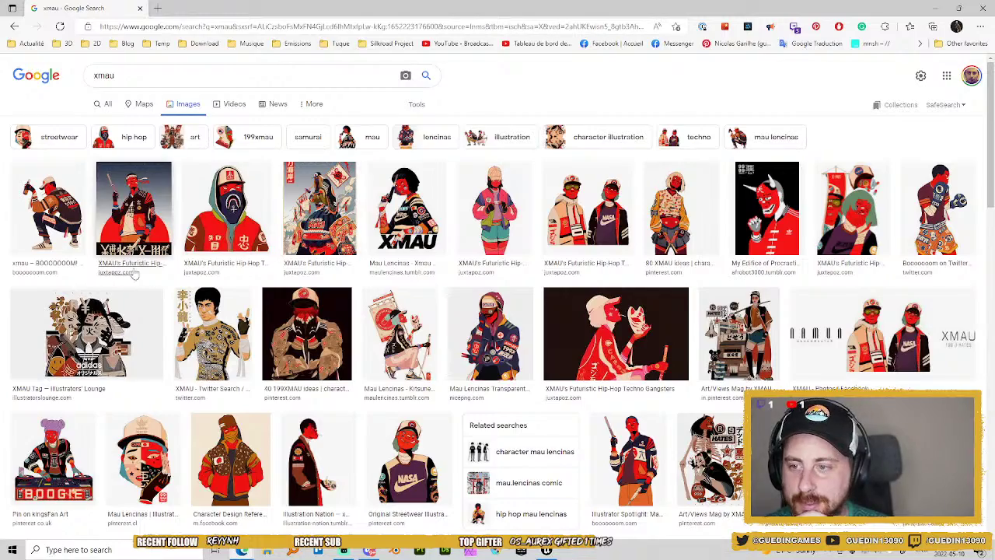
scroll(191, 311, "down", 1)
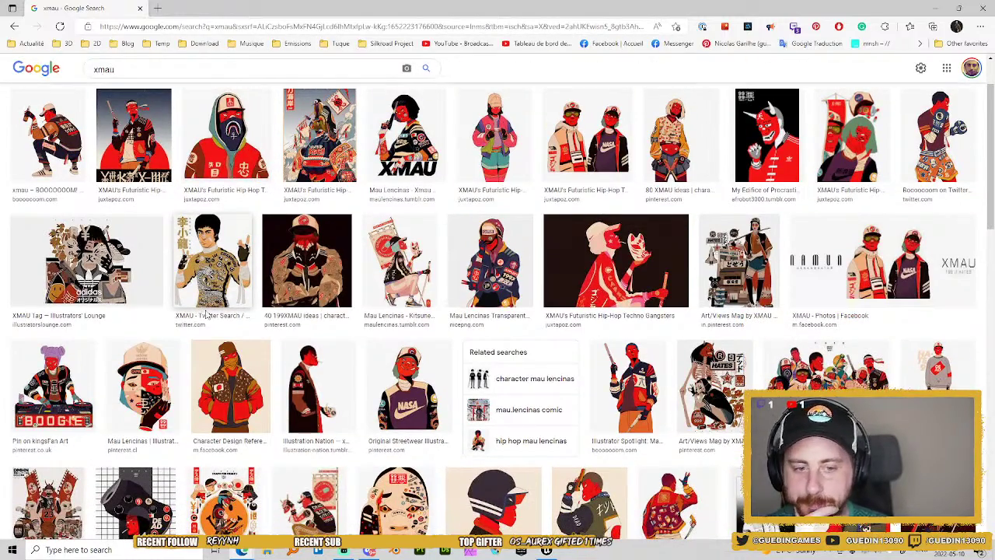
scroll(389, 327, "up", 1)
left_click(305, 223)
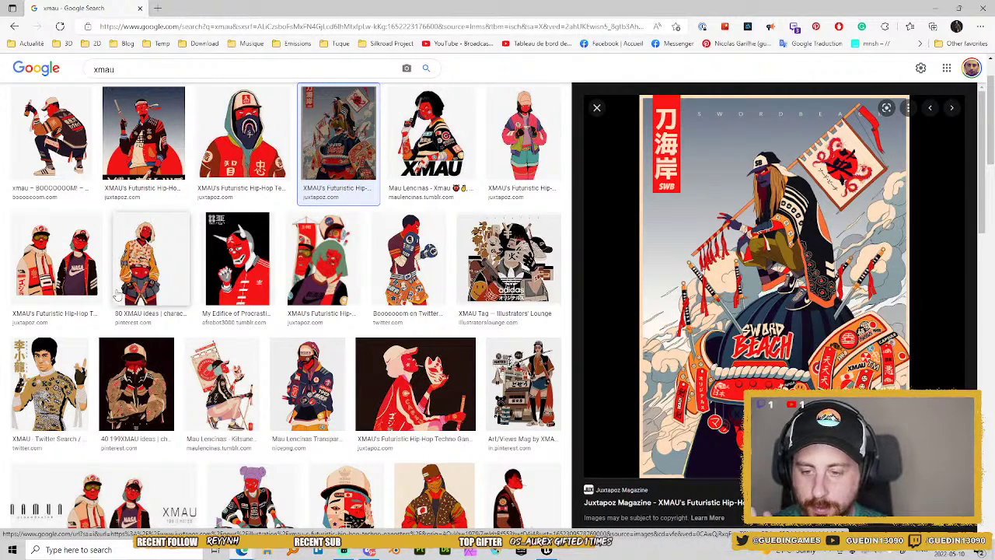
Browse the "xmau" image results and preview the "Death for Health" and DMHN samurai illustrations.
scroll(221, 380, "down", 2)
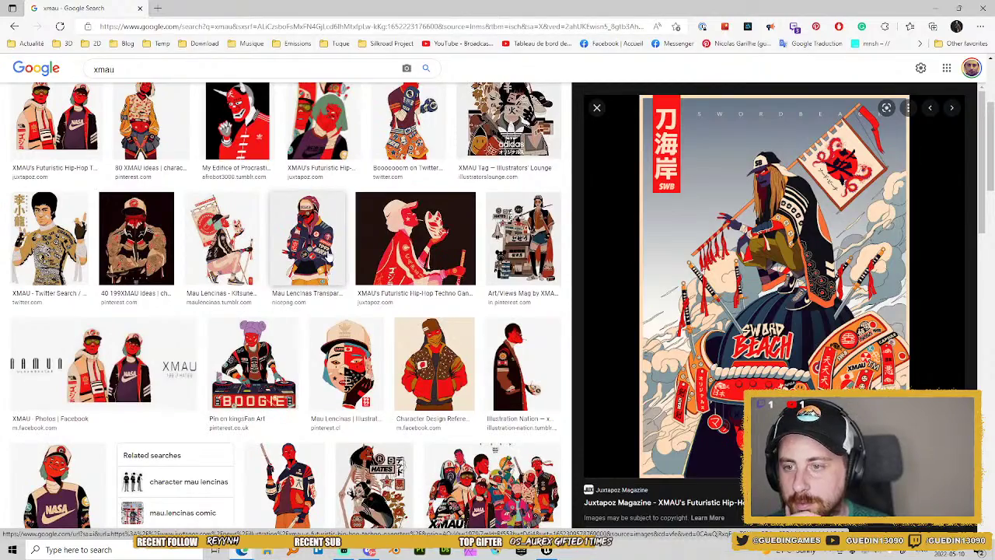
scroll(307, 233, "down", 2)
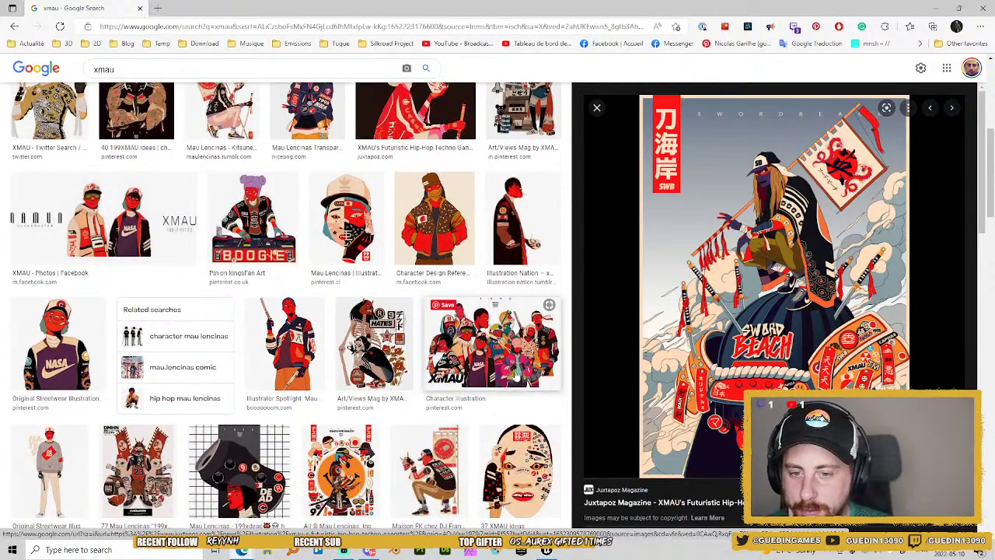
scroll(511, 375, "down", 3)
left_click(342, 257)
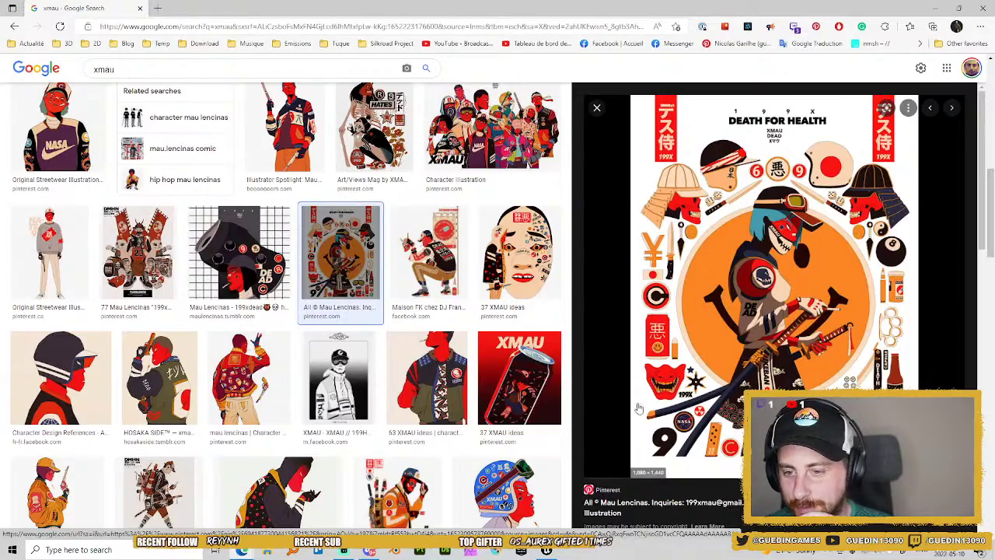
scroll(349, 342, "up", 4)
scroll(250, 365, "down", 2)
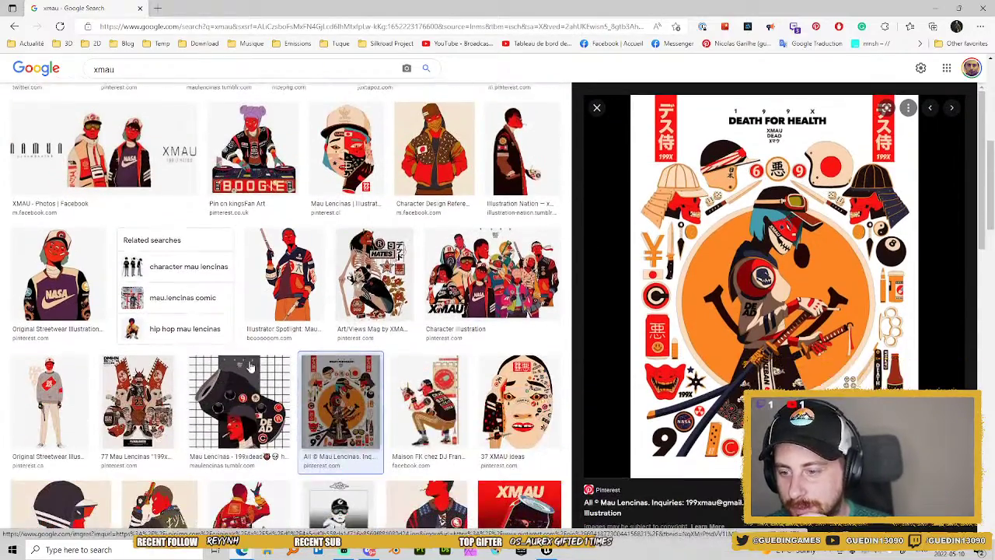
left_click(140, 396)
scroll(172, 337, "up", 4)
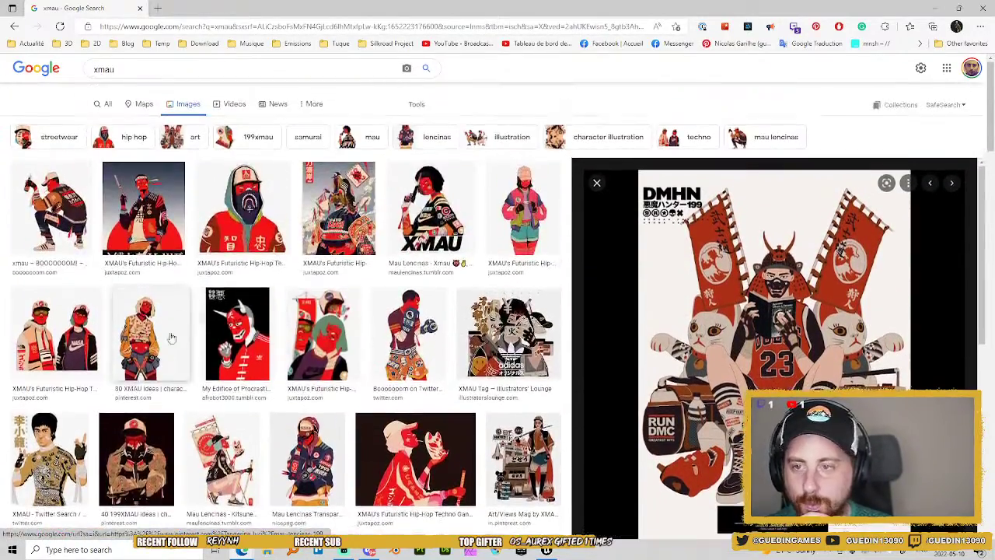
Search Google Images for "j-ros" and scan the results for the artist's illustrations.
left_click(140, 71)
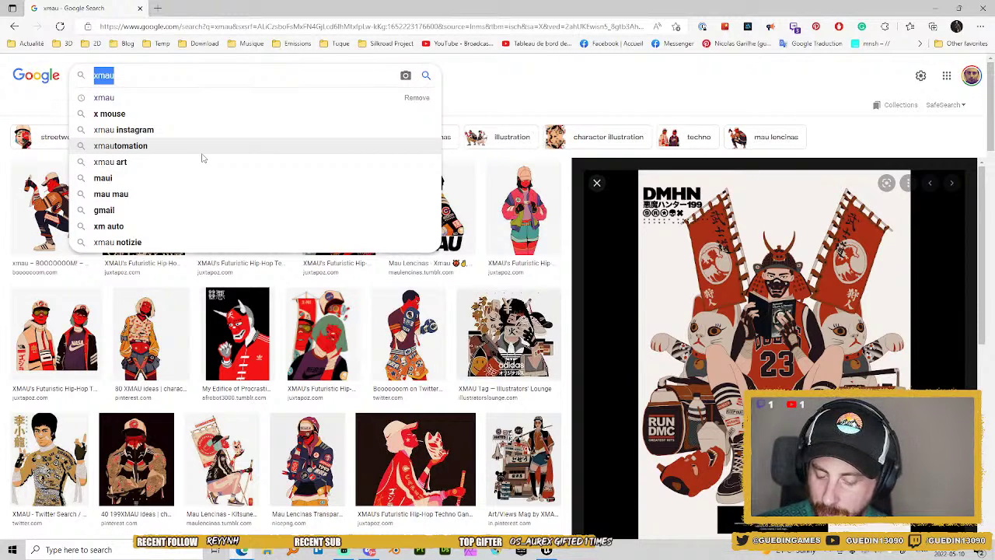
type("j-ro")
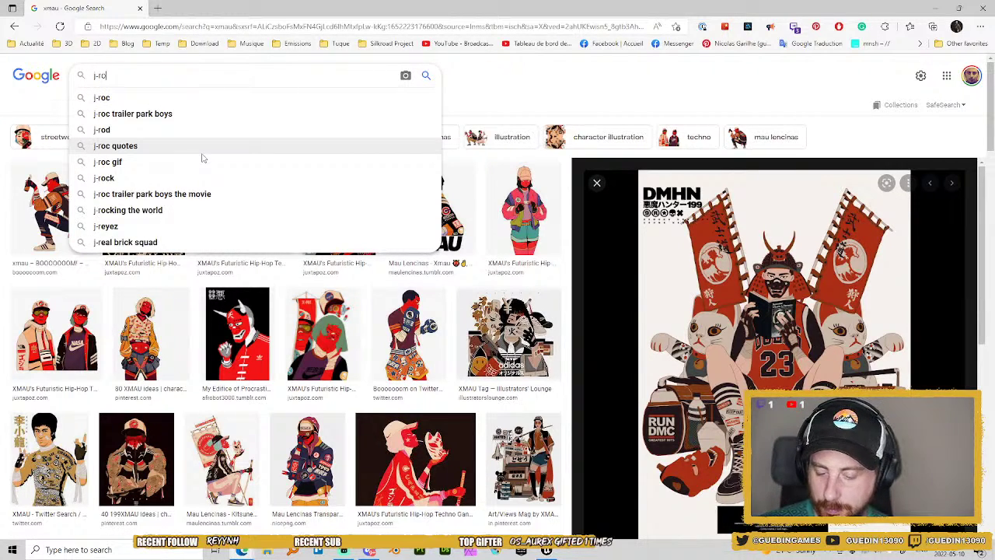
type("s")
key("Return")
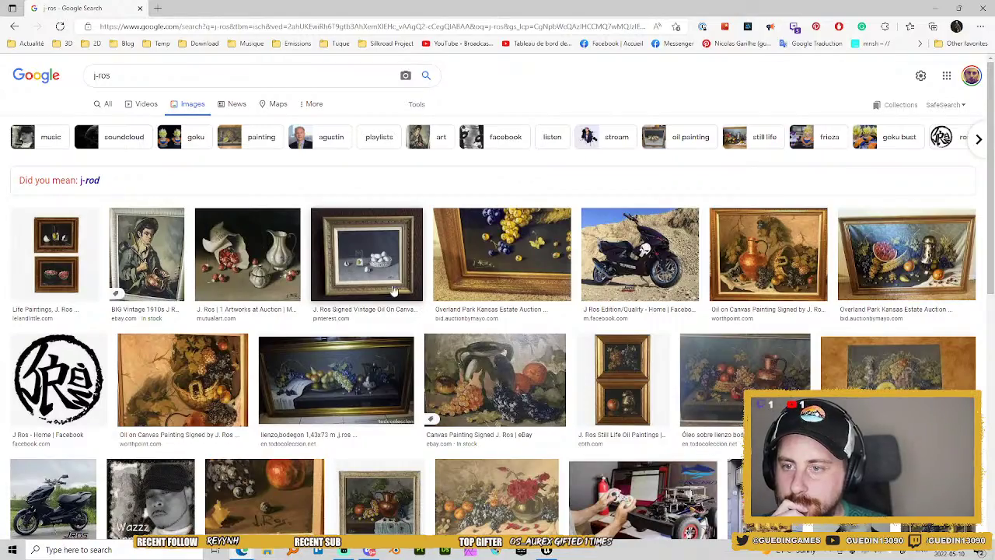
scroll(405, 254, "down", 10)
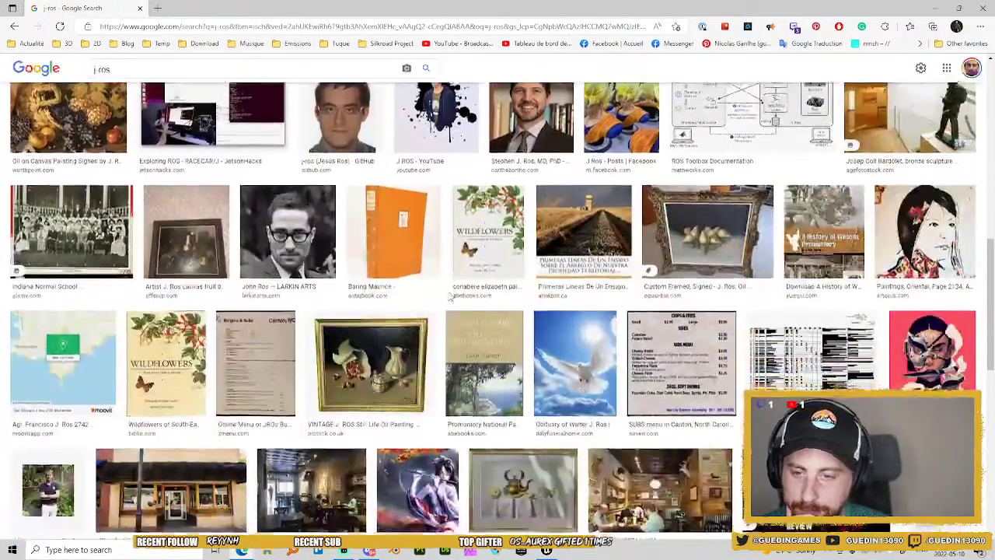
scroll(467, 280, "up", 5)
scroll(492, 303, "down", 3)
scroll(492, 302, "down", 3)
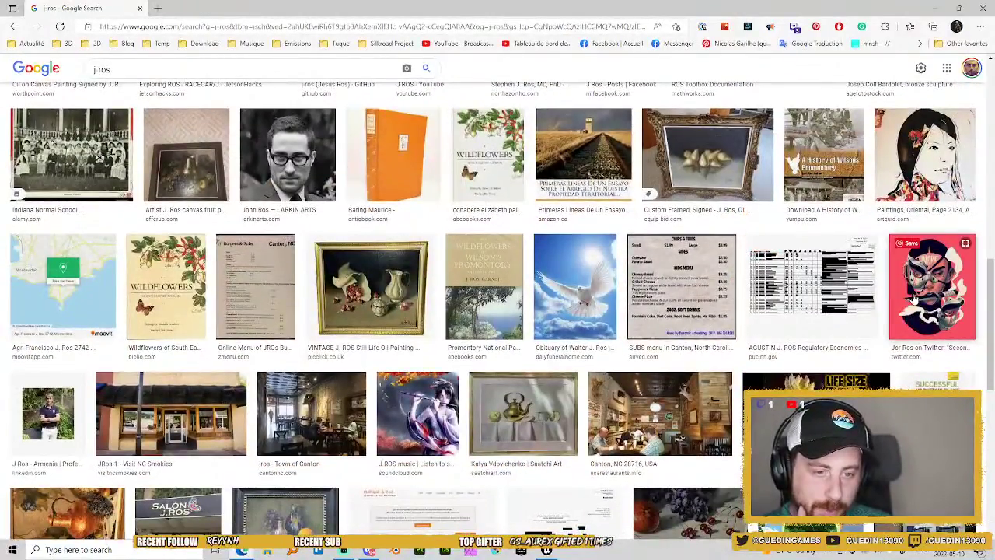
Correct the image search to "jorros", and refine it to "jor ros".
left_click(97, 69)
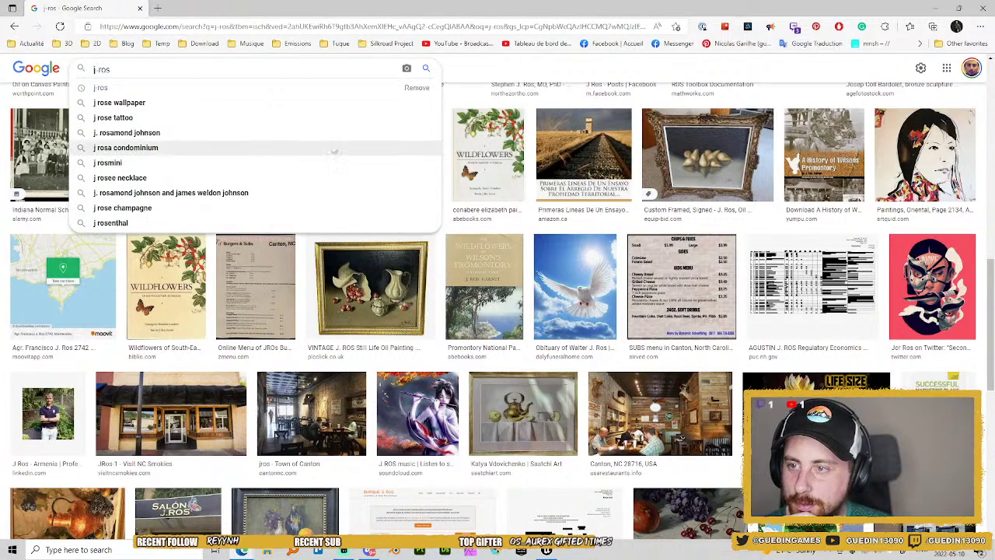
type("or")
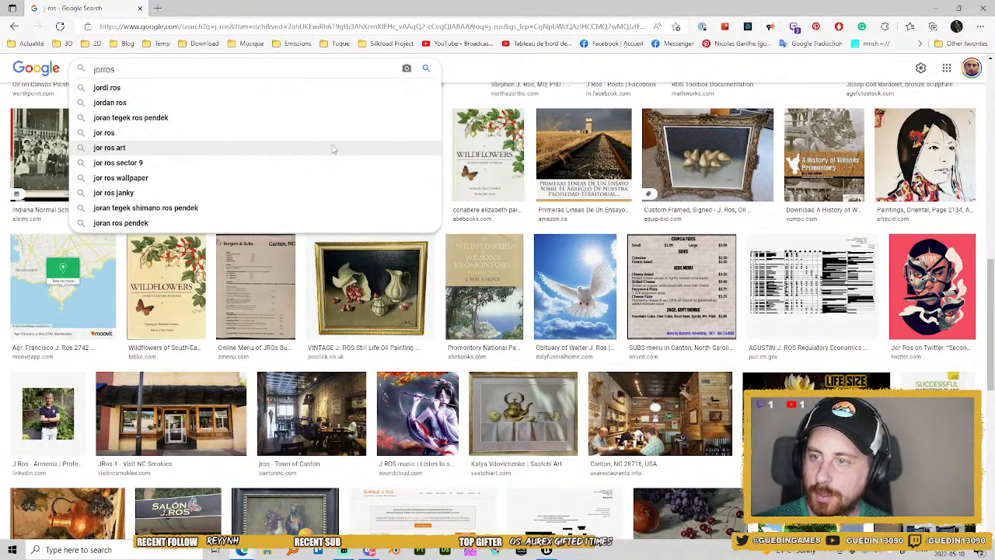
key("Return")
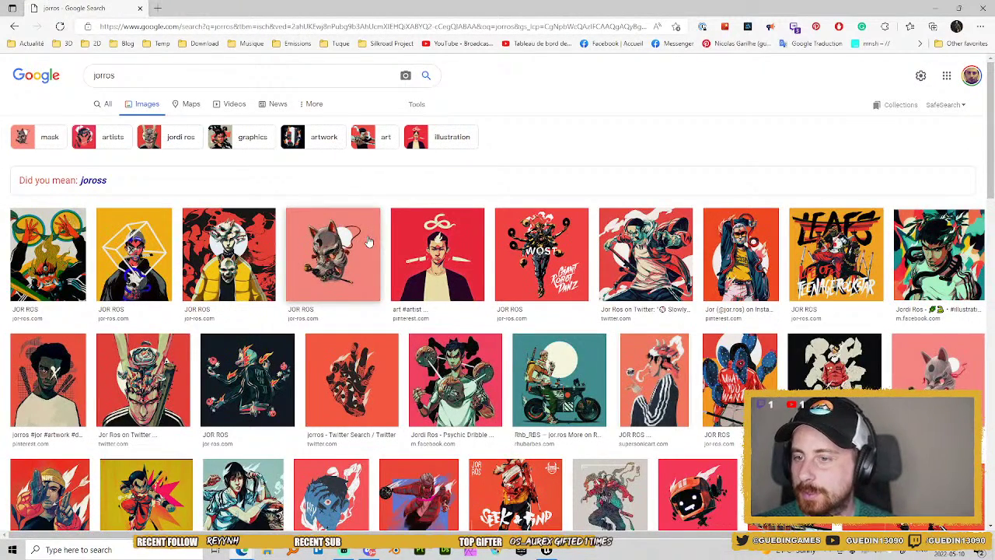
left_click(103, 75)
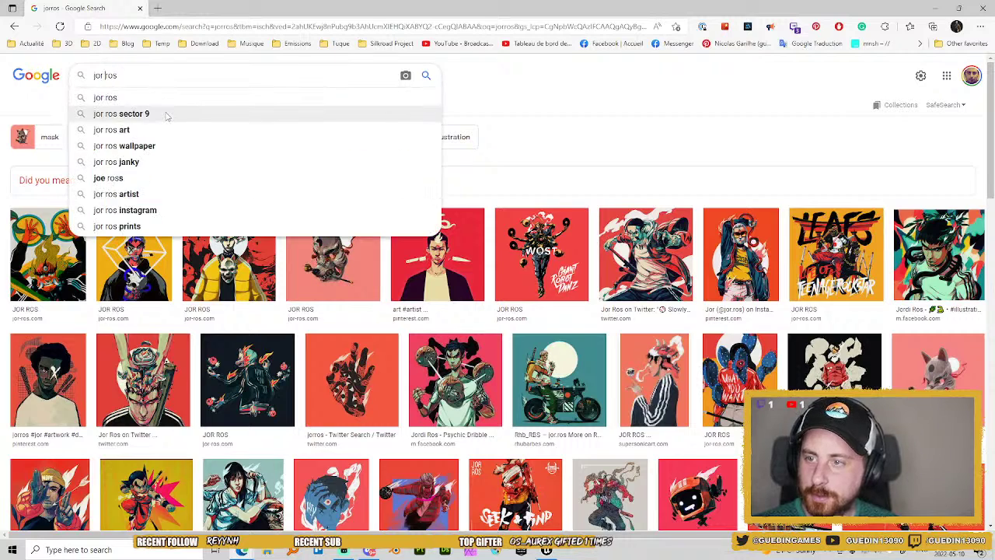
left_click(165, 75)
key("Return")
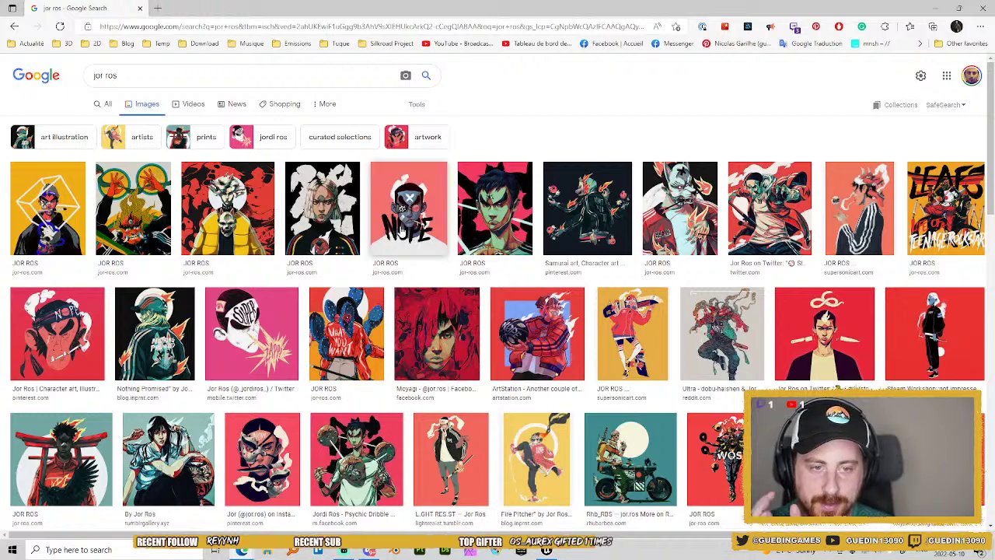
Preview the dark samurai art with the fox mask and flowers, and the Vice "Digital Drawings" samurai image.
left_click(587, 208)
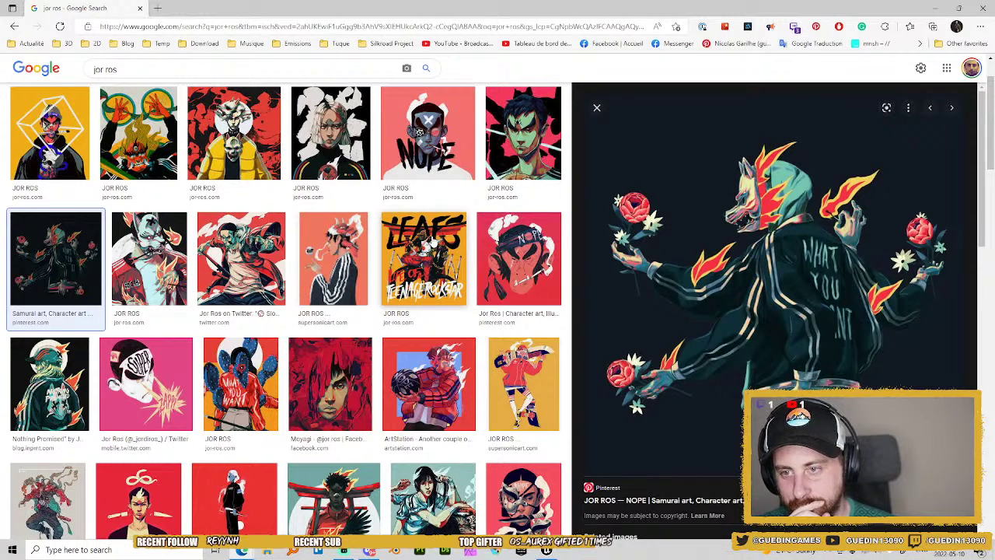
scroll(431, 243, "down", 3)
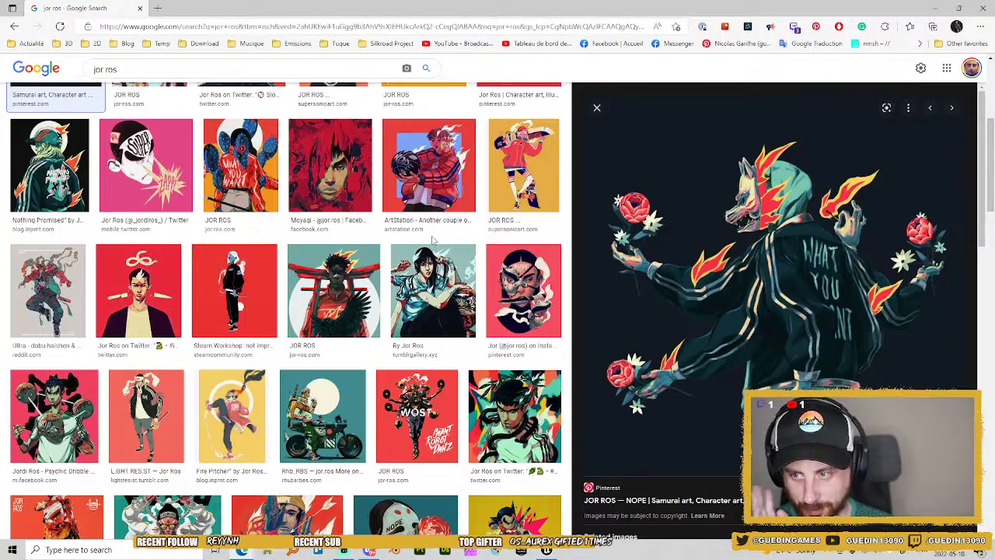
scroll(432, 241, "down", 6)
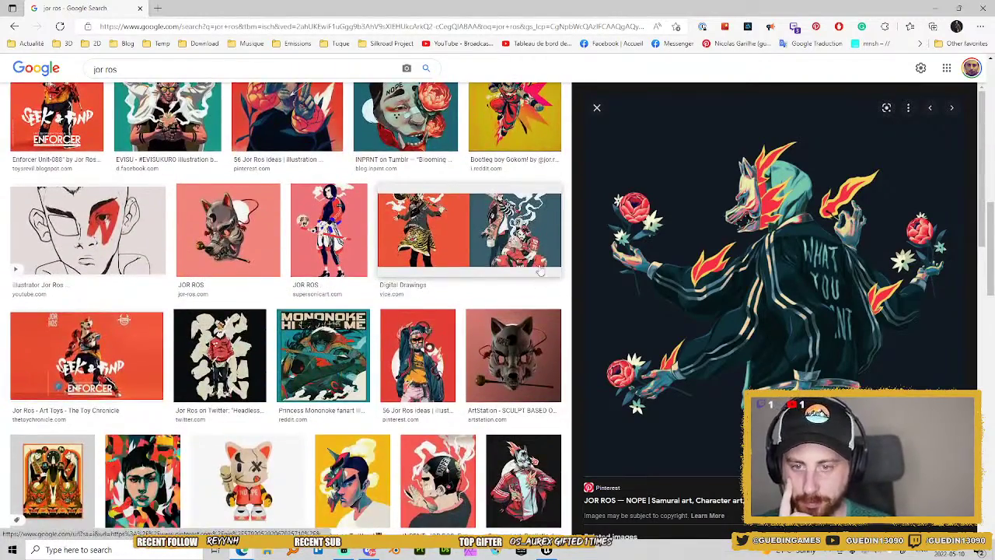
left_click(540, 270)
scroll(541, 269, "up", 3)
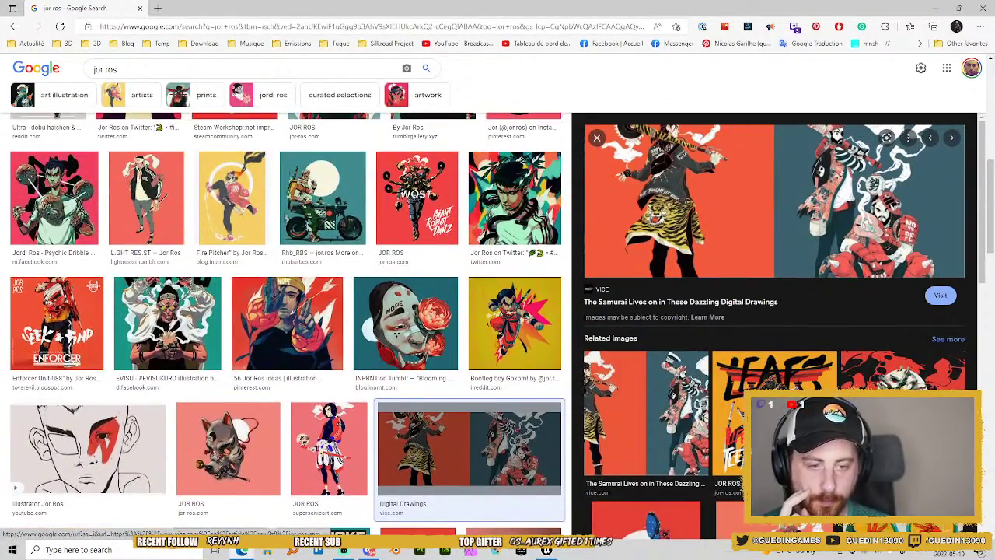
scroll(264, 318, "down", 3)
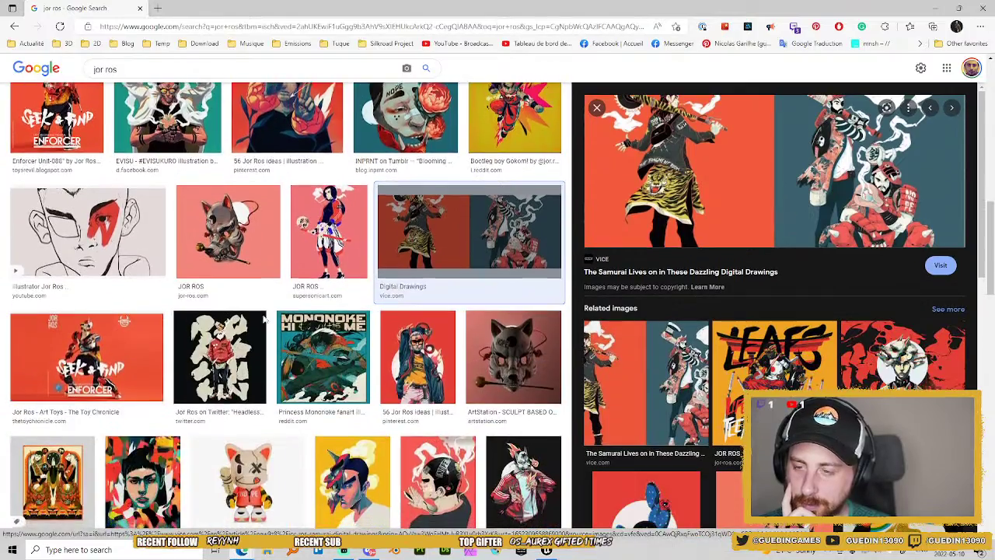
Examine the remaining "jor ros" image results for character, mask and toy design references.
scroll(373, 314, "down", 3)
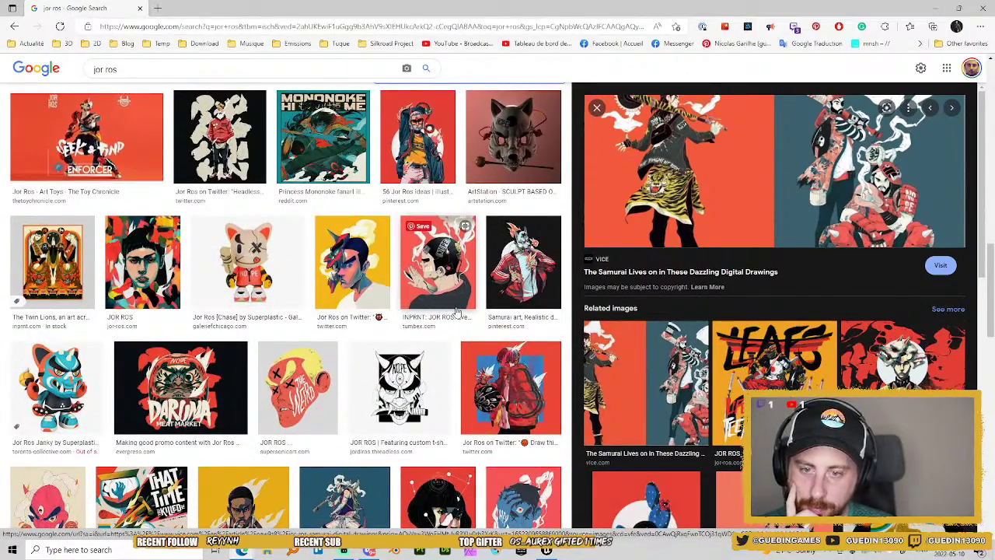
scroll(457, 311, "down", 3)
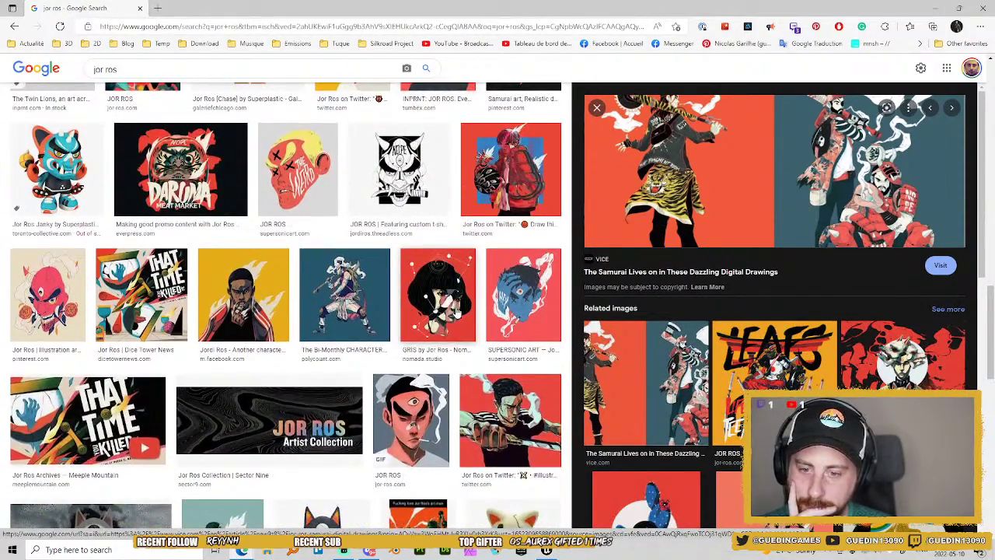
scroll(457, 311, "down", 5)
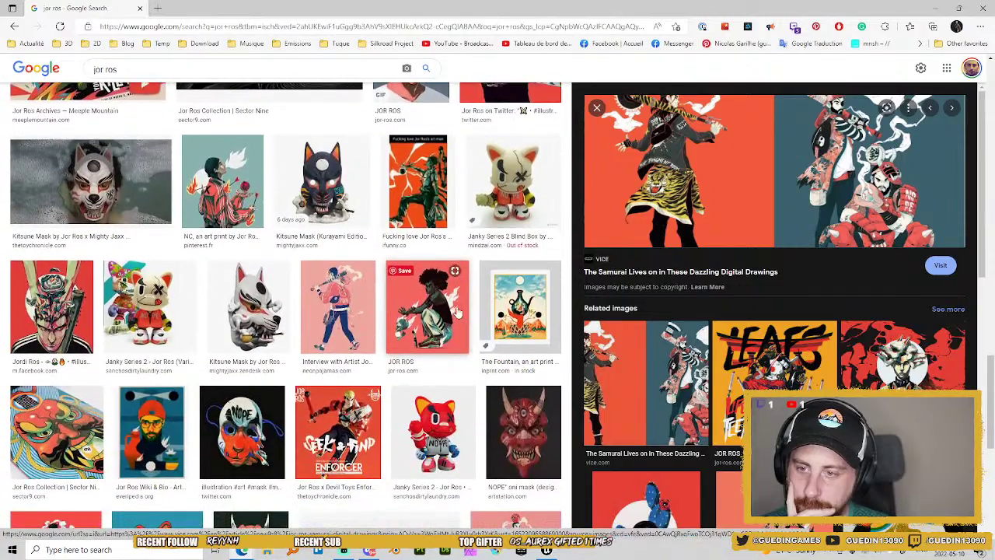
scroll(457, 311, "down", 4)
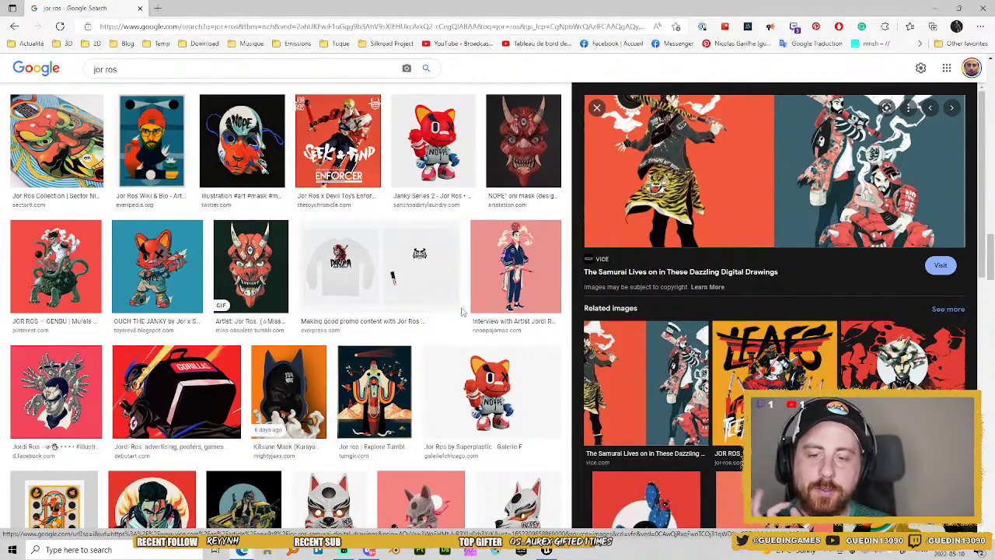
scroll(466, 312, "down", 4)
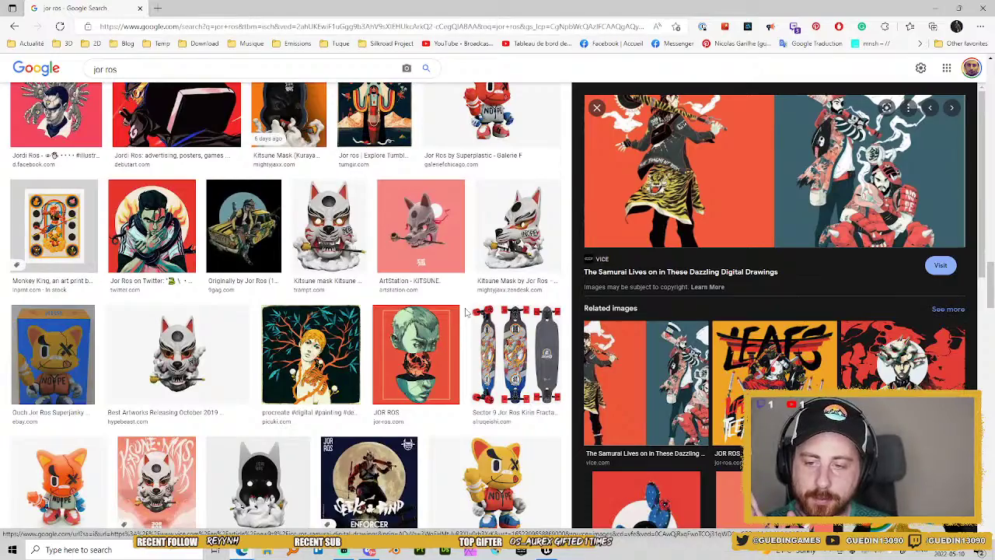
scroll(466, 312, "up", 4)
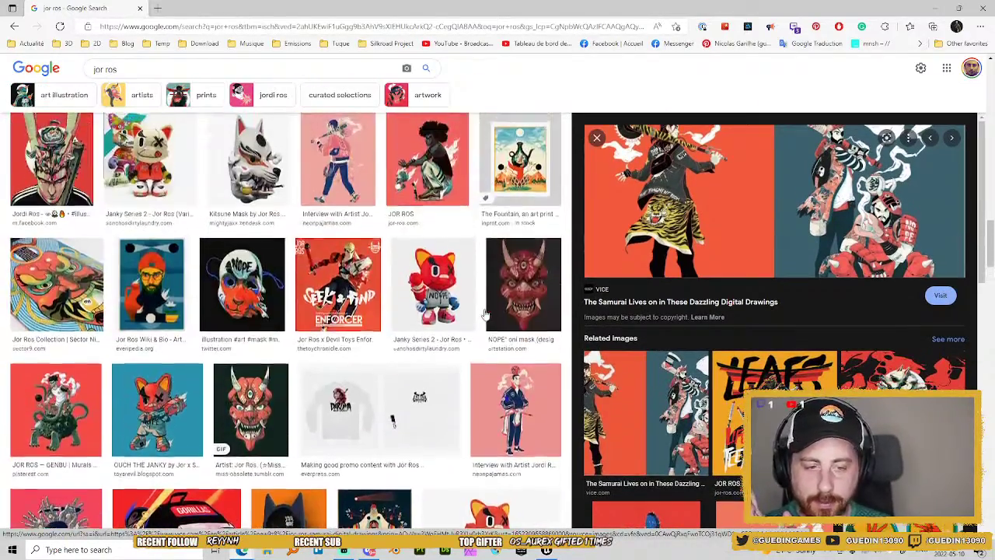
scroll(483, 313, "down", 5)
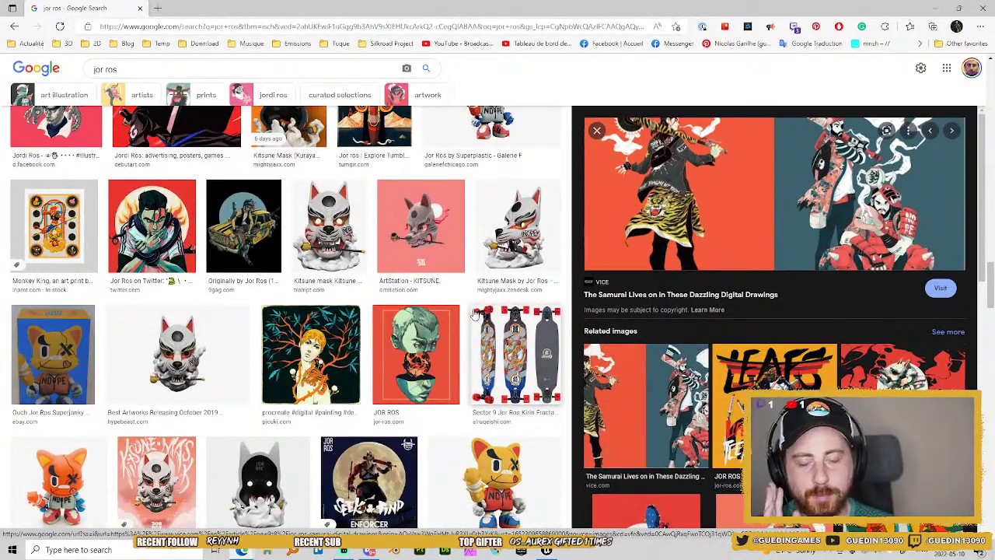
scroll(476, 313, "down", 10)
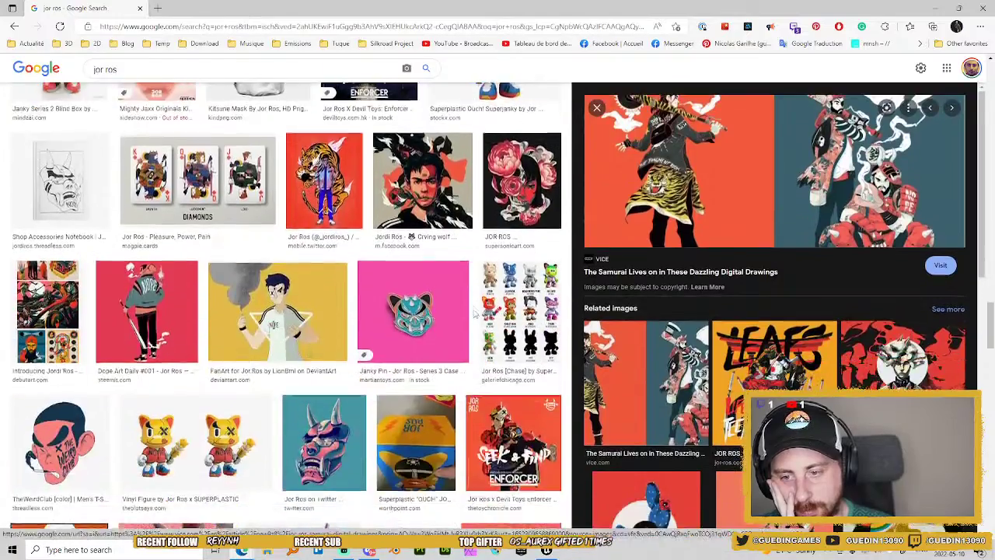
scroll(475, 313, "down", 5)
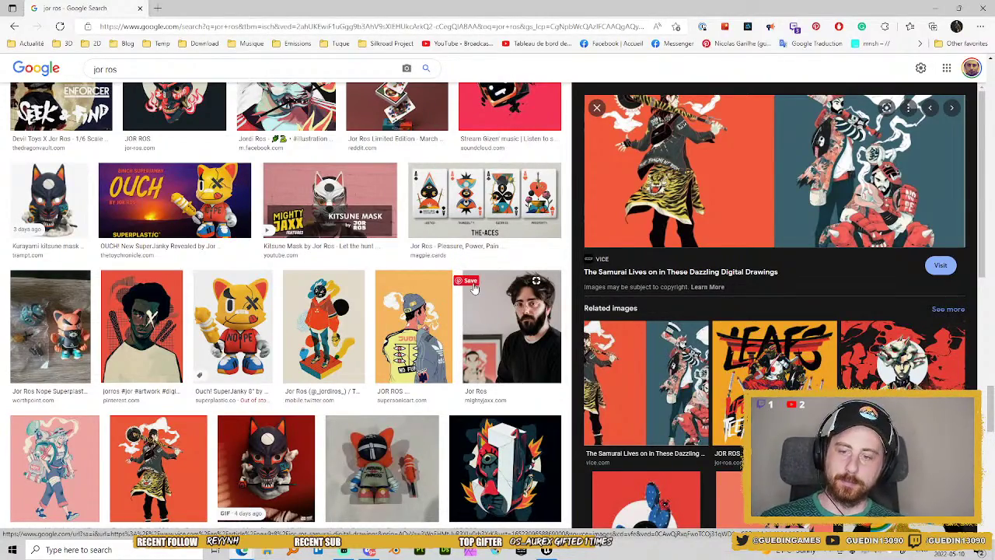
scroll(477, 288, "down", 10)
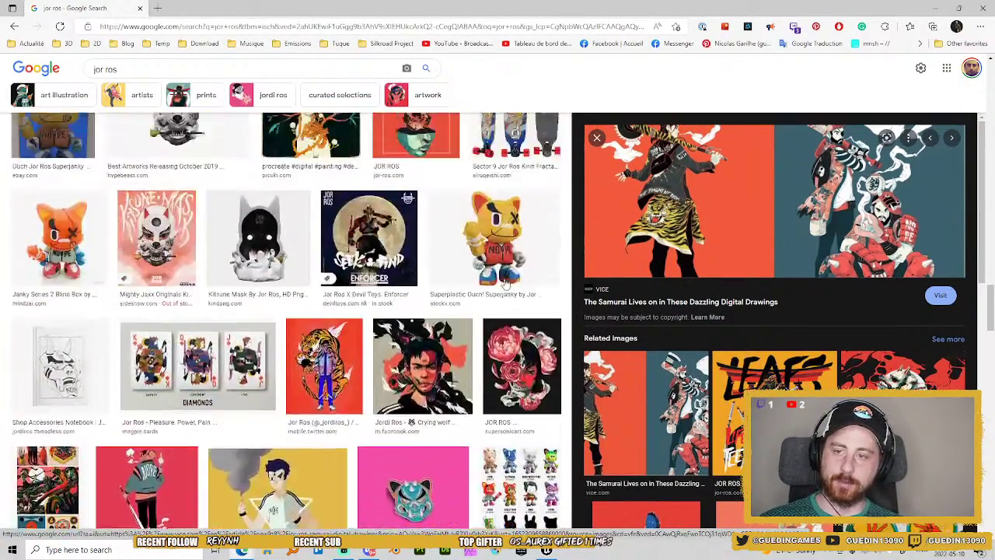
scroll(505, 284, "down", 10)
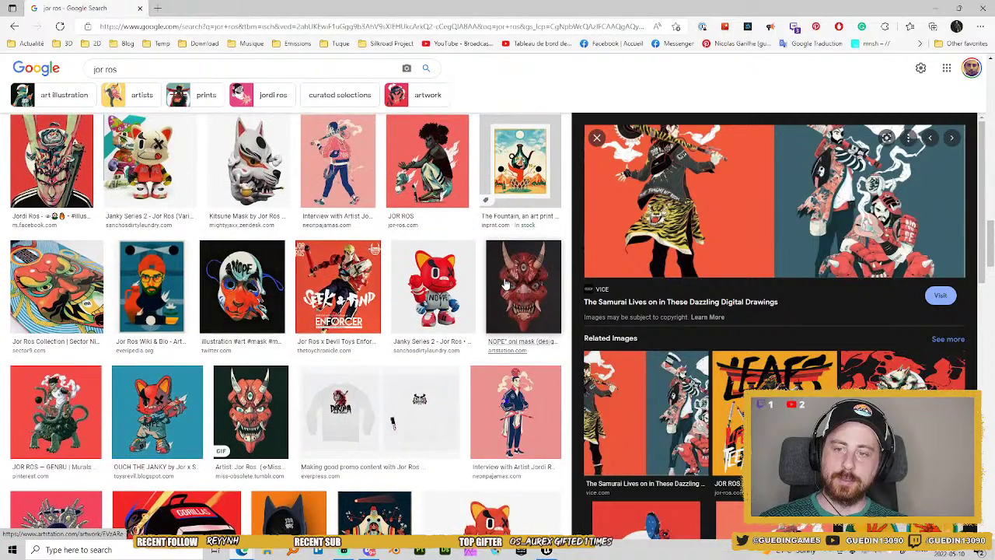
Switch back to the RootCombatZones level in Unreal Editor and focus the viewport on BP_CULT_Weakling_9.
scroll(506, 284, "up", 2)
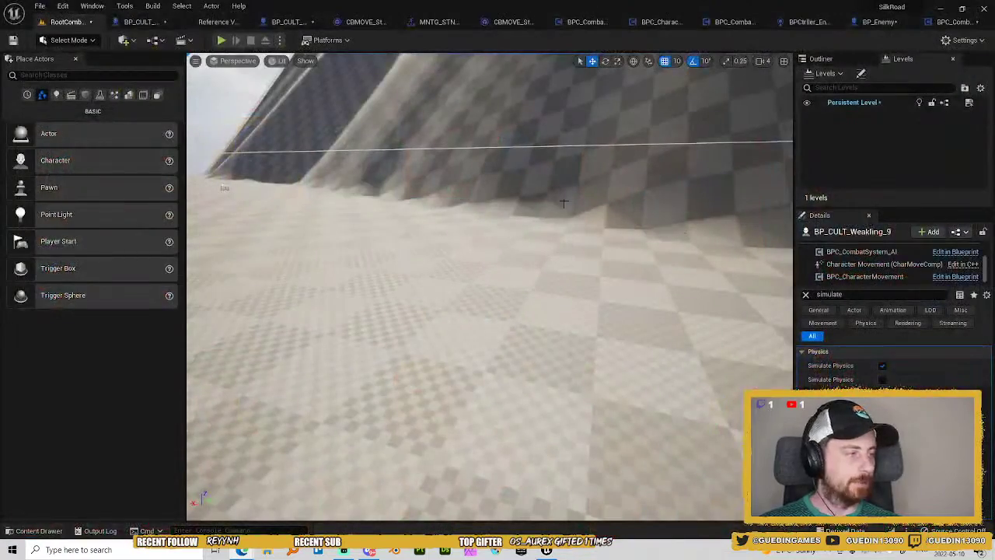
key("f")
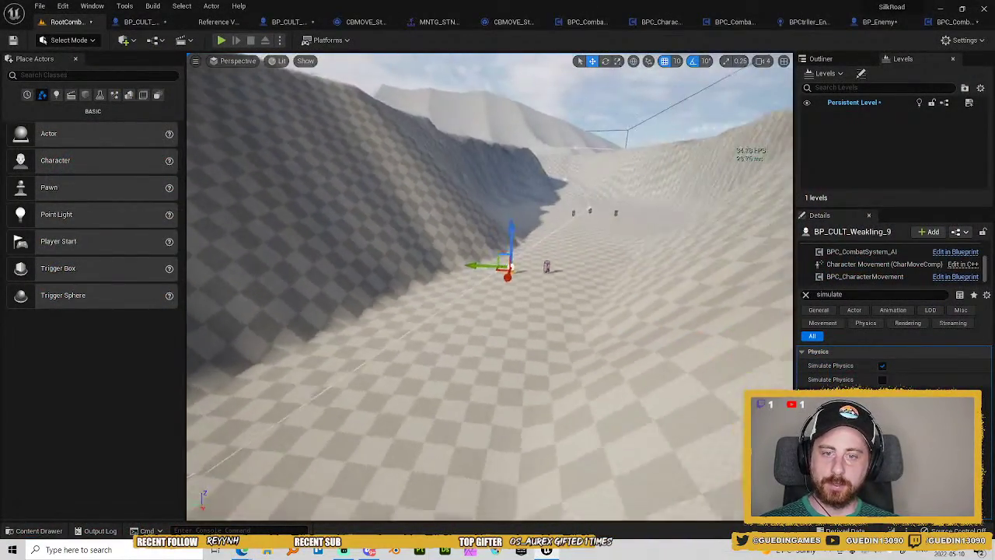
Select the nearer purple-robed weakling enemy in the level and examine it from several distances.
key("Escape")
key("w")
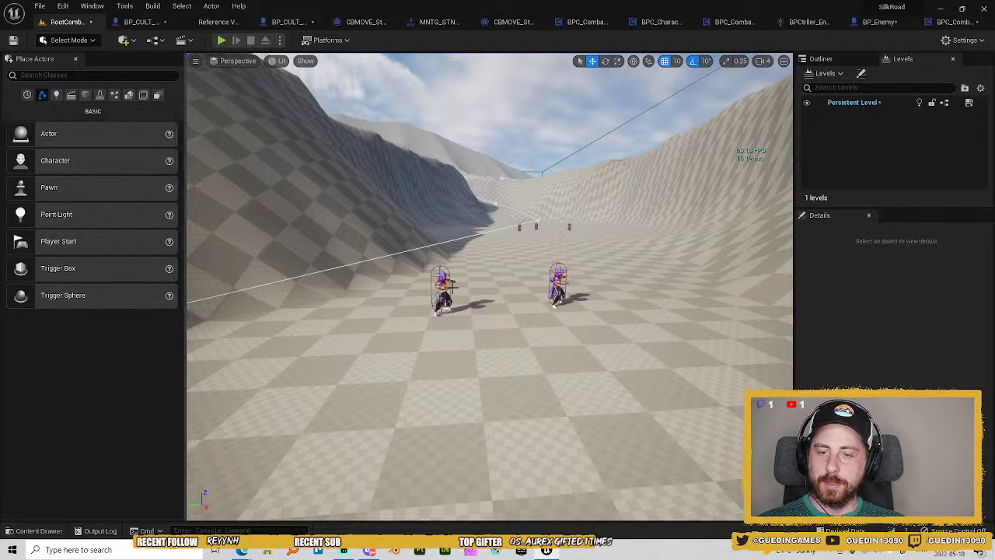
left_click(449, 278)
scroll(448, 279, "up", 4)
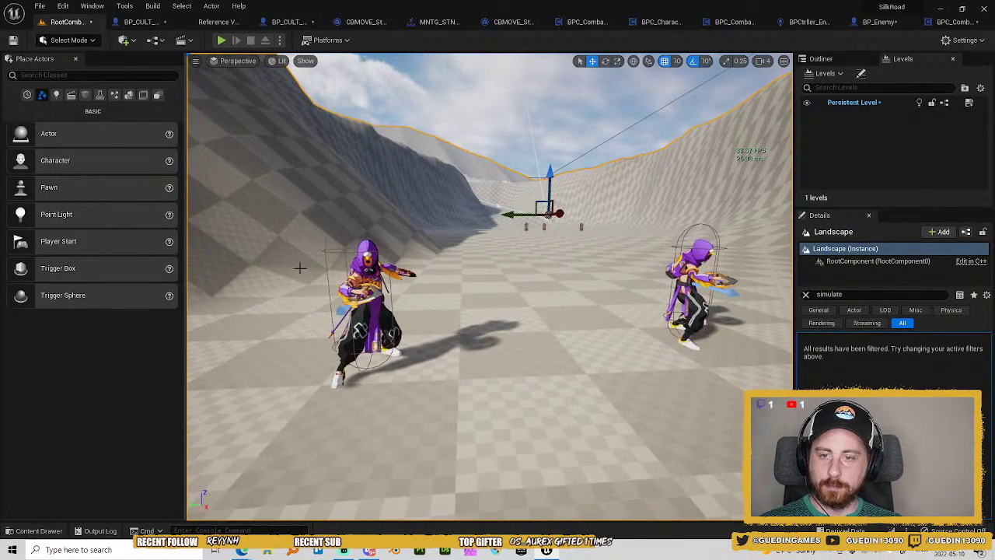
left_click(368, 255)
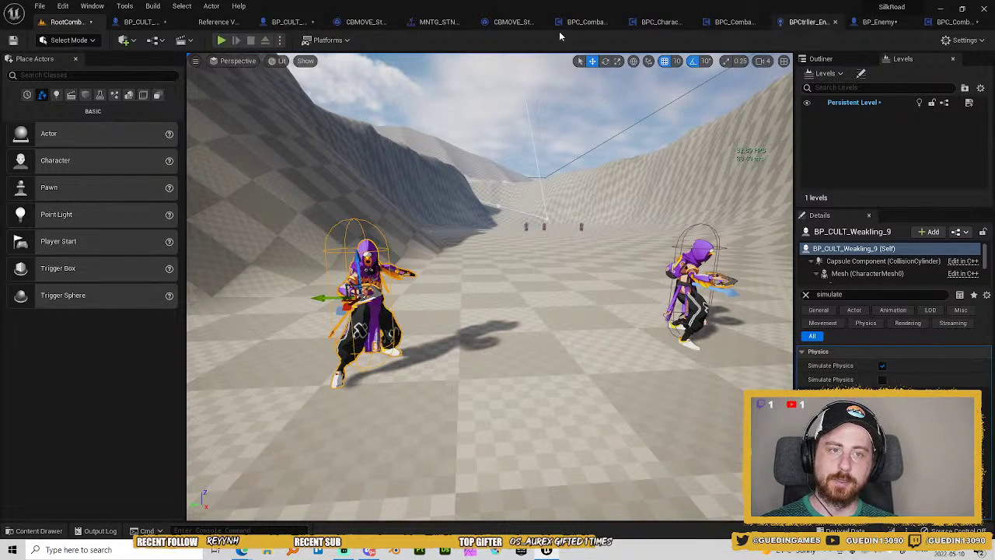
left_click_drag(486, 219, 500, 221)
key("s")
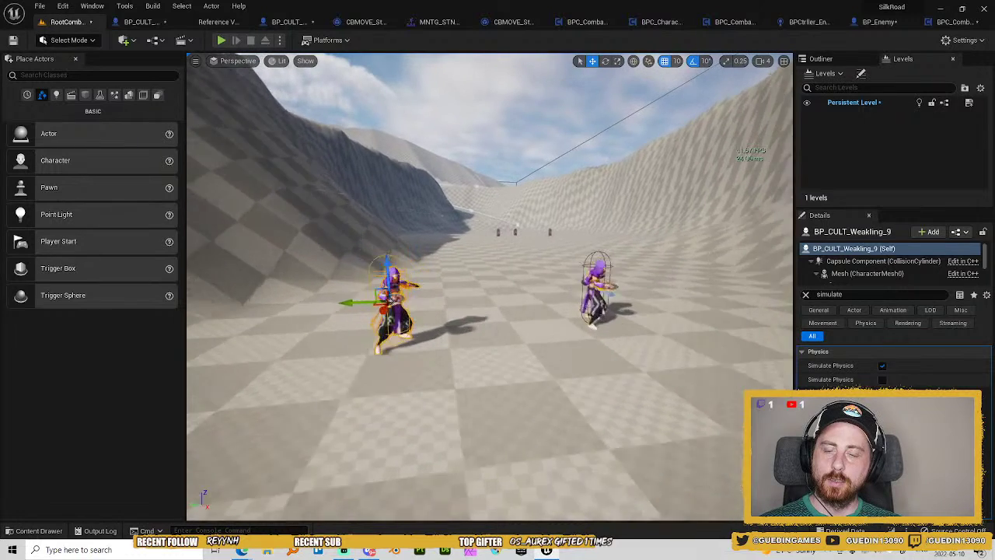
key("w")
key("s")
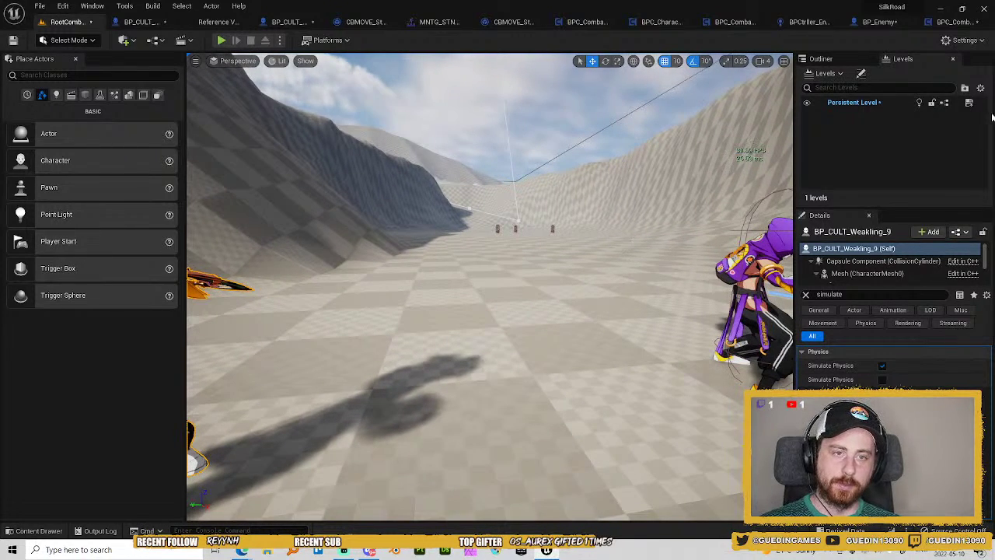
Review the BP_Enemy mesh settings and the BPC_CombatSystem_AI event and Get Character graphs.
left_click(861, 22)
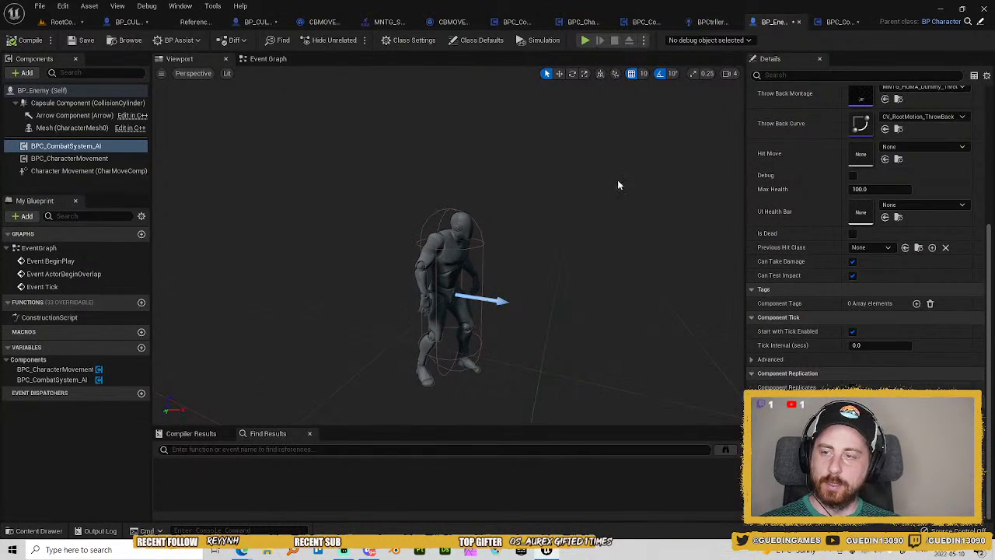
left_click(91, 128)
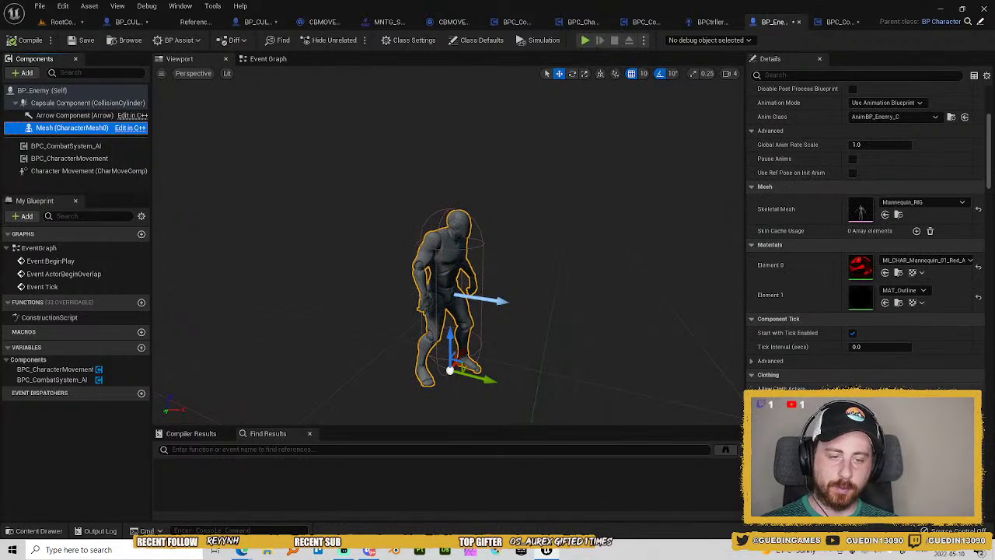
scroll(865, 237, "down", 2)
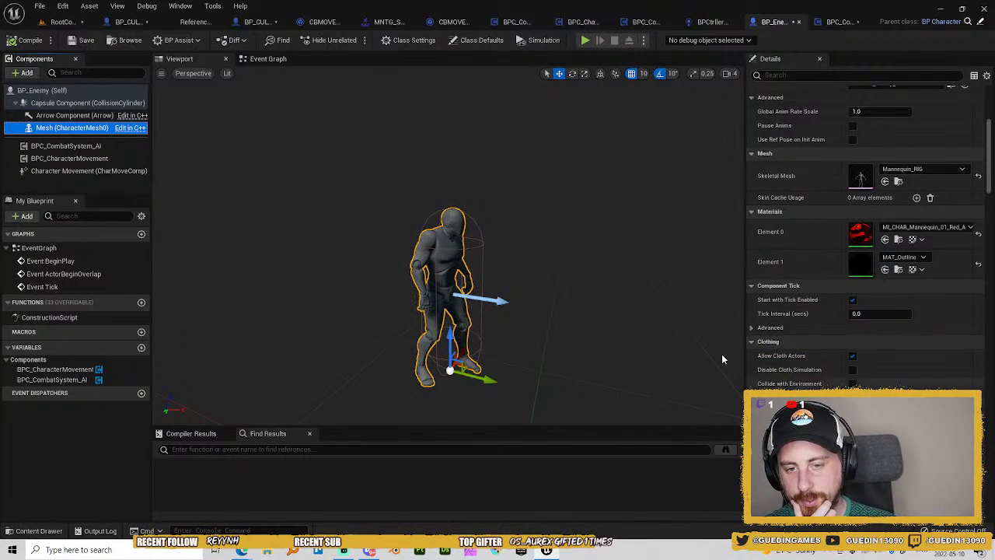
scroll(850, 356, "down", 2)
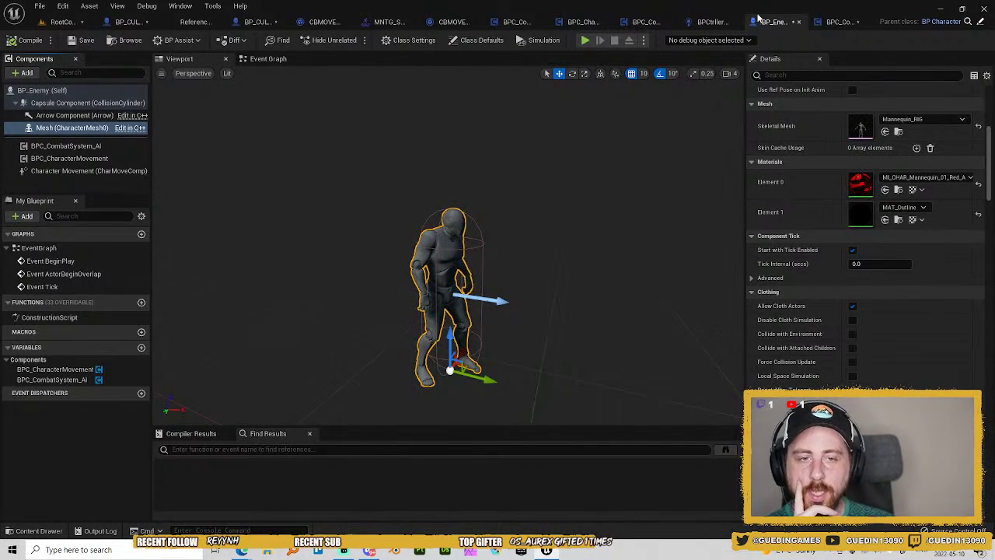
left_click(834, 24)
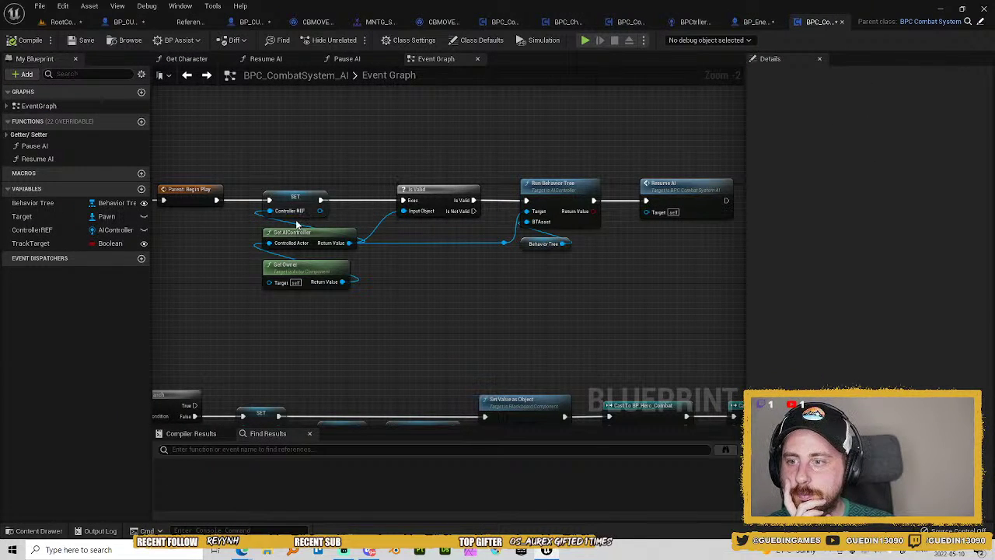
left_click(174, 61)
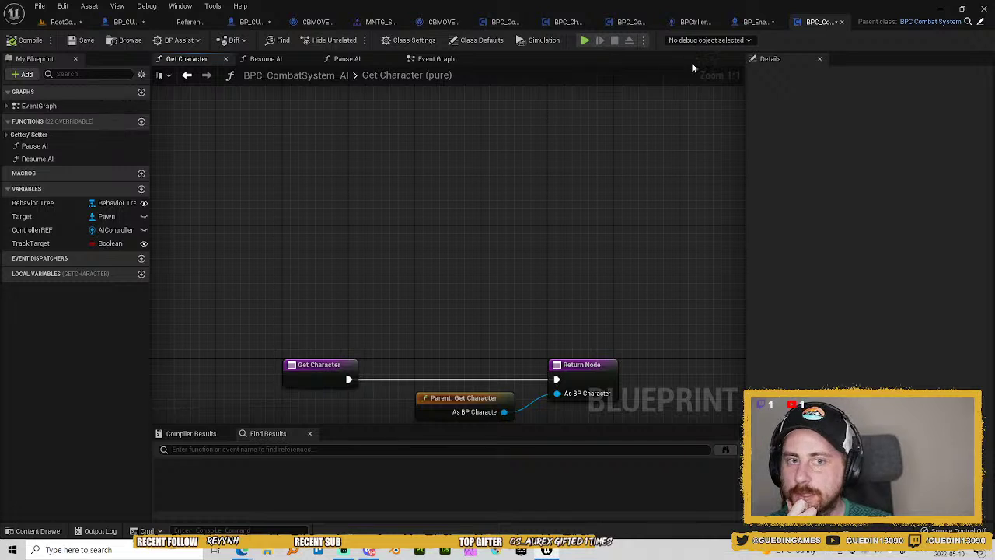
left_click(579, 20)
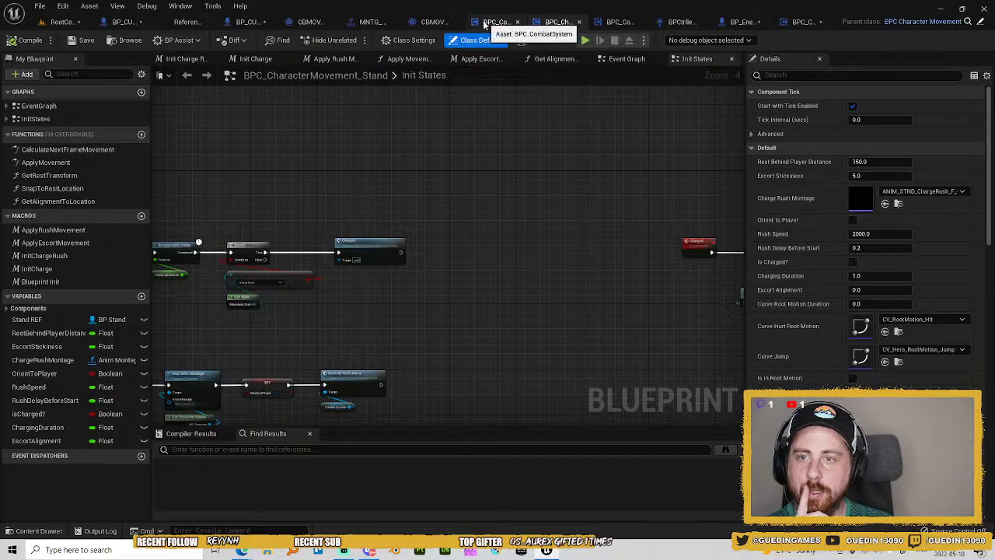
Review the Character Movement component settings in the BP_CULT_Weakling_01 blueprint.
left_click(262, 25)
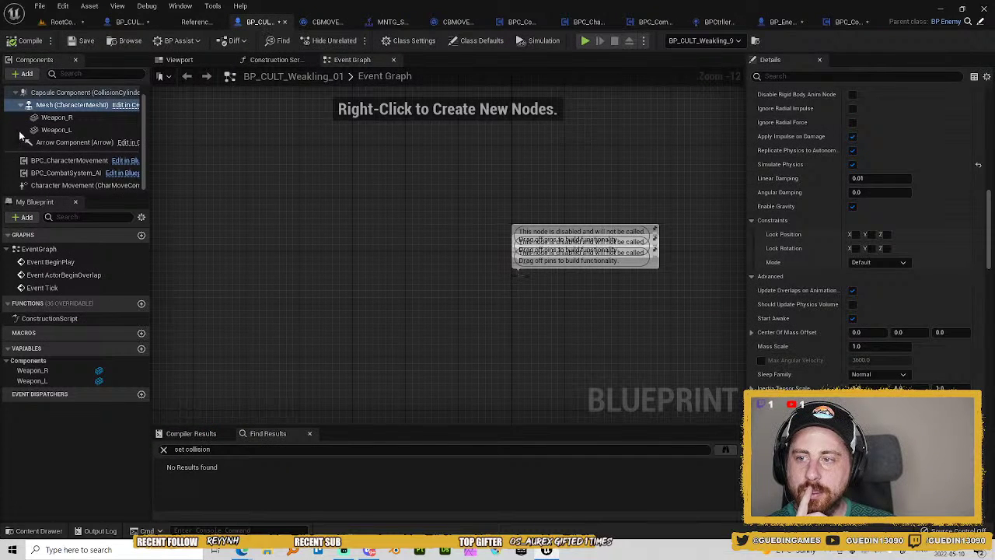
left_click(45, 185)
scroll(808, 375, "up", 10)
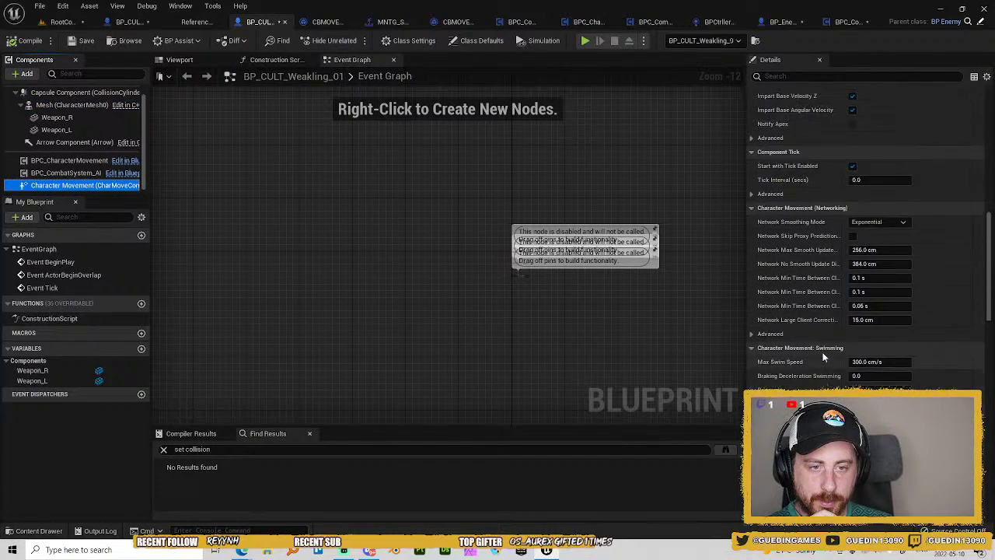
scroll(833, 357, "up", 2)
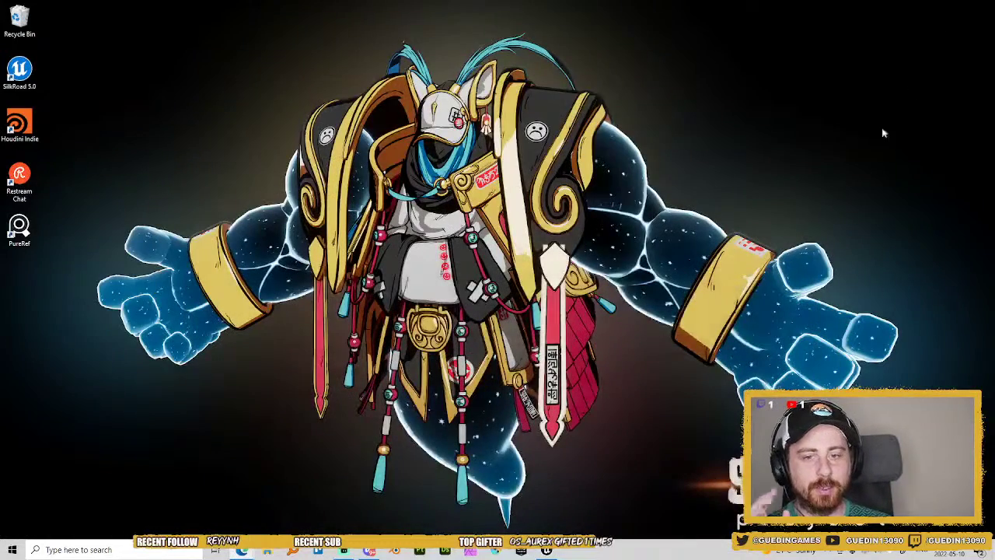
left_click(939, 7)
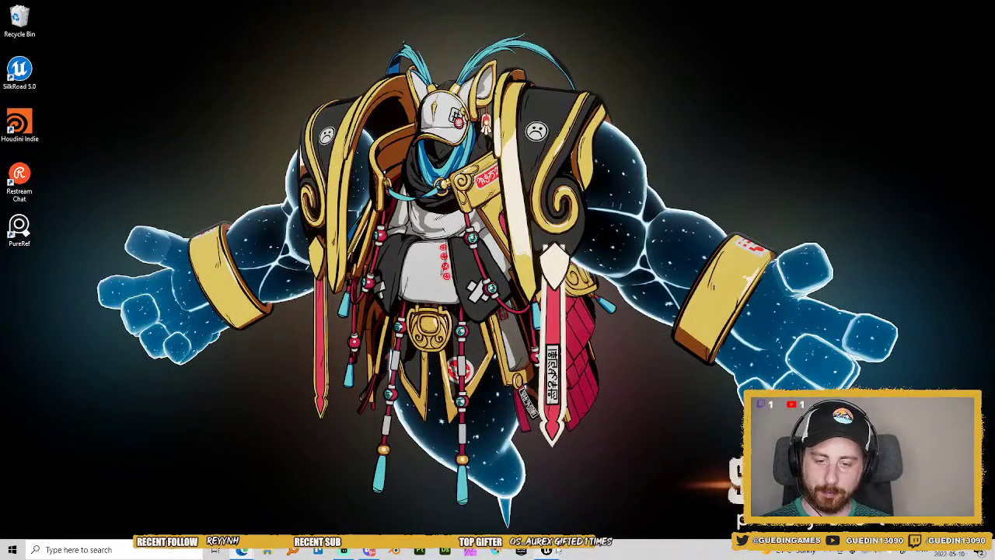
left_click(546, 551)
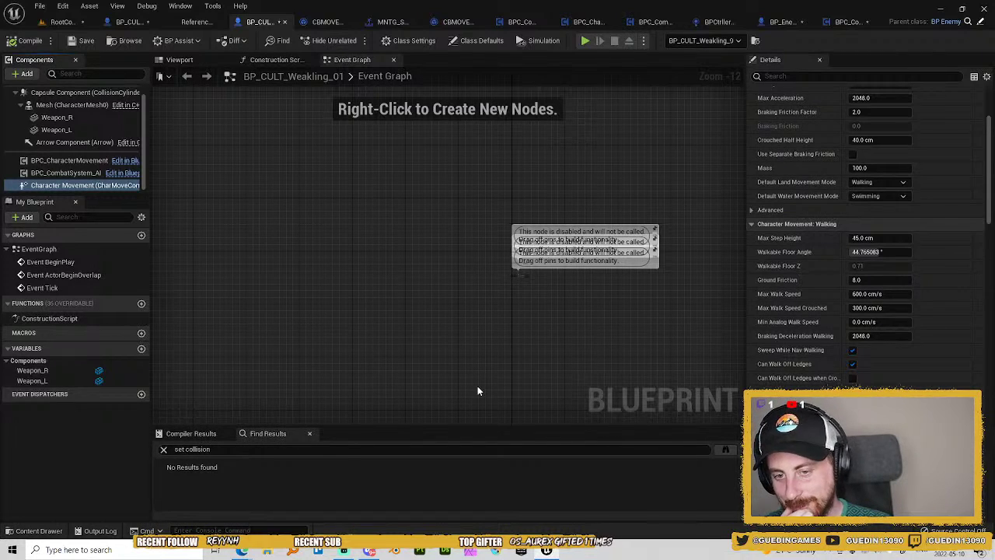
Examine the weakling's event graph nodes and its walking and jumping/falling movement settings.
left_click(607, 330)
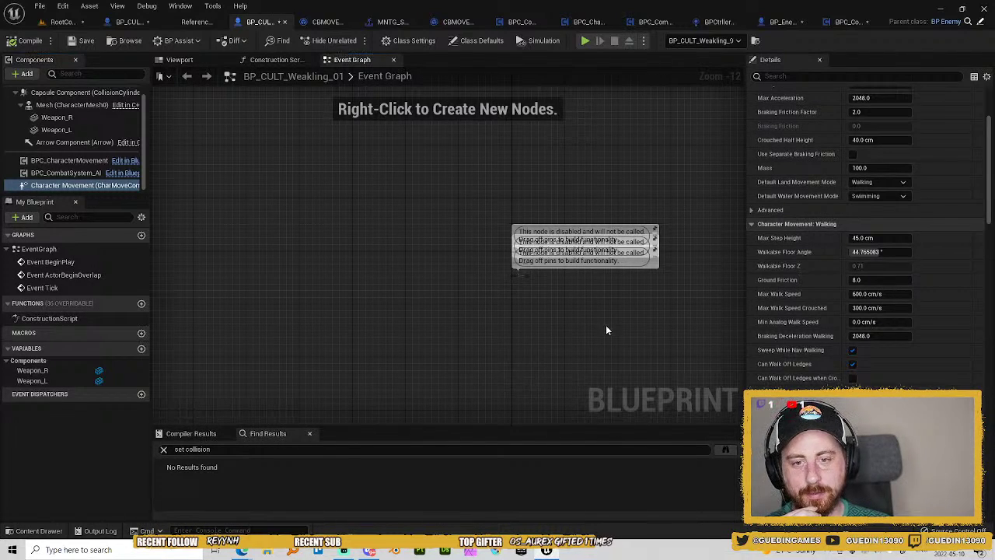
scroll(525, 288, "up", 9)
left_click_drag(577, 279, 574, 376)
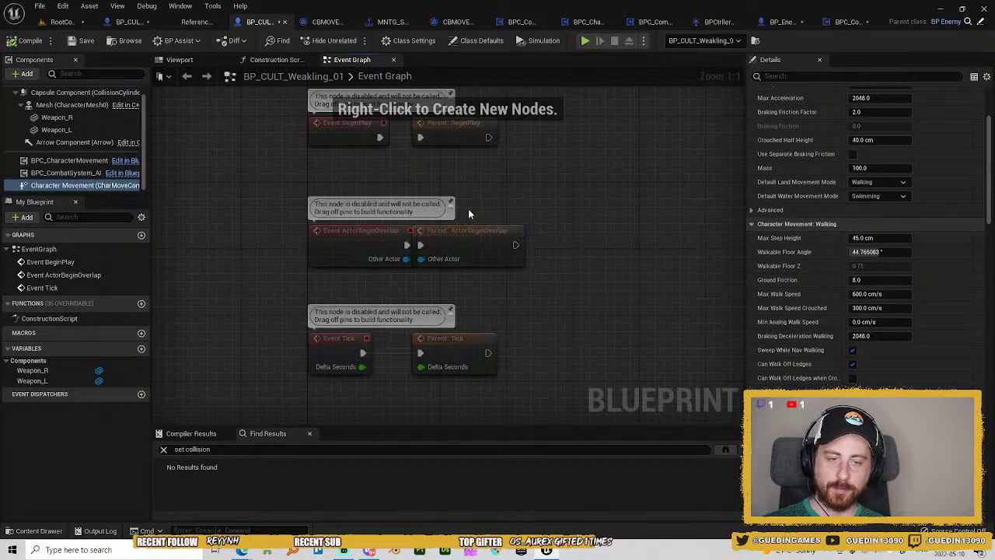
scroll(877, 342, "down", 6)
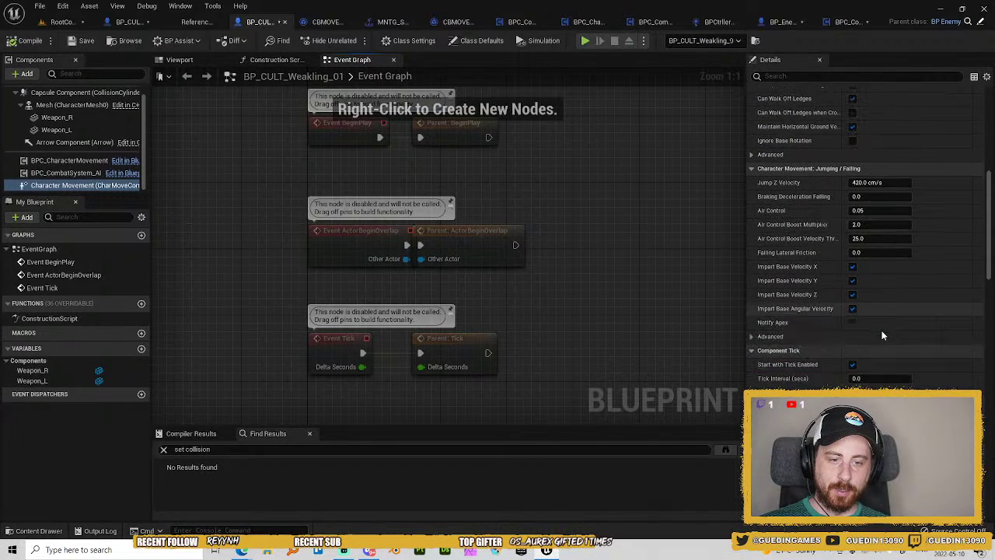
Examine the clothing, physics and collision settings of the weakling's Mesh component.
left_click(62, 142)
left_click(66, 104)
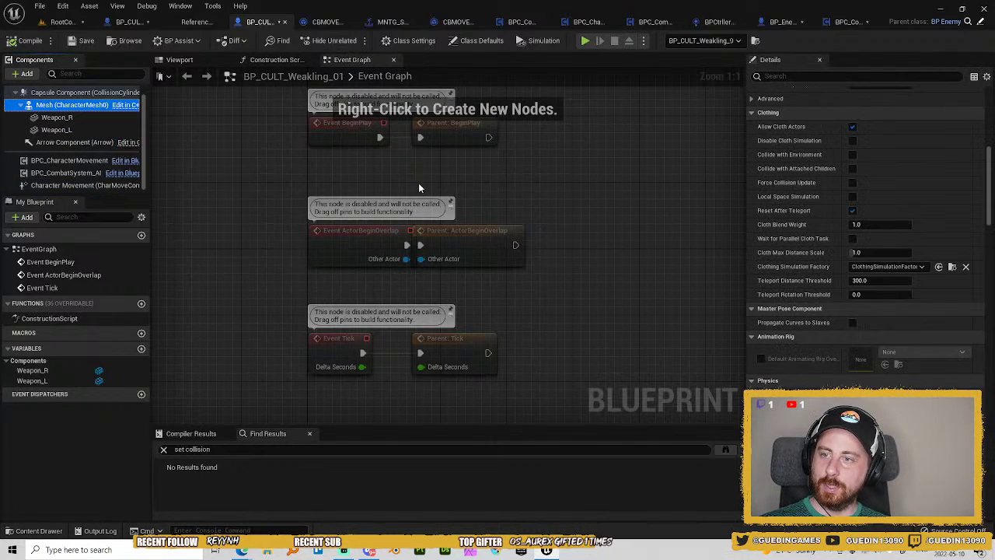
scroll(981, 371, "down", 2)
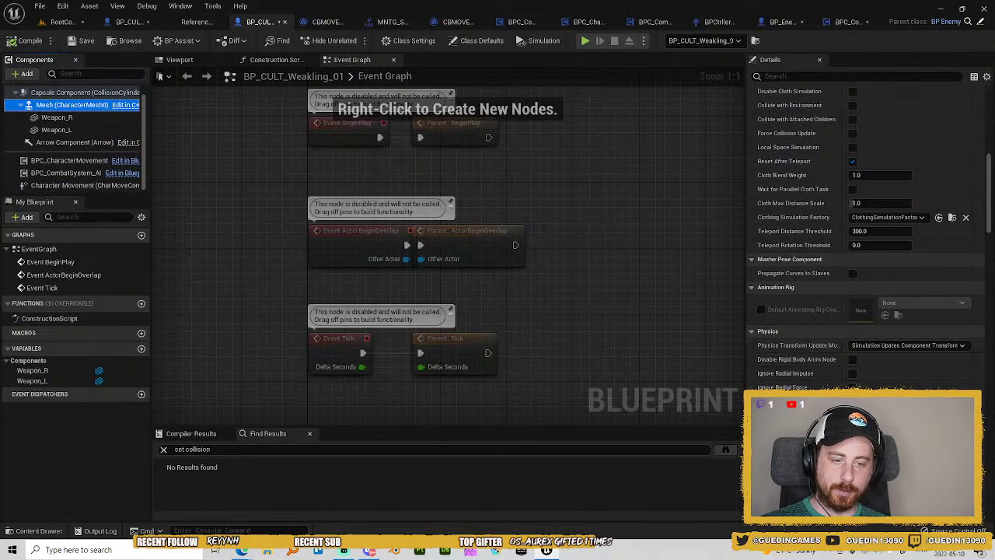
scroll(867, 257, "down", 10)
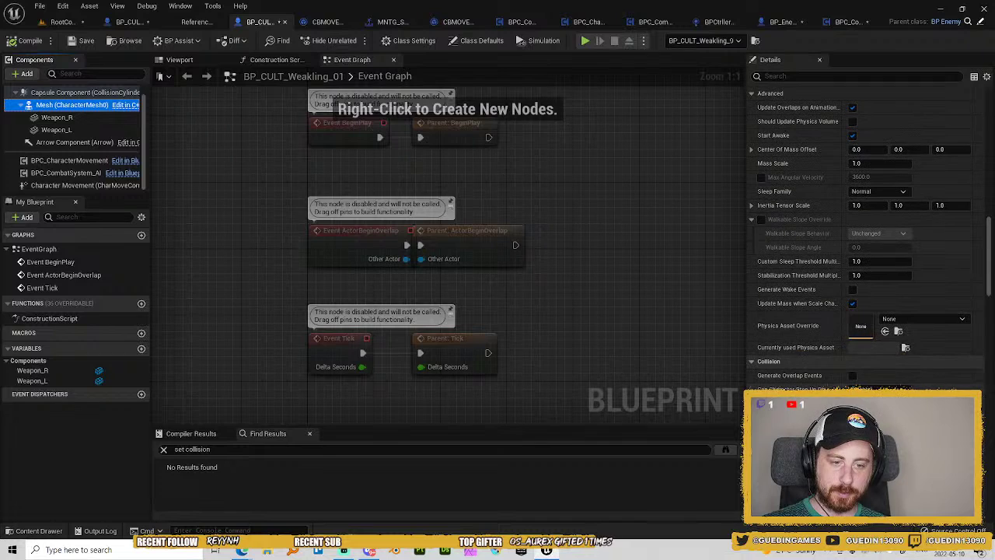
scroll(863, 233, "down", 10)
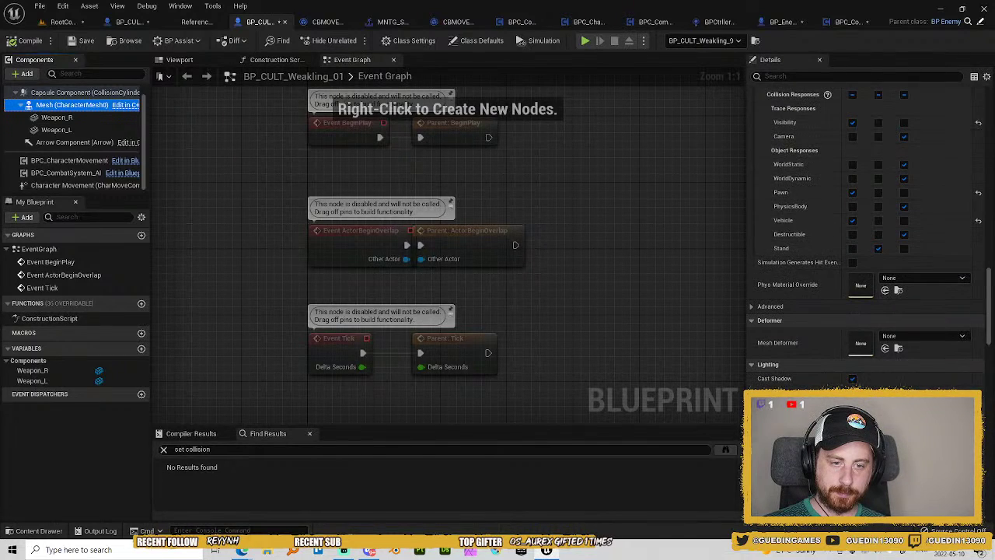
scroll(863, 233, "down", 10)
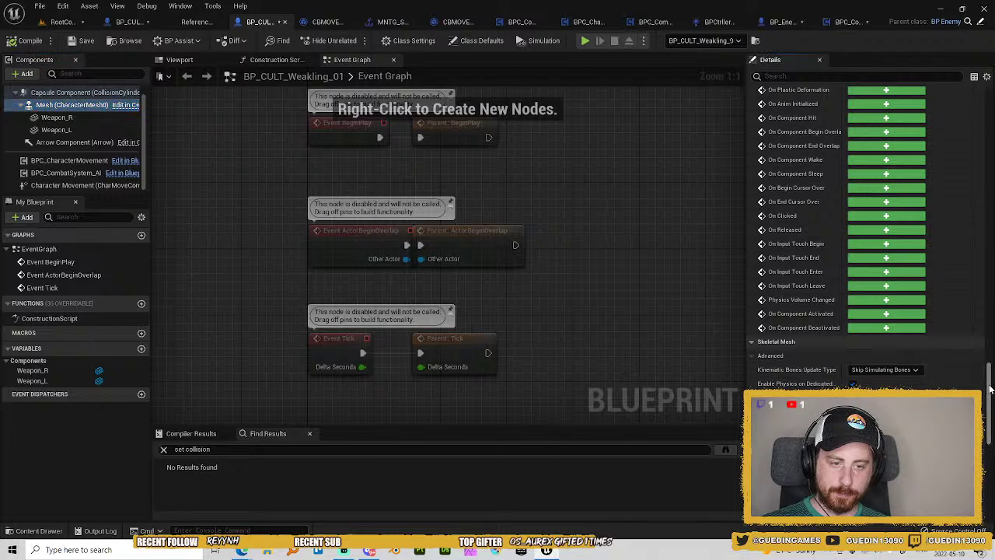
left_click_drag(987, 369, 983, 244)
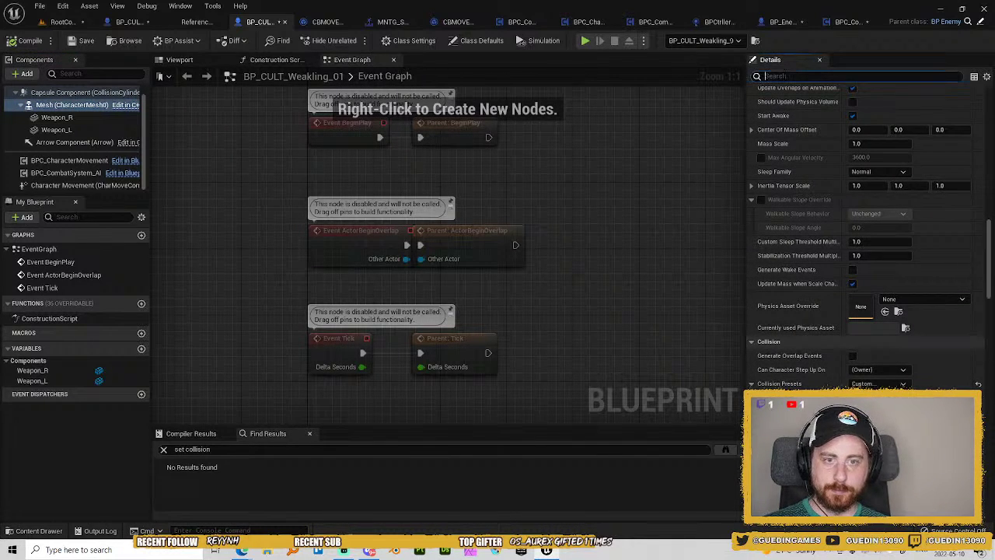
Filter the Mesh properties by "cloth" and set the Clothing Simulation Factory to ChaosClothingSimulationFactory.
type("cloth")
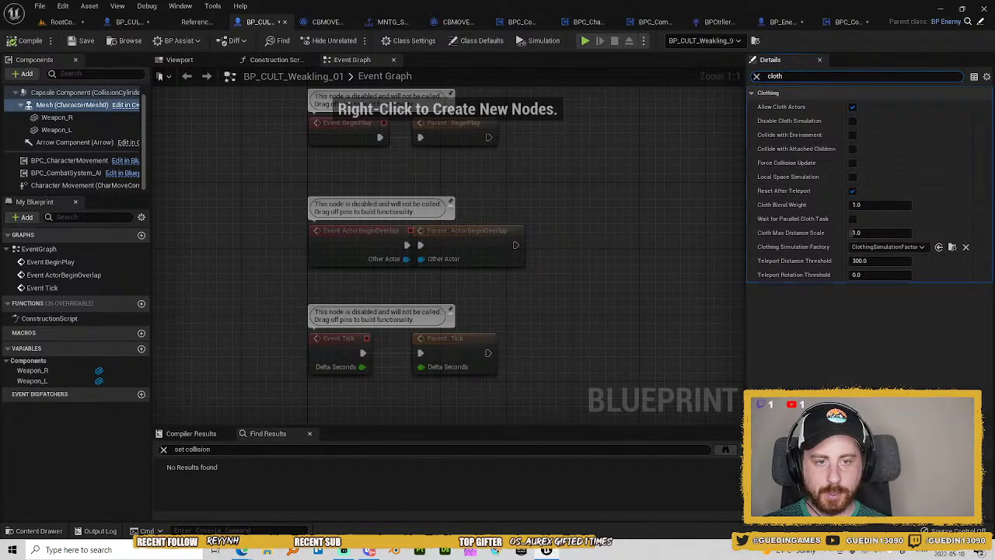
left_click(894, 248)
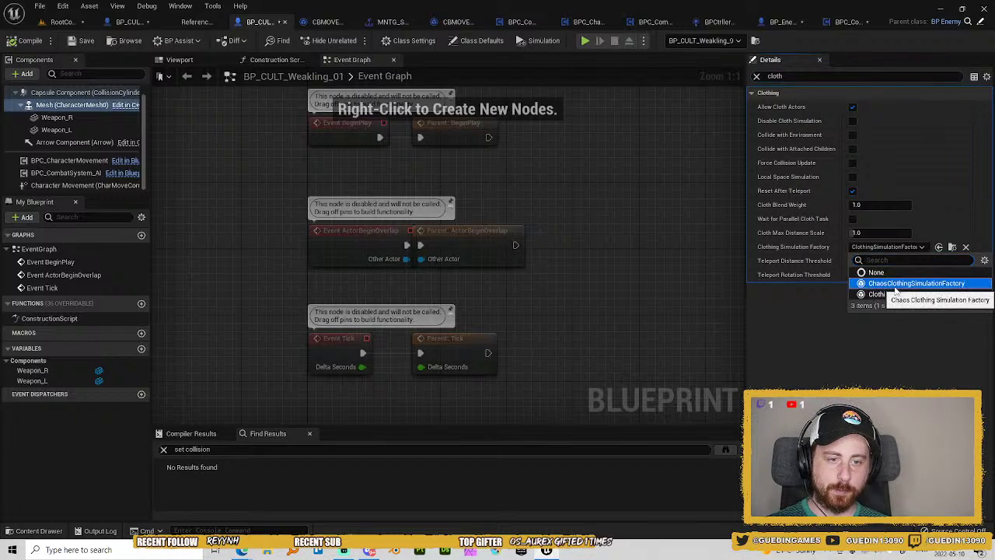
left_click(894, 283)
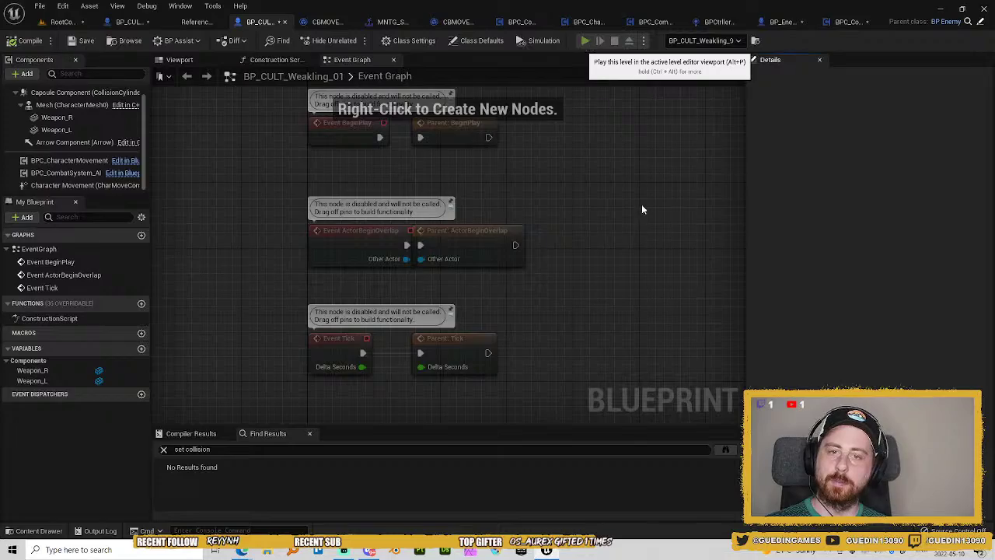
Play-test the level by running the hero up to the weakling enemies and fighting one, and end the session.
key("alt+p")
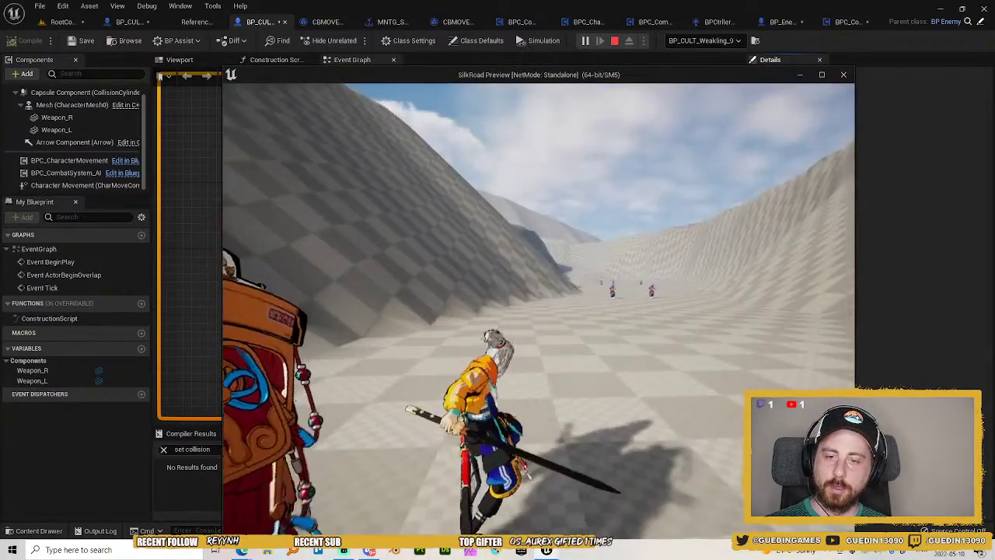
key("w")
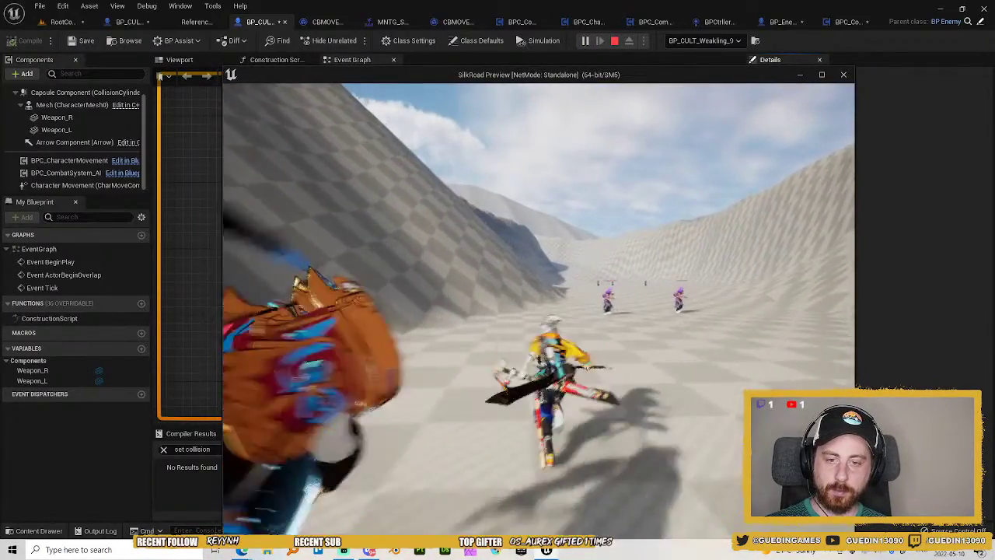
key("w")
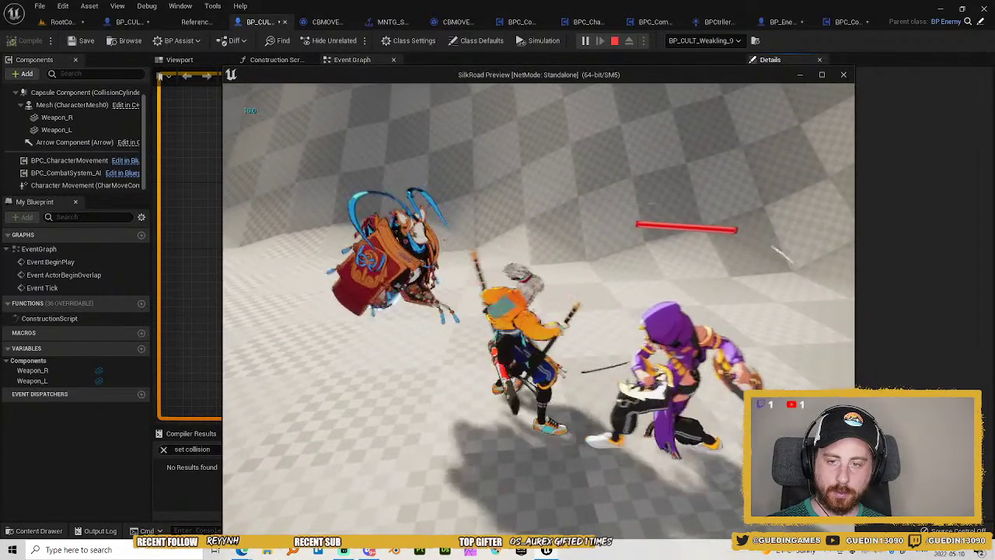
key("Escape")
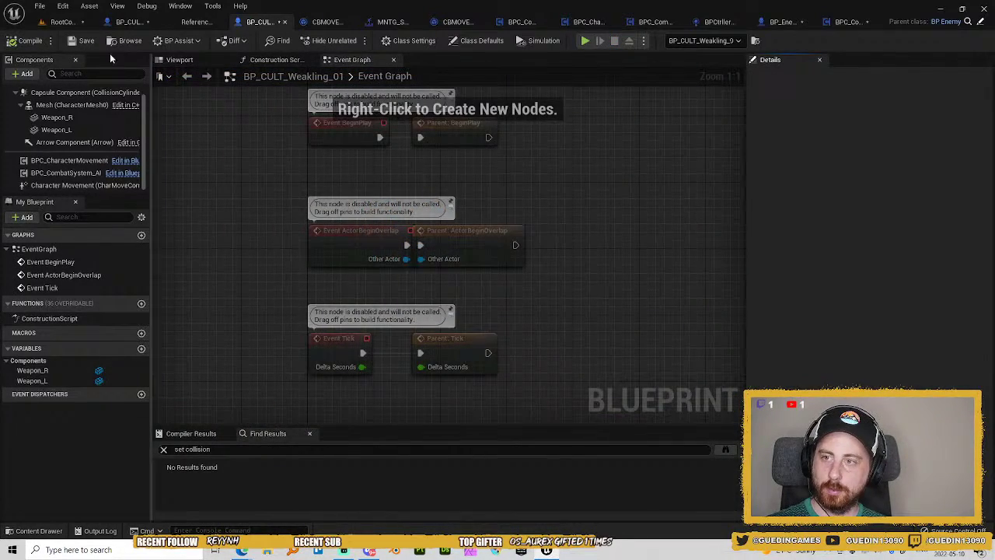
left_click(42, 8)
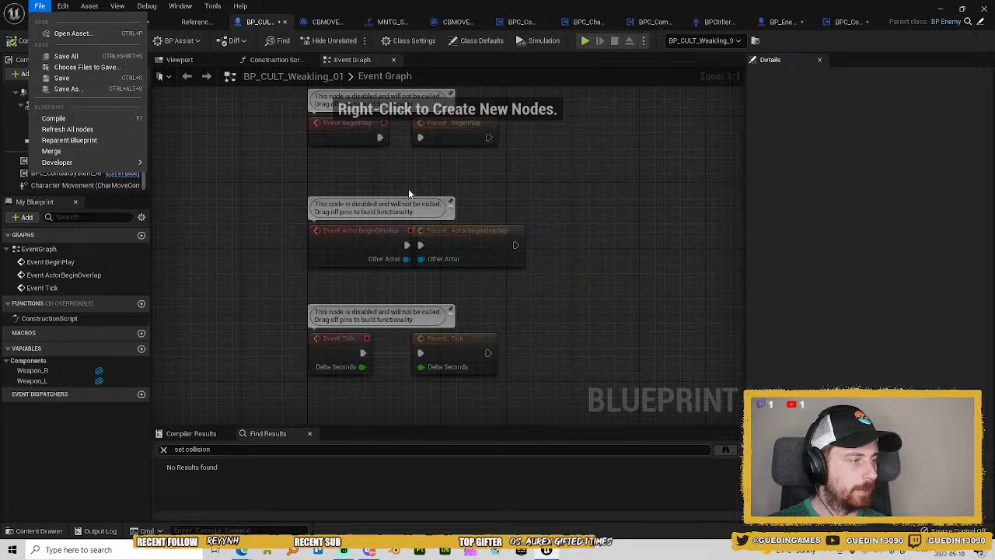
left_click(173, 127)
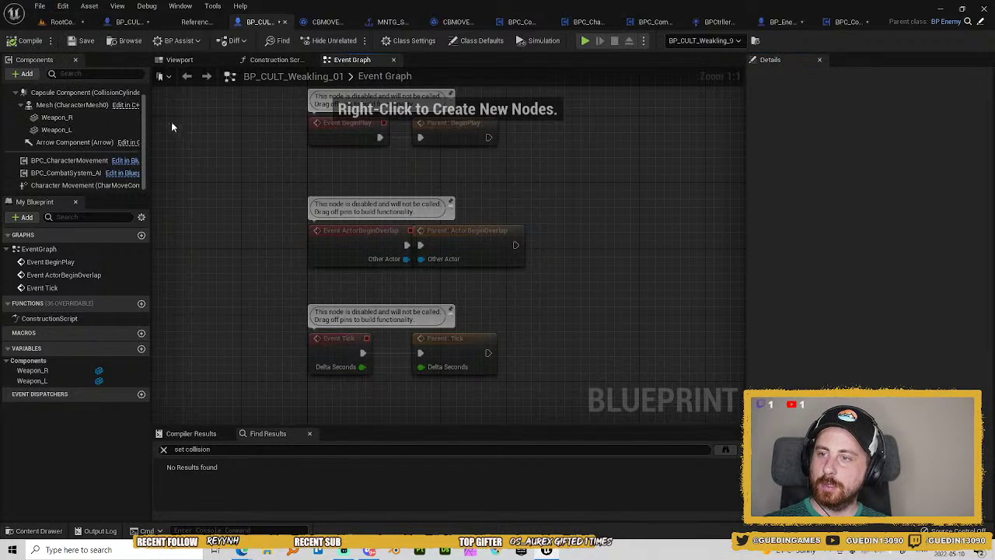
Open the recent level L_Zoo_Simple, saving the changes to RootCombatZones on the way.
left_click(41, 8)
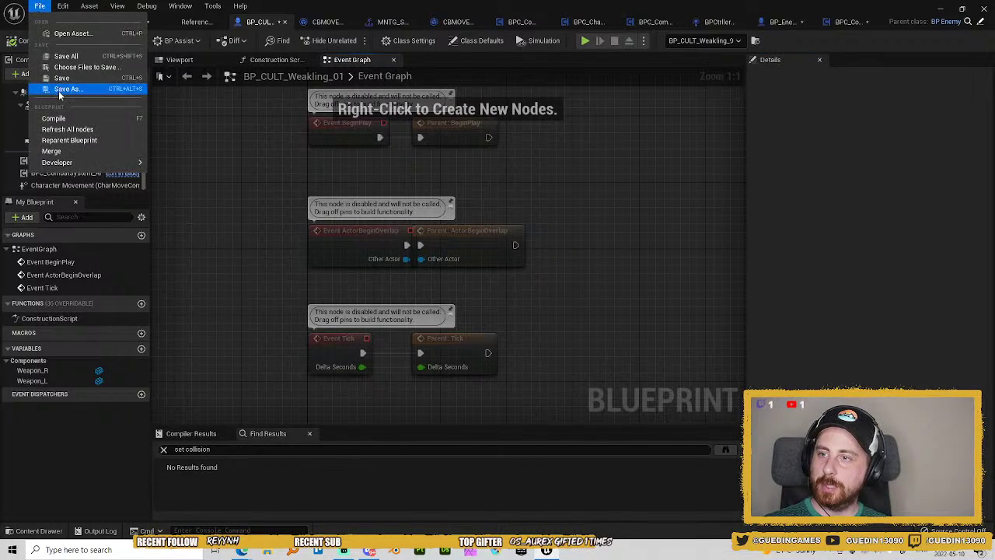
left_click(240, 136)
left_click(49, 21)
left_click(40, 5)
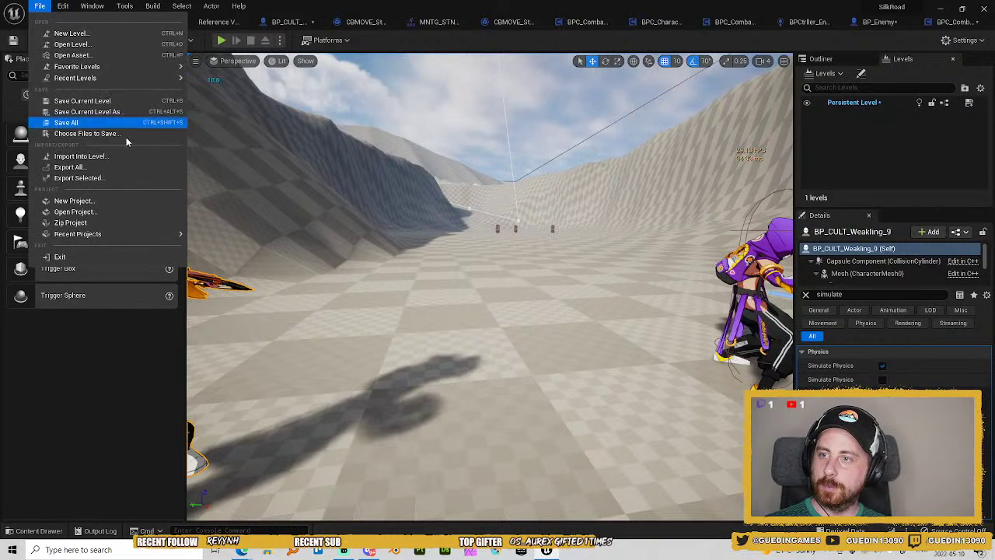
mouse_move(89, 68)
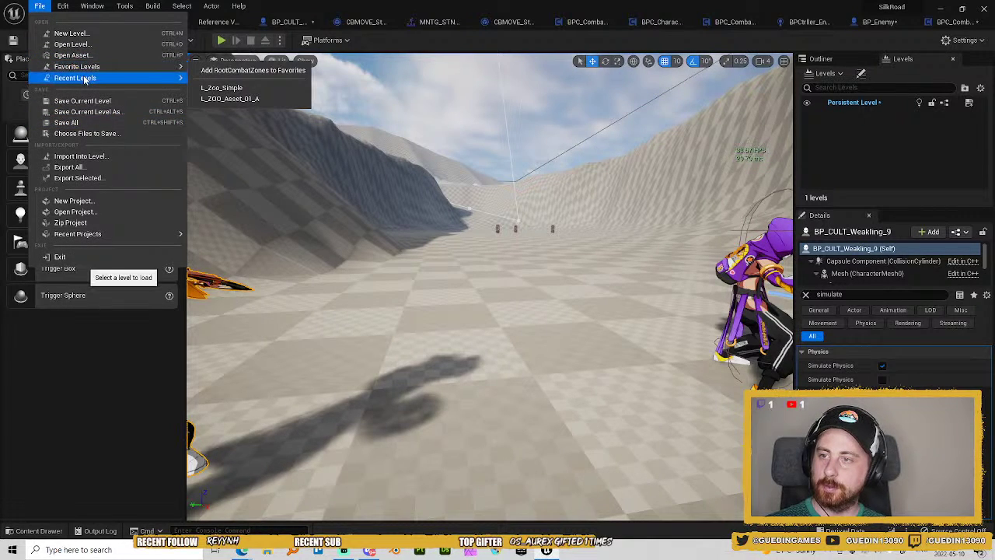
left_click(221, 83)
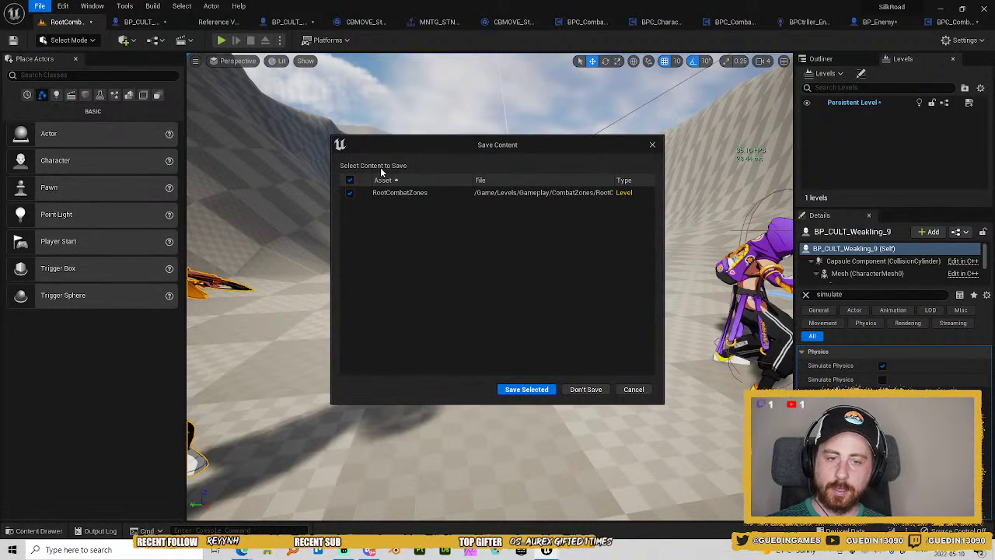
left_click(526, 389)
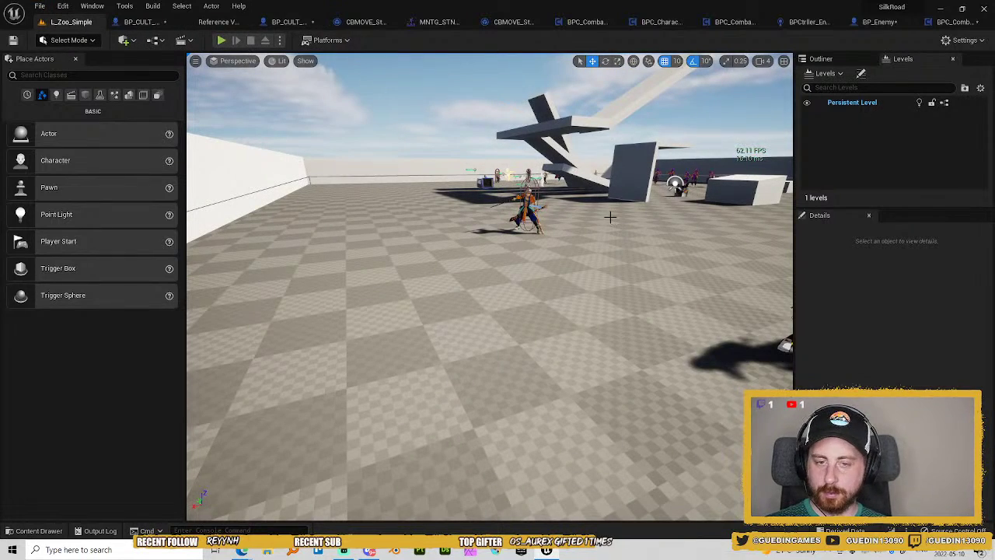
Select the purple weakling in the level and filter its Mesh properties by "cloth" to examine the clothing settings.
key("w")
key("s")
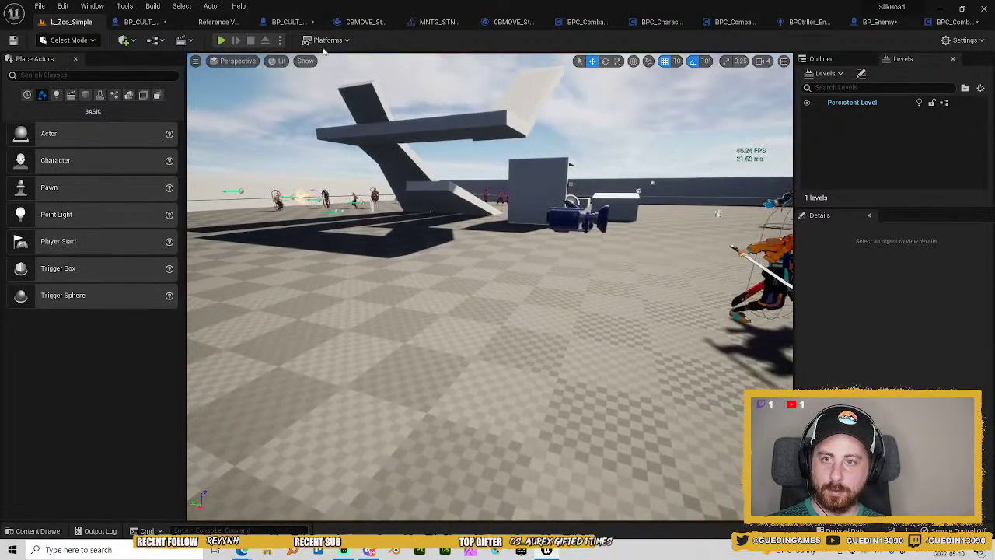
left_click_drag(560, 146, 731, 155)
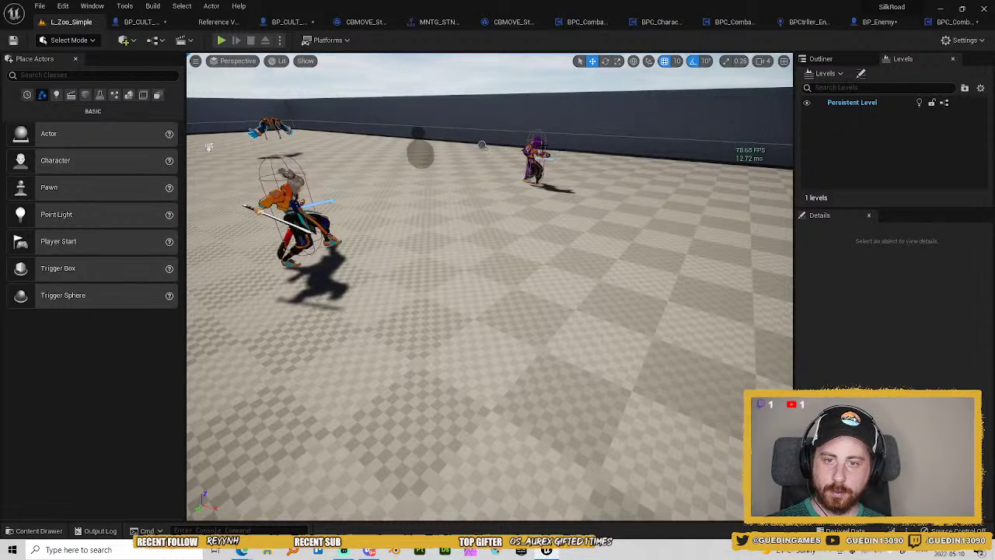
left_click(534, 160)
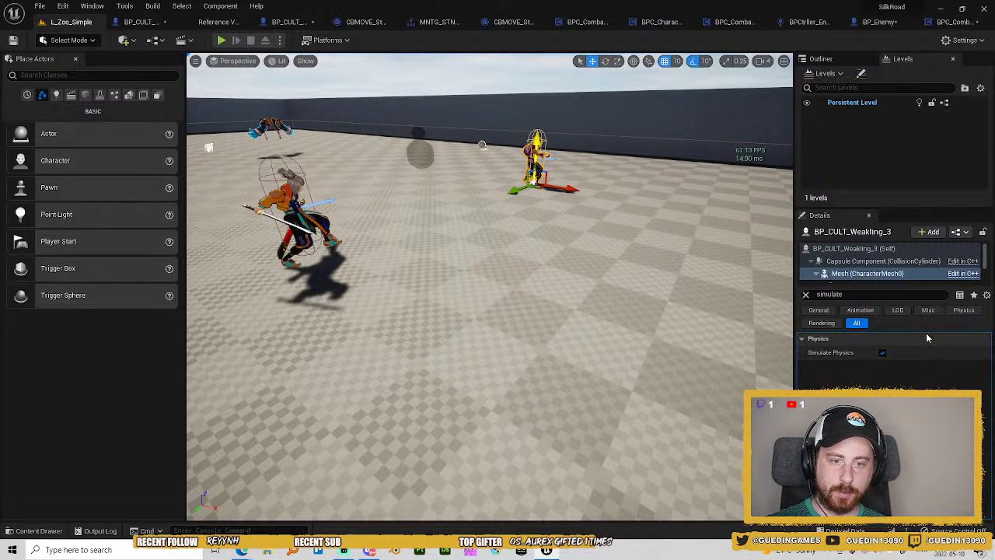
type("clo")
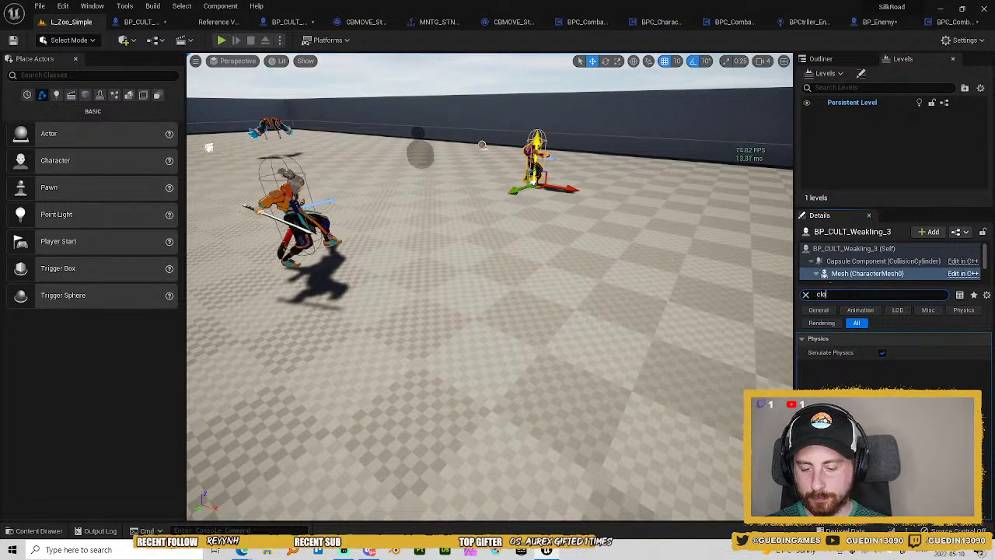
type("th")
scroll(894, 357, "down", 2)
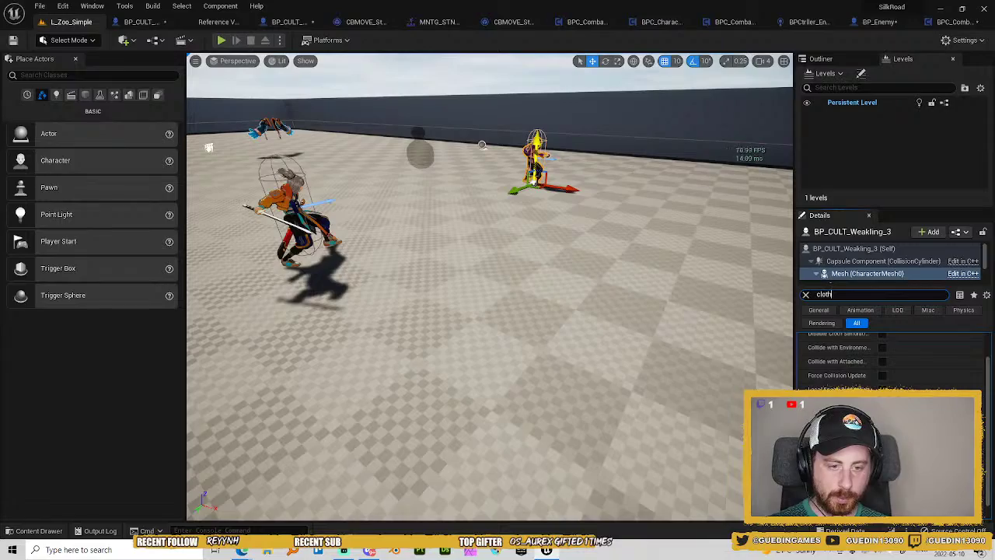
Play-test L_Zoo_Simple by fighting the weakling, end the session and inspect the hero and enemies in the level.
left_click(222, 40)
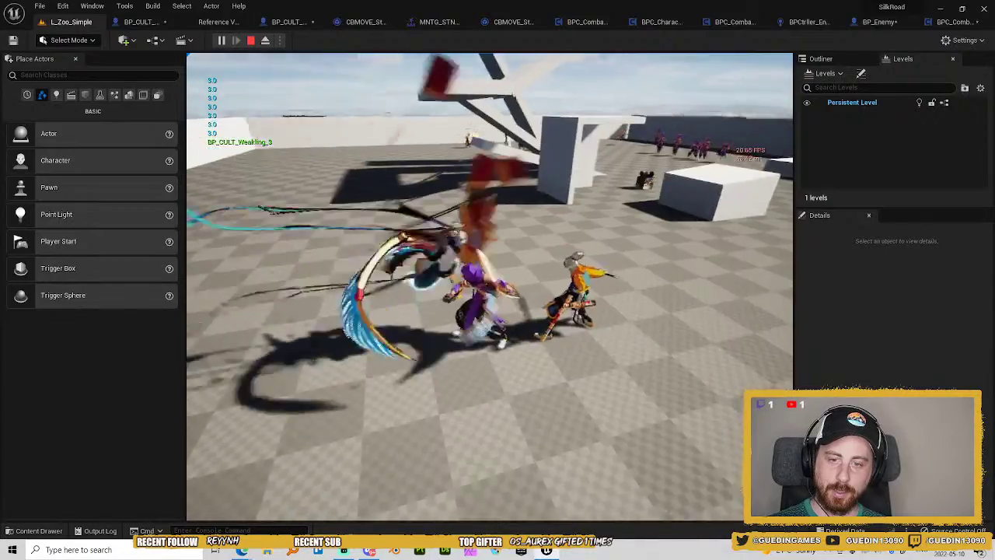
key("Escape")
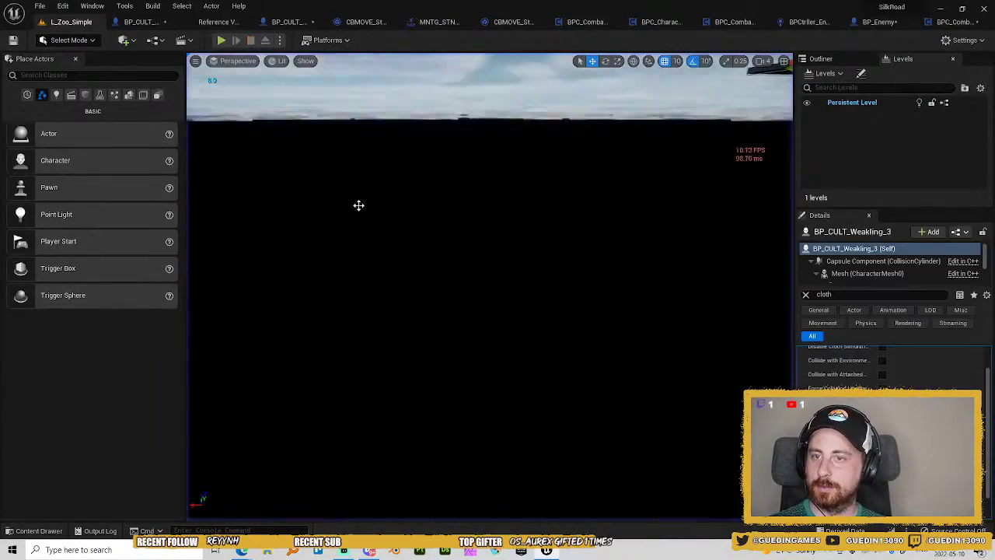
left_click_drag(390, 160, 564, 300)
key("f")
key("Escape")
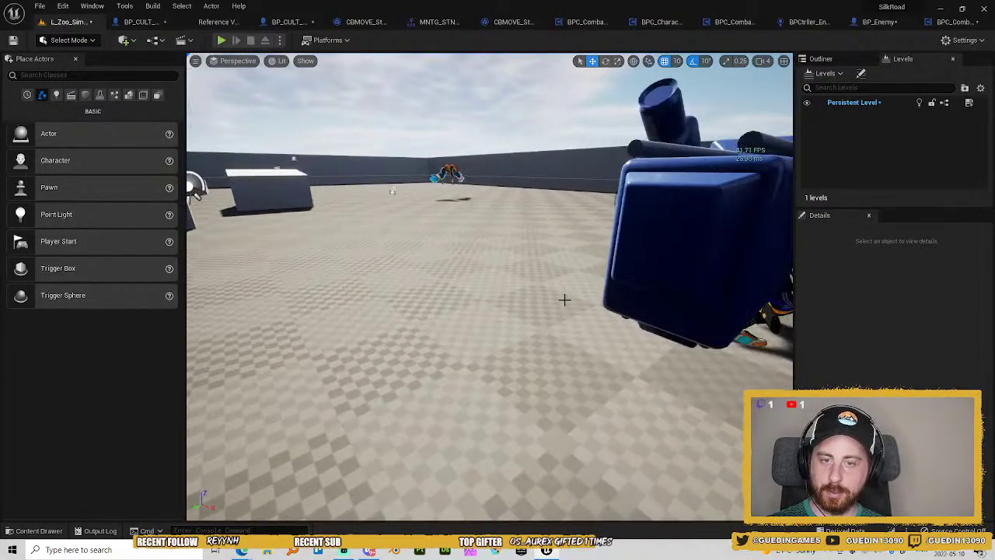
left_click_drag(450, 222, 425, 236)
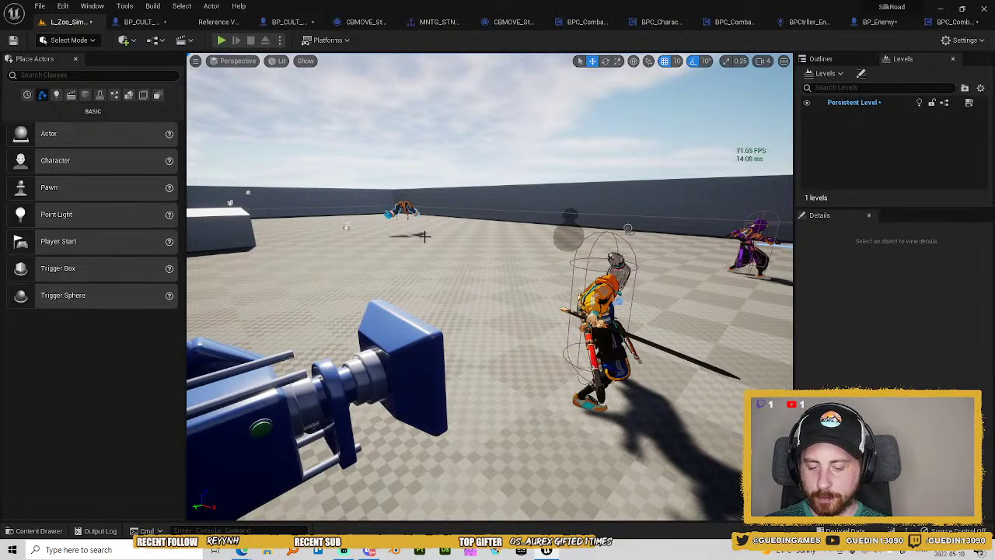
Search the project assets for "bp stand" and open the BP_Stand blueprint.
key("ctrl+p")
type("bp stand")
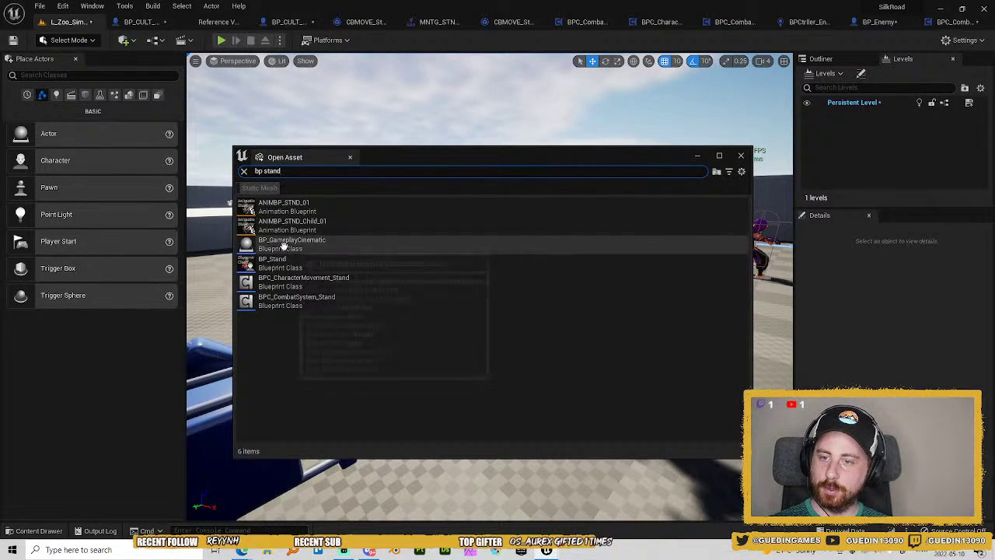
left_click(285, 264)
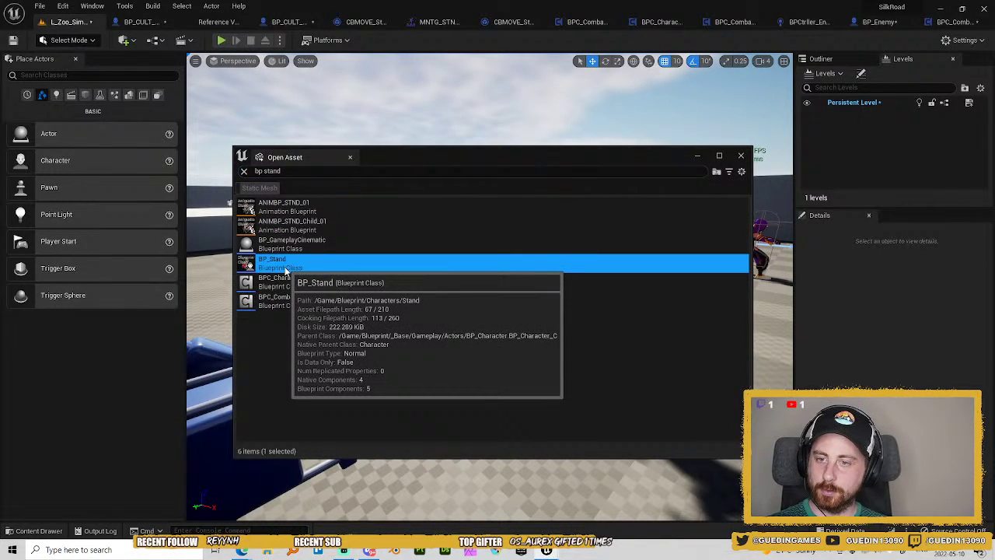
double_click(519, 263)
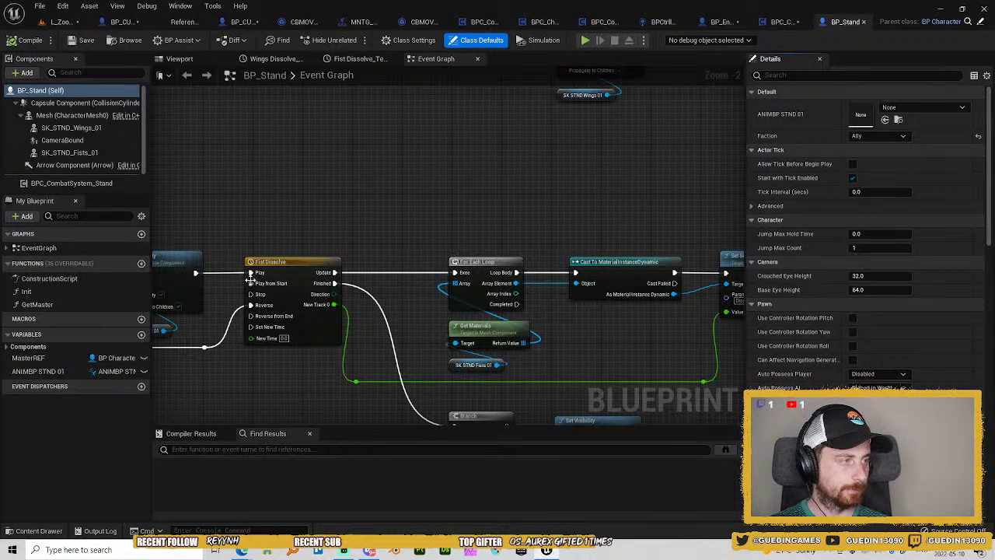
Filter BP_Stand's component properties by "cloth" and examine the clothing settings of the Mesh and SK_STND_Wings_01.
left_click(71, 115)
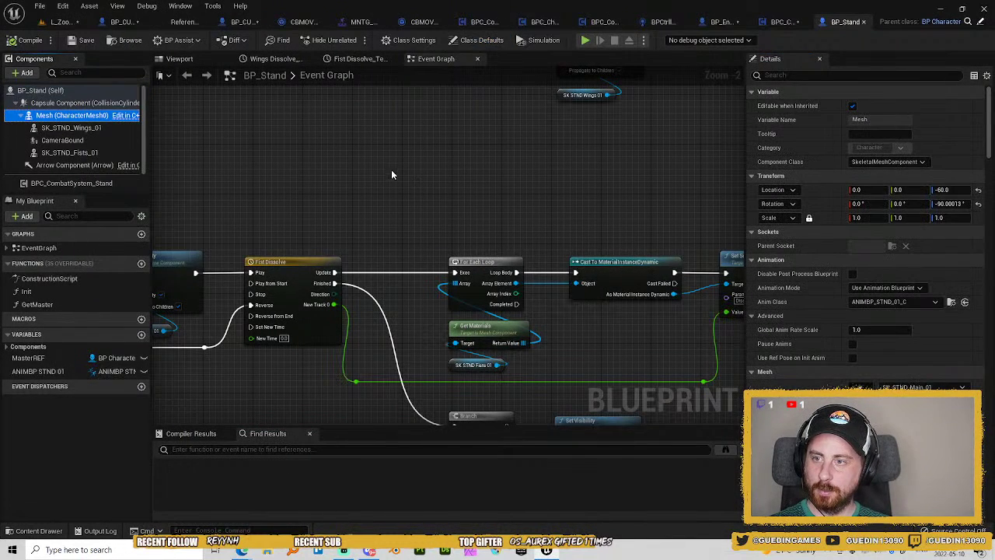
scroll(863, 233, "down", 3)
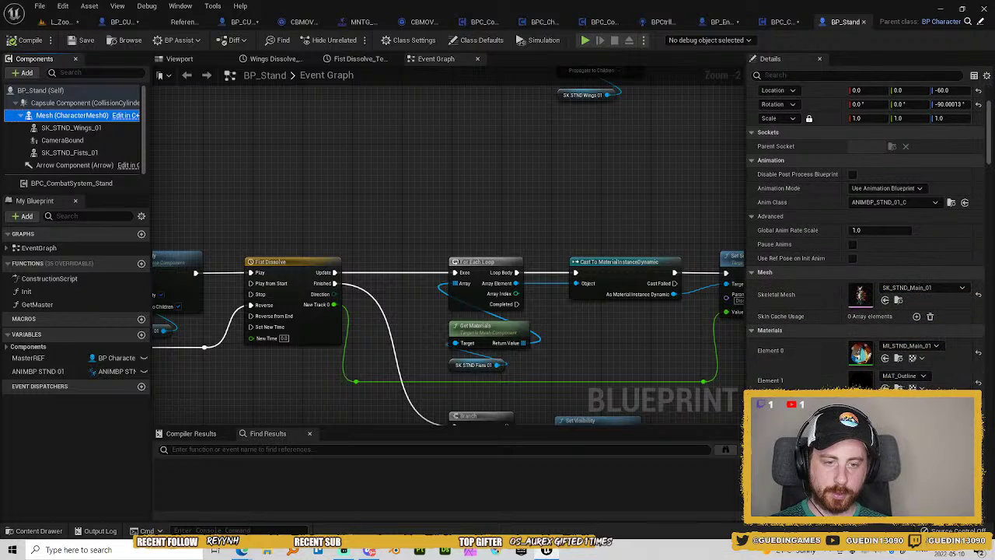
left_click(801, 75)
type("clo")
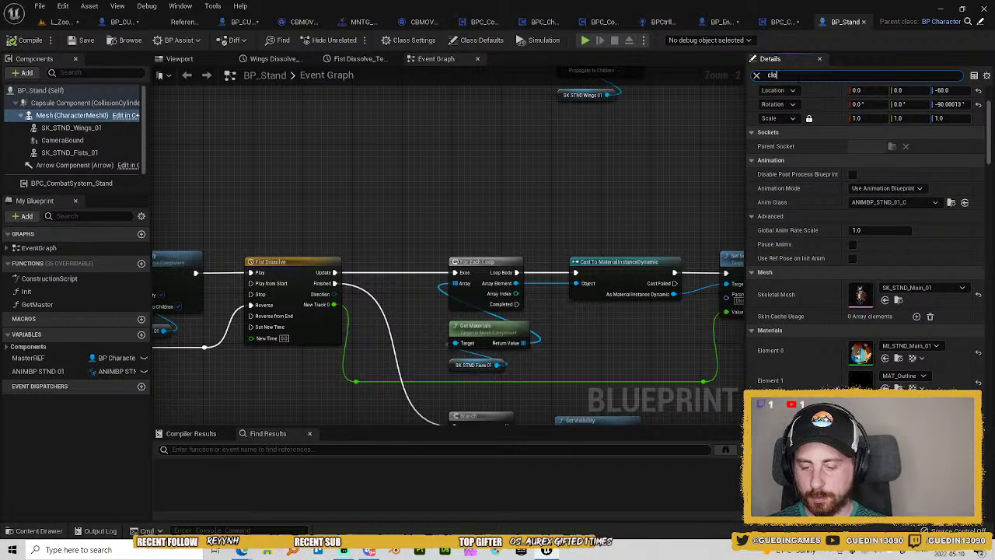
type("th")
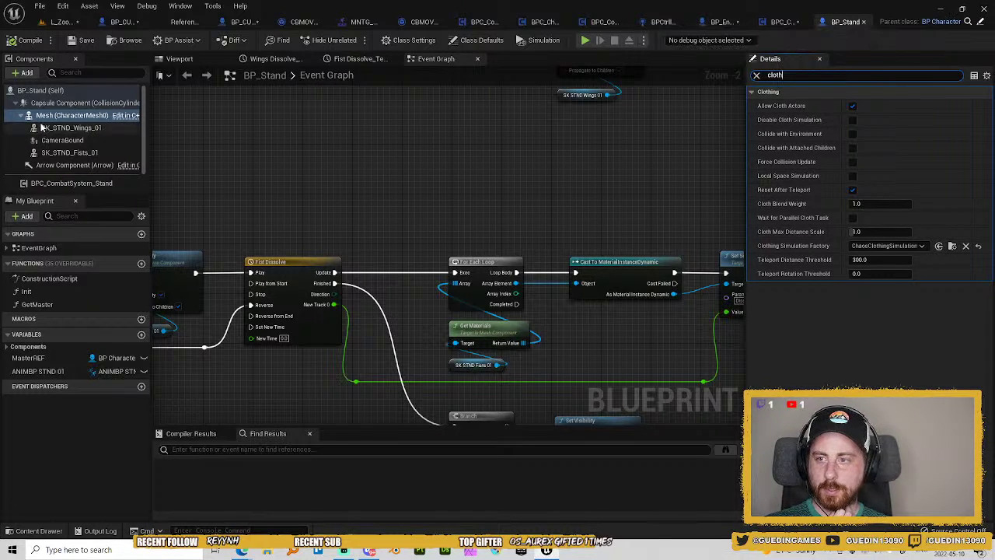
left_click(70, 127)
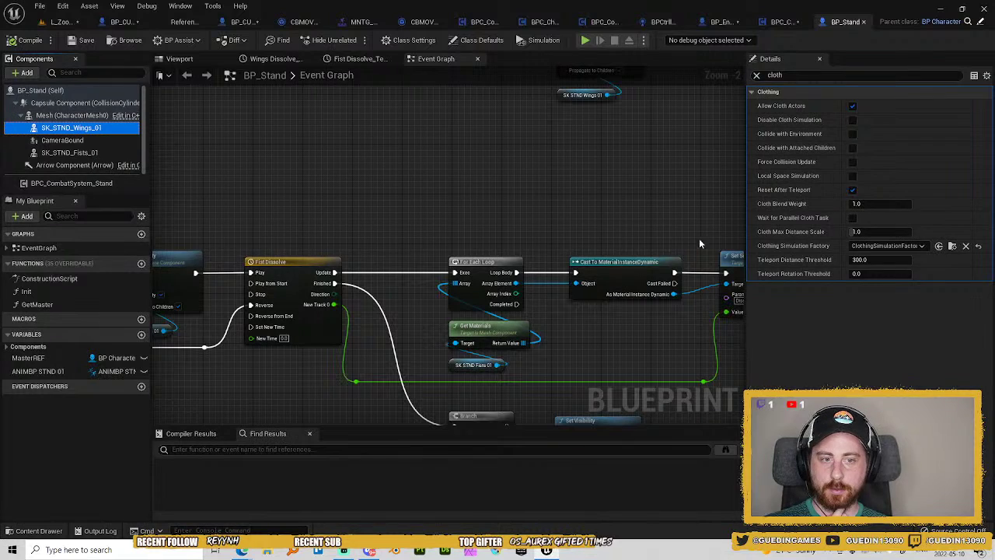
Set the Clothing Simulation Factory of SK_STND_Fists_01, SK_STND_Wings_01 and BP_Stand's Mesh to ClothingSimulationFactoryNv.
left_click(116, 152)
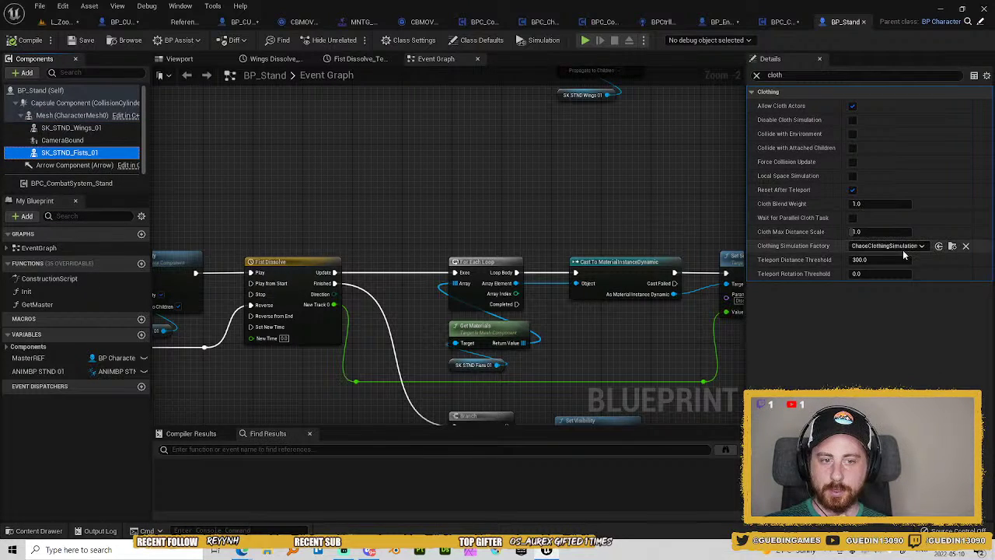
left_click(904, 249)
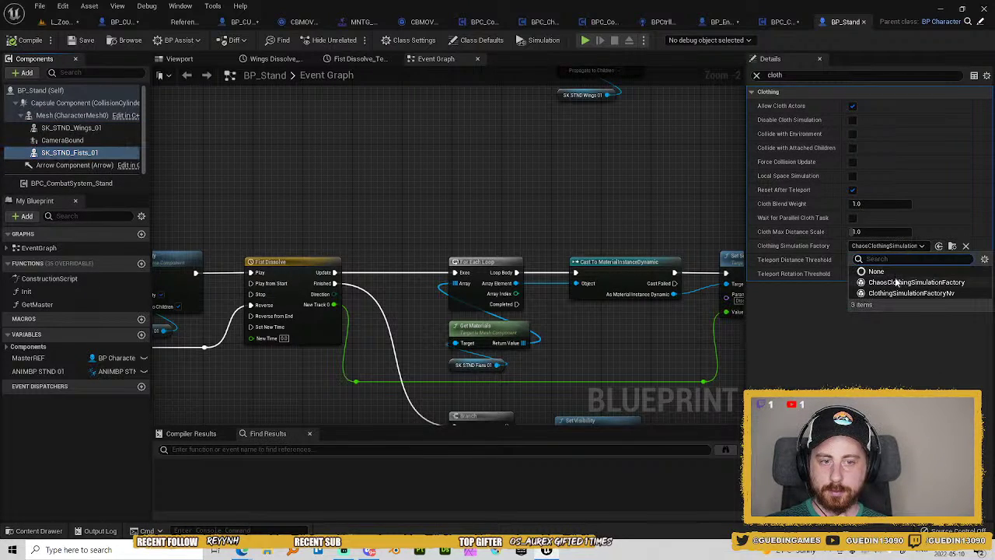
left_click(878, 293)
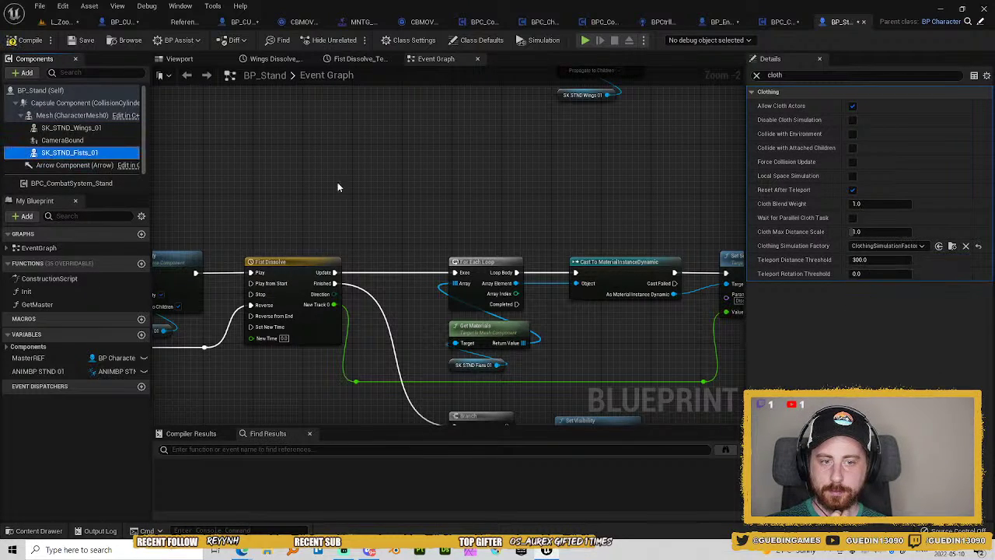
left_click(70, 129)
left_click(860, 247)
left_click(873, 292)
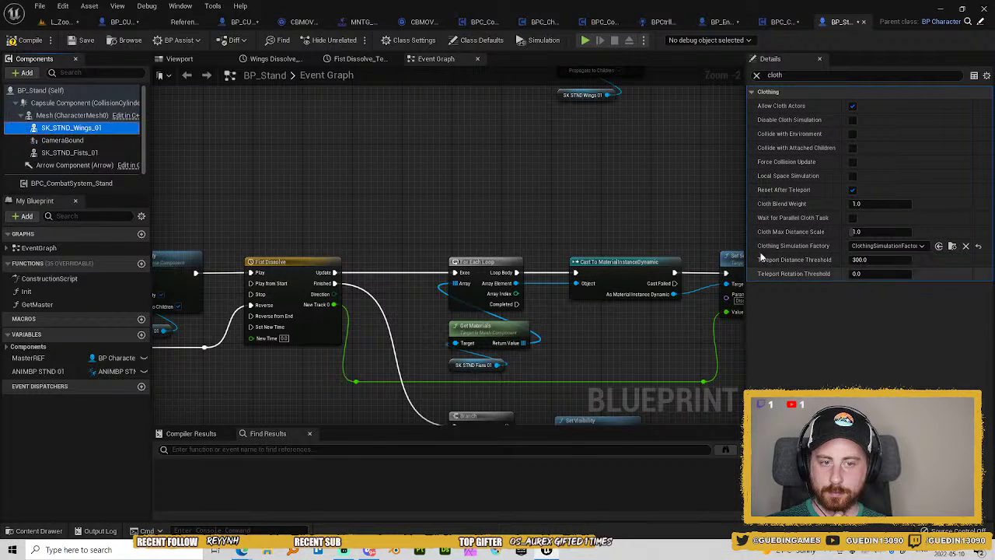
left_click(69, 115)
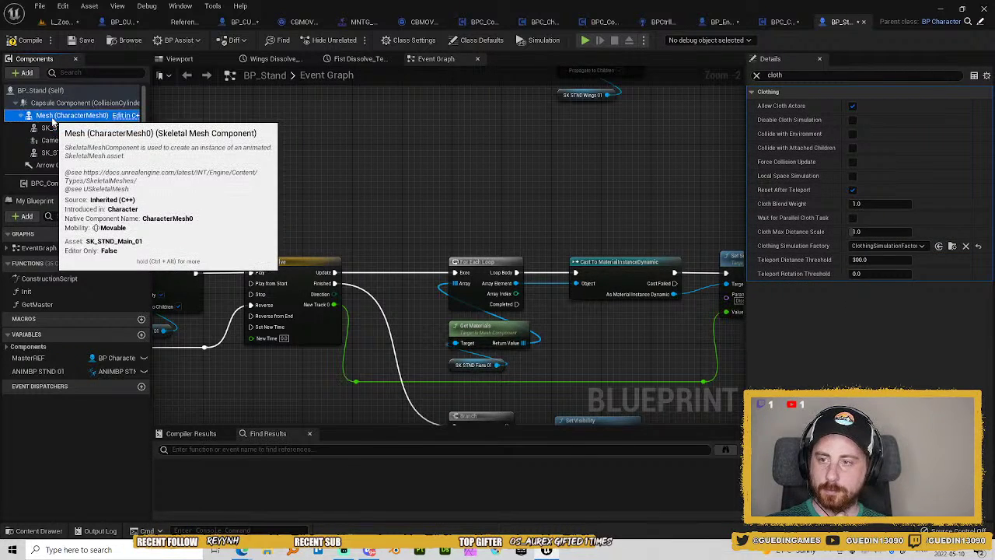
left_click(886, 245)
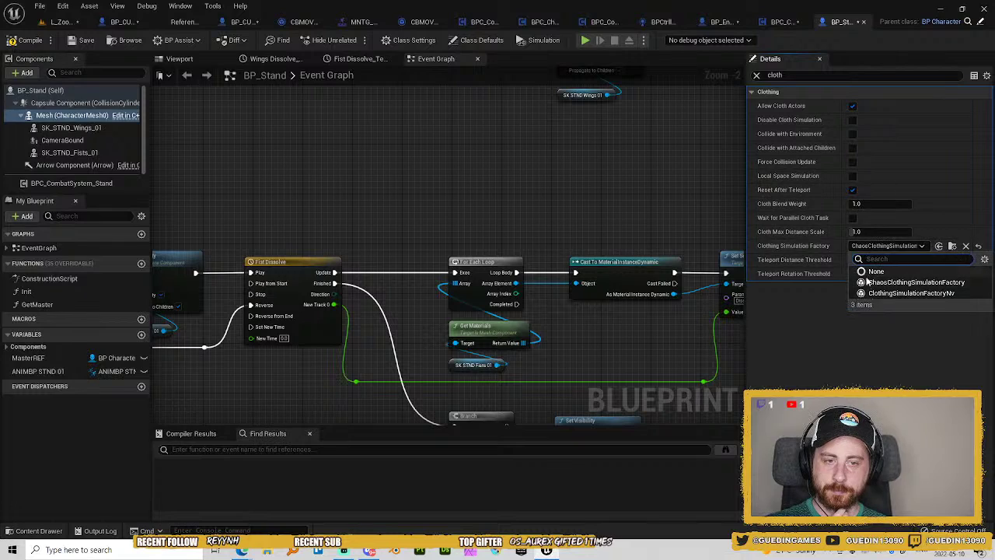
left_click(896, 298)
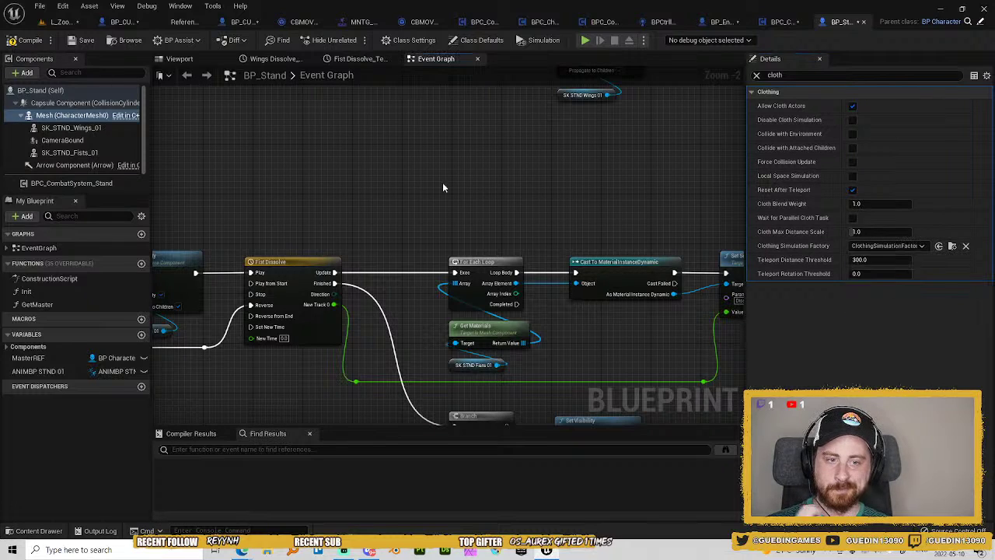
Play-test L_Zoo_Simple with the changed BP_Stand cloth settings by attacking the weakling, and end the session.
left_click(56, 23)
left_click(221, 40)
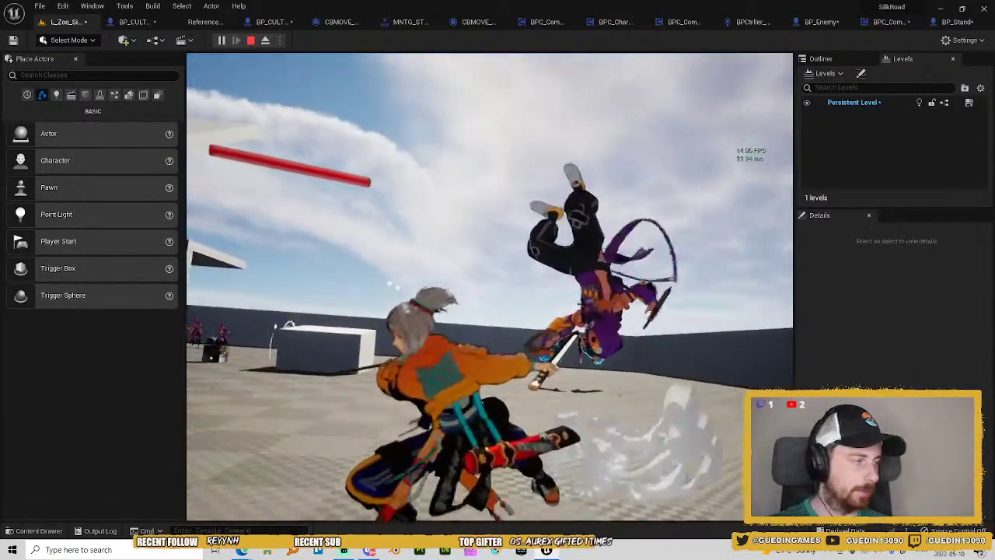
key("Escape")
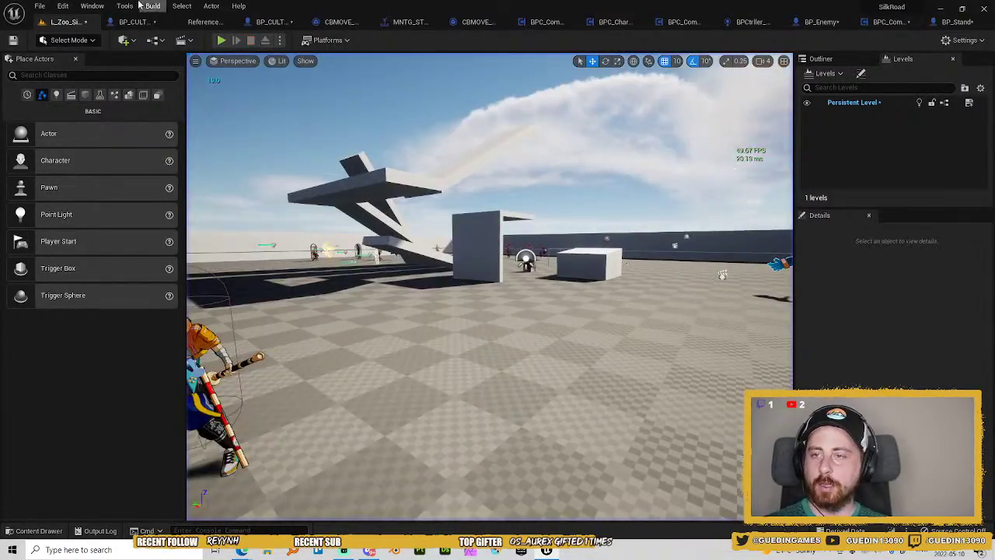
Reopen the RootCombatZones level, saving the changes to L_Zoo_Simple, and inspect the weakling up close.
left_click(42, 6)
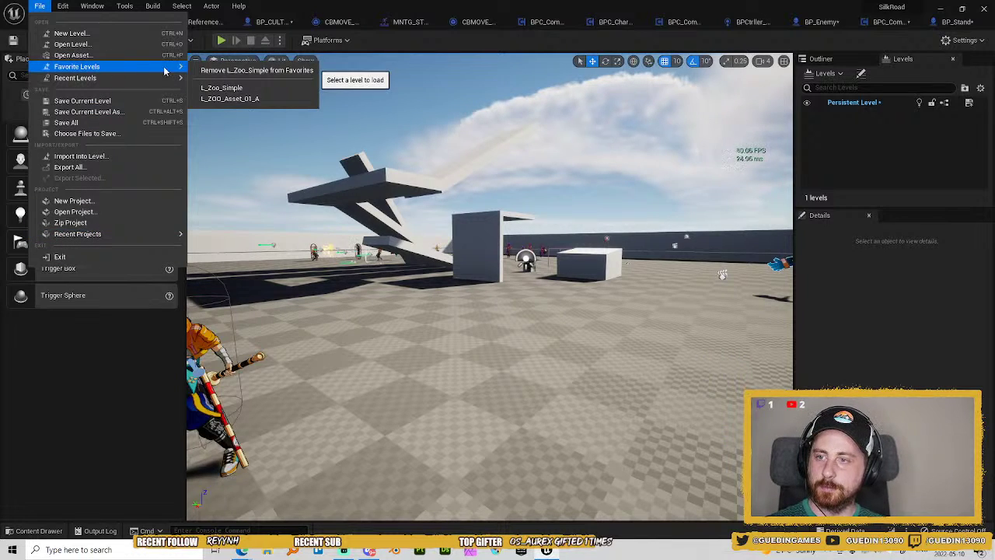
mouse_move(140, 77)
left_click(240, 92)
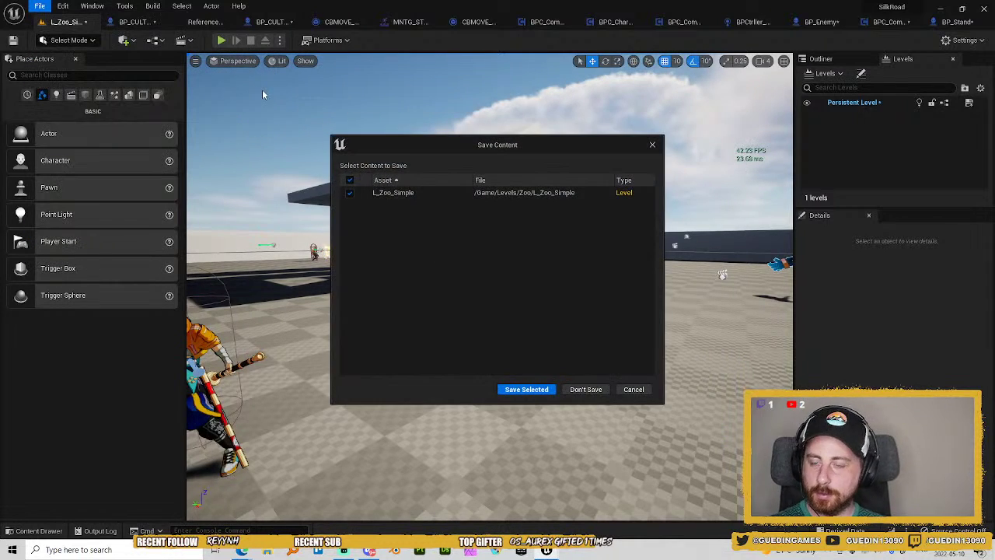
left_click(527, 389)
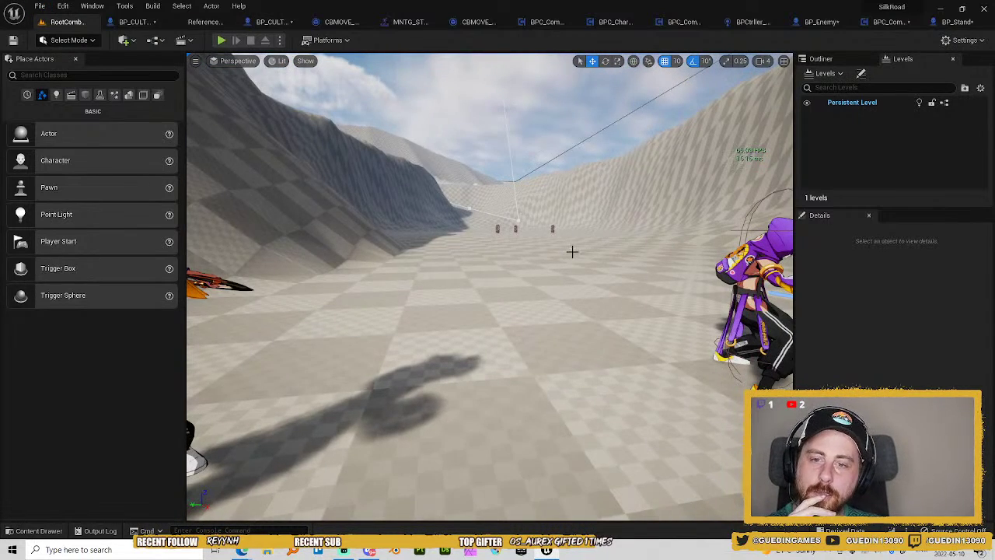
left_click_drag(570, 251, 605, 234)
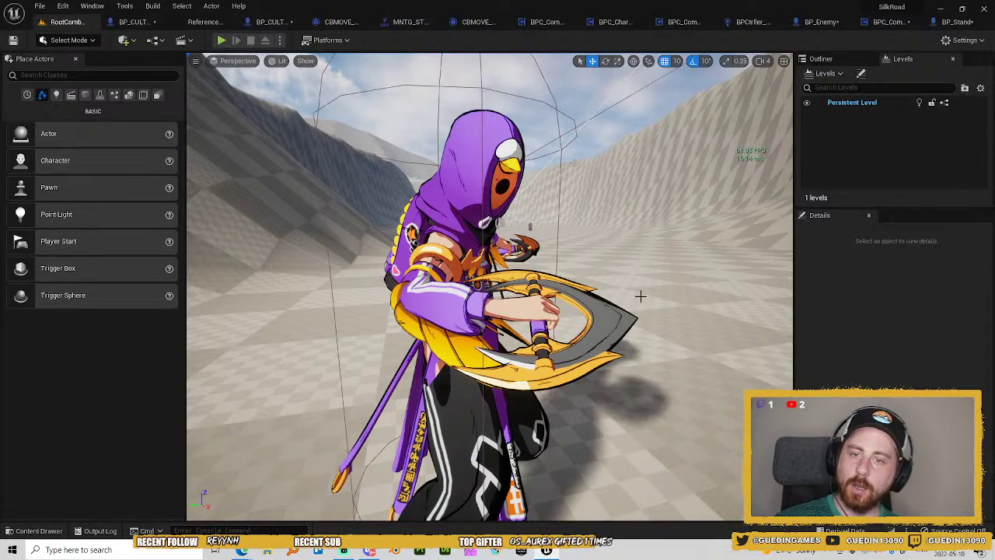
Inspect the nearby weakling in RootCombatZones, framing it up close and viewing it from further back.
left_click_drag(512, 237, 494, 244)
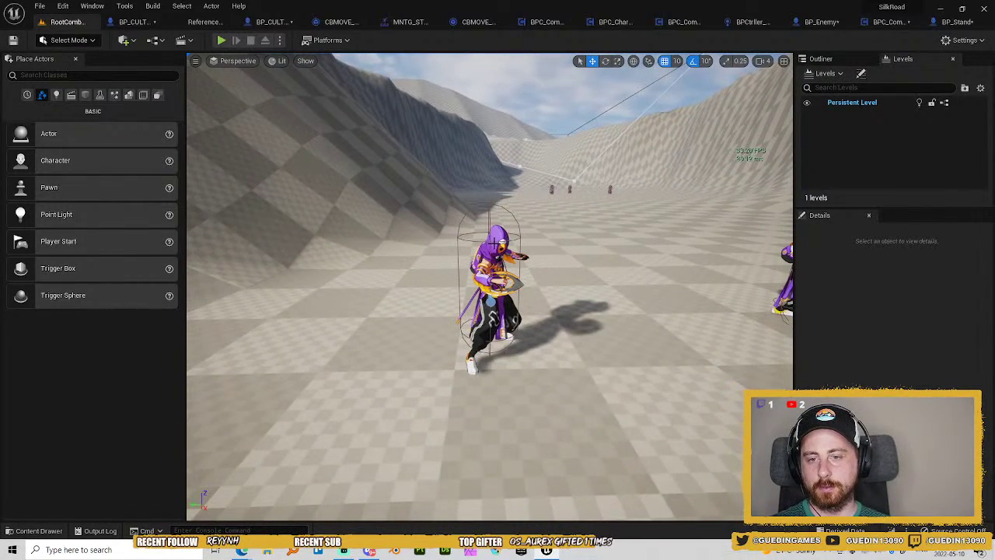
left_click(494, 244)
key("f")
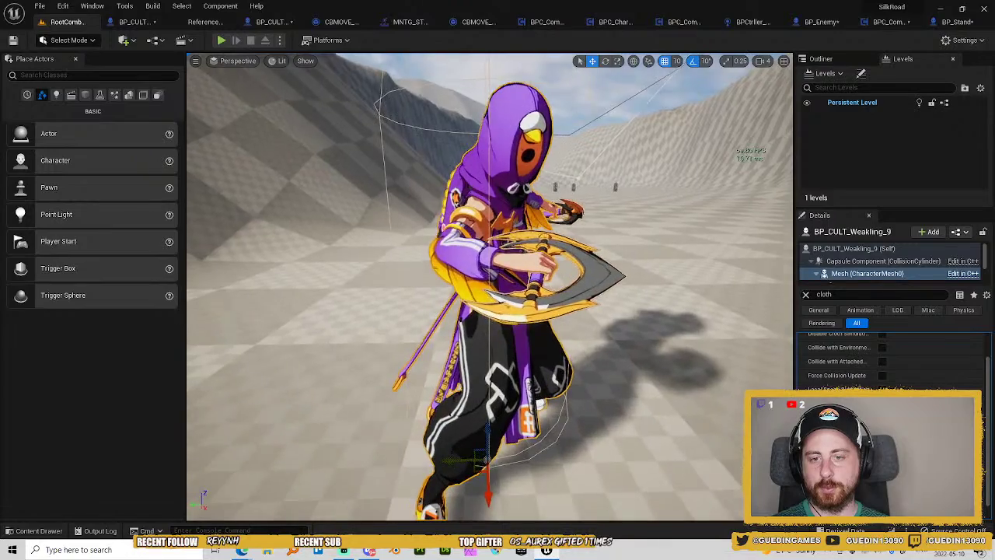
left_click_drag(494, 244, 520, 189)
key("Escape")
left_click_drag(468, 220, 540, 259)
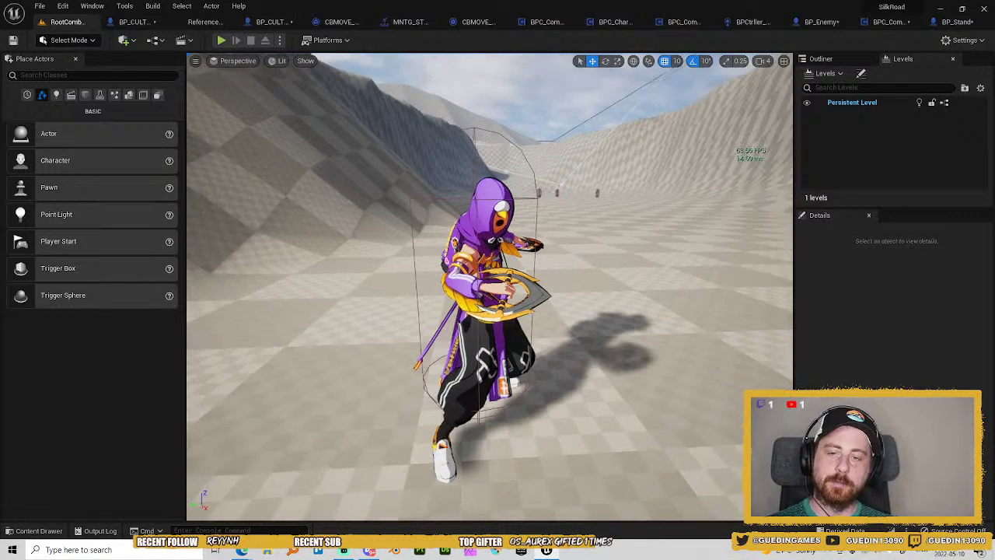
Survey the RootCombatZones terrain and its enemy groups from the valley floor and from above.
key("s")
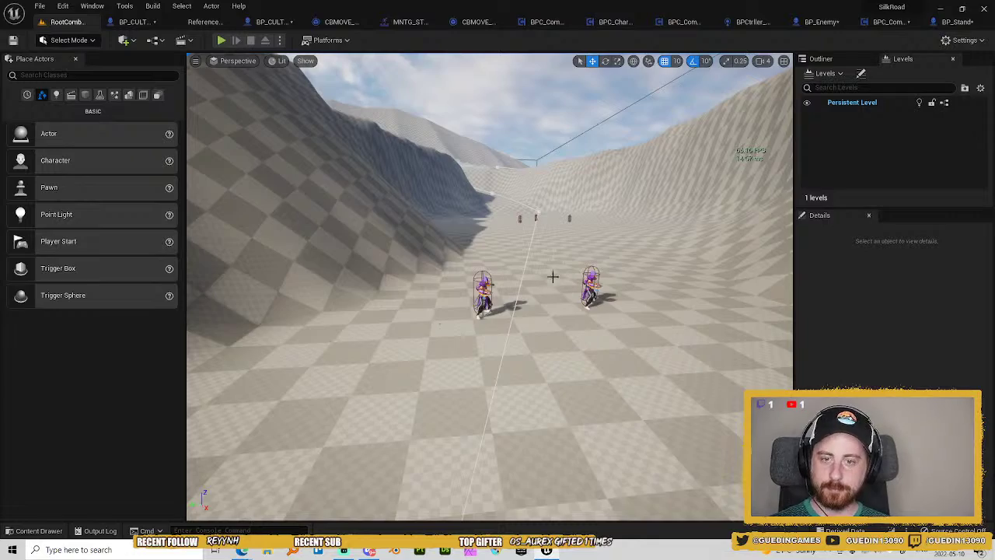
left_click_drag(553, 276, 260, 257)
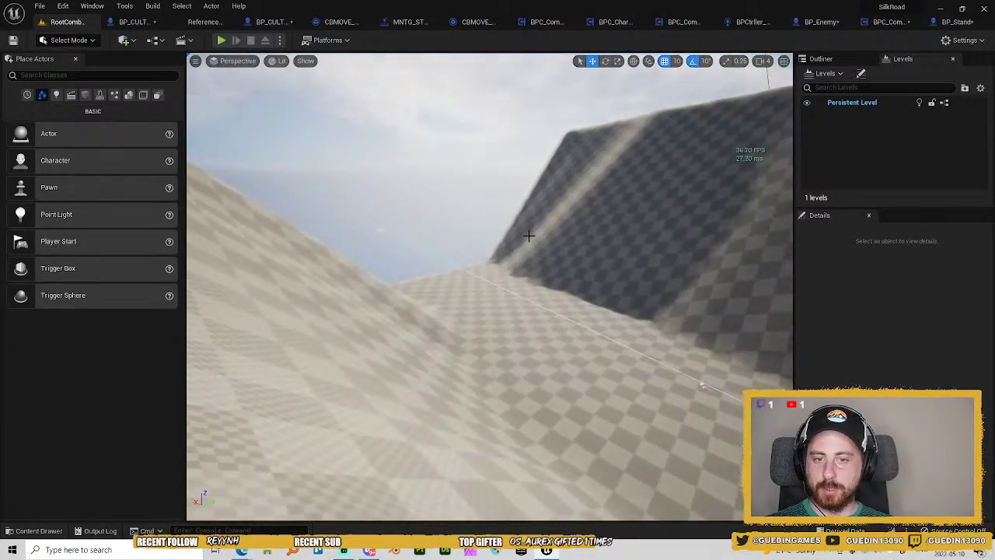
left_click_drag(528, 233, 575, 191)
left_click_drag(435, 233, 255, 311)
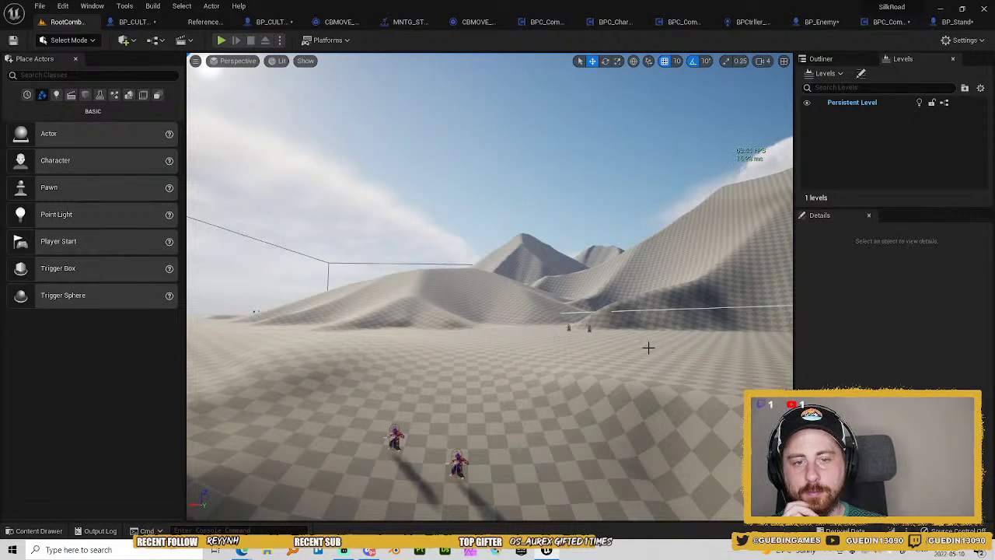
left_click_drag(531, 310, 580, 304)
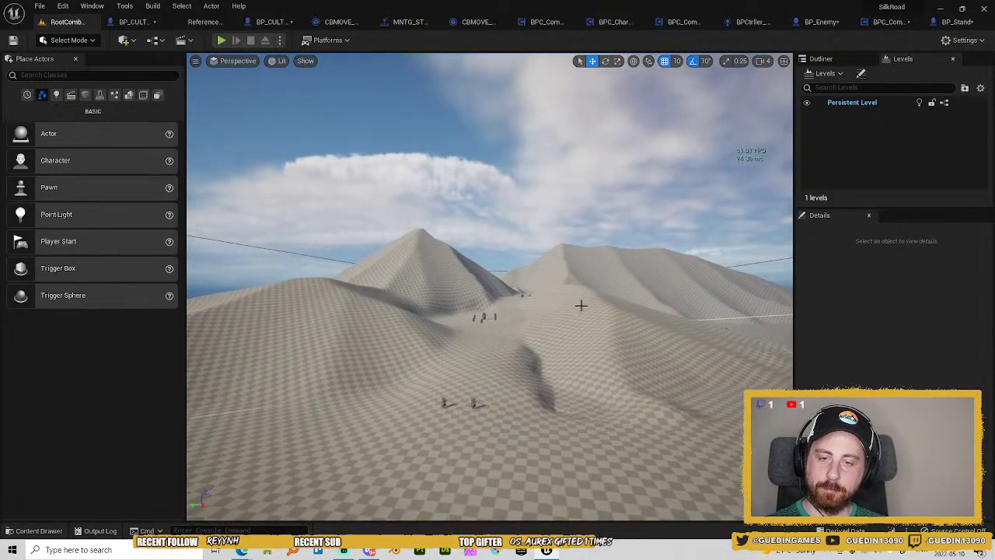
left_click_drag(466, 275, 449, 306)
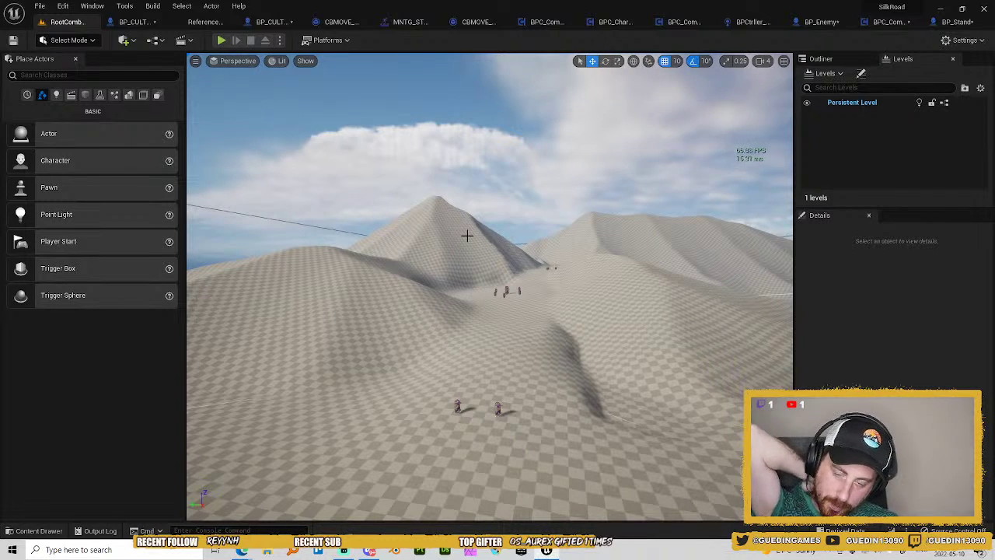
mouse_move(537, 280)
left_mouse_down()
mouse_move(547, 284)
mouse_move(541, 261)
left_mouse_up()
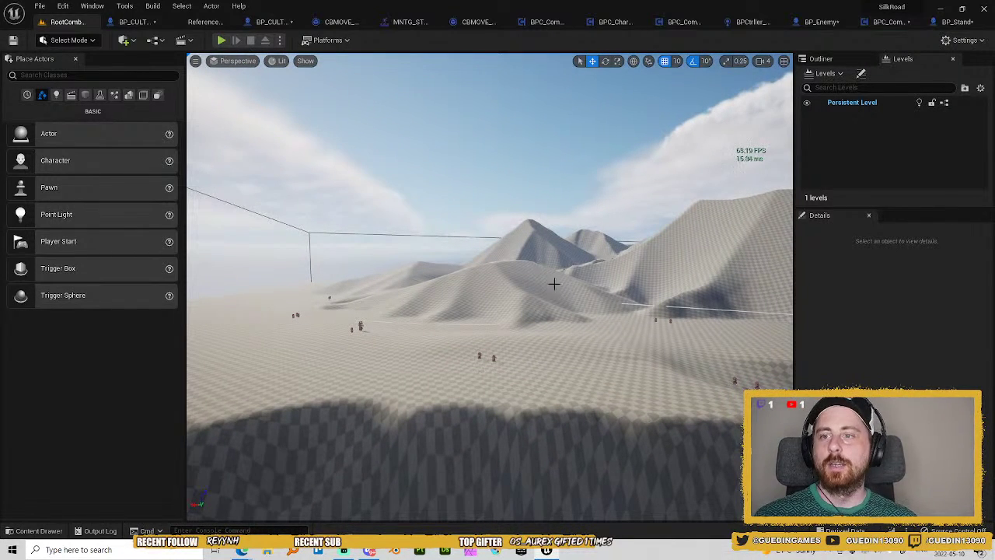
left_click_drag(415, 313, 539, 246)
left_click_drag(531, 340, 597, 316)
Capture a full-screen snip of the valley view facing the three distant enemies, with editor overlays hidden, and restore the editor layout.
key("s")
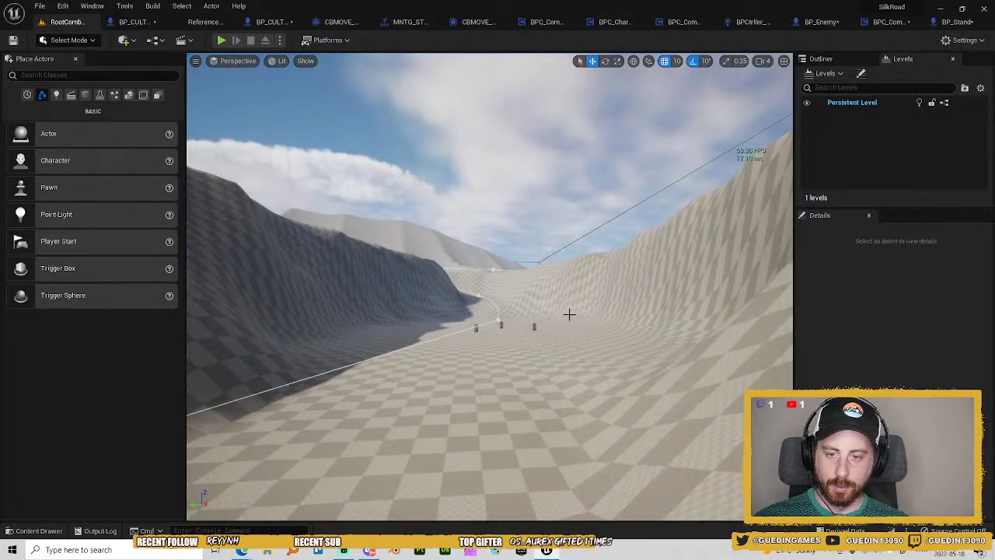
mouse_move(654, 344)
left_mouse_down()
mouse_move(678, 344)
mouse_move(654, 344)
left_mouse_up()
key("a")
key("g")
mouse_move(583, 331)
left_mouse_down()
mouse_move(583, 359)
mouse_move(584, 329)
left_mouse_up()
key("w")
key("s")
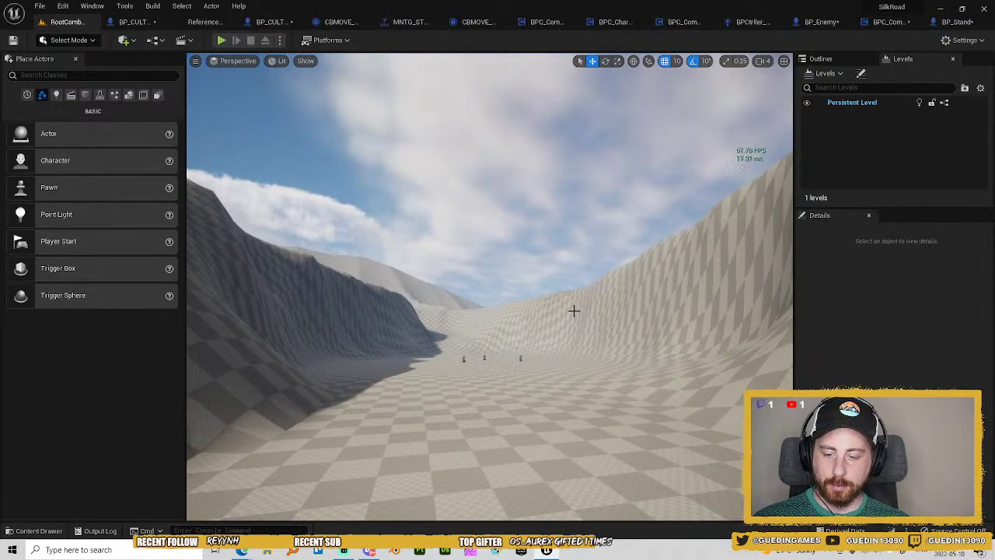
key("F11")
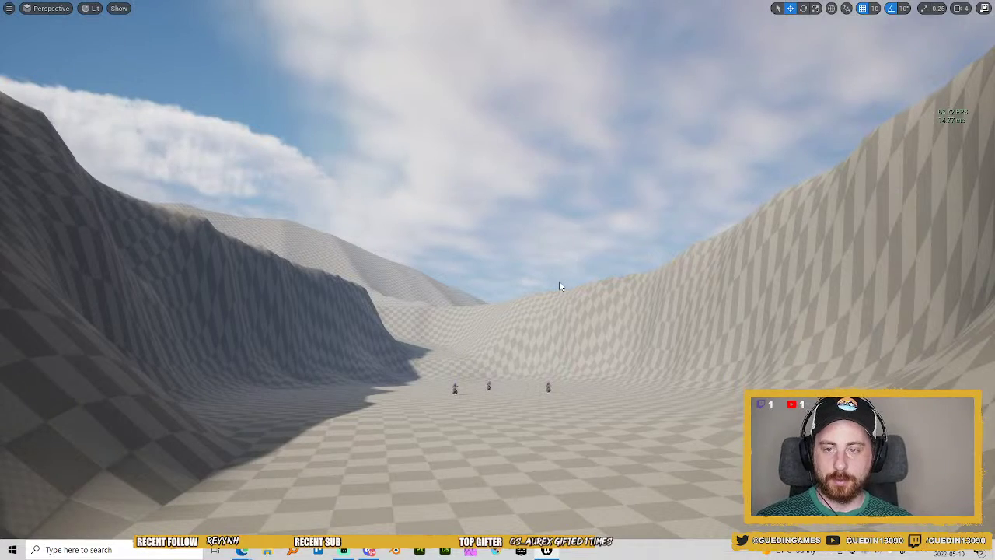
key("super+shift+s")
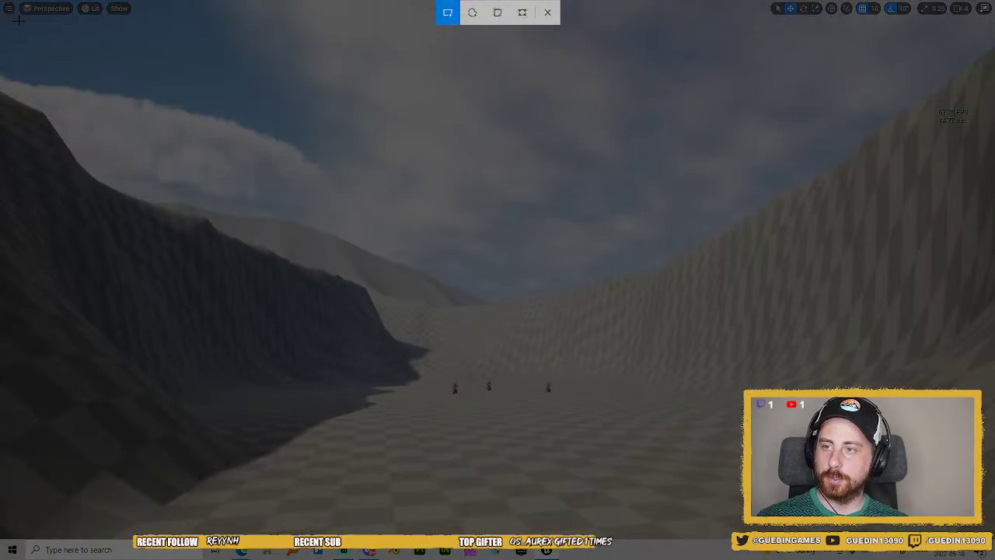
left_click_drag(7, 16, 987, 535)
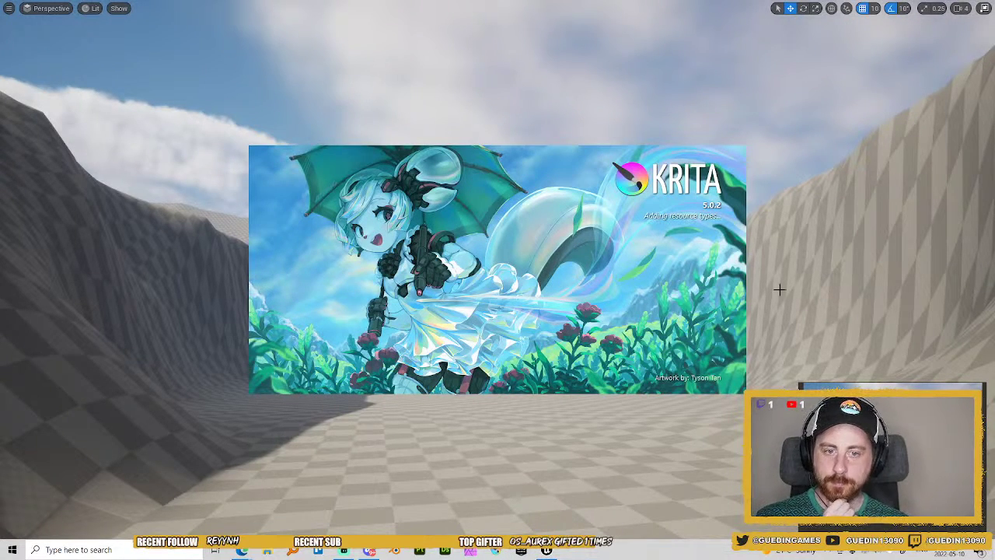
key("F11")
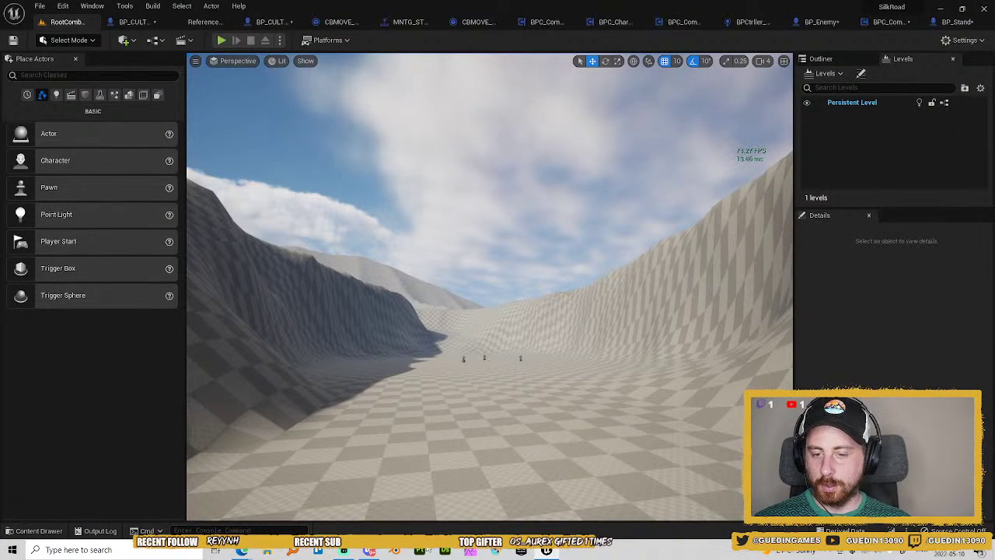
Find PureRef through the Windows search and open it to bring up the rocky desert reference board.
left_click(59, 549)
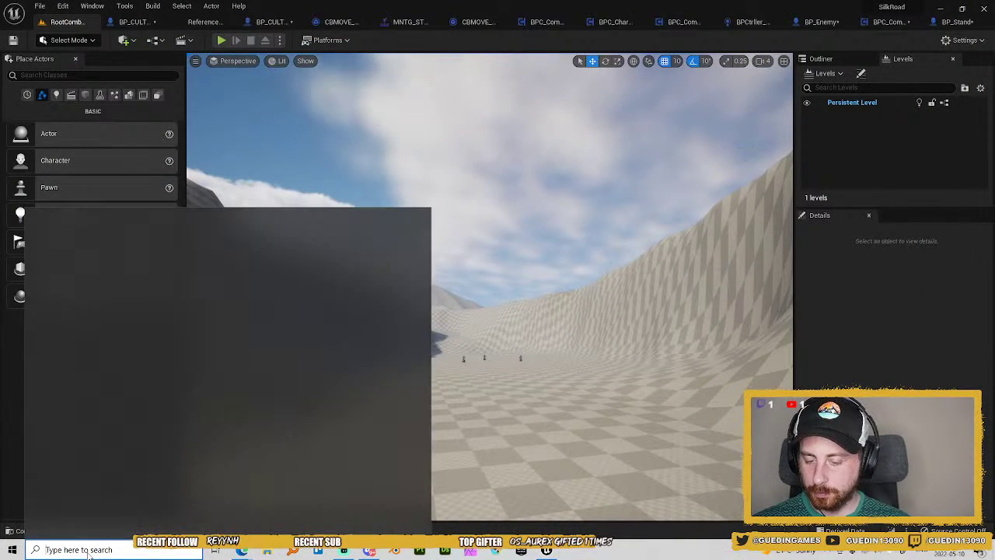
type("pureref")
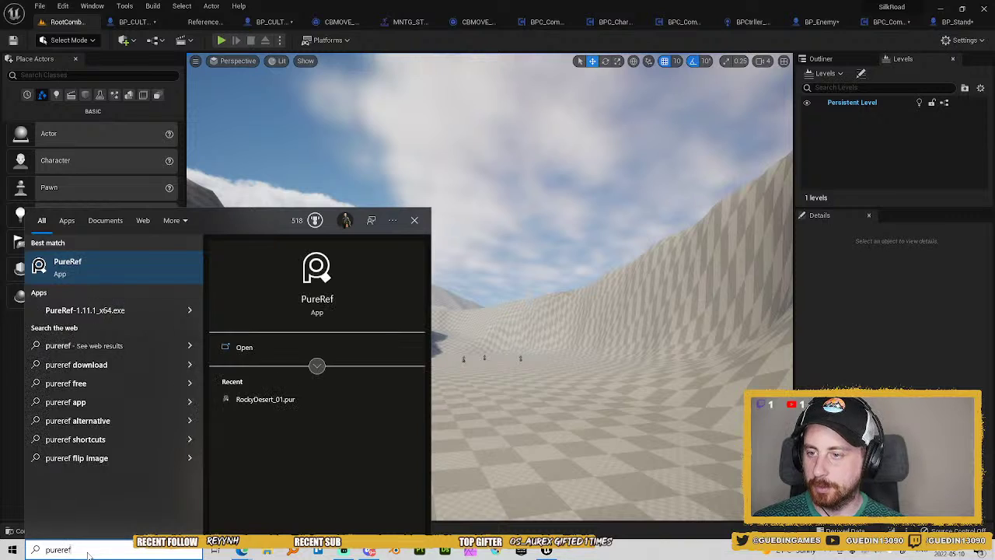
key("Return")
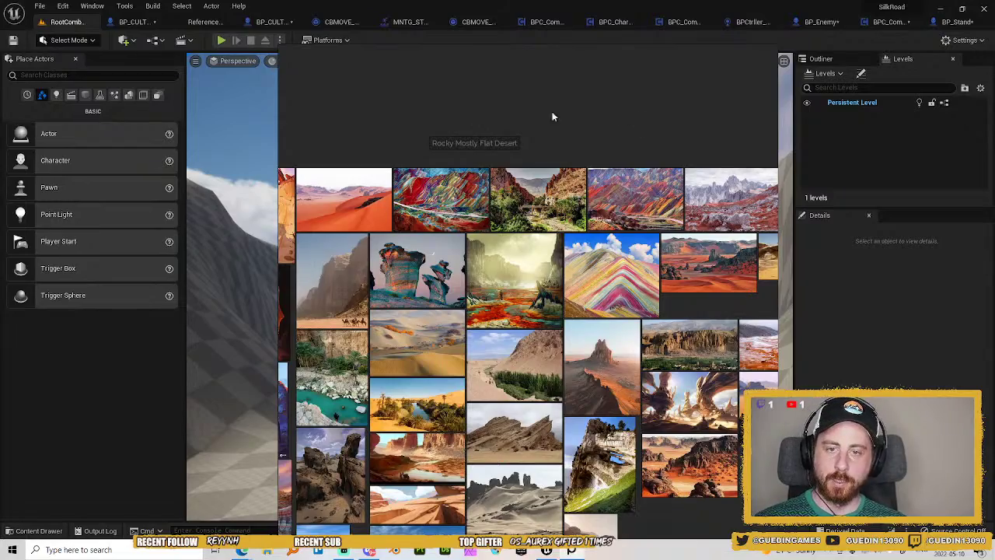
Look over the rocky desert reference images in PureRef and park the board on the second monitor.
left_click_drag(503, 111, 994, 233)
left_click_drag(994, 159, 492, 98)
scroll(531, 233, "down", 4)
scroll(571, 332, "up", 1)
scroll(531, 330, "up", 3)
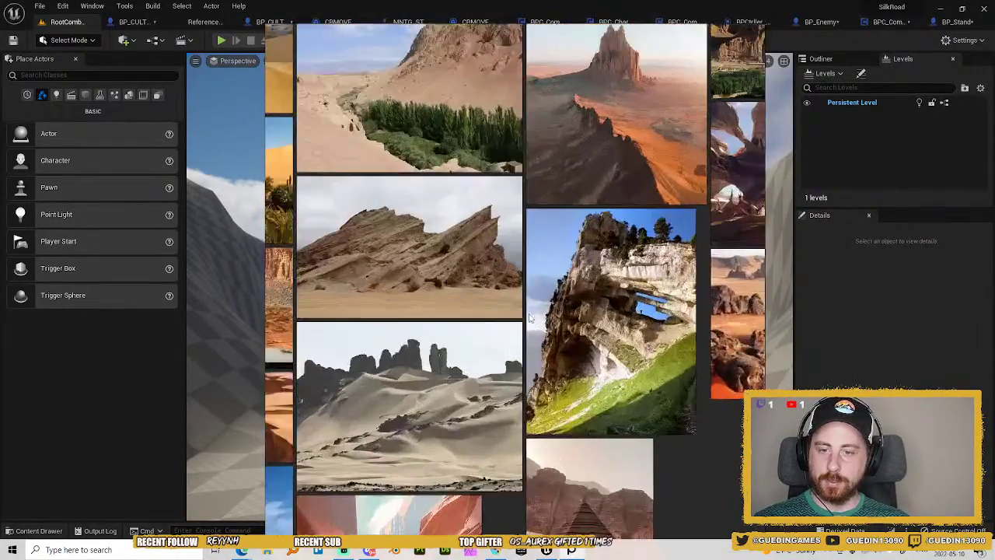
scroll(506, 233, "down", 3)
scroll(500, 205, "up", 2)
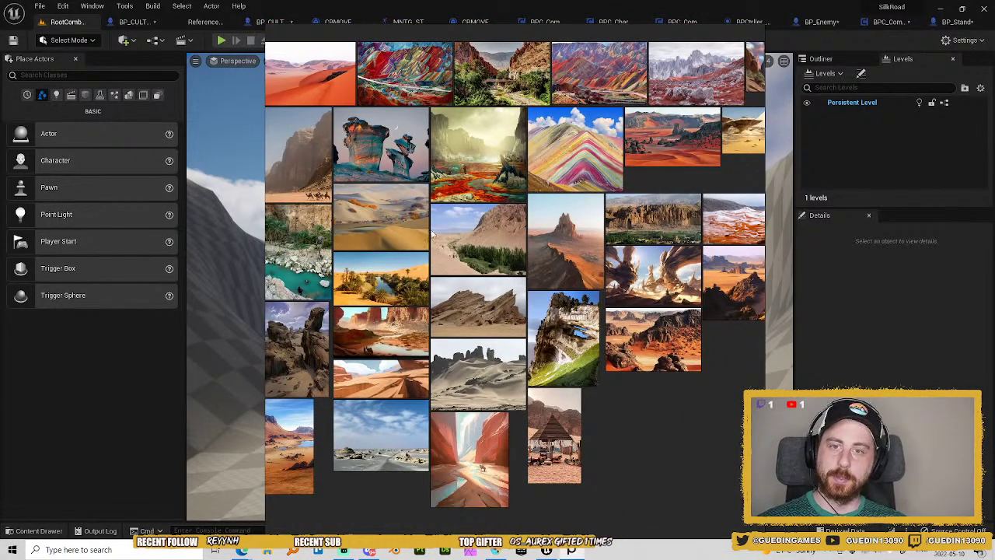
scroll(424, 242, "down", 1)
left_click_drag(429, 33, 994, 38)
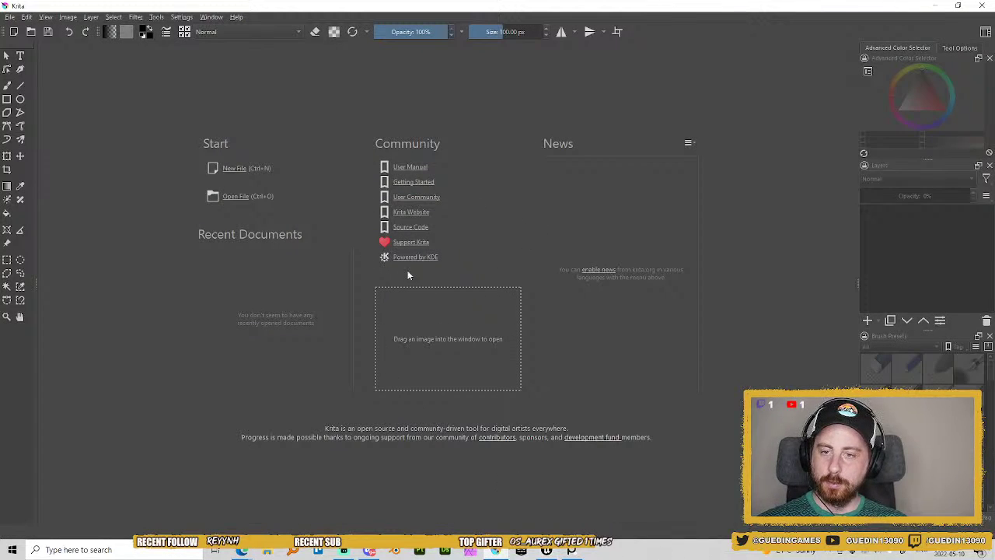
Switch to Krita and create a 1893 x 998 px document from the clipboard screenshot, interpreting its colours as Web (sRGB).
left_click(234, 170)
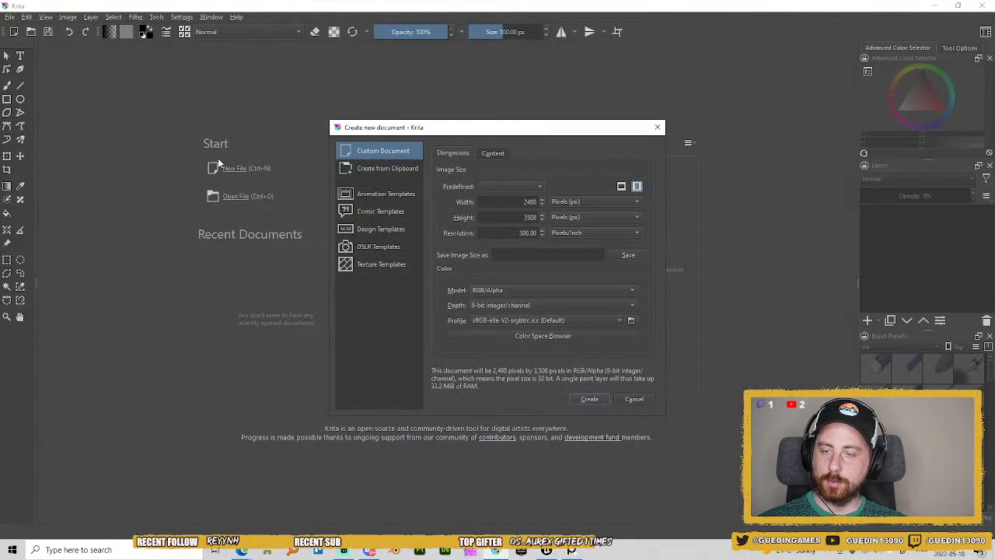
left_click(397, 168)
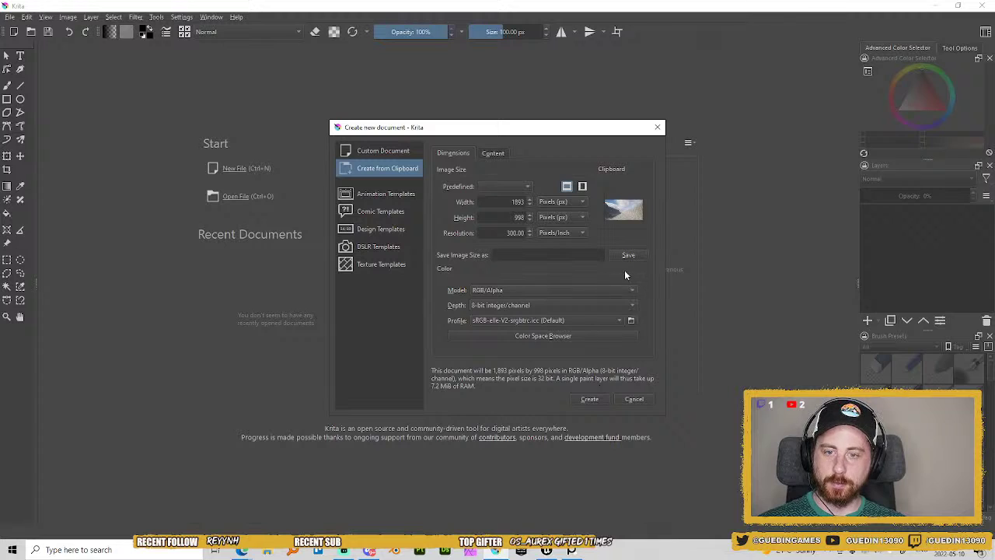
left_click(587, 398)
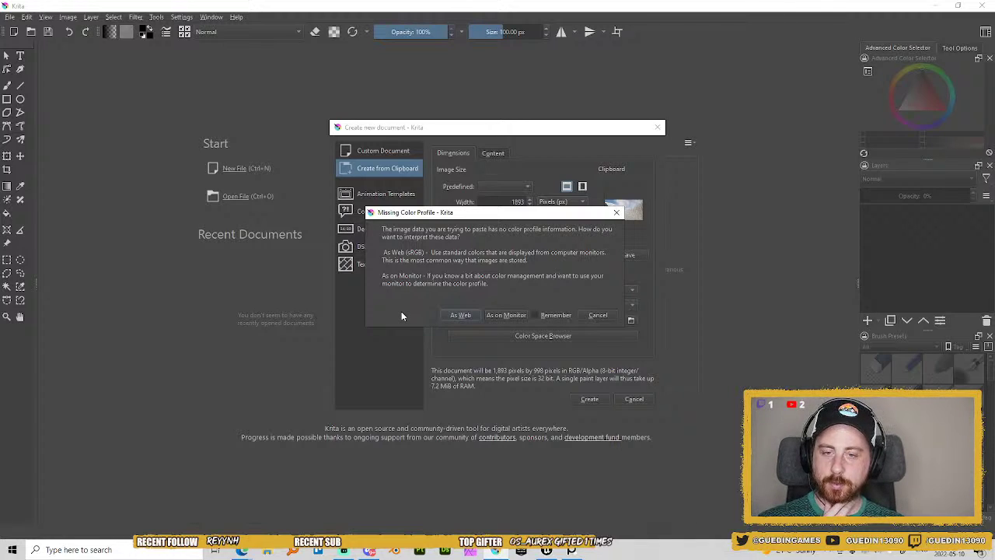
left_click(452, 316)
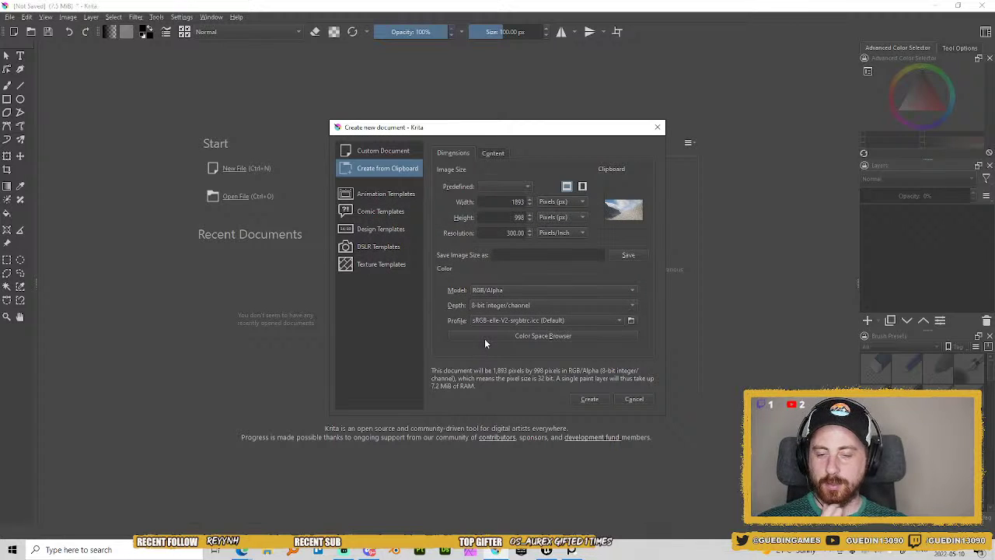
left_click(589, 399)
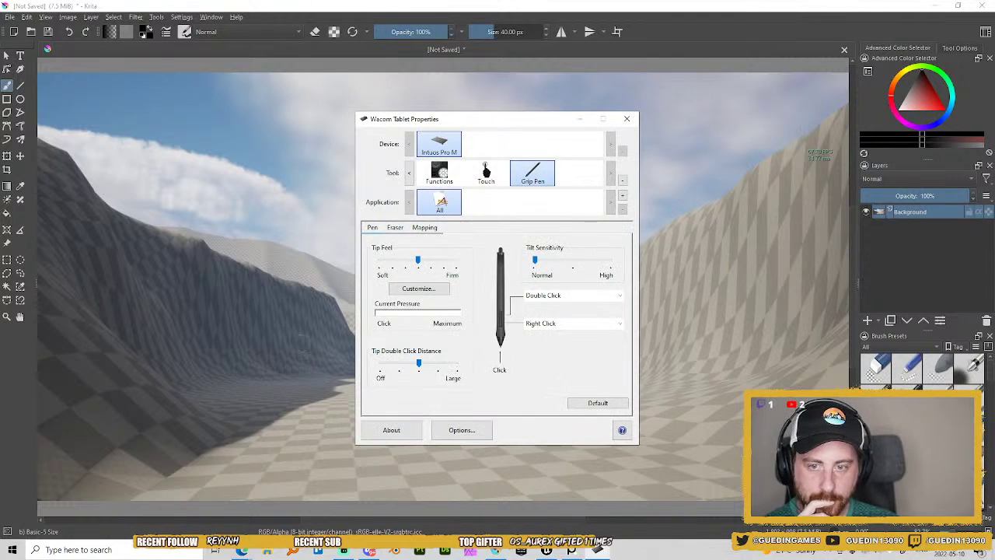
Map the Wacom grip pen to Monitor 1 with Force Proportions enabled, and close the tablet properties.
left_click(432, 233)
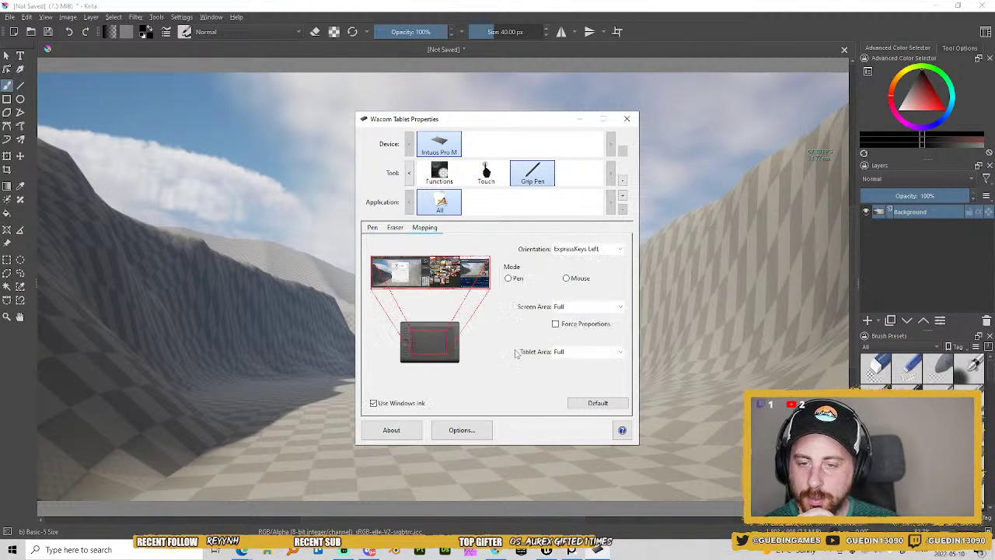
left_click(568, 308)
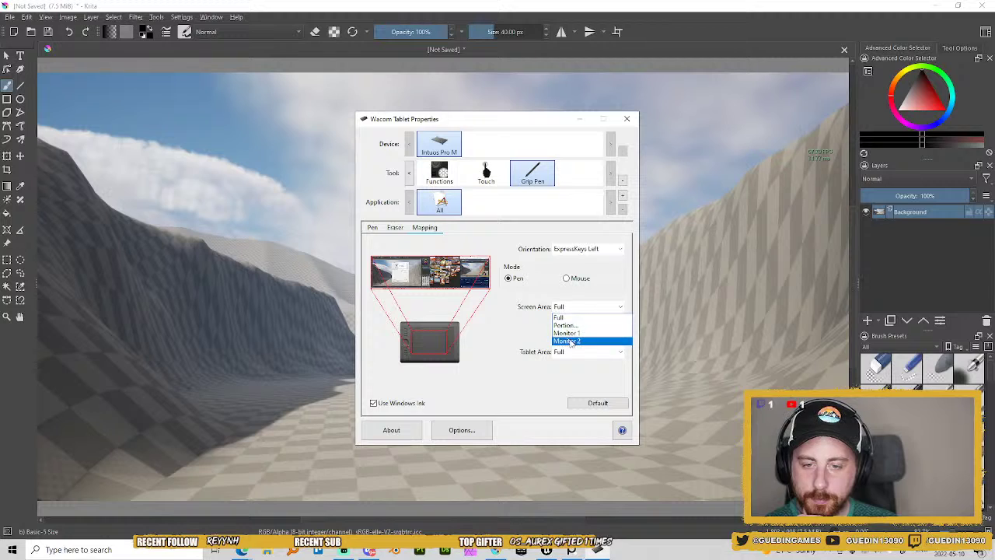
left_click(571, 340)
left_click(583, 307)
left_click(566, 331)
left_click(560, 325)
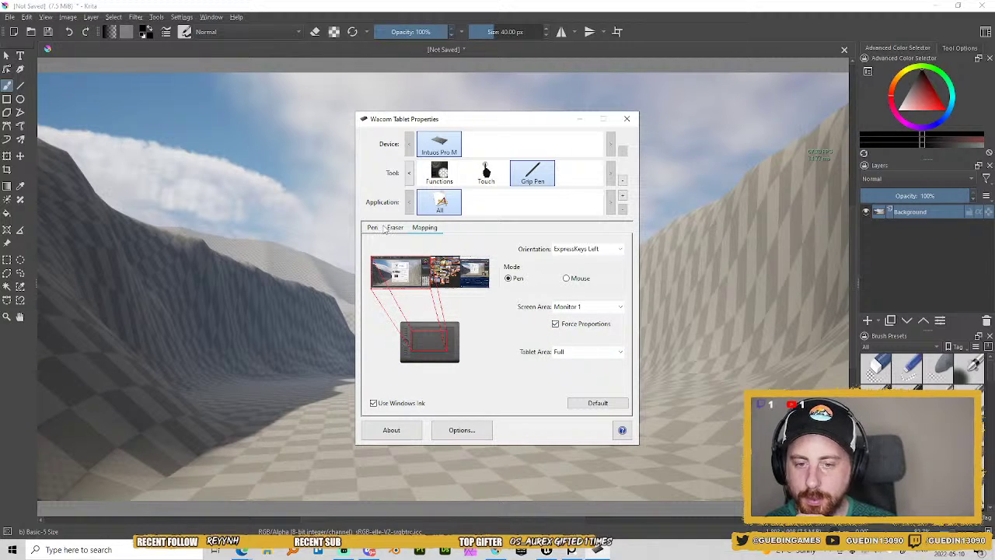
left_click(626, 119)
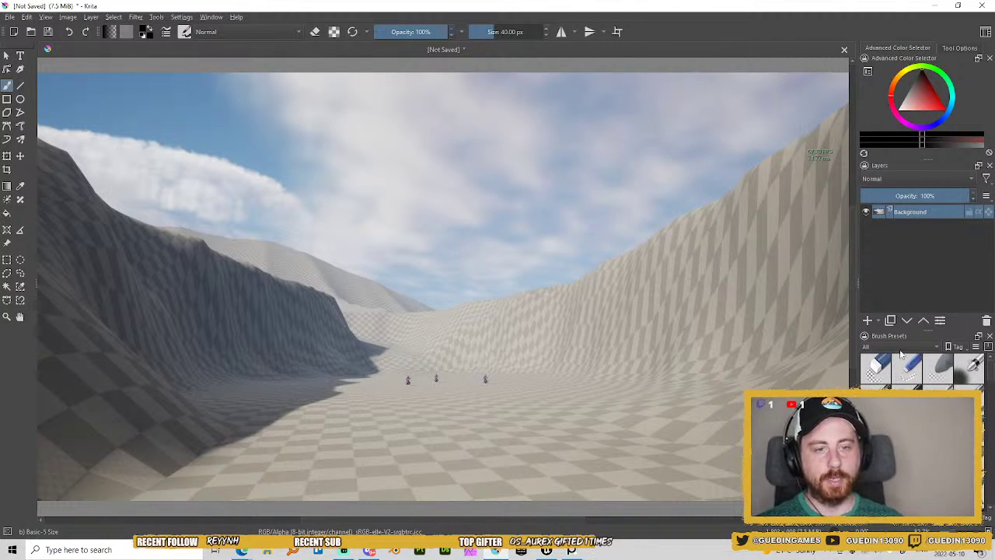
Fully desaturate the Background screenshot with the HSV/HSL Adjustment filter.
key("ctrl+u")
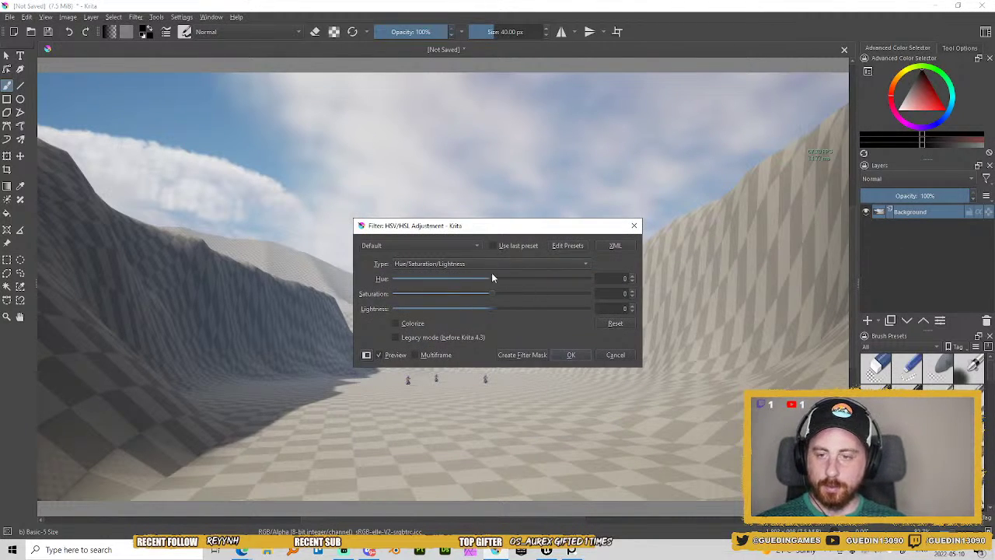
left_click_drag(488, 294, 394, 294)
left_click(570, 354)
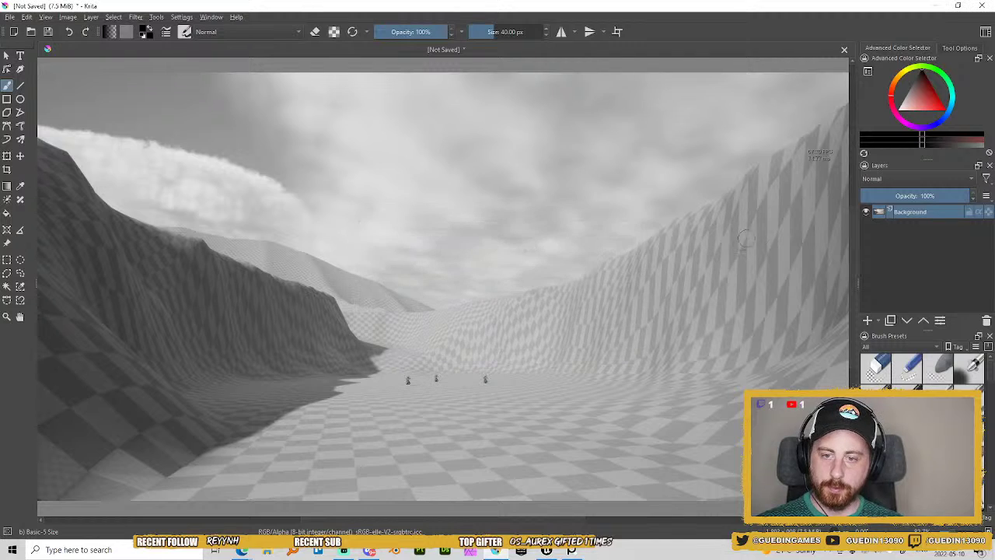
Add a mid-grey (#7d7d7d) colour fill layer and place it beneath the desaturated screenshot layer.
left_click(877, 320)
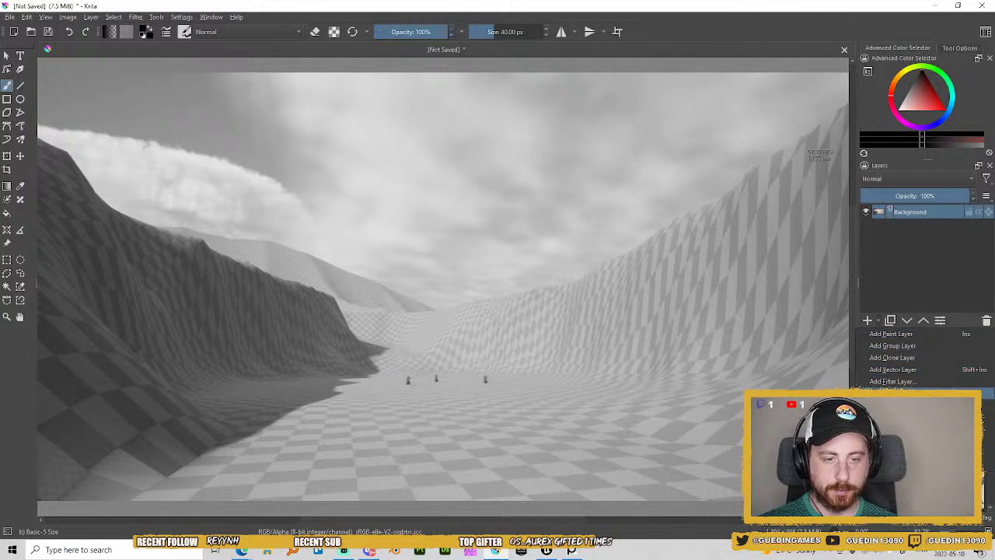
left_click(894, 393)
left_click(450, 196)
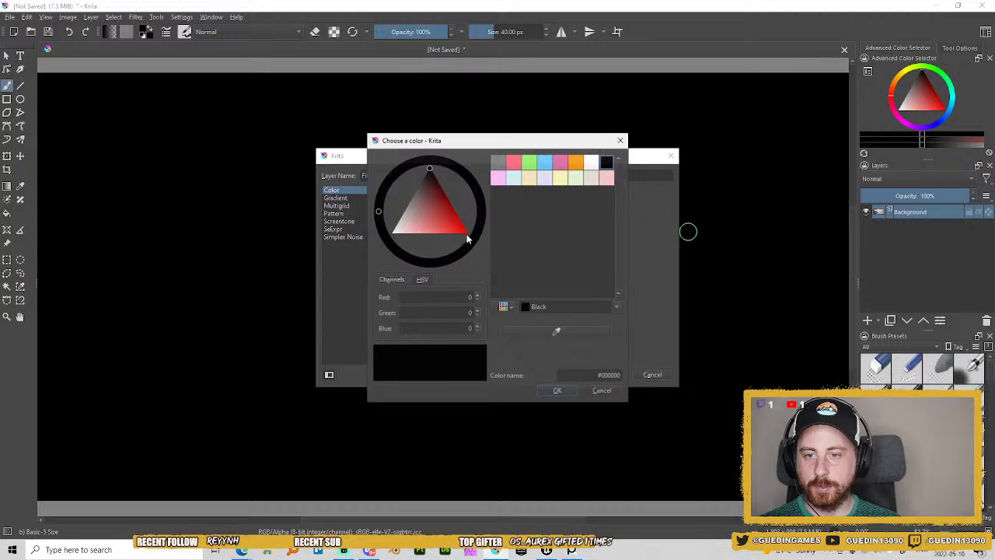
left_click(413, 194)
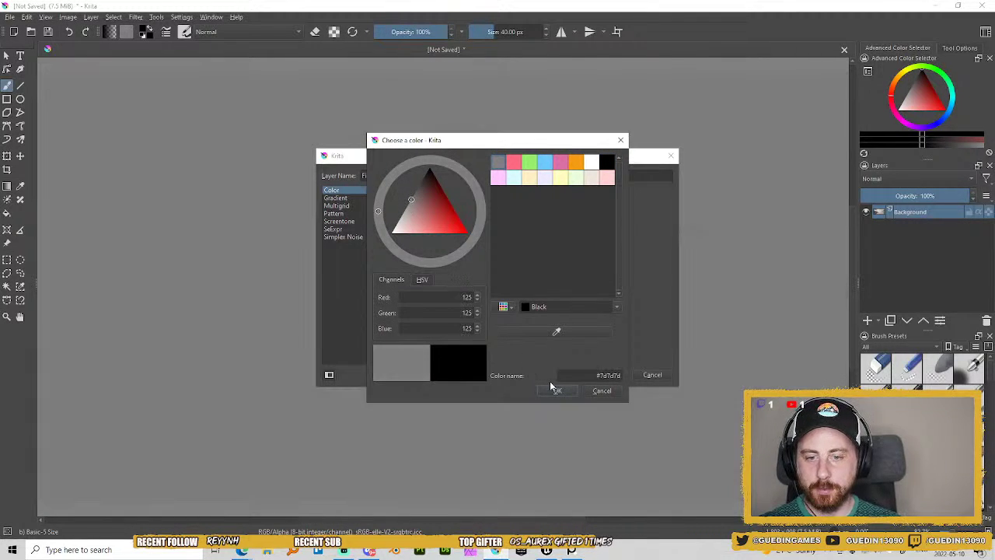
left_click(558, 390)
left_click(609, 375)
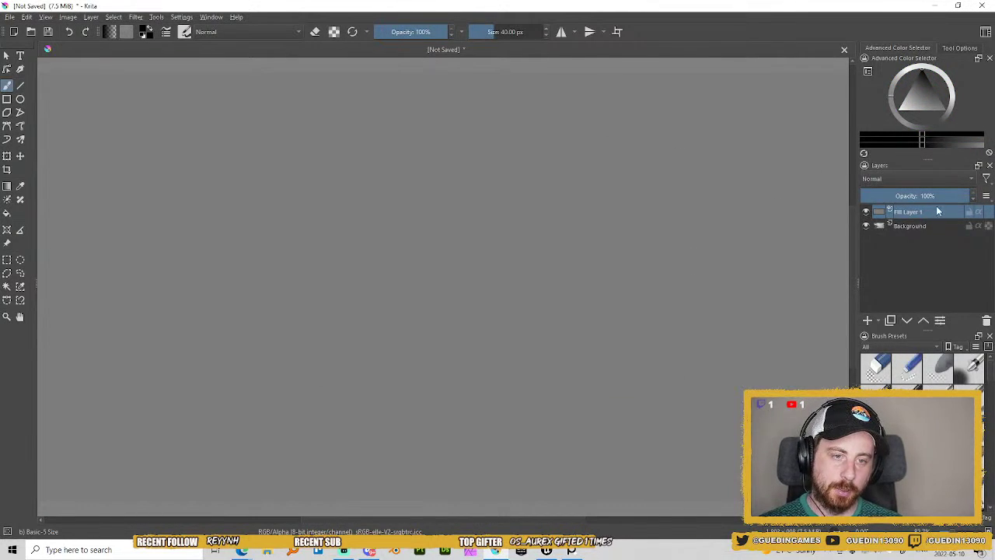
left_click_drag(938, 211, 938, 256)
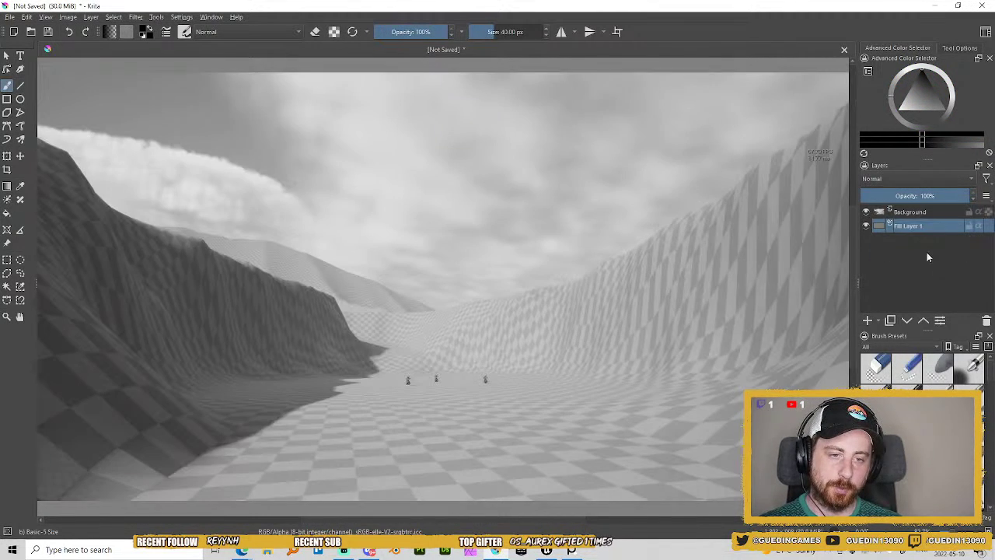
Rename the grey fill layer to Background.
left_click(937, 213)
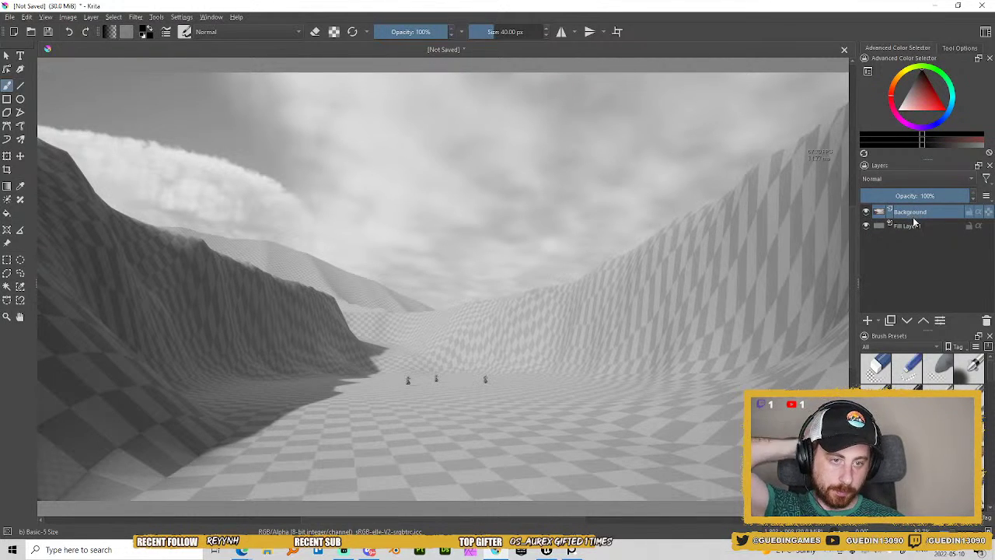
left_click(912, 225)
double_click(884, 223)
type("Ba")
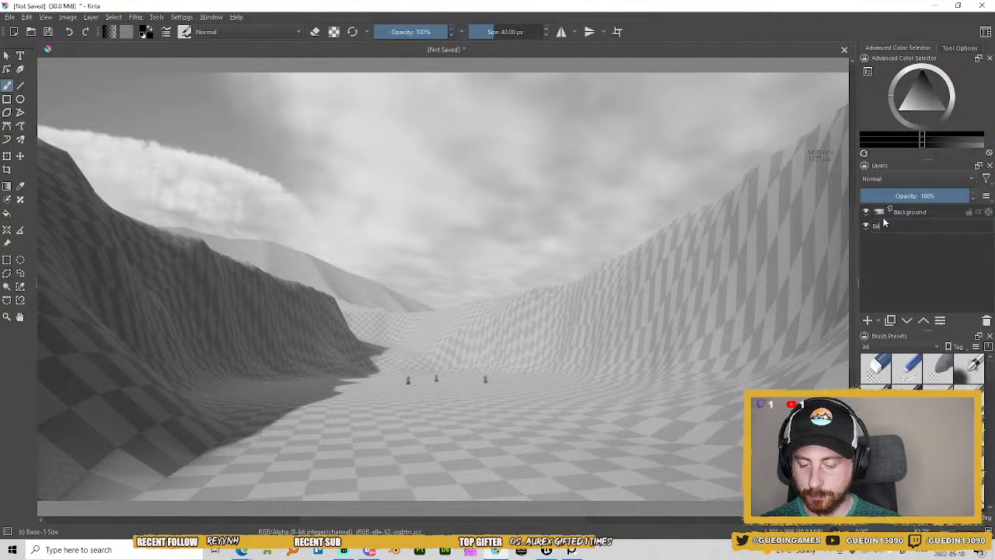
type("ckground")
key("Return")
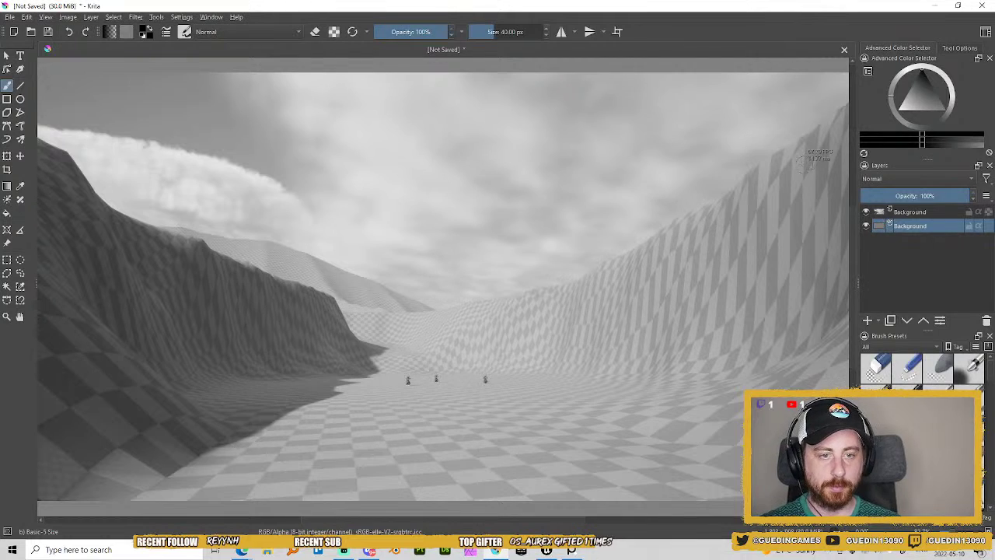
Rename the valley screenshot layer to Ref and lower its opacity to 53%.
double_click(912, 213)
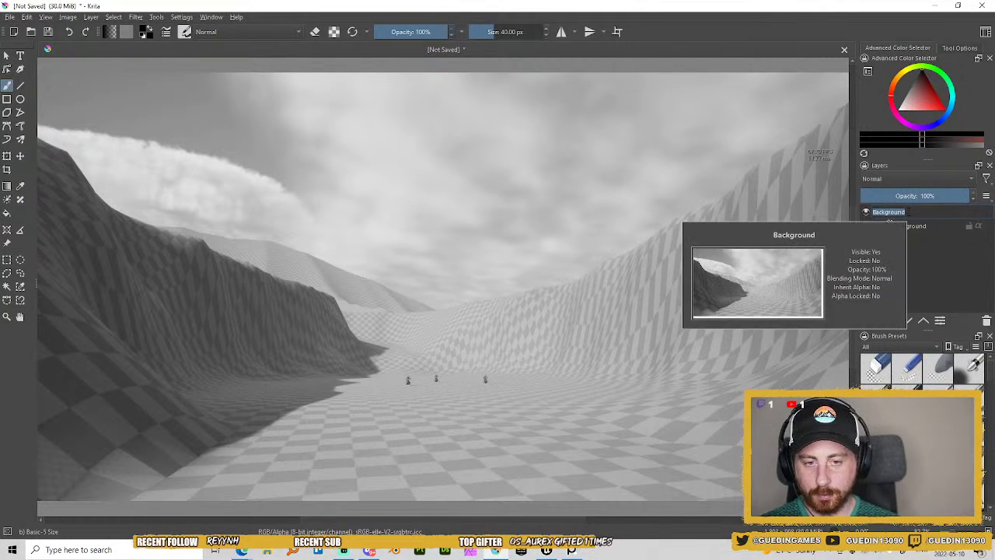
type("Ref")
key("Return")
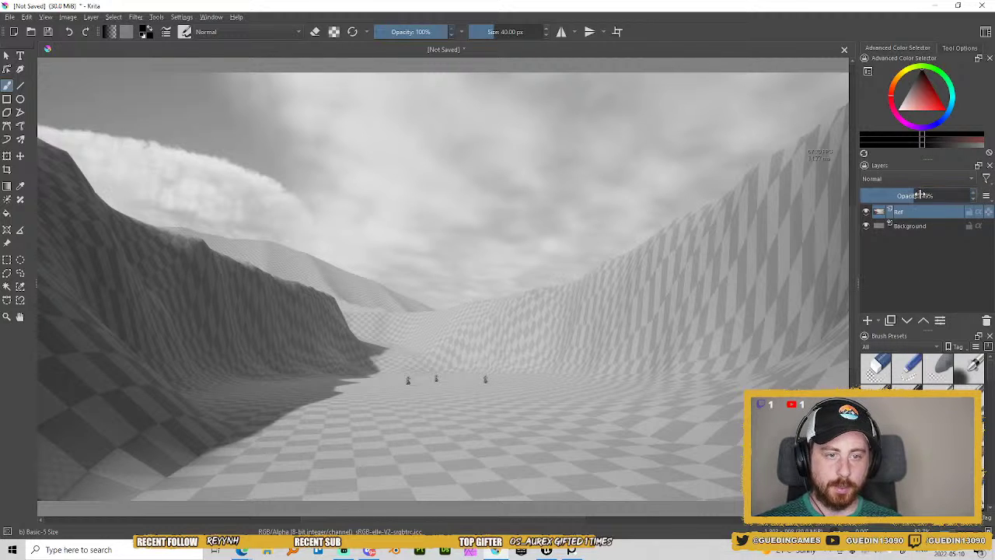
left_click_drag(929, 195, 913, 195)
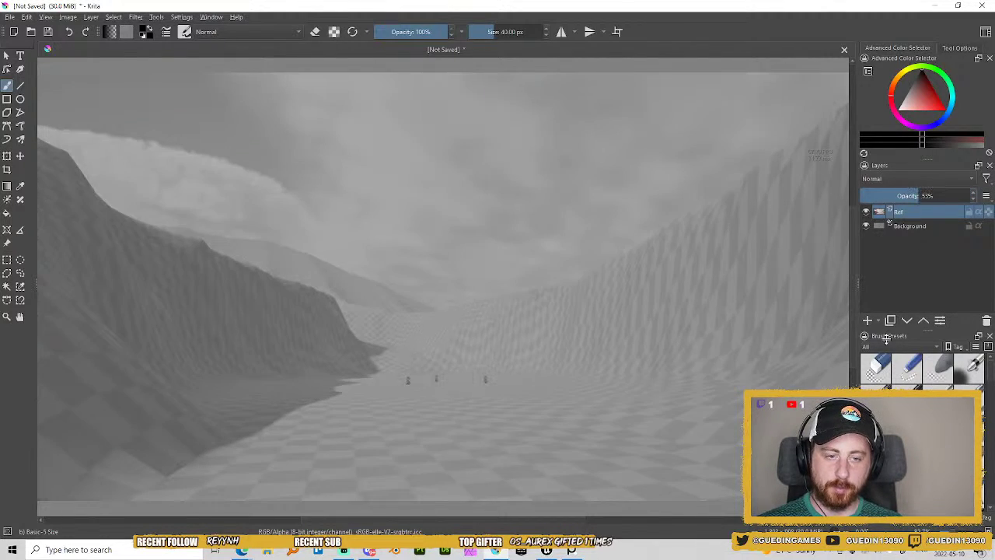
Add a new paint layer above Ref and choose the Pencil-2 brush preset for sketching.
left_click(868, 320)
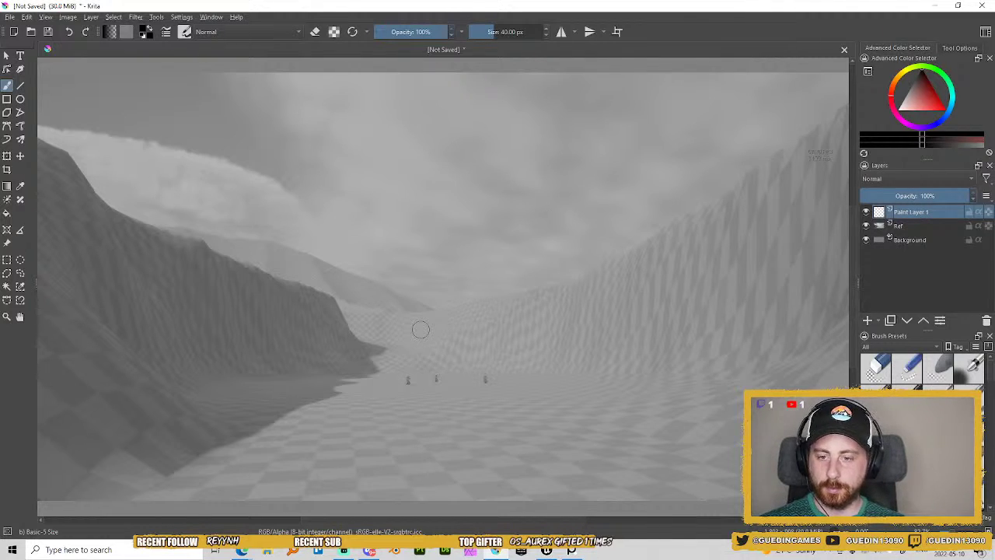
right_click(446, 357)
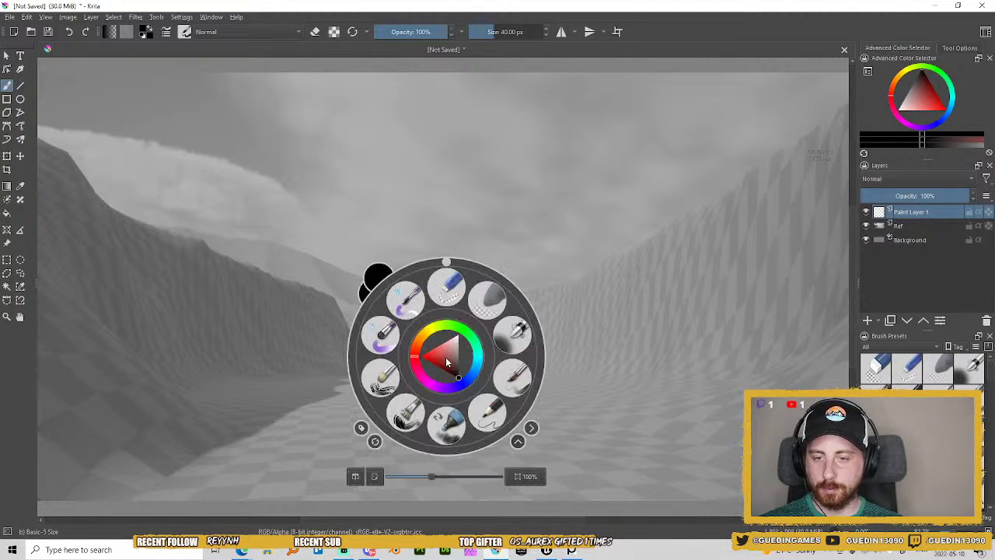
left_click(489, 420)
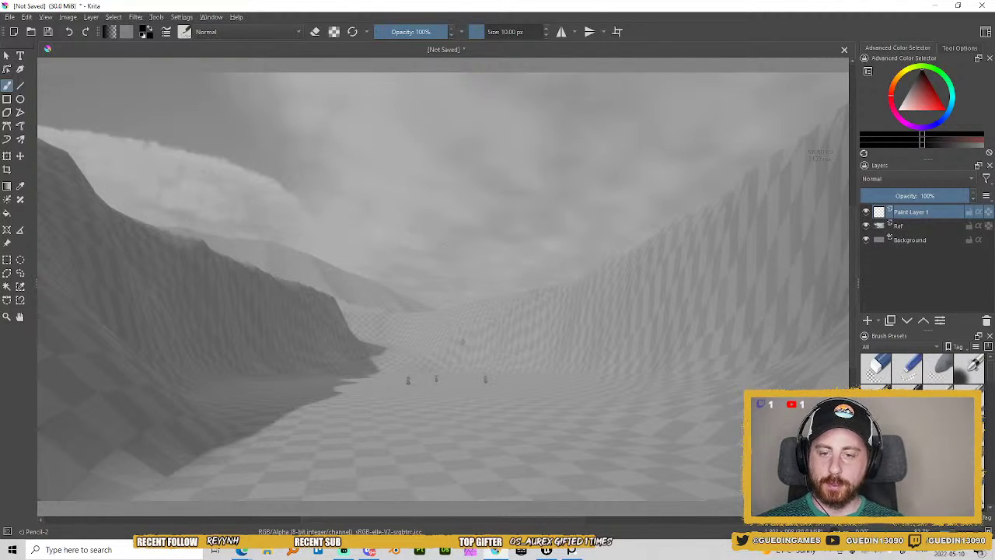
mouse_move(462, 335)
left_mouse_down()
mouse_move(480, 316)
mouse_move(568, 271)
left_mouse_up()
key("ctrl+z")
left_click_drag(549, 310, 614, 250)
key("ctrl+z")
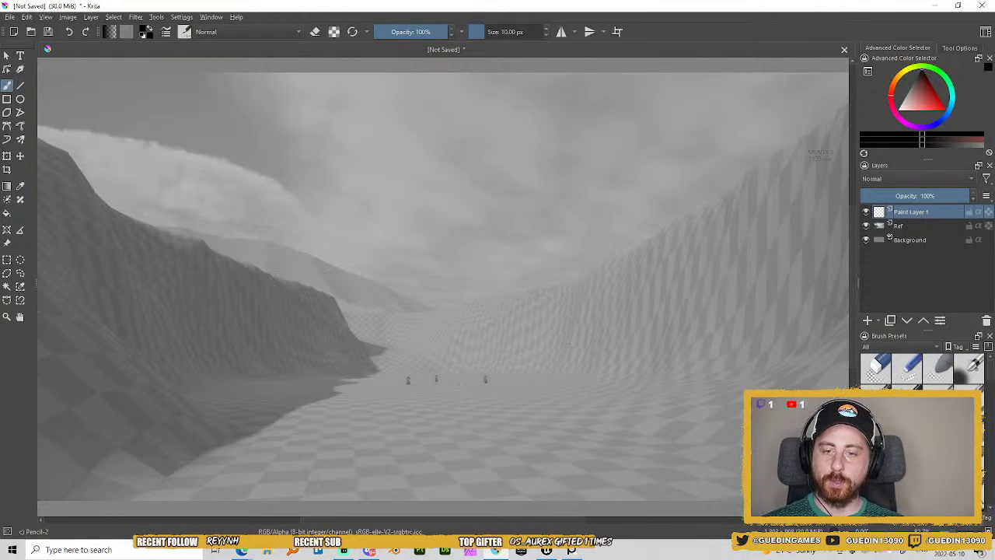
mouse_move(409, 338)
left_mouse_down()
mouse_move(508, 208)
mouse_move(417, 309)
left_mouse_up()
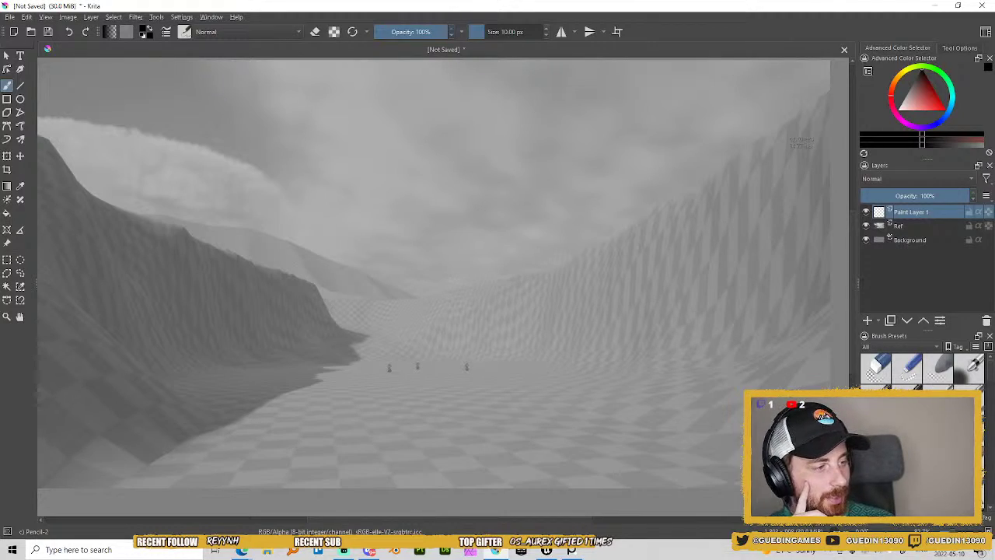
Bring the PureRef board onto the main monitor and study the desert paintings, especially the red canyon with the rider and stream.
left_click_drag(994, 435, 678, 411)
scroll(426, 327, "up", 7)
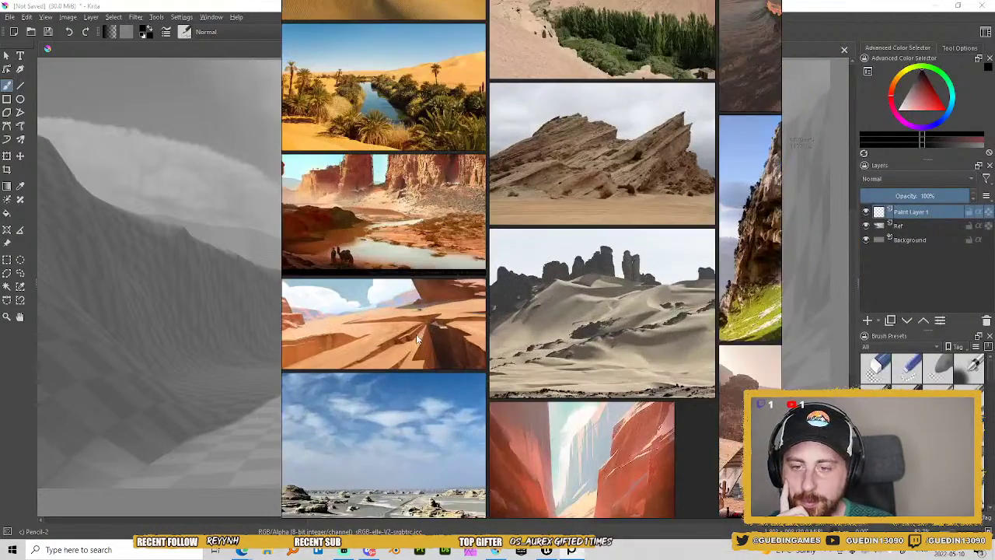
scroll(596, 320, "down", 2)
left_click_drag(404, 361, 477, 304)
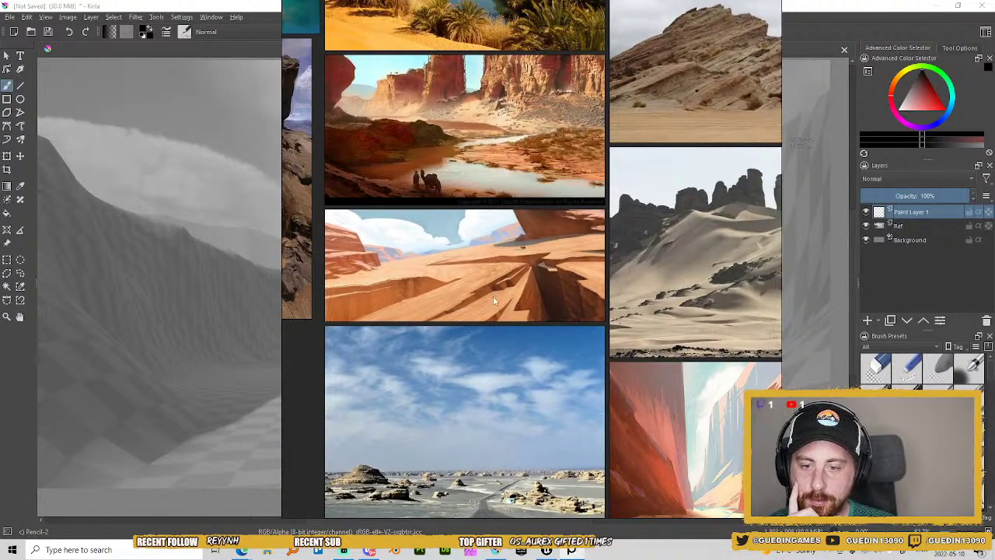
scroll(537, 264, "down", 3)
scroll(629, 400, "up", 4)
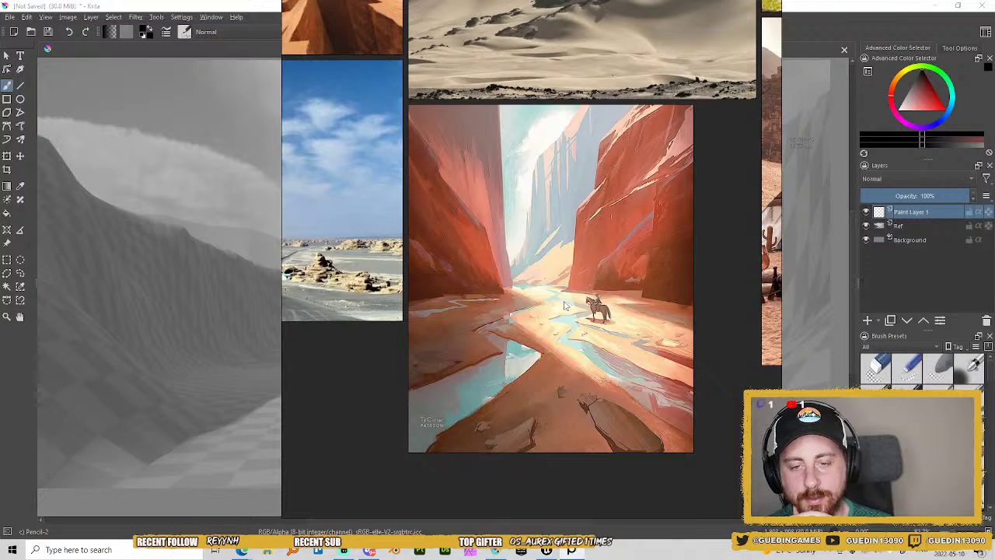
right_click(613, 96)
left_click(543, 132)
scroll(577, 96, "down", 3)
left_click_drag(577, 97, 545, 284)
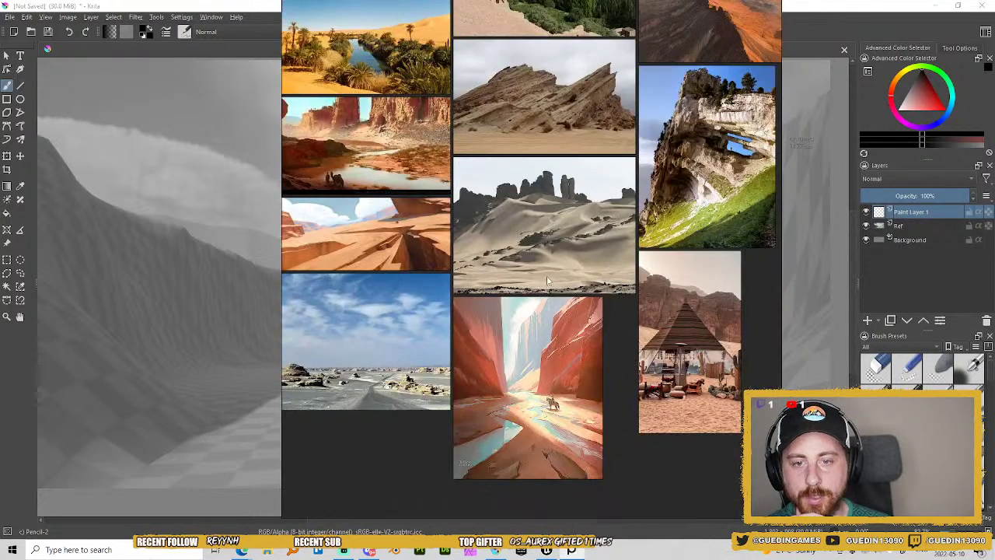
Examine the reference photo of the rocky desert valley with the belt of green trees.
left_click_drag(585, 196, 534, 304)
scroll(481, 139, "up", 3)
scroll(481, 138, "up", 2)
left_click_drag(548, 87, 592, 278)
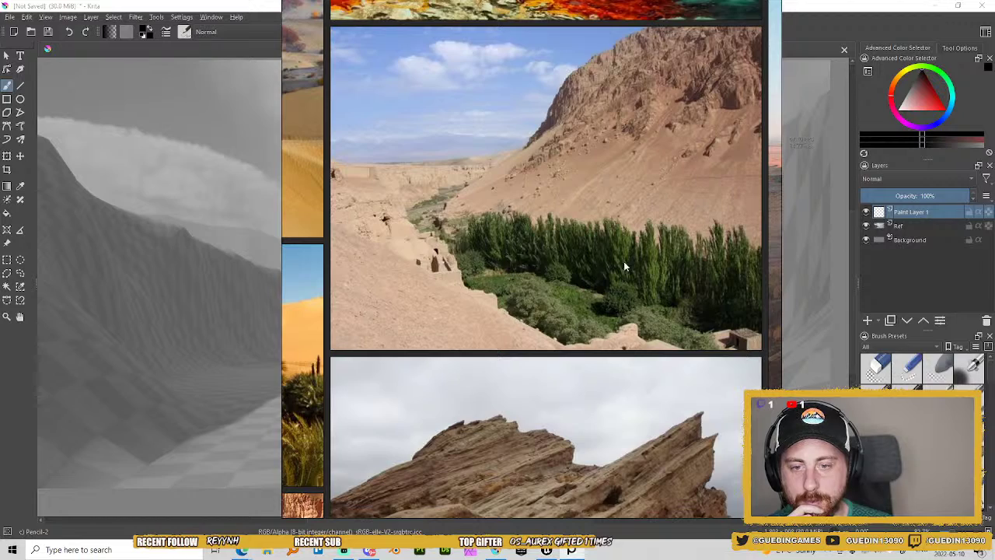
scroll(521, 248, "down", 1)
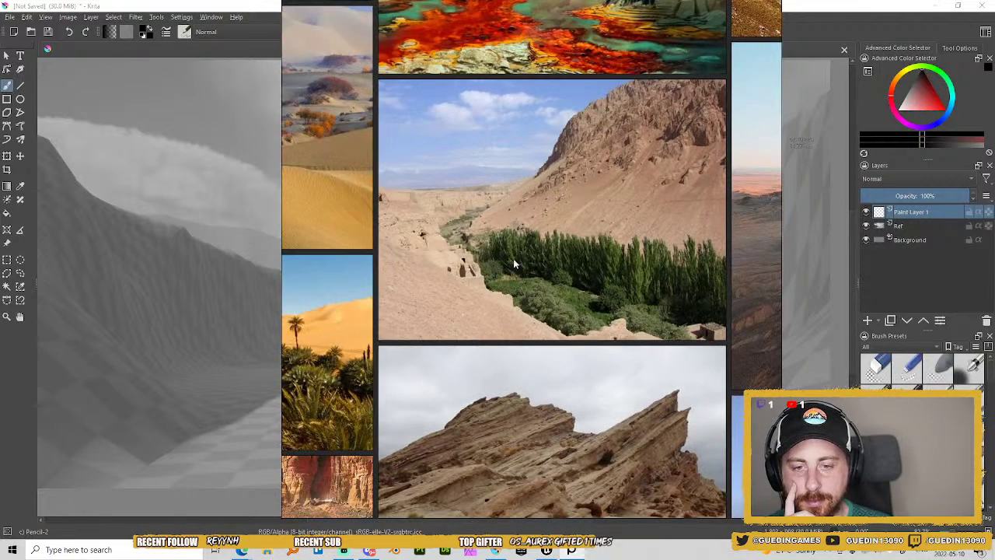
scroll(507, 257, "down", 2)
left_click_drag(505, 221, 546, 293)
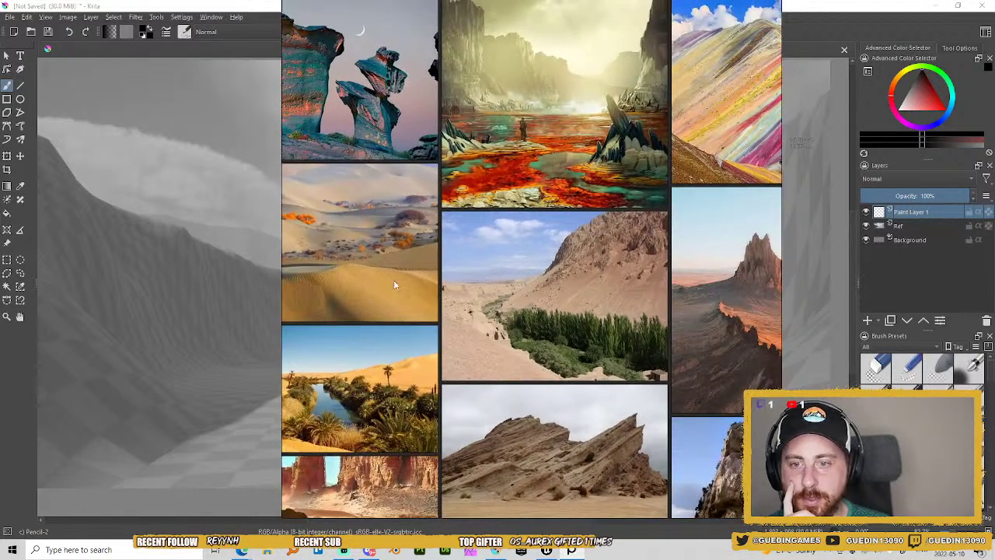
Examine the dune, oasis, turquoise river and colourful layered-mountain references on the board.
left_click_drag(393, 281, 615, 333)
left_click_drag(446, 327, 570, 211)
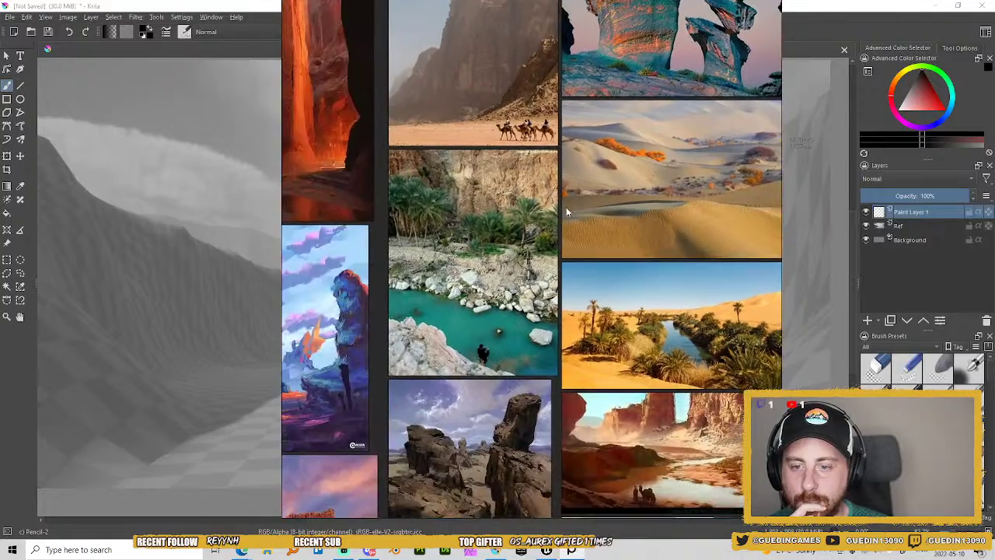
left_click_drag(464, 305, 694, 154)
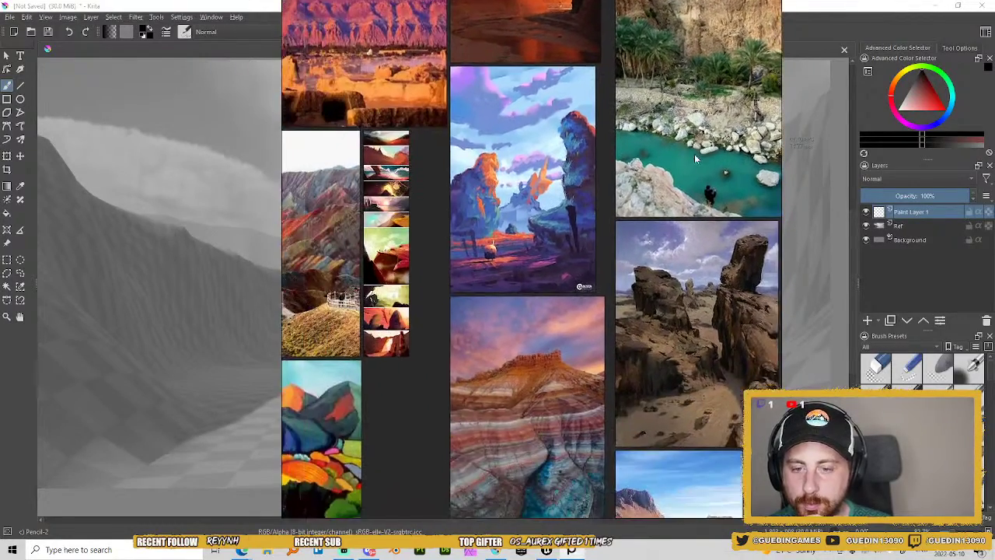
scroll(622, 289, "down", 1)
left_click_drag(630, 291, 749, 273)
scroll(749, 273, "down", 1)
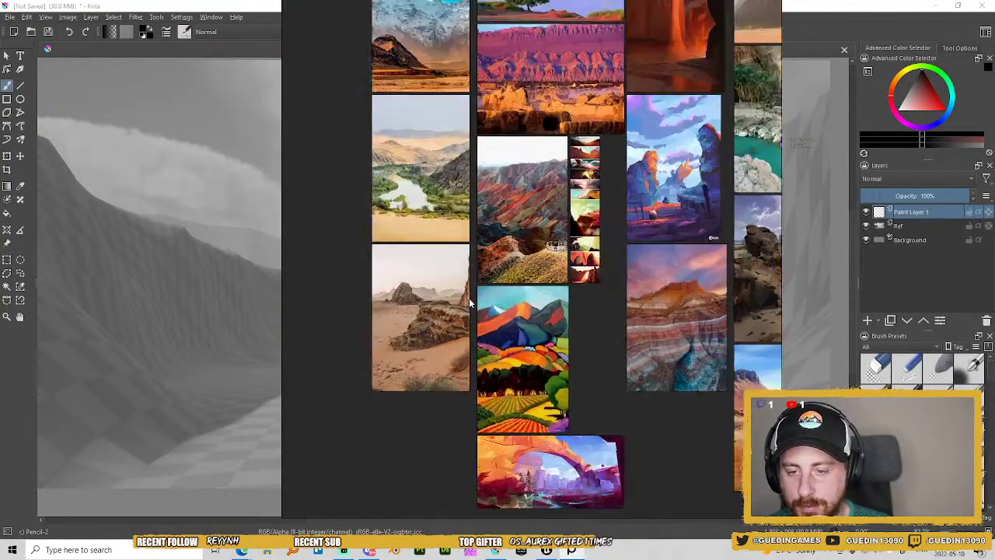
scroll(494, 168, "up", 1)
left_click_drag(494, 168, 521, 302)
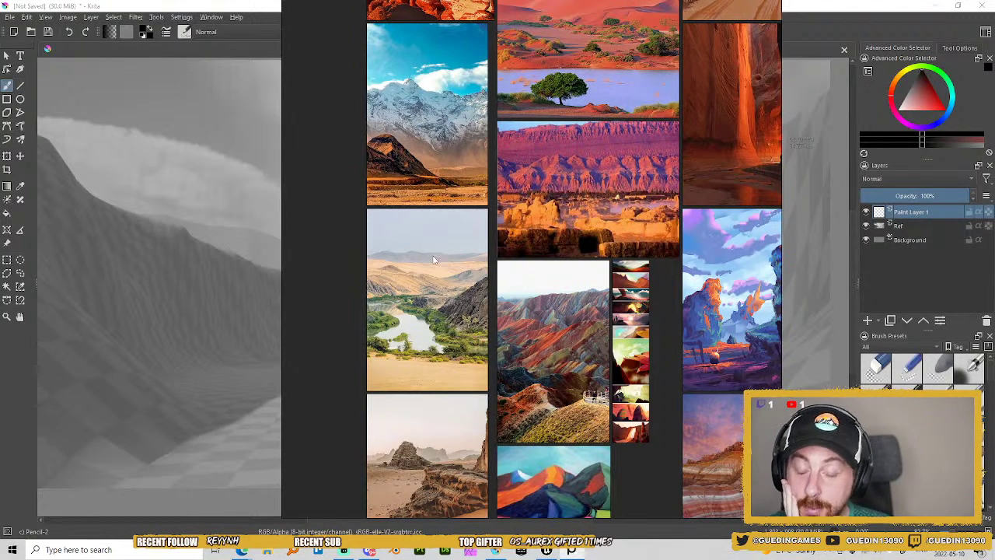
Look over the whole reference collection and the dune photo with dark rock spires, and return the board to the second monitor.
scroll(473, 319, "up", 4)
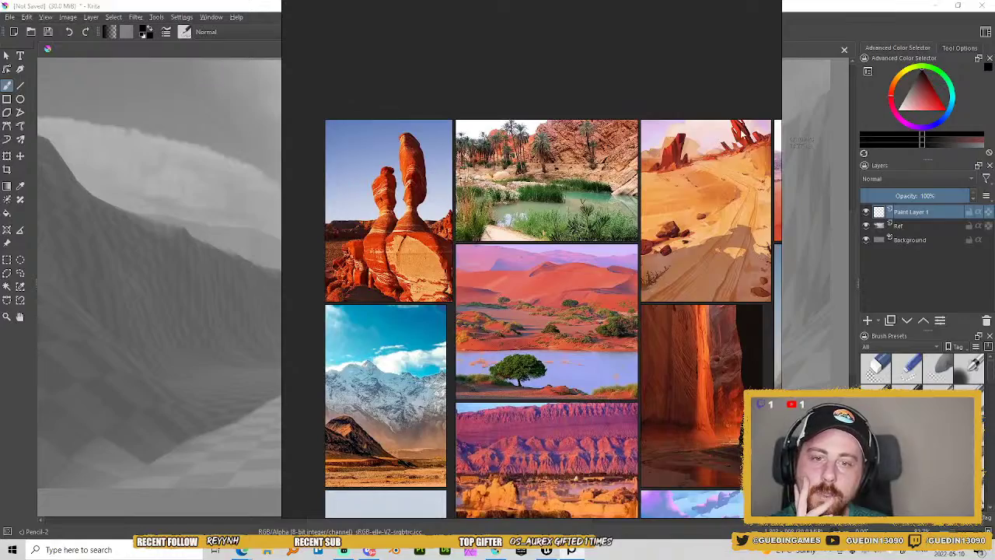
scroll(689, 265, "down", 4)
left_click_drag(776, 333, 547, 226)
scroll(548, 224, "up", 3)
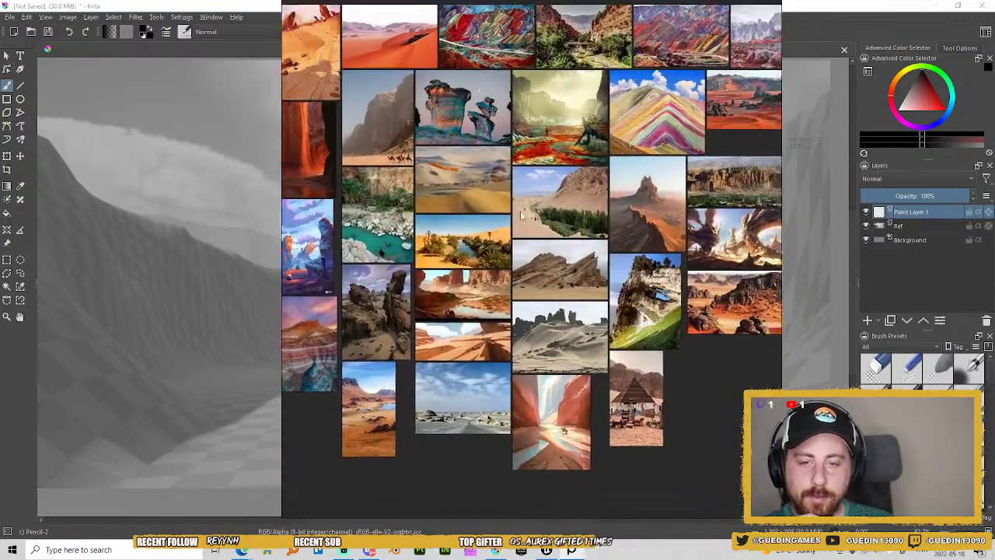
scroll(592, 264, "up", 4)
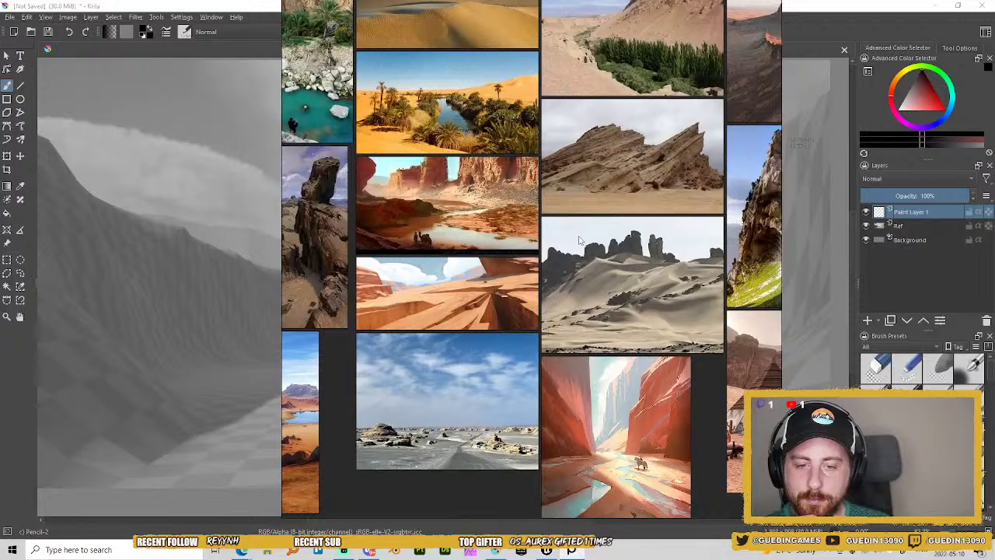
left_click_drag(579, 239, 578, 192)
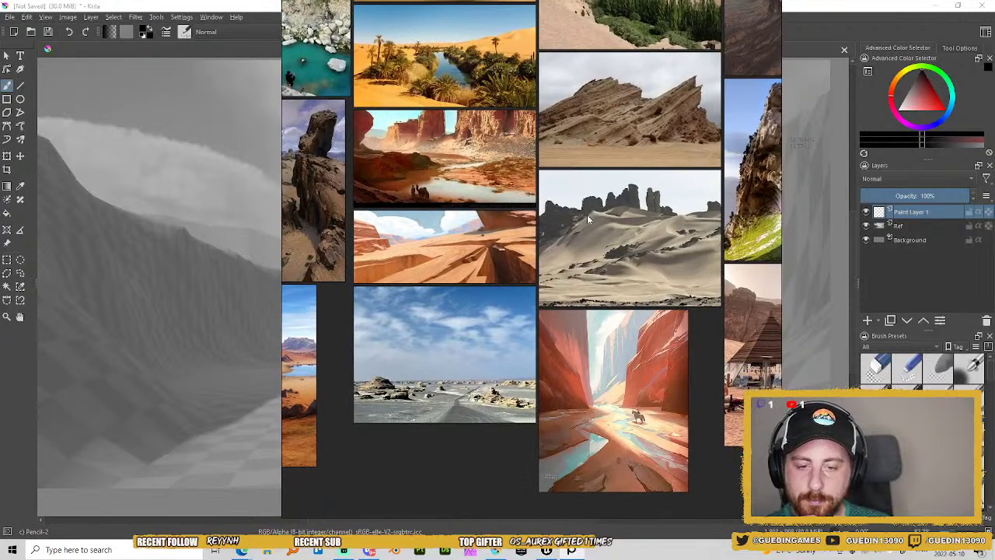
left_click_drag(419, 128, 994, 175)
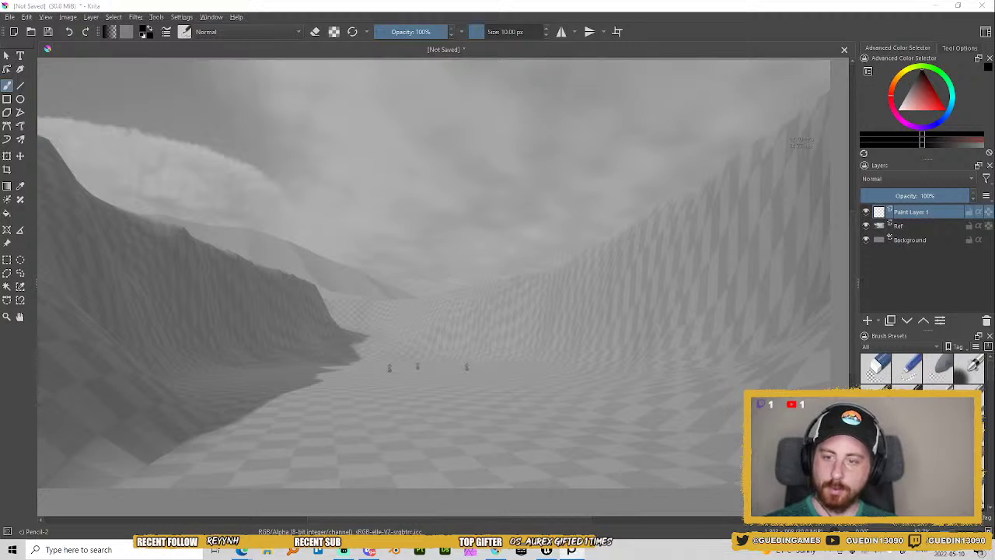
Outline the far end of the left cliff, the distant ridge on the horizon and the slanting edge of the farthest right slope.
mouse_move(314, 280)
left_mouse_down()
mouse_move(334, 329)
mouse_move(400, 330)
mouse_move(402, 338)
left_mouse_up()
key("ctrl+z")
key("ctrl+z")
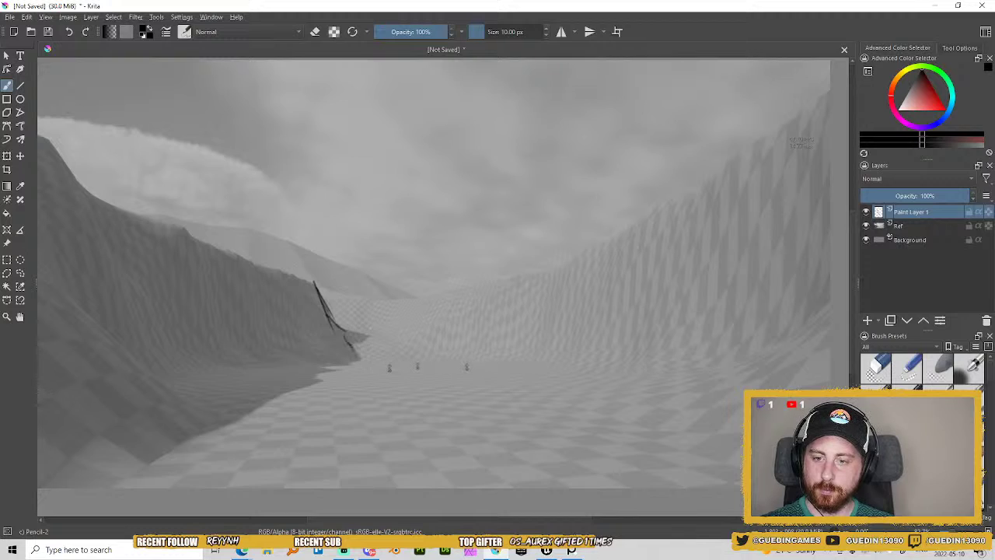
mouse_move(389, 359)
left_mouse_down()
mouse_move(455, 290)
mouse_move(397, 300)
left_mouse_up()
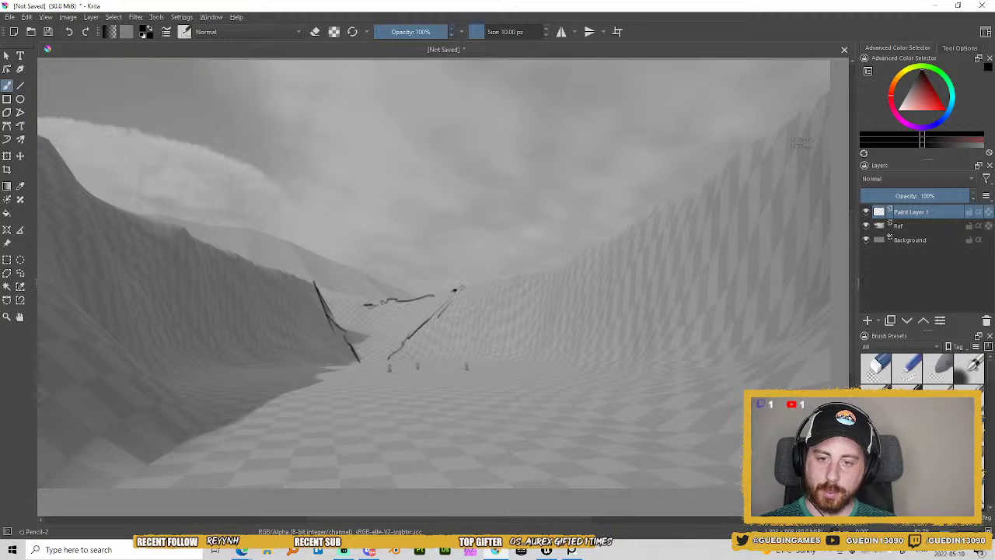
Draw the rim of the far right cliff and the cracks running from it down towards the valley floor.
left_click_drag(486, 292, 509, 280)
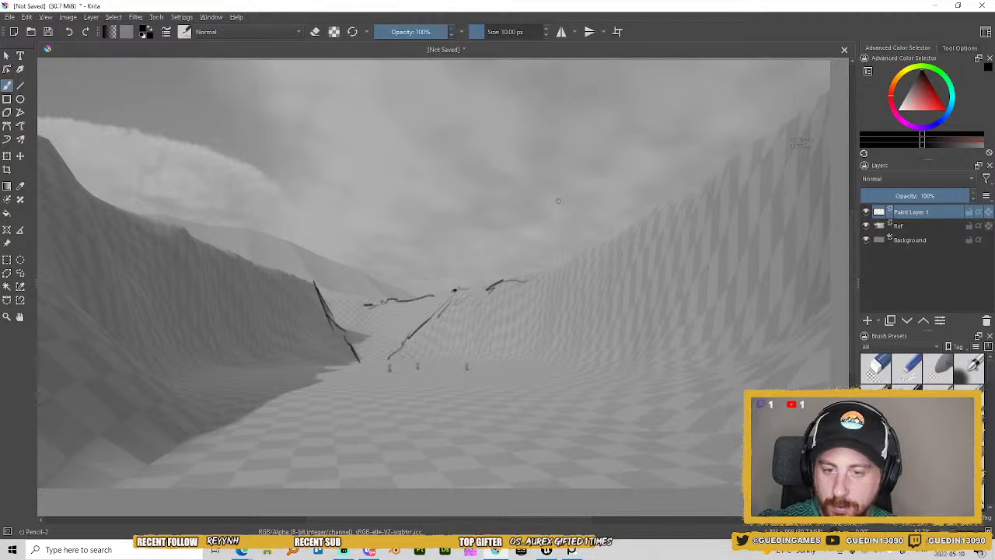
left_click_drag(491, 284, 467, 338)
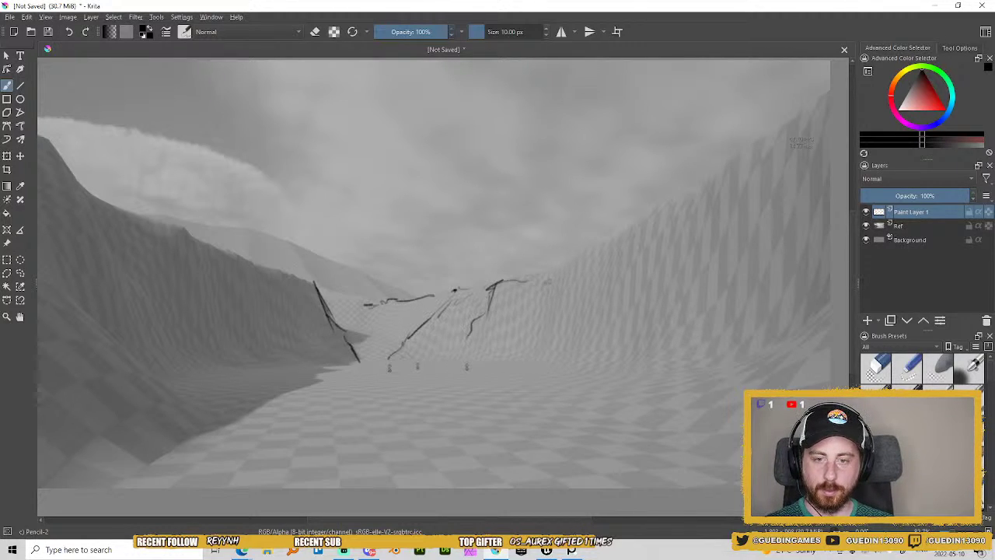
left_click_drag(546, 278, 548, 299)
mouse_move(557, 278)
left_mouse_down()
mouse_move(554, 320)
mouse_move(532, 358)
mouse_move(505, 372)
left_mouse_up()
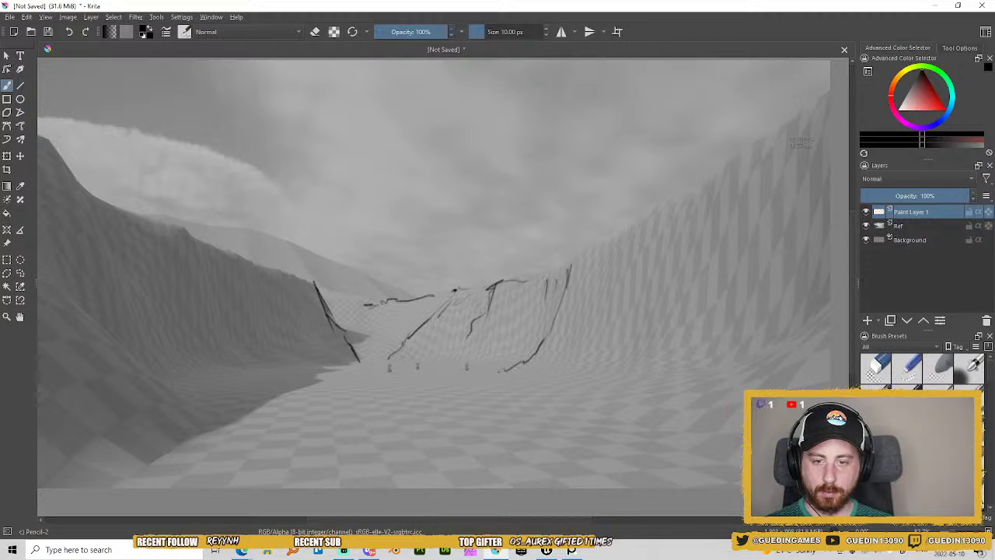
mouse_move(567, 270)
left_mouse_down()
mouse_move(592, 241)
mouse_move(651, 220)
left_mouse_up()
left_click_drag(561, 266, 532, 275)
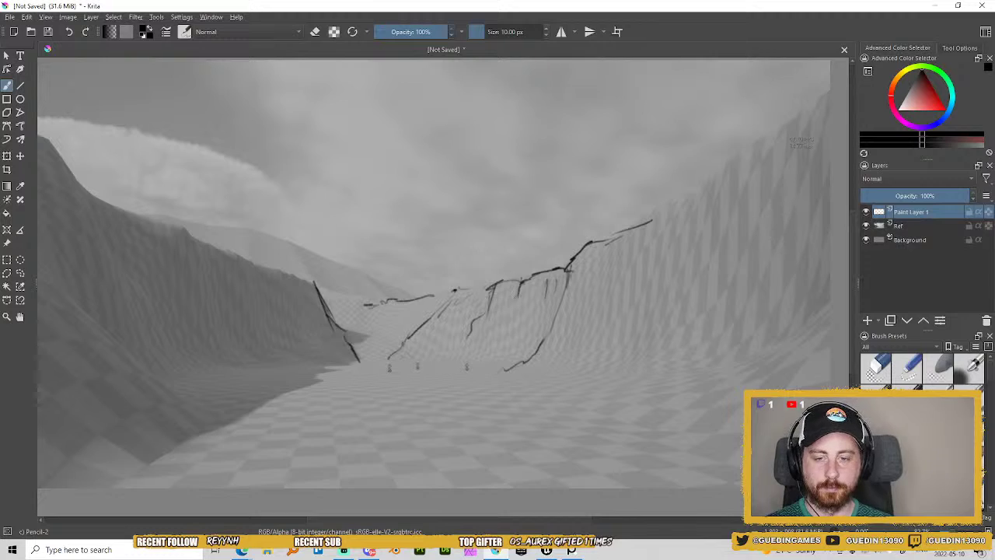
Outline the near right cliff with its rising rim up to the image edge, its curved foot and a long crease down its face.
left_click_drag(648, 222, 696, 185)
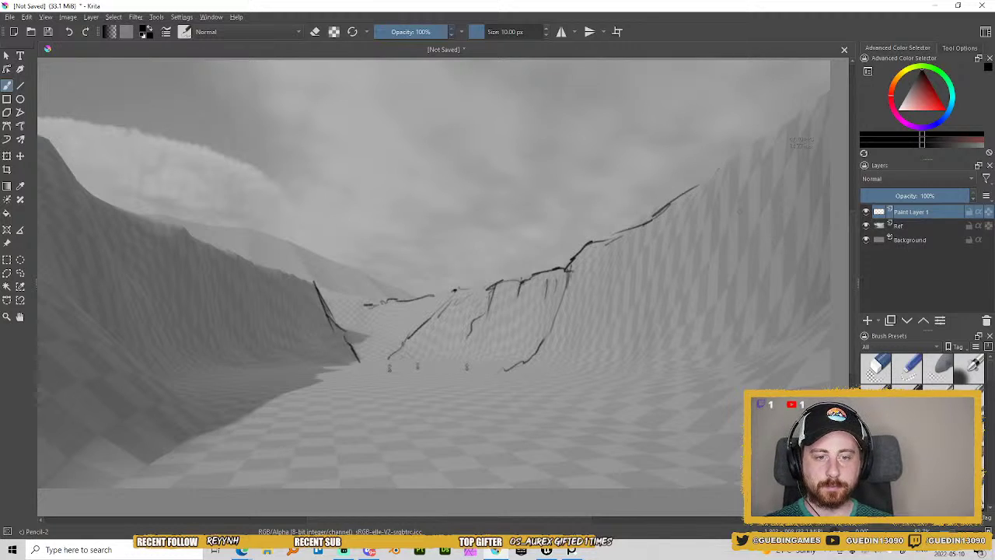
mouse_move(828, 292)
left_mouse_down()
mouse_move(806, 321)
mouse_move(787, 336)
mouse_move(719, 368)
mouse_move(649, 375)
mouse_move(594, 399)
left_mouse_up()
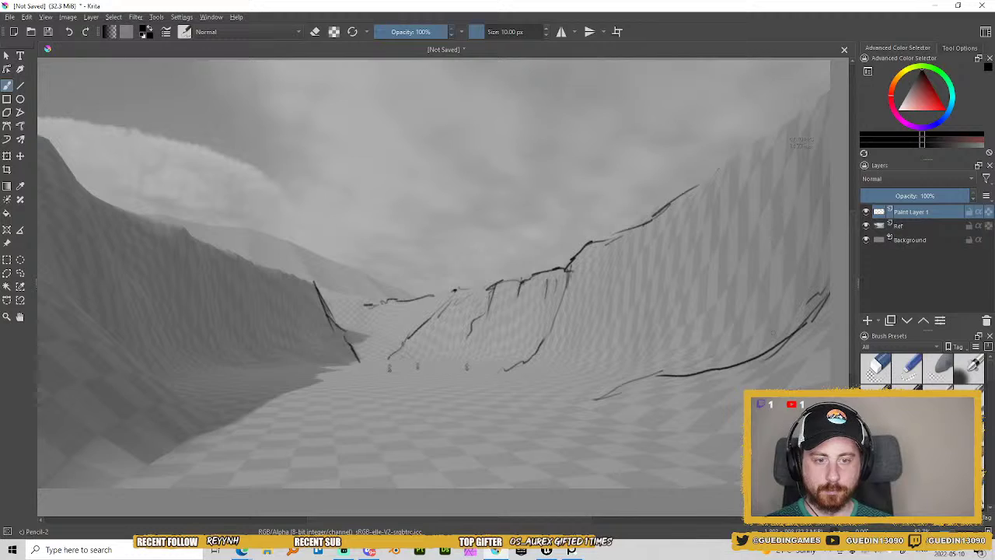
mouse_move(770, 346)
left_mouse_down()
mouse_move(824, 288)
mouse_move(828, 249)
left_mouse_up()
mouse_move(689, 195)
left_mouse_down()
mouse_move(713, 168)
mouse_move(767, 154)
mouse_move(734, 159)
left_mouse_up()
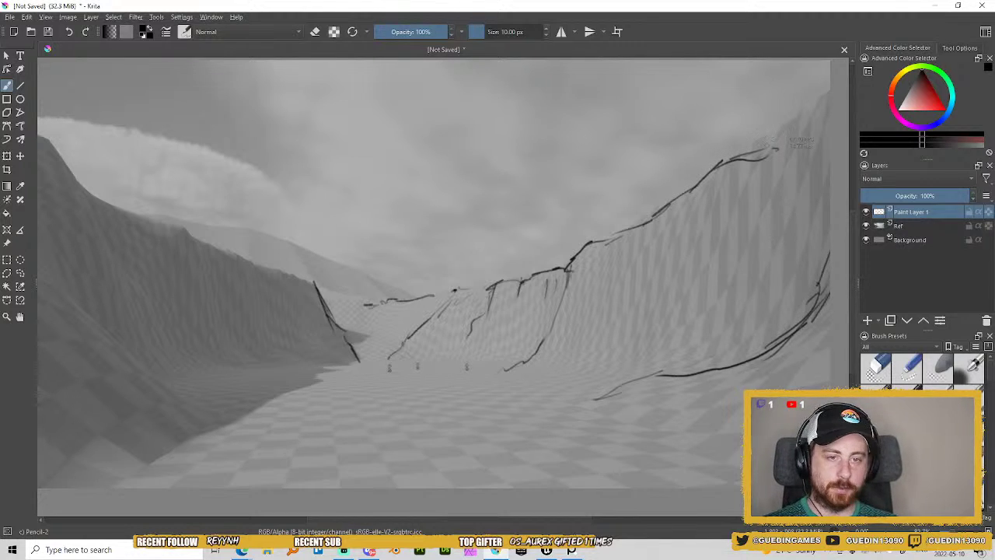
left_click_drag(799, 115, 768, 149)
mouse_move(756, 182)
left_mouse_down()
mouse_move(680, 262)
mouse_move(690, 250)
left_mouse_up()
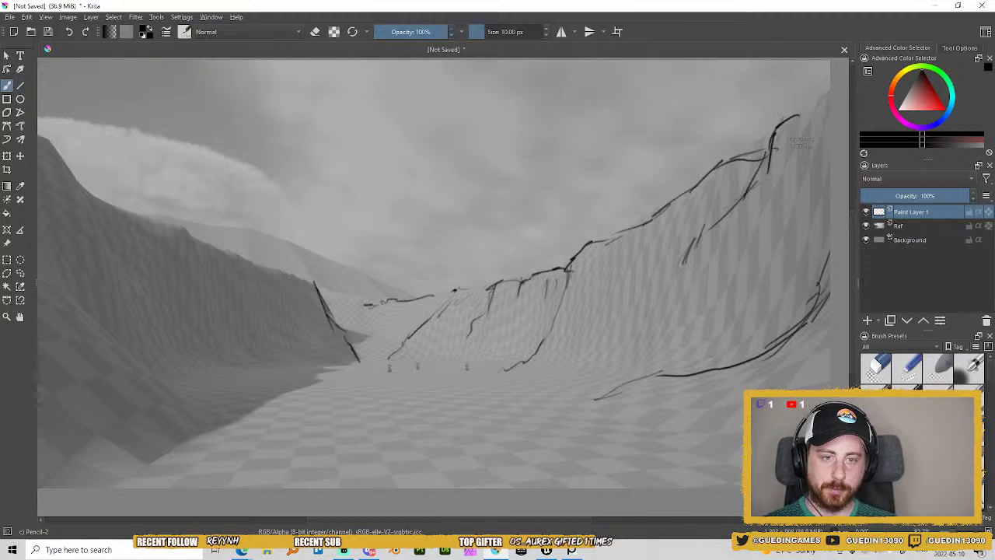
left_click_drag(780, 122, 830, 87)
mouse_move(684, 261)
left_mouse_down()
mouse_move(666, 313)
mouse_move(629, 363)
left_mouse_up()
left_click_drag(677, 281, 655, 322)
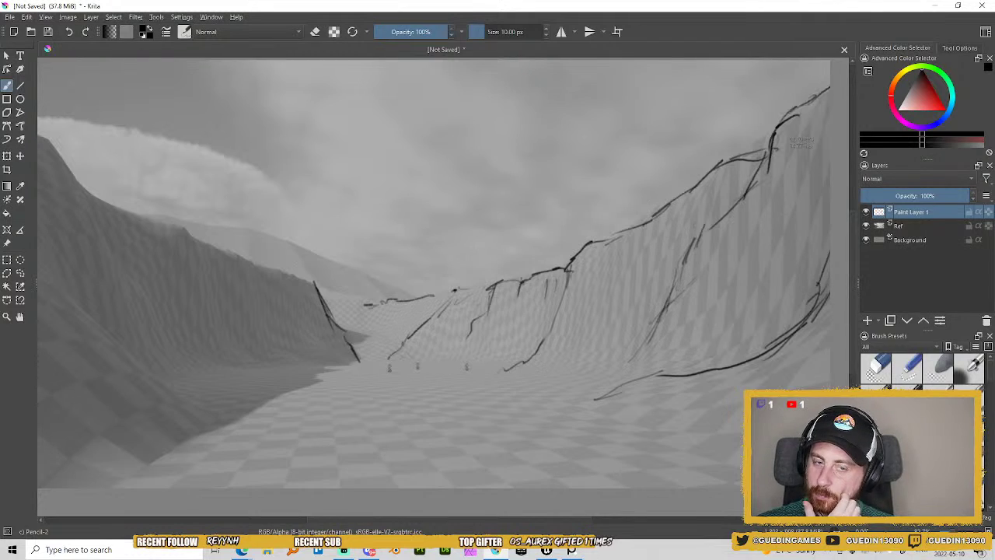
Trace the rim of the left cliff and add long fold lines and short cracks down its face.
mouse_move(187, 226)
left_mouse_down()
mouse_move(231, 337)
mouse_move(260, 362)
mouse_move(303, 358)
left_mouse_up()
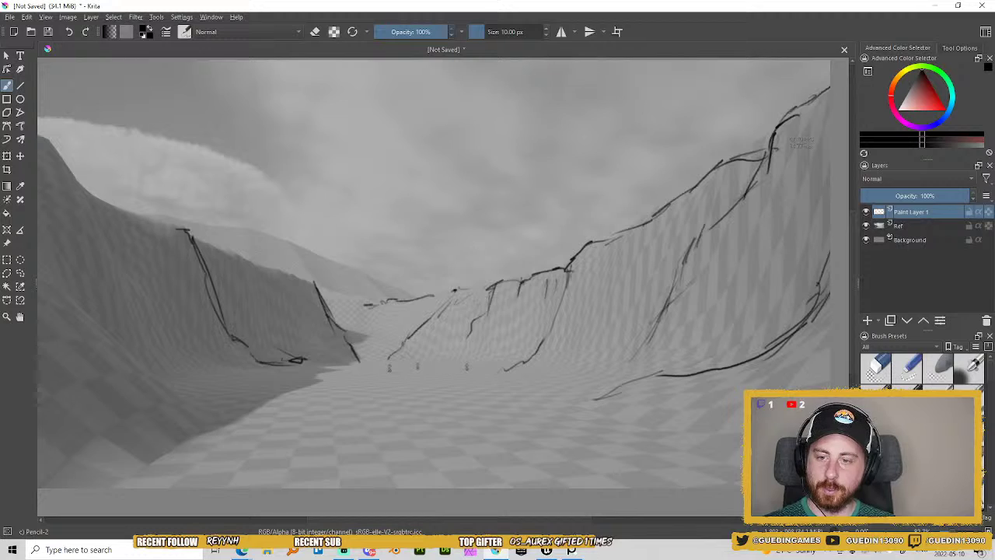
mouse_move(235, 249)
left_mouse_down()
mouse_move(200, 246)
mouse_move(252, 262)
mouse_move(262, 288)
mouse_move(267, 274)
mouse_move(284, 275)
mouse_move(309, 331)
left_mouse_up()
left_click_drag(284, 276, 322, 306)
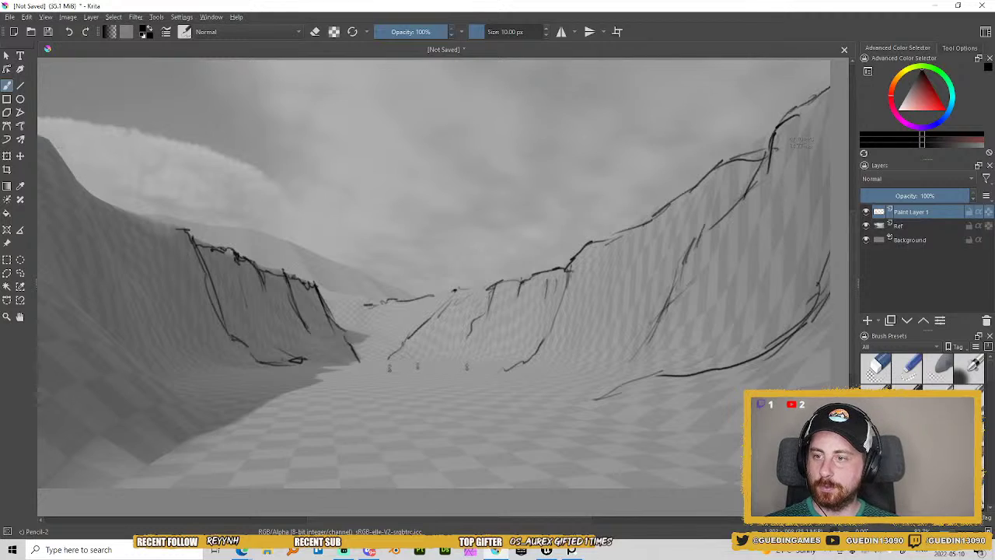
mouse_move(48, 141)
left_mouse_down()
mouse_move(75, 177)
mouse_move(148, 348)
left_mouse_up()
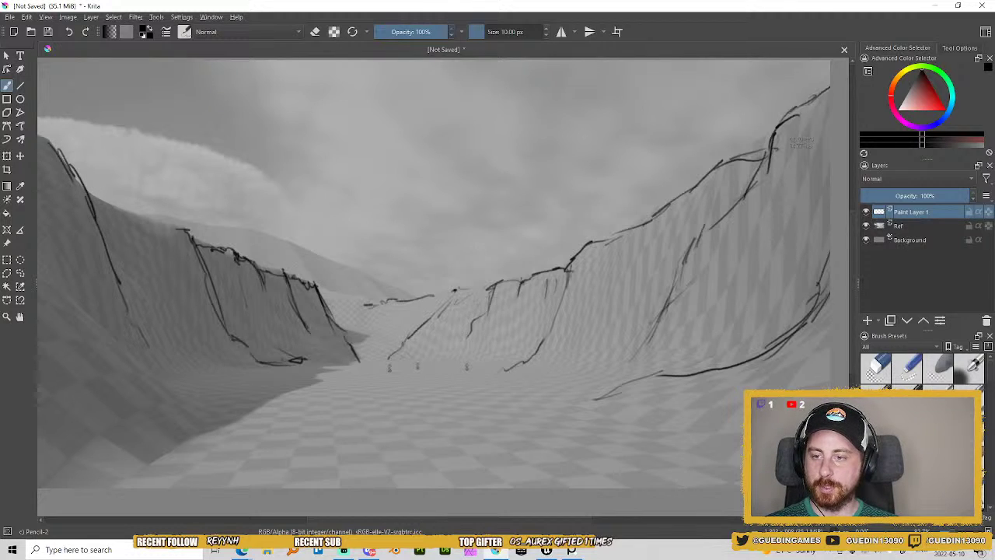
mouse_move(93, 193)
left_mouse_down()
mouse_move(177, 232)
mouse_move(202, 294)
left_mouse_up()
Sketch the foreground slope contours on both sides of the valley and the foot line of the left cliff.
mouse_move(38, 242)
left_mouse_down()
mouse_move(70, 305)
mouse_move(185, 410)
mouse_move(305, 432)
left_mouse_up()
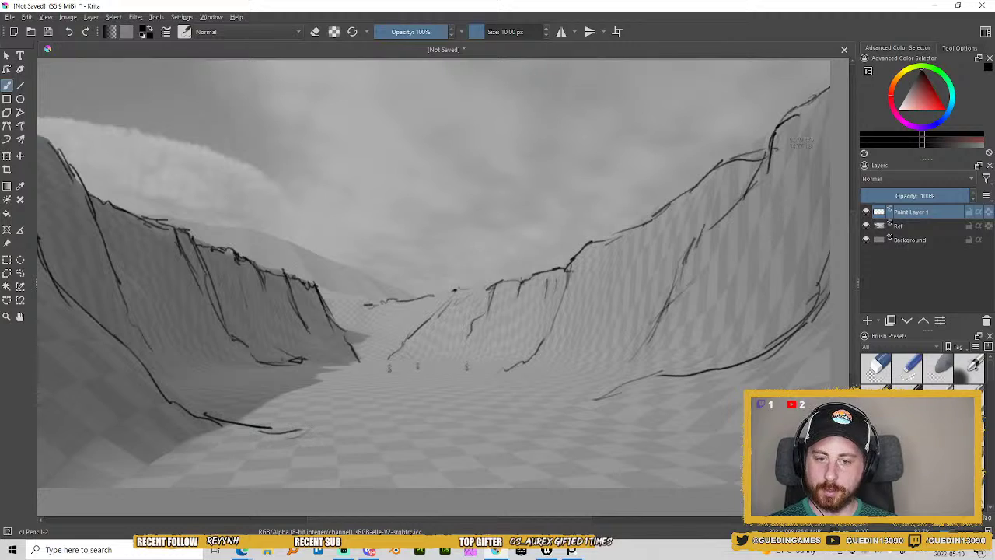
left_click_drag(241, 425, 176, 429)
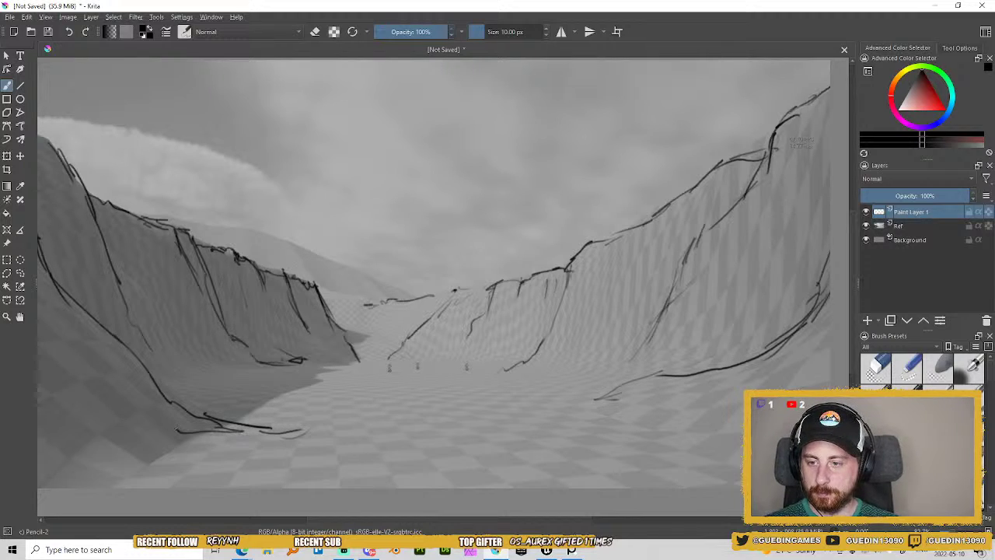
left_click_drag(584, 412, 743, 459)
left_click_drag(664, 440, 735, 458)
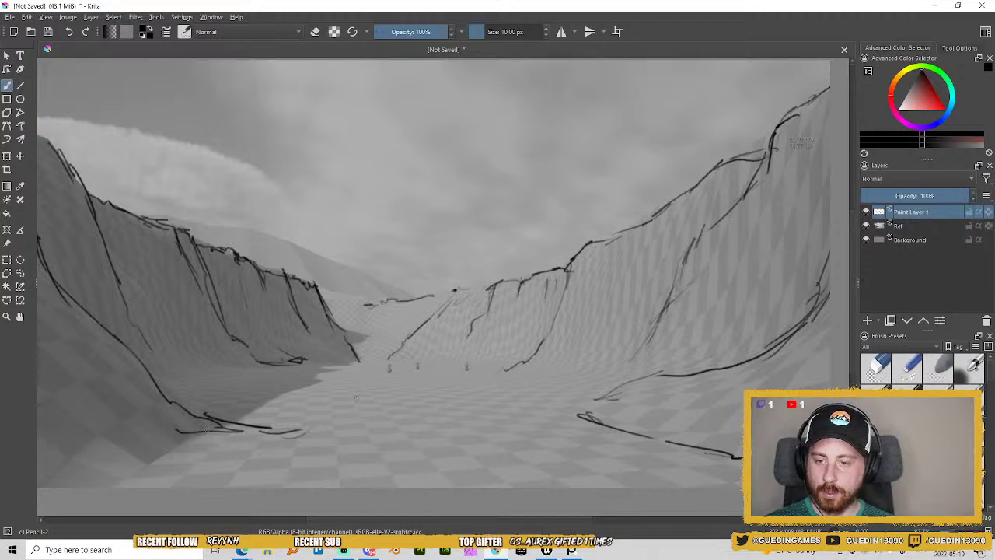
left_click_drag(153, 453, 112, 488)
left_click_drag(196, 444, 128, 475)
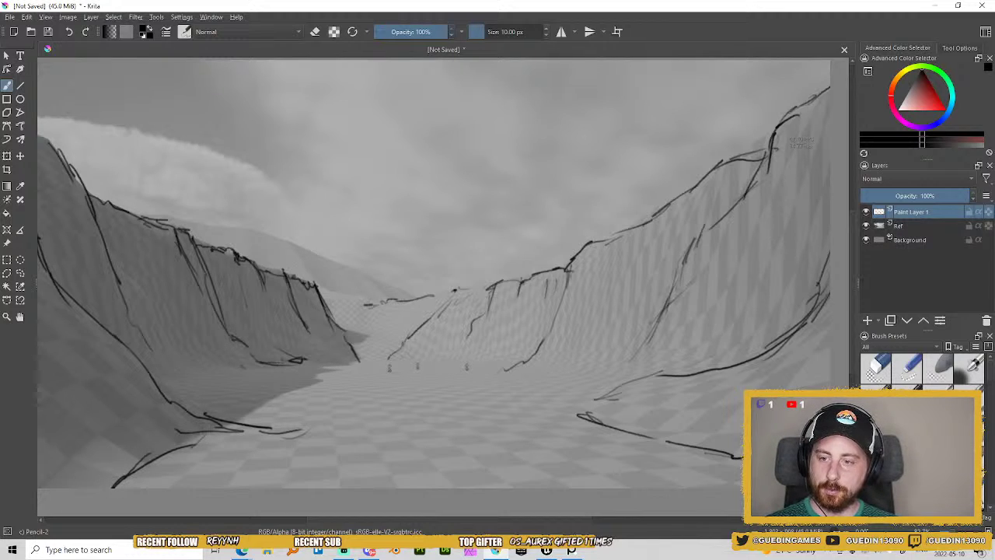
mouse_move(242, 367)
left_mouse_down()
mouse_move(203, 356)
mouse_move(201, 369)
mouse_move(167, 384)
mouse_move(246, 359)
left_mouse_up()
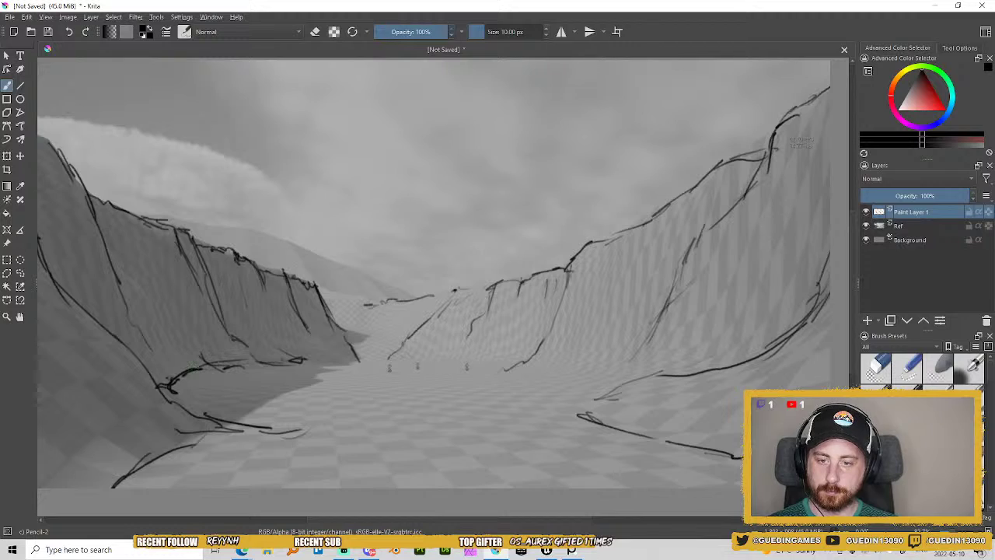
Sketch a stream winding from the valley's far mouth across the floor and splitting into the foreground.
mouse_move(386, 349)
left_mouse_down()
mouse_move(379, 359)
mouse_move(376, 337)
mouse_move(357, 355)
mouse_move(384, 342)
mouse_move(389, 351)
left_mouse_up()
mouse_move(384, 345)
left_mouse_down()
mouse_move(362, 370)
mouse_move(389, 367)
mouse_move(387, 338)
mouse_move(402, 380)
mouse_move(427, 389)
mouse_move(416, 421)
mouse_move(433, 431)
mouse_move(605, 465)
left_mouse_up()
left_click_drag(492, 439, 667, 479)
mouse_move(405, 390)
left_mouse_down()
mouse_move(399, 426)
mouse_move(446, 432)
mouse_move(485, 459)
mouse_move(571, 487)
left_mouse_up()
mouse_move(381, 368)
left_mouse_down()
mouse_move(366, 390)
mouse_move(331, 405)
mouse_move(332, 419)
mouse_move(347, 420)
mouse_move(376, 390)
left_mouse_up()
mouse_move(341, 427)
left_mouse_down()
mouse_move(308, 457)
mouse_move(306, 447)
left_mouse_up()
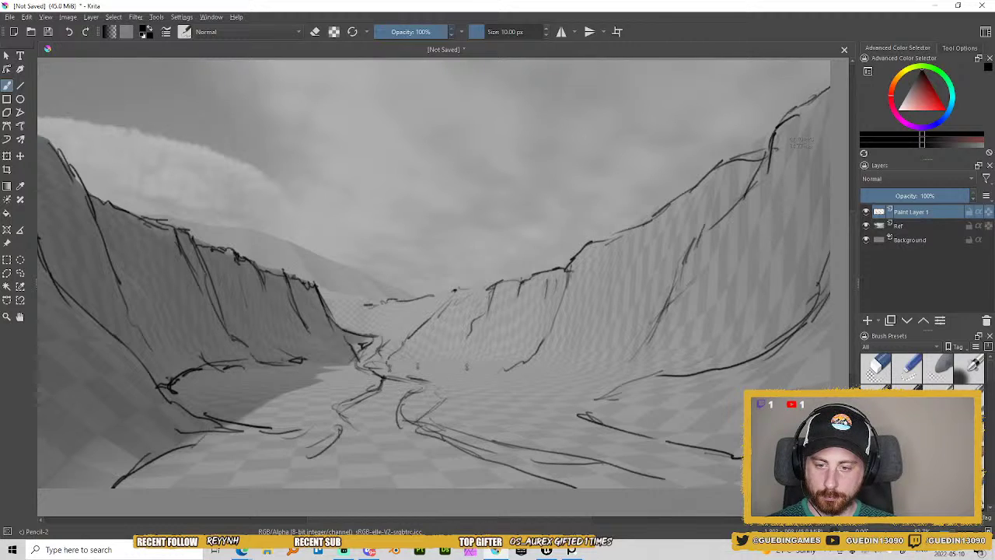
Redraw the stream's left branch with bank lines running to the foreground edge, and erase the superseded strokes with the 60 px Eraser Soft.
left_click_drag(222, 487, 285, 455)
left_click_drag(230, 480, 342, 416)
mouse_move(342, 407)
left_mouse_down()
mouse_move(362, 458)
mouse_move(328, 488)
left_mouse_up()
mouse_move(345, 443)
left_mouse_down()
mouse_move(341, 457)
mouse_move(310, 469)
mouse_move(350, 409)
mouse_move(312, 462)
left_mouse_up()
right_click(336, 376)
left_click(377, 319)
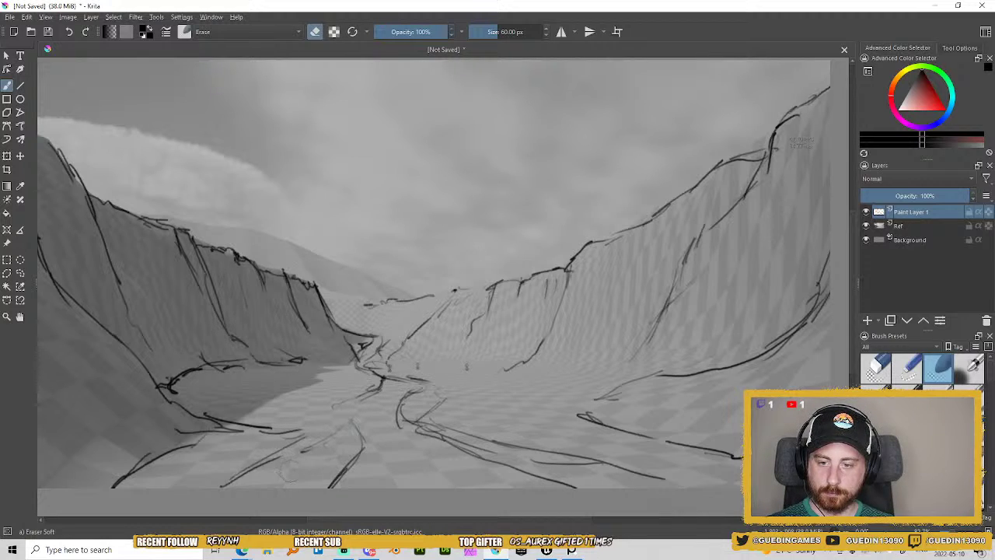
mouse_move(412, 400)
left_mouse_down()
mouse_move(436, 424)
mouse_move(405, 412)
mouse_move(418, 379)
mouse_move(377, 387)
mouse_move(381, 370)
mouse_move(367, 373)
mouse_move(380, 354)
mouse_move(367, 362)
mouse_move(365, 351)
mouse_move(398, 340)
mouse_move(371, 331)
mouse_move(392, 328)
mouse_move(343, 354)
mouse_move(401, 366)
mouse_move(360, 380)
mouse_move(401, 383)
mouse_move(407, 398)
left_mouse_up()
Scribble rough ground detail with Pencil-2 around the stream's far bend and beside the foot of the left cliff.
right_click(351, 367)
left_click(392, 421)
left_click_drag(391, 398, 406, 387)
left_click_drag(377, 398, 423, 387)
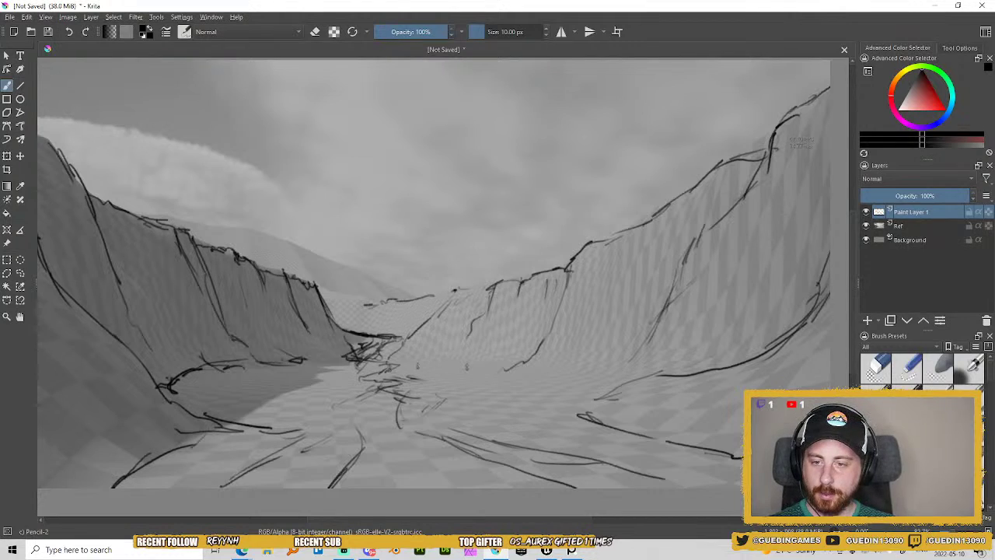
mouse_move(320, 363)
left_mouse_down()
mouse_move(310, 375)
mouse_move(245, 384)
mouse_move(255, 387)
left_mouse_up()
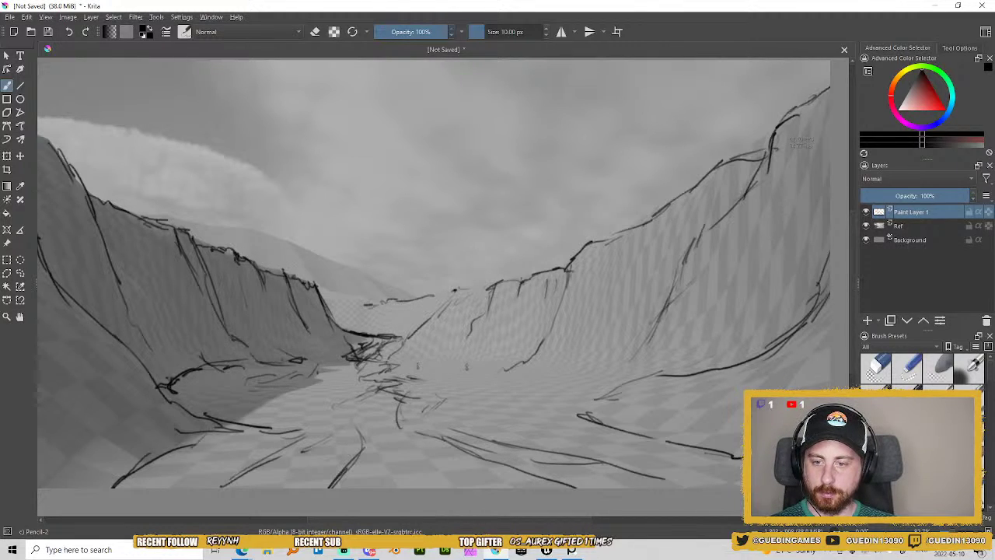
mouse_move(334, 389)
left_mouse_down()
mouse_move(297, 386)
mouse_move(317, 383)
left_mouse_up()
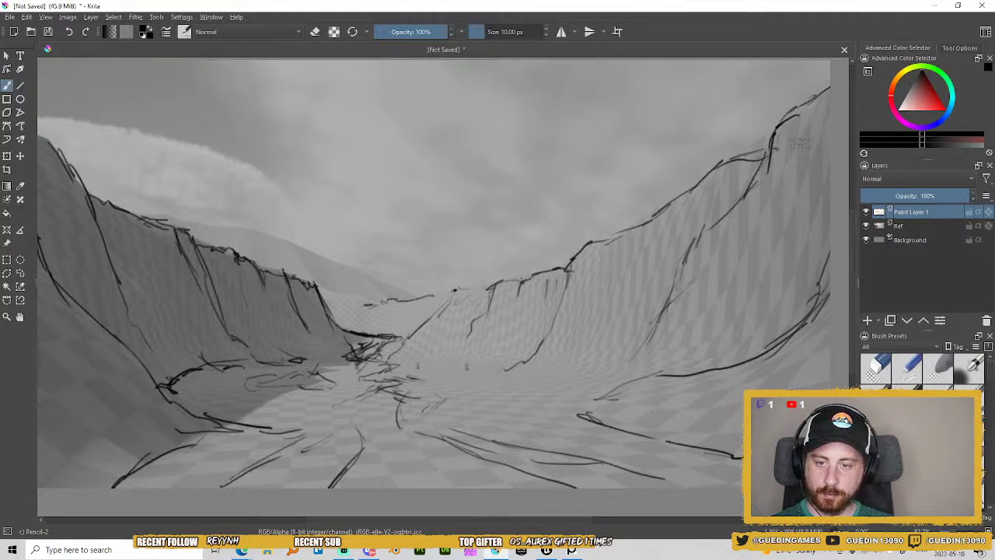
Lighten the heavy scribbles at the valley's far mouth with a small Eraser Soft brush.
right_click(320, 371)
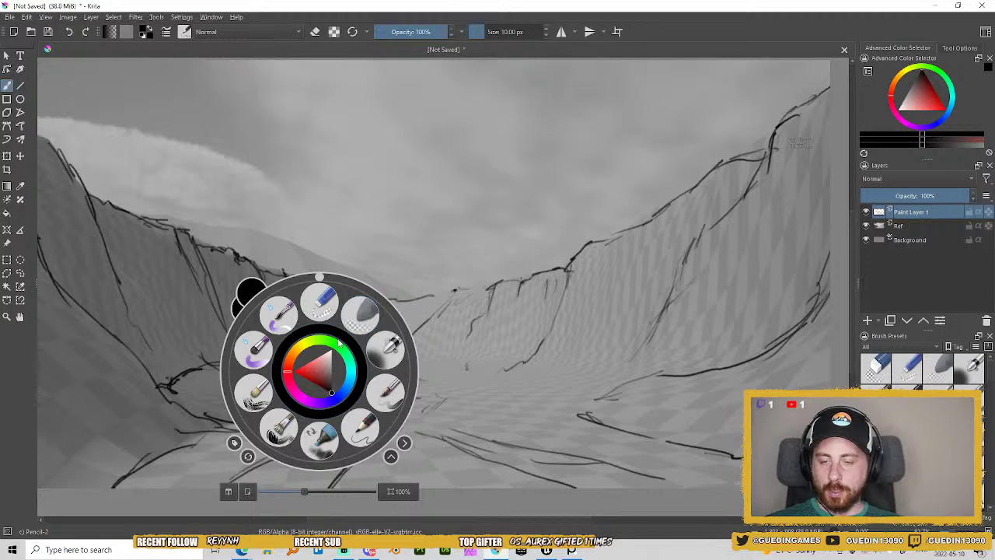
left_click(355, 314)
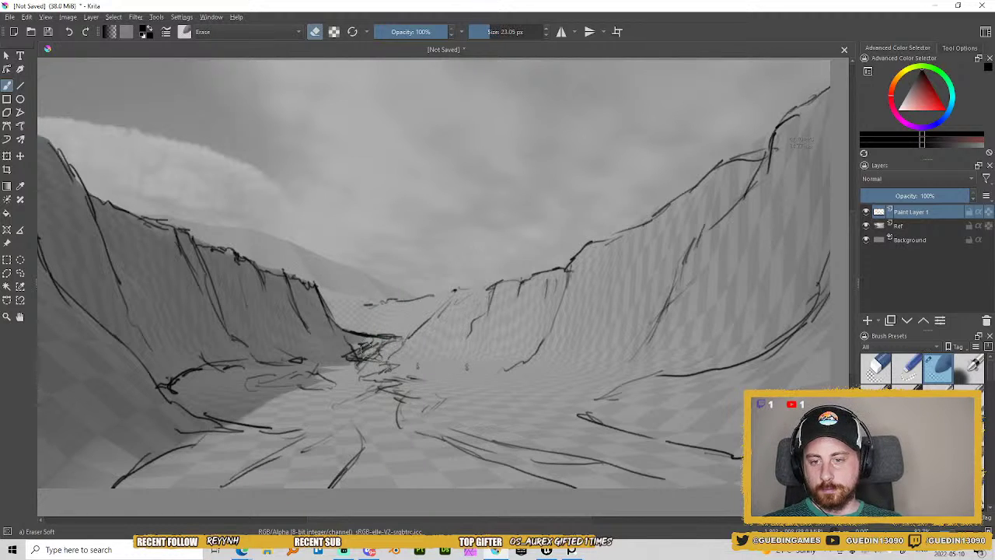
mouse_move(365, 342)
left_mouse_down()
mouse_move(365, 353)
mouse_move(382, 346)
mouse_move(350, 370)
mouse_move(319, 371)
mouse_move(330, 392)
left_mouse_up()
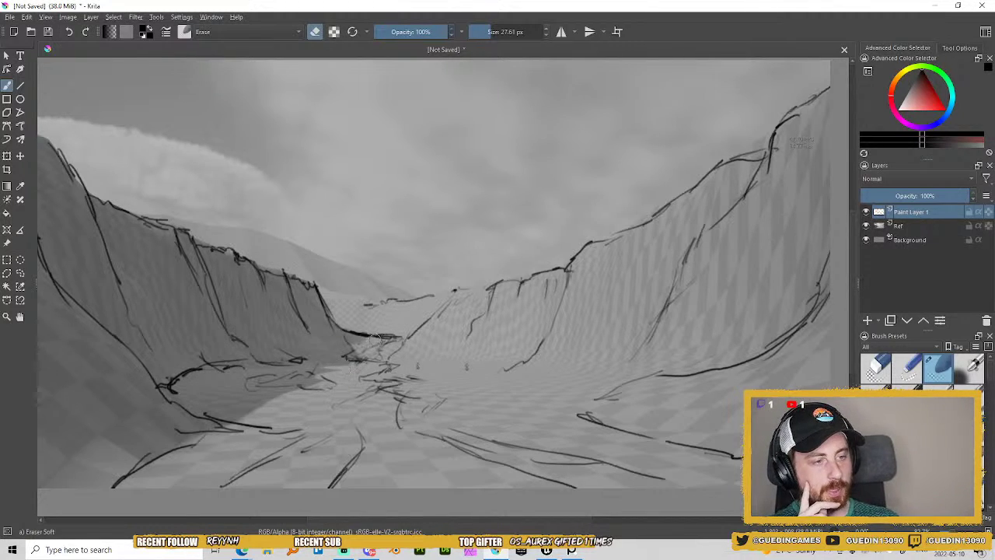
Sketch piles of boulders with Pencil-2 along the foot of the right cliff and a ledge line across its face.
right_click(364, 352)
left_click(406, 408)
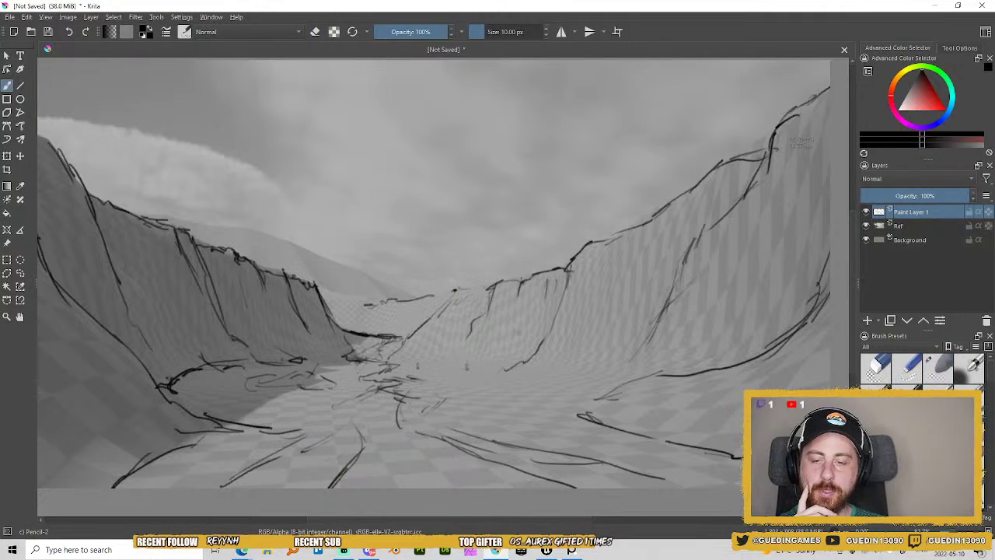
mouse_move(427, 356)
left_mouse_down()
mouse_move(480, 351)
mouse_move(440, 353)
mouse_move(480, 353)
mouse_move(478, 364)
mouse_move(441, 370)
mouse_move(533, 345)
mouse_move(583, 360)
mouse_move(553, 356)
mouse_move(578, 357)
mouse_move(569, 363)
left_mouse_up()
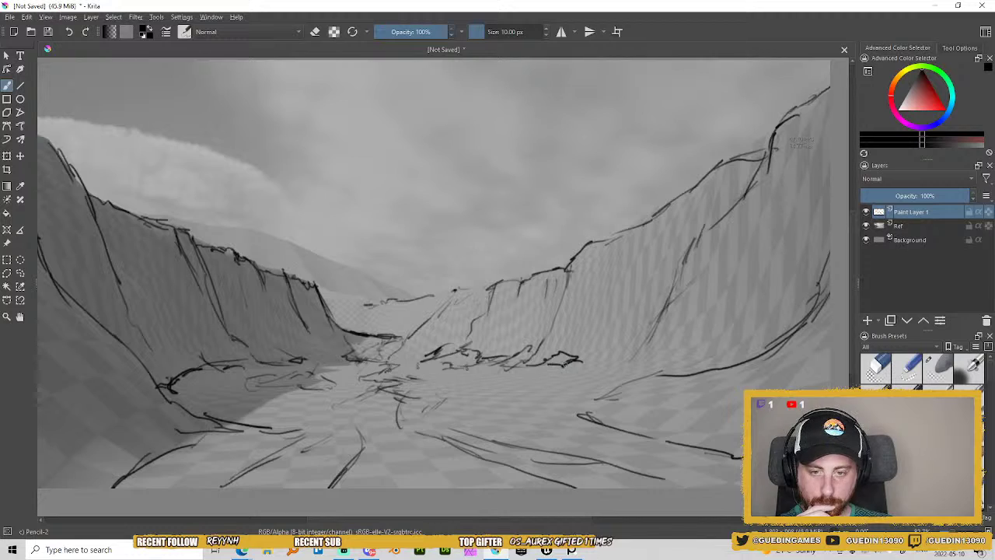
mouse_move(600, 291)
left_mouse_down()
mouse_move(634, 282)
mouse_move(599, 314)
left_mouse_up()
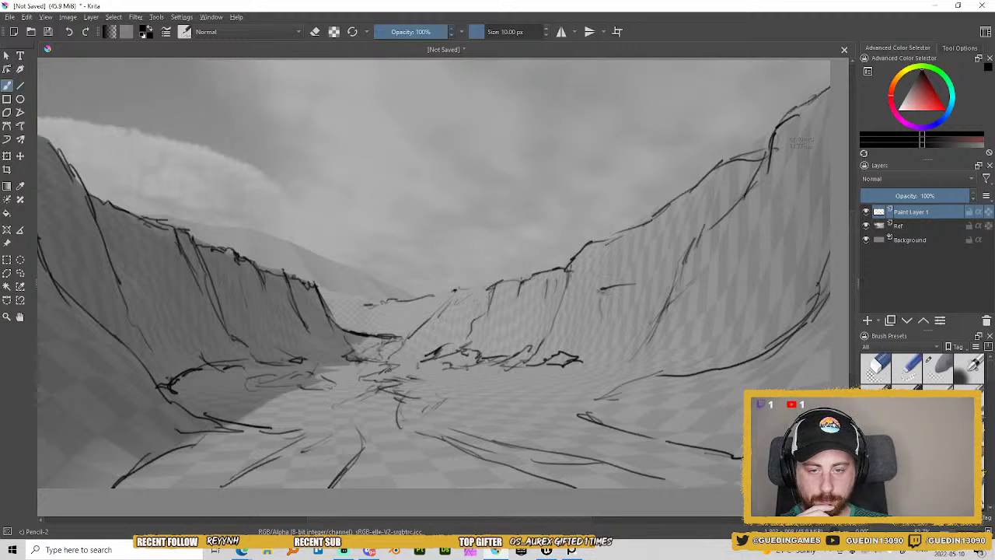
left_click_drag(660, 283, 675, 259)
left_click_drag(681, 264, 697, 244)
left_click_drag(595, 363, 622, 355)
left_click_drag(622, 354, 648, 355)
left_click_drag(604, 356, 572, 354)
mouse_move(648, 369)
left_mouse_down()
mouse_move(680, 359)
mouse_move(702, 372)
left_mouse_up()
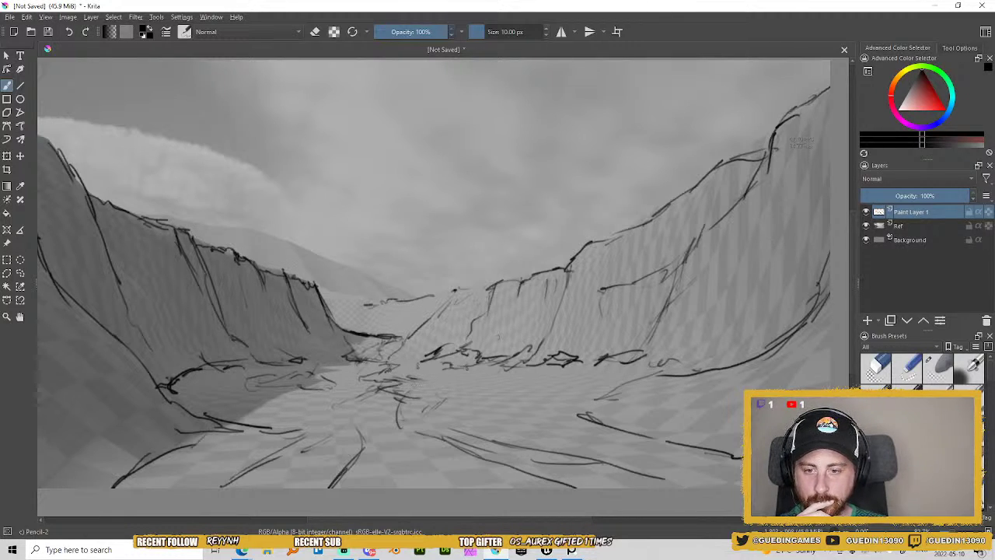
Add loose strokes around the stream's central bend and two small palm trees at the far end of the valley.
mouse_move(421, 379)
left_mouse_down()
mouse_move(400, 389)
mouse_move(438, 406)
left_mouse_up()
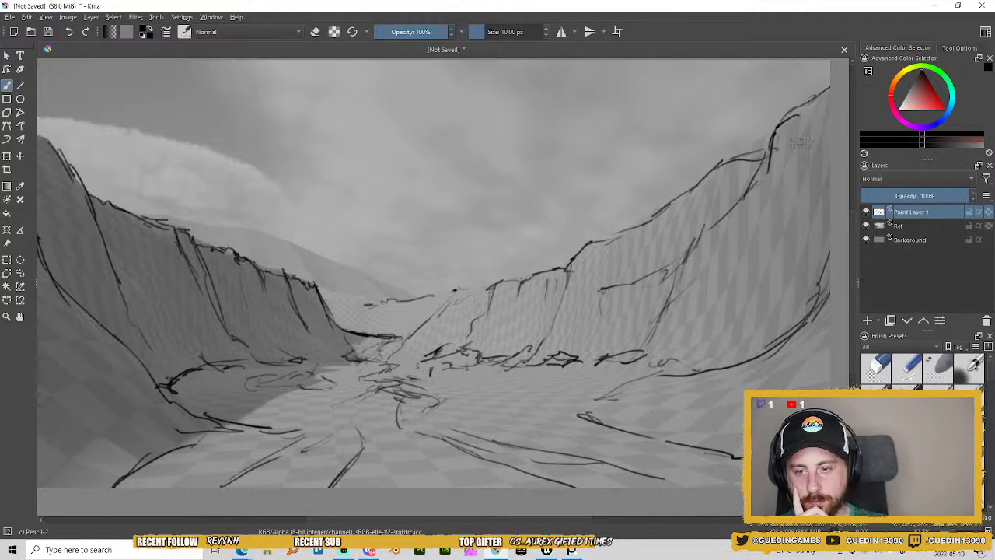
mouse_move(406, 349)
left_mouse_down()
mouse_move(404, 368)
mouse_move(390, 347)
mouse_move(420, 351)
left_mouse_up()
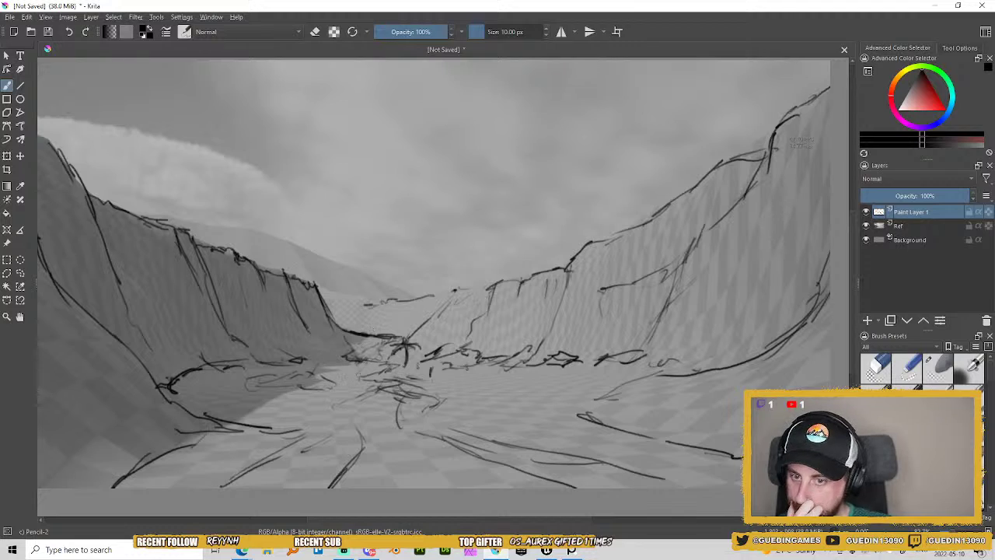
mouse_move(354, 366)
left_mouse_down()
mouse_move(351, 377)
mouse_move(336, 348)
mouse_move(361, 361)
left_mouse_up()
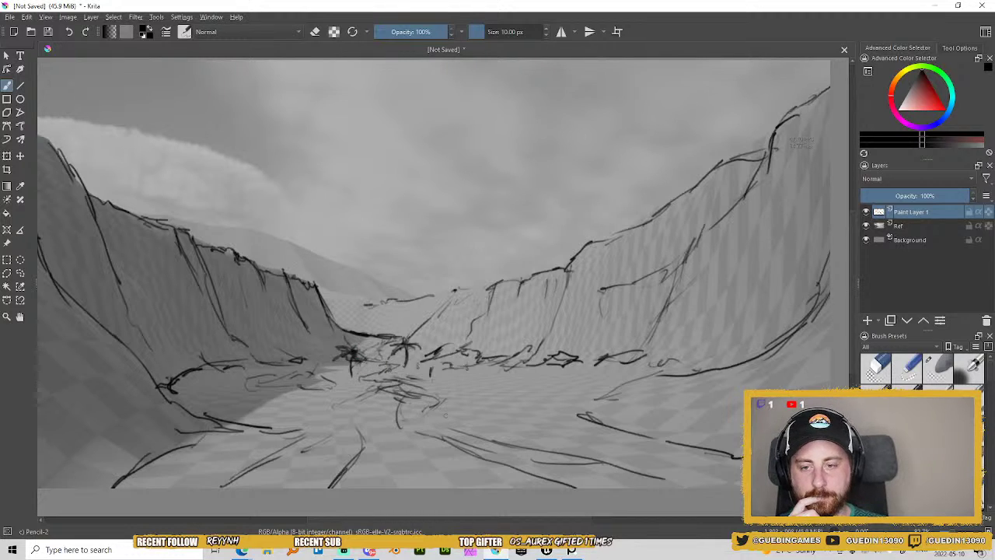
left_click_drag(430, 417, 441, 410)
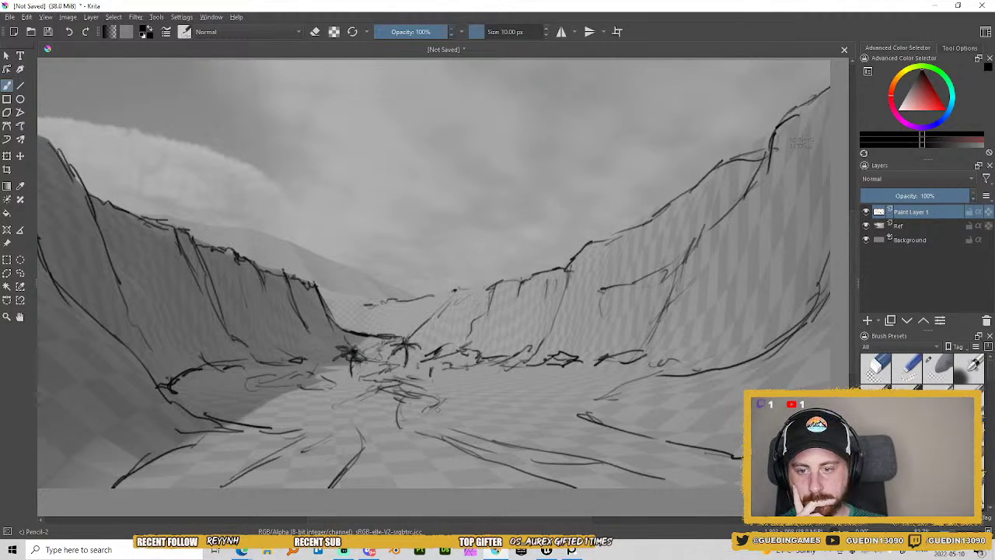
Sketch a large palm tree with a leaning trunk and long drooping fronds in the middle of the valley with Pencil-2.
mouse_move(510, 417)
left_mouse_down()
mouse_move(485, 302)
mouse_move(530, 392)
mouse_move(518, 416)
mouse_move(533, 405)
left_mouse_up()
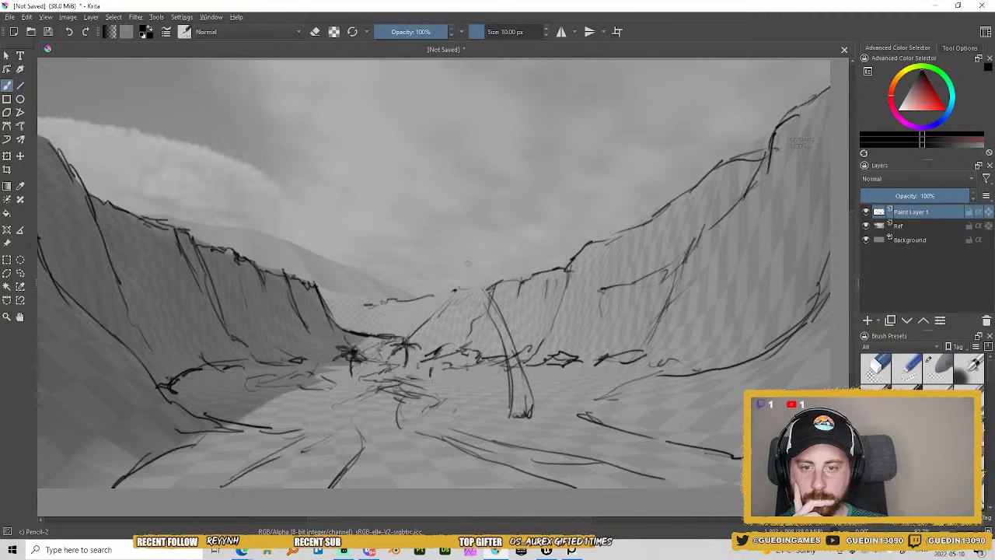
mouse_move(476, 289)
left_mouse_down()
mouse_move(468, 272)
mouse_move(446, 277)
mouse_move(418, 346)
left_mouse_up()
left_click_drag(426, 310, 420, 365)
mouse_move(439, 329)
left_mouse_down()
mouse_move(415, 365)
mouse_move(440, 336)
mouse_move(457, 274)
mouse_move(425, 316)
left_mouse_up()
mouse_move(455, 284)
left_mouse_down()
mouse_move(484, 272)
mouse_move(569, 269)
left_mouse_up()
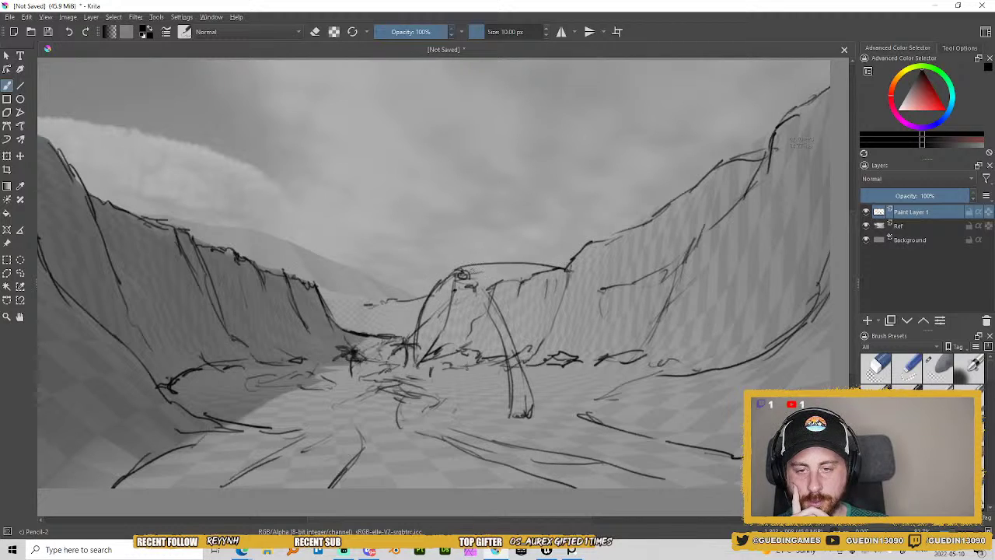
left_click_drag(461, 265, 519, 260)
left_click_drag(454, 272, 537, 249)
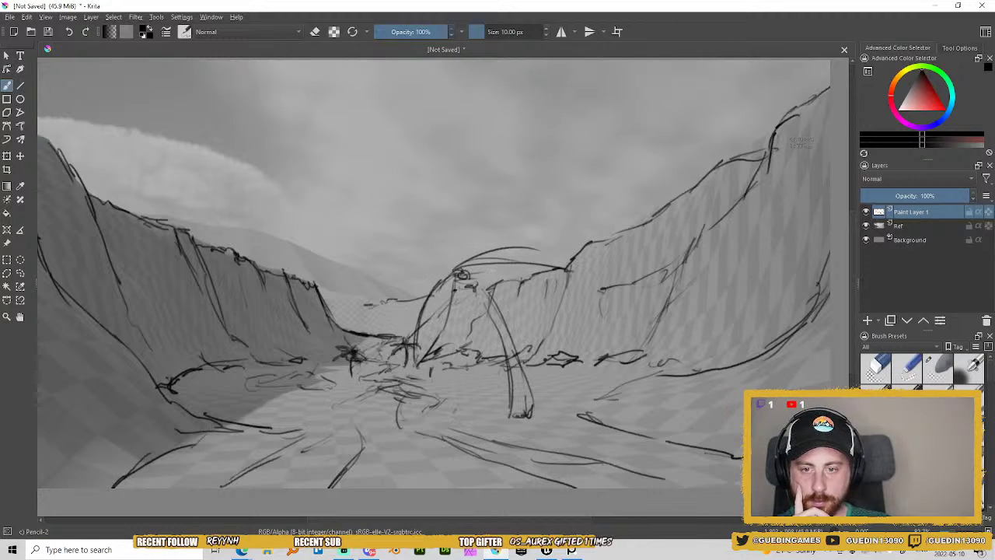
mouse_move(473, 278)
left_mouse_down()
mouse_move(555, 265)
mouse_move(462, 319)
mouse_move(461, 349)
mouse_move(480, 300)
mouse_move(515, 293)
left_mouse_up()
left_click_drag(466, 278, 508, 289)
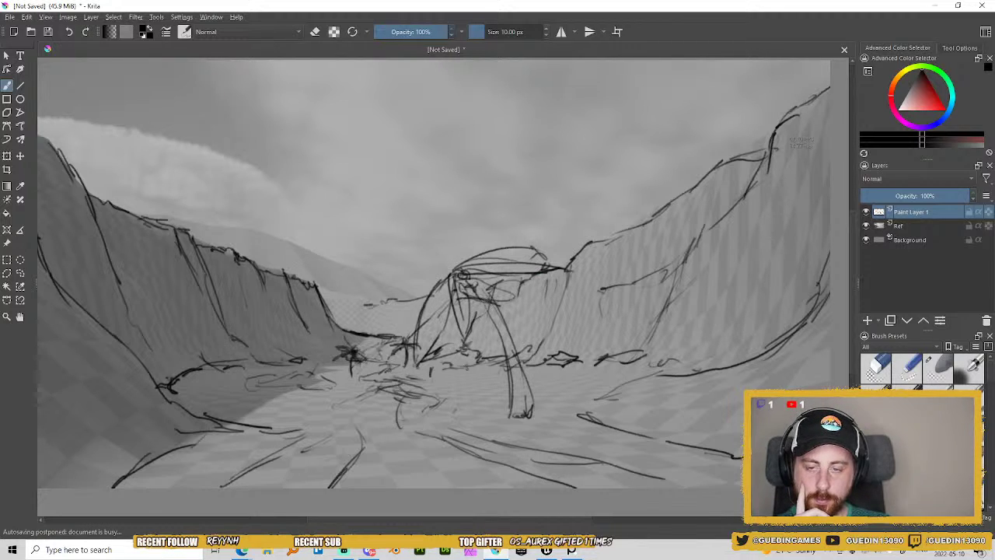
mouse_move(453, 258)
left_mouse_down()
mouse_move(398, 269)
mouse_move(447, 284)
mouse_move(466, 251)
mouse_move(474, 267)
left_mouse_up()
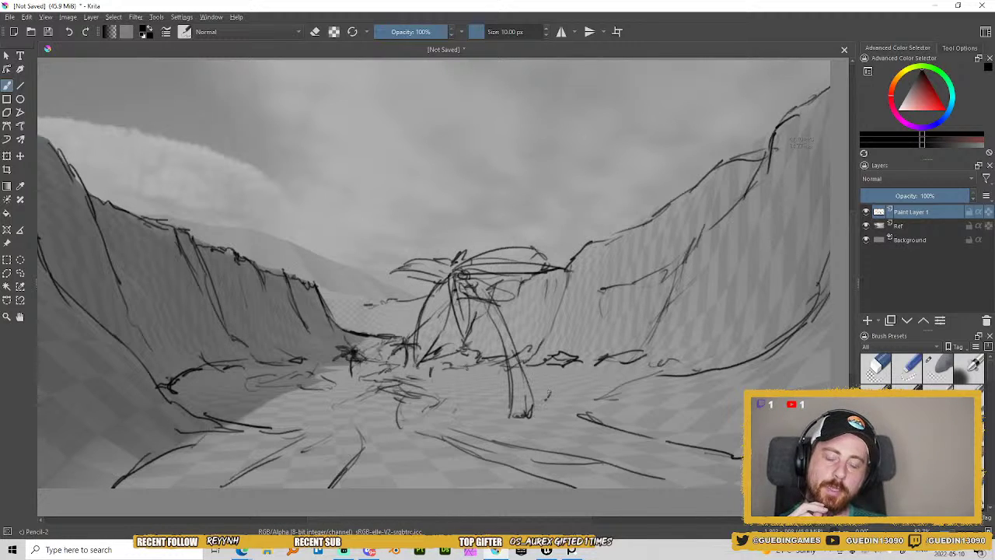
Clean up the overlapping lines under the large palm's crown with the Eraser Soft brush and return to Pencil-2.
right_click(493, 289)
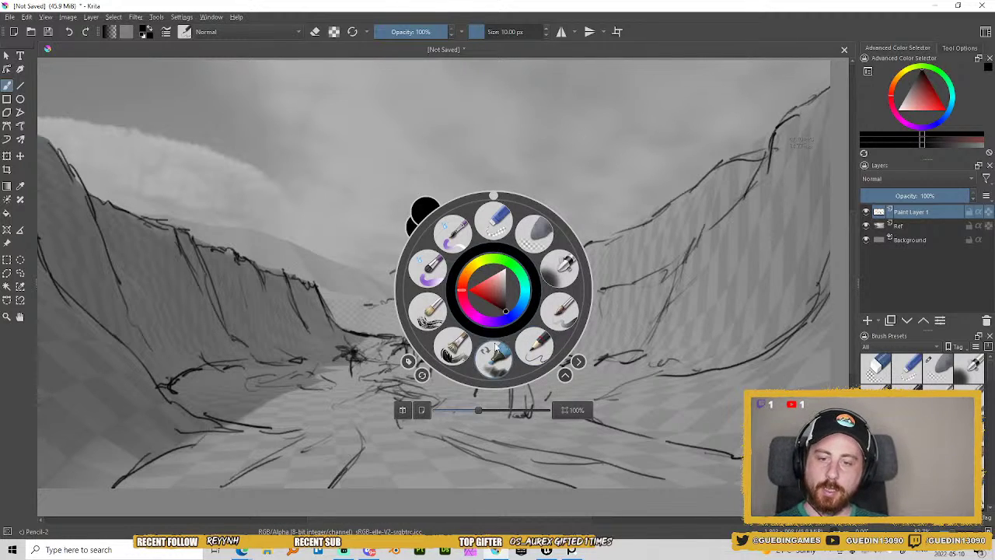
left_click(534, 232)
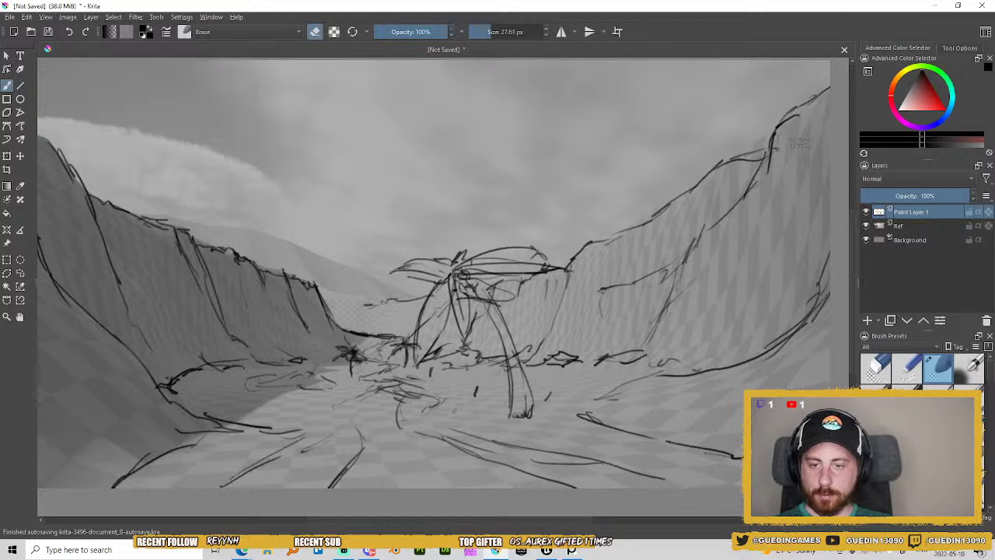
mouse_move(450, 300)
left_mouse_down()
mouse_move(474, 286)
mouse_move(487, 295)
mouse_move(482, 264)
mouse_move(510, 266)
mouse_move(434, 274)
mouse_move(403, 261)
left_mouse_up()
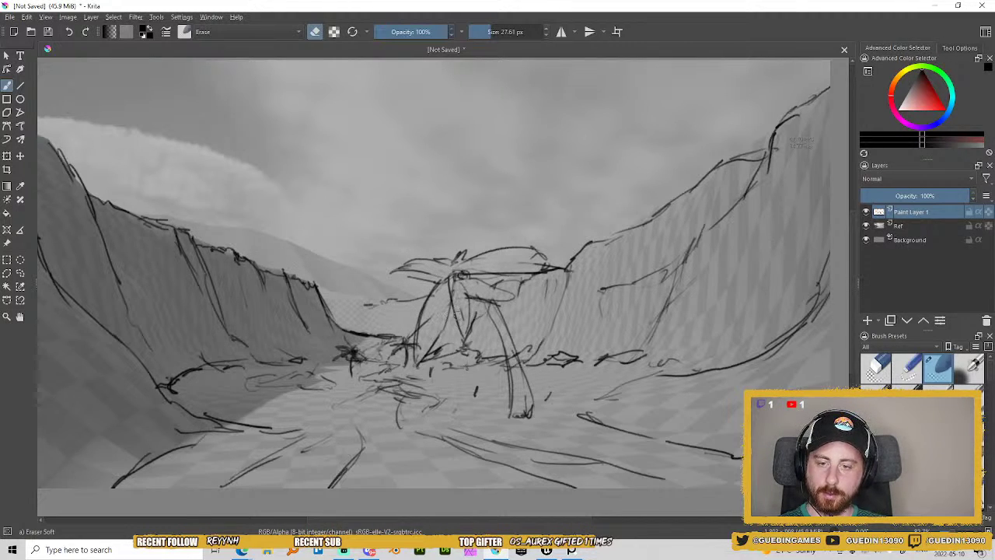
right_click(566, 314)
left_click(607, 371)
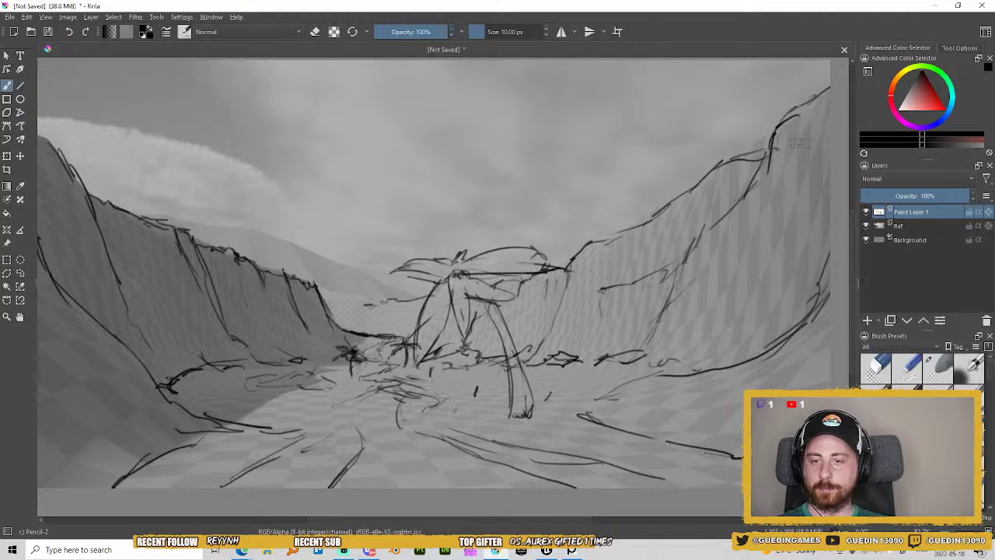
Erase the trunk of the small palm nearest the left cliff with a 17.95 px Eraser Soft brush and redraw it with Pencil-2.
right_click(350, 351)
left_click(409, 319)
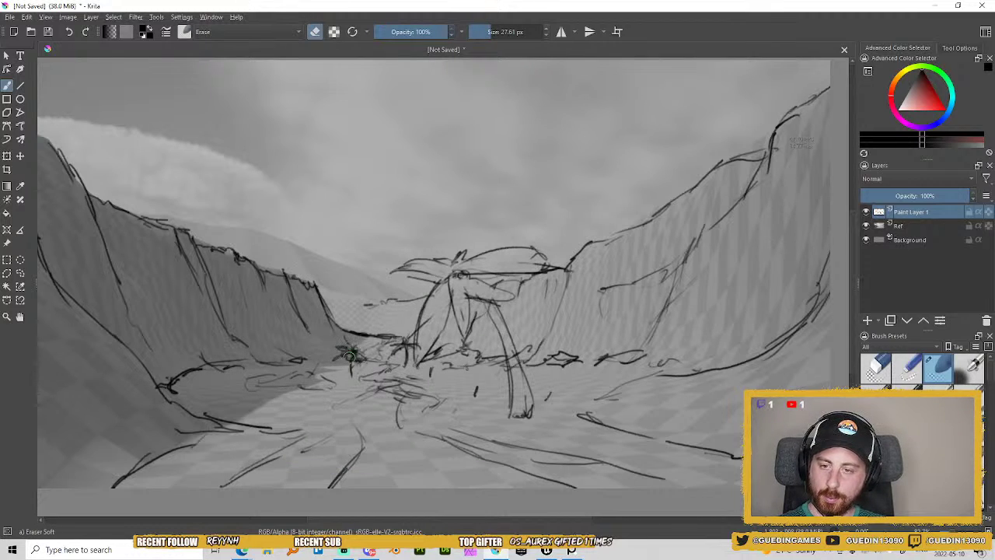
left_click_drag(349, 366, 352, 373)
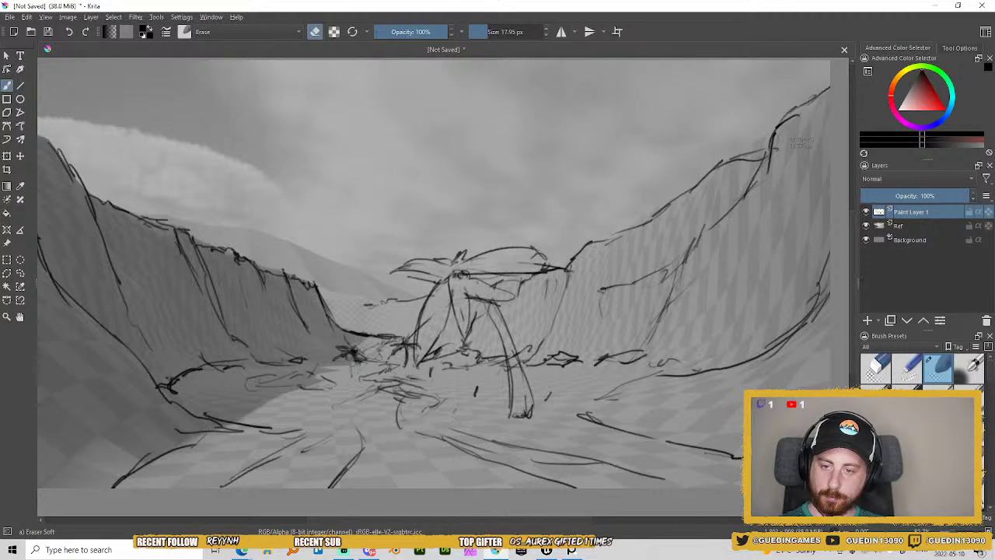
right_click(354, 352)
left_click(399, 397)
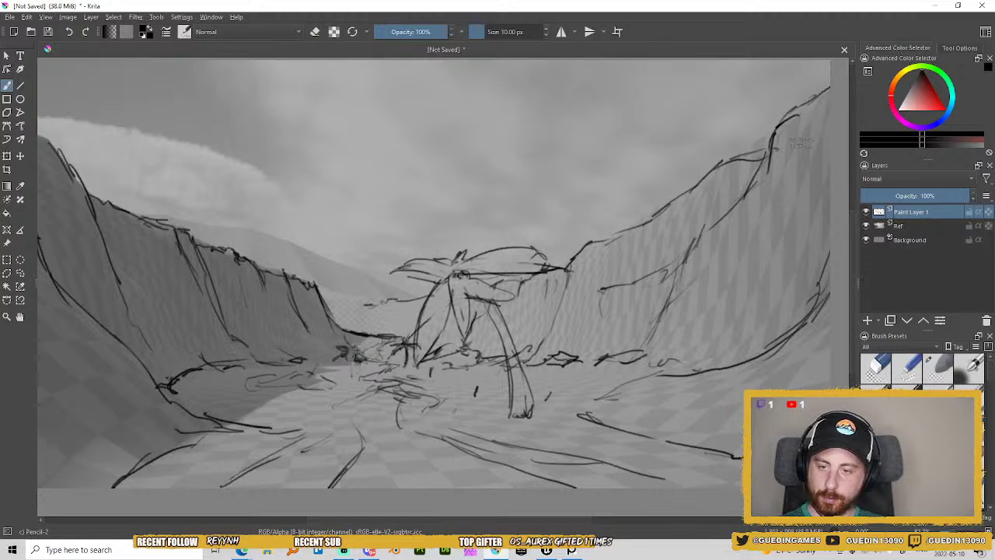
mouse_move(354, 354)
left_mouse_down()
mouse_move(354, 378)
mouse_move(352, 354)
left_mouse_up()
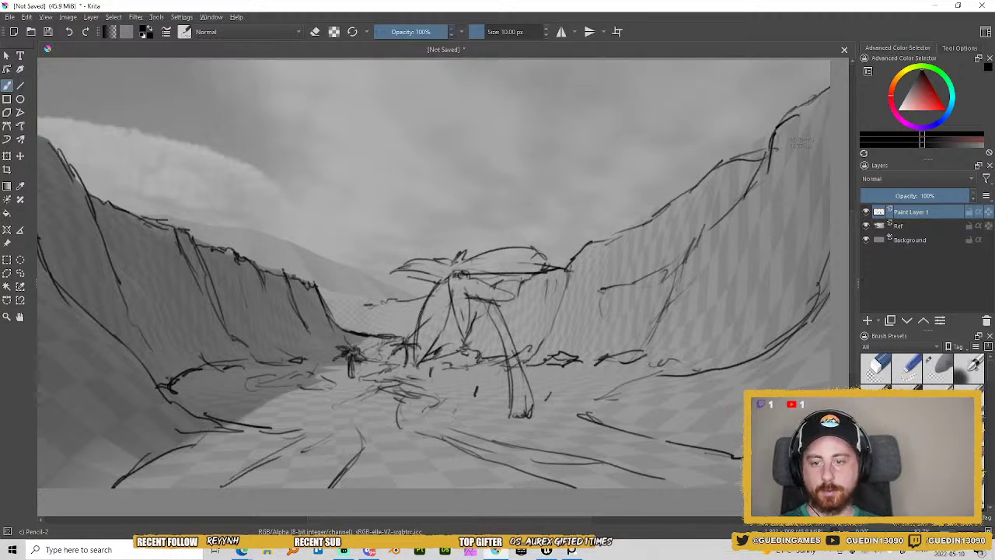
Thin the large palm's hanging frond beside the small right-hand palm with Eraser Soft and return to Pencil-2.
right_click(430, 341)
left_click(469, 292)
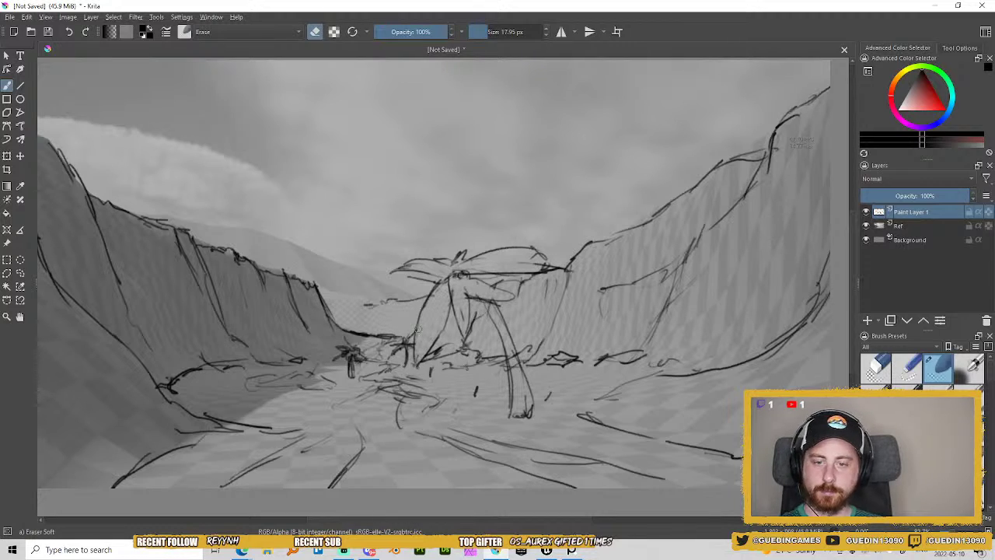
right_click(433, 310)
left_click(494, 329)
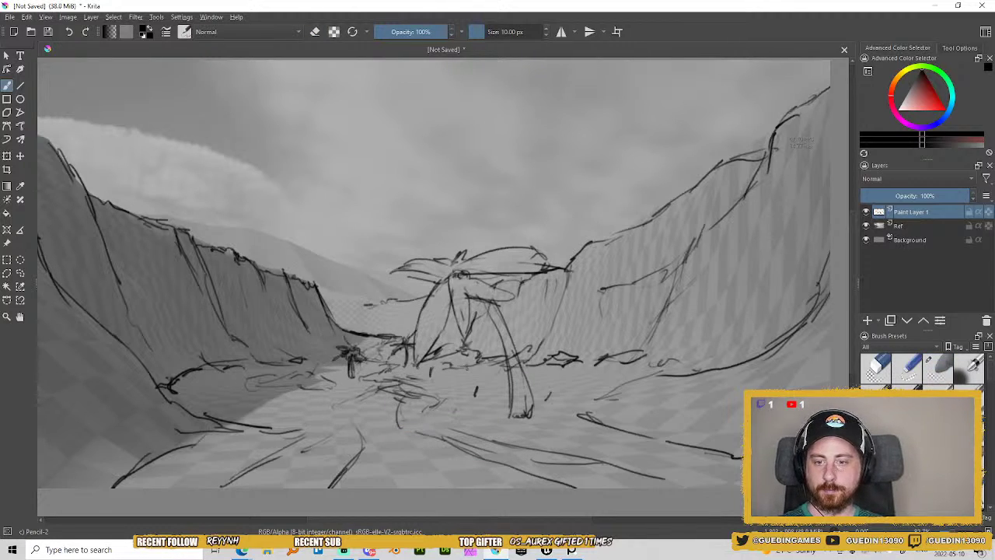
Sketch grass and low plants around the base of the small left palm and along the far foot of the left cliff.
left_click_drag(338, 363, 331, 372)
left_click_drag(338, 358, 334, 371)
mouse_move(346, 363)
left_mouse_down()
mouse_move(340, 369)
mouse_move(369, 367)
left_mouse_up()
mouse_move(270, 354)
left_mouse_down()
mouse_move(265, 372)
mouse_move(286, 363)
mouse_move(303, 370)
left_mouse_up()
left_click_drag(319, 358, 314, 363)
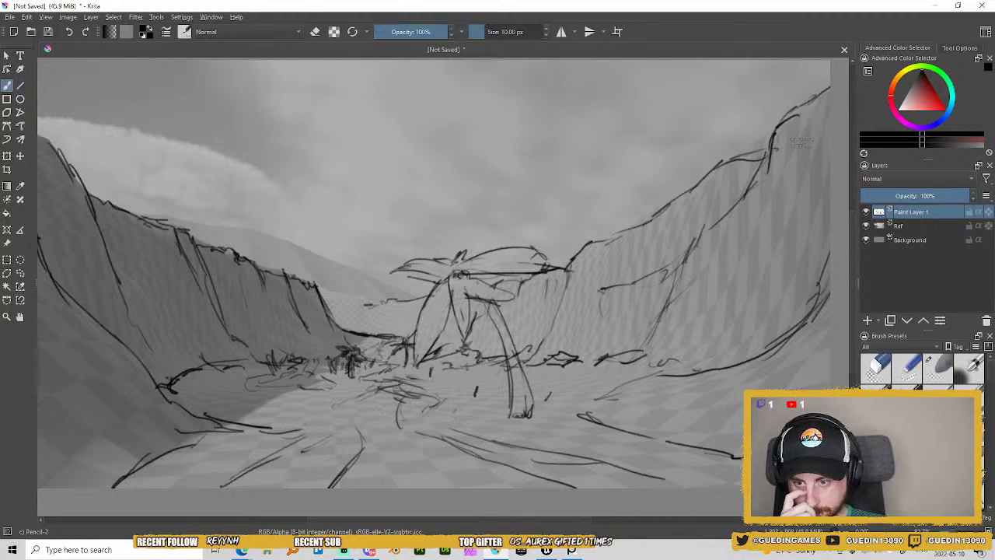
Draw spiky grass tufts on the near bank below the left cliff.
left_click_drag(255, 411, 241, 428)
left_click_drag(236, 407, 231, 433)
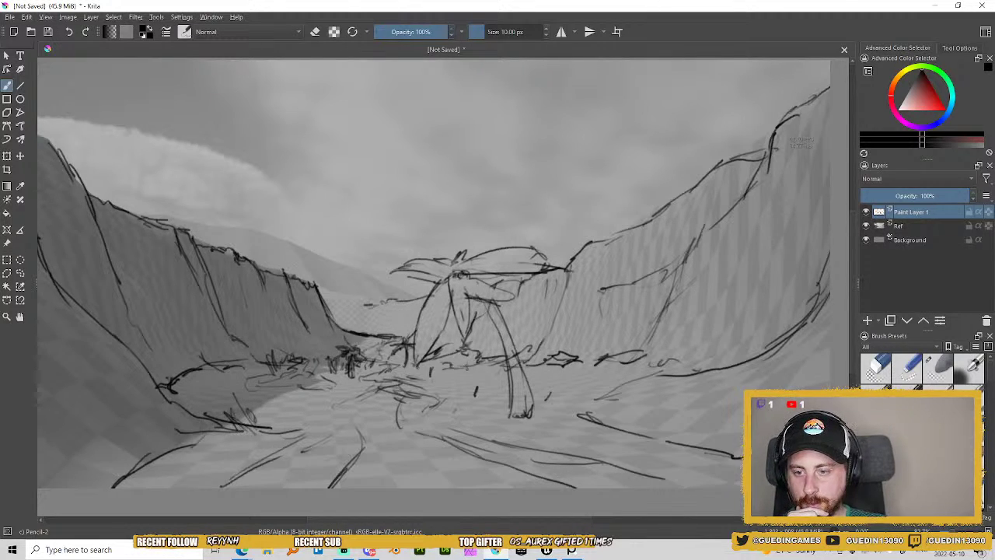
mouse_move(252, 389)
left_mouse_down()
mouse_move(242, 429)
mouse_move(256, 432)
left_mouse_up()
mouse_move(287, 408)
left_mouse_down()
mouse_move(263, 426)
mouse_move(286, 427)
left_mouse_up()
mouse_move(275, 410)
left_mouse_down()
mouse_move(261, 423)
mouse_move(292, 436)
mouse_move(233, 444)
left_mouse_up()
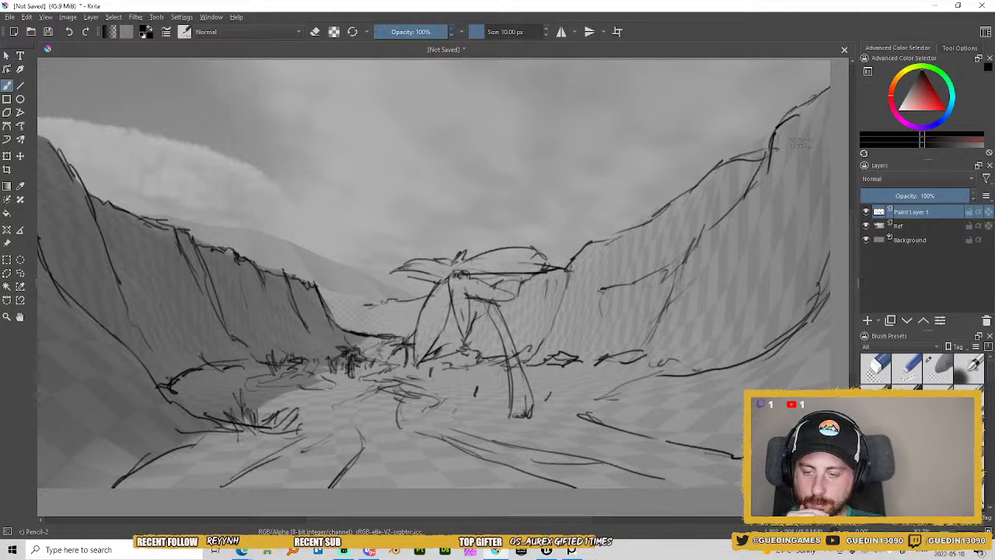
Add small grass tufts along the ground line at the foot of the left cliff.
left_click_drag(193, 374, 199, 383)
mouse_move(194, 375)
left_mouse_down()
mouse_move(200, 390)
mouse_move(219, 373)
left_mouse_up()
left_click_drag(233, 363, 232, 371)
mouse_move(247, 367)
left_mouse_down()
mouse_move(238, 371)
mouse_move(252, 369)
left_mouse_up()
left_click_drag(266, 364, 259, 373)
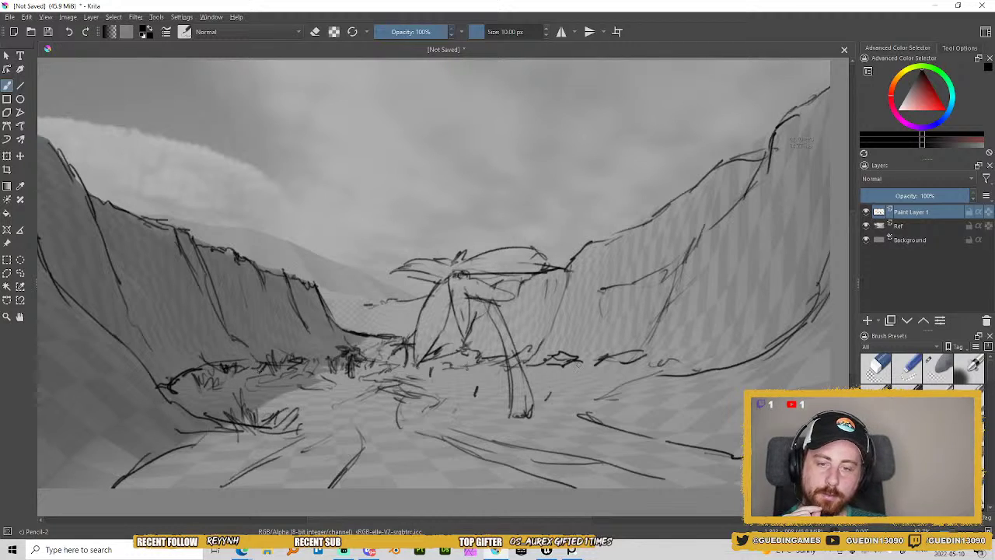
Scribble dark shrubs and grass among the boulders at the foot of the right cliff.
mouse_move(564, 358)
left_mouse_down()
mouse_move(583, 370)
mouse_move(567, 371)
mouse_move(590, 366)
left_mouse_up()
mouse_move(603, 362)
left_mouse_down()
mouse_move(588, 372)
mouse_move(625, 378)
left_mouse_up()
left_click_drag(618, 371, 613, 373)
left_click_drag(607, 364, 597, 378)
mouse_move(614, 361)
left_mouse_down()
mouse_move(600, 371)
mouse_move(609, 373)
left_mouse_up()
mouse_move(626, 359)
left_mouse_down()
mouse_move(611, 371)
mouse_move(619, 375)
left_mouse_up()
left_click_drag(640, 371, 626, 376)
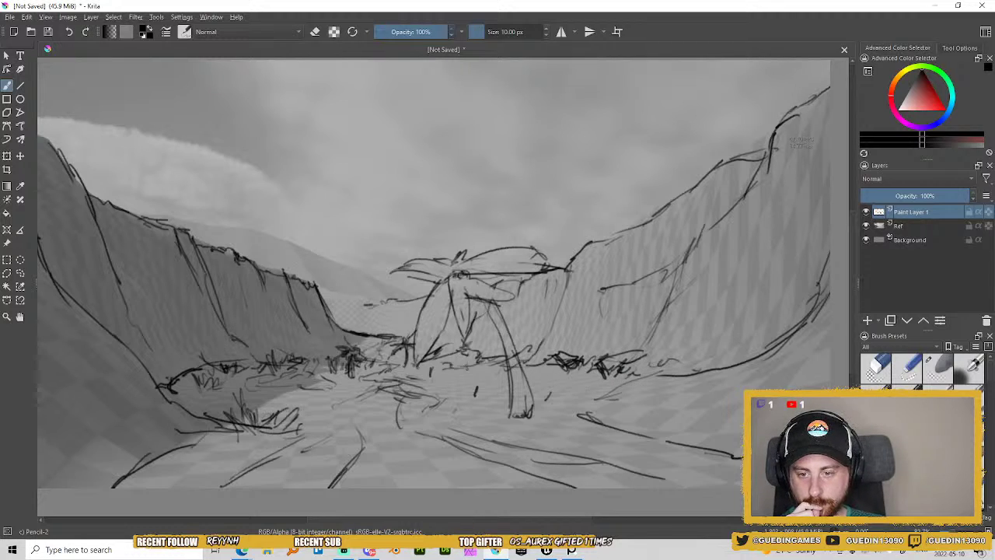
Sketch a tall reed with grass tufts in the central foreground and a small clump beside the stream's bend.
left_click_drag(371, 460, 359, 479)
left_click_drag(364, 453, 360, 476)
left_click_drag(382, 451, 388, 463)
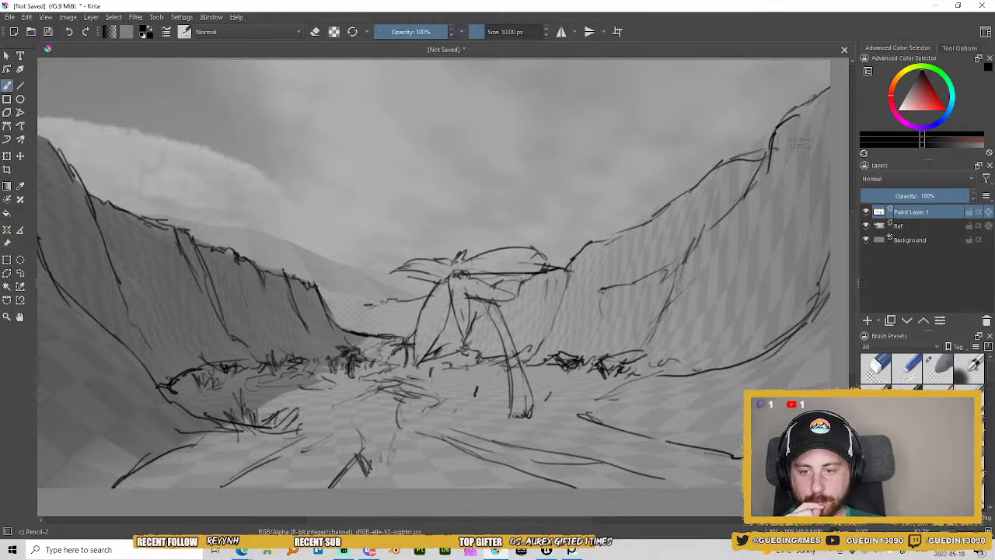
left_click_drag(379, 423, 373, 466)
left_click_drag(381, 417, 377, 472)
left_click_drag(395, 457, 380, 476)
left_click_drag(409, 458, 390, 471)
left_click_drag(408, 451, 399, 460)
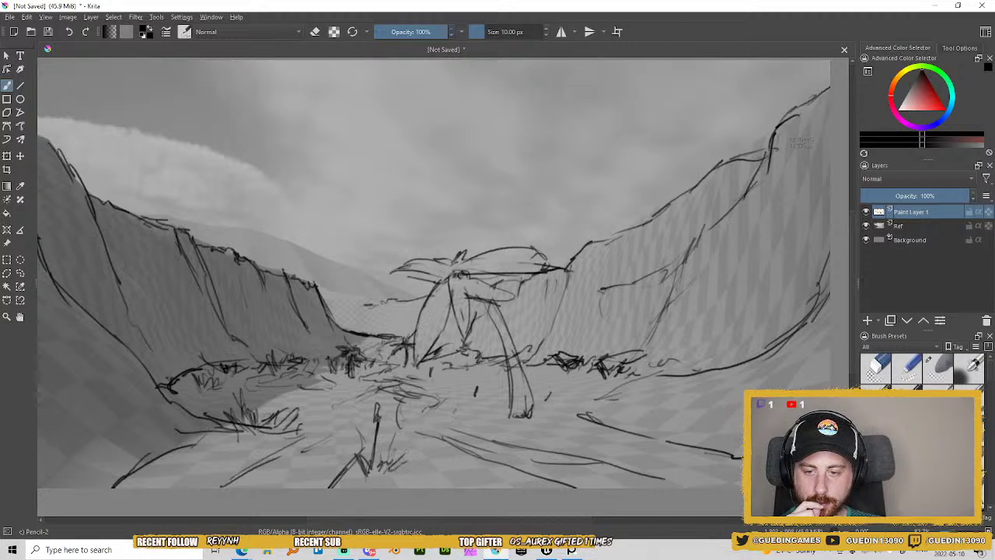
left_click_drag(443, 408, 459, 397)
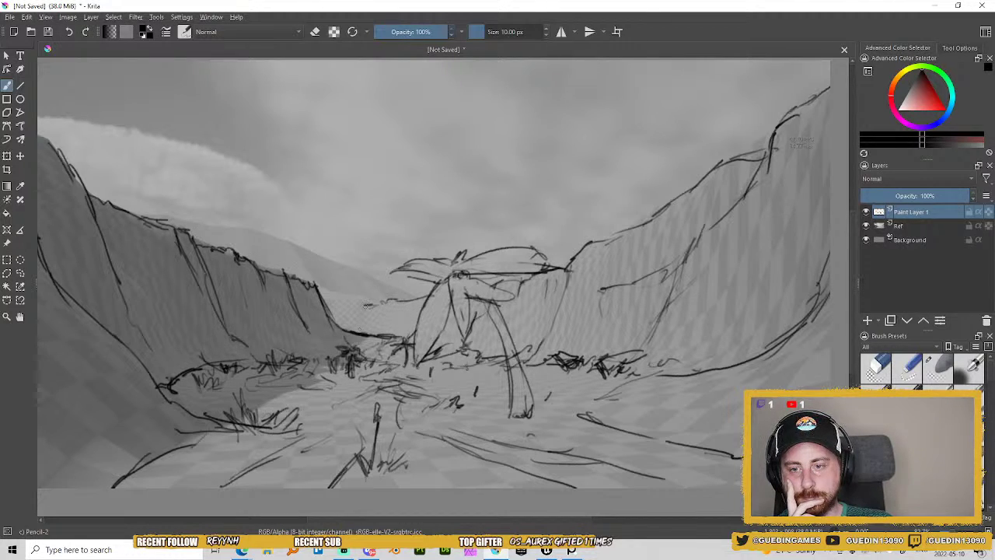
Outline the distant ridge behind the left cliff, sloping down to the valley's far mouth.
mouse_move(370, 305)
left_mouse_down()
mouse_move(269, 236)
mouse_move(220, 227)
mouse_move(255, 237)
mouse_move(324, 283)
mouse_move(310, 261)
left_mouse_up()
mouse_move(359, 280)
left_mouse_down()
mouse_move(390, 297)
mouse_move(336, 258)
left_mouse_up()
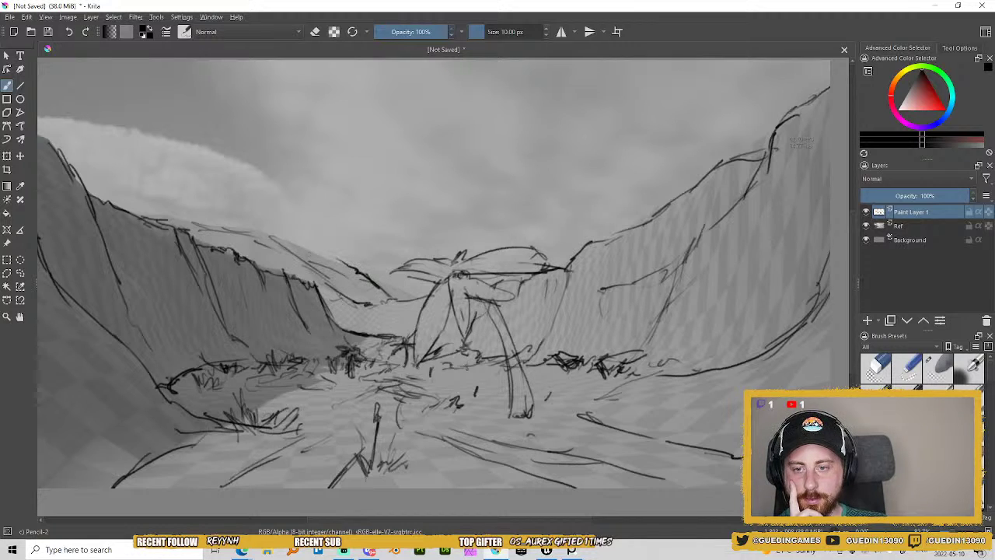
mouse_move(271, 243)
left_mouse_down()
mouse_move(362, 286)
mouse_move(423, 301)
mouse_move(417, 293)
left_mouse_up()
left_click_drag(395, 290, 341, 260)
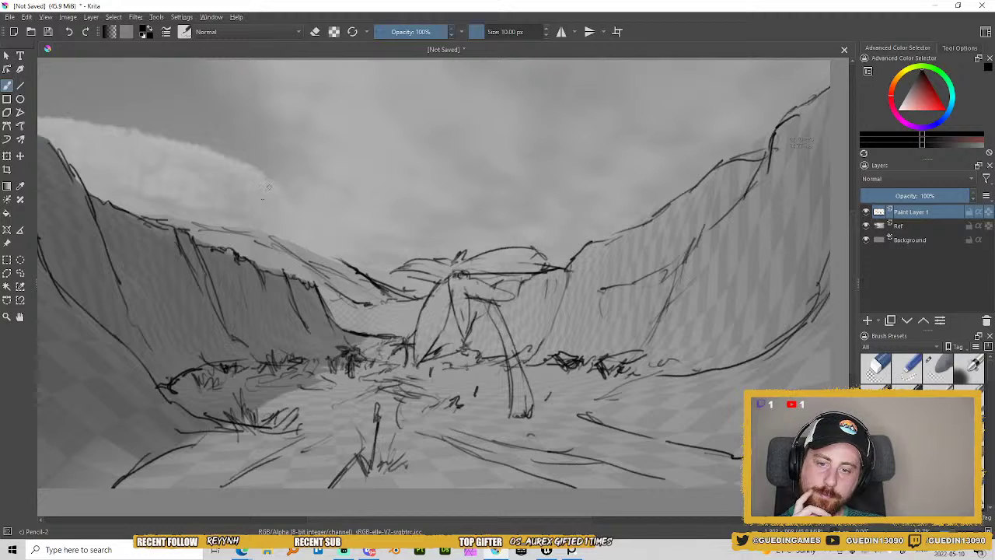
Lighten the heavy scribbles at the stream's central bend with a 17.95 px Eraser Soft brush.
right_click(377, 361)
left_click(415, 303)
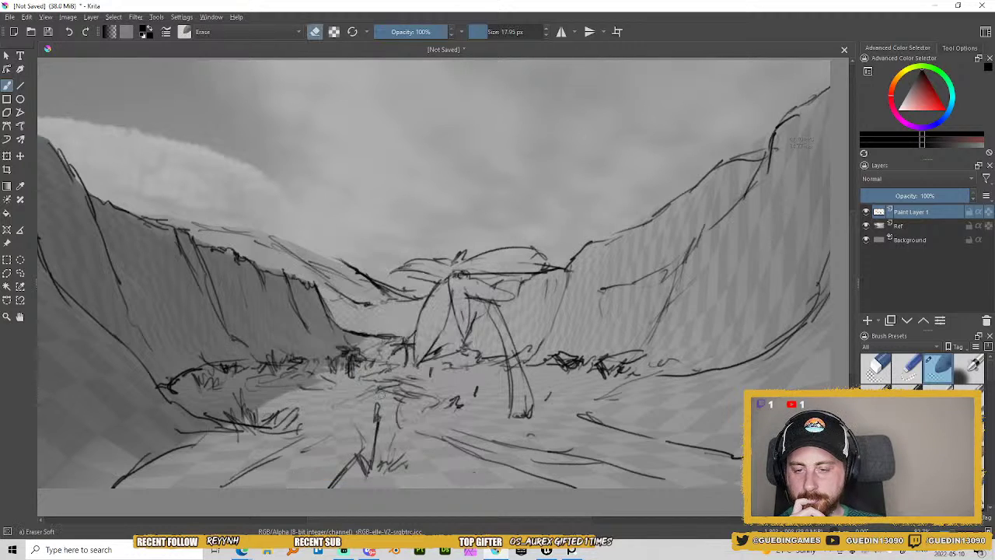
mouse_move(389, 391)
left_mouse_down()
mouse_move(416, 394)
mouse_move(365, 393)
mouse_move(388, 383)
mouse_move(376, 381)
mouse_move(404, 387)
left_mouse_up()
Redraw the stream's winding bend with Pencil-2 and extend its left bank lines into the foreground.
right_click(413, 375)
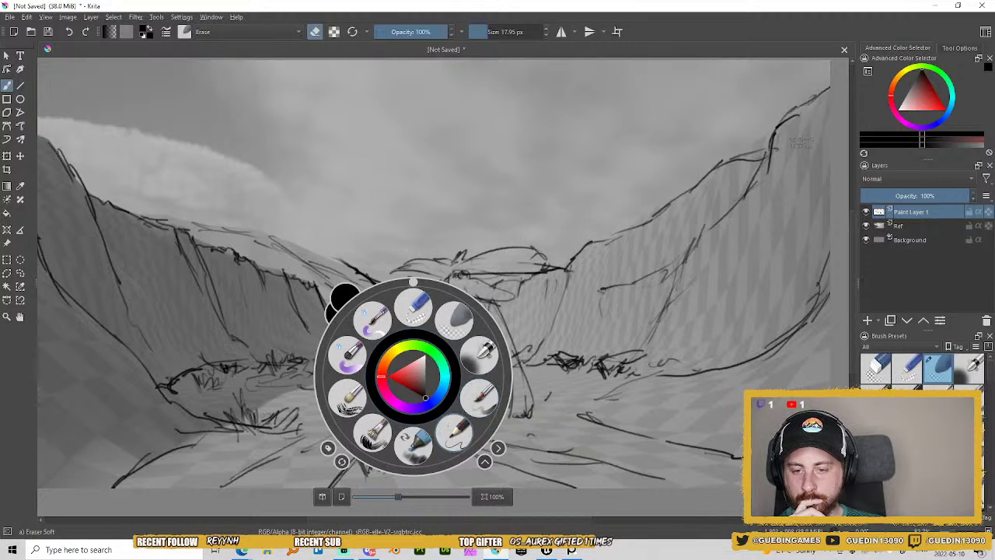
left_click(454, 433)
left_click_drag(387, 384, 406, 394)
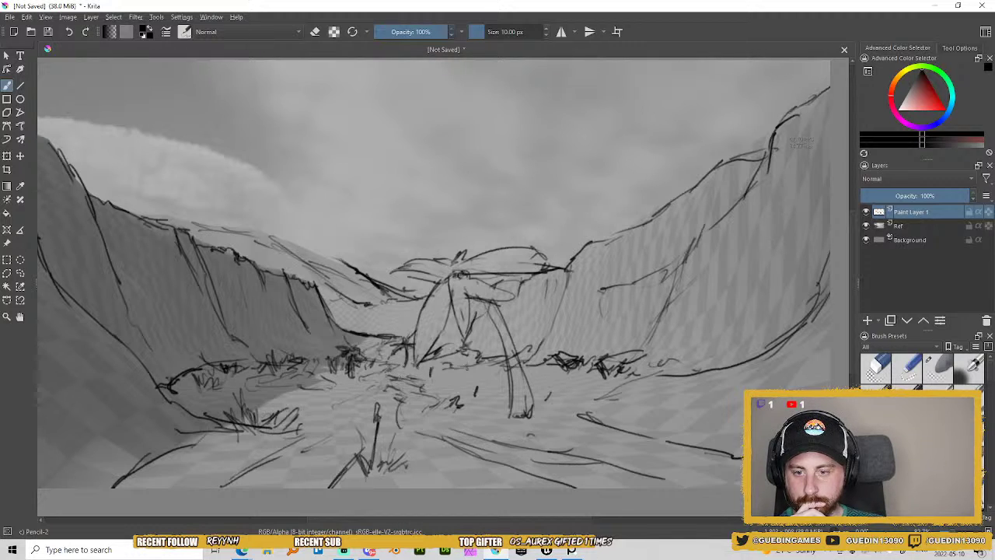
mouse_move(363, 378)
left_mouse_down()
mouse_move(376, 388)
mouse_move(347, 401)
mouse_move(376, 420)
mouse_move(350, 464)
left_mouse_up()
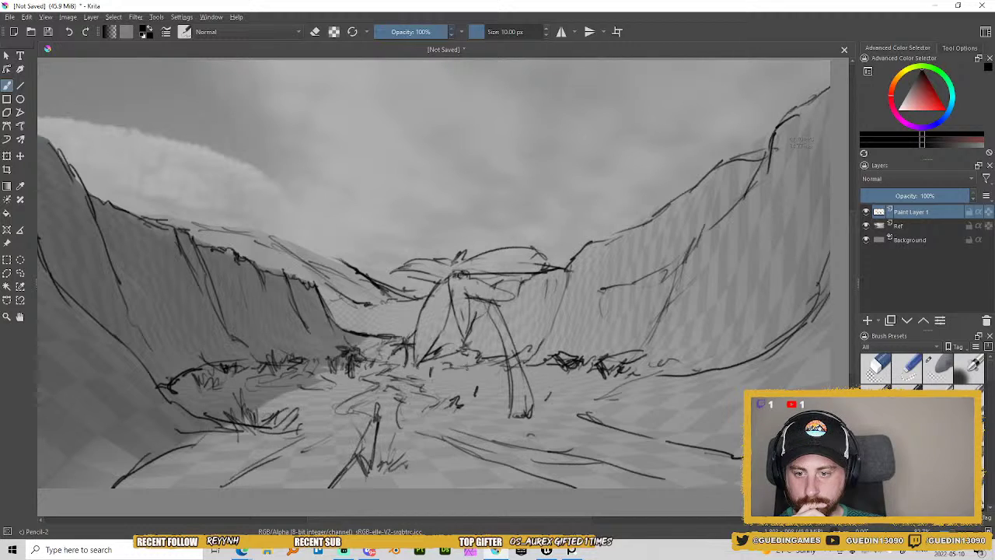
mouse_move(334, 431)
left_mouse_down()
mouse_move(352, 420)
mouse_move(233, 479)
left_mouse_up()
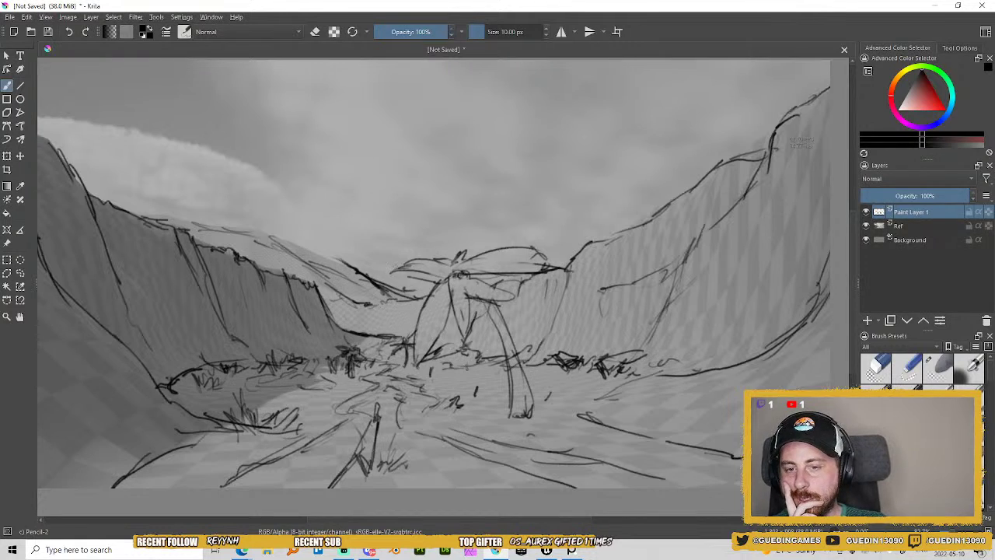
Erase the large central palm tree and the cliff lines behind it with a greatly enlarged Eraser Soft brush.
right_click(490, 234)
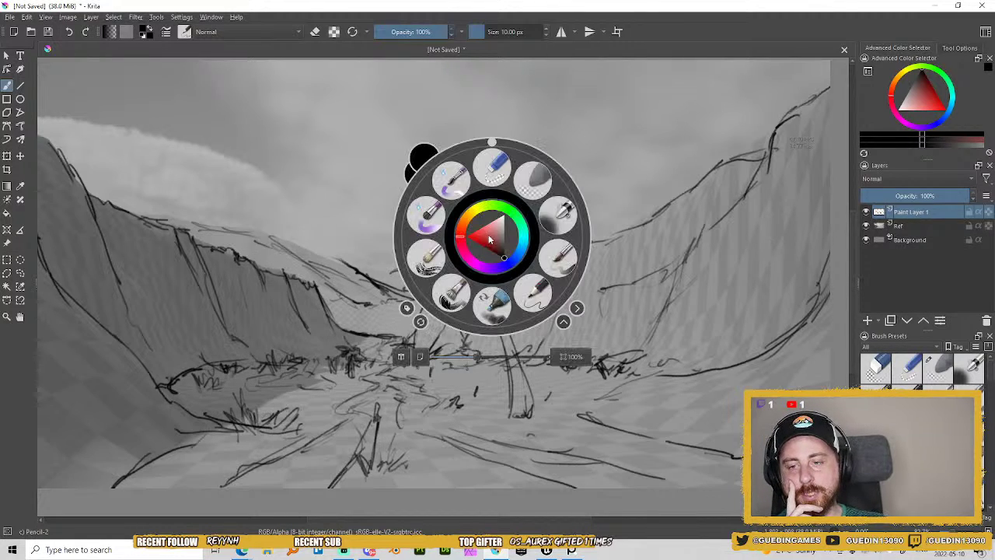
left_click(538, 188)
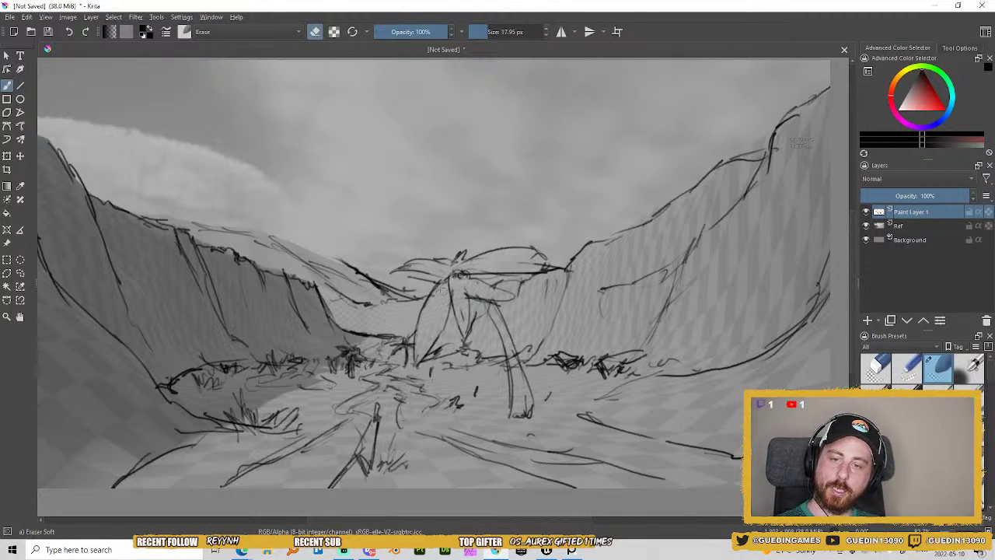
right_click(466, 276)
left_click(509, 217)
left_click_drag(440, 293, 475, 292)
mouse_move(441, 283)
left_mouse_down()
mouse_move(463, 265)
mouse_move(403, 279)
mouse_move(455, 349)
mouse_move(521, 388)
mouse_move(520, 373)
left_mouse_up()
mouse_move(488, 297)
left_mouse_down()
mouse_move(493, 307)
mouse_move(534, 251)
mouse_move(548, 260)
left_mouse_up()
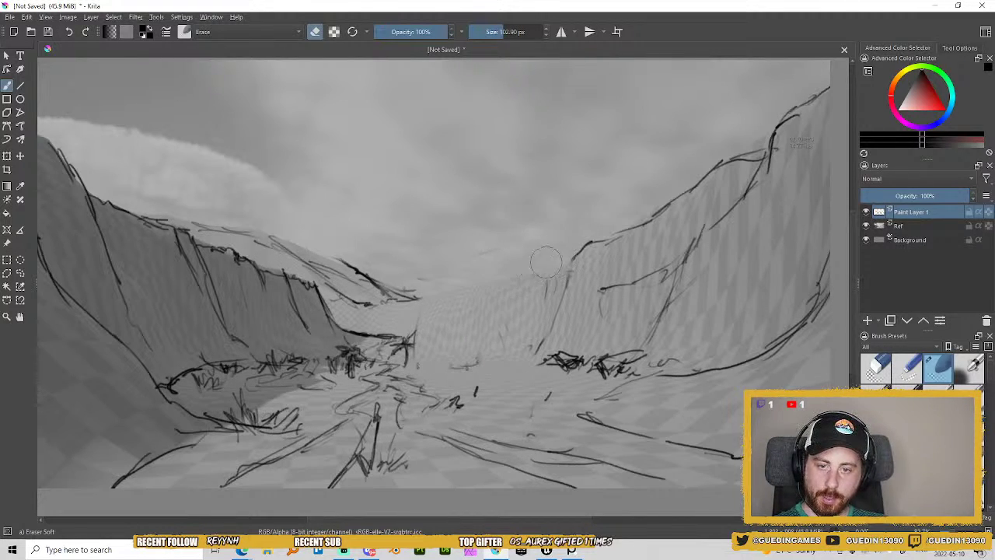
Redraw the top edge of the right cliff's far end with Pencil-2, down to the valley mouth.
right_click(513, 262)
left_click(555, 320)
left_click_drag(415, 299, 441, 290)
mouse_move(415, 332)
left_mouse_down()
mouse_move(459, 294)
mouse_move(546, 272)
left_mouse_up()
Sketch a grassy bush on the right side of the stream and reinforce the bank line below it.
left_click_drag(457, 403, 470, 415)
mouse_move(446, 404)
left_mouse_down()
mouse_move(470, 429)
mouse_move(493, 412)
mouse_move(465, 425)
mouse_move(513, 426)
left_mouse_up()
mouse_move(421, 409)
left_mouse_down()
mouse_move(498, 439)
mouse_move(481, 411)
left_mouse_up()
mouse_move(471, 412)
left_mouse_down()
mouse_move(484, 404)
mouse_move(490, 422)
left_mouse_up()
left_click_drag(467, 399, 477, 410)
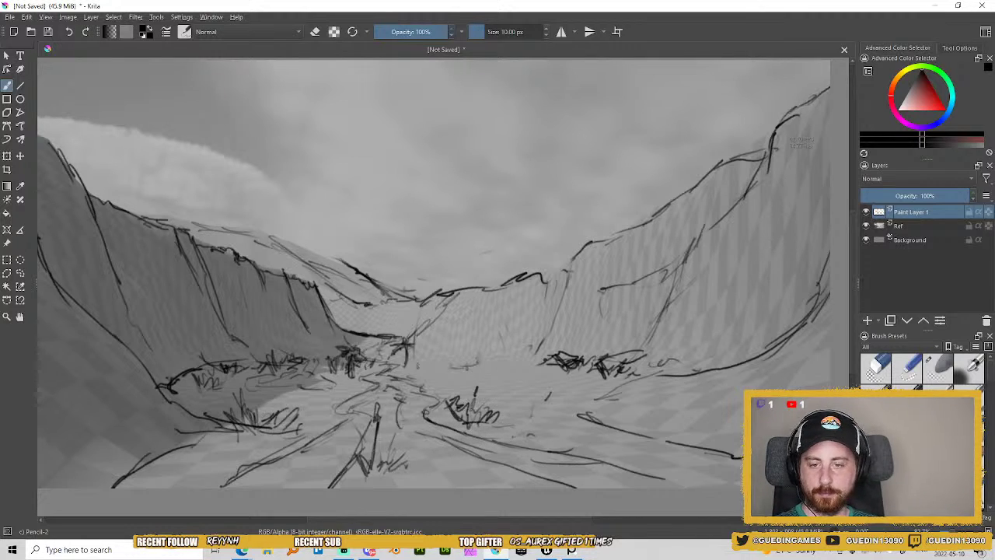
Sketch a bush and a row of low boulders along the foot of the right cliff's far end.
mouse_move(436, 363)
left_mouse_down()
mouse_move(431, 354)
mouse_move(453, 355)
left_mouse_up()
mouse_move(440, 361)
left_mouse_down()
mouse_move(454, 344)
mouse_move(467, 347)
mouse_move(442, 359)
mouse_move(446, 351)
left_mouse_up()
left_click_drag(443, 350, 481, 352)
mouse_move(491, 351)
left_mouse_down()
mouse_move(485, 363)
mouse_move(455, 365)
mouse_move(521, 352)
mouse_move(496, 368)
mouse_move(507, 358)
mouse_move(541, 361)
left_mouse_up()
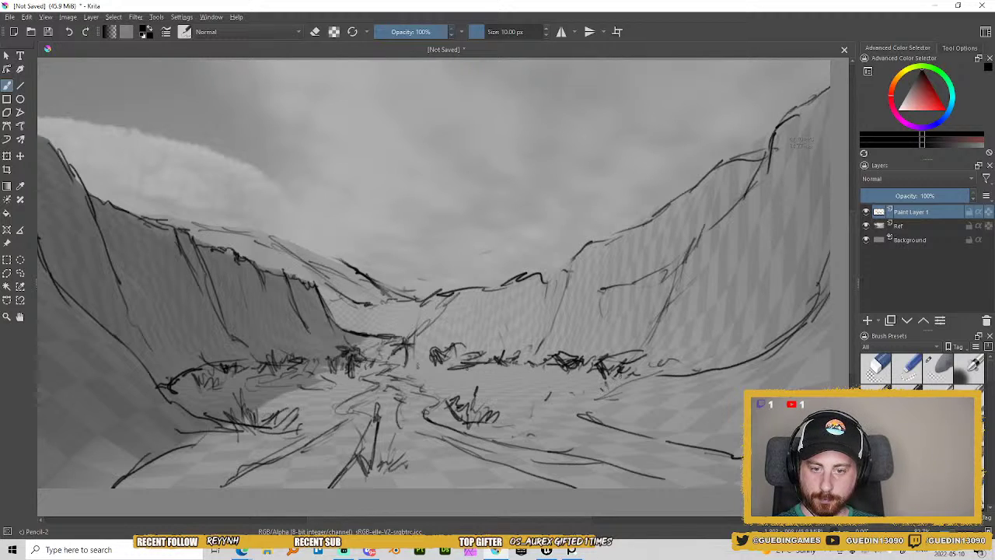
Sketch small plants on the flat ground right of the stream and a few extra strokes on the left bank and streambed.
left_click_drag(619, 372, 633, 379)
mouse_move(591, 410)
left_mouse_down()
mouse_move(595, 426)
mouse_move(533, 400)
mouse_move(574, 401)
mouse_move(575, 392)
mouse_move(583, 413)
left_mouse_up()
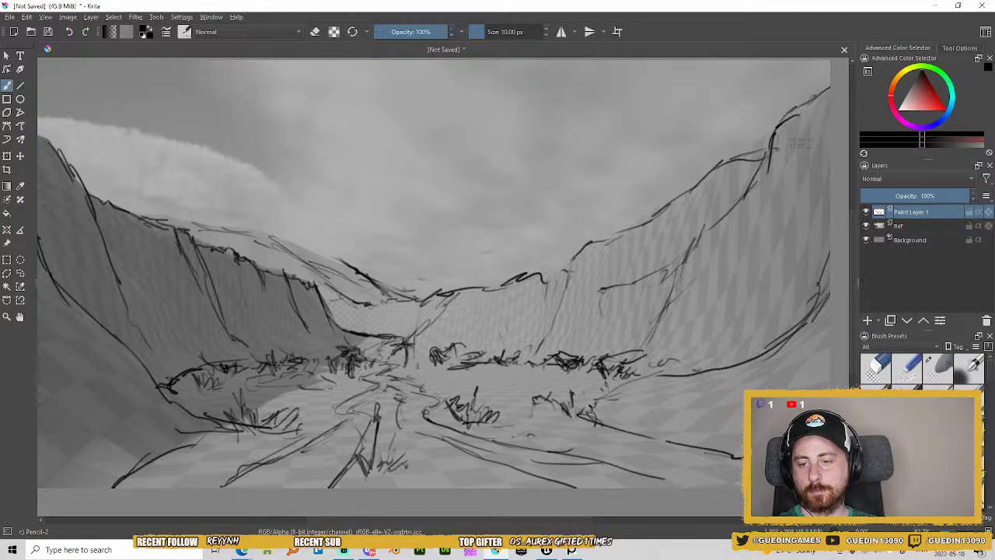
left_click_drag(197, 401, 218, 390)
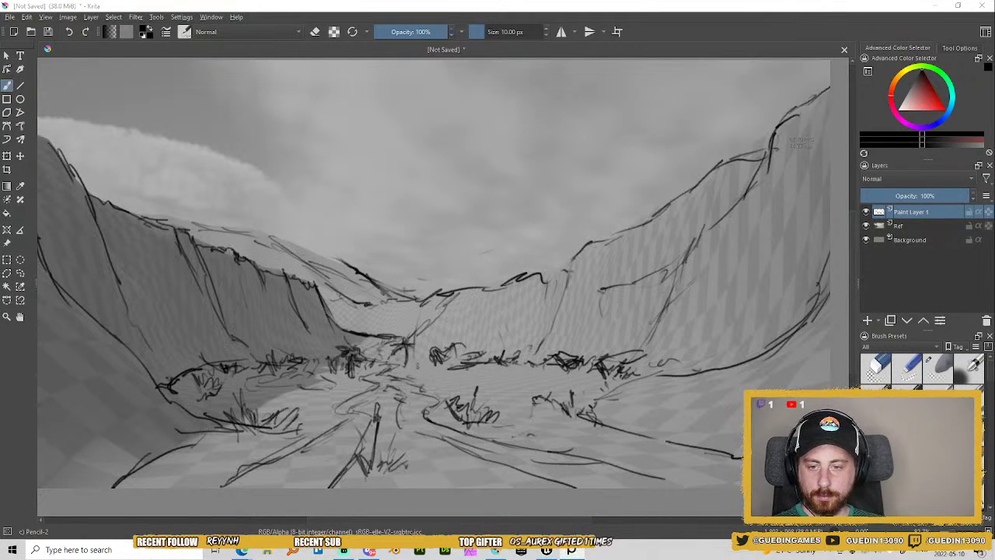
left_click_drag(347, 392, 341, 401)
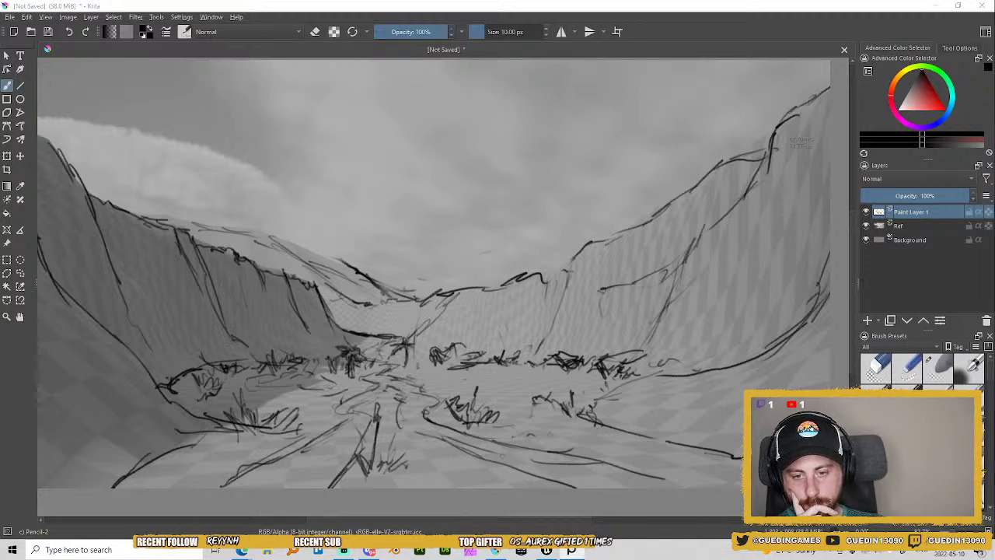
Try to sketch a dark, rounded skull-like clump at the near end of the right bank, and clear it with Eraser Soft.
mouse_move(551, 432)
left_mouse_down()
mouse_move(544, 447)
mouse_move(567, 438)
mouse_move(563, 447)
left_mouse_up()
mouse_move(562, 429)
left_mouse_down()
mouse_move(547, 437)
mouse_move(573, 413)
left_mouse_up()
left_click_drag(608, 401, 574, 429)
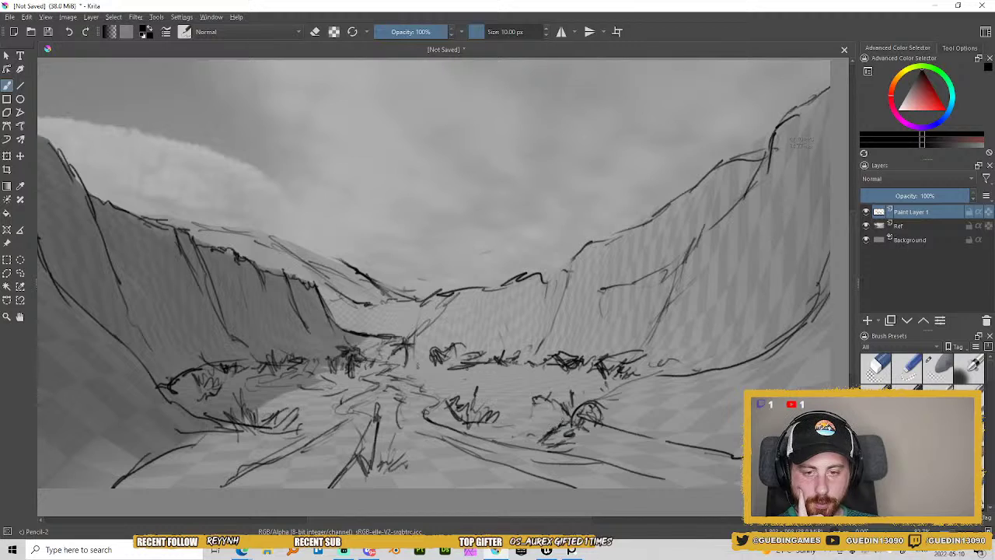
left_click_drag(564, 411, 555, 422)
mouse_move(563, 409)
left_mouse_down()
mouse_move(547, 415)
mouse_move(579, 440)
left_mouse_up()
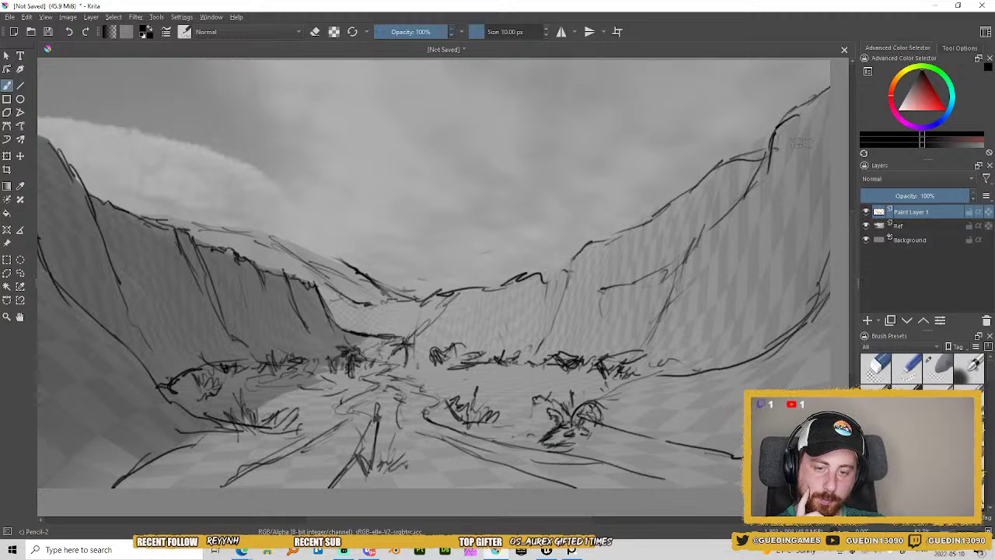
mouse_move(561, 447)
left_mouse_down()
mouse_move(600, 432)
mouse_move(581, 421)
mouse_move(597, 414)
mouse_move(544, 425)
mouse_move(604, 435)
mouse_move(537, 437)
left_mouse_up()
right_click(600, 377)
left_click(641, 321)
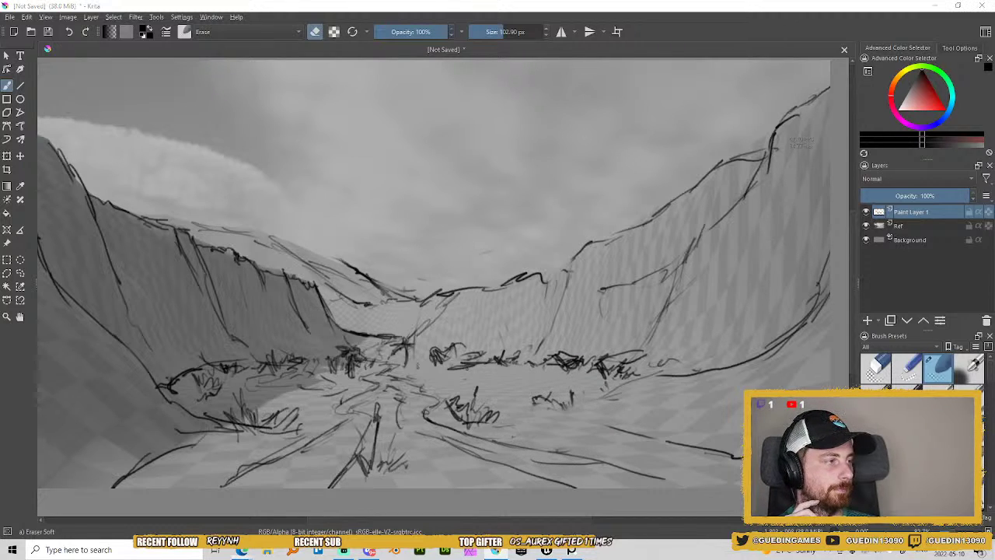
Switch to Edge, search Google for "bouquetin crane", and view two ibex skull photos as reference before returning to Krita.
left_click(242, 549)
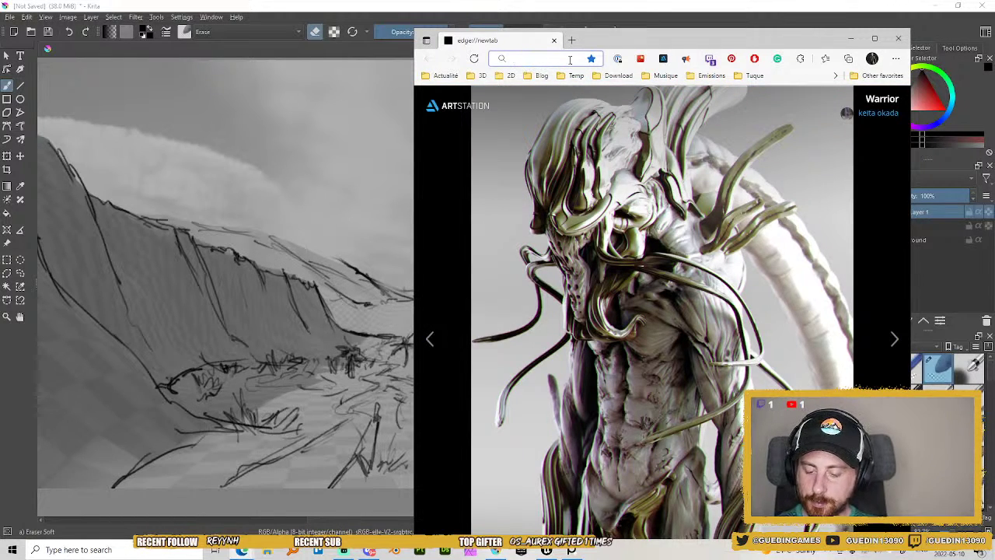
type("bouquetin")
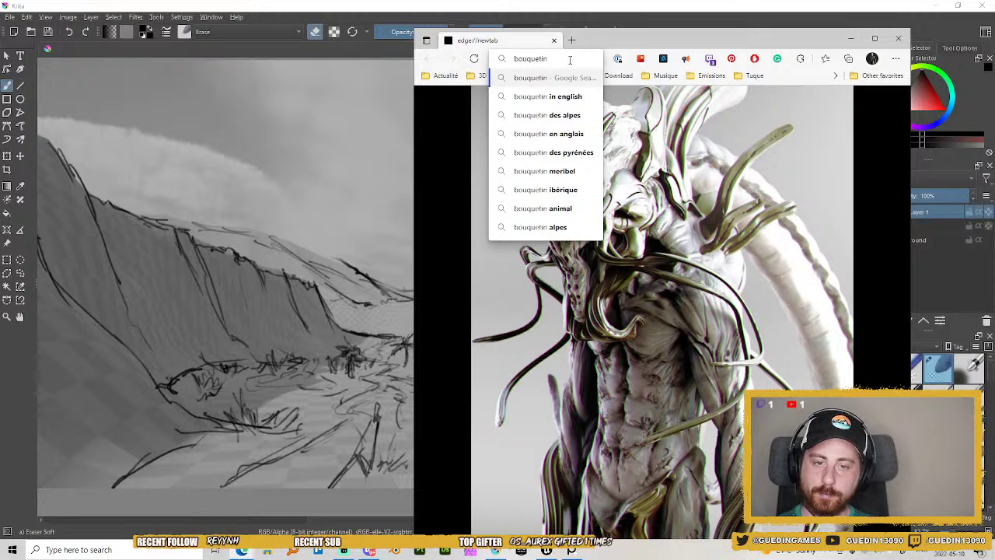
type(" crane")
key("Return")
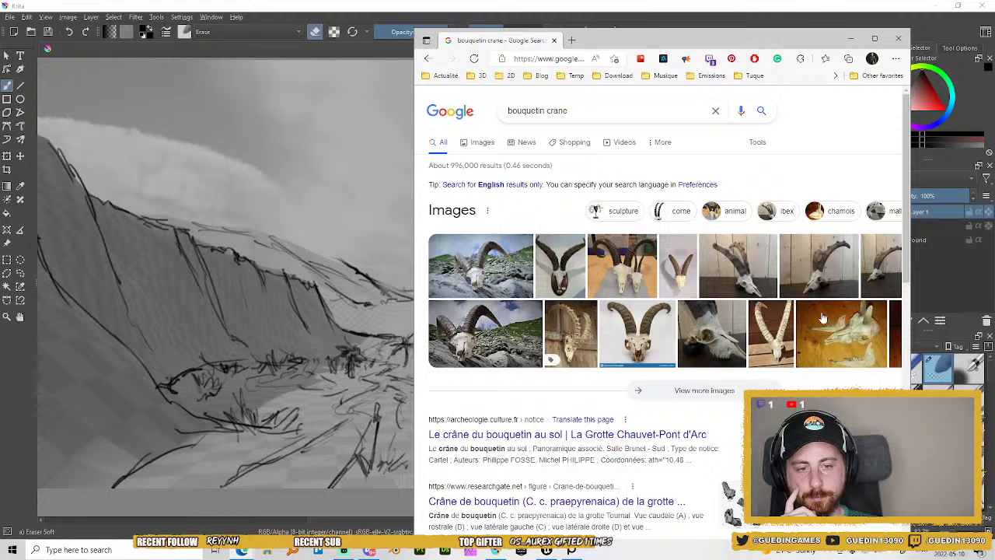
left_click(742, 273)
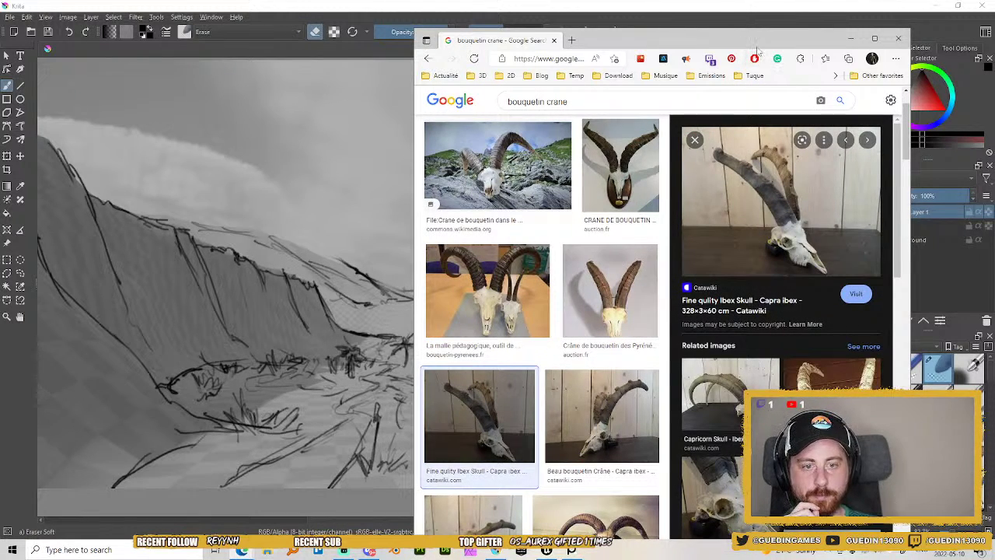
left_click(624, 431)
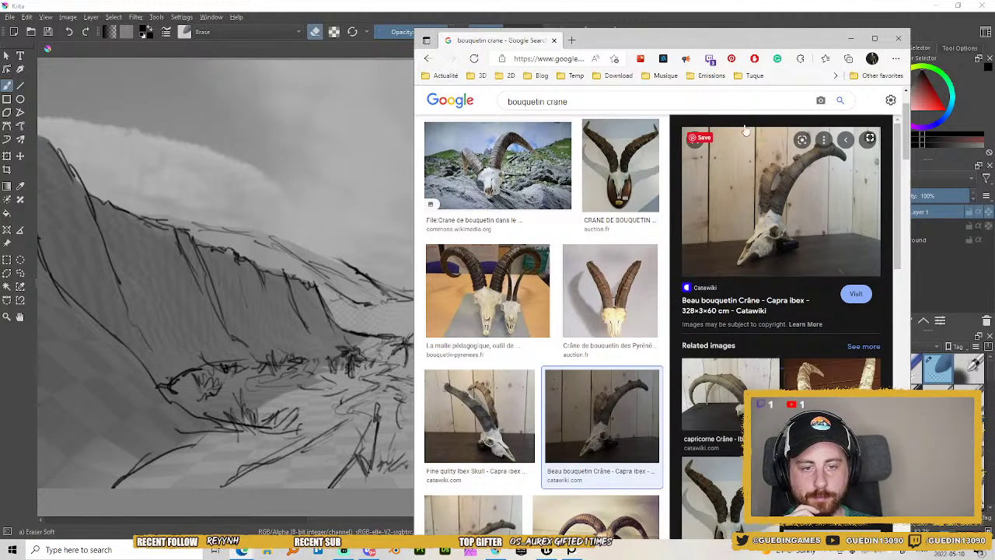
left_click(744, 17)
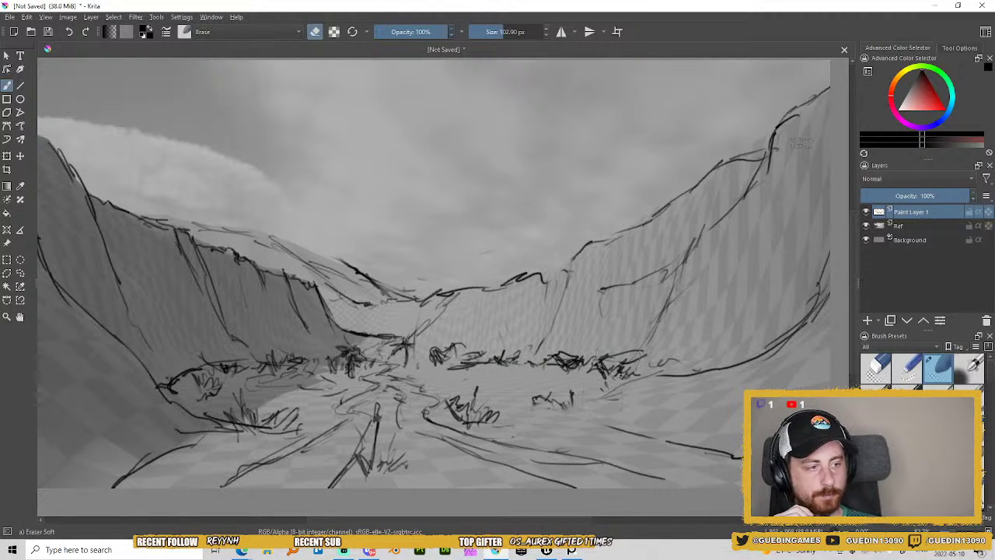
Sketch an ibex skull with one large curved horn at the right end of the valley floor using Pencil-2.
right_click(616, 355)
left_click(657, 412)
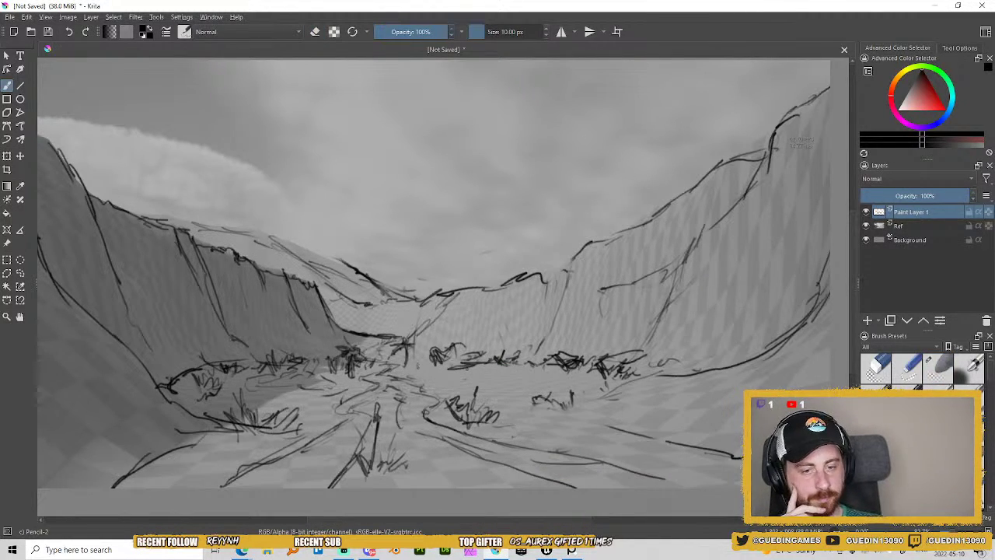
mouse_move(579, 440)
left_mouse_down()
mouse_move(622, 401)
mouse_move(634, 404)
mouse_move(623, 414)
mouse_move(634, 412)
mouse_move(621, 386)
mouse_move(633, 385)
mouse_move(615, 391)
mouse_move(640, 349)
left_mouse_up()
mouse_move(619, 395)
left_mouse_down()
mouse_move(659, 328)
mouse_move(682, 331)
mouse_move(690, 355)
mouse_move(679, 342)
mouse_move(643, 389)
mouse_move(622, 385)
mouse_move(595, 404)
mouse_move(579, 445)
left_mouse_up()
mouse_move(604, 423)
left_mouse_down()
mouse_move(587, 439)
mouse_move(598, 435)
left_mouse_up()
left_click_drag(609, 424, 601, 440)
left_click_drag(626, 428, 617, 437)
left_click_drag(629, 417, 622, 433)
mouse_move(609, 432)
left_mouse_down()
mouse_move(597, 442)
mouse_move(623, 429)
left_mouse_up()
left_click_drag(630, 357, 623, 365)
left_click_drag(631, 405, 631, 415)
mouse_move(639, 412)
left_mouse_down()
mouse_move(631, 418)
mouse_move(645, 403)
mouse_move(649, 413)
mouse_move(638, 417)
left_mouse_up()
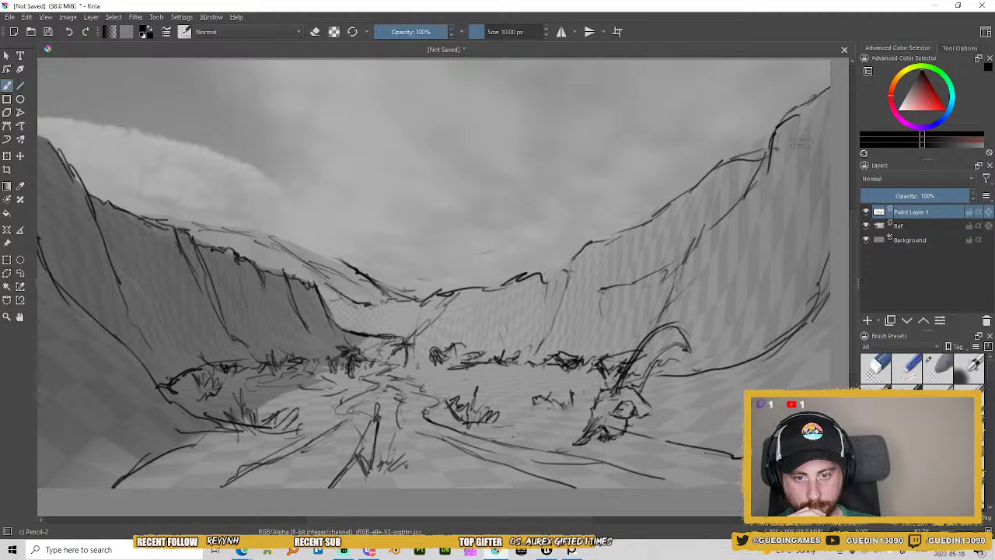
Sketch the skull's second, shorter horn and clean the area between the horns with Eraser Soft reduced to about 30 px.
left_click_drag(615, 370, 608, 388)
mouse_move(625, 343)
left_mouse_down()
mouse_move(611, 394)
mouse_move(611, 382)
left_mouse_up()
mouse_move(634, 340)
left_mouse_down()
mouse_move(612, 372)
mouse_move(622, 345)
mouse_move(603, 363)
mouse_move(600, 388)
left_mouse_up()
left_click_drag(620, 337, 606, 365)
right_click(630, 327)
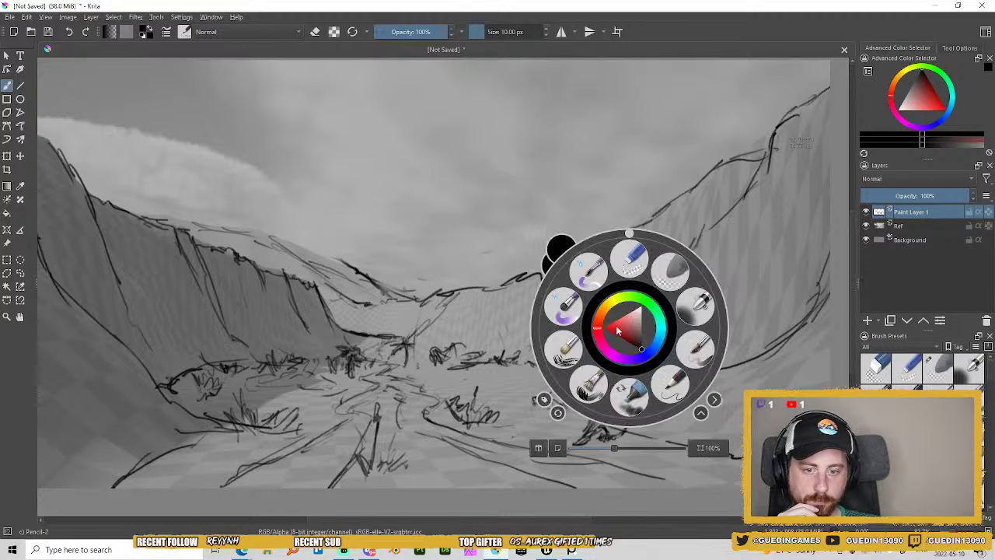
left_click(671, 273)
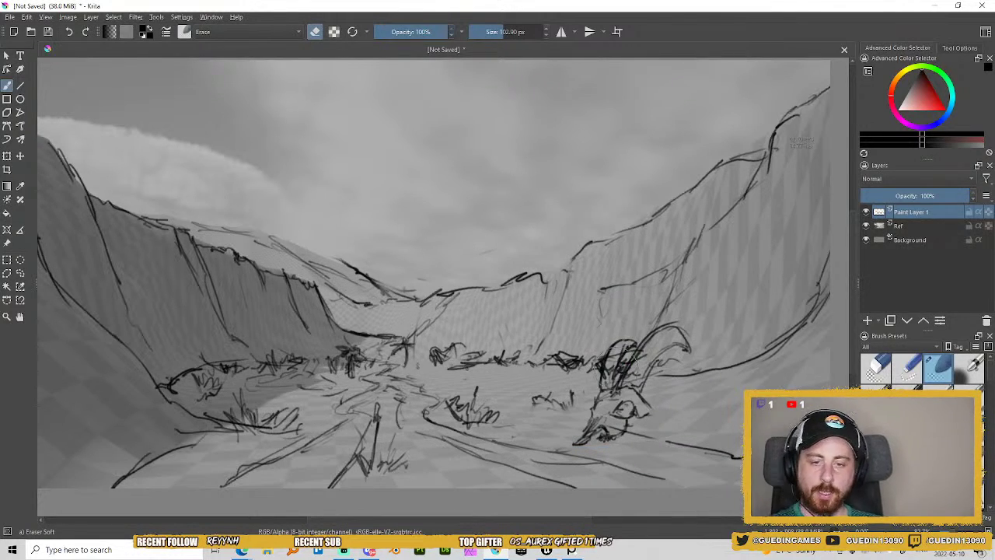
mouse_move(611, 353)
left_mouse_down("shift")
mouse_move(623, 346)
mouse_move(604, 381)
mouse_move(611, 383)
left_mouse_up("shift")
left_click_drag(643, 350, 631, 384)
Redraw the horn bases with Pencil-2 and add ridge lines across both horns.
right_click(667, 340)
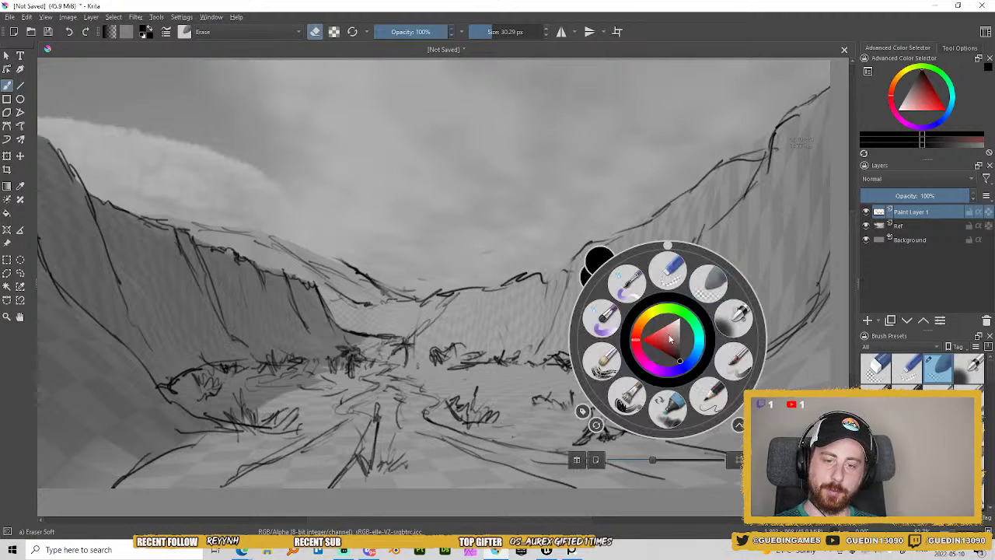
left_click(709, 396)
left_click_drag(640, 374, 624, 378)
mouse_move(641, 369)
left_mouse_down()
mouse_move(629, 377)
mouse_move(664, 332)
left_mouse_up()
mouse_move(613, 377)
left_mouse_down()
mouse_move(603, 384)
mouse_move(609, 360)
left_mouse_up()
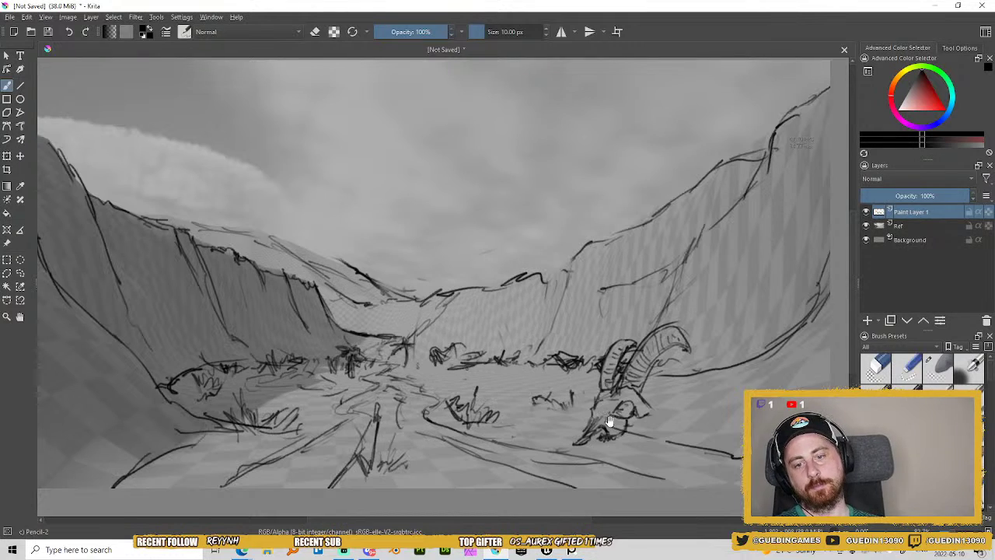
Darken the skull's eye socket and reinforce the contours of its horn and cheek.
left_click_drag(612, 423, 628, 433)
left_click_drag(627, 364, 604, 381)
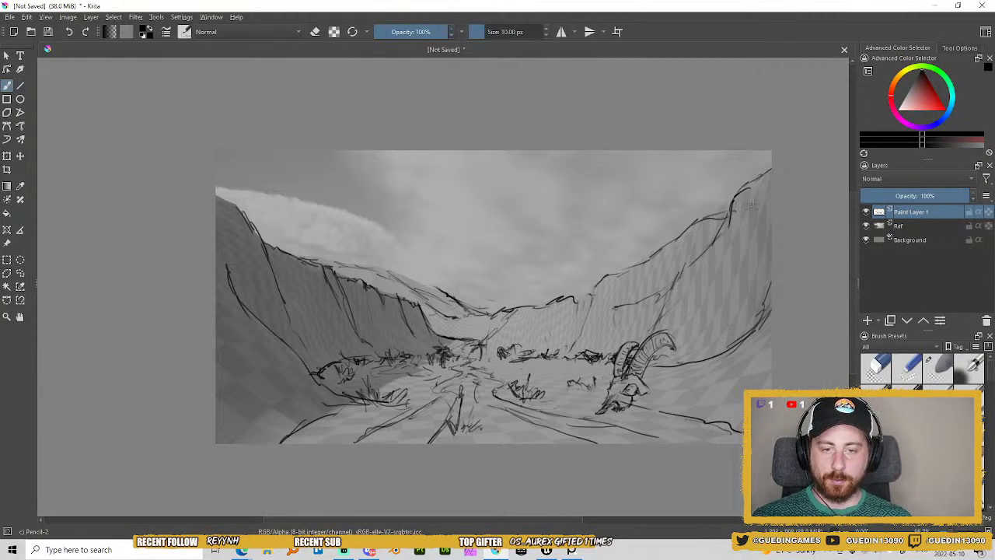
scroll(773, 401, "up", 4)
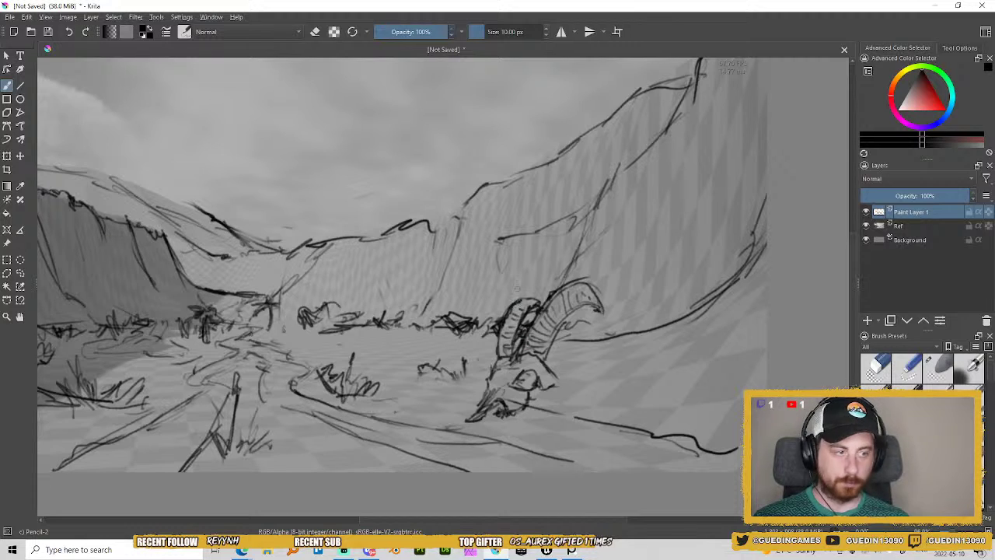
mouse_move(511, 306)
left_mouse_down()
mouse_move(497, 358)
mouse_move(533, 381)
mouse_move(522, 376)
mouse_move(525, 384)
mouse_move(483, 398)
mouse_move(467, 424)
mouse_move(507, 381)
left_mouse_up()
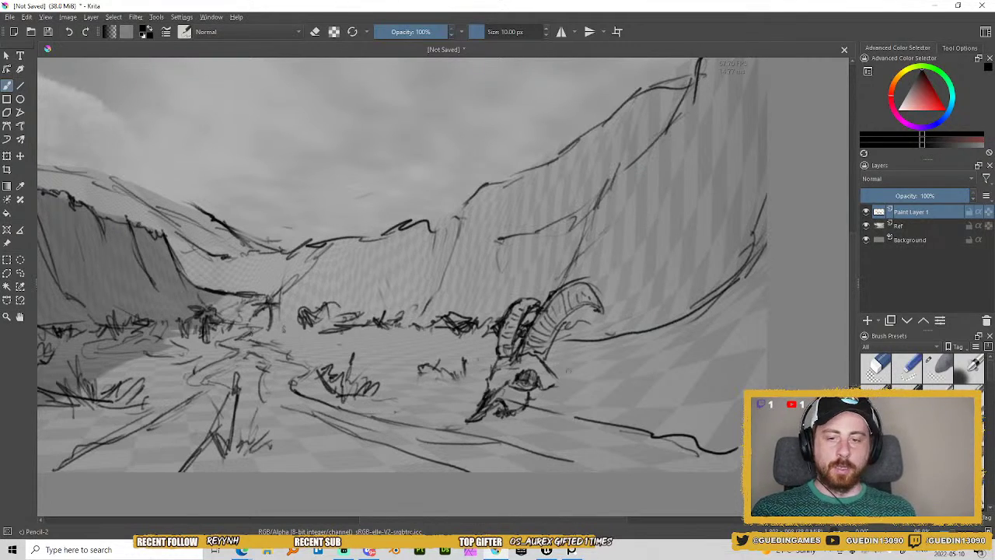
left_click_drag(553, 385, 535, 393)
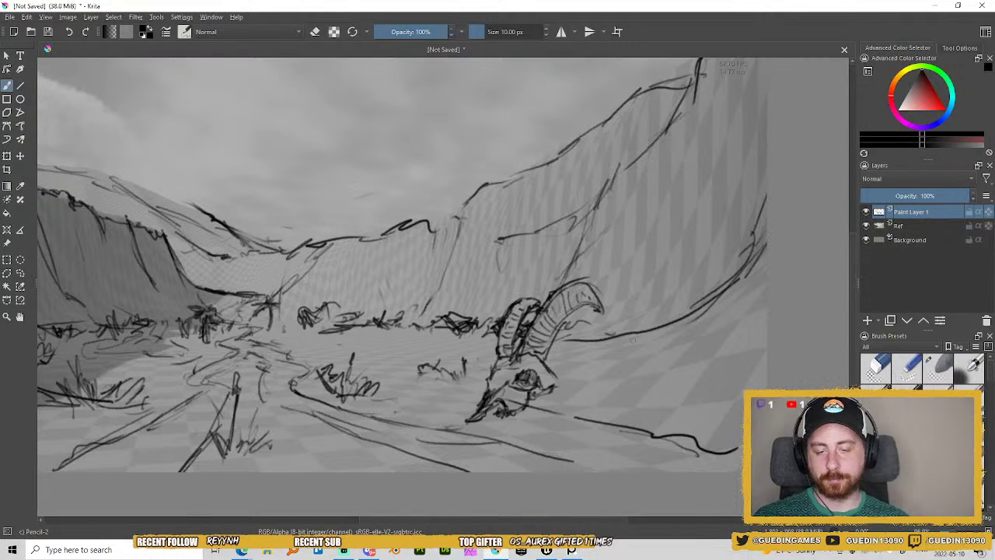
Add a cluster of rounded boulders between the distant bushes below the right cliff, tidy it with Eraser Soft, and return to Pencil-2.
scroll(633, 339, "down", 4)
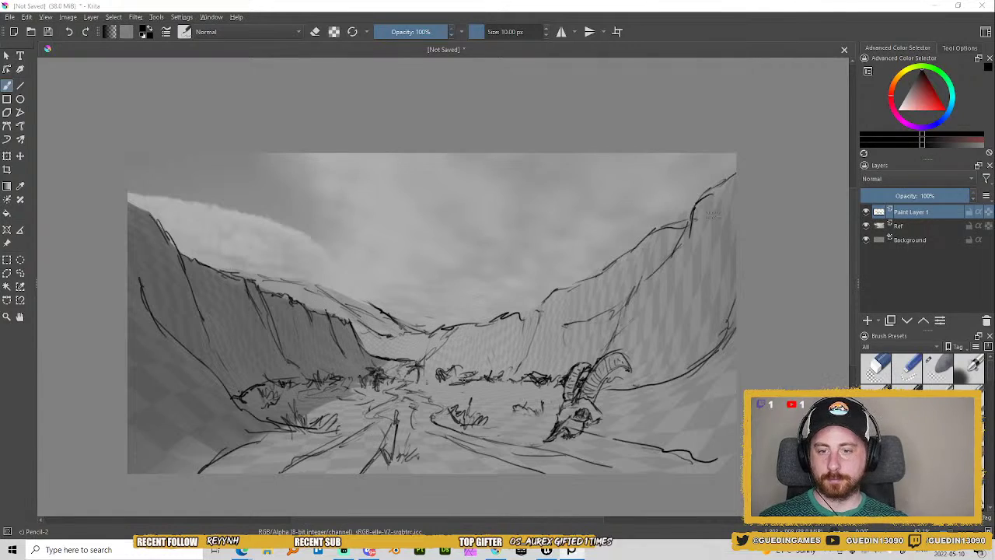
left_click(465, 380)
mouse_move(461, 379)
left_mouse_down()
mouse_move(471, 384)
mouse_move(471, 374)
left_mouse_up()
mouse_move(466, 380)
left_mouse_down()
mouse_move(483, 379)
mouse_move(488, 365)
mouse_move(498, 367)
mouse_move(495, 386)
mouse_move(510, 378)
left_mouse_up()
right_click(482, 307)
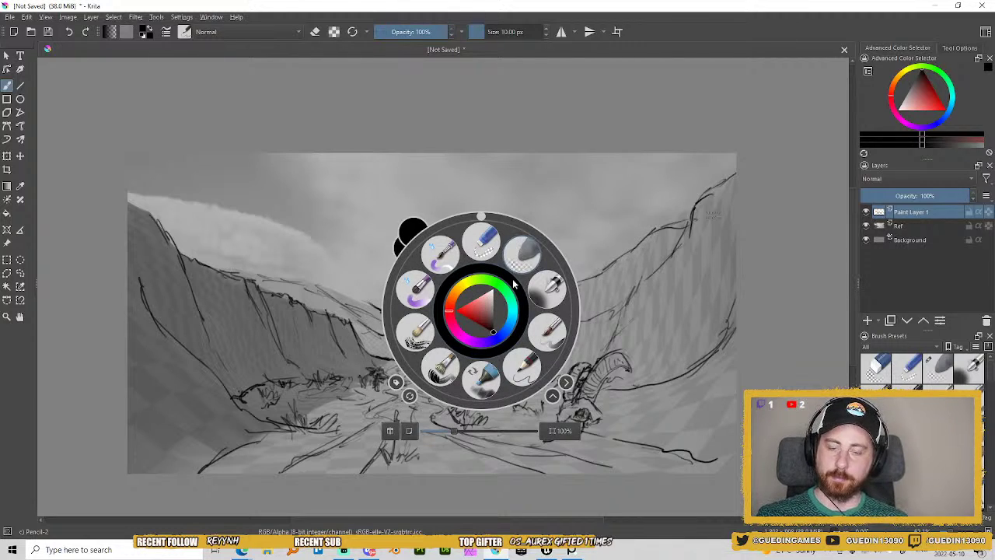
left_click(523, 255)
mouse_move(484, 377)
left_mouse_down()
mouse_move(494, 375)
mouse_move(441, 384)
left_mouse_up()
right_click(464, 358)
left_click(505, 413)
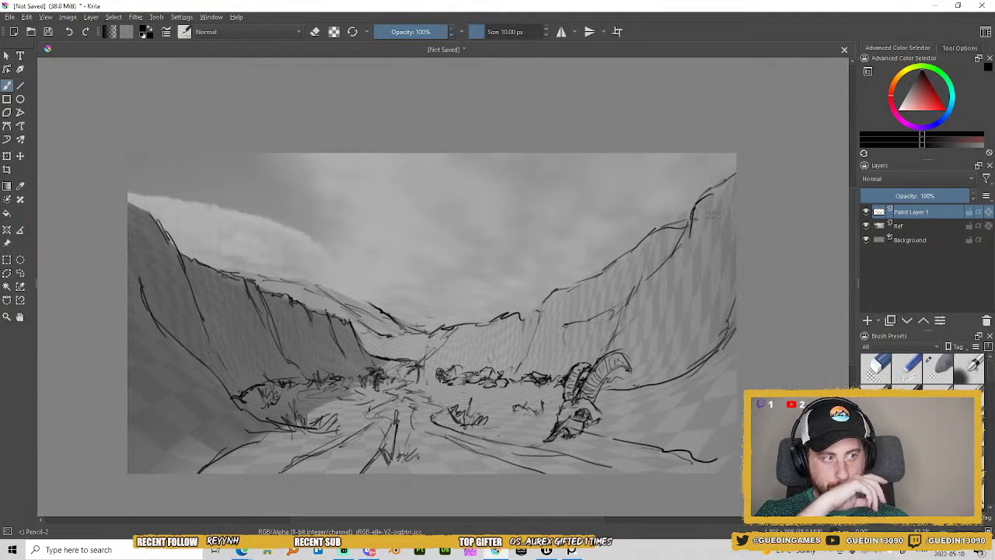
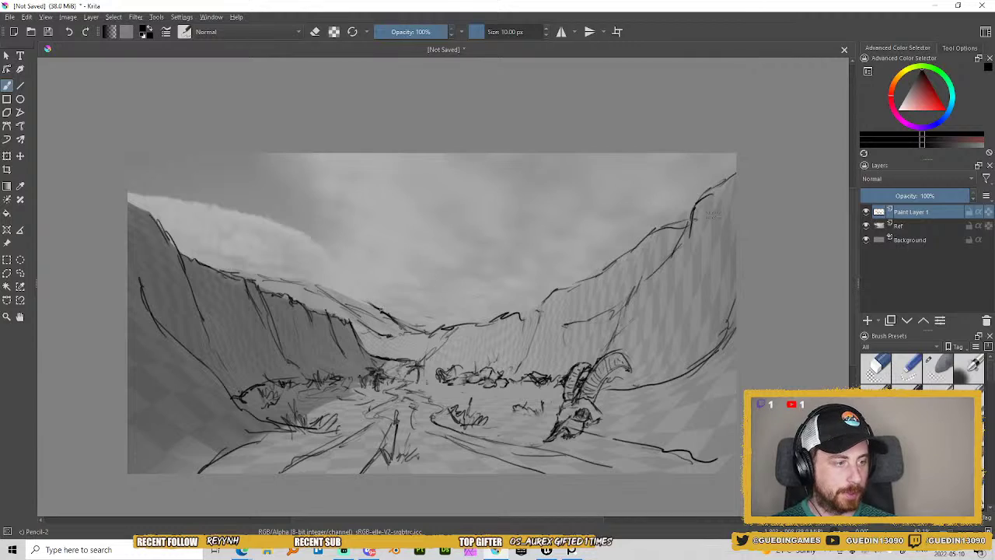
Try a tall rock tower with rubble at its base on the ridge above the valley mouth.
mouse_move(465, 317)
left_mouse_down()
mouse_move(469, 325)
mouse_move(463, 278)
mouse_move(487, 272)
mouse_move(496, 304)
mouse_move(482, 303)
mouse_move(501, 317)
left_mouse_up()
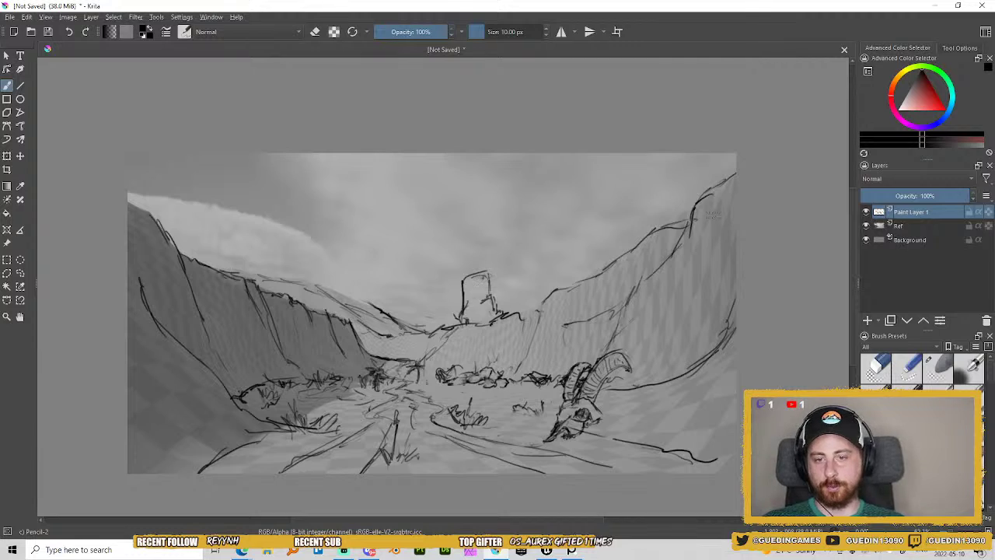
mouse_move(474, 275)
left_mouse_down()
mouse_move(490, 282)
mouse_move(476, 304)
left_mouse_up()
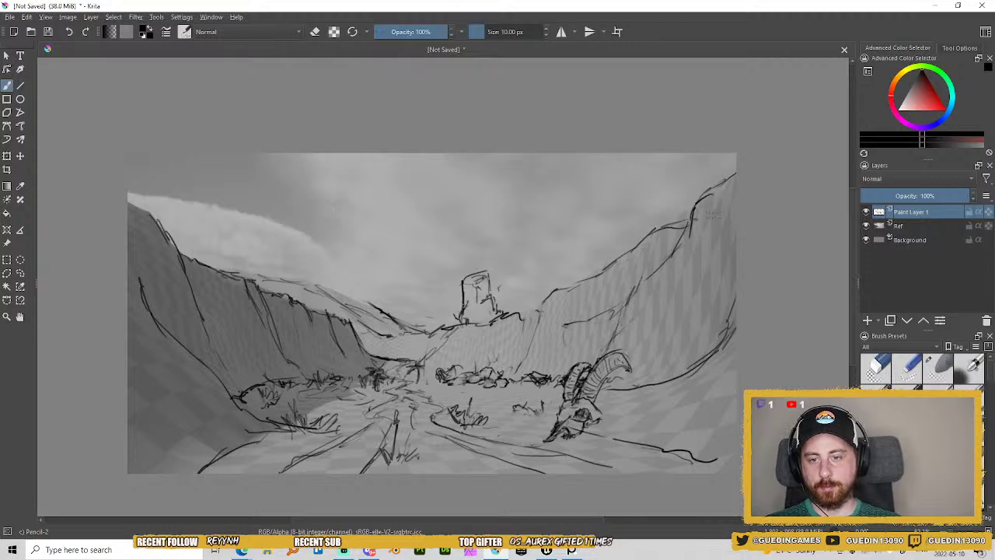
left_click_drag(454, 282, 457, 288)
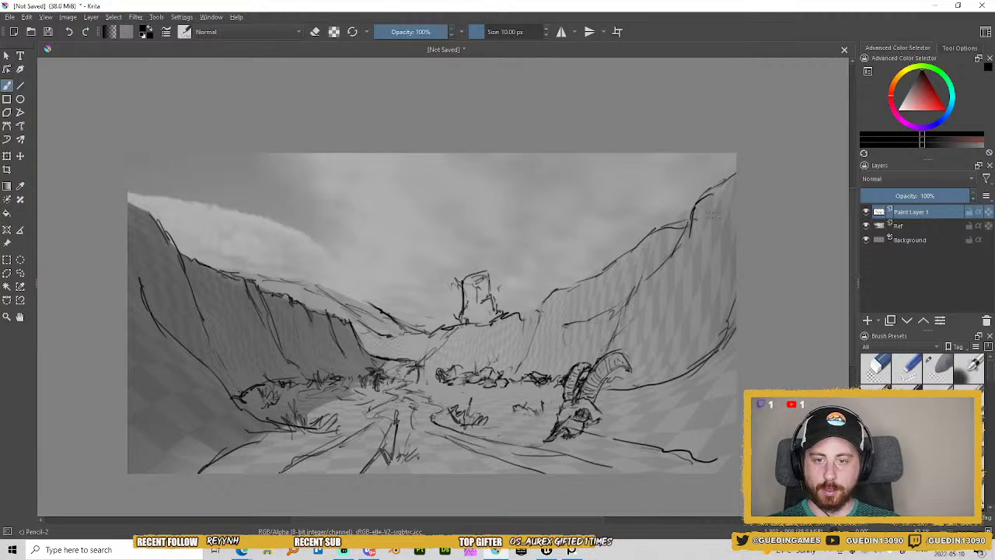
Draw a slanting line across the cloud above the left cliff and sketch a pointed rock overhang jutting from the right cliff's top.
left_click_drag(159, 187, 261, 241)
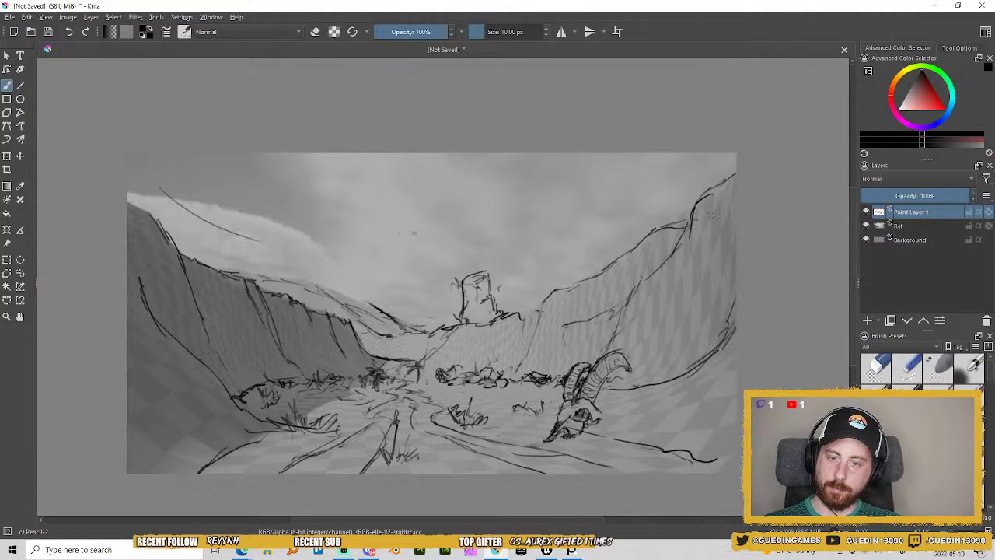
mouse_move(676, 224)
left_mouse_down()
mouse_move(558, 201)
mouse_move(596, 255)
mouse_move(582, 240)
mouse_move(612, 234)
mouse_move(593, 219)
mouse_move(613, 232)
mouse_move(578, 273)
mouse_move(587, 280)
mouse_move(681, 215)
mouse_move(674, 206)
mouse_move(697, 201)
left_mouse_up()
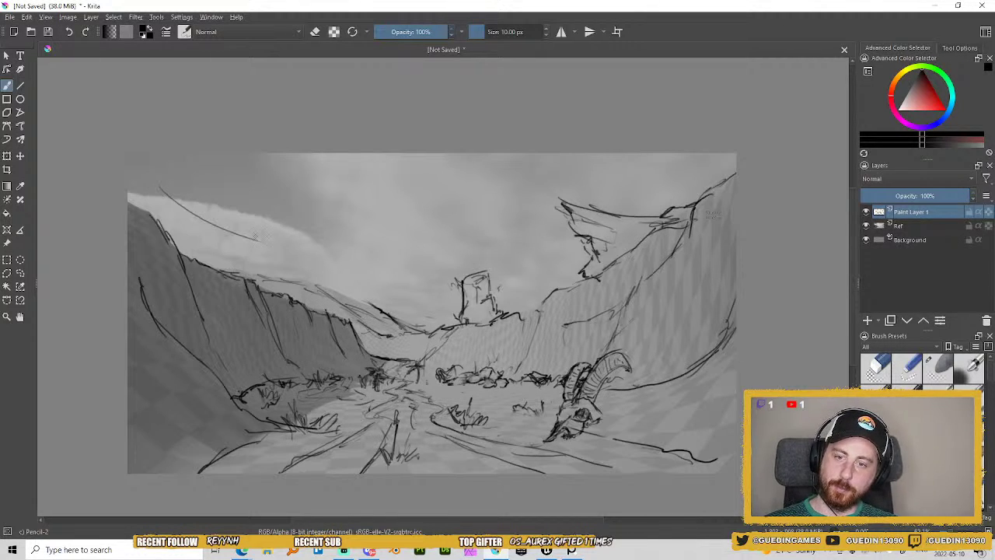
Erase the rock tower above the valley mouth with Eraser Soft and switch back to Pencil-2.
right_click(494, 260)
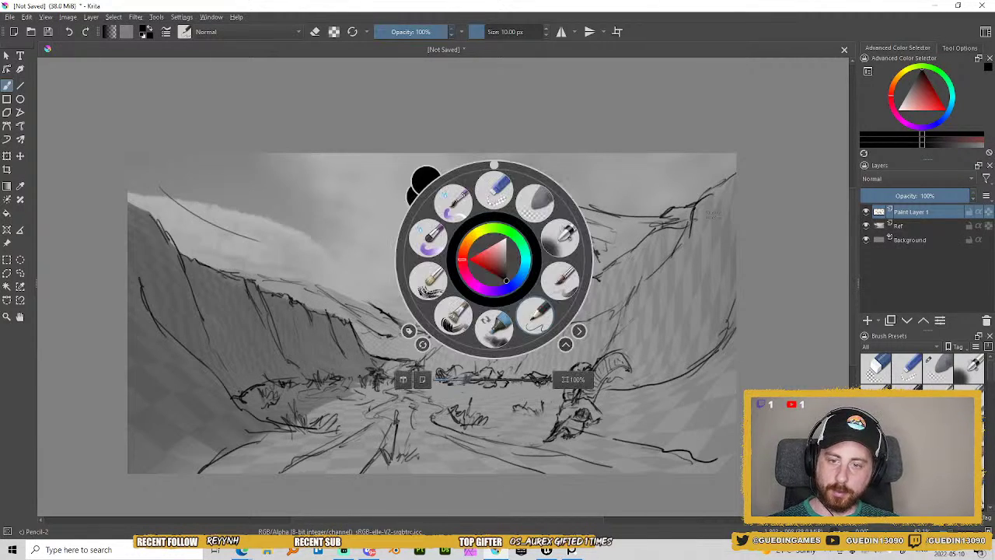
left_click(536, 205)
mouse_move(464, 282)
left_mouse_down()
mouse_move(502, 282)
mouse_move(478, 283)
mouse_move(479, 298)
mouse_move(460, 301)
left_mouse_up()
right_click(488, 223)
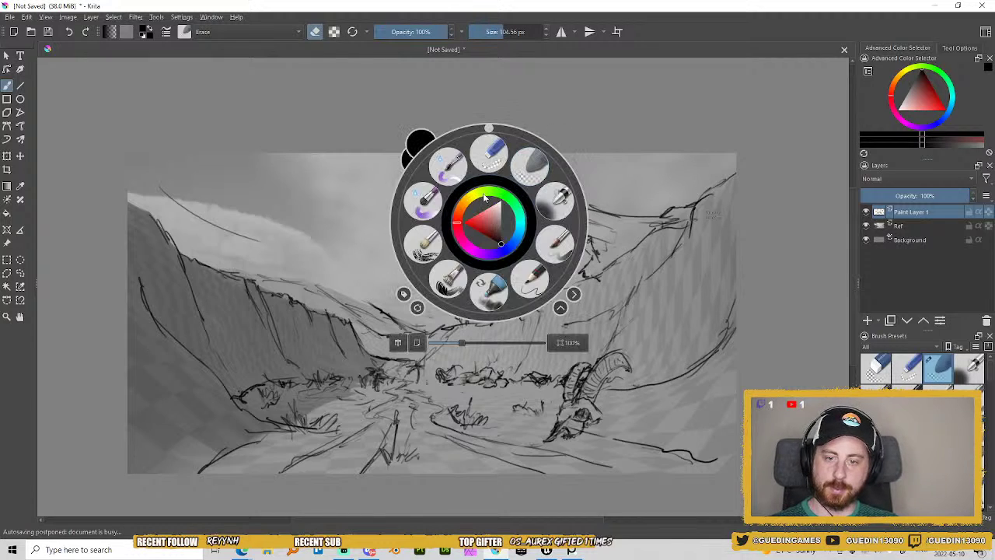
left_click(559, 237)
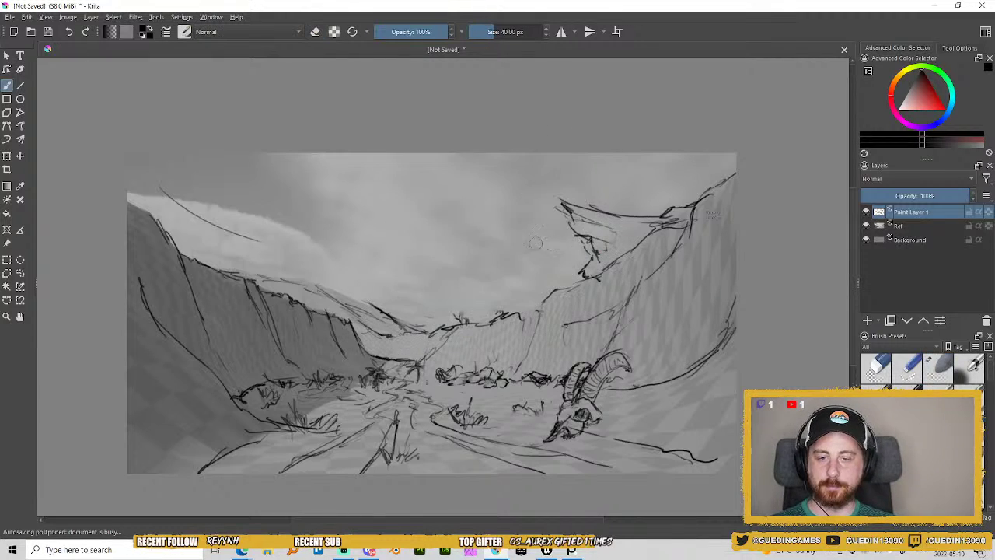
right_click(519, 233)
left_click(553, 286)
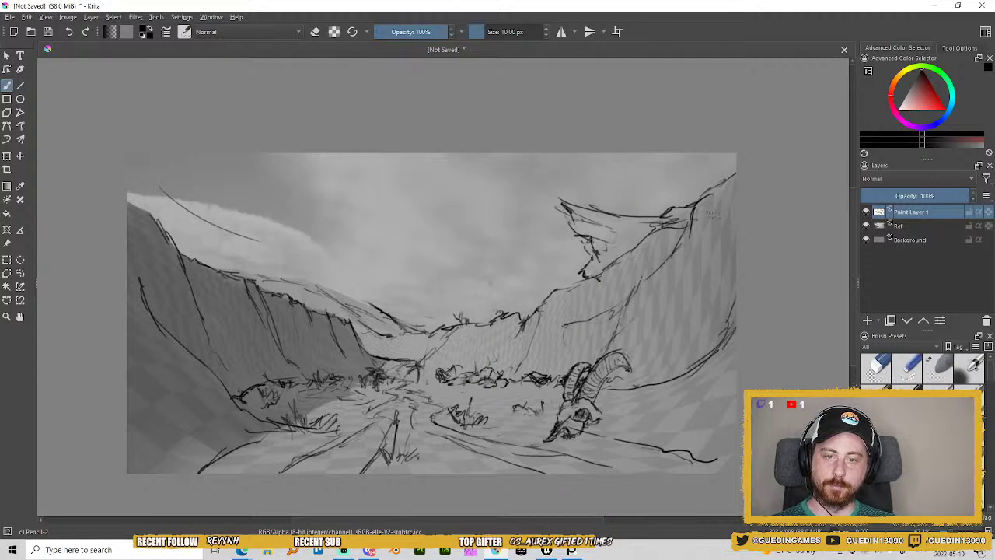
Add rough strokes beneath the right cliff's overhang and a peaked rock on the ridge at the valley mouth.
left_click_drag(577, 263, 561, 278)
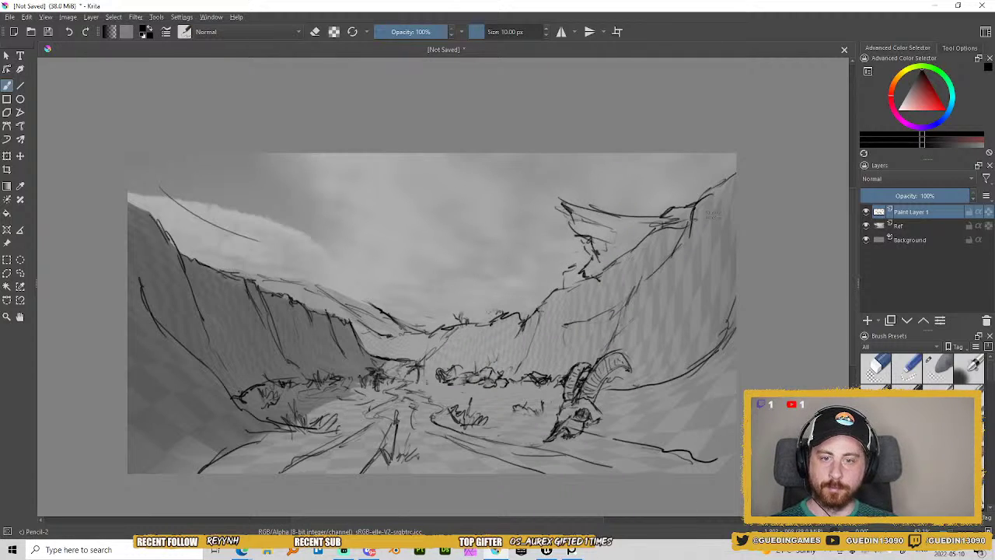
left_click_drag(489, 318, 488, 305)
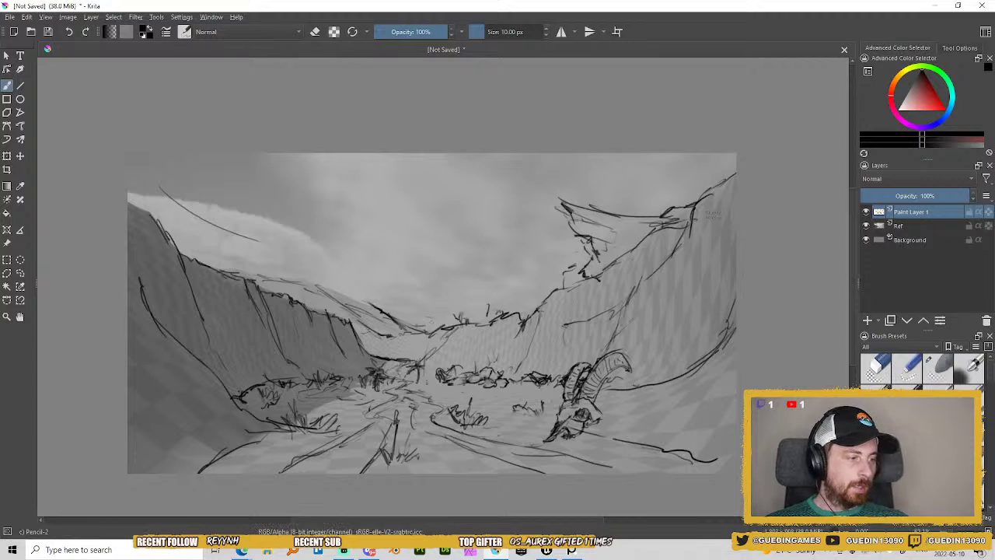
mouse_move(490, 318)
left_mouse_down()
mouse_move(504, 311)
mouse_move(495, 314)
left_mouse_up()
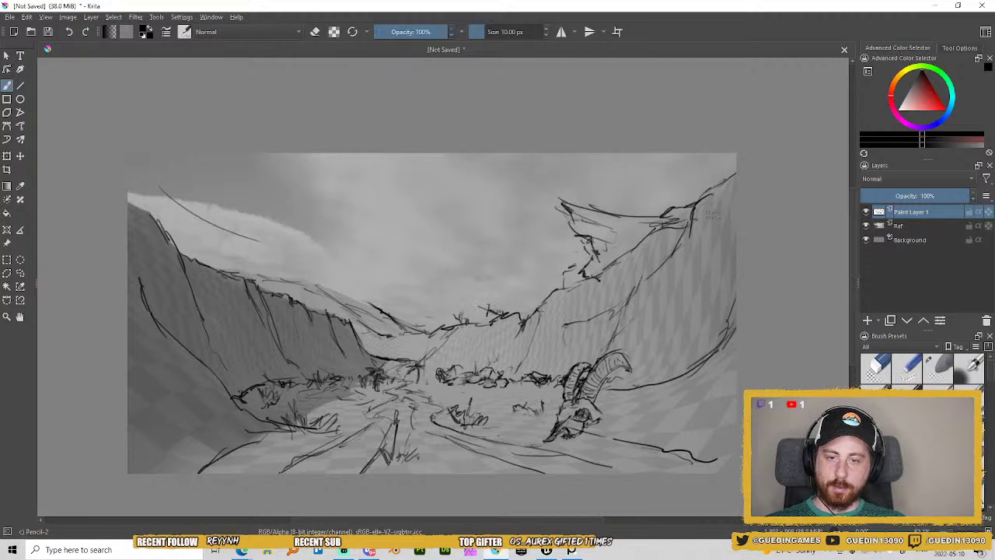
left_click_drag(584, 271, 598, 300)
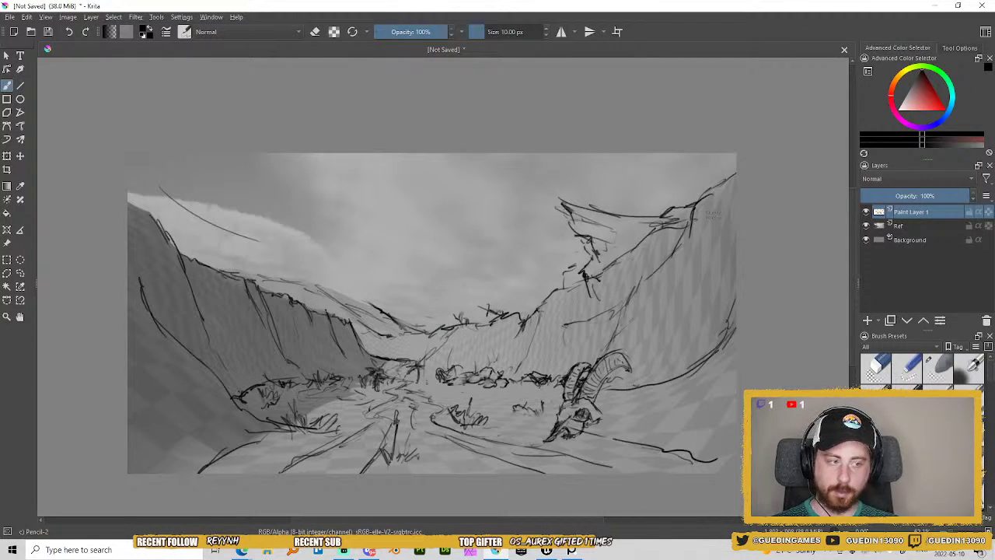
mouse_move(455, 332)
left_mouse_down()
mouse_move(429, 360)
mouse_move(455, 320)
mouse_move(487, 325)
mouse_move(460, 294)
mouse_move(437, 332)
mouse_move(521, 303)
left_mouse_up()
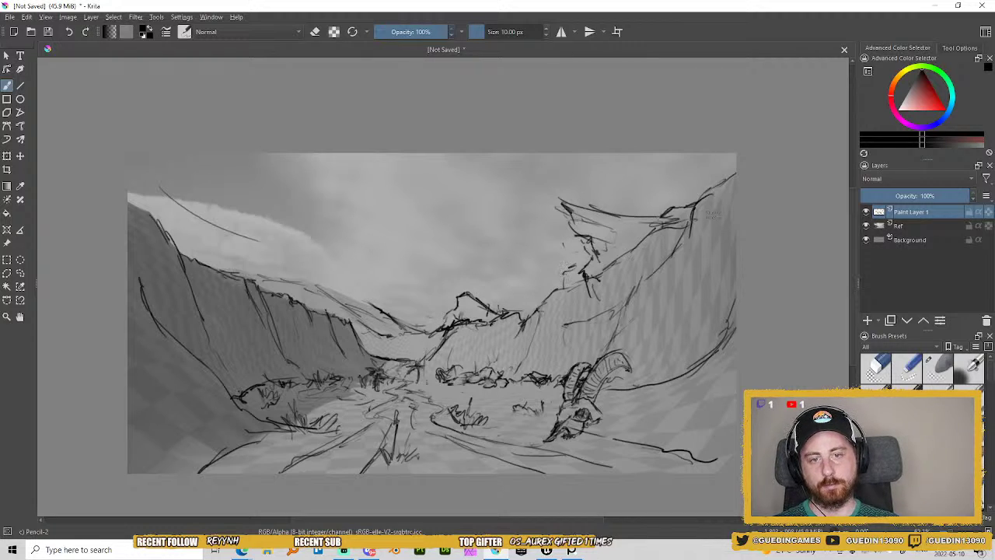
Add detail strokes to the overhang and the right cliff face, and darken the rim of the distant ridge behind the left cliff.
left_click_drag(662, 212, 634, 217)
left_click_drag(562, 204, 564, 241)
mouse_move(523, 365)
left_mouse_down()
mouse_move(536, 371)
mouse_move(532, 358)
mouse_move(560, 343)
left_mouse_up()
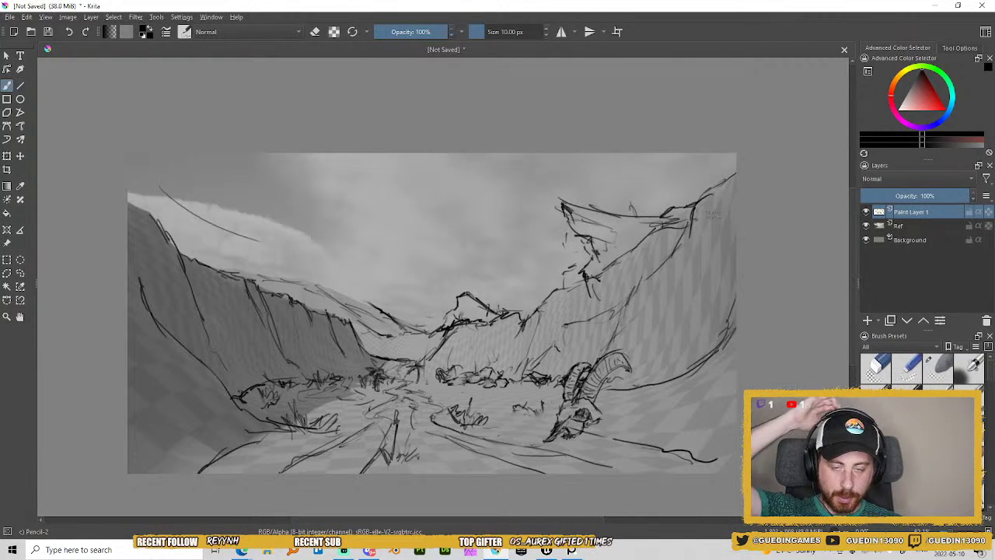
mouse_move(378, 313)
left_mouse_down()
mouse_move(343, 290)
mouse_move(343, 299)
mouse_move(318, 298)
mouse_move(348, 314)
mouse_move(312, 281)
mouse_move(273, 282)
left_mouse_up()
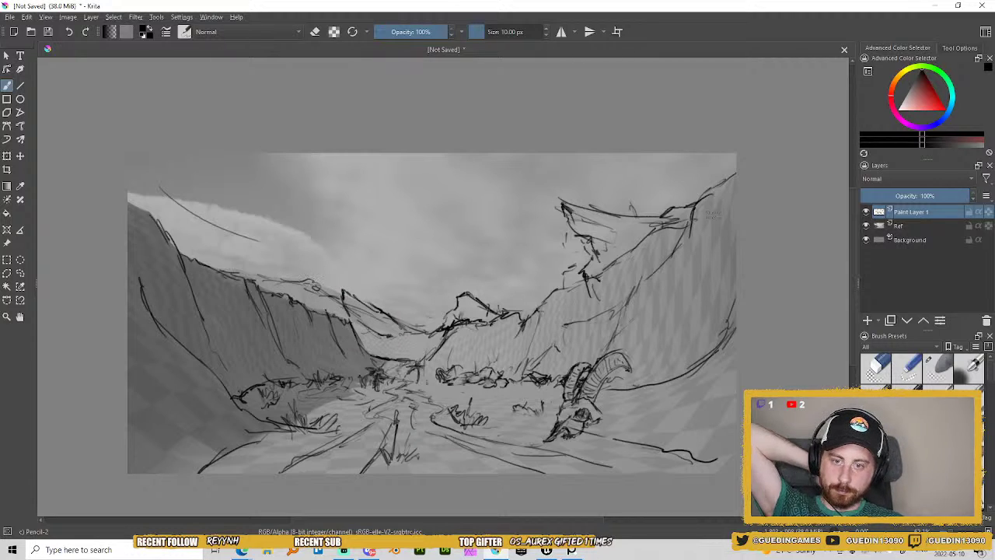
Erase the peaked rock above the valley mouth with Eraser Soft and switch back to Pencil-2.
right_click(515, 233)
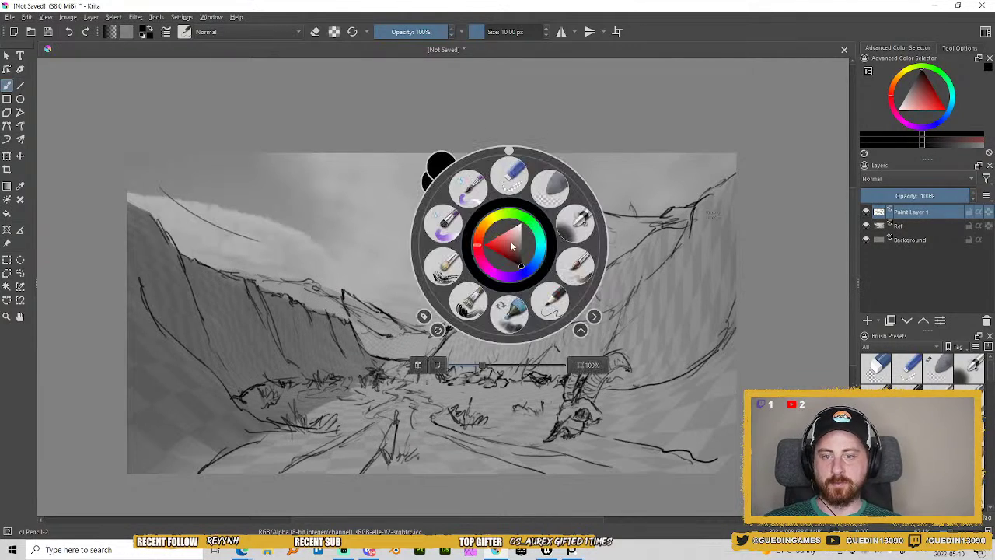
left_click(553, 204)
mouse_move(465, 294)
left_mouse_down()
mouse_move(435, 309)
mouse_move(460, 289)
mouse_move(435, 296)
left_mouse_up()
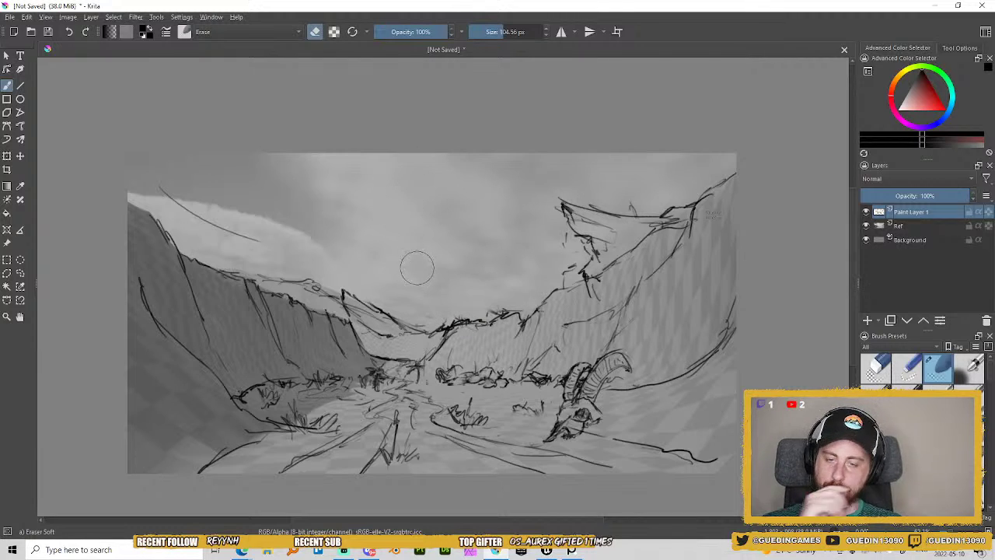
right_click(442, 250)
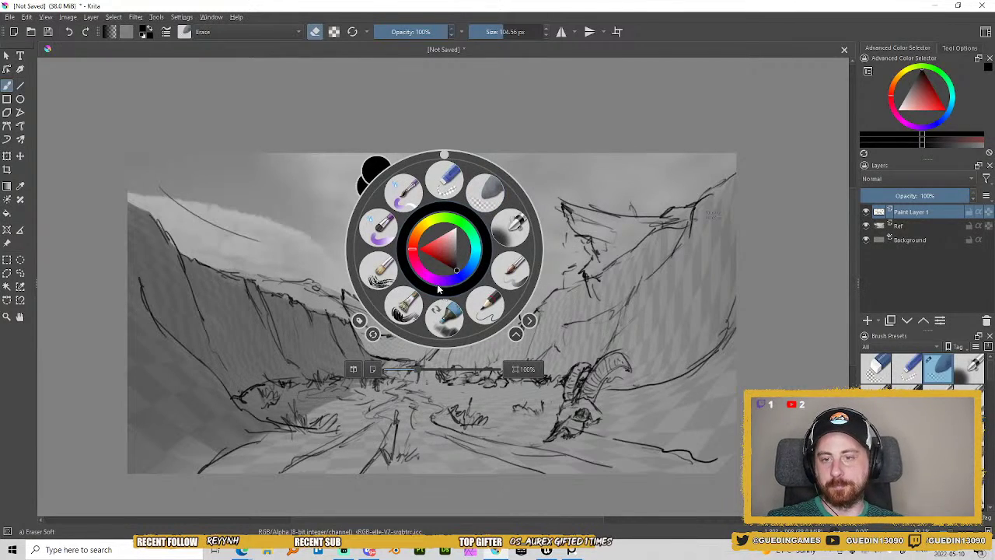
left_click(486, 305)
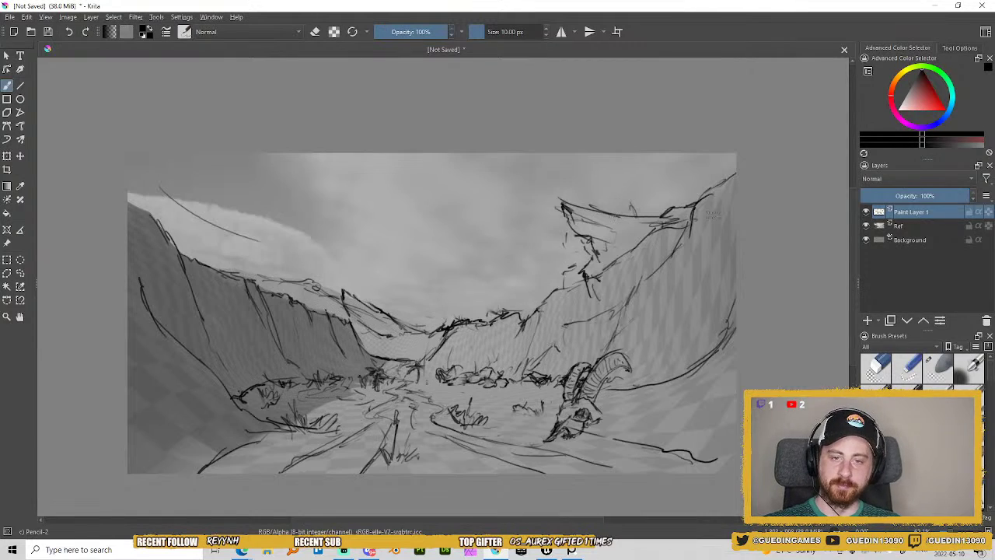
mouse_move(625, 218)
left_mouse_down()
mouse_move(617, 199)
mouse_move(647, 164)
mouse_move(676, 153)
left_mouse_up()
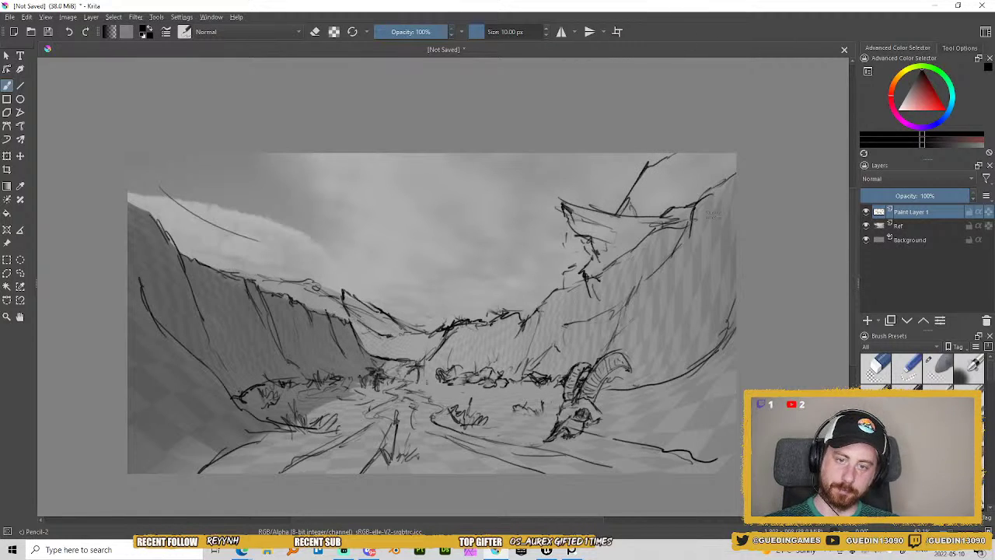
key("ctrl+z")
key("ctrl+z")
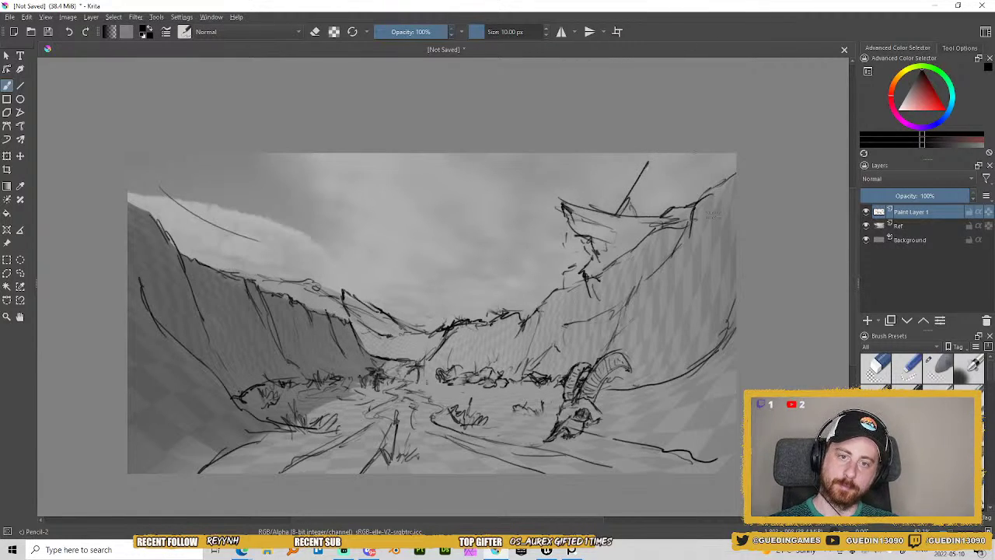
Outline rocks on the right cliff's top behind the overhang, draw vertical lines down from its tip, and darken its leading edge.
mouse_move(645, 220)
left_mouse_down()
mouse_move(665, 199)
mouse_move(696, 193)
left_mouse_up()
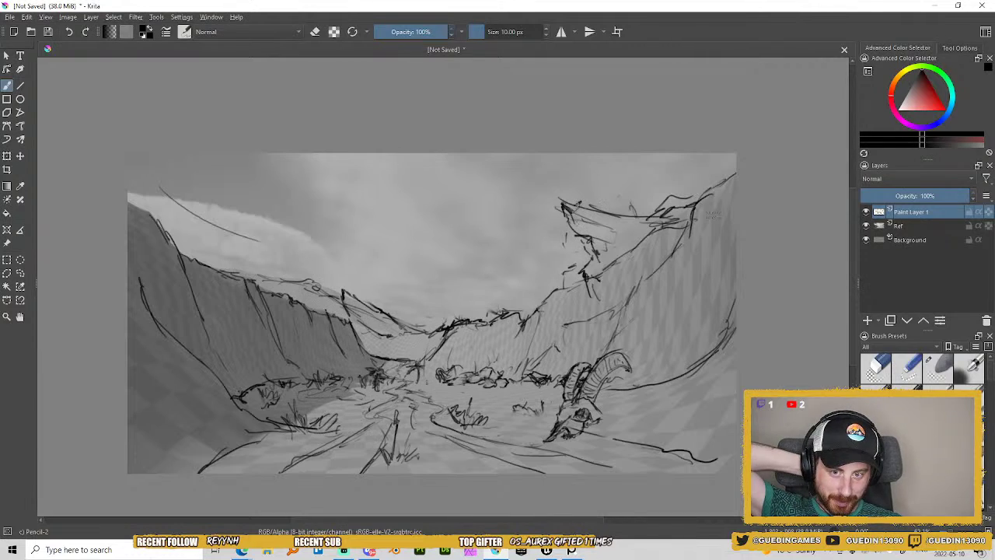
left_click_drag(567, 212, 553, 292)
left_click_drag(558, 233, 551, 279)
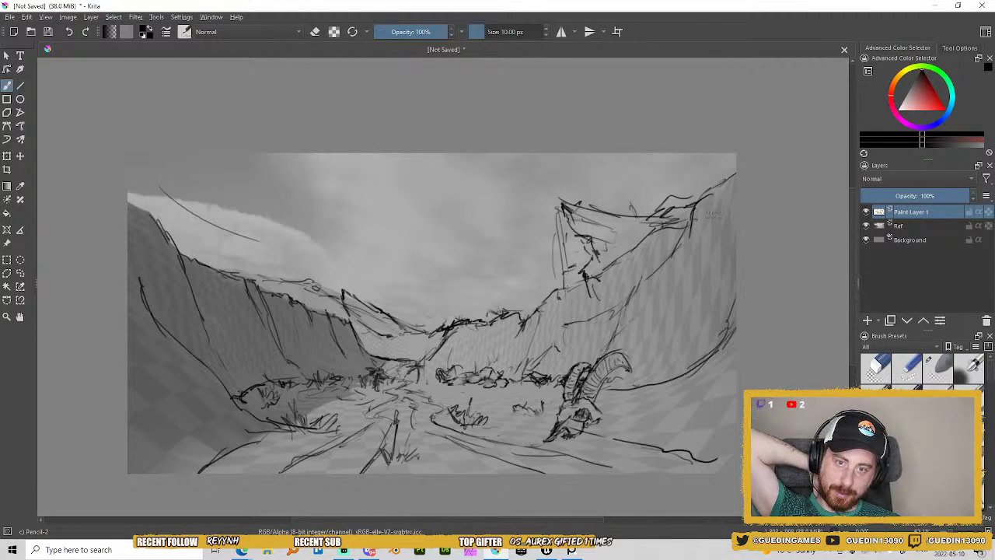
mouse_move(559, 199)
left_mouse_down()
mouse_move(591, 247)
mouse_move(592, 215)
mouse_move(568, 214)
mouse_move(612, 216)
mouse_move(609, 224)
left_mouse_up()
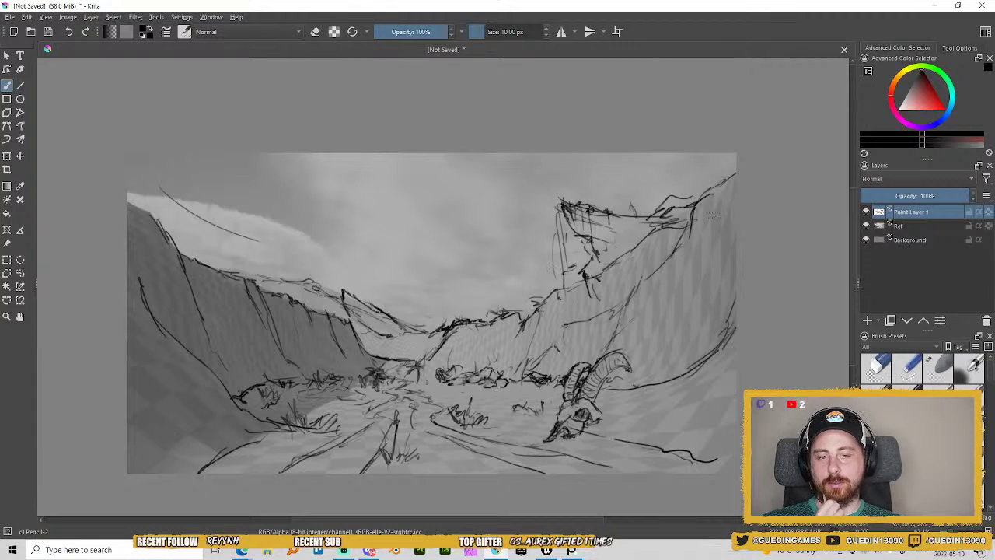
Draw vertical crack lines down the right cliff face near the valley mouth and darken the rim above them.
mouse_move(533, 308)
left_mouse_down()
mouse_move(545, 345)
mouse_move(528, 370)
left_mouse_up()
mouse_move(527, 313)
left_mouse_down()
mouse_move(558, 290)
mouse_move(540, 301)
mouse_move(542, 364)
mouse_move(499, 337)
mouse_move(506, 313)
mouse_move(528, 322)
mouse_move(530, 343)
mouse_move(512, 332)
mouse_move(510, 356)
left_mouse_up()
left_click_drag(558, 289, 578, 283)
left_click_drag(564, 326, 558, 335)
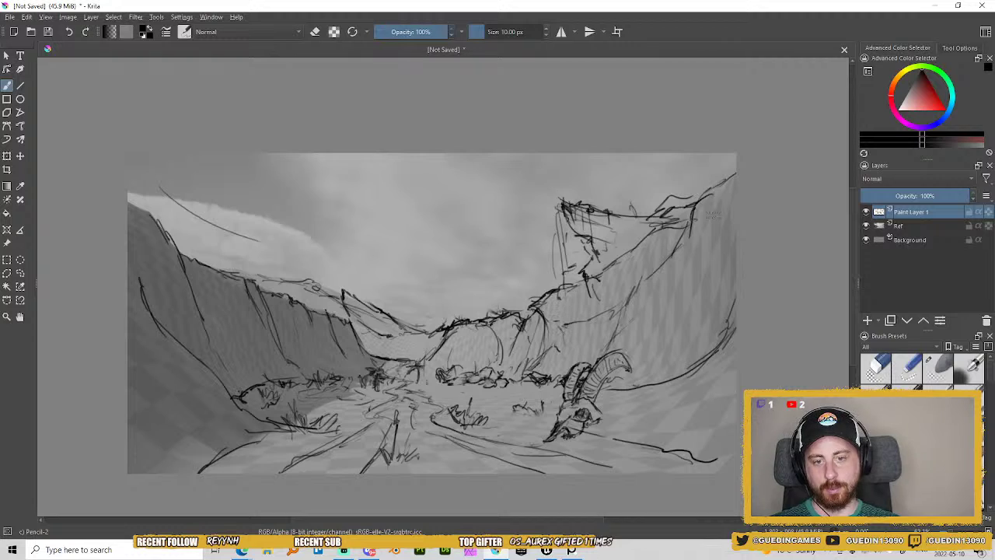
Extend a jagged crevice from under the overhang down the right cliff face and add a slanting line beneath the overhang.
mouse_move(566, 286)
left_mouse_down()
mouse_move(591, 238)
mouse_move(590, 306)
mouse_move(593, 297)
left_mouse_up()
left_click_drag(667, 224, 656, 233)
mouse_move(588, 289)
left_mouse_down()
mouse_move(578, 346)
mouse_move(591, 360)
left_mouse_up()
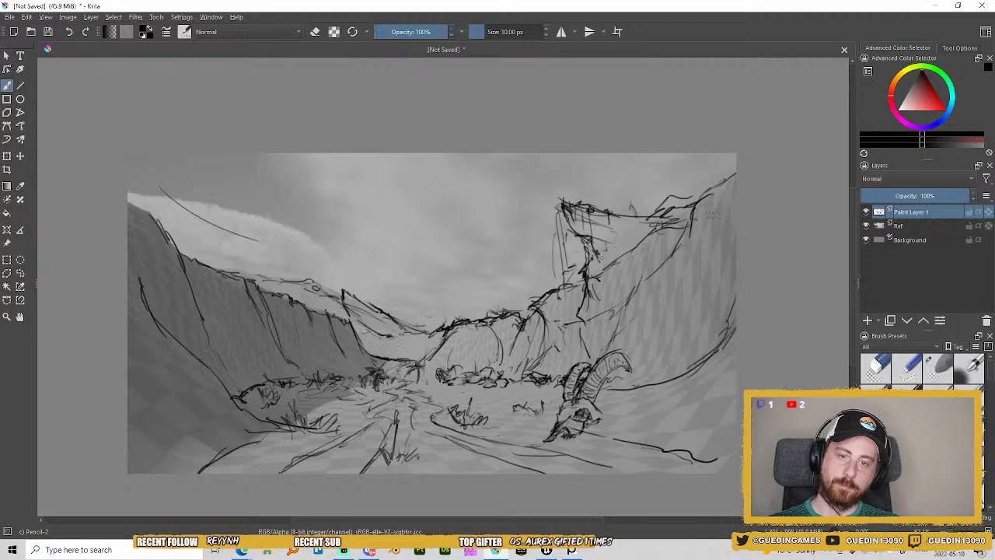
left_click_drag(603, 231, 642, 269)
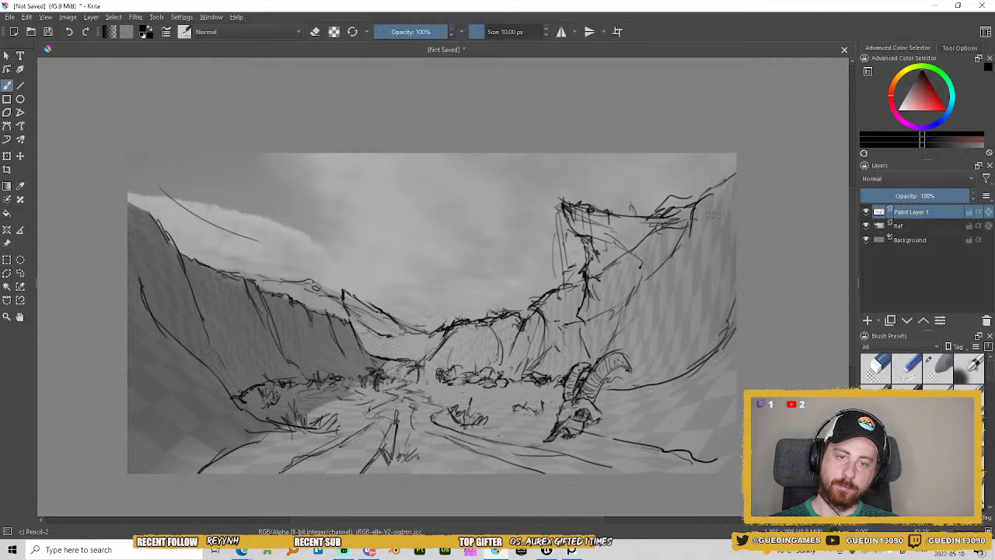
Erase the stray lines where the overhang meets the right cliff with Eraser Soft and return to Pencil-2.
right_click(710, 192)
left_click(751, 138)
mouse_move(656, 239)
left_mouse_down()
mouse_move(628, 244)
mouse_move(604, 271)
mouse_move(680, 221)
left_mouse_up()
right_click(710, 250)
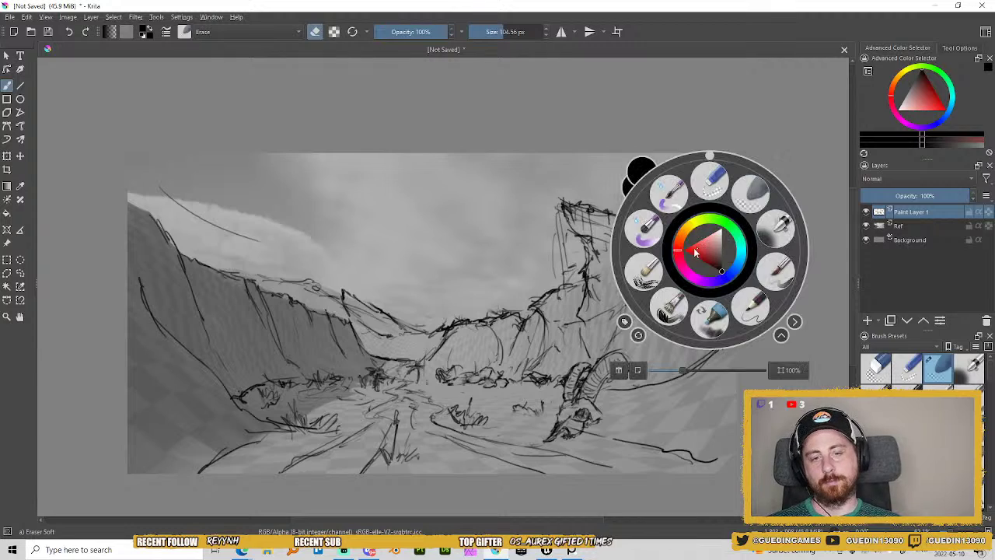
left_click(751, 308)
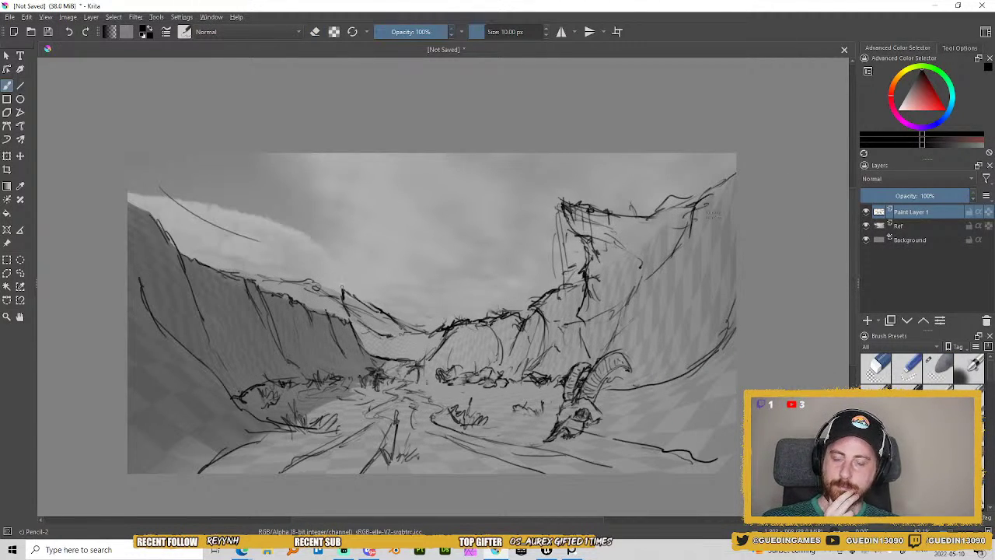
Sketch a jutting ledge on the left cliff's rim and a steeper, raised rock edge at its upper end.
mouse_move(251, 303)
left_mouse_down()
mouse_move(272, 250)
mouse_move(276, 271)
mouse_move(229, 272)
mouse_move(263, 248)
mouse_move(232, 249)
mouse_move(223, 268)
mouse_move(180, 256)
mouse_move(186, 245)
mouse_move(198, 250)
mouse_move(159, 224)
left_mouse_up()
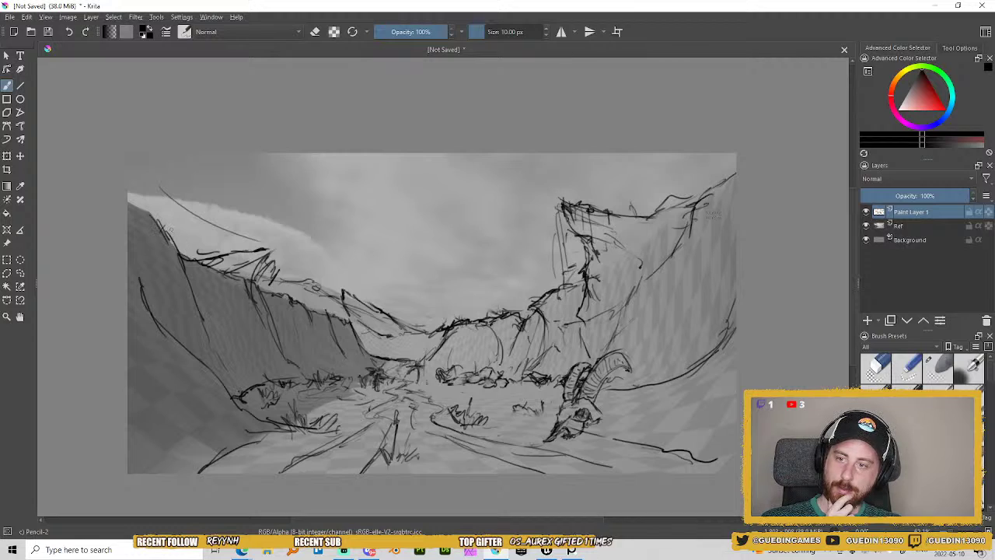
left_click_drag(185, 259, 176, 224)
mouse_move(181, 236)
left_mouse_down()
mouse_move(171, 218)
mouse_move(185, 212)
mouse_move(154, 208)
mouse_move(181, 211)
mouse_move(163, 227)
mouse_move(146, 204)
mouse_move(222, 264)
mouse_move(248, 268)
mouse_move(210, 260)
mouse_move(233, 229)
mouse_move(180, 195)
left_mouse_up()
Clear the slanting cloud line and the jutting ledge with Eraser Soft, and redraw the left cliff's stepped rim with Pencil-2.
right_click(269, 257)
left_click(320, 195)
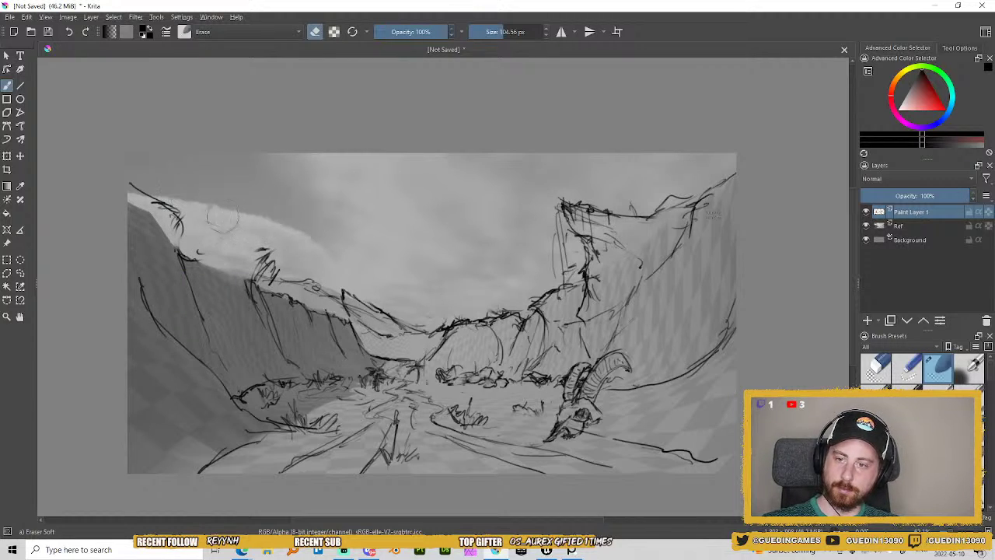
right_click(260, 230)
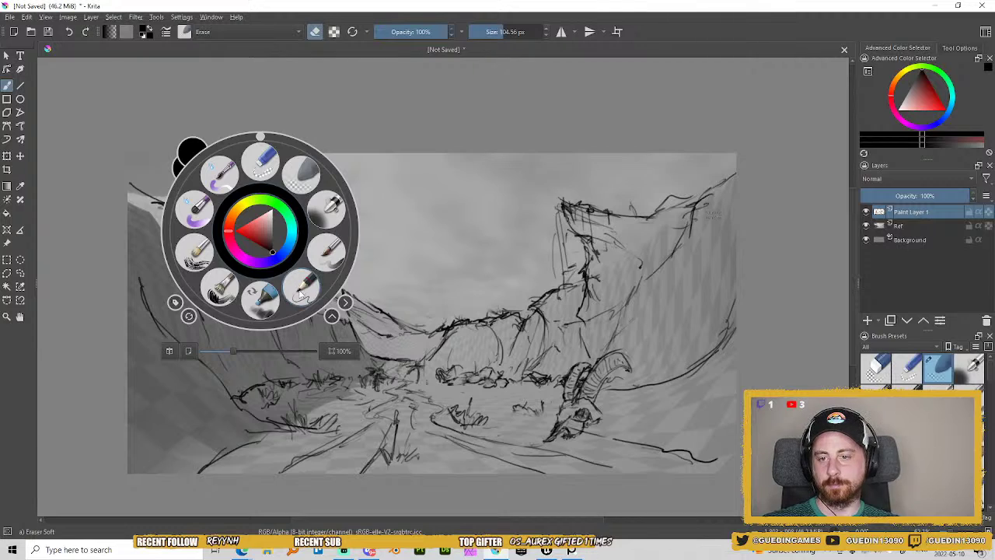
left_click(303, 293)
mouse_move(268, 290)
left_mouse_down()
mouse_move(258, 274)
mouse_move(225, 262)
mouse_move(189, 265)
mouse_move(177, 220)
left_mouse_up()
mouse_move(172, 256)
left_mouse_down()
mouse_move(180, 236)
mouse_move(162, 215)
left_mouse_up()
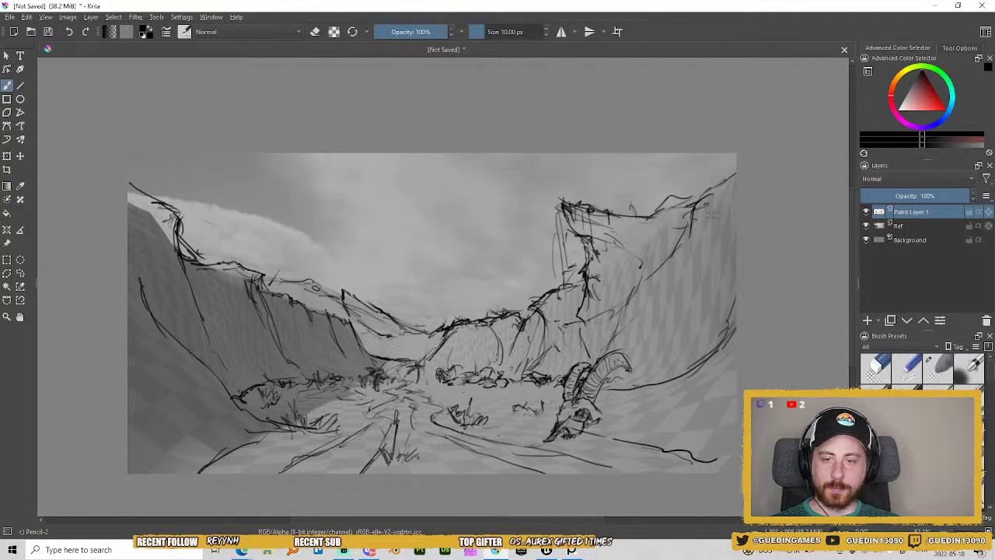
Add rock strokes below the overhang and rework the right cliff's rim near the valley mouth using Eraser Soft and Pencil-2.
mouse_move(582, 246)
left_mouse_down()
mouse_move(562, 283)
mouse_move(524, 299)
mouse_move(536, 323)
mouse_move(524, 330)
left_mouse_up()
right_click(529, 308)
left_click(569, 250)
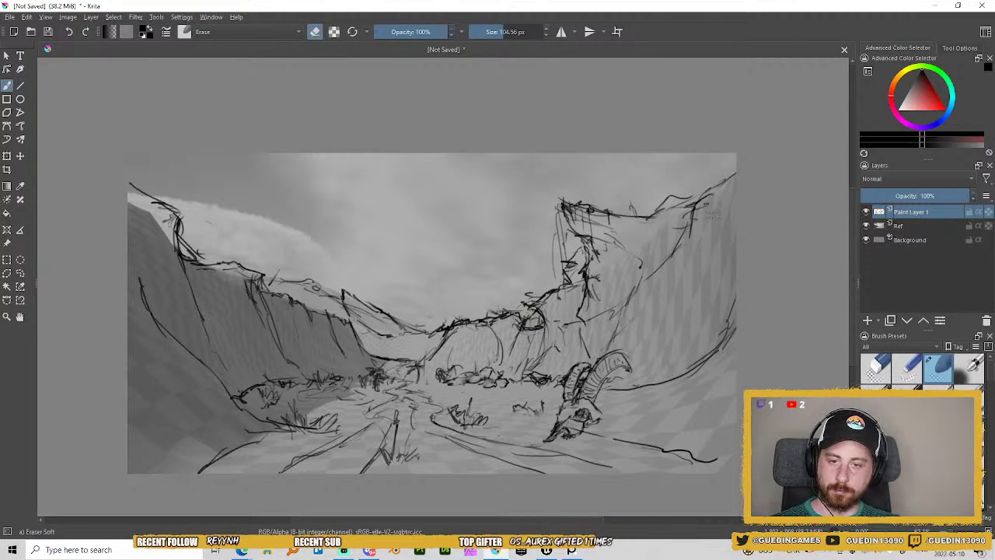
mouse_move(525, 317)
left_mouse_down()
mouse_move(509, 317)
mouse_move(536, 317)
mouse_move(496, 314)
mouse_move(519, 328)
mouse_move(494, 319)
mouse_move(502, 339)
mouse_move(483, 317)
mouse_move(455, 322)
mouse_move(500, 322)
left_mouse_up()
right_click(529, 307)
left_click(570, 362)
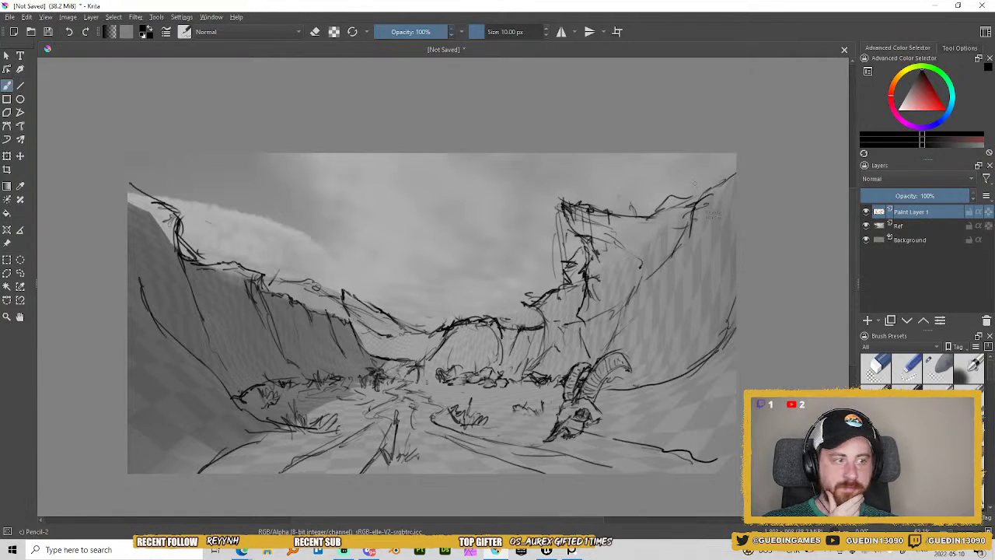
Erase the right cliff's overhang with Eraser Soft enlarged to about 152 px.
key("alt+Tab")
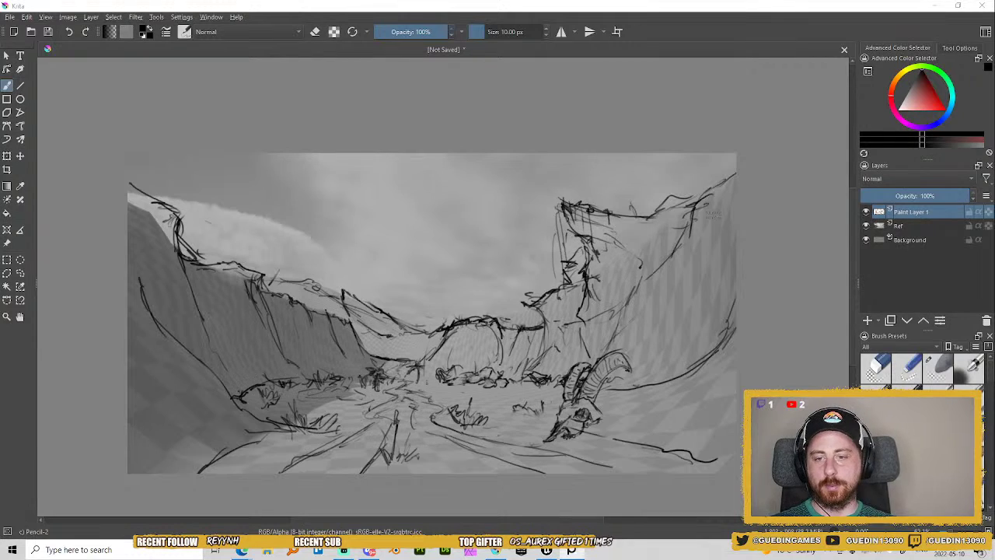
right_click(567, 200)
left_click(613, 144)
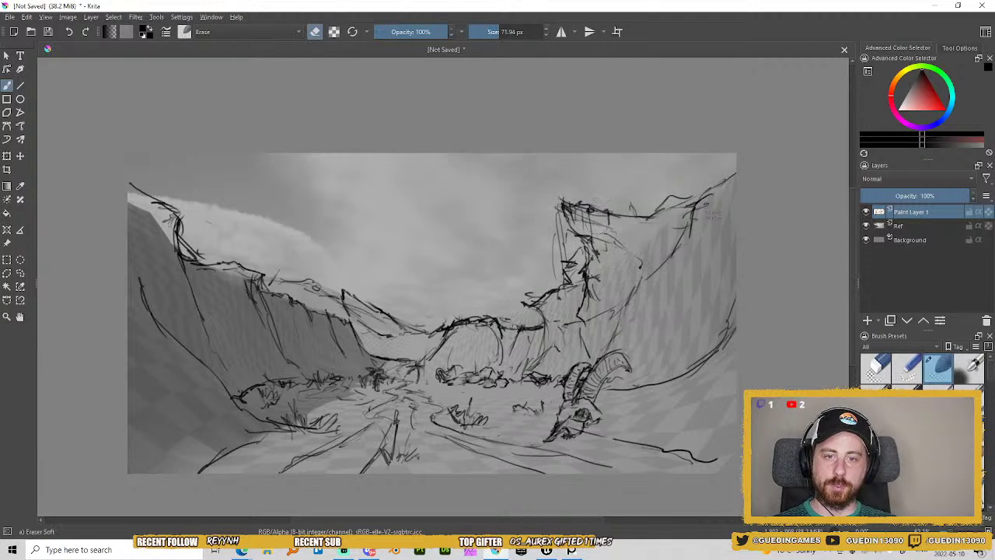
mouse_move(558, 226)
left_mouse_down()
mouse_move(596, 226)
mouse_move(587, 253)
mouse_move(622, 249)
left_mouse_up()
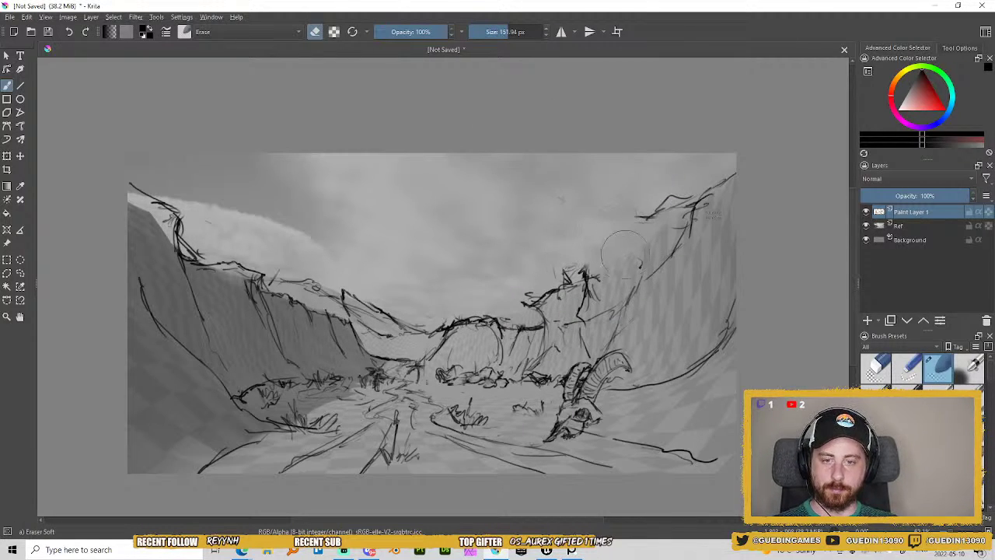
Redraw the right cliff's upper rim with Pencil-2 as a sloping edge rising from the crevice to the existing cliff top.
right_click(647, 184)
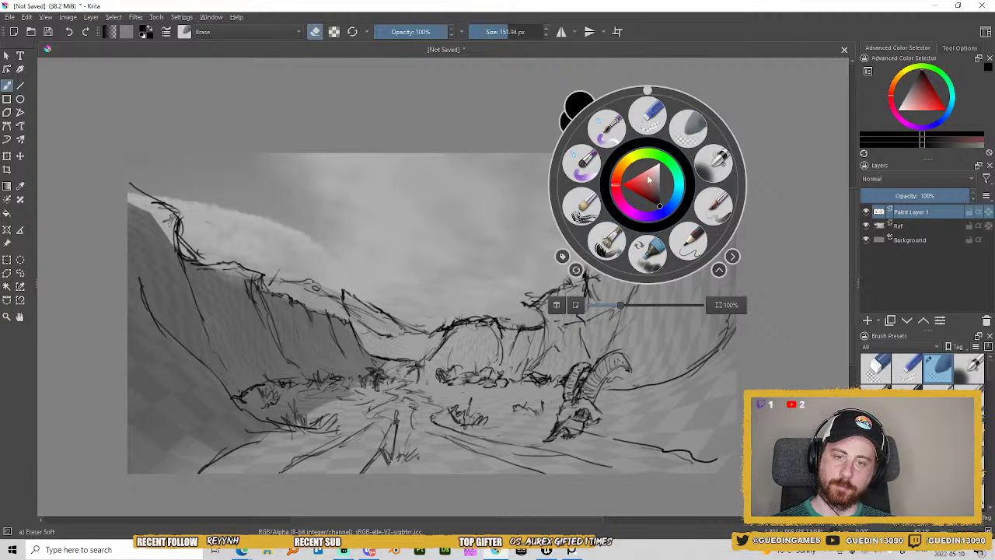
left_click(682, 243)
left_click_drag(577, 271, 621, 232)
left_click_drag(583, 264, 644, 228)
mouse_move(640, 229)
left_mouse_down()
mouse_move(695, 202)
mouse_move(666, 212)
left_mouse_up()
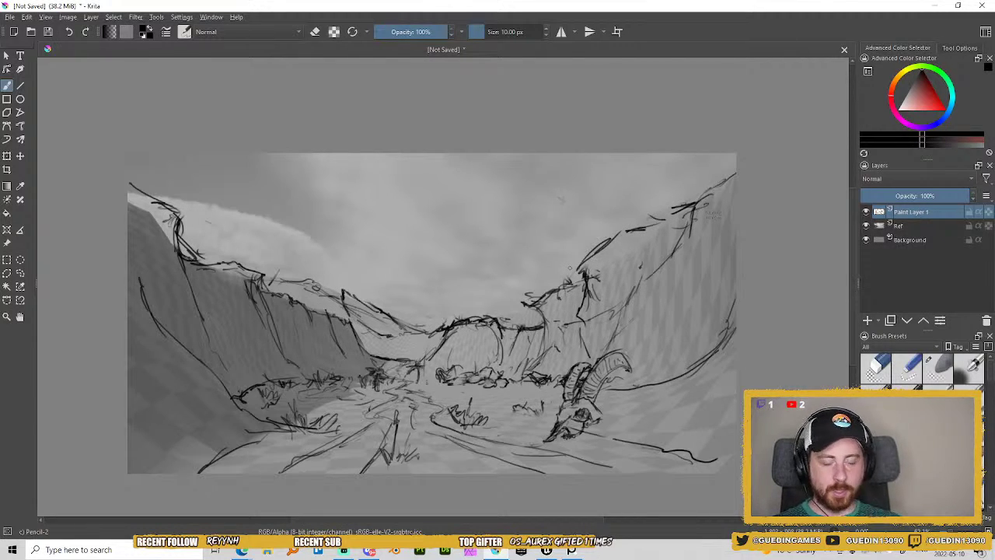
Sketch the upper and lower curves of a rock arch spanning the valley from the left cliff rim to the right cliff with Pencil-2.
mouse_move(298, 310)
left_mouse_down()
mouse_move(444, 230)
mouse_move(595, 271)
left_mouse_up()
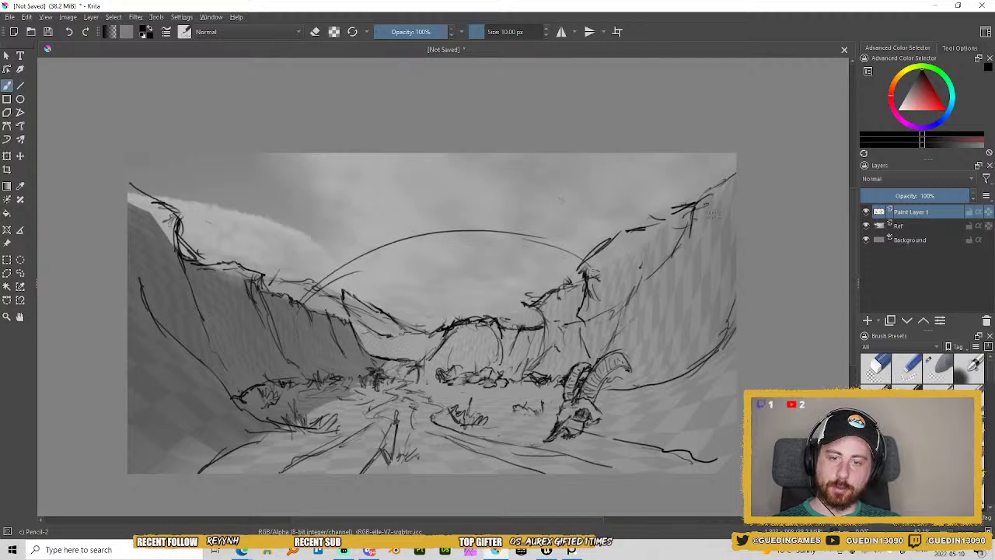
mouse_move(546, 294)
left_mouse_down()
mouse_move(469, 260)
mouse_move(364, 274)
left_mouse_up()
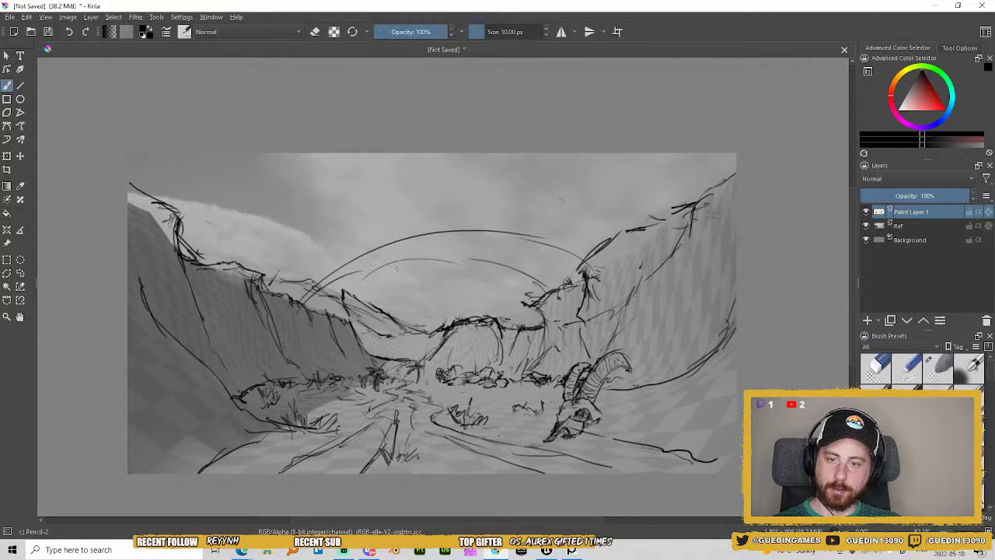
mouse_move(340, 317)
left_mouse_down()
mouse_move(337, 302)
mouse_move(408, 246)
mouse_move(462, 255)
mouse_move(513, 241)
left_mouse_up()
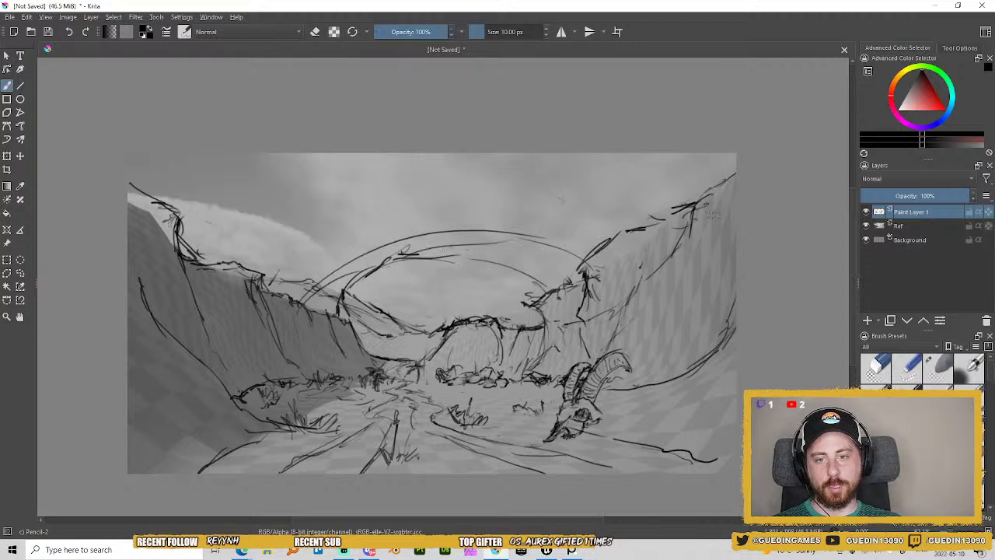
mouse_move(440, 251)
left_mouse_down()
mouse_move(507, 244)
mouse_move(538, 269)
mouse_move(565, 247)
mouse_move(614, 239)
mouse_move(508, 226)
mouse_move(425, 240)
mouse_move(546, 233)
mouse_move(616, 242)
left_mouse_up()
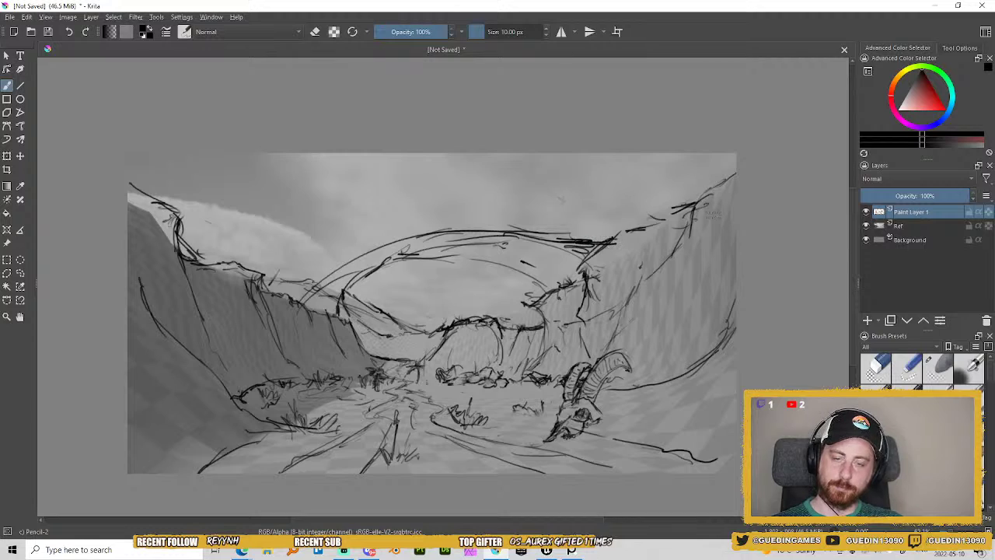
Erase the right cliff's sloping rim and the arch's stray underside line near it with Eraser Soft.
right_click(624, 288)
left_click(690, 265)
right_click(592, 264)
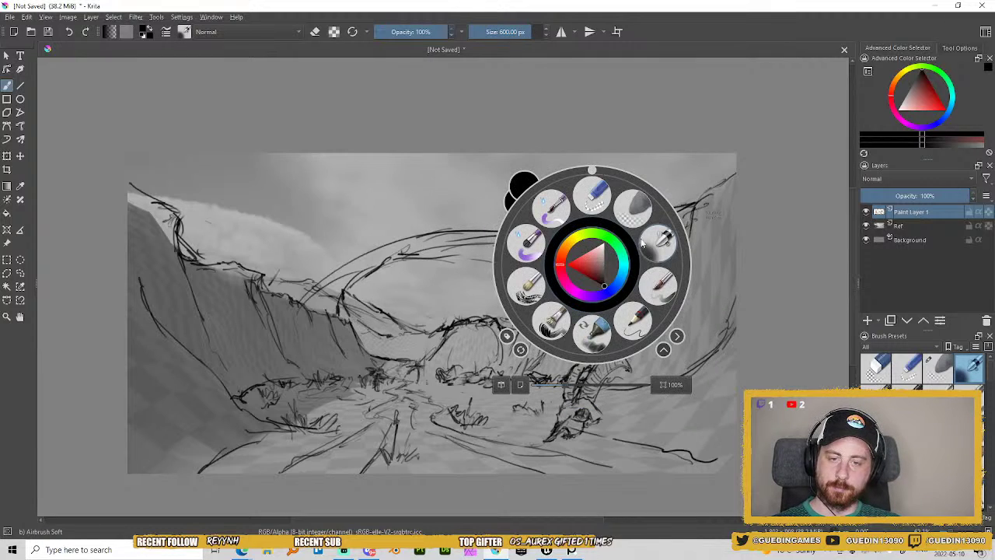
left_click(645, 243)
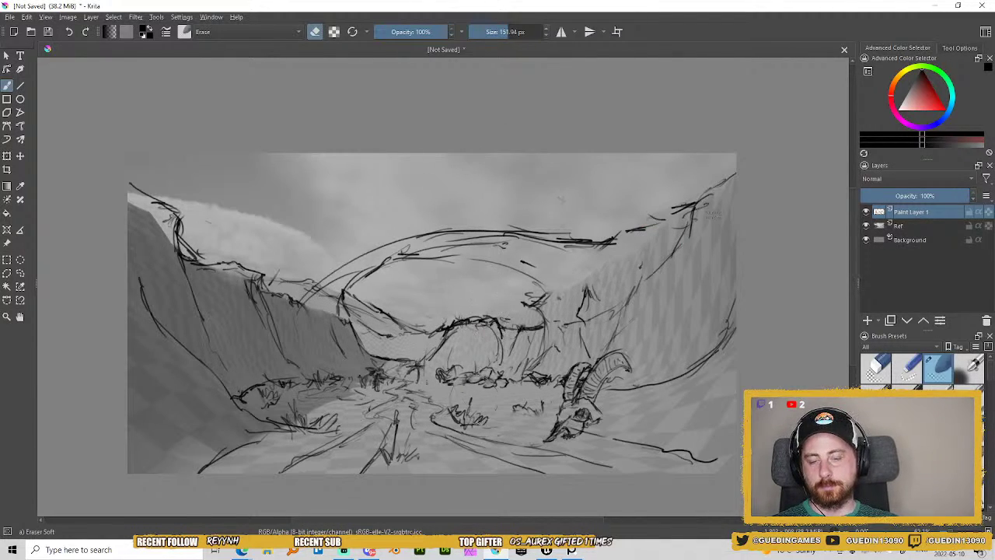
Redraw the arch's underside curving down into the right cliff with Pencil-2, and add a small step where its top meets the rim.
right_click(523, 269)
left_click(561, 331)
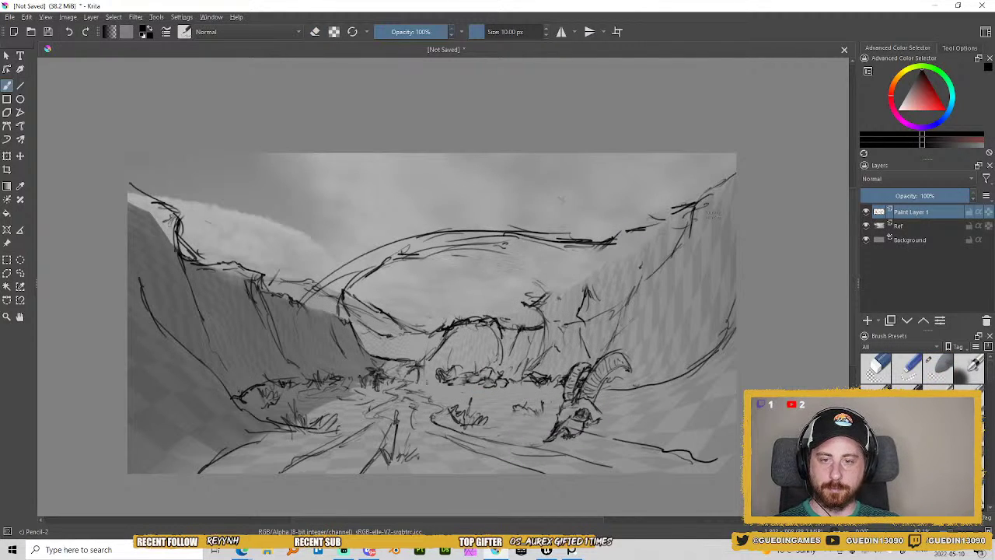
left_click_drag(460, 315, 482, 314)
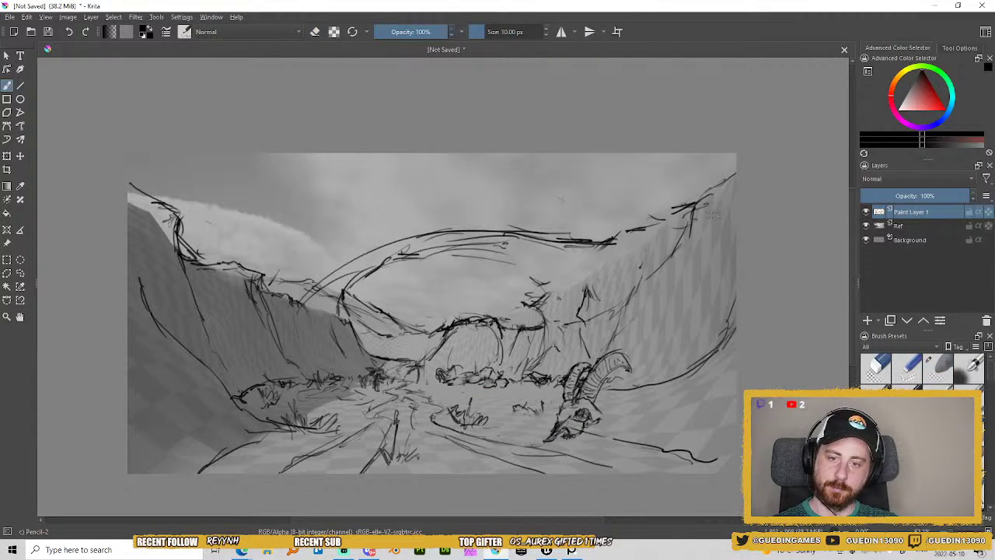
mouse_move(511, 267)
left_mouse_down()
mouse_move(542, 284)
mouse_move(545, 302)
mouse_move(566, 297)
left_mouse_up()
mouse_move(605, 244)
left_mouse_down()
mouse_move(642, 229)
mouse_move(637, 253)
left_mouse_up()
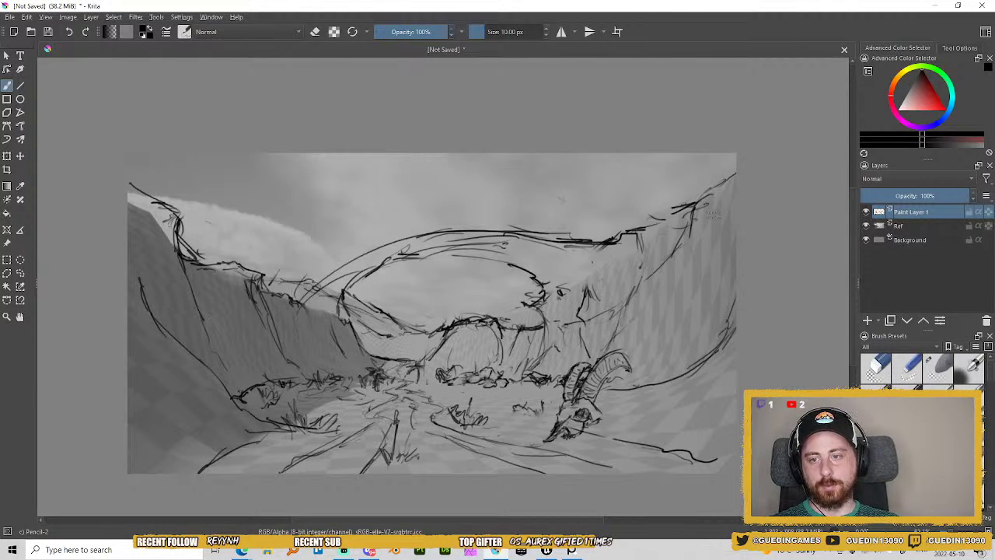
Sketch a pointed ledge jutting over the valley above the arch's right end, joined to the right cliff rim.
mouse_move(619, 212)
left_mouse_down()
mouse_move(660, 224)
mouse_move(574, 198)
mouse_move(591, 208)
mouse_move(587, 237)
mouse_move(603, 227)
mouse_move(609, 264)
left_mouse_up()
mouse_move(670, 208)
left_mouse_down()
mouse_move(644, 217)
mouse_move(668, 227)
left_mouse_up()
left_click_drag(610, 215, 635, 220)
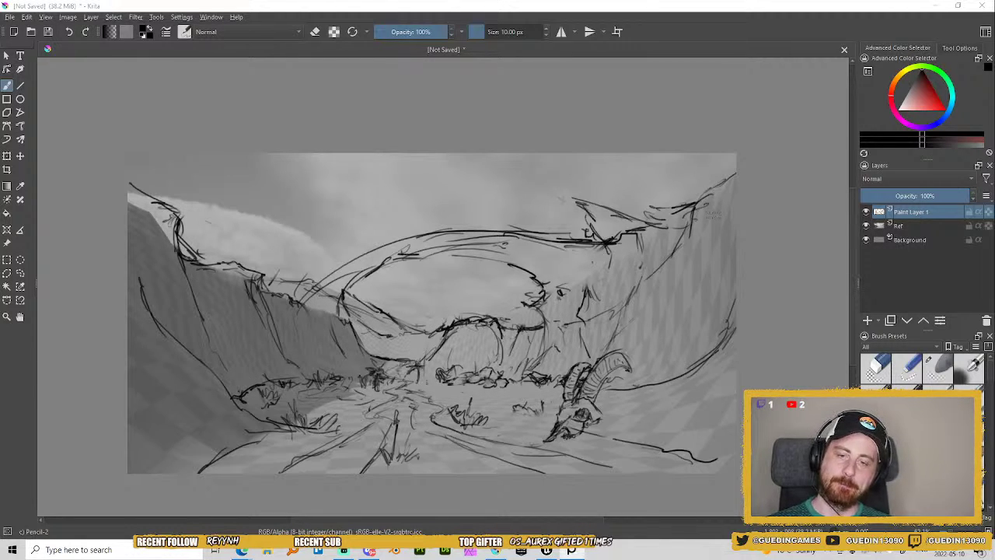
Erase the middle span of the rock arch with Eraser Soft, leaving a broken stub on each cliff.
right_click(494, 257)
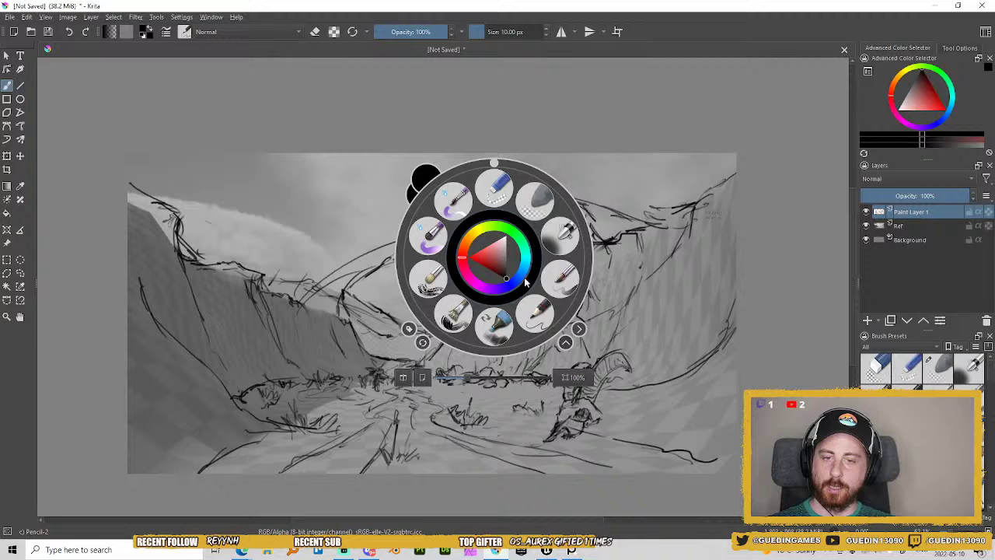
left_click(527, 219)
mouse_move(405, 273)
left_mouse_down()
mouse_move(452, 237)
mouse_move(456, 249)
mouse_move(447, 248)
mouse_move(483, 212)
left_mouse_up()
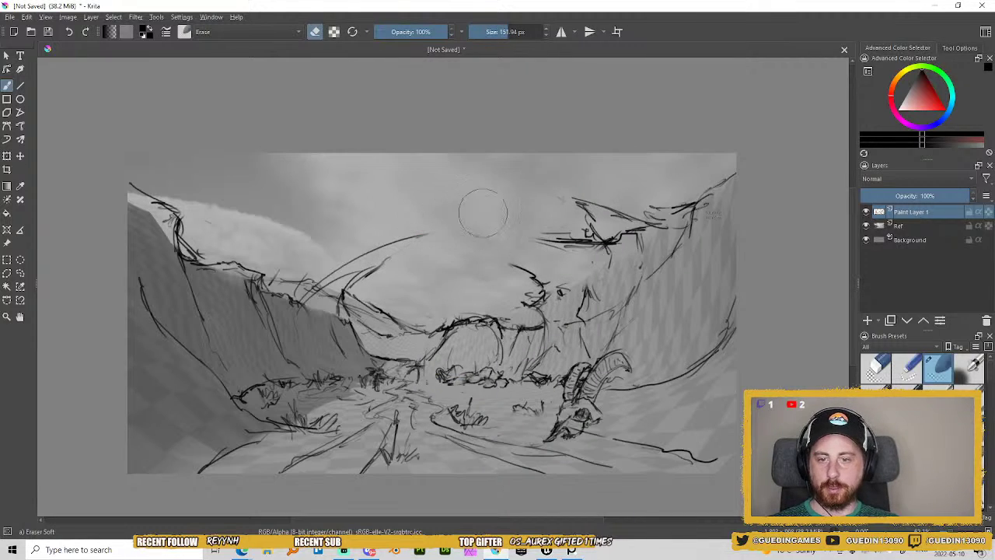
Reshape the broken arch ends with Pencil-2 as a pointed spur on the left cliff and a flat-topped ledge on the right.
right_click(493, 257)
left_click(534, 315)
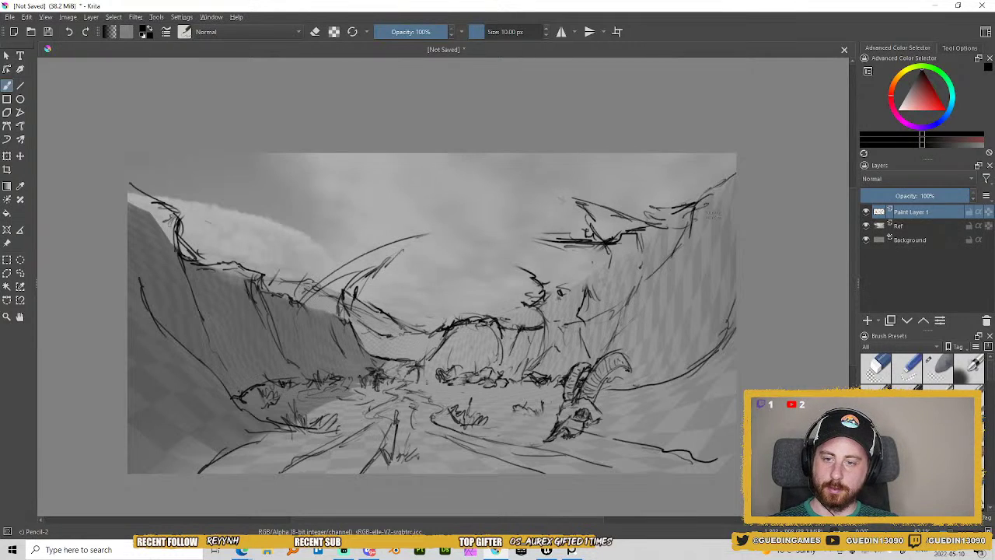
left_click_drag(320, 279, 254, 282)
mouse_move(345, 260)
left_mouse_down()
mouse_move(283, 282)
mouse_move(337, 243)
mouse_move(354, 254)
mouse_move(395, 242)
left_mouse_up()
mouse_move(344, 260)
left_mouse_down()
mouse_move(427, 231)
mouse_move(371, 281)
left_mouse_up()
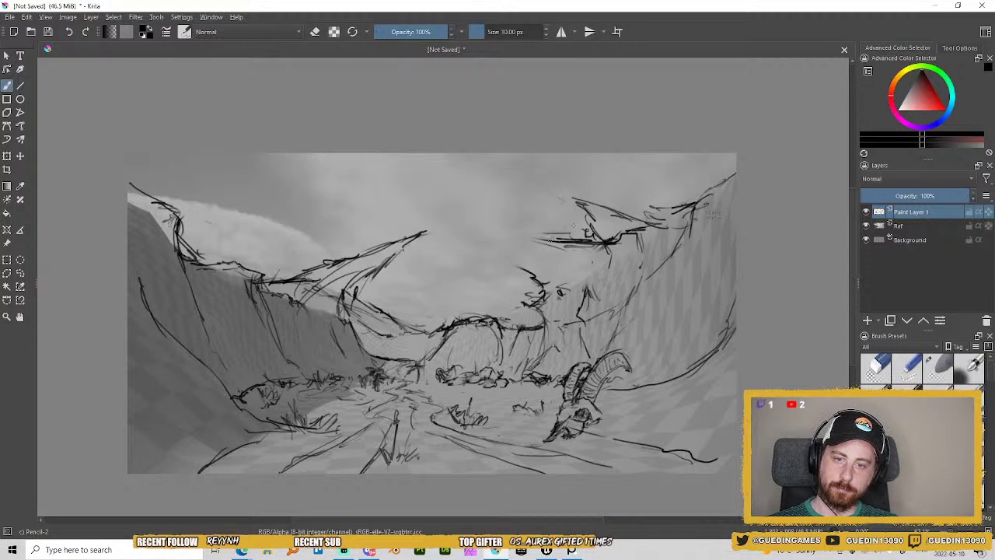
mouse_move(551, 240)
left_mouse_down()
mouse_move(510, 245)
mouse_move(537, 280)
mouse_move(521, 265)
left_mouse_up()
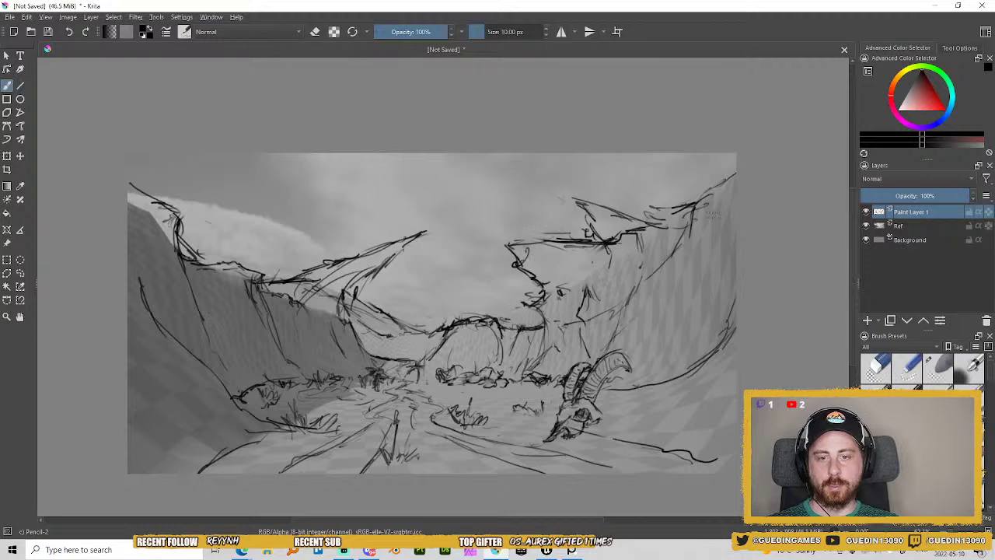
left_click_drag(387, 260, 404, 235)
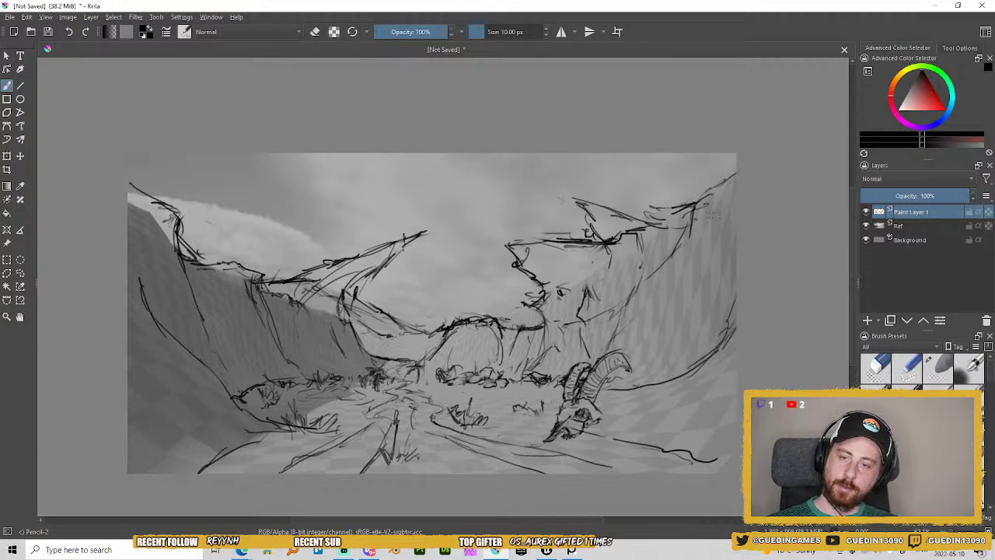
Fade the leftover arch lines inside the left spur with Eraser Soft and redraw its underside with Pencil-2.
right_click(455, 299)
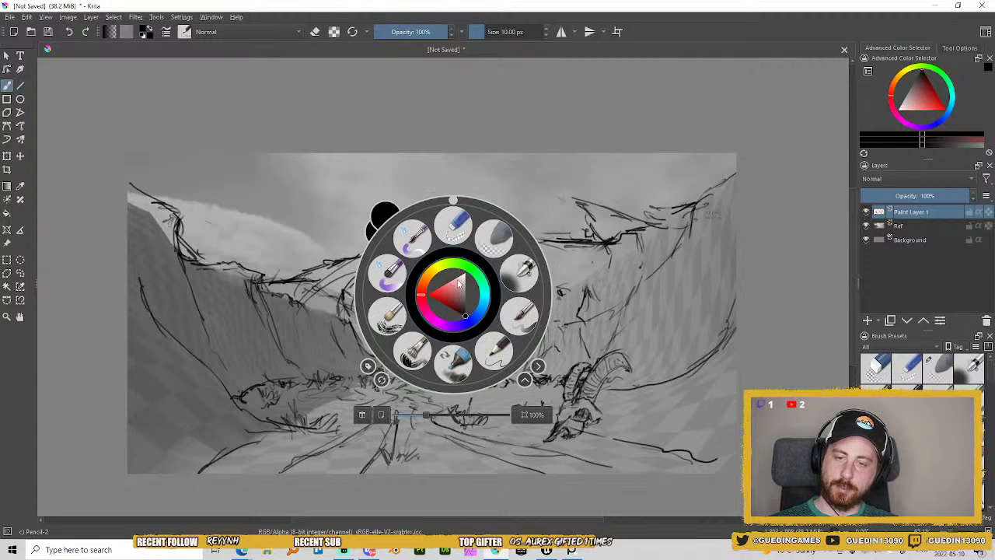
left_click(504, 260)
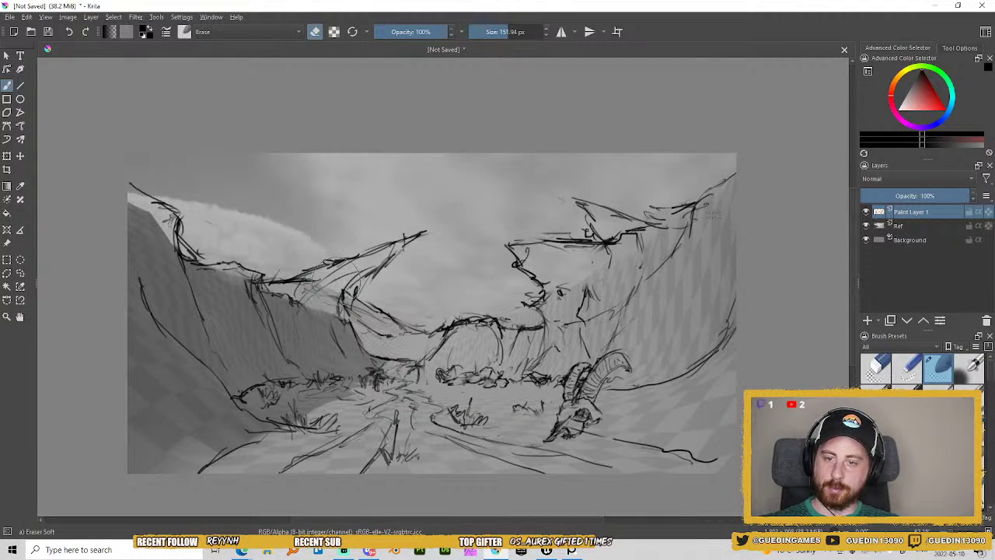
right_click(338, 276)
left_click(380, 332)
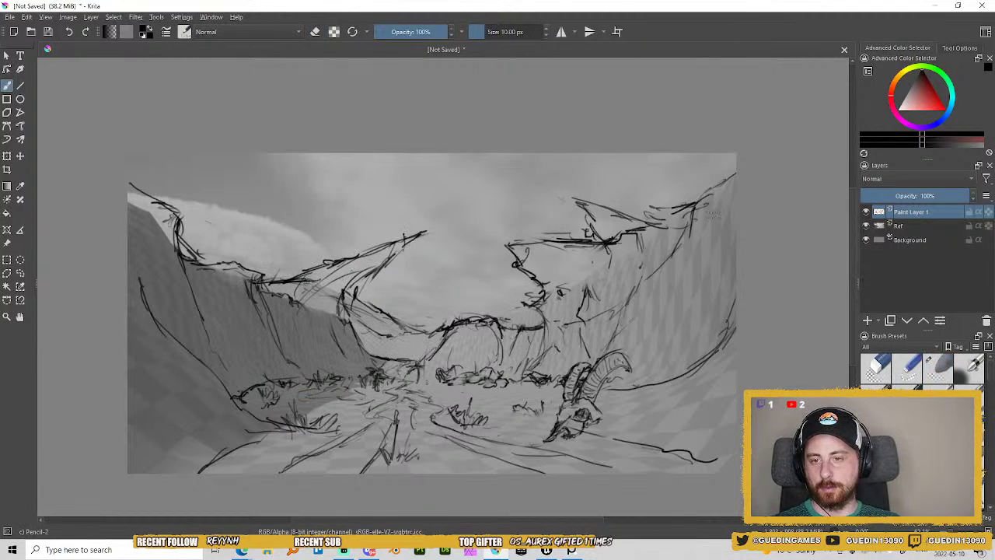
mouse_move(351, 271)
left_mouse_down()
mouse_move(299, 304)
mouse_move(300, 313)
left_mouse_up()
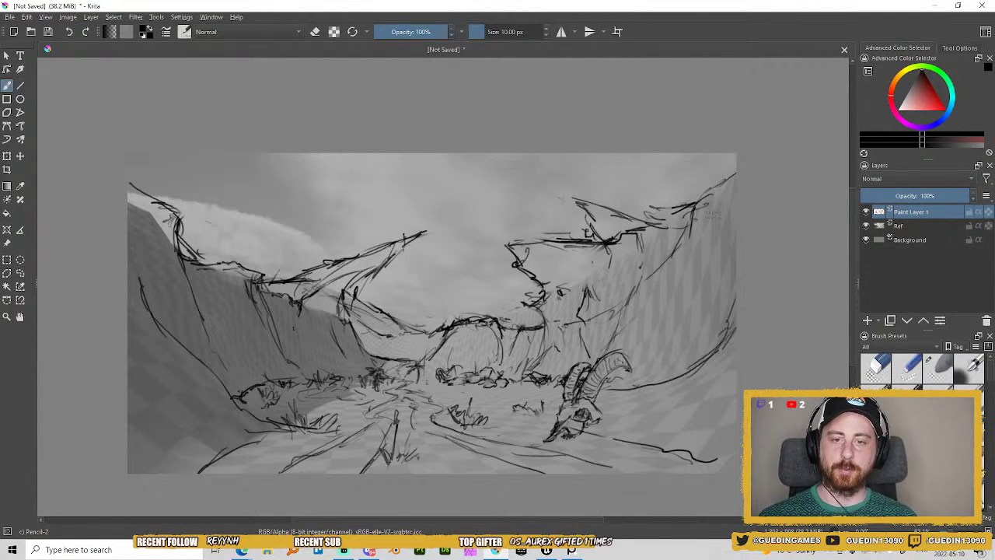
Erase the pointed ledge above the right stub, then redraw the stepped rim and add contour lines to the rock below with Pencil-2.
right_click(574, 214)
left_click(613, 166)
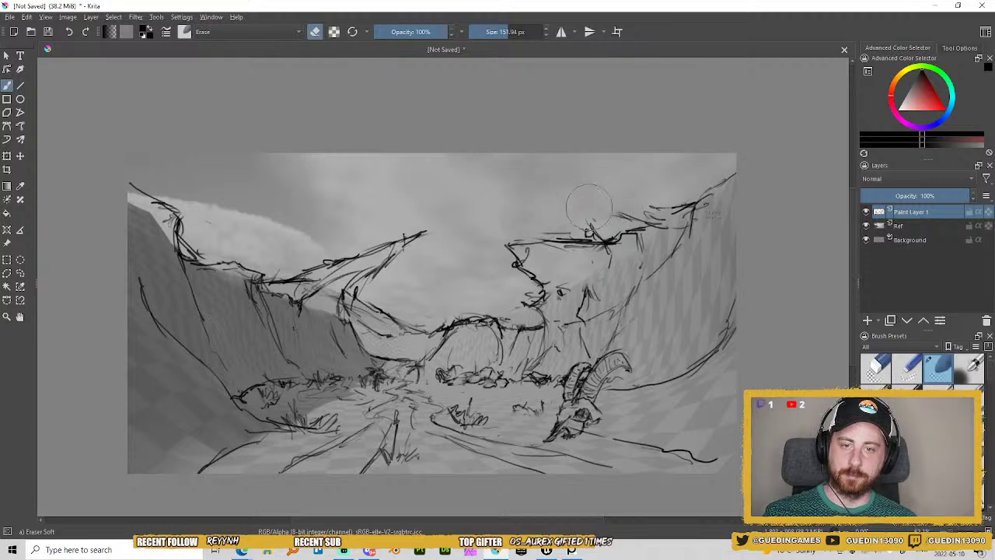
right_click(620, 184)
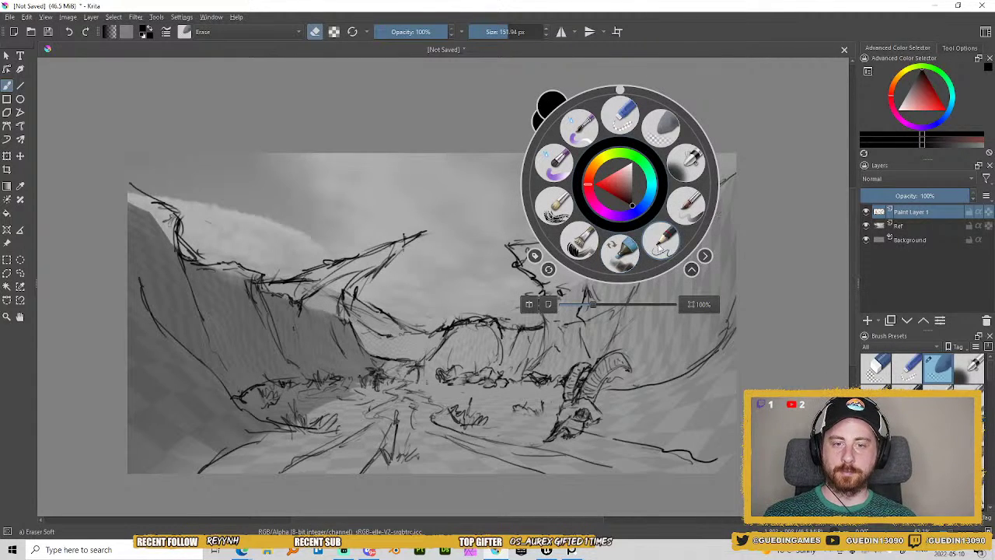
left_click(659, 247)
left_click_drag(595, 235, 647, 224)
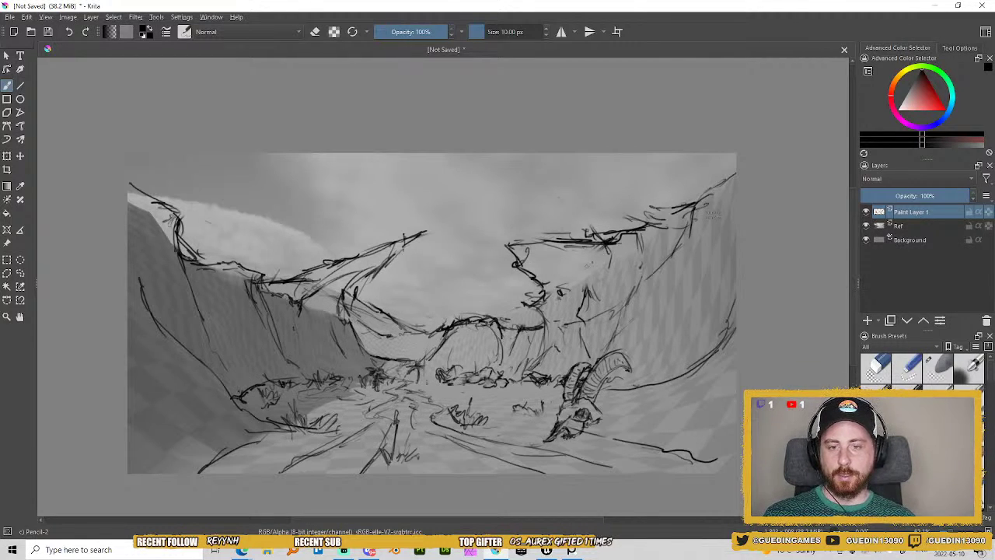
left_click_drag(561, 249, 587, 277)
left_click_drag(530, 251, 547, 261)
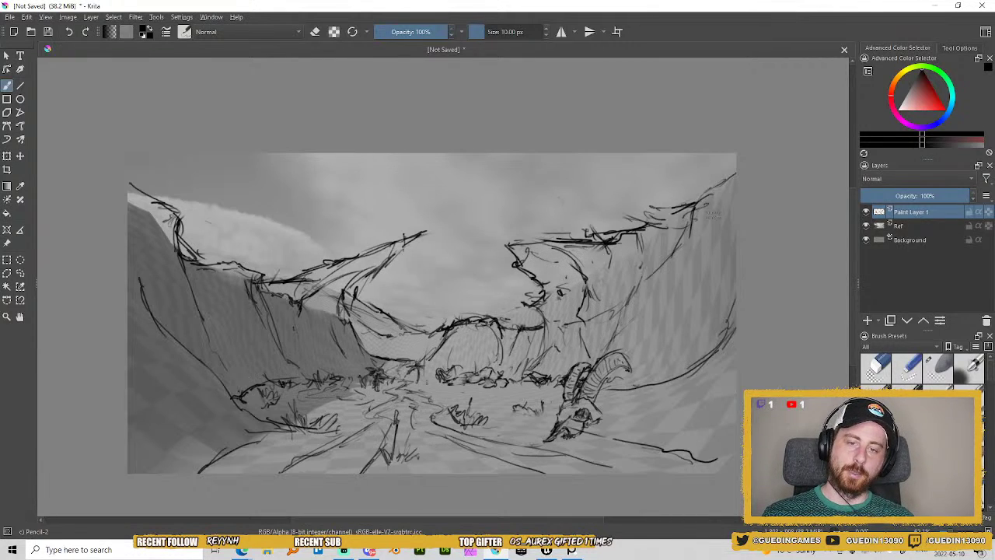
Try connecting the two broken arch ends with straight and sagging lines using Pencil-2.
left_click_drag(407, 244, 506, 242)
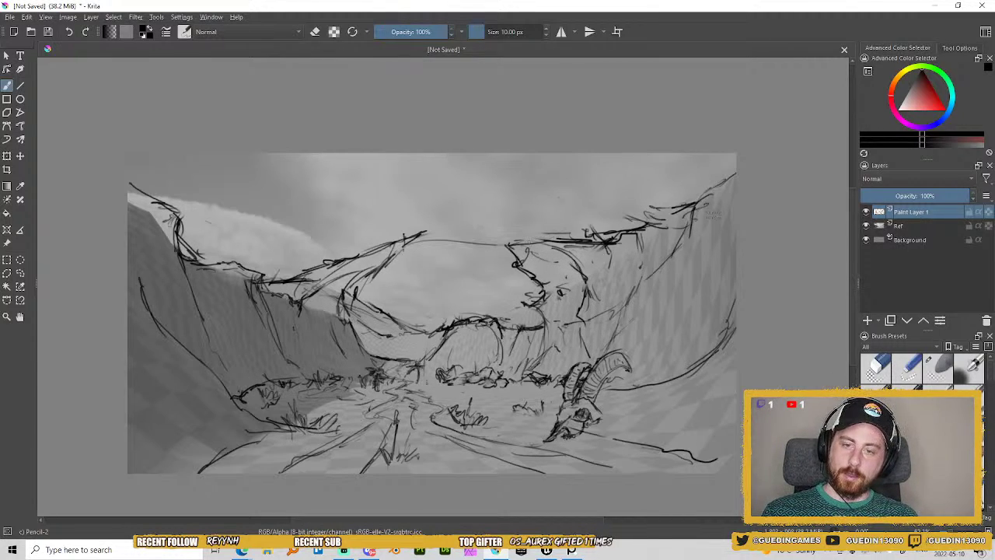
key("ctrl+z")
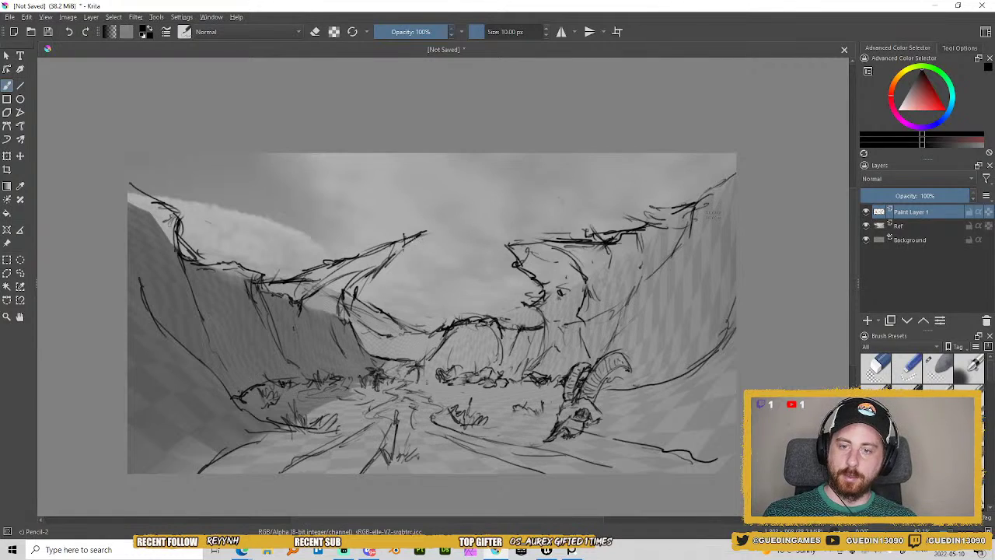
mouse_move(405, 249)
left_mouse_down()
mouse_move(507, 244)
mouse_move(418, 263)
mouse_move(484, 252)
left_mouse_up()
left_click_drag(413, 280, 506, 253)
left_click_drag(433, 264, 497, 251)
left_click_drag(400, 271, 426, 254)
mouse_move(395, 258)
left_mouse_down()
mouse_move(405, 248)
mouse_move(483, 258)
left_mouse_up()
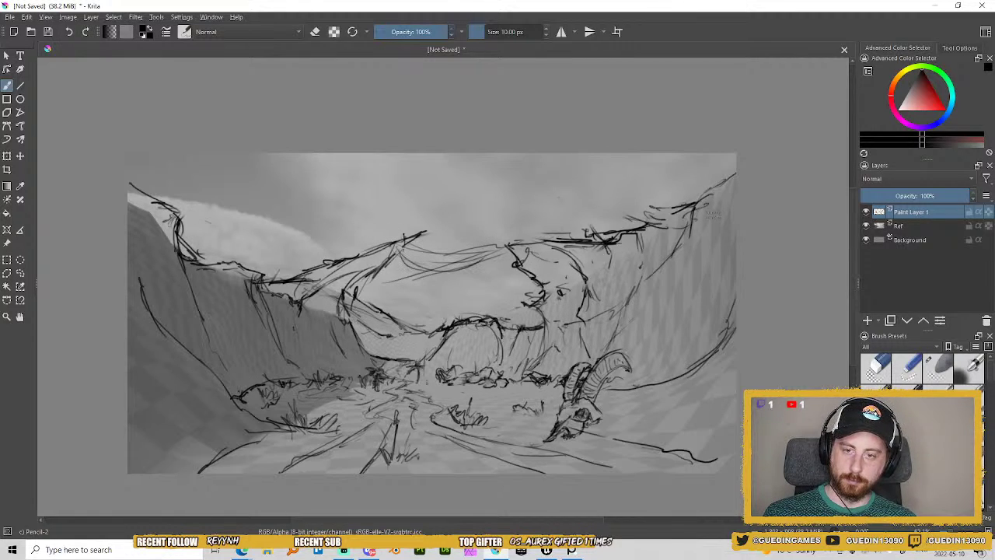
mouse_move(415, 241)
left_mouse_down()
mouse_move(494, 244)
mouse_move(466, 240)
mouse_move(455, 256)
mouse_move(474, 244)
mouse_move(405, 265)
mouse_move(428, 258)
mouse_move(394, 215)
mouse_move(422, 222)
mouse_move(407, 267)
mouse_move(396, 221)
left_mouse_up()
Shorten the left spur's pointed tip with Eraser Soft.
right_click(480, 214)
left_click(521, 158)
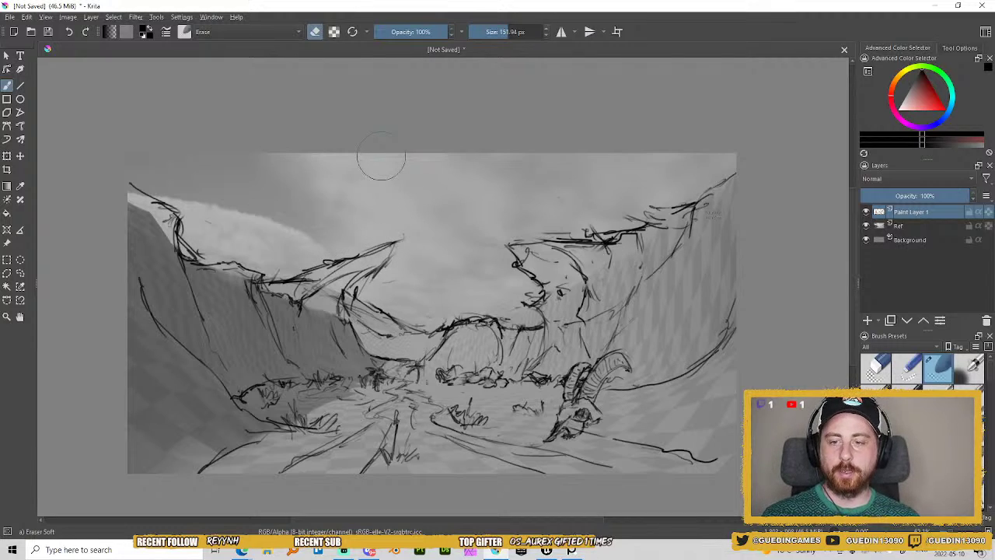
mouse_move(381, 159)
left_mouse_down()
mouse_move(338, 163)
mouse_move(340, 299)
mouse_move(343, 231)
left_mouse_up()
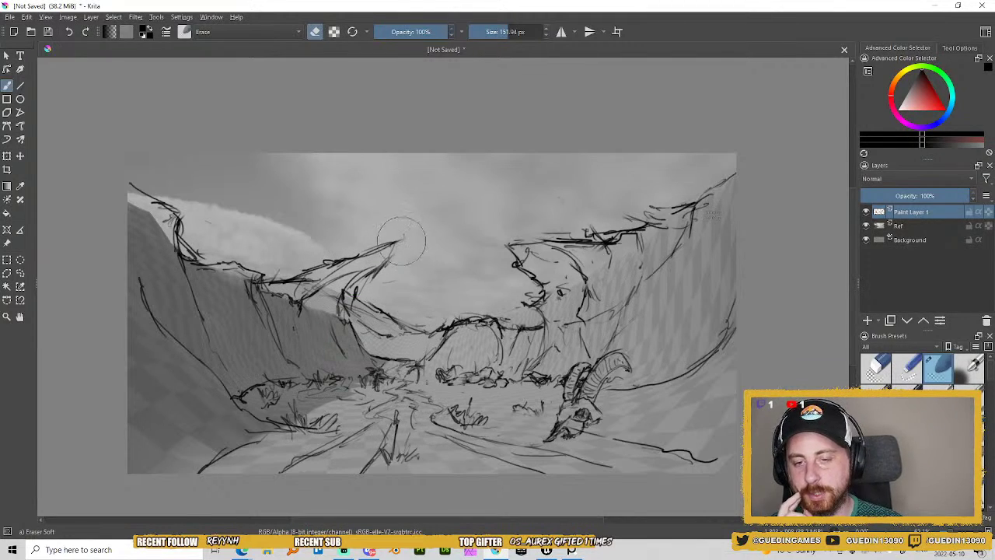
Sketch a tall pole with a hanging banner and two smaller posts on the tip of the right ledge with Pencil-2.
right_click(377, 371)
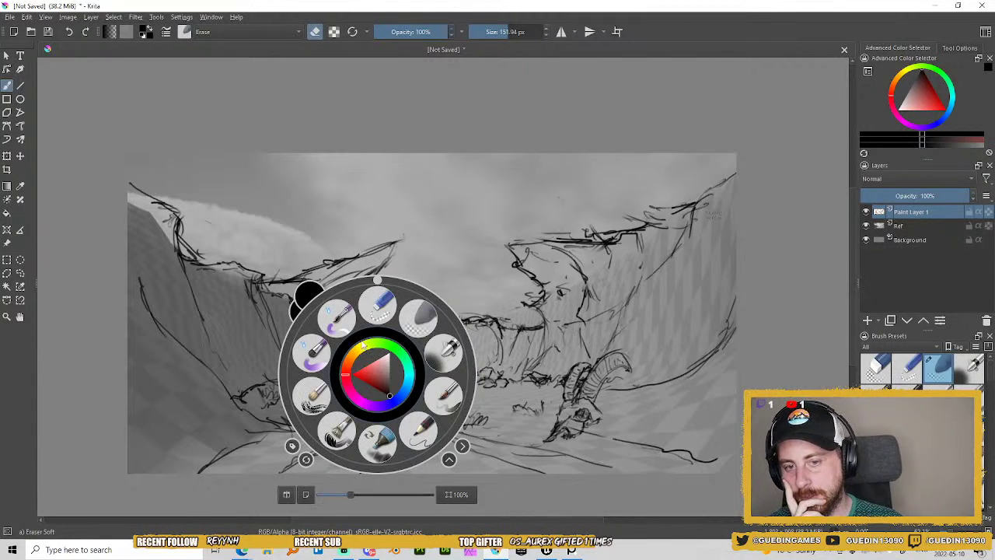
left_click(418, 426)
mouse_move(531, 247)
left_mouse_down()
mouse_move(517, 203)
mouse_move(504, 216)
mouse_move(512, 232)
mouse_move(515, 202)
left_mouse_up()
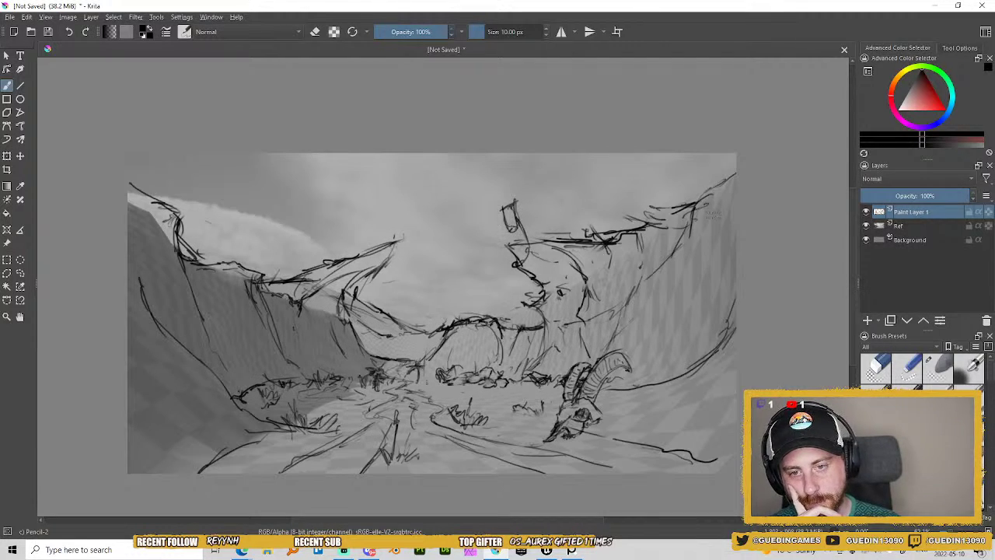
left_click_drag(508, 230, 518, 218)
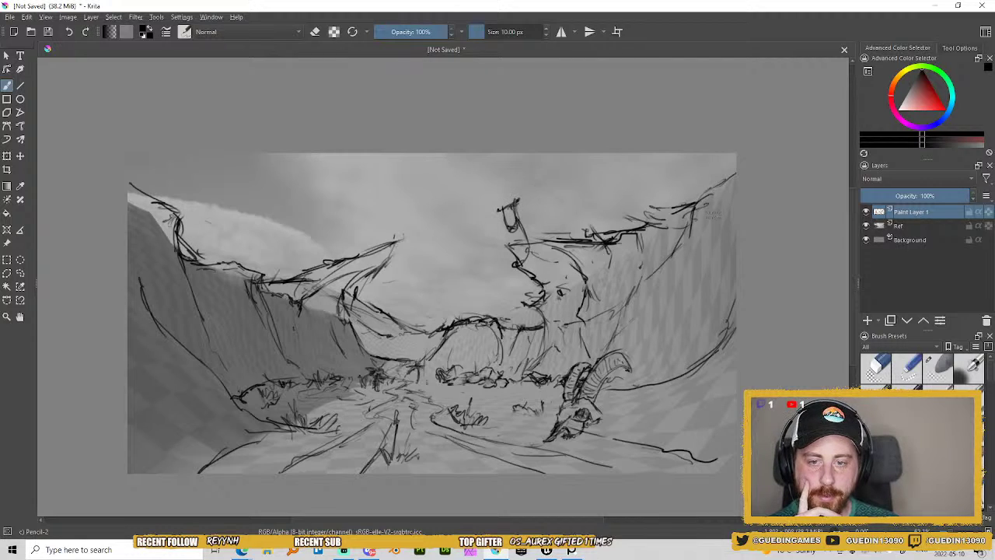
mouse_move(543, 225)
left_mouse_down()
mouse_move(547, 215)
mouse_move(531, 237)
left_mouse_up()
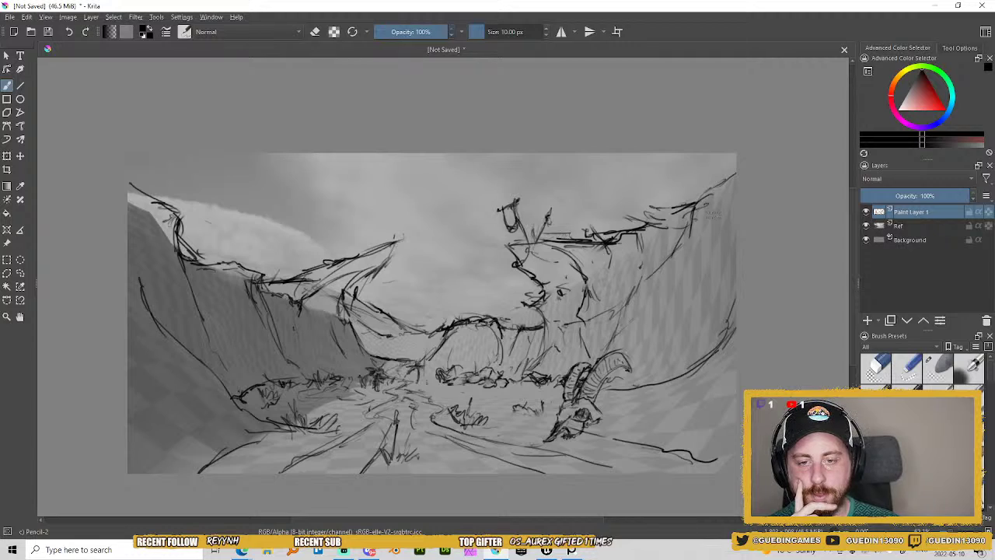
left_click_drag(542, 244, 538, 208)
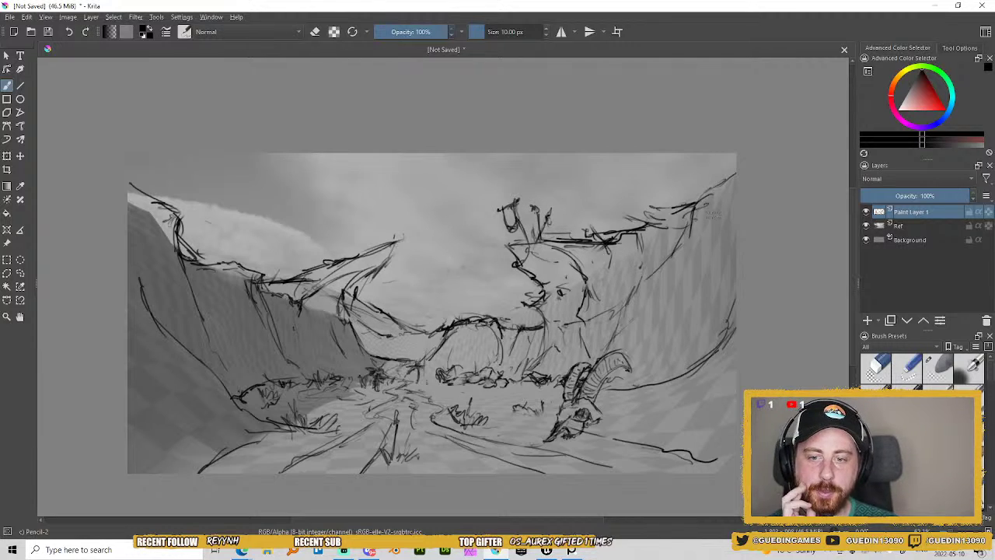
Draw two sagging ropes between the broken arch ends and hang small triangular pennants along them.
mouse_move(400, 247)
left_mouse_down()
mouse_move(478, 266)
mouse_move(508, 247)
left_mouse_up()
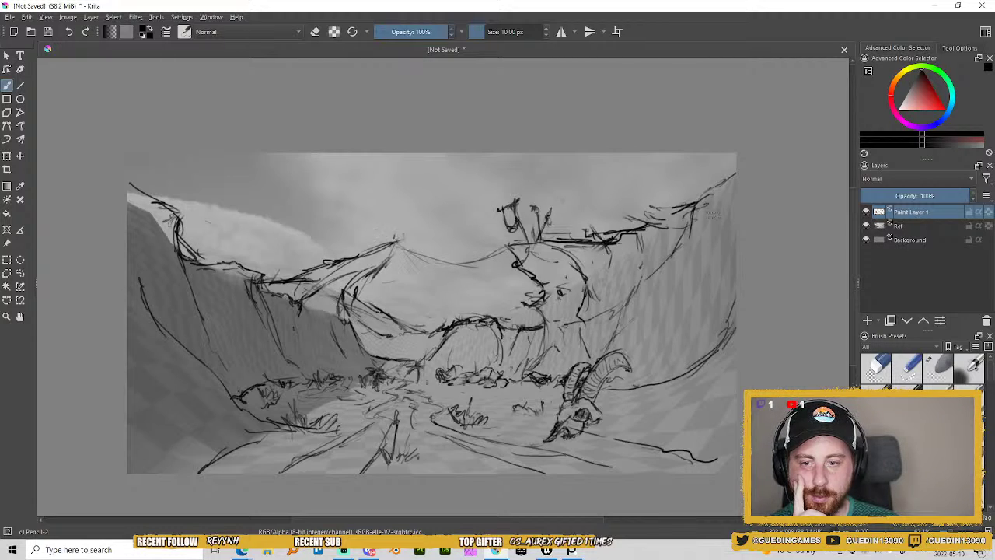
mouse_move(398, 246)
left_mouse_down()
mouse_move(432, 272)
mouse_move(504, 248)
left_mouse_up()
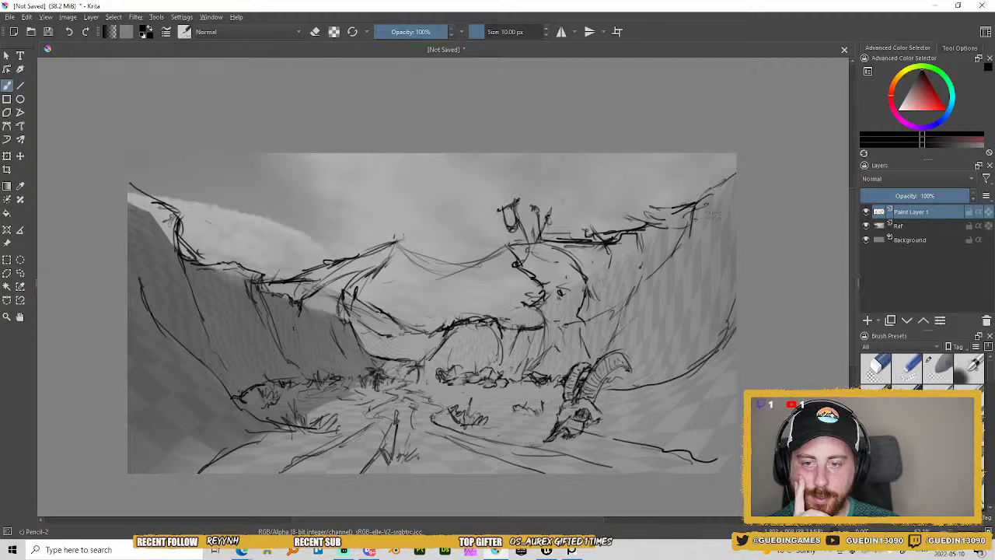
mouse_move(404, 255)
left_mouse_down()
mouse_move(404, 271)
mouse_move(409, 259)
mouse_move(432, 283)
left_mouse_up()
mouse_move(430, 267)
left_mouse_down()
mouse_move(424, 278)
mouse_move(454, 287)
mouse_move(468, 270)
mouse_move(432, 266)
mouse_move(456, 266)
left_mouse_up()
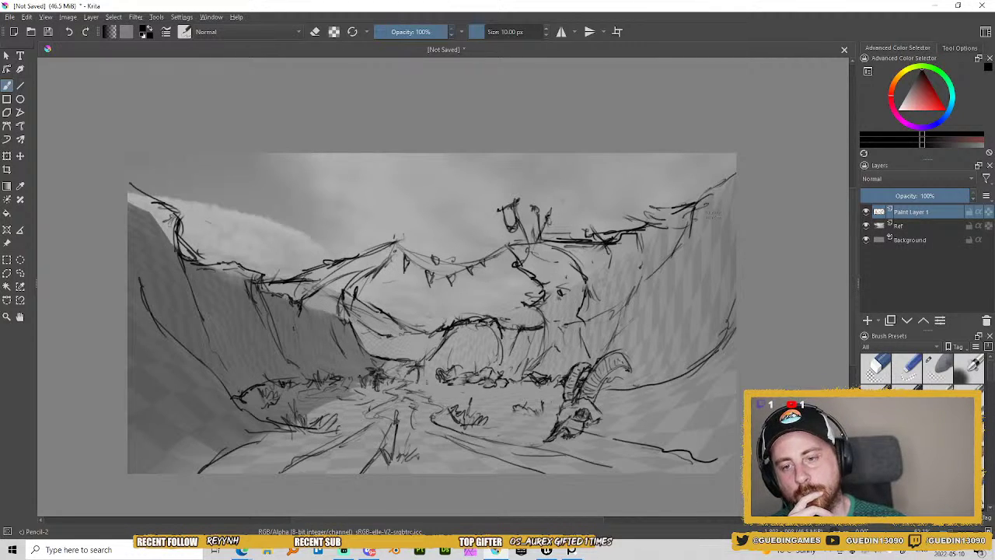
Erase the posts on the cliff edge and the bunting strung between the two cliffs with the soft eraser at 151.94 px.
left_click_drag(393, 250, 403, 251)
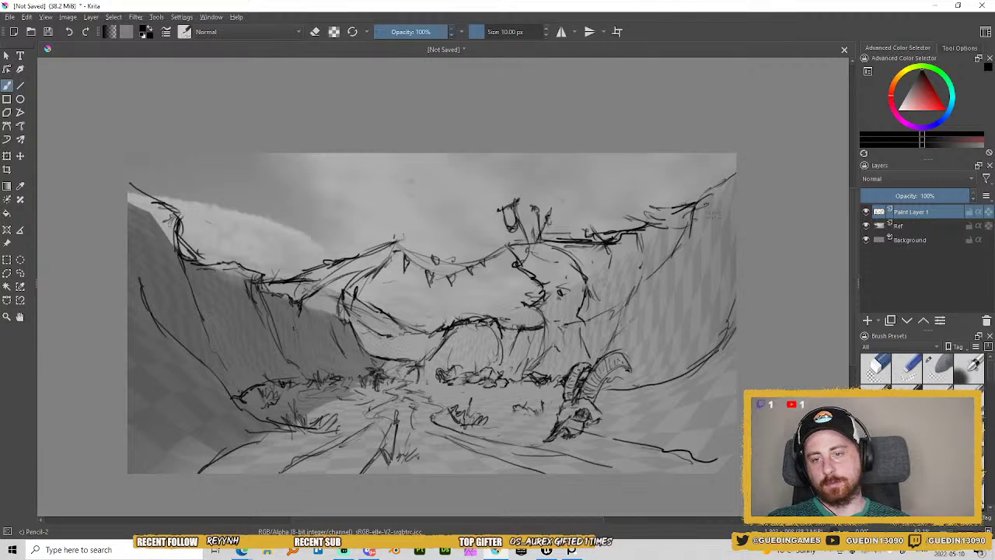
right_click(442, 246)
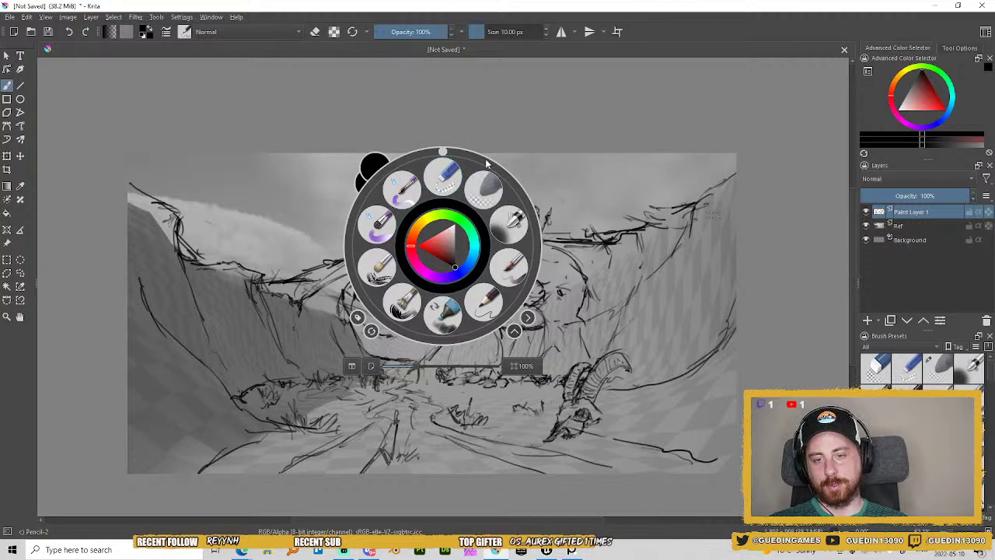
left_click(485, 179)
mouse_move(490, 194)
left_mouse_down()
mouse_move(525, 201)
mouse_move(514, 218)
mouse_move(523, 218)
mouse_move(473, 216)
mouse_move(454, 234)
mouse_move(474, 160)
left_mouse_up()
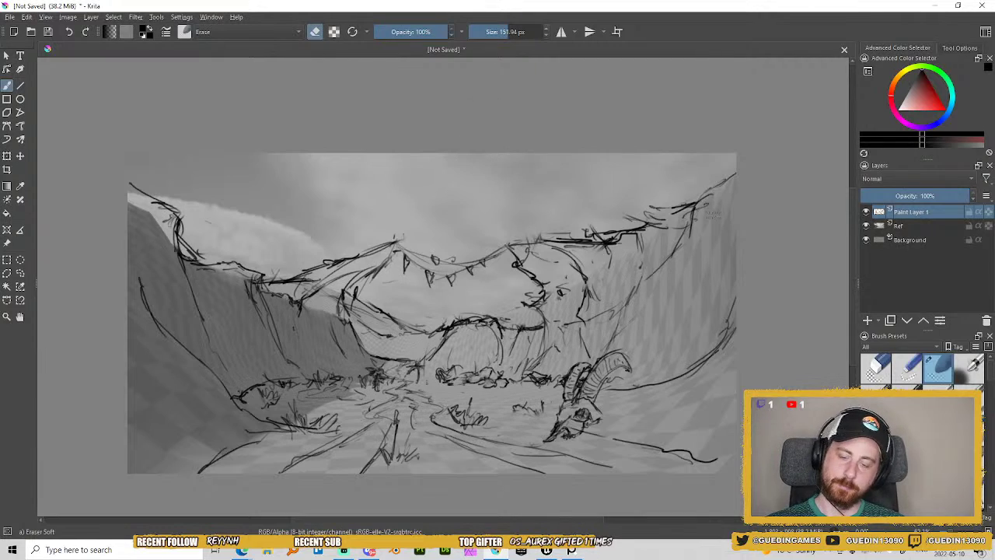
mouse_move(447, 244)
left_mouse_down()
mouse_move(410, 273)
mouse_move(444, 248)
mouse_move(463, 267)
mouse_move(488, 270)
mouse_move(484, 246)
mouse_move(423, 282)
mouse_move(428, 222)
left_mouse_up()
Sketch a small boxy structure in the vegetation at the foot of the left cliff with the 10 px Pencil-2 brush.
right_click(504, 293)
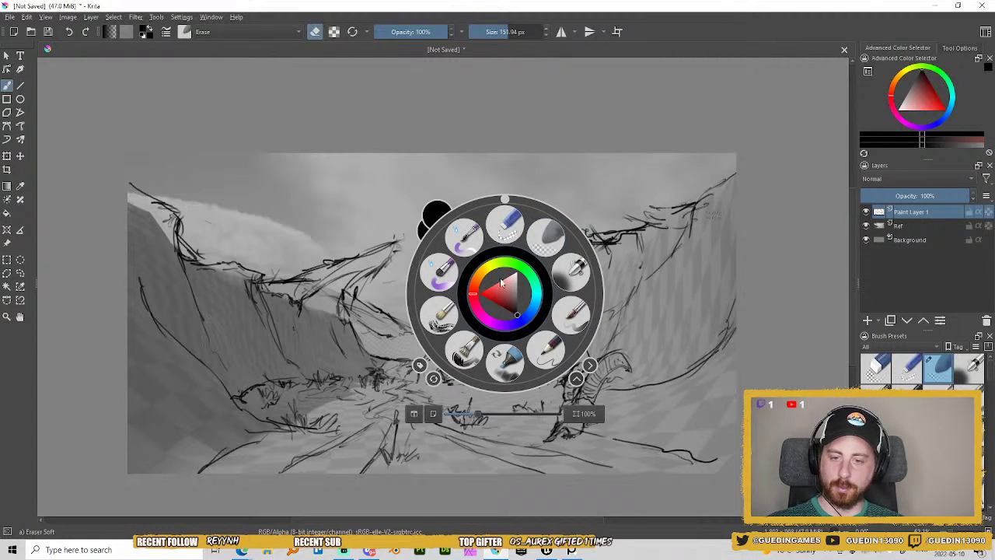
left_click(546, 349)
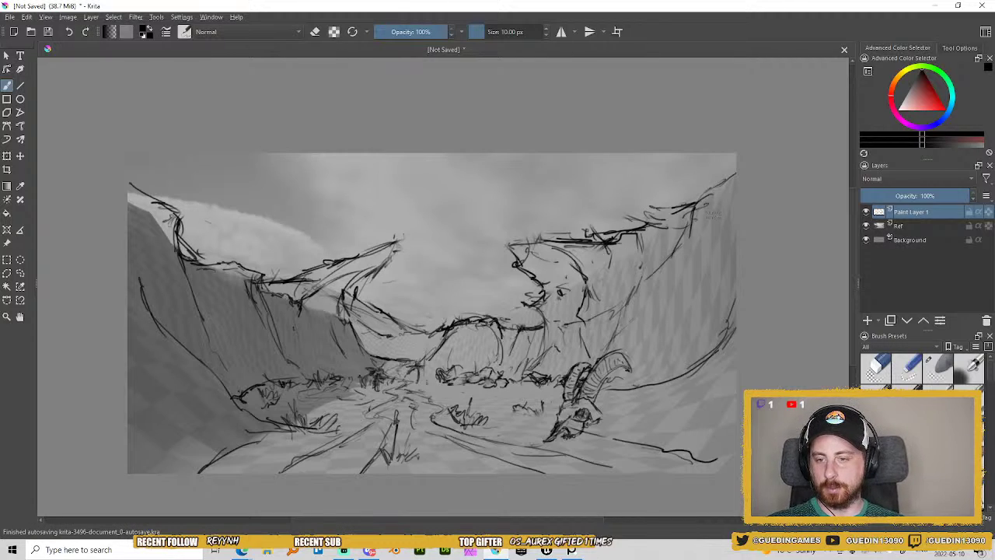
mouse_move(301, 405)
left_mouse_down()
mouse_move(330, 393)
mouse_move(310, 392)
mouse_move(335, 402)
mouse_move(298, 395)
mouse_move(320, 380)
mouse_move(308, 381)
mouse_move(329, 380)
mouse_move(334, 393)
mouse_move(297, 394)
mouse_move(344, 379)
left_mouse_up()
left_click_drag(331, 389, 345, 382)
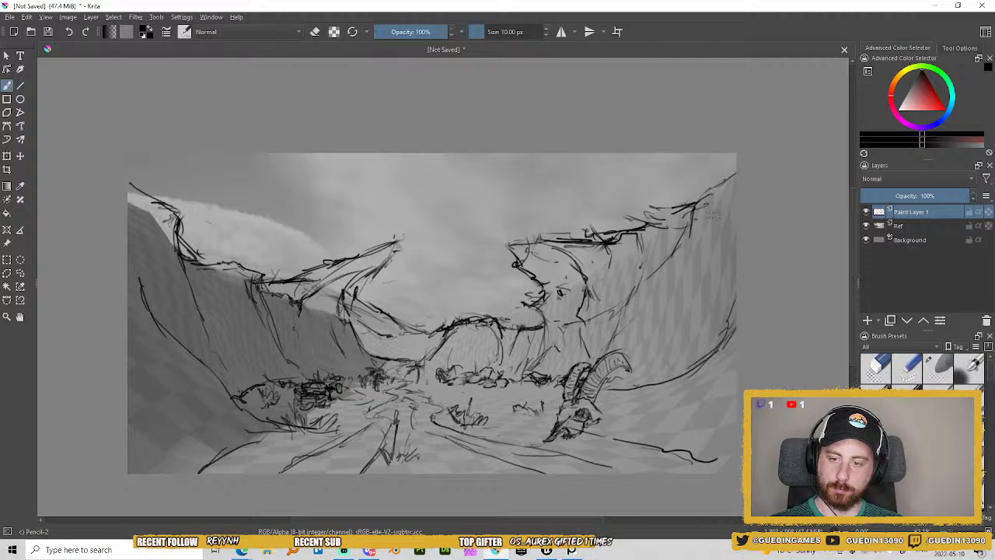
Clean up the lines around the small boxy structure with the soft eraser at 33.60 px.
right_click(316, 365)
left_click(354, 299)
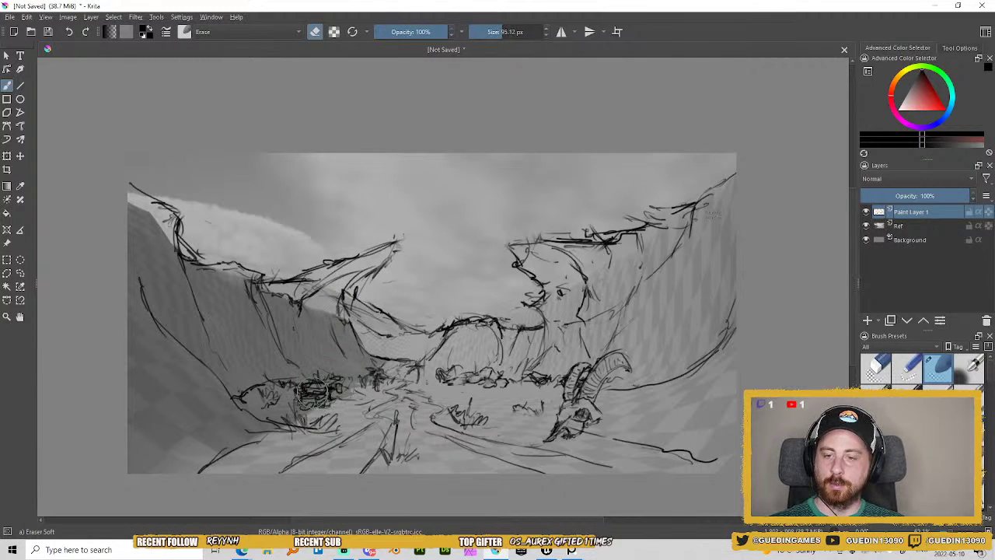
key("bracketleft")
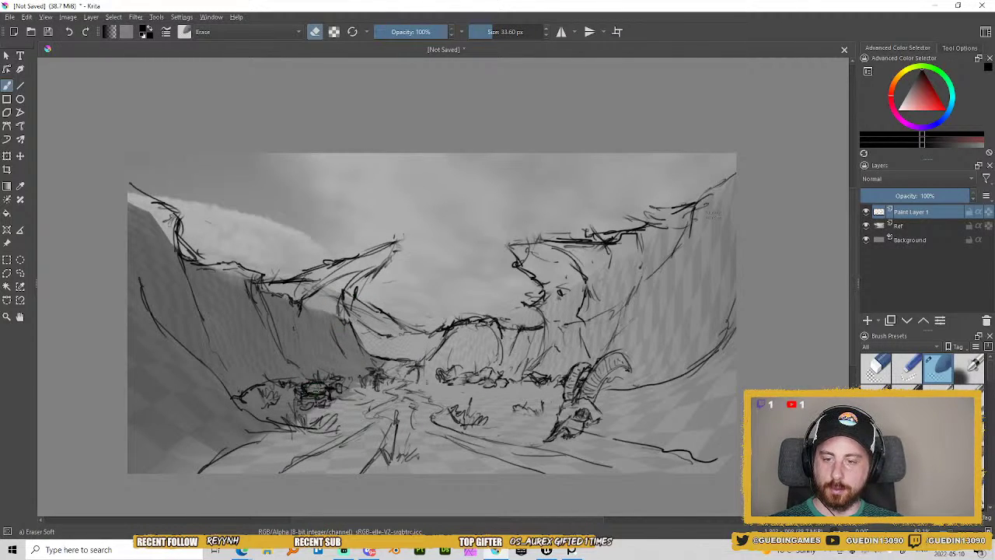
mouse_move(311, 385)
left_mouse_down()
mouse_move(297, 389)
mouse_move(307, 406)
mouse_move(319, 400)
mouse_move(334, 414)
mouse_move(446, 327)
mouse_move(373, 374)
left_mouse_up()
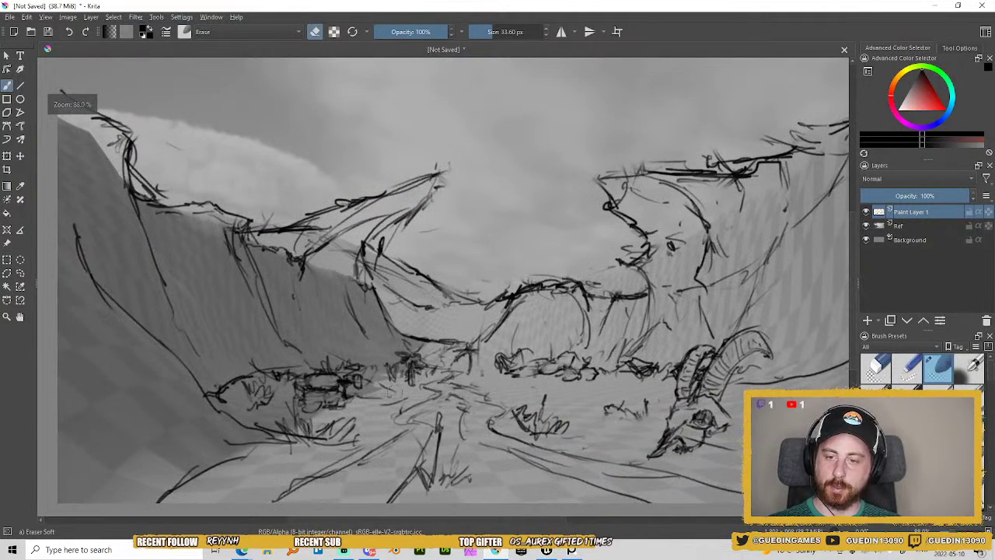
Darken the boxy structure with the pencil and draw thin wavy smoke lines rising from it past the left cliff.
right_click(375, 376)
left_click(415, 432)
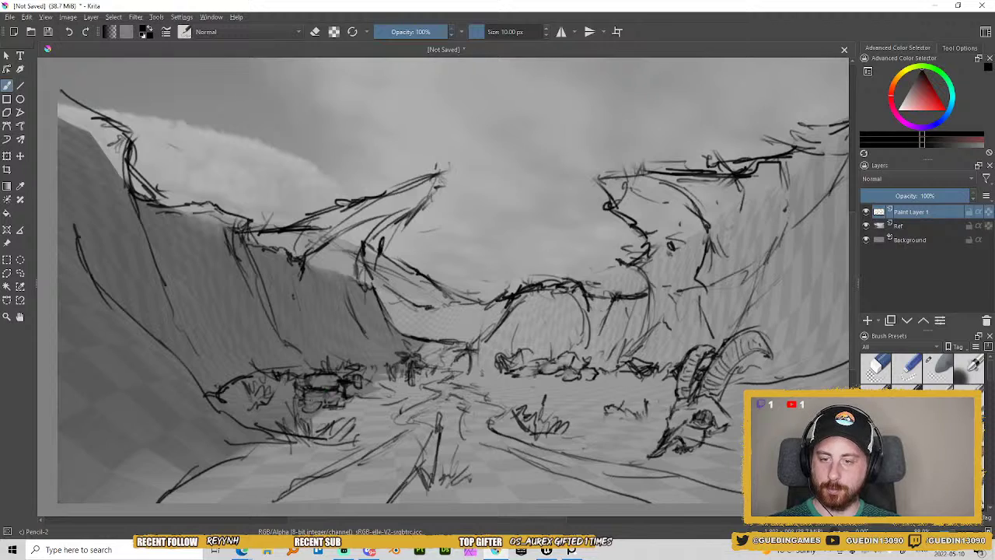
mouse_move(326, 400)
left_mouse_down()
mouse_move(335, 408)
mouse_move(303, 411)
mouse_move(309, 395)
mouse_move(336, 395)
mouse_move(300, 238)
mouse_move(306, 103)
left_mouse_up()
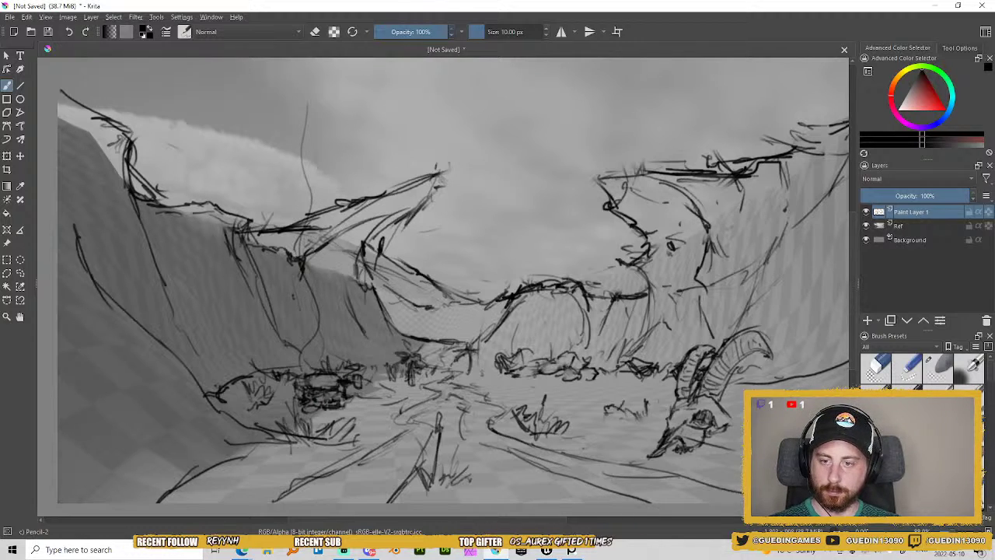
left_click_drag(321, 299, 315, 217)
left_click_drag(320, 260, 350, 372)
Sketch small rock shapes against the side of the boxy structure facing the path.
key("minus")
key("minus")
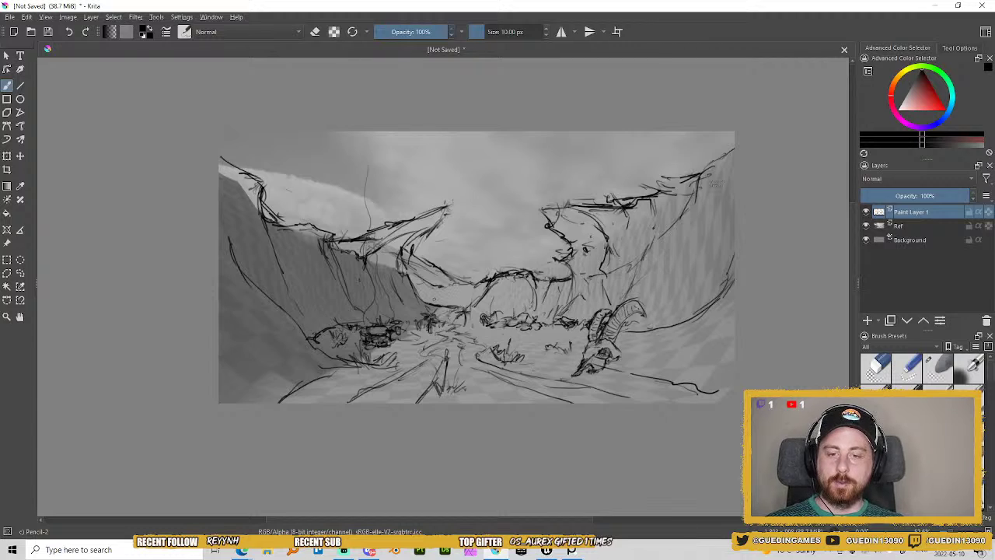
key("plus")
key("plus")
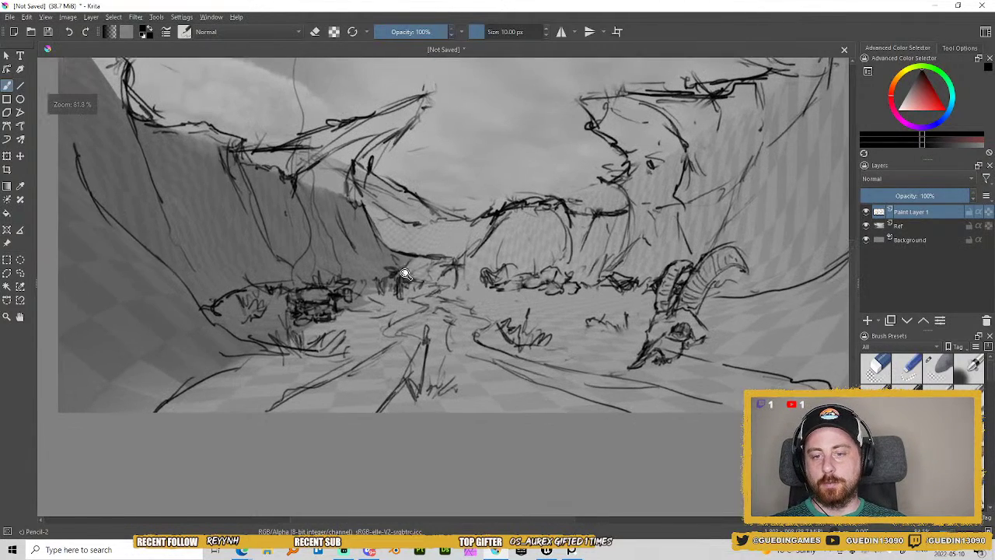
left_click_drag(334, 324, 352, 314)
left_click_drag(344, 325, 353, 315)
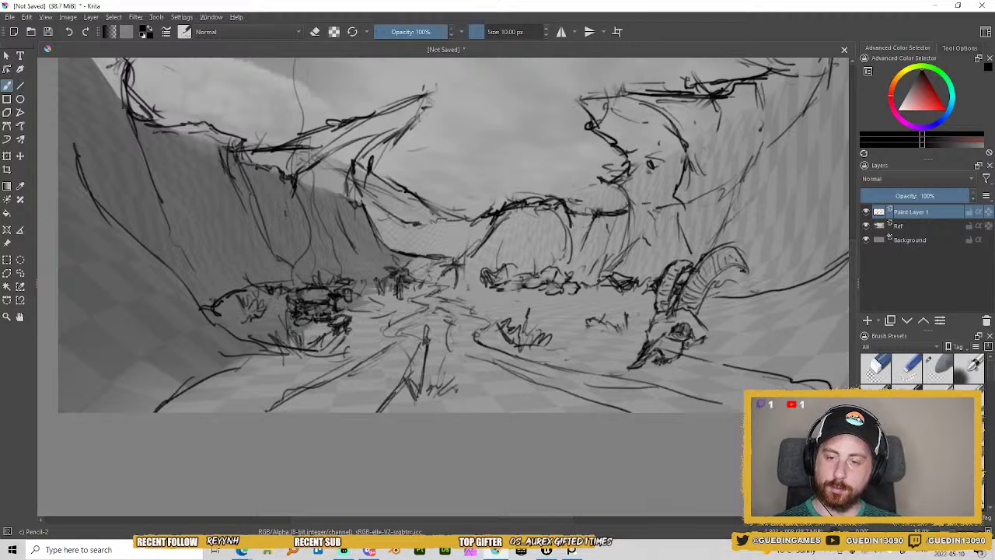
Trim the rocks beside the boxy structure with the soft eraser at 11.82 px and darken the grass tufts of the neighbouring bush with the pencil.
right_click(343, 303)
left_click(384, 245)
left_click_drag(339, 320, 332, 328, "shift")
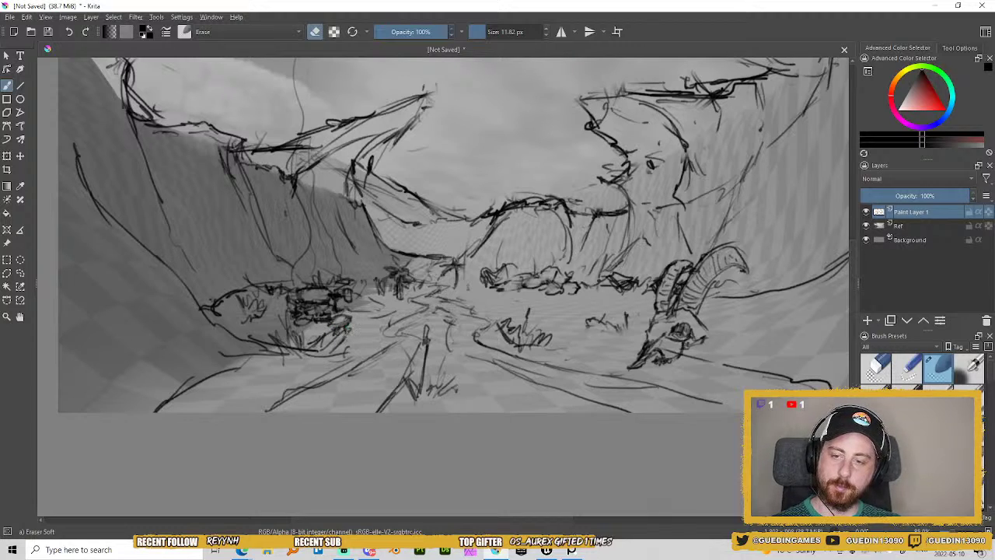
right_click(344, 310)
left_click(386, 368)
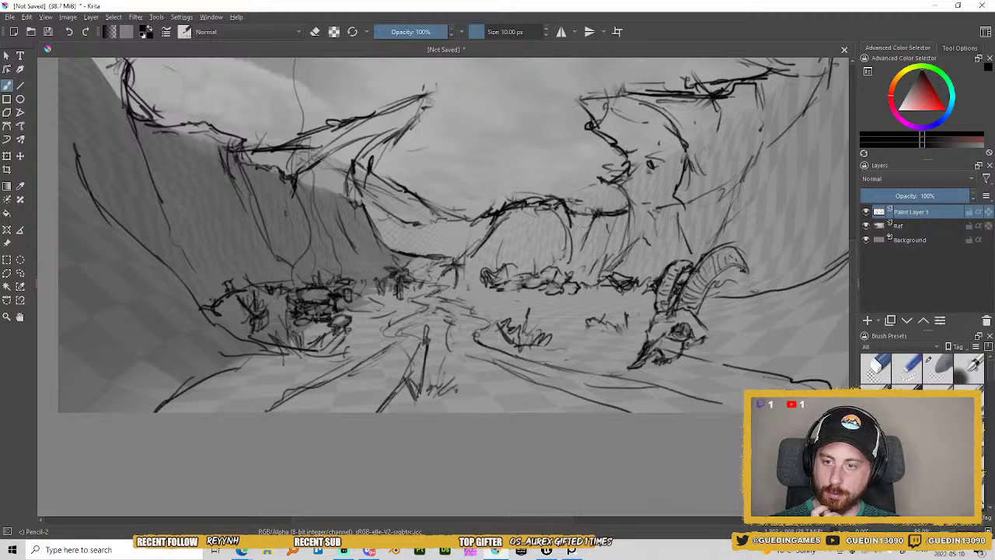
mouse_move(231, 270)
left_mouse_down()
mouse_move(210, 272)
mouse_move(213, 280)
left_mouse_up()
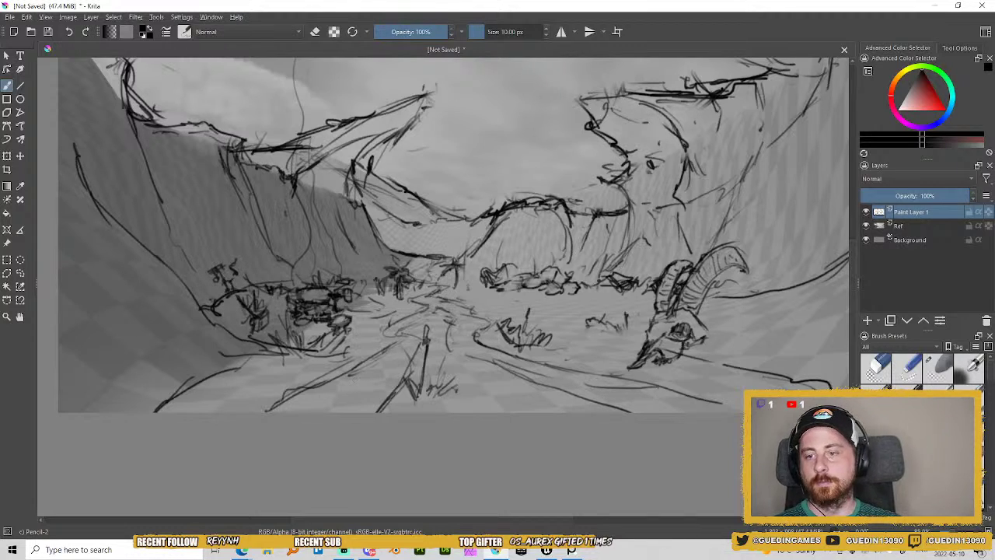
right_click(325, 300)
left_click(366, 245)
mouse_move(221, 266)
left_mouse_down()
mouse_move(216, 277)
mouse_move(229, 272)
left_mouse_up()
mouse_move(218, 266)
left_mouse_down()
mouse_move(229, 283)
mouse_move(234, 270)
mouse_move(229, 291)
left_mouse_up()
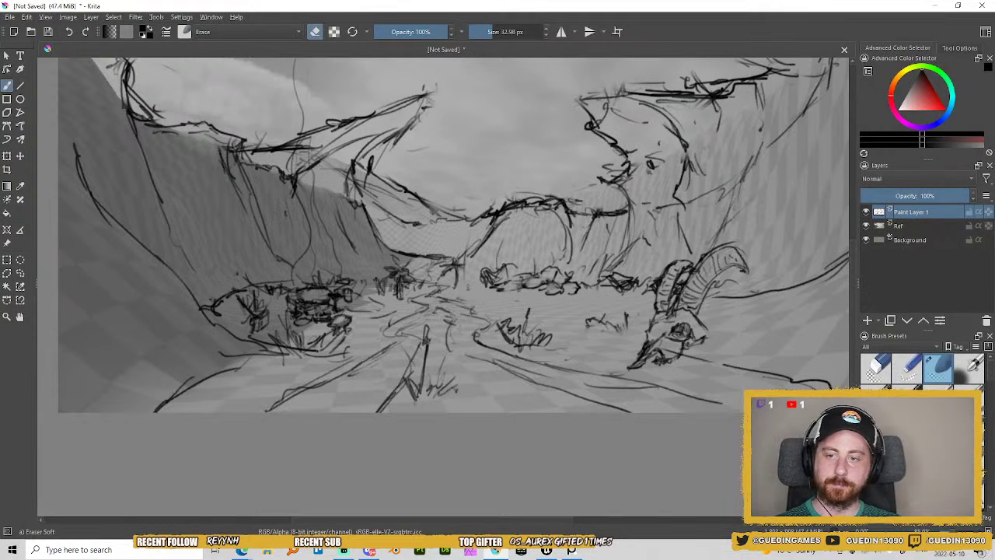
Sketch a dark structure with upright posts among the bushes beside the horned skull using the 10 px pencil.
left_click_drag(325, 273, 276, 274)
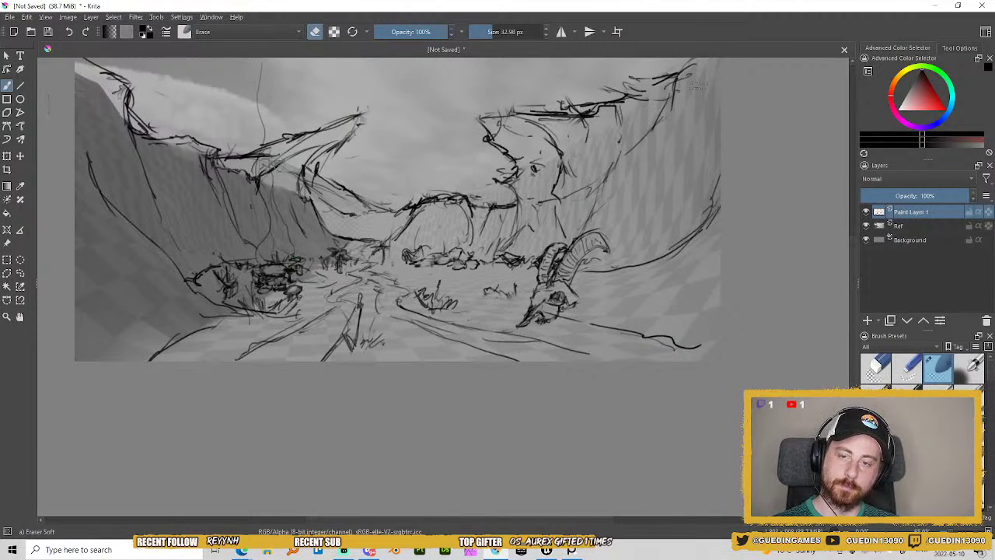
right_click(289, 259)
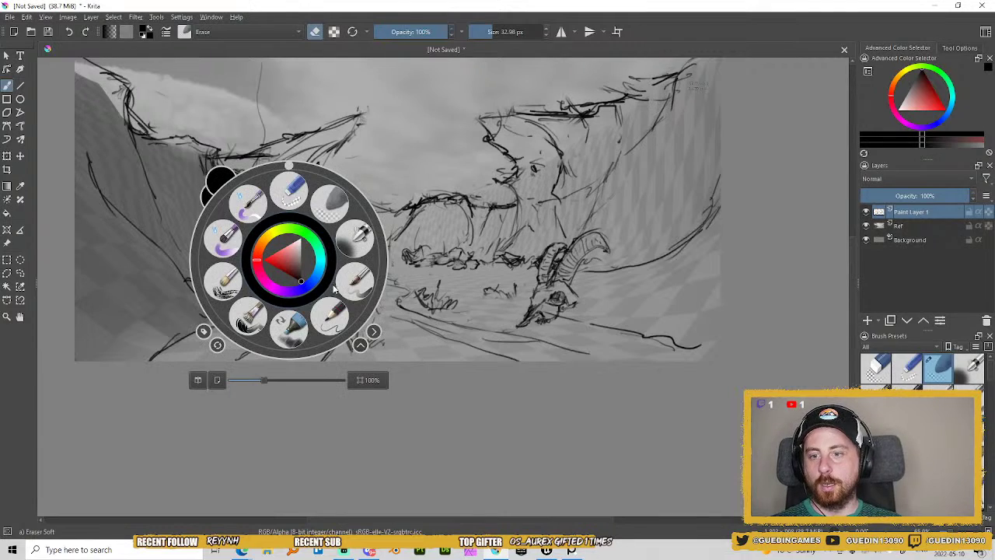
left_click(338, 318)
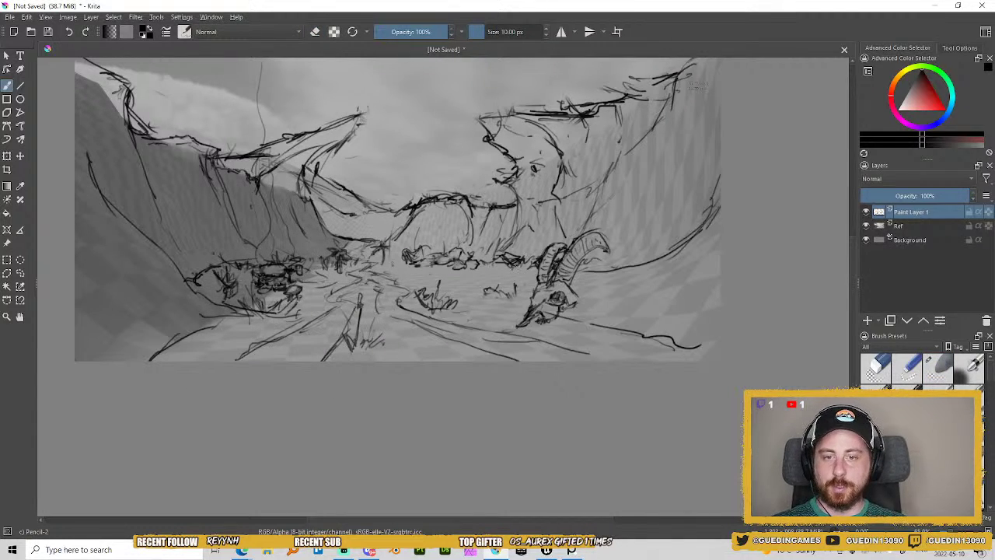
mouse_move(482, 261)
left_mouse_down()
mouse_move(483, 275)
mouse_move(493, 247)
mouse_move(505, 278)
mouse_move(498, 254)
mouse_move(508, 250)
left_mouse_up()
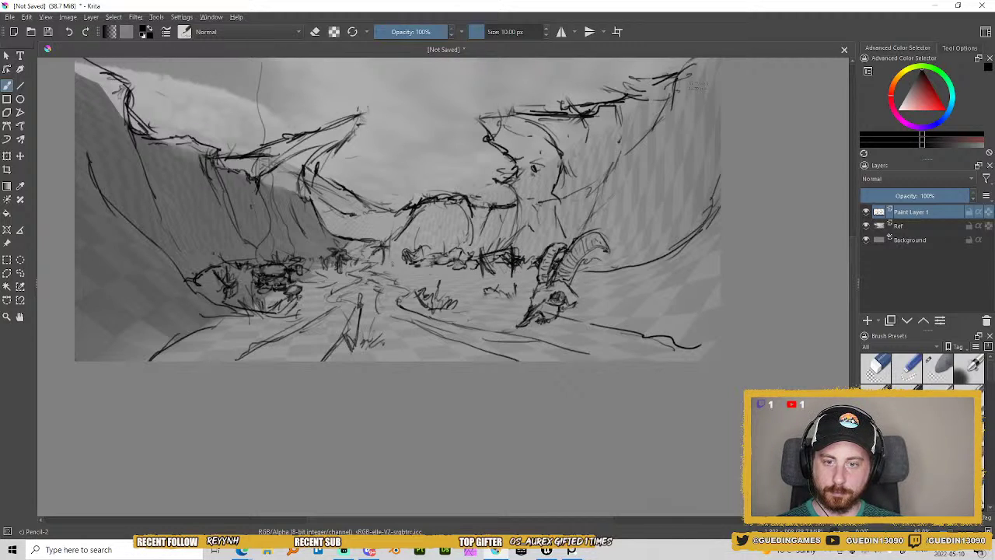
left_click_drag(523, 265, 532, 272)
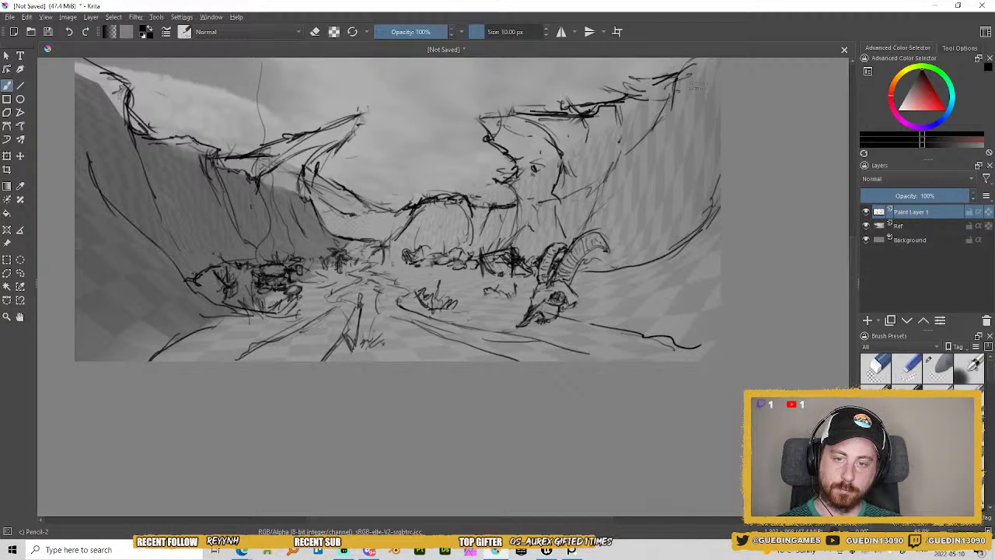
mouse_move(496, 260)
left_mouse_down()
mouse_move(482, 255)
mouse_move(496, 261)
left_mouse_up()
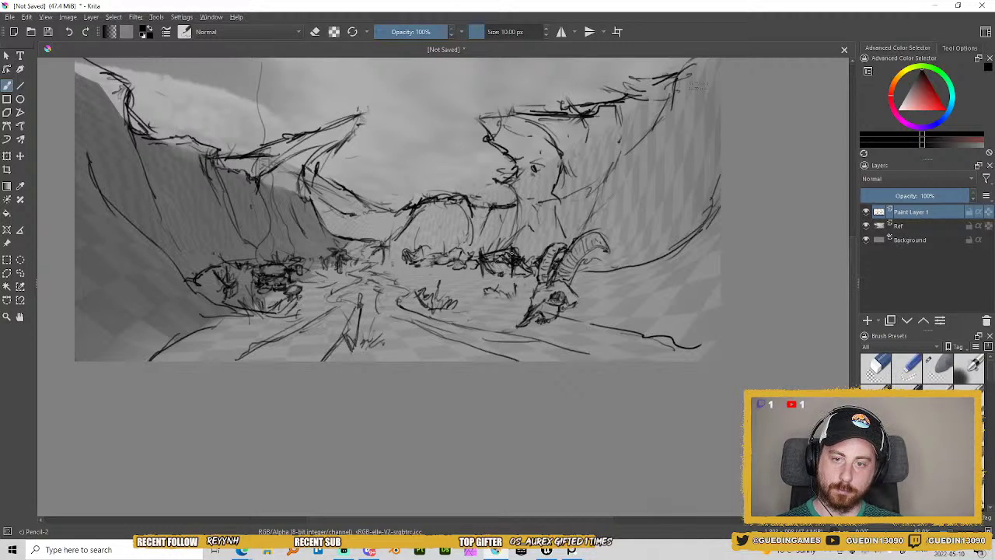
Lighten the edge of the dark structure beside the skull with the soft eraser at 24.16 px.
right_click(512, 257)
left_click(549, 217)
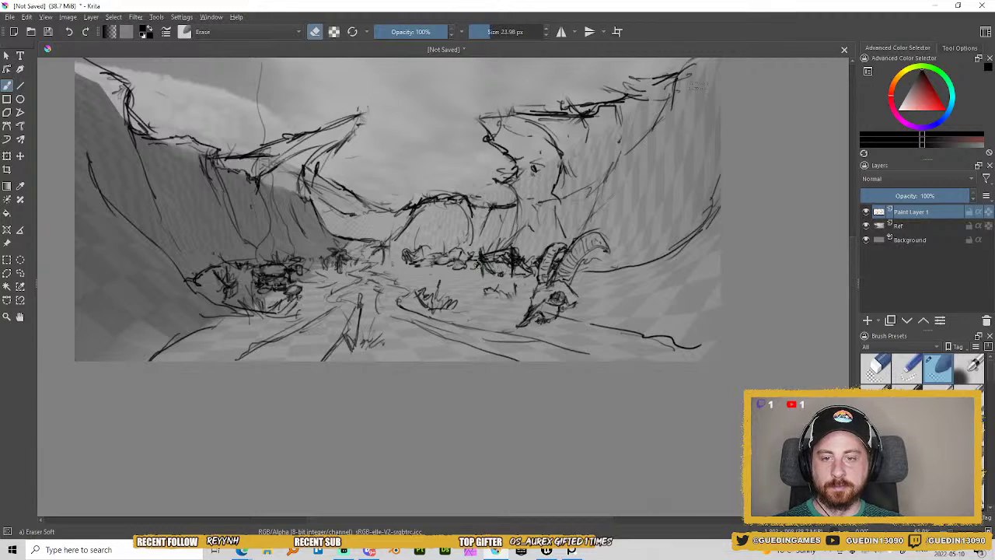
left_click_drag(479, 263, 490, 254)
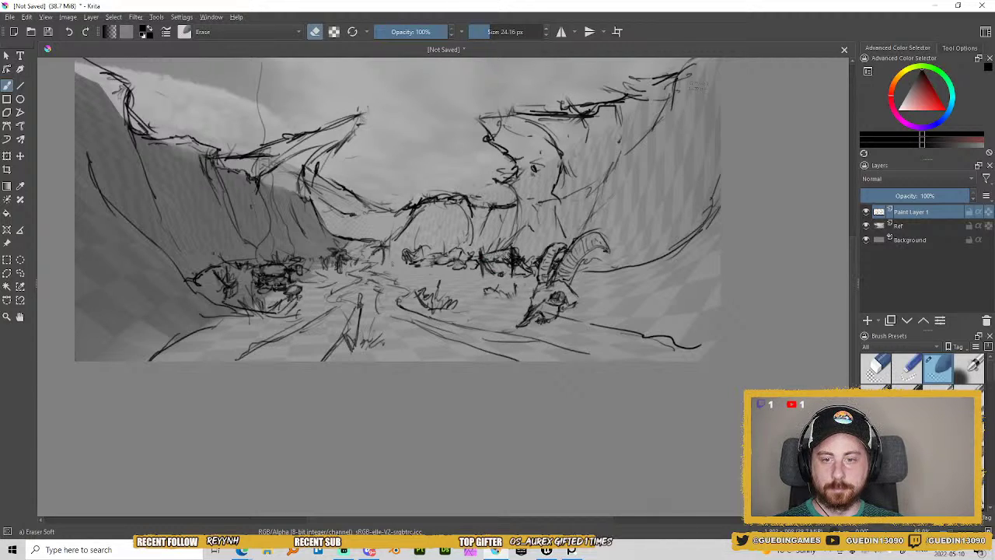
Draw flat, bench-like shapes on the ground in front of the structure beside the skull with the 10 px pencil.
right_click(506, 235)
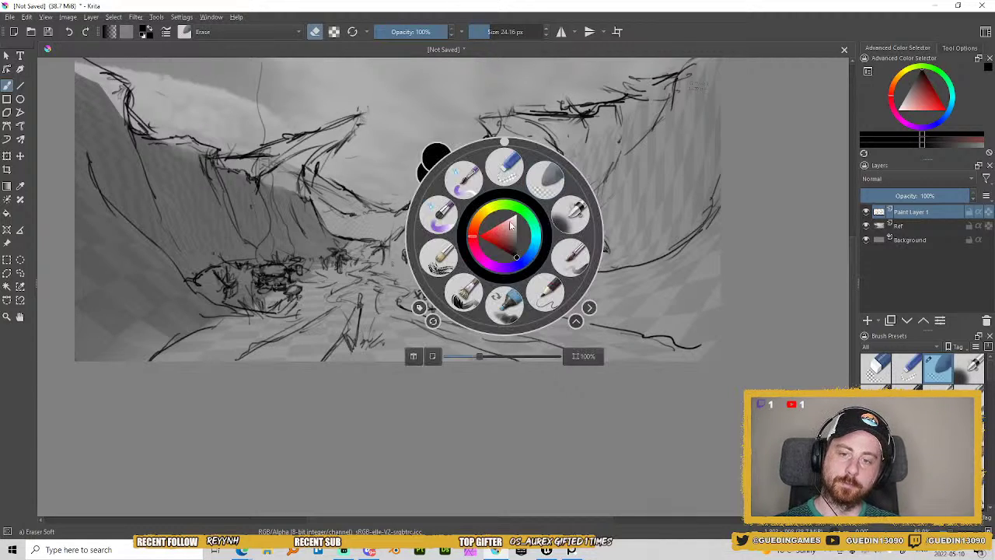
left_click(546, 290)
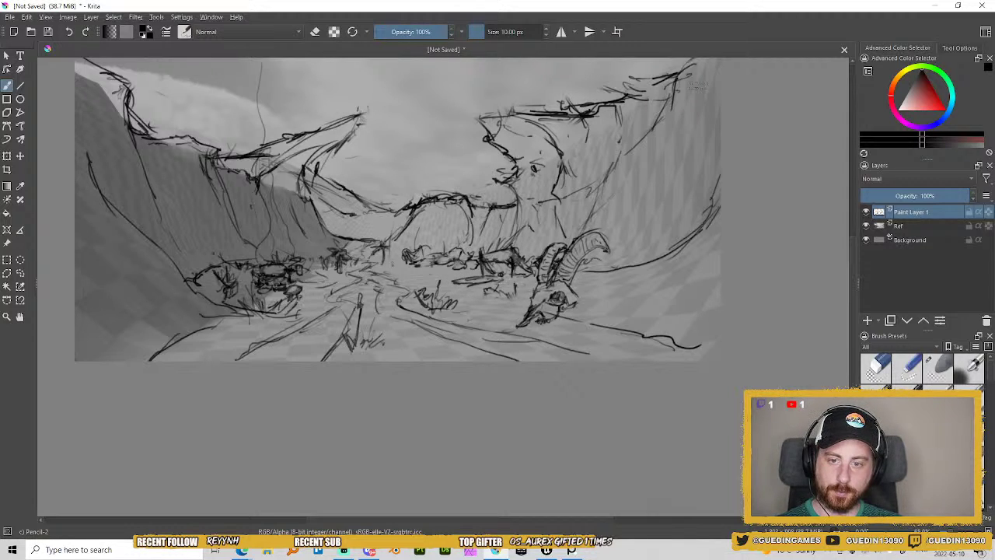
left_click_drag(483, 285, 513, 287)
left_click_drag(493, 280, 503, 281)
left_click_drag(499, 279, 513, 283)
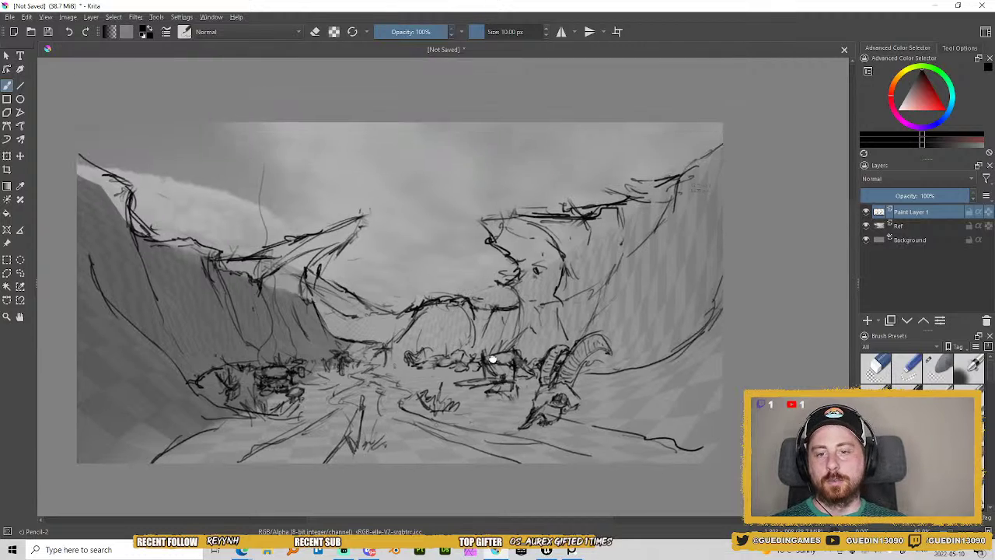
Add a new paint layer above the sketch and draw a red arrow pointing at the smoking structure by the left cliff.
scroll(397, 249, "up", 3)
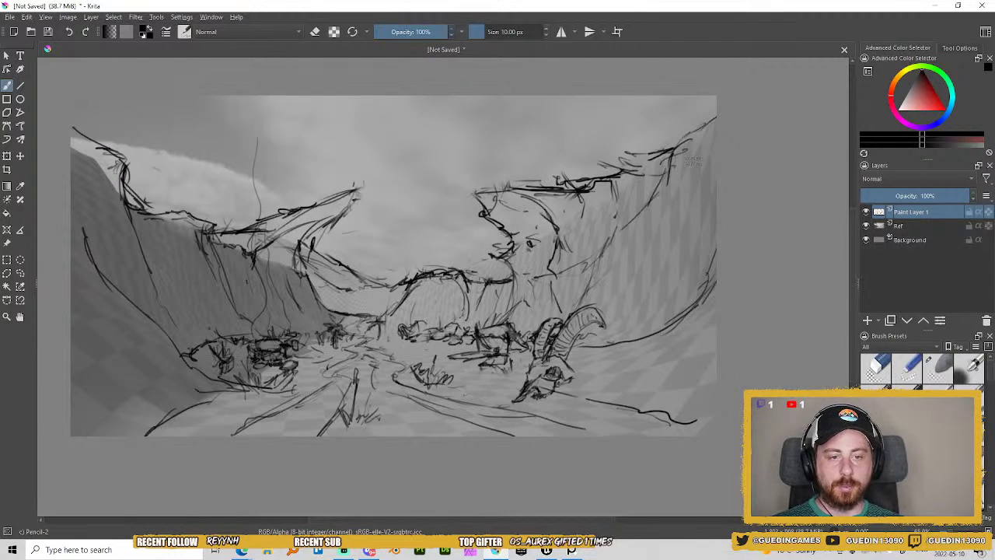
left_click(868, 321)
mouse_move(433, 265)
left_mouse_down()
mouse_move(433, 200)
mouse_move(428, 233)
left_mouse_up()
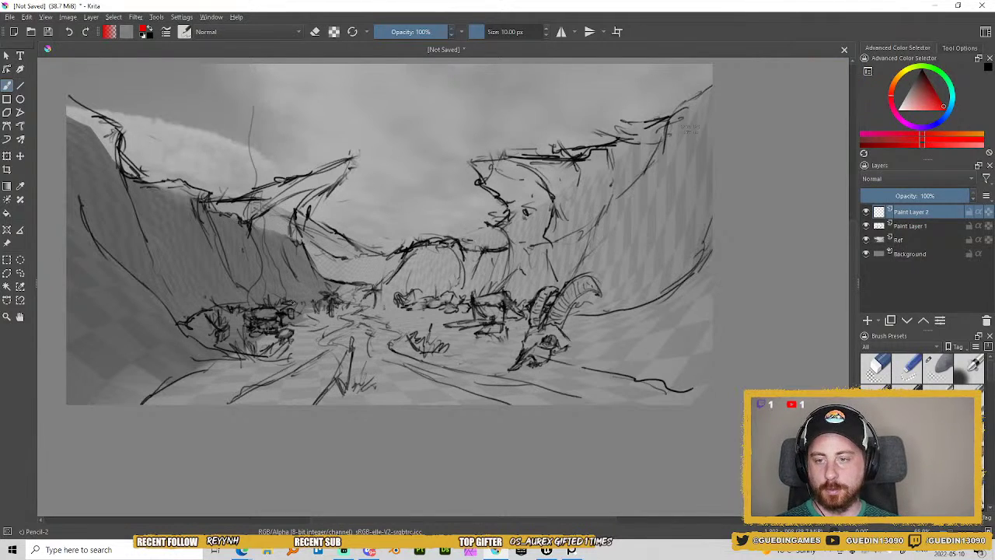
left_click_drag(303, 252, 269, 302)
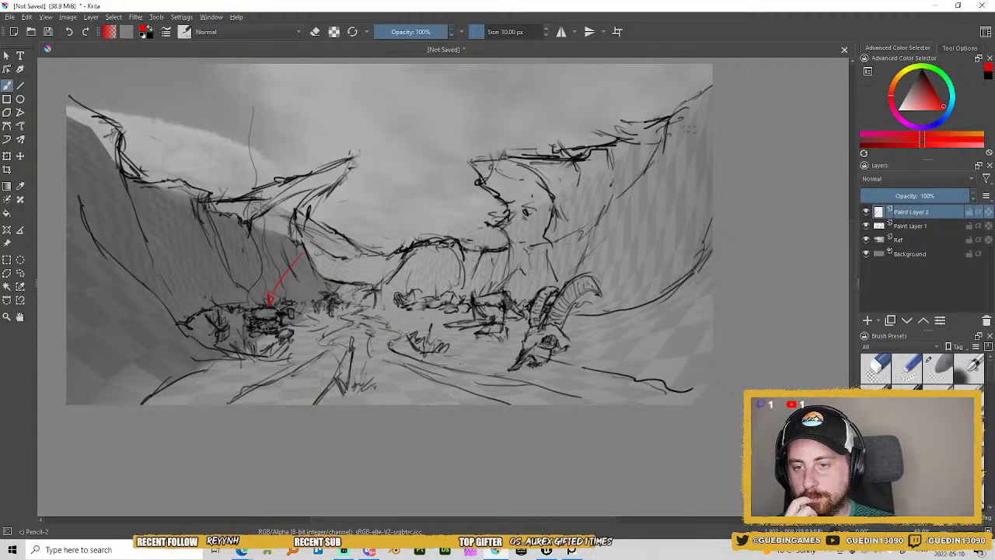
Write the red label "Cooking Meat" beside the arrow pointing at the smoking structure by the left cliff.
mouse_move(324, 237)
left_mouse_down()
mouse_move(318, 248)
mouse_move(328, 246)
left_mouse_up()
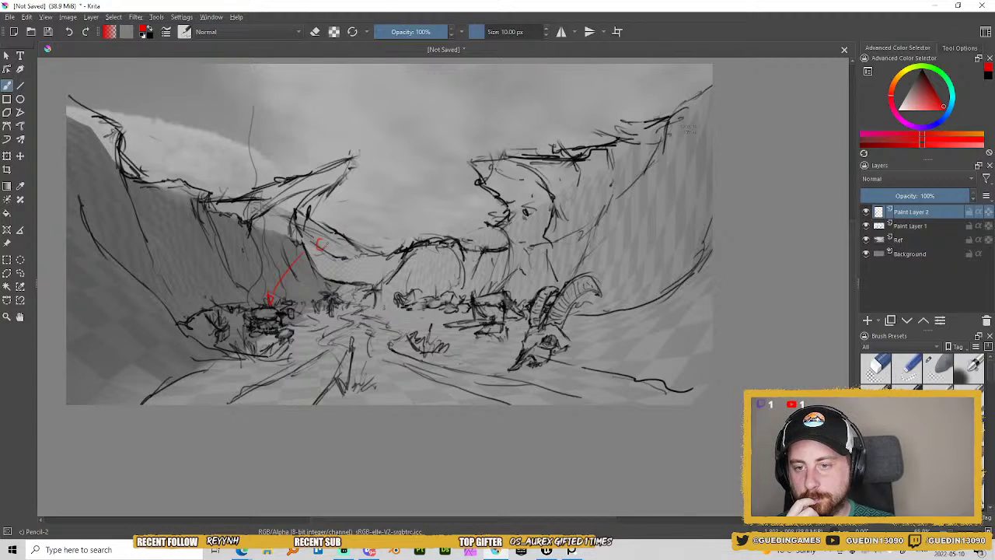
left_click_drag(336, 239, 335, 244)
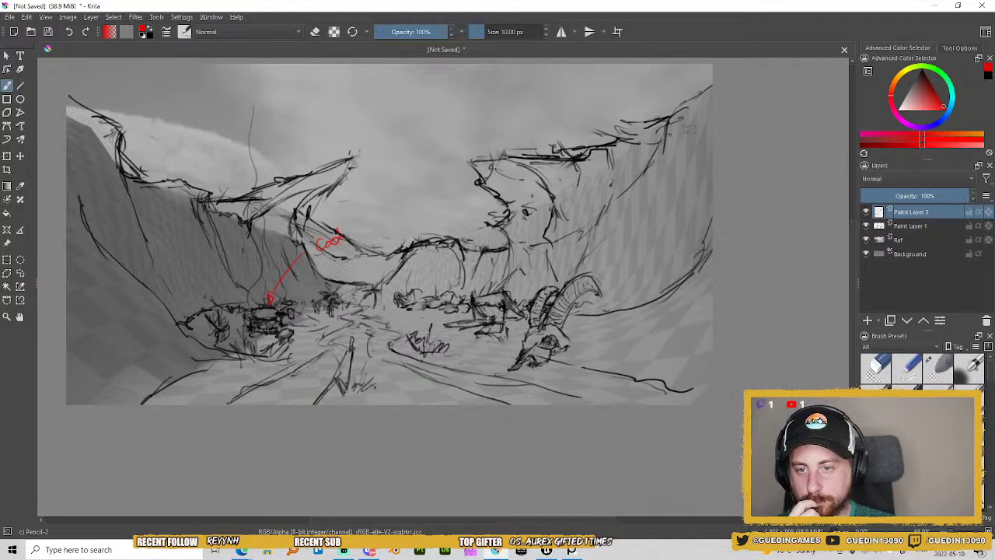
left_click_drag(349, 230, 355, 237)
left_click_drag(358, 230, 365, 239)
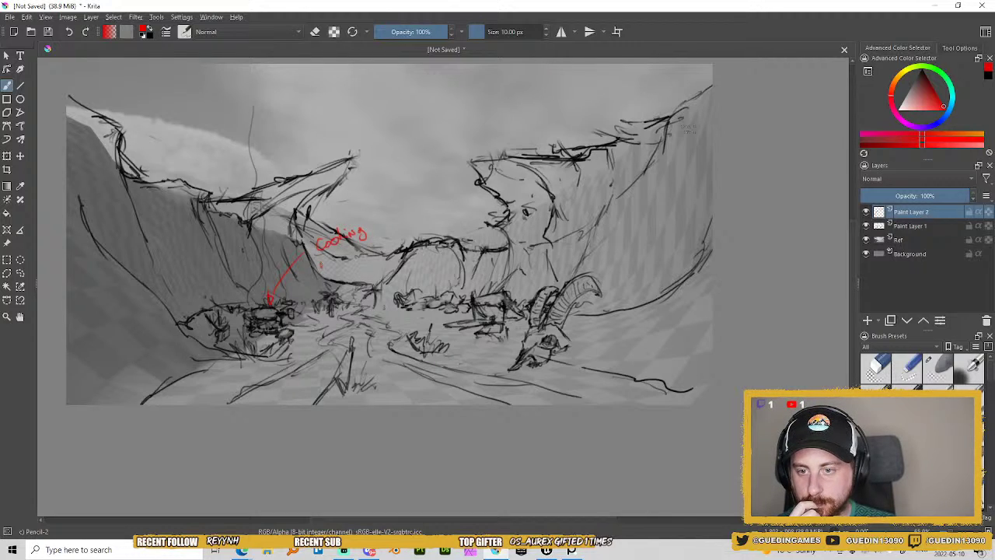
mouse_move(320, 256)
left_mouse_down()
mouse_move(321, 269)
mouse_move(335, 269)
left_mouse_up()
left_click_drag(339, 252, 342, 268)
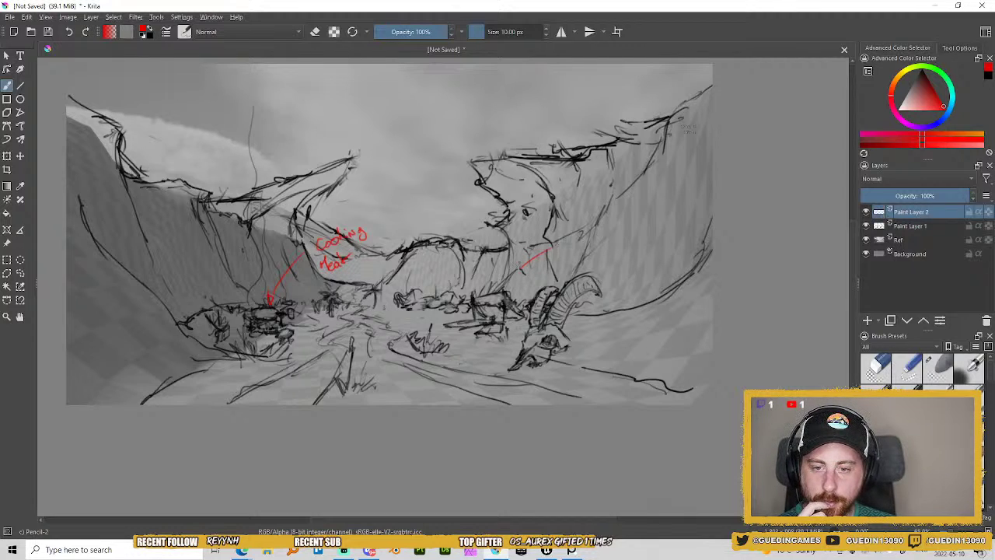
Draw a red arrow toward the structure beside the horned skull and label it "Nap Zone".
left_click_drag(549, 249, 514, 271)
left_click_drag(515, 261, 521, 272)
left_click_drag(558, 231, 570, 246)
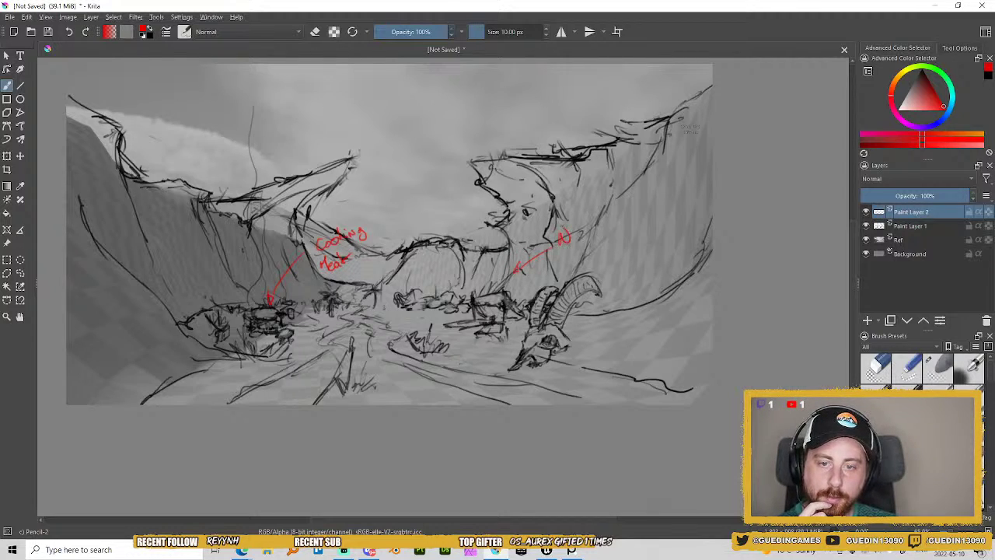
left_click_drag(574, 233, 587, 245)
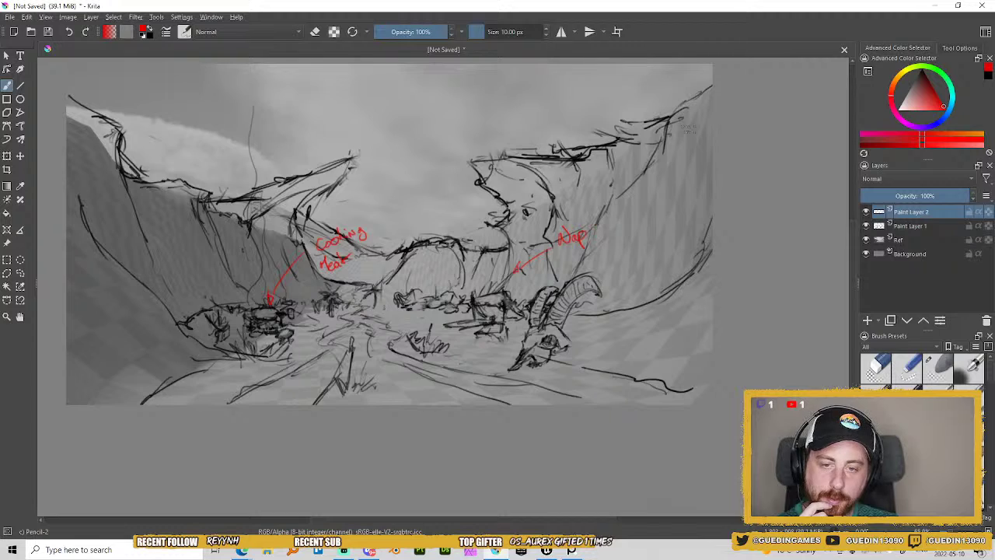
left_click_drag(594, 226, 608, 233)
left_click_drag(610, 228, 637, 223)
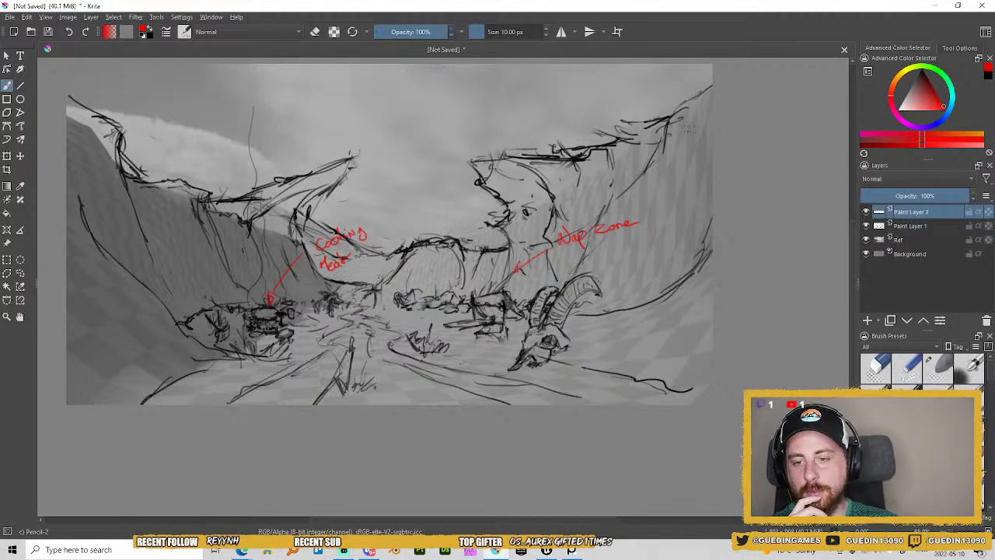
Hatch both strips of the channel in the foreground in red and label them "River Bed".
mouse_move(346, 330)
left_mouse_down()
mouse_move(324, 368)
mouse_move(279, 400)
left_mouse_up()
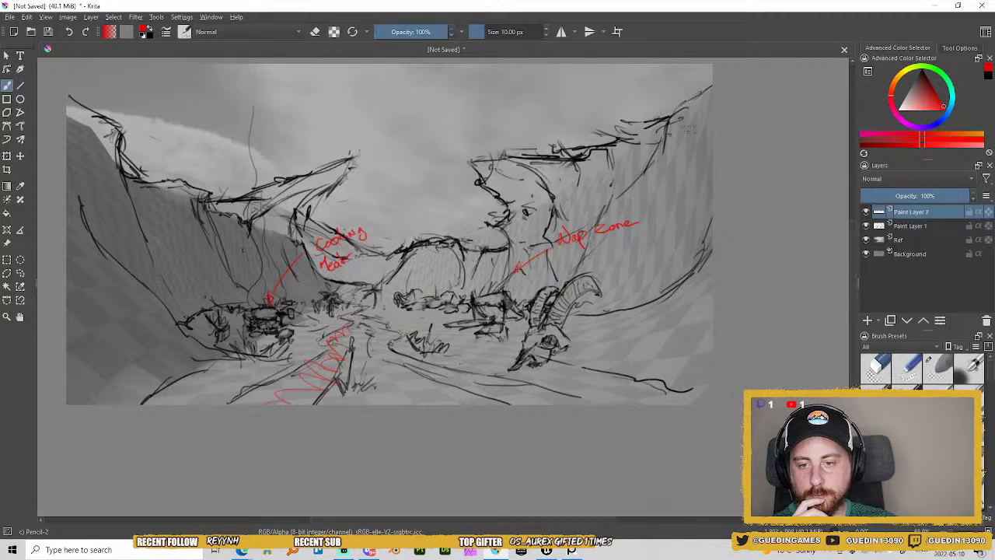
mouse_move(373, 337)
left_mouse_down()
mouse_move(396, 365)
mouse_move(530, 401)
mouse_move(554, 384)
mouse_move(575, 392)
mouse_move(595, 374)
mouse_move(611, 385)
mouse_move(614, 365)
left_mouse_up()
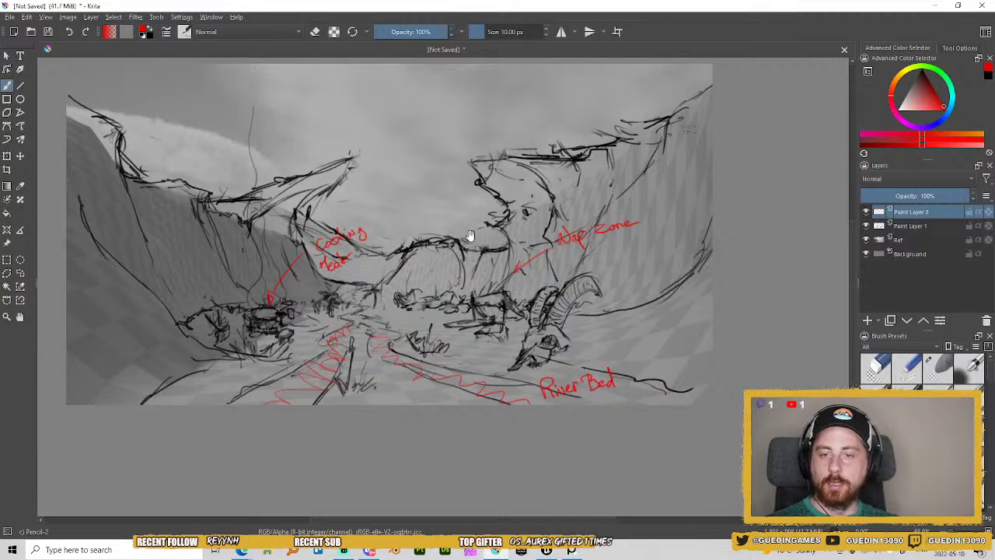
left_click_drag(469, 238, 511, 268)
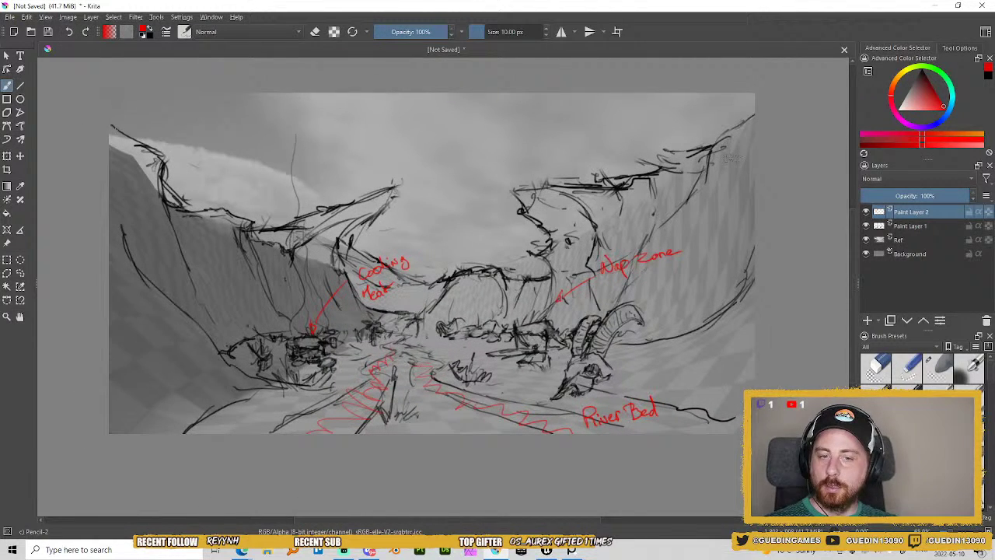
Start saving the document under a new name and browse to the Environment folder inside SilkRoad's Assets Raw folder.
left_click(10, 16)
left_click(28, 78)
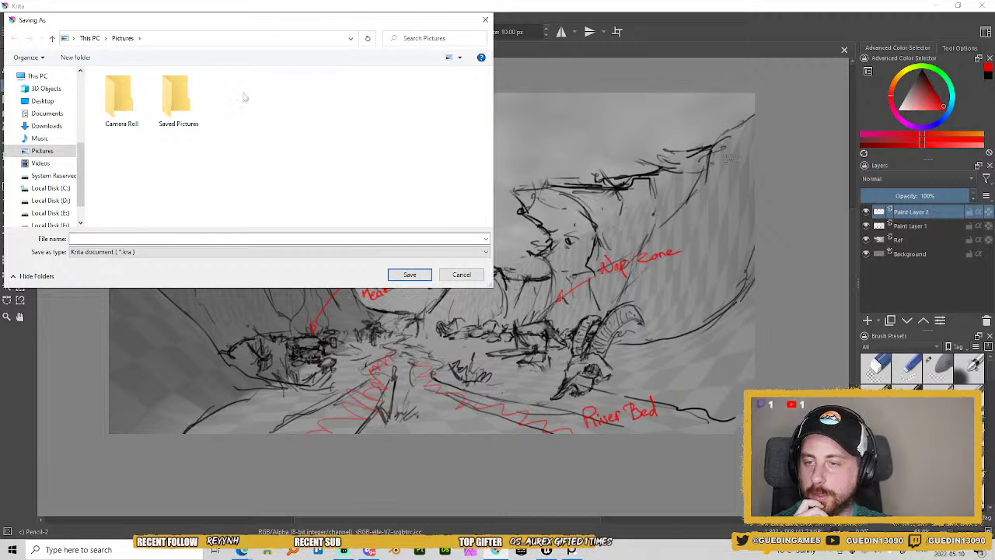
scroll(34, 131, "up", 1)
scroll(35, 130, "up", 1)
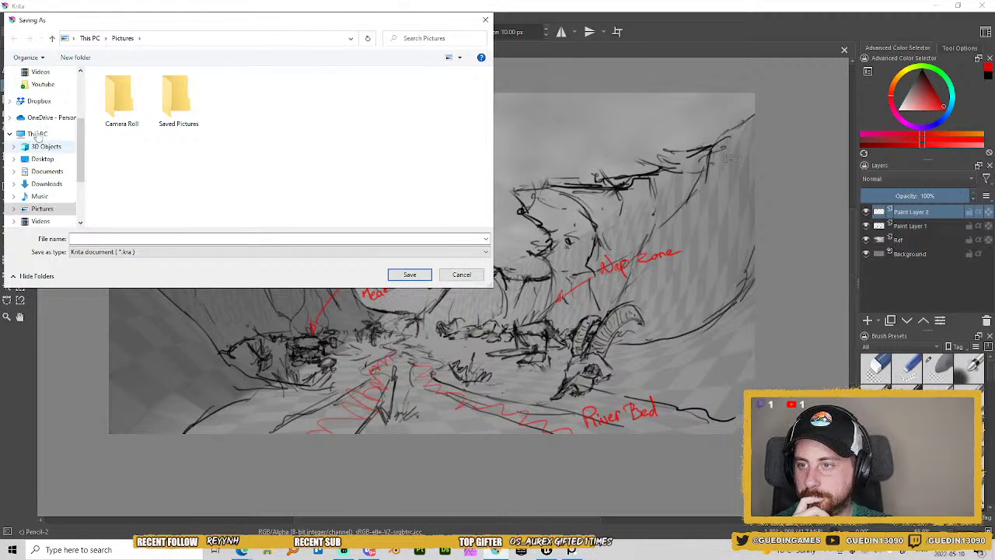
left_click(38, 101)
scroll(22, 138, "up", 3)
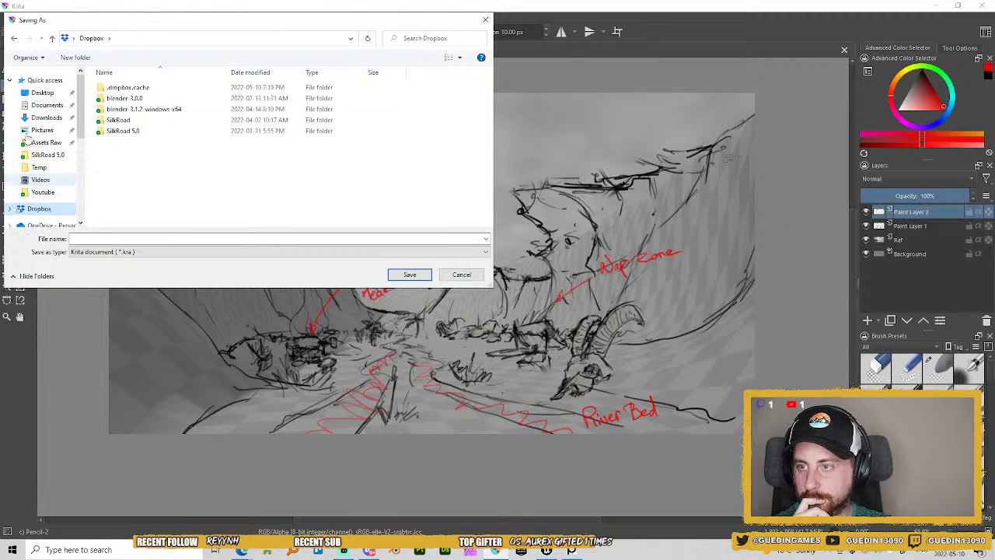
left_click(45, 143)
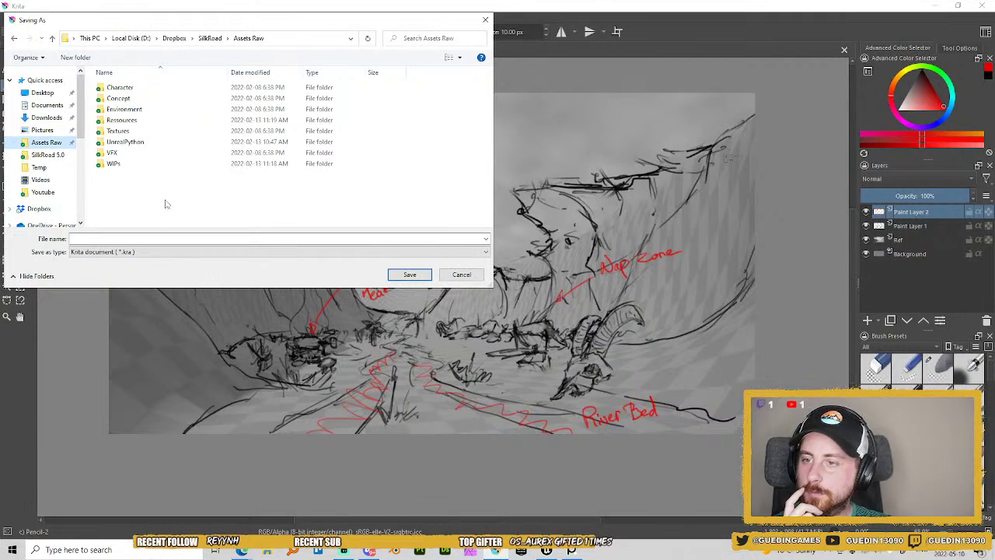
double_click(124, 109)
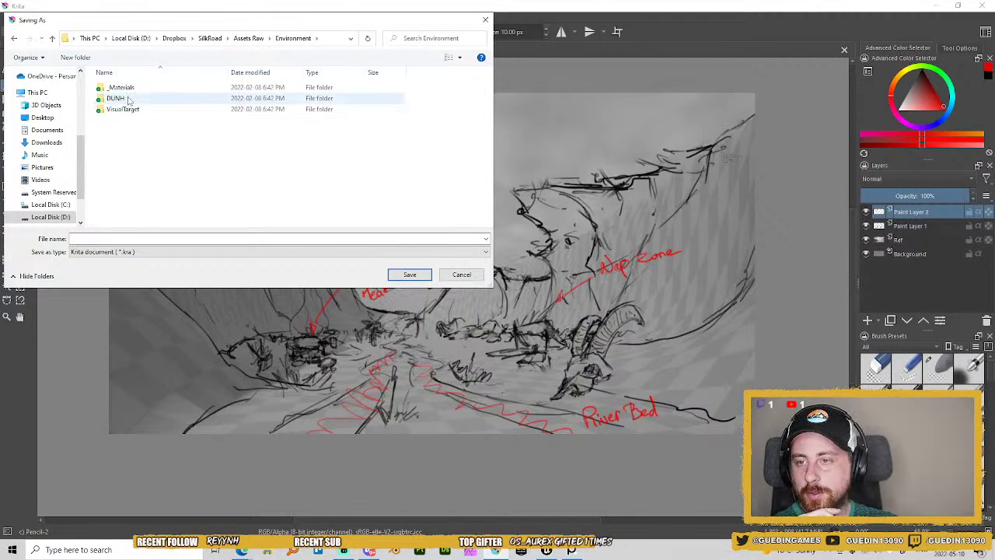
double_click(129, 101)
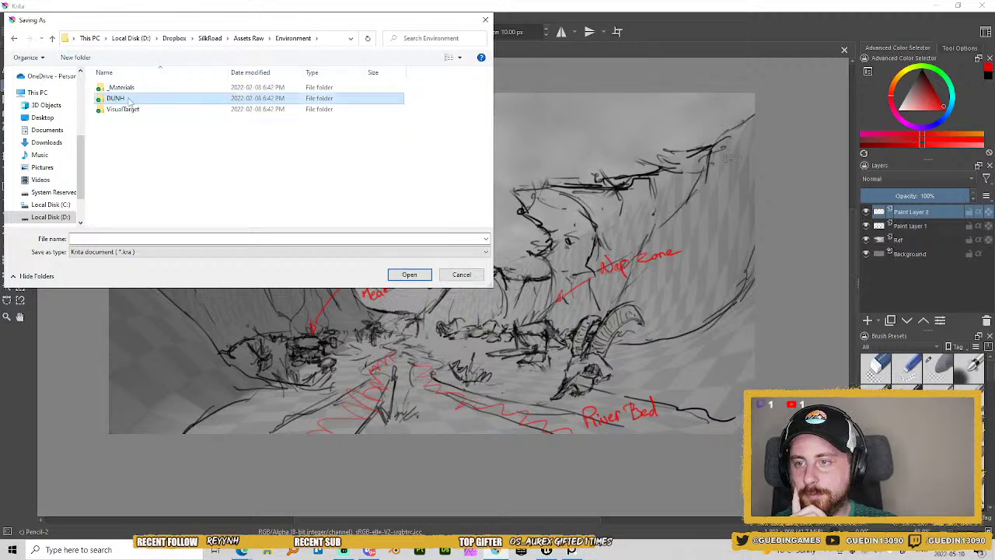
key("BackSpace")
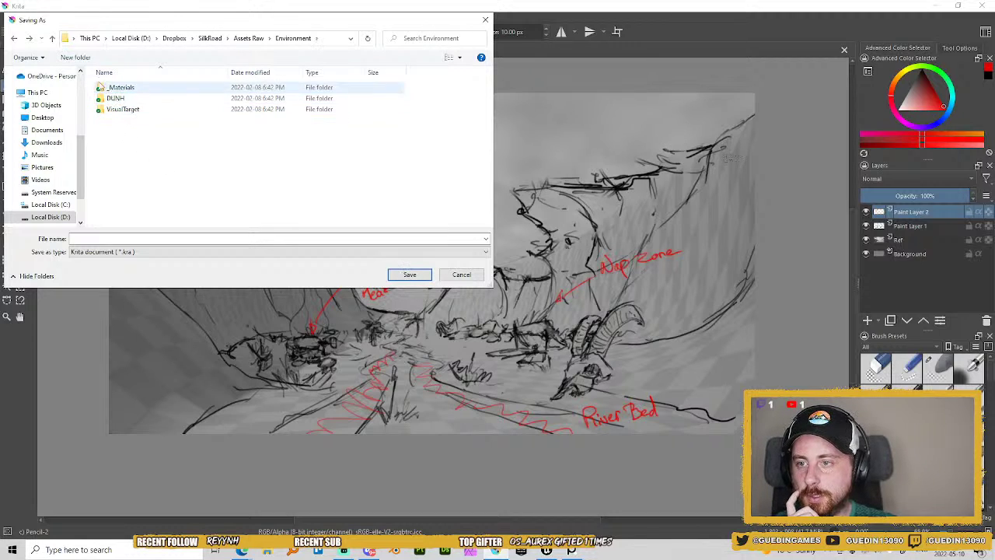
Create a folder named DSRT inside the Environment folder and open it.
left_click(76, 57)
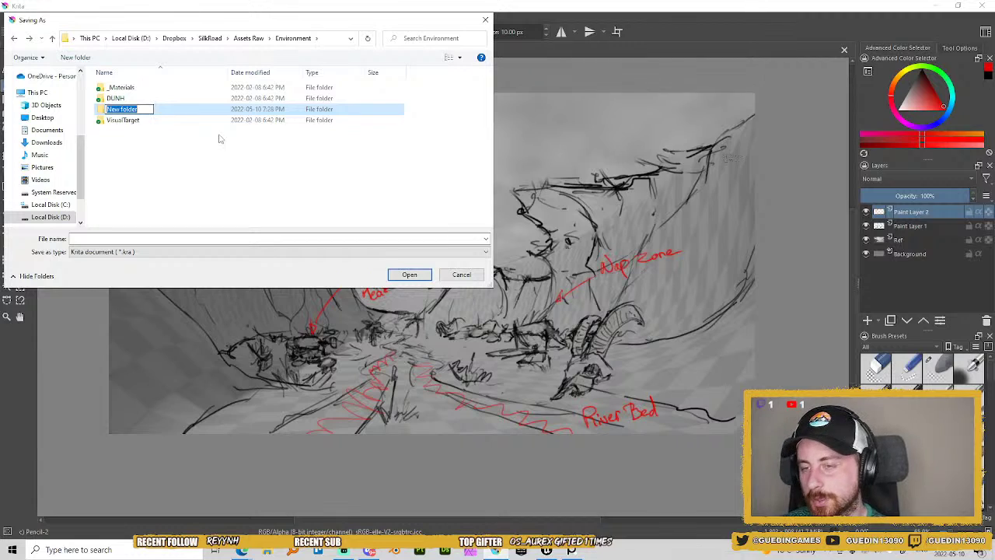
type("DSRT")
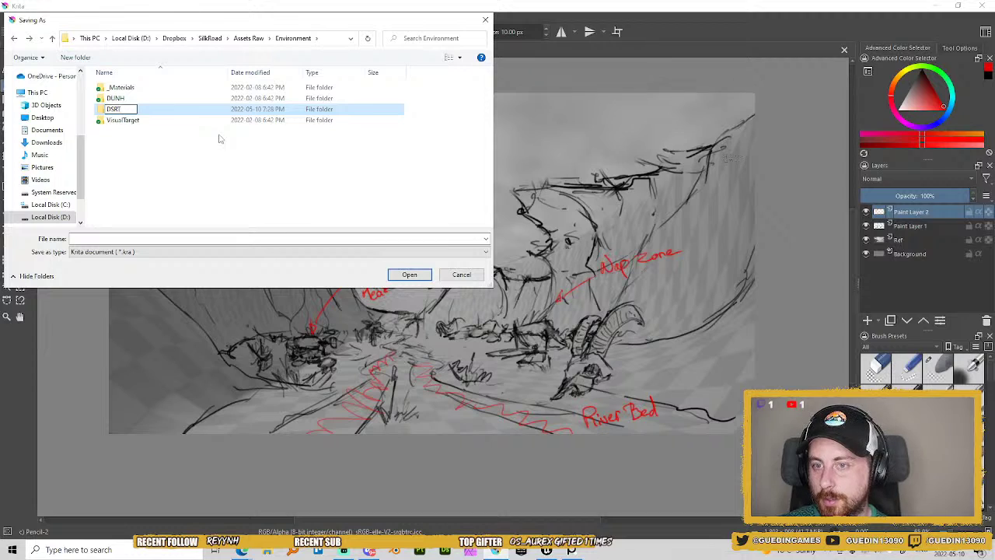
key("Return")
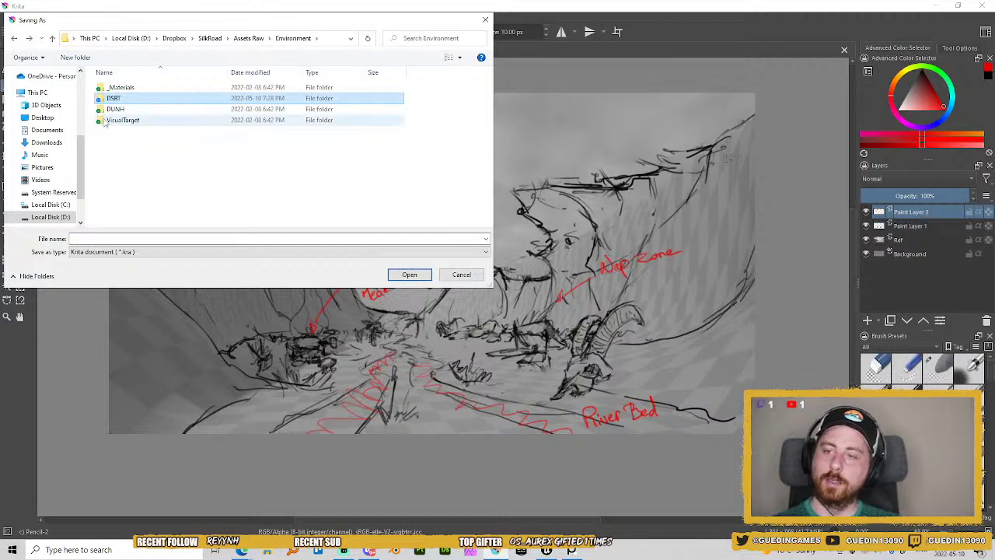
double_click(132, 103)
Create a subfolder named DSRT01 inside the DSRT folder and open it.
left_click(76, 57)
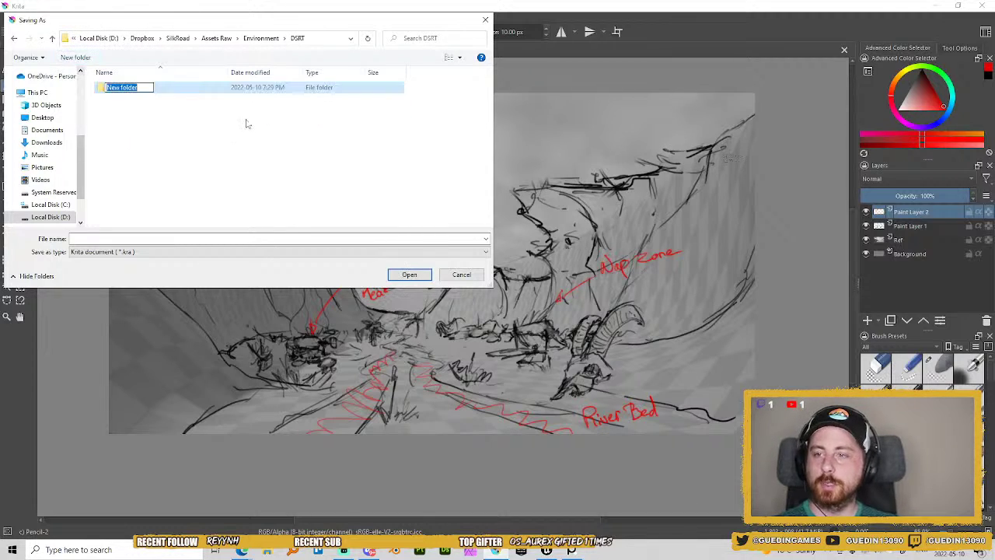
type("DSRT01")
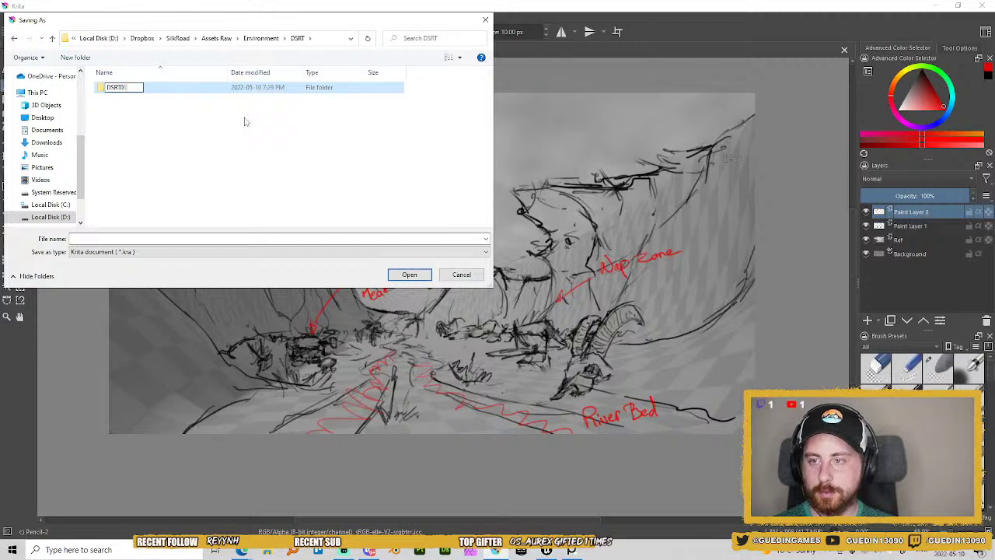
key("Return")
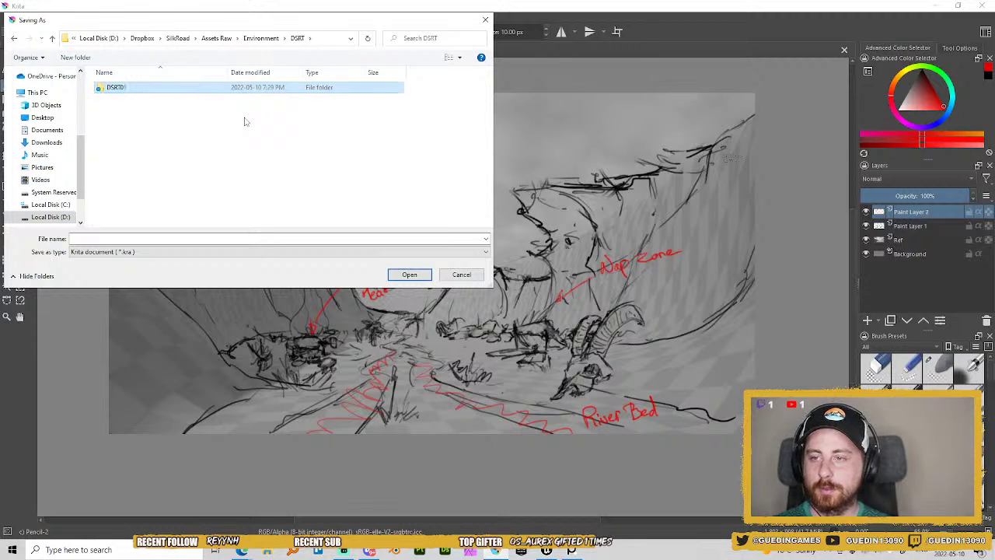
double_click(116, 89)
Create a subfolder named Concept inside DSRT01 and open it as the save location.
left_click(76, 56)
type("C")
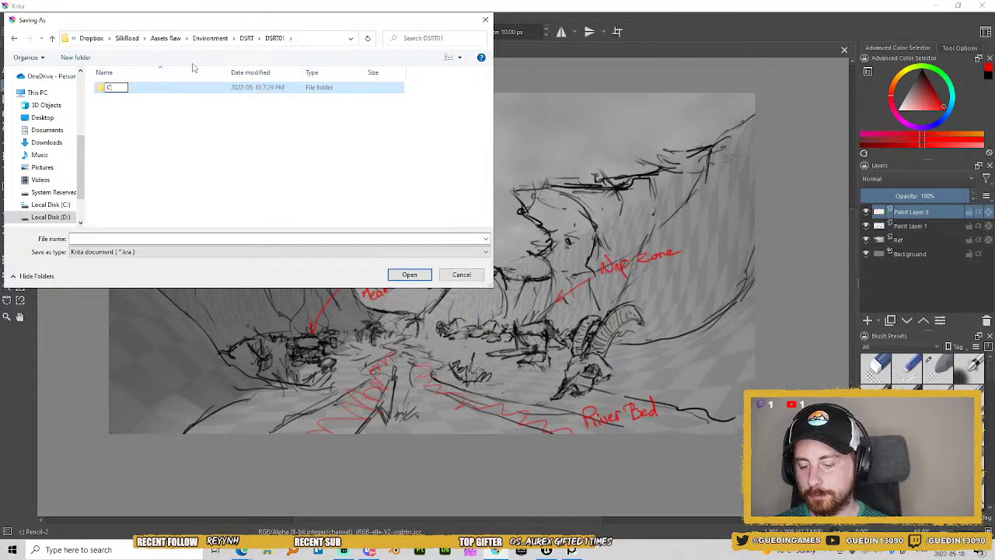
type("oncept")
key("Return")
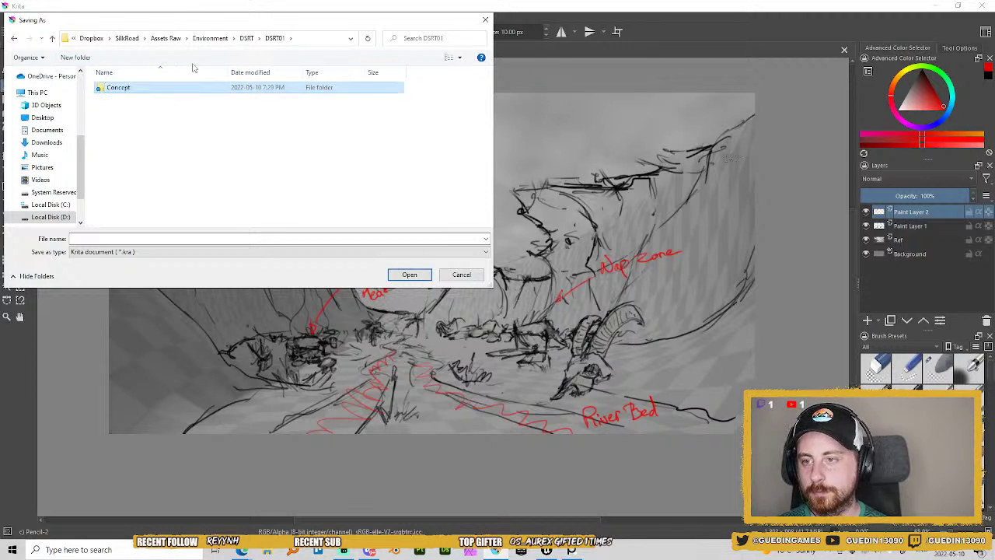
double_click(118, 88)
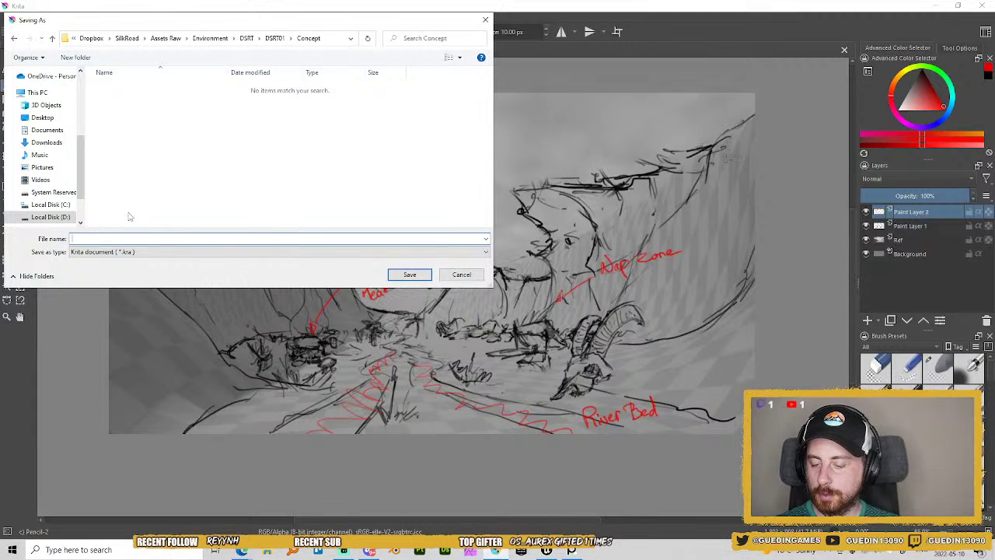
Save the sketch as the Krita document DSRT_Sketches_01 in the Concept folder.
type("DSRT_")
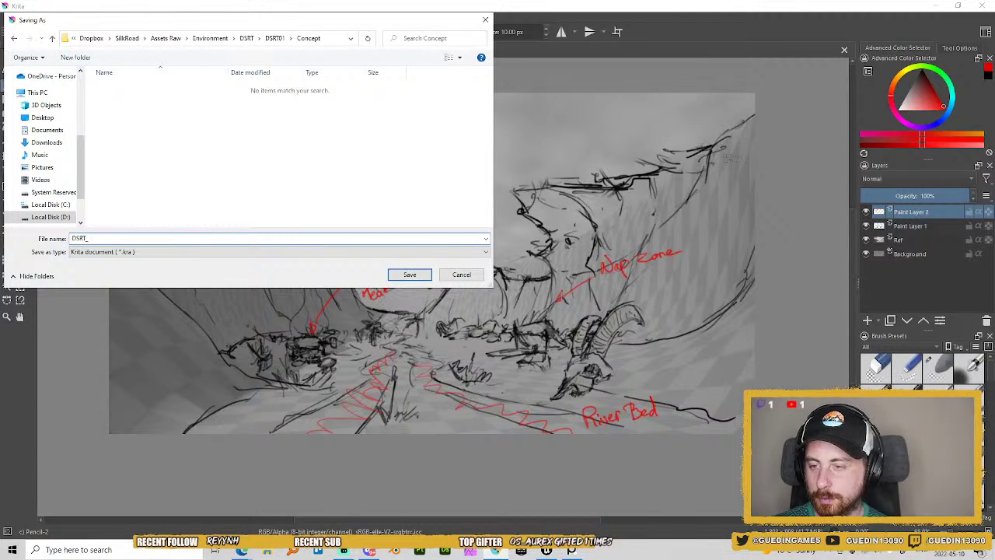
type("PaintOver_")
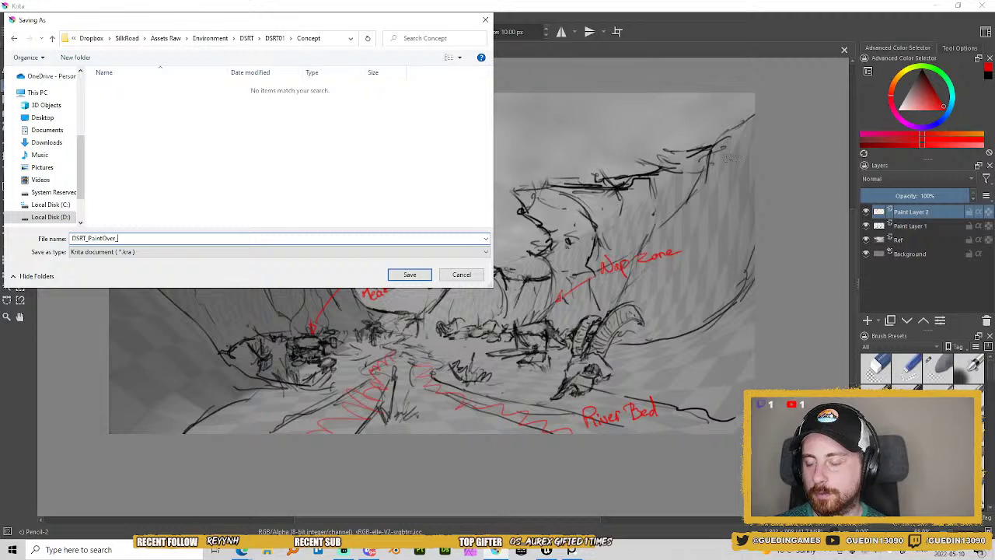
type("01")
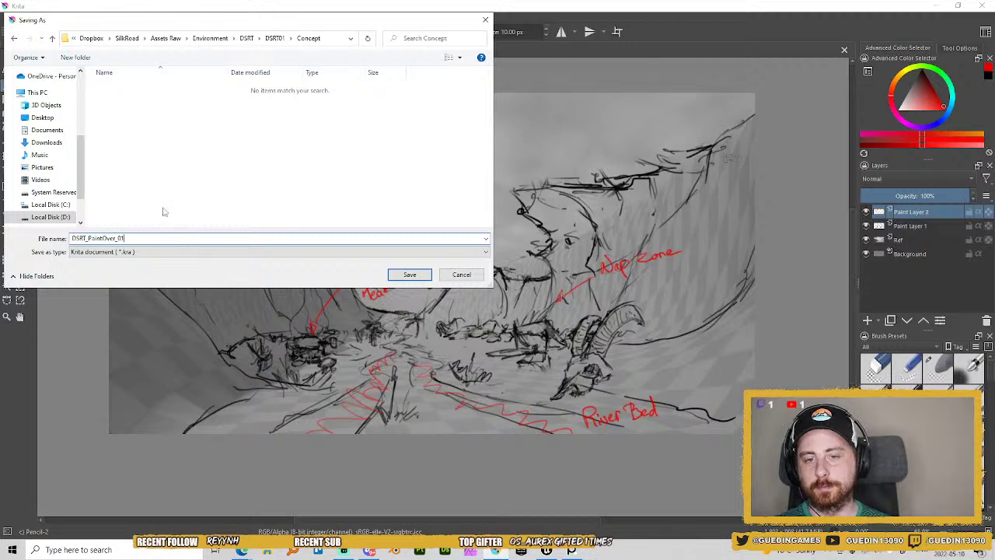
left_click_drag(88, 238, 117, 239)
type("Sketches")
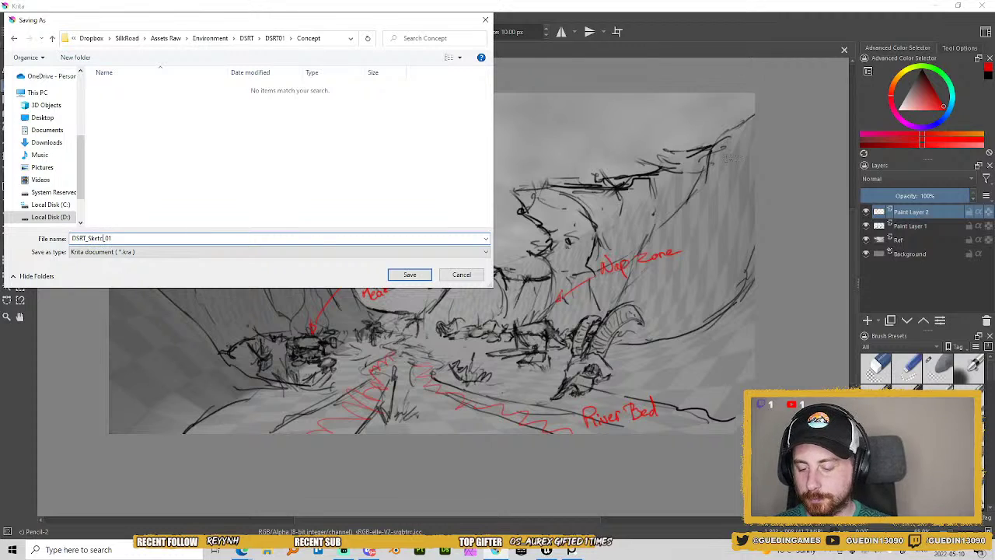
left_click(410, 275)
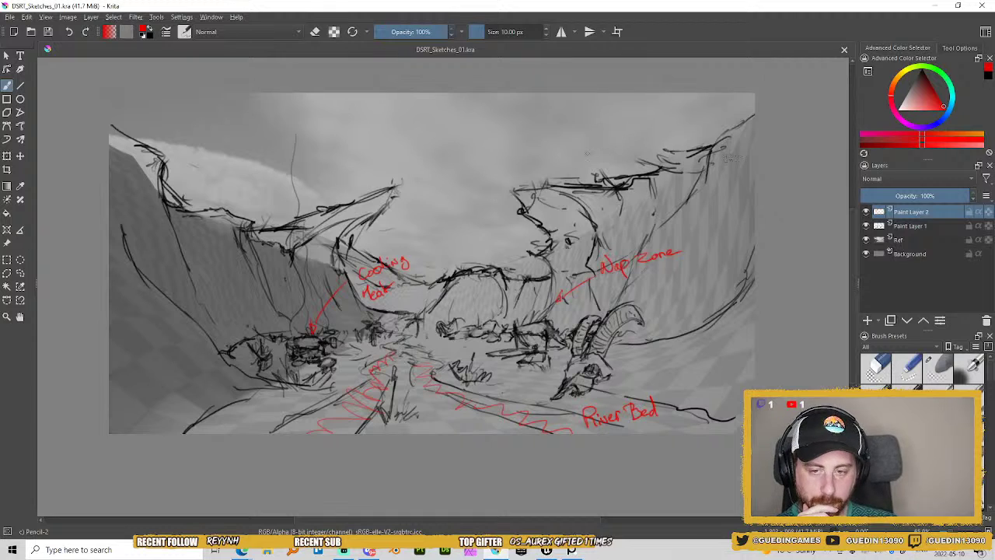
Switch to Unreal Editor and frame a full-screen viewport view across the open desert plain toward the dunes.
left_click(547, 550)
key("w")
left_click_drag(557, 343, 342, 346)
mouse_move(561, 314)
left_mouse_down()
mouse_move(413, 316)
mouse_move(577, 320)
left_mouse_up()
key("F11")
key("w")
left_click_drag(957, 355, 850, 314)
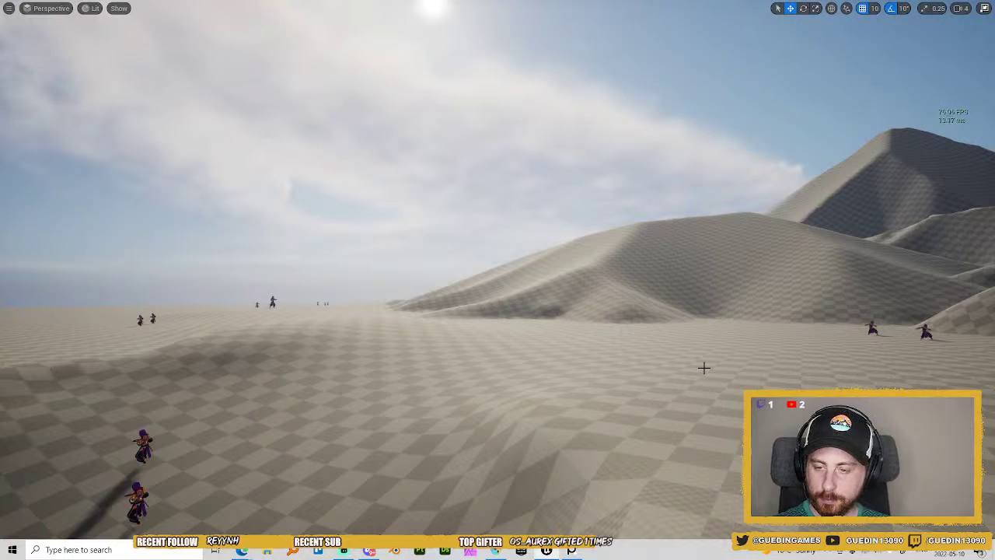
Capture a rectangular screen snip of the whole desert viewport and switch back to Krita.
key("super+shift+s")
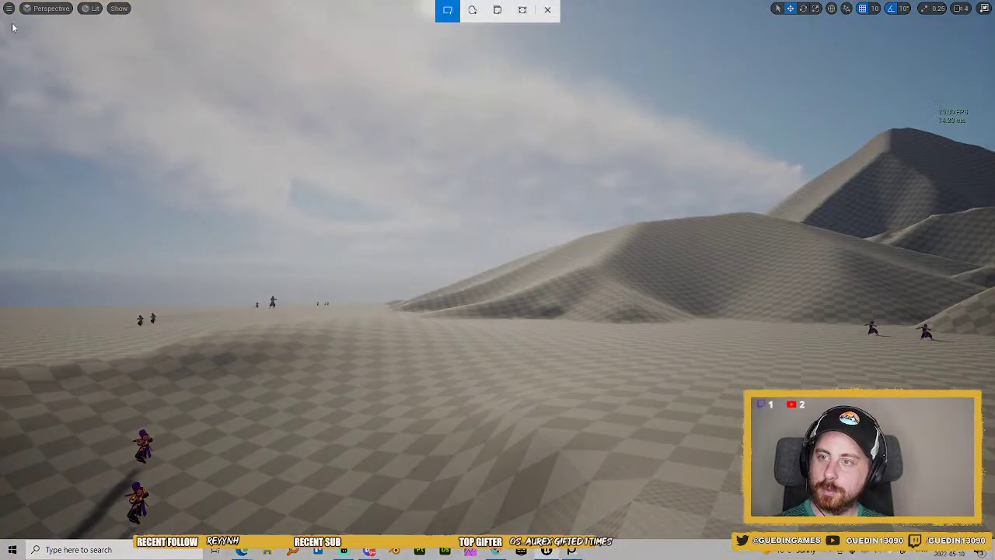
left_click_drag(5, 15, 992, 520)
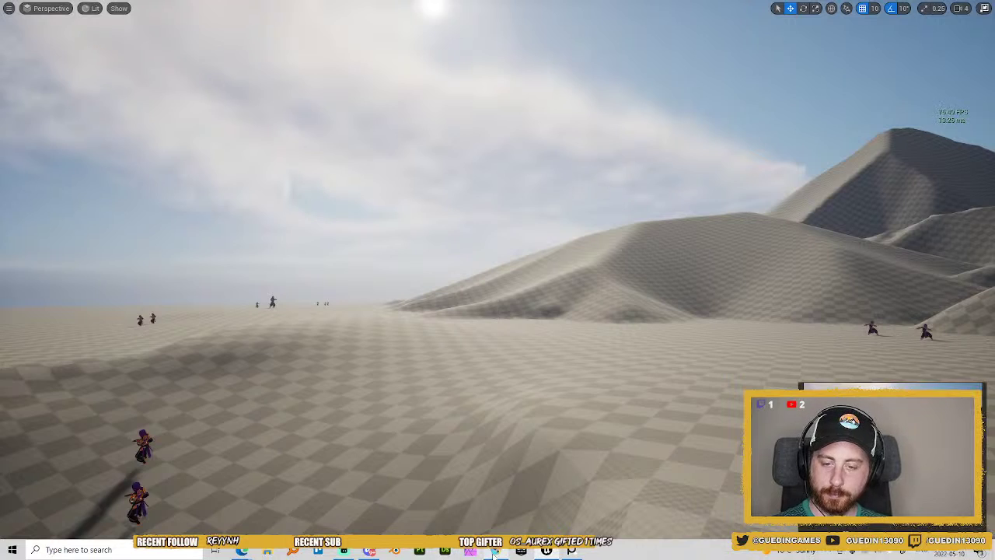
left_click(495, 550)
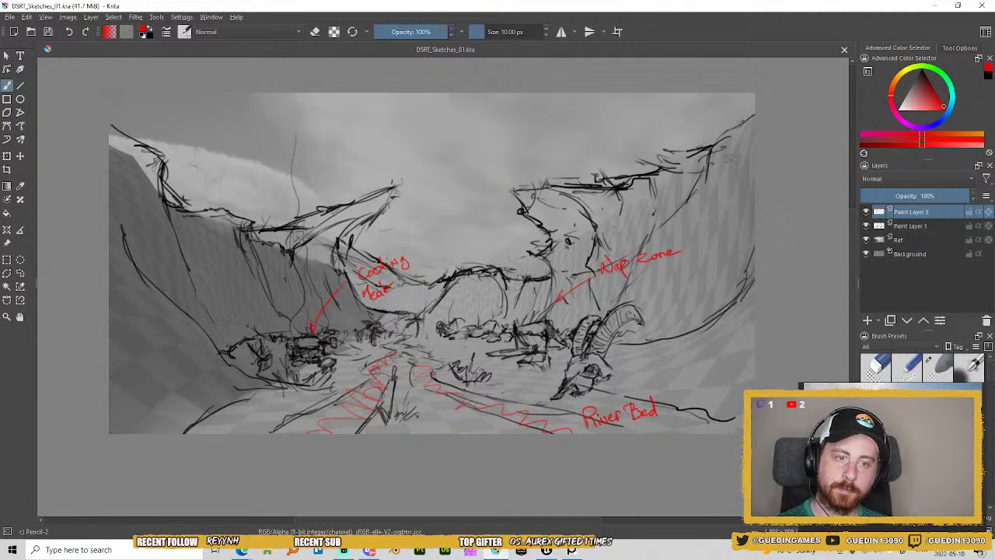
Group the Ref, Paint Layer 1 and Paint Layer 2 layers, name the group 01 and collapse it.
left_click(923, 239)
left_click(934, 215, "shift")
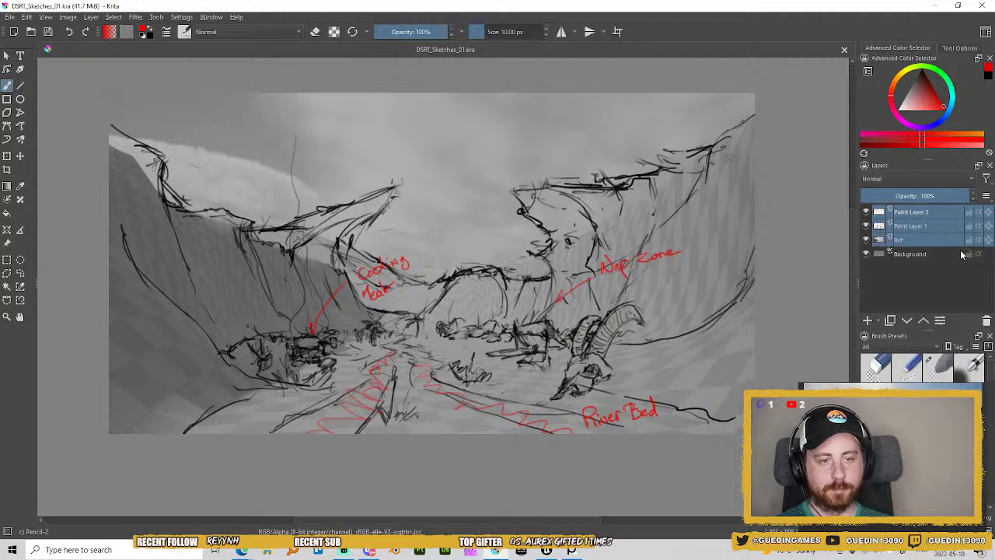
key("ctrl+g")
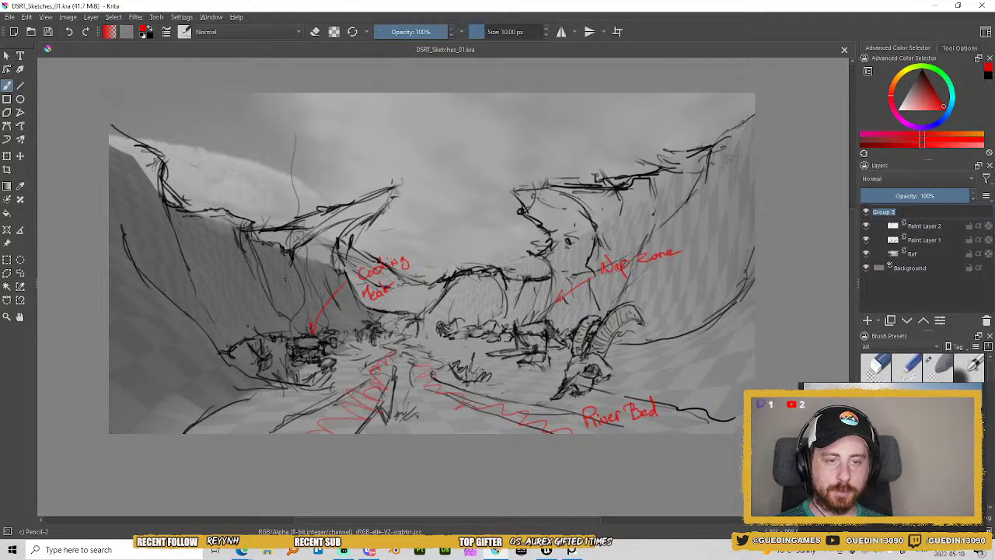
type("01")
key("Return")
left_click(890, 213)
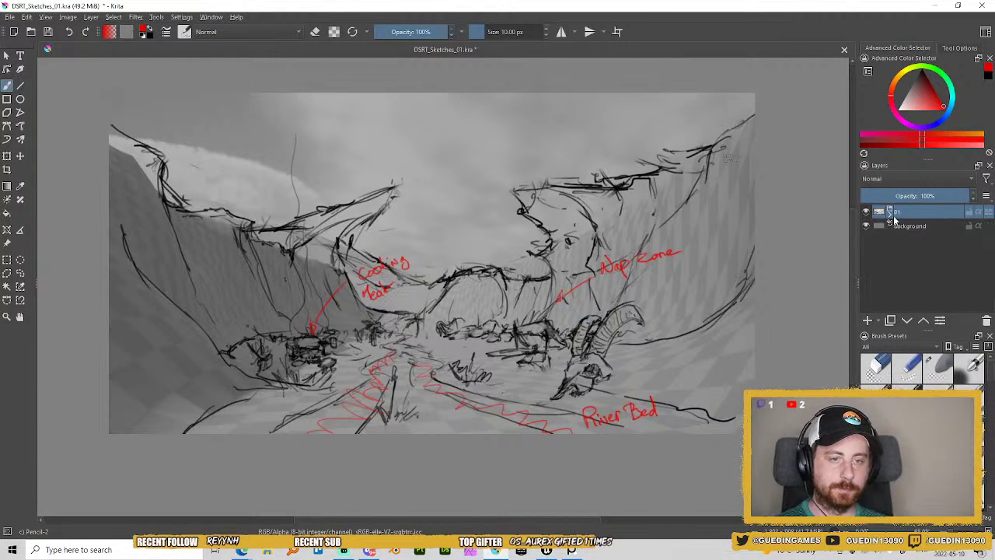
Paste the captured desert view as a new layer, interpreting its colours as web sRGB, and hide group 01.
key("ctrl+v")
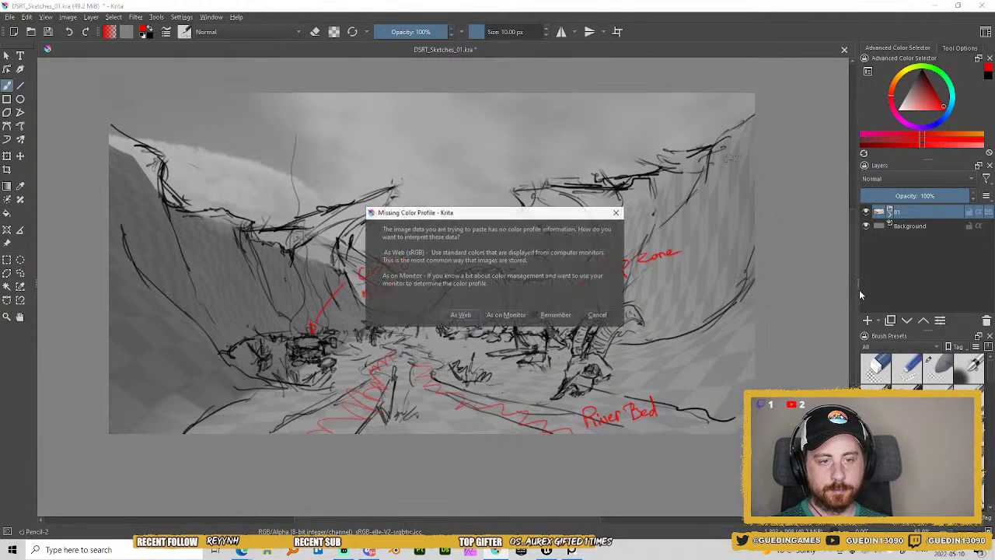
left_click(457, 314)
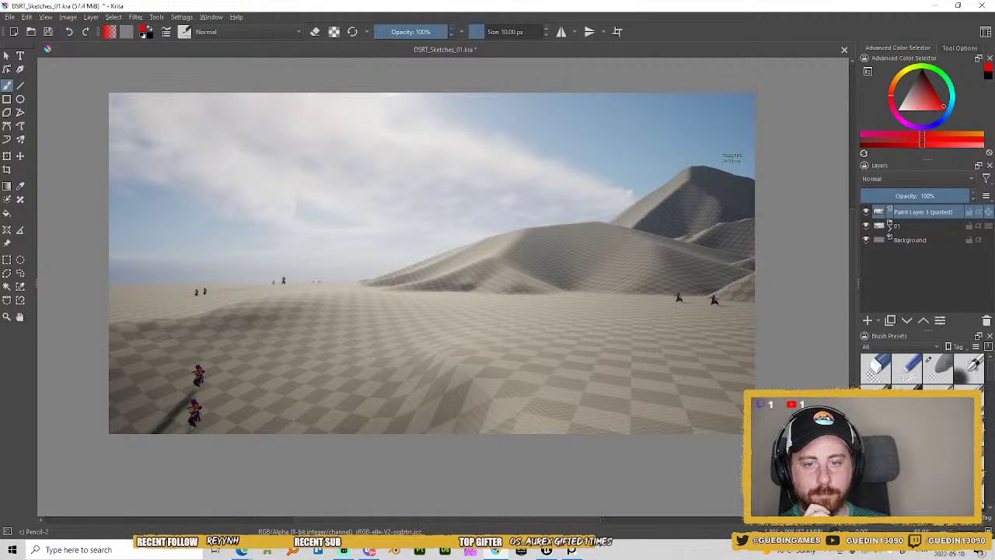
left_click_drag(728, 249, 754, 246)
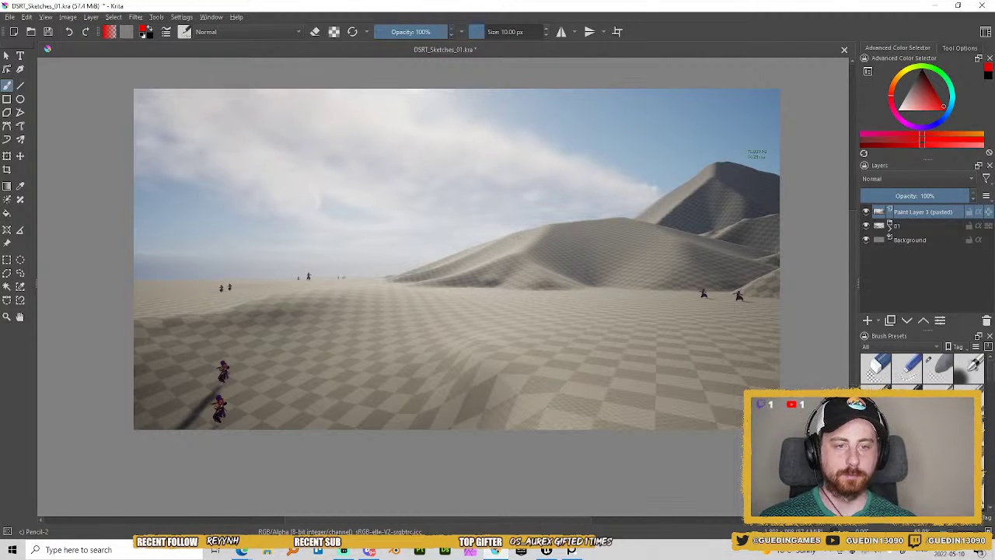
left_click(867, 226)
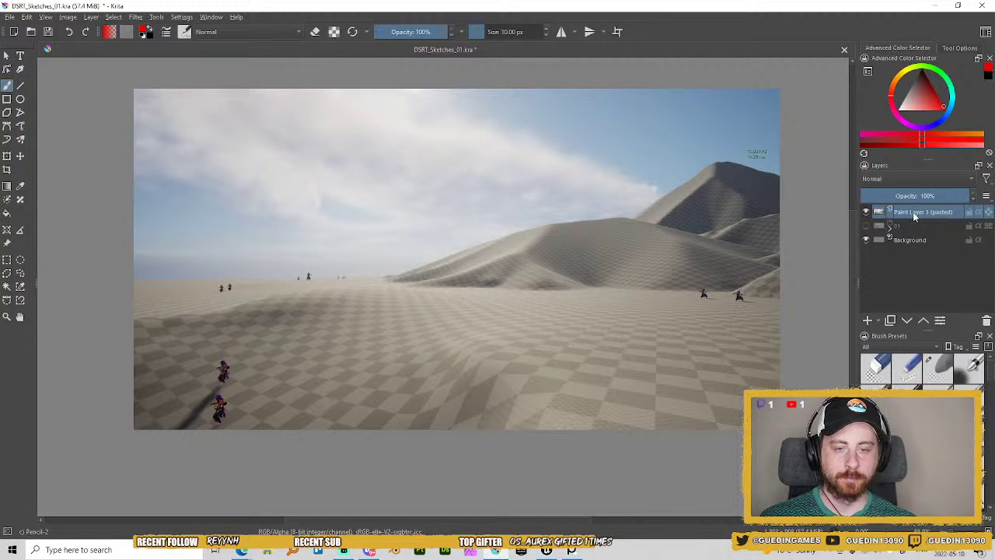
Place the pasted desert layer in its own group and rename the layer Ref.
key("ctrl+g")
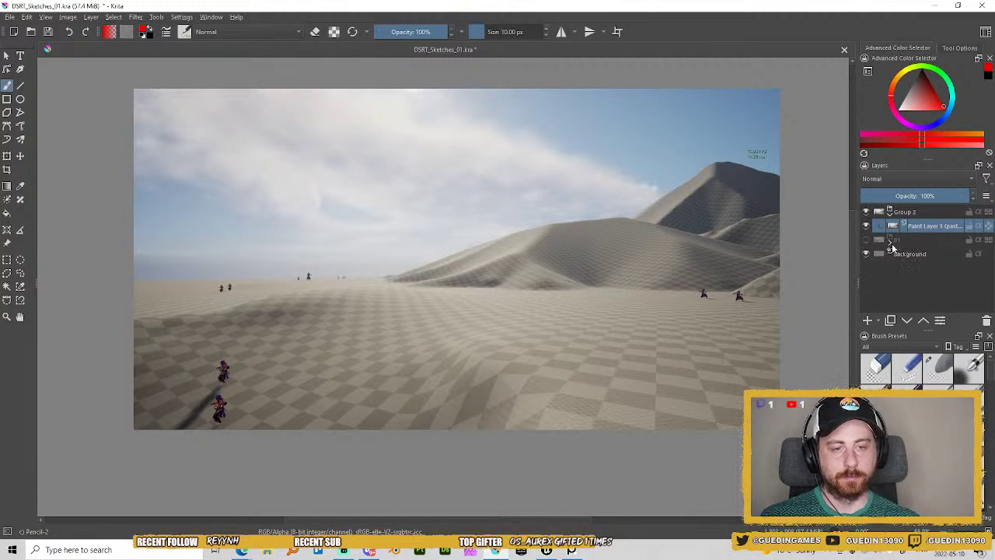
double_click(915, 226)
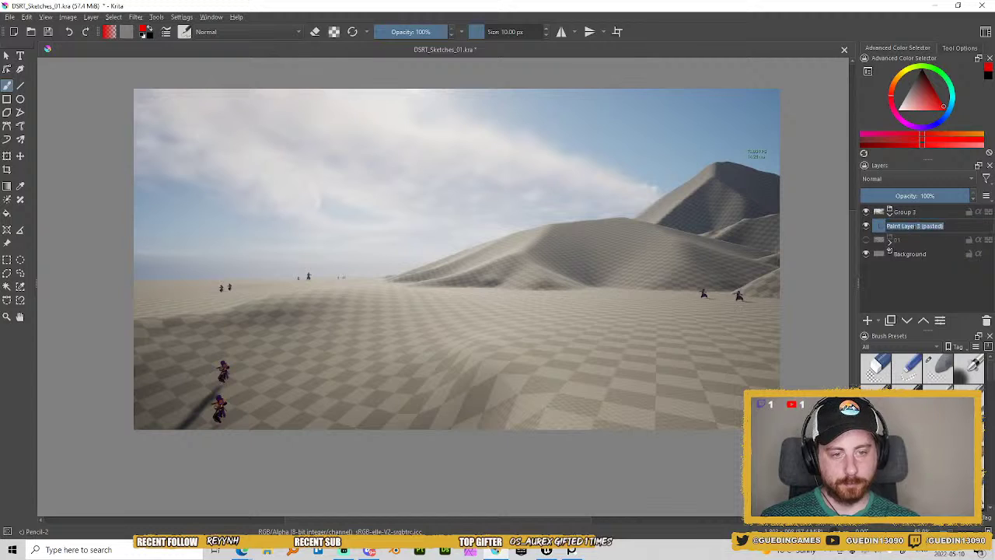
type("Ref")
key("Return")
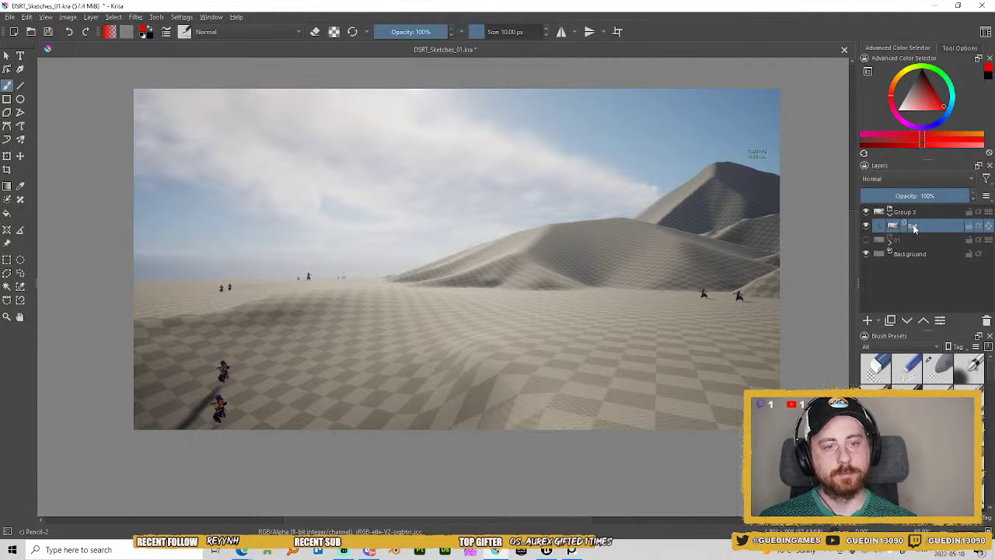
Desaturate the desert Ref layer with saturation -100 and lower its opacity to 45%.
key("ctrl+u")
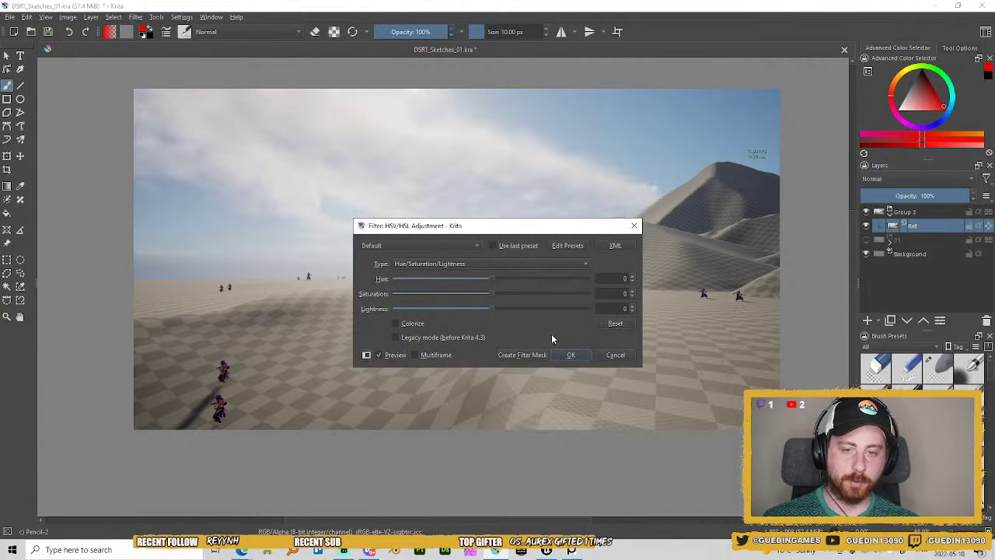
left_click_drag(455, 296, 392, 293)
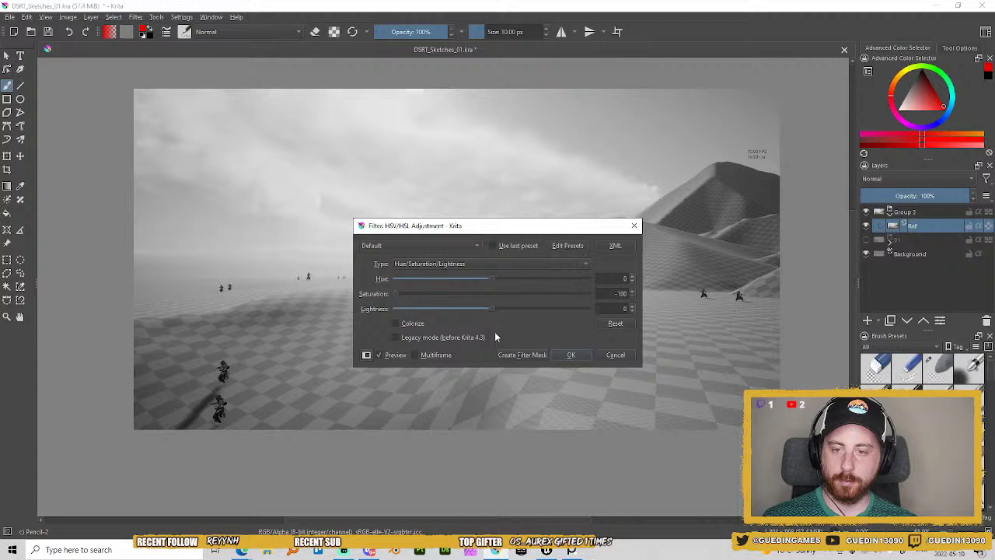
left_click(572, 357)
left_click(919, 195)
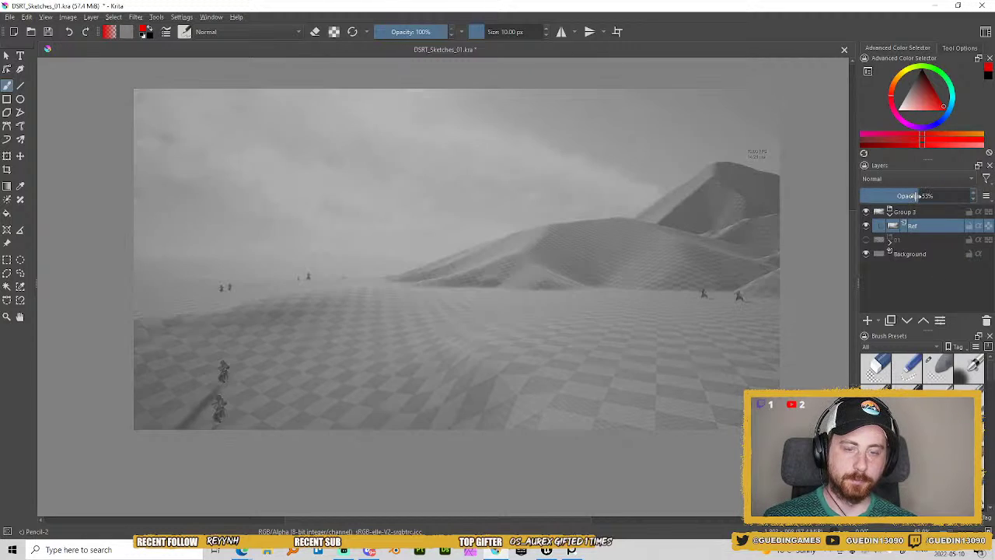
left_click_drag(918, 196, 915, 196)
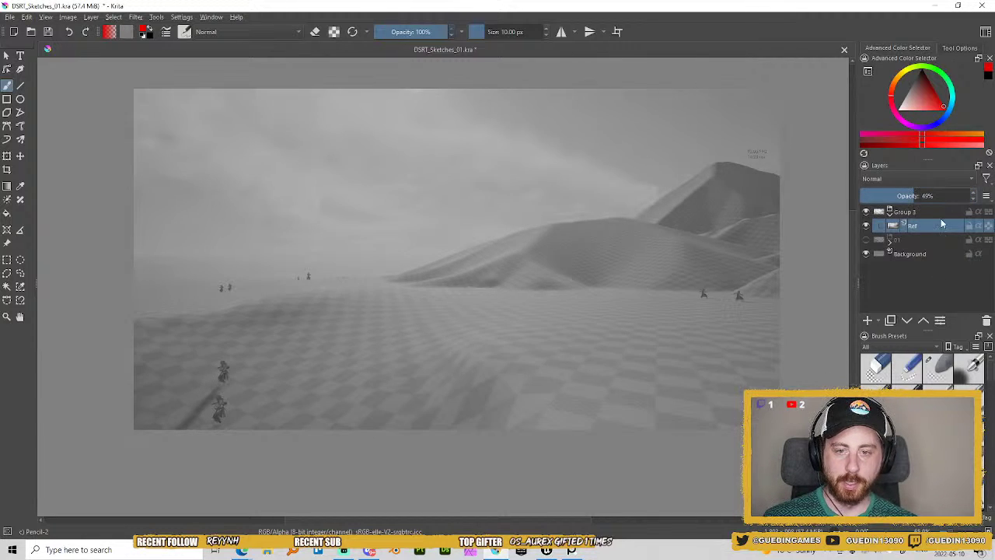
left_click_drag(918, 196, 910, 196)
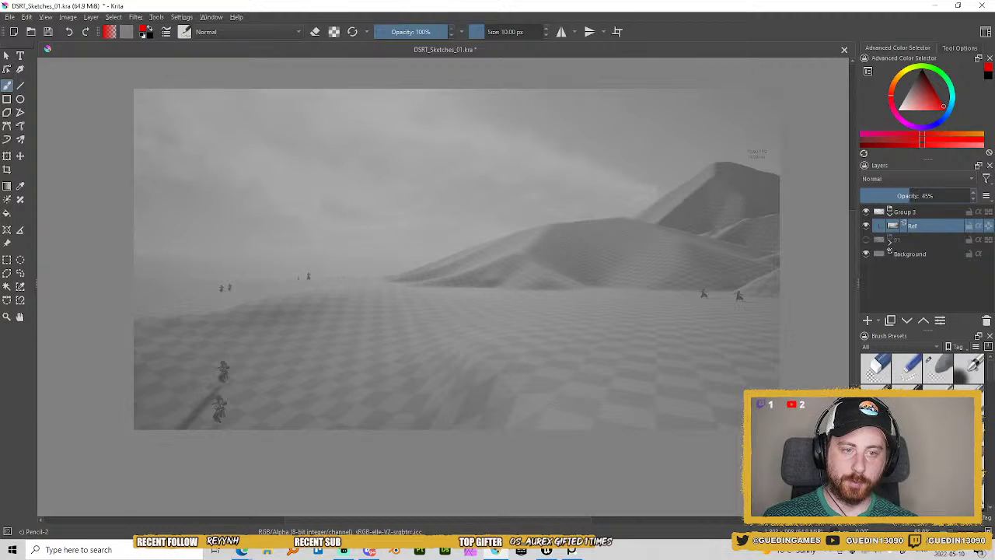
Add a paint layer above the desert Ref layer and reset the brush colour to black, undoing the red test stroke.
left_click(867, 319)
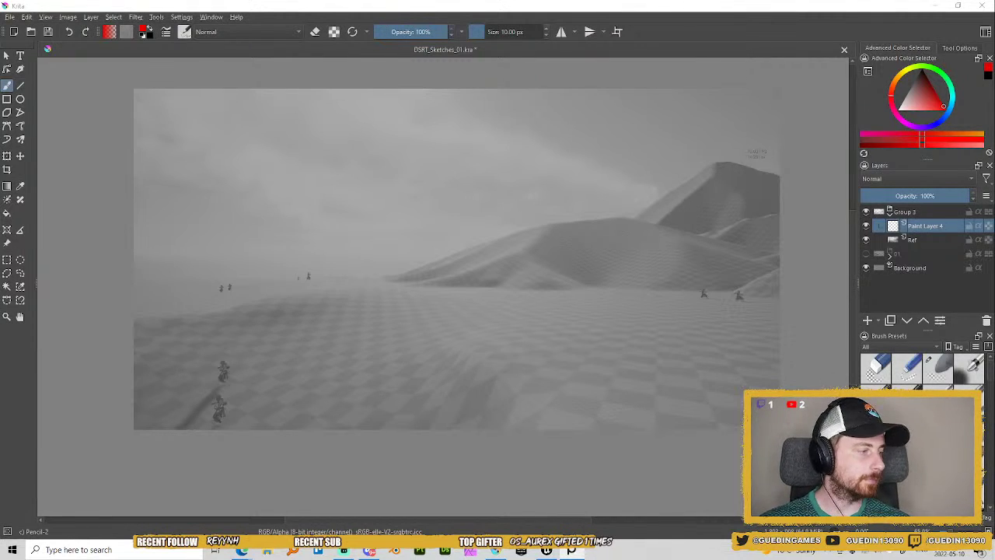
left_click_drag(547, 218, 538, 236)
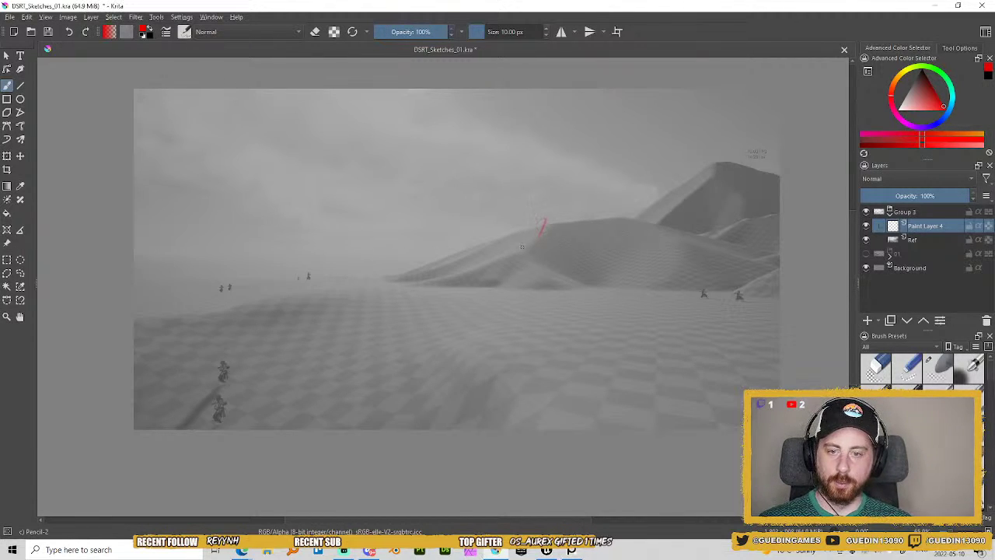
key("ctrl+z")
key("d")
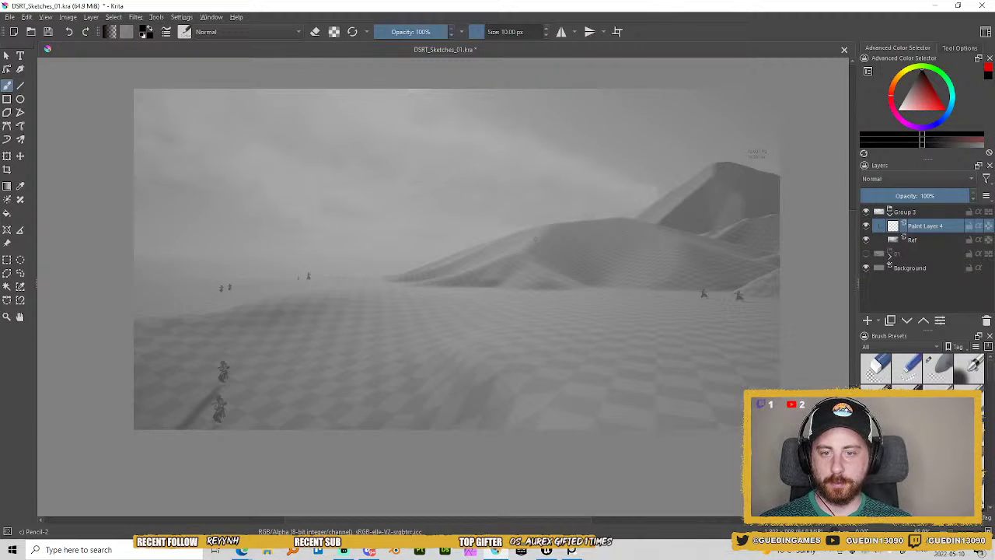
Sketch black contour lines down both sides of the middle dune's near ridge and along its long outer slope.
left_click_drag(537, 242, 476, 270)
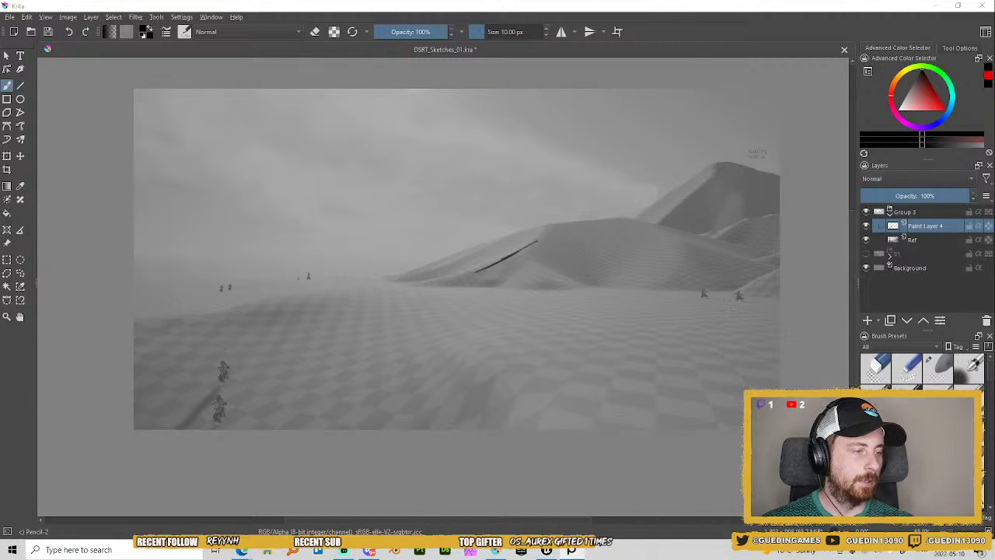
mouse_move(536, 242)
left_mouse_down()
mouse_move(529, 258)
mouse_move(550, 267)
left_mouse_up()
key("ctrl+z")
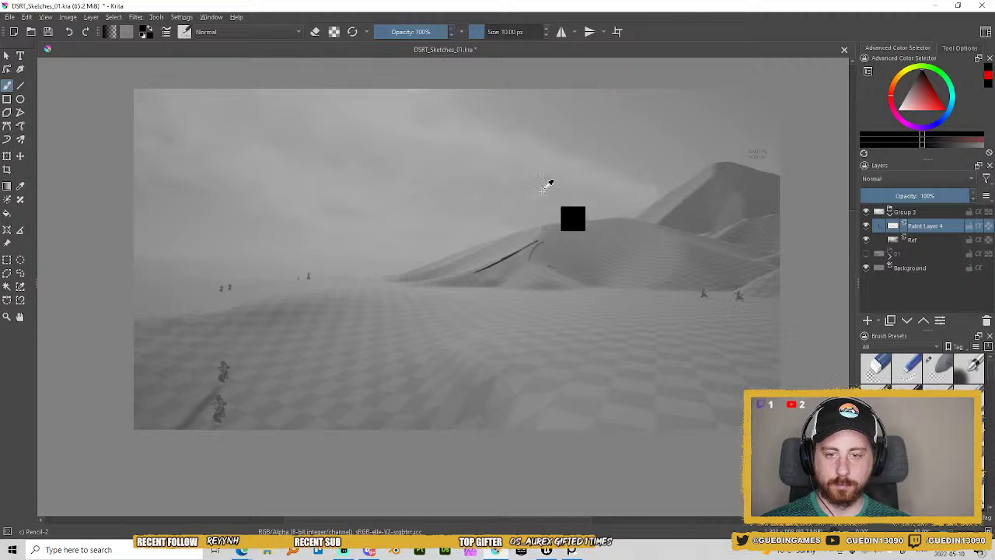
left_click_drag(537, 235, 565, 270)
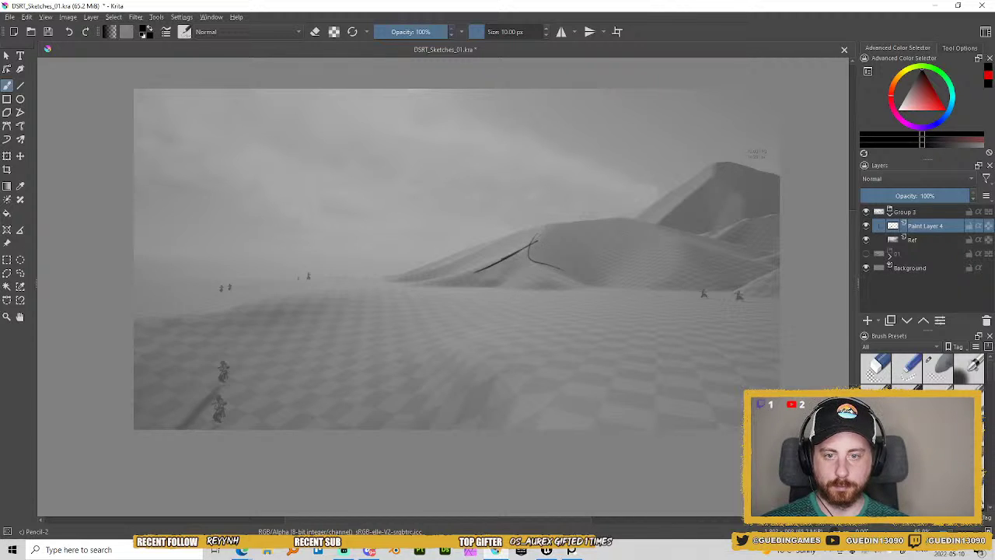
key("ctrl+z")
mouse_move(533, 241)
left_mouse_down()
mouse_move(544, 268)
mouse_move(584, 280)
left_mouse_up()
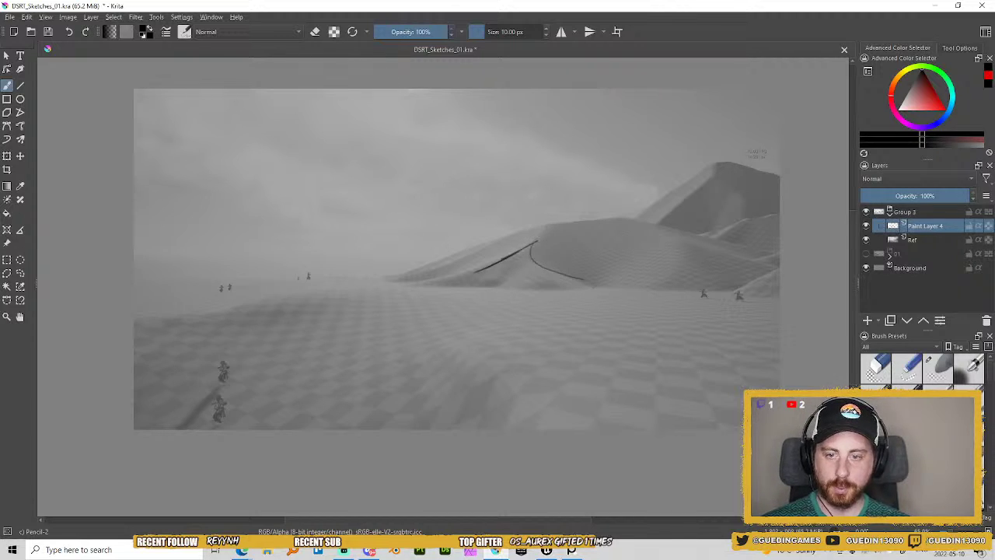
left_click_drag(407, 278, 492, 246)
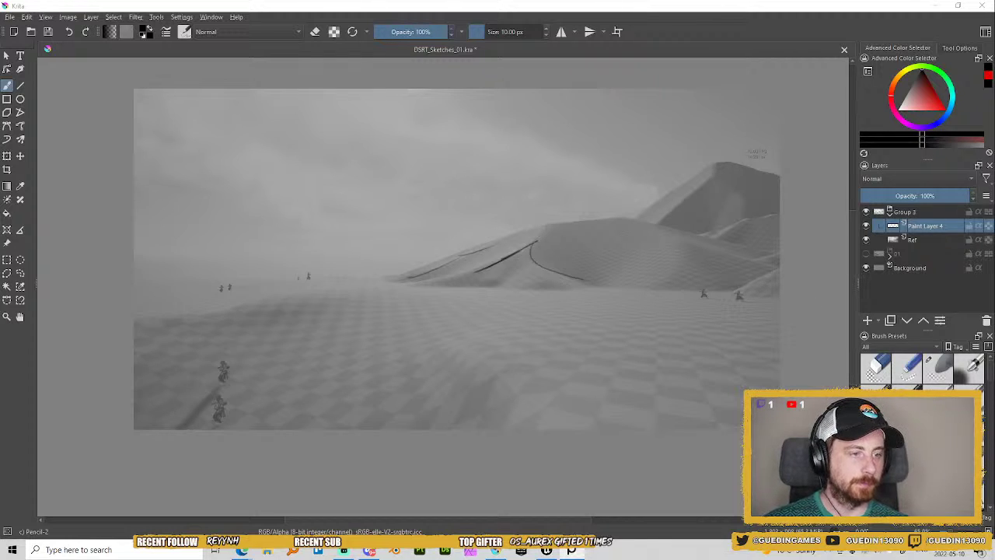
Consult the desert reference board, then sketch a jagged rocky crest and slope contours on the middle dune.
left_click_drag(994, 288, 533, 244)
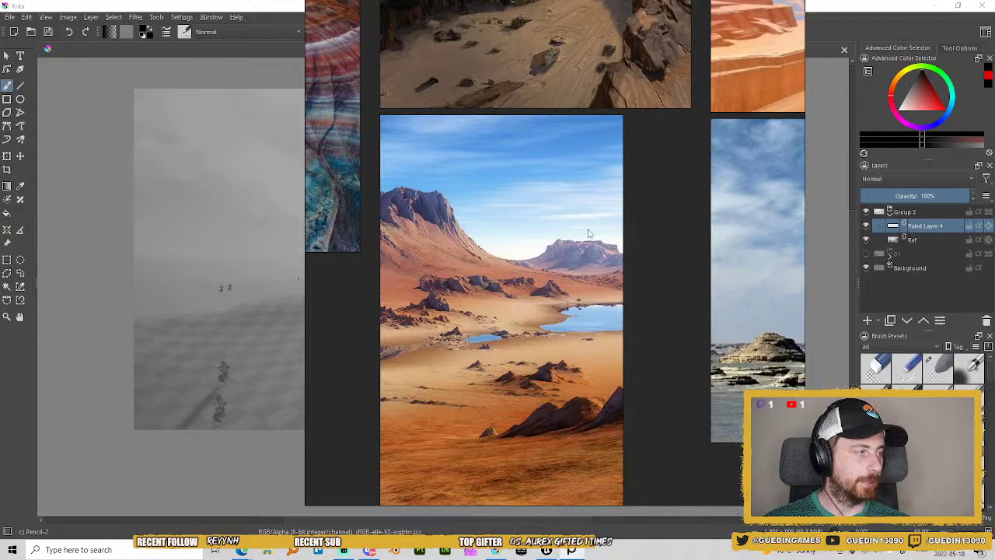
key("alt+Tab")
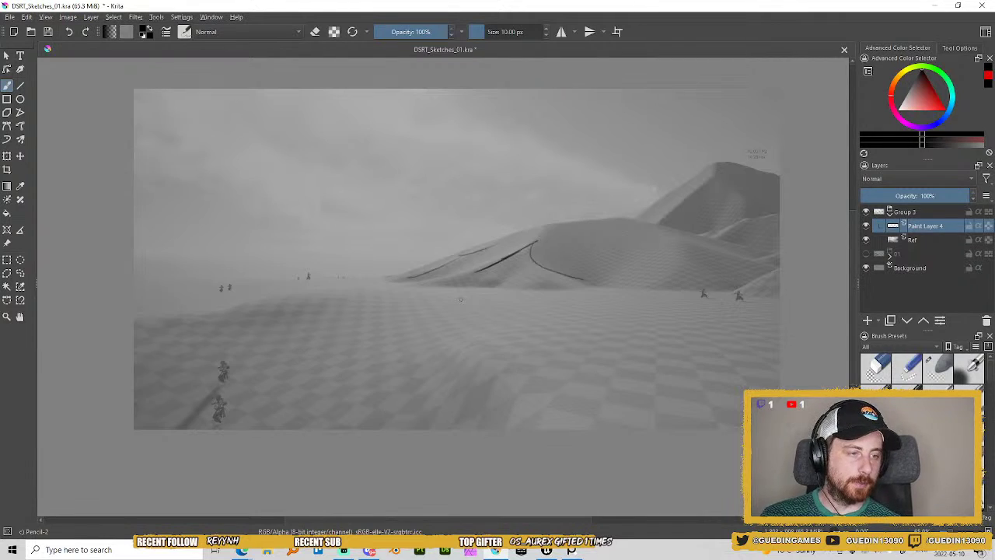
mouse_move(498, 263)
left_mouse_down()
mouse_move(542, 219)
mouse_move(539, 244)
left_mouse_up()
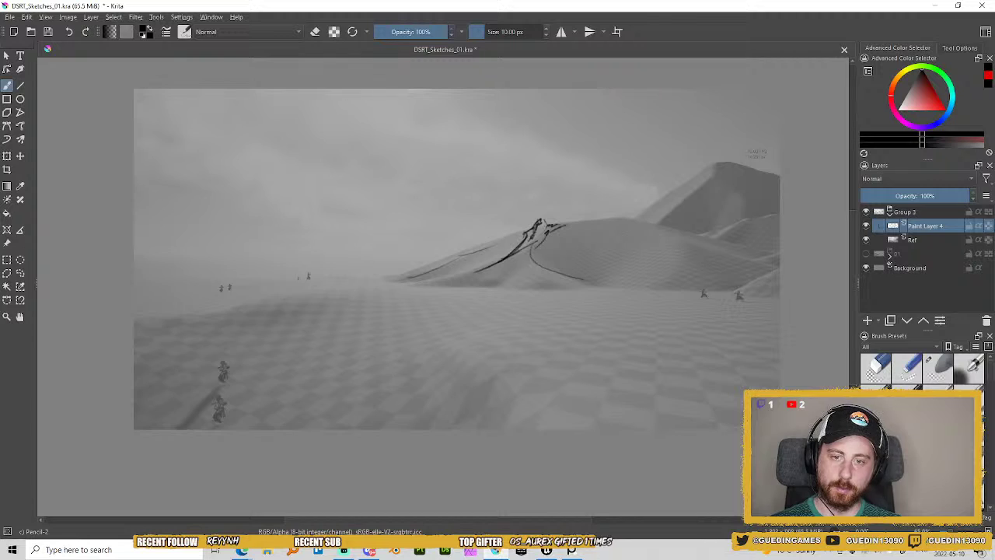
mouse_move(512, 241)
left_mouse_down()
mouse_move(499, 252)
mouse_move(544, 222)
mouse_move(622, 217)
left_mouse_up()
mouse_move(580, 223)
left_mouse_down()
mouse_move(597, 215)
mouse_move(589, 232)
mouse_move(618, 218)
left_mouse_up()
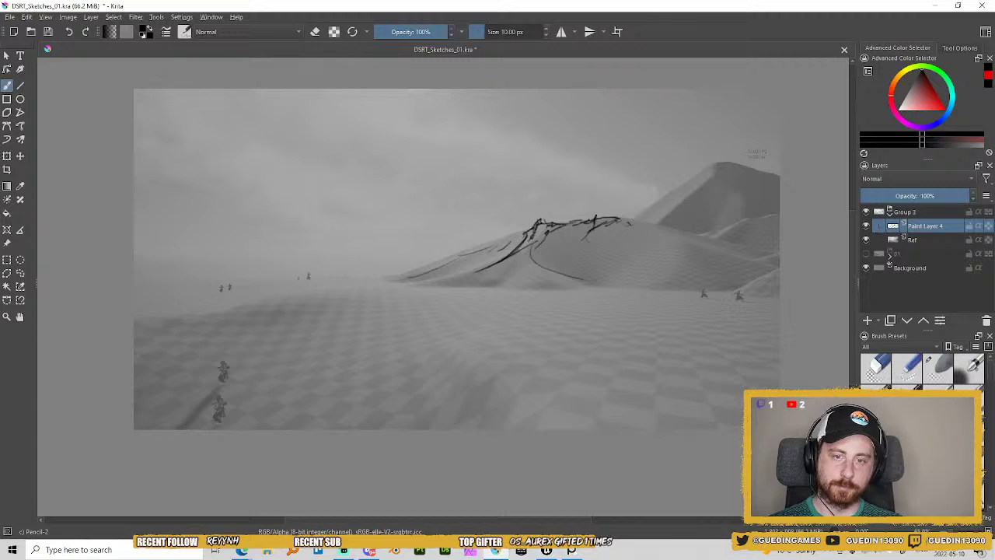
mouse_move(639, 222)
left_mouse_down()
mouse_move(656, 219)
mouse_move(653, 230)
mouse_move(683, 258)
mouse_move(643, 284)
mouse_move(600, 286)
left_mouse_up()
left_click_drag(520, 275, 500, 286)
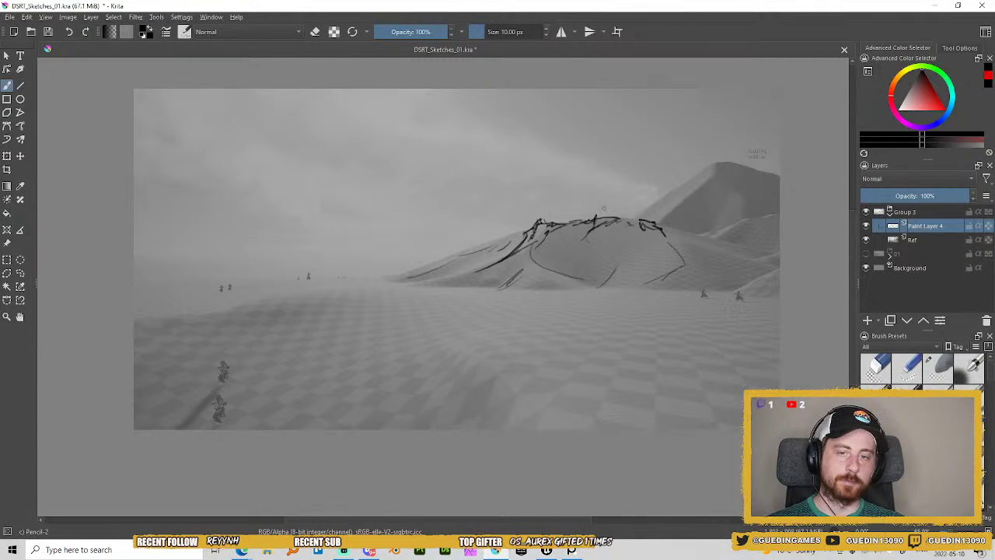
left_click_drag(590, 215, 622, 218)
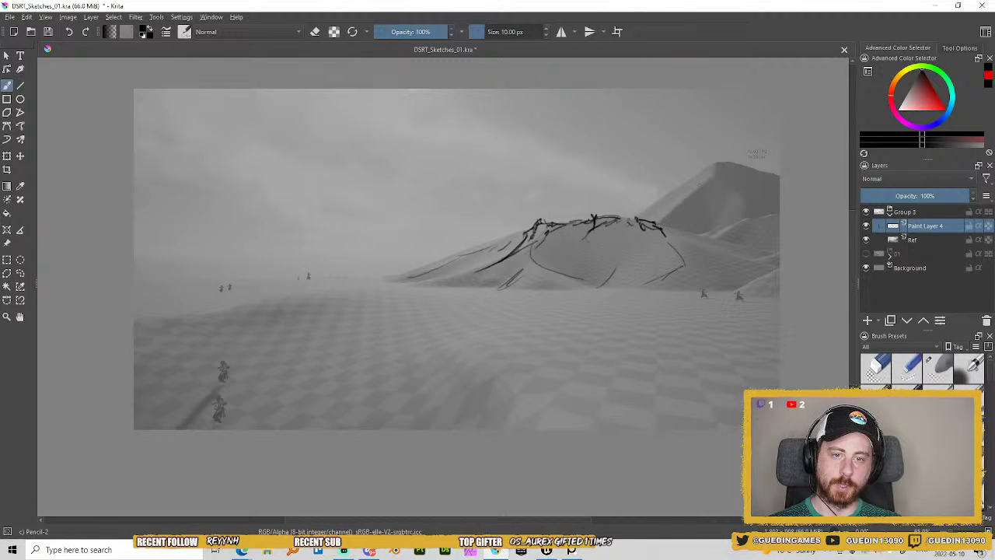
Sketch a rocky summit and slope on the tallest background dune and a jagged ridge along the smaller dune below it.
mouse_move(709, 164)
left_mouse_down()
mouse_move(687, 196)
mouse_move(716, 169)
mouse_move(714, 188)
mouse_move(733, 159)
mouse_move(745, 171)
mouse_move(722, 188)
mouse_move(755, 173)
mouse_move(766, 184)
mouse_move(747, 166)
mouse_move(778, 177)
left_mouse_up()
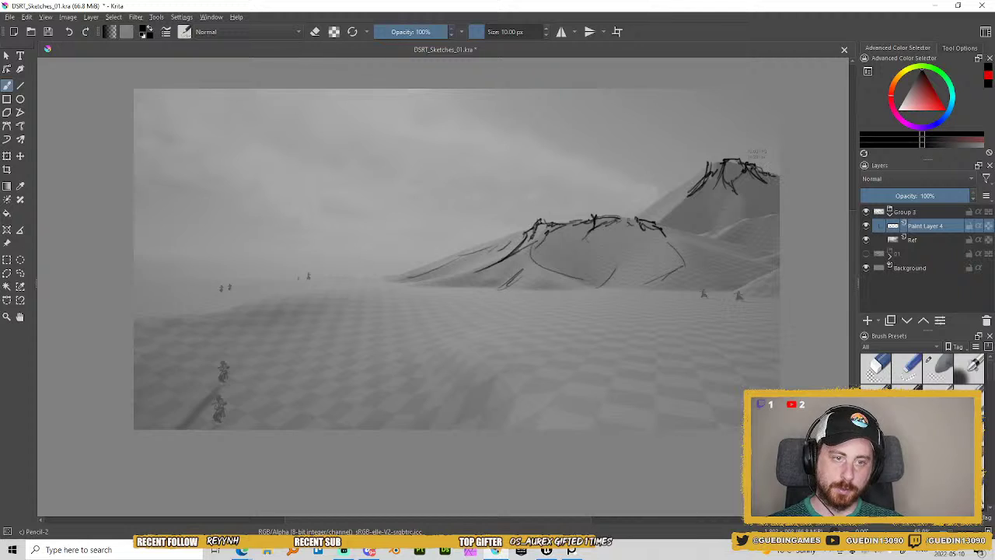
left_click_drag(720, 158, 658, 207)
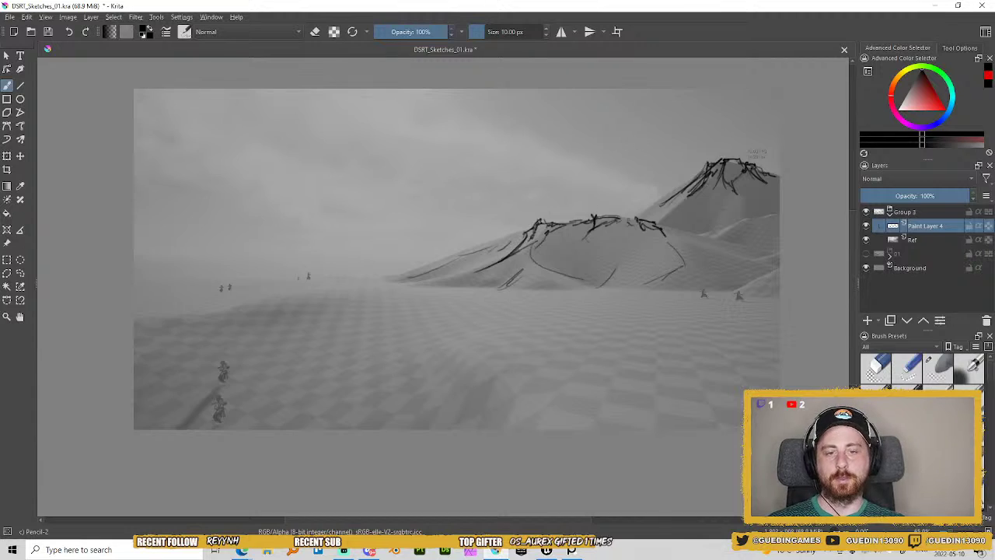
mouse_move(747, 221)
left_mouse_down()
mouse_move(713, 233)
mouse_move(732, 221)
left_mouse_up()
mouse_move(731, 224)
left_mouse_down()
mouse_move(748, 217)
mouse_move(751, 229)
mouse_move(717, 232)
mouse_move(780, 212)
left_mouse_up()
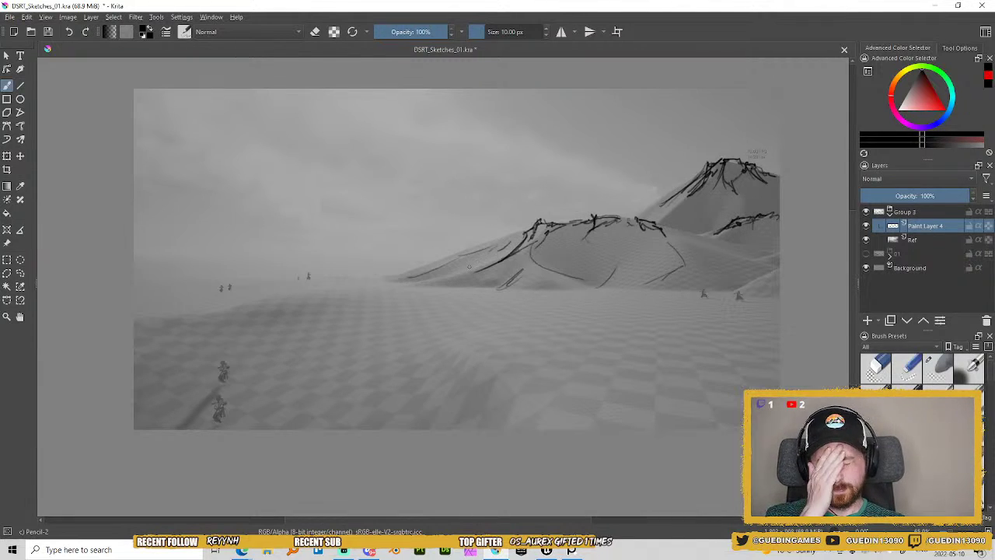
Rough in the outline of a jagged rock formation in the centre foreground of the desert plain.
mouse_move(441, 330)
left_mouse_down()
mouse_move(480, 373)
mouse_move(482, 339)
mouse_move(502, 335)
left_mouse_up()
mouse_move(468, 360)
left_mouse_down()
mouse_move(535, 426)
mouse_move(444, 388)
mouse_move(432, 410)
mouse_move(453, 425)
left_mouse_up()
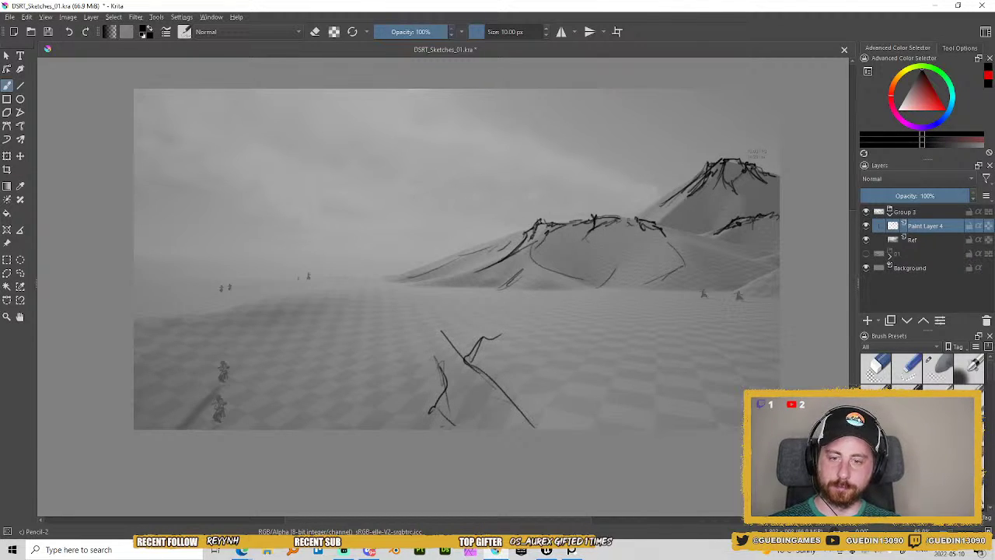
mouse_move(451, 381)
left_mouse_down()
mouse_move(457, 350)
mouse_move(480, 333)
mouse_move(489, 379)
mouse_move(466, 373)
mouse_move(477, 376)
left_mouse_up()
left_click_drag(485, 337, 506, 365)
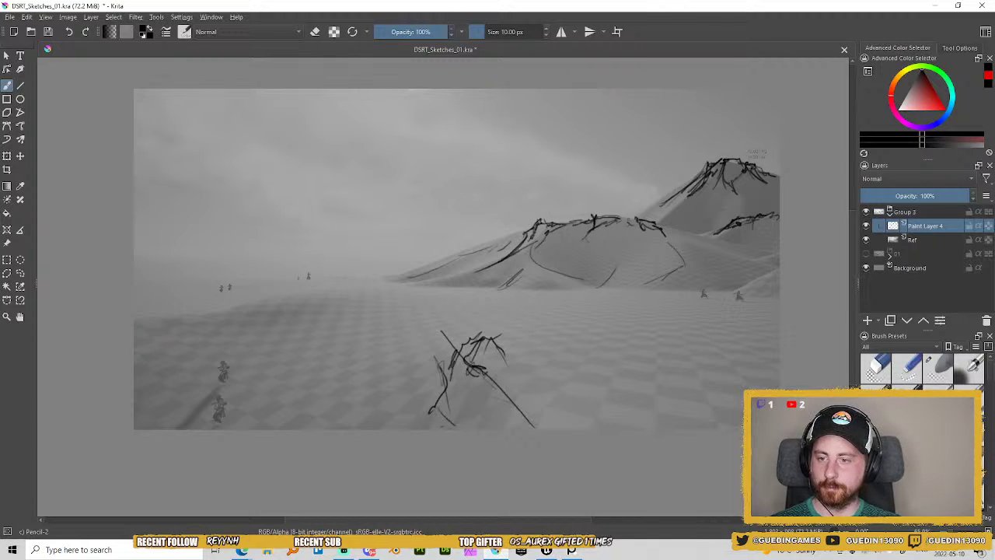
Sketch rocky ridge lines along the crest of the low rise at the plain's left edge.
mouse_move(165, 319)
left_mouse_down()
mouse_move(131, 323)
mouse_move(199, 324)
left_mouse_up()
mouse_move(139, 329)
left_mouse_down()
mouse_move(221, 316)
mouse_move(249, 299)
mouse_move(200, 333)
mouse_move(142, 351)
mouse_move(196, 334)
left_mouse_up()
left_click_drag(237, 309, 267, 305)
Reinforce the centre foreground rock formation with heavier edges and lines curving down to its base.
left_click_drag(458, 353, 496, 375)
mouse_move(482, 369)
left_mouse_down()
mouse_move(500, 383)
mouse_move(458, 417)
mouse_move(489, 427)
left_mouse_up()
left_click_drag(503, 398, 508, 410)
left_click_drag(495, 377, 519, 412)
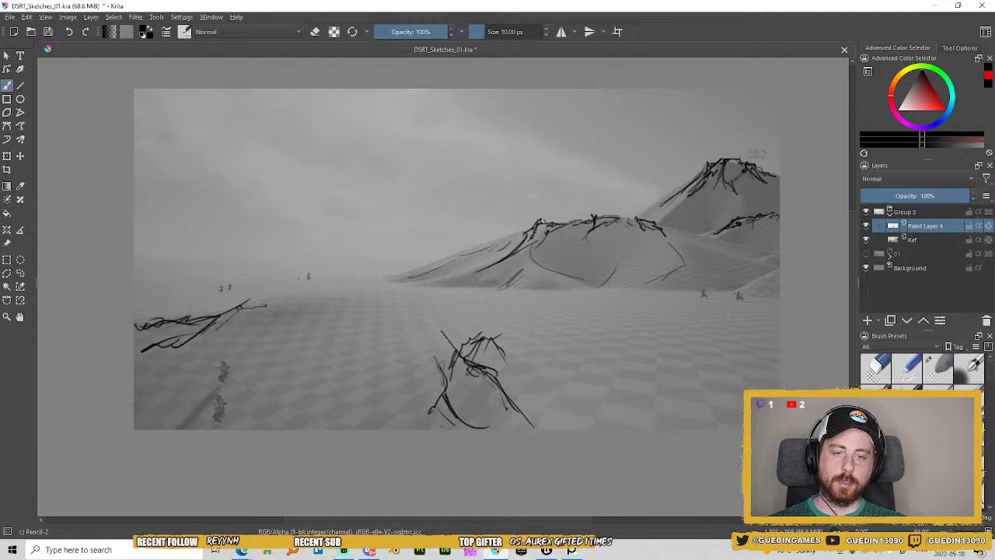
Sketch sloping contours on the low dune at the plain's right edge and add rocky detail to the middle dune's crest.
left_click_drag(732, 293, 774, 263)
left_click_drag(710, 250, 763, 260)
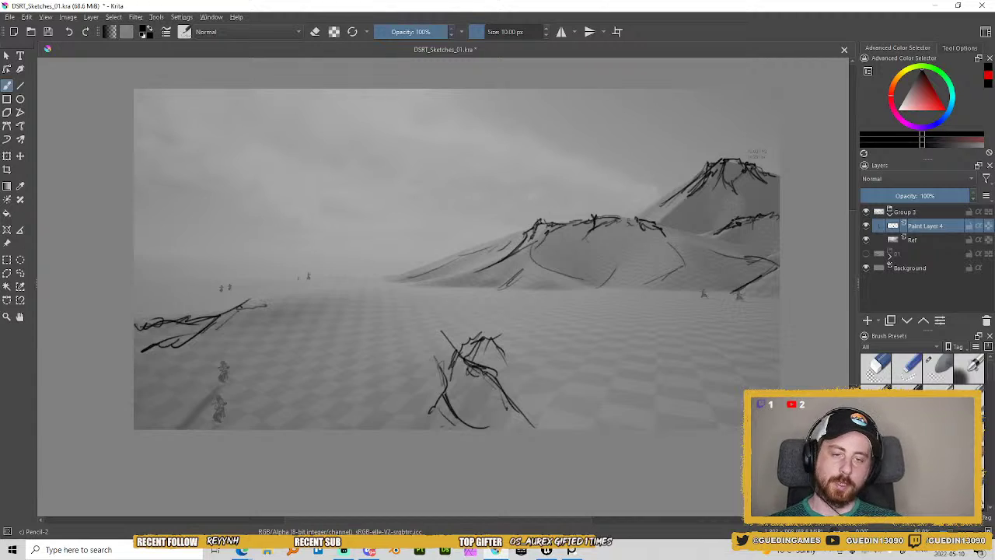
key("ctrl+z")
key("ctrl+z")
key("ctrl+z")
mouse_move(698, 241)
left_mouse_down()
mouse_move(775, 270)
mouse_move(770, 260)
left_mouse_up()
left_click_drag(749, 258, 780, 253)
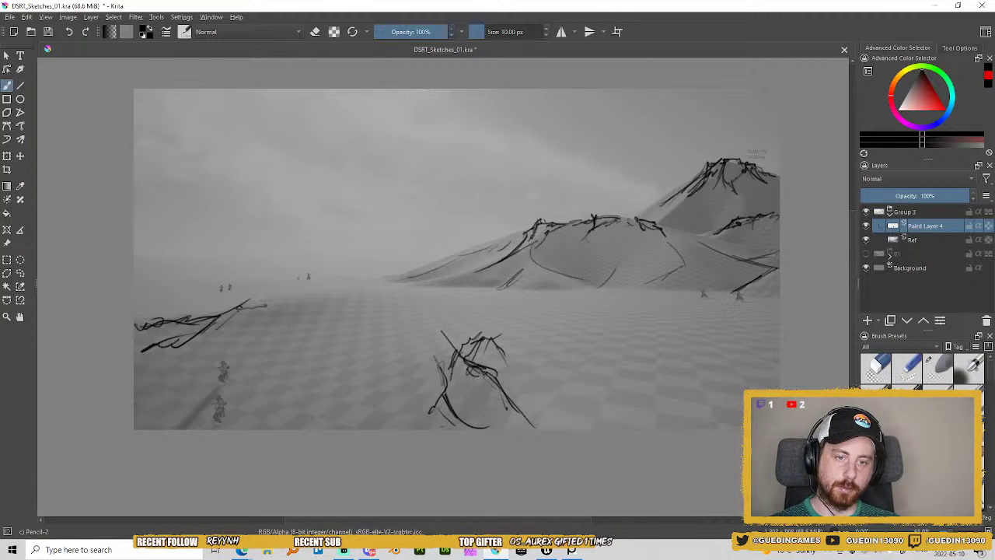
mouse_move(710, 237)
left_mouse_down()
mouse_move(776, 251)
mouse_move(697, 234)
left_mouse_up()
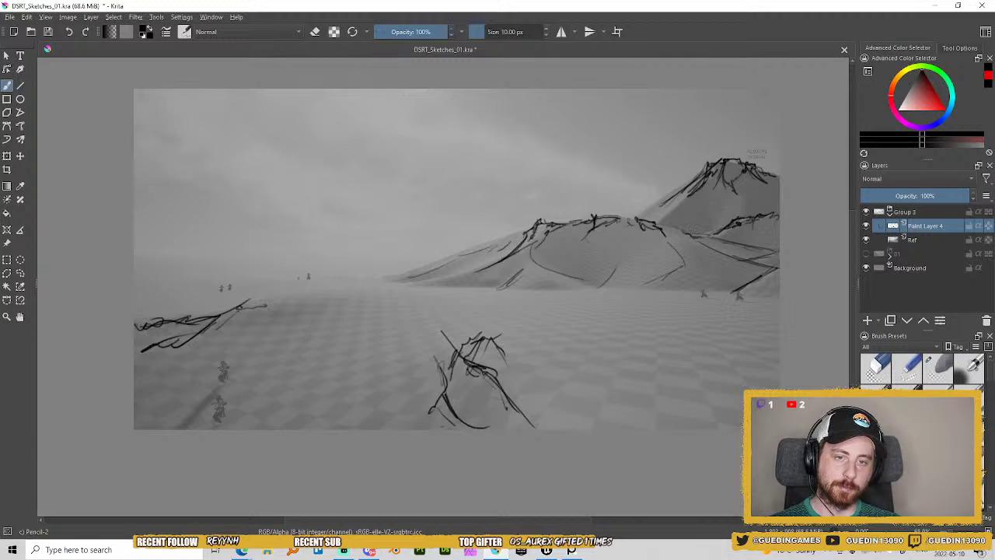
left_click_drag(650, 242, 670, 222)
left_click_drag(584, 230, 590, 253)
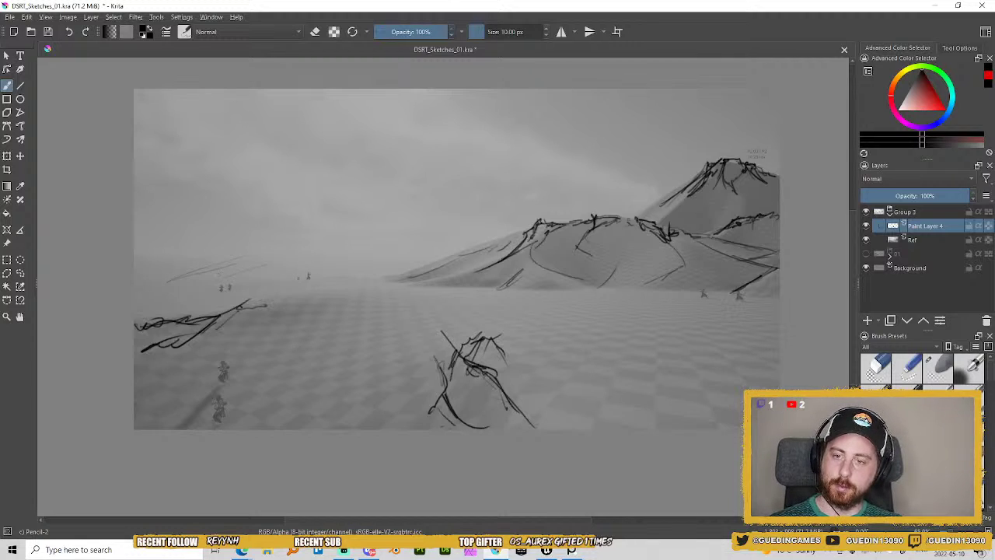
Undo the faint lines above the left horizon and sketch a flat, swirling curve in their place.
key("ctrl+z")
key("ctrl+z")
left_click_drag(185, 257, 274, 248)
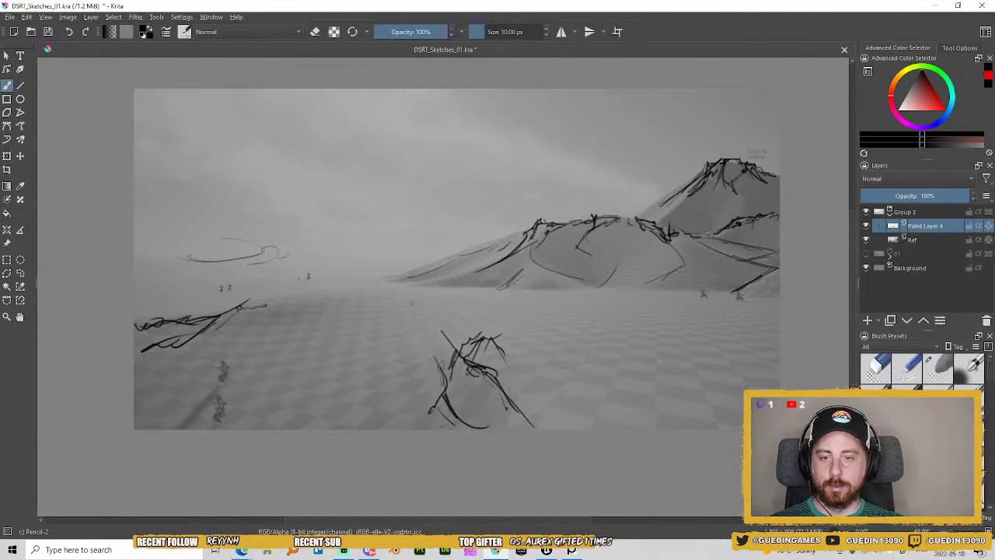
Add spiky grass tufts to the left rise and the top of the foreground rock, plus a small inner rock mark.
left_click_drag(482, 358, 493, 372)
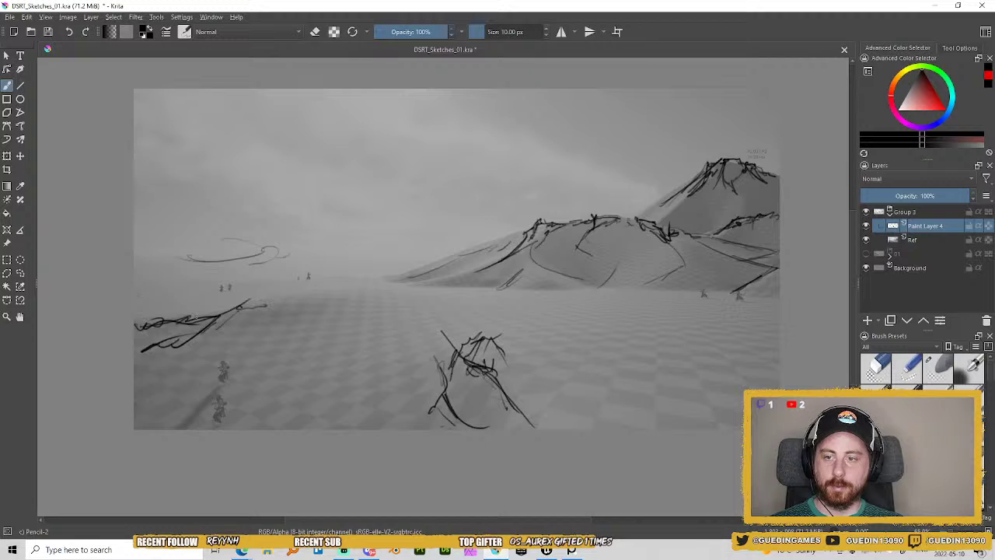
left_click_drag(199, 313, 216, 300)
mouse_move(209, 314)
left_mouse_down()
mouse_move(225, 297)
mouse_move(189, 318)
left_mouse_up()
left_click_drag(182, 308, 194, 309)
mouse_move(197, 302)
left_mouse_down()
mouse_move(196, 315)
mouse_move(207, 305)
left_mouse_up()
left_click_drag(210, 312, 226, 304)
mouse_move(457, 333)
left_mouse_down()
mouse_move(436, 348)
mouse_move(452, 342)
left_mouse_up()
mouse_move(447, 327)
left_mouse_down()
mouse_move(464, 344)
mouse_move(479, 339)
left_mouse_up()
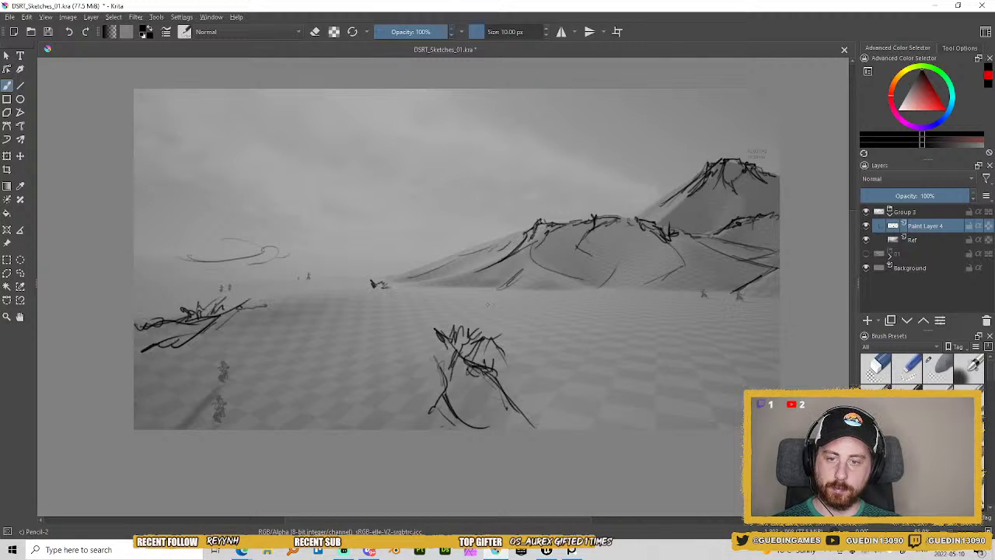
Scatter small shrubs and ground marks over the right side of the plain and along the middle dune's foot.
mouse_move(580, 315)
left_mouse_down()
mouse_move(582, 304)
mouse_move(601, 314)
mouse_move(593, 316)
left_mouse_up()
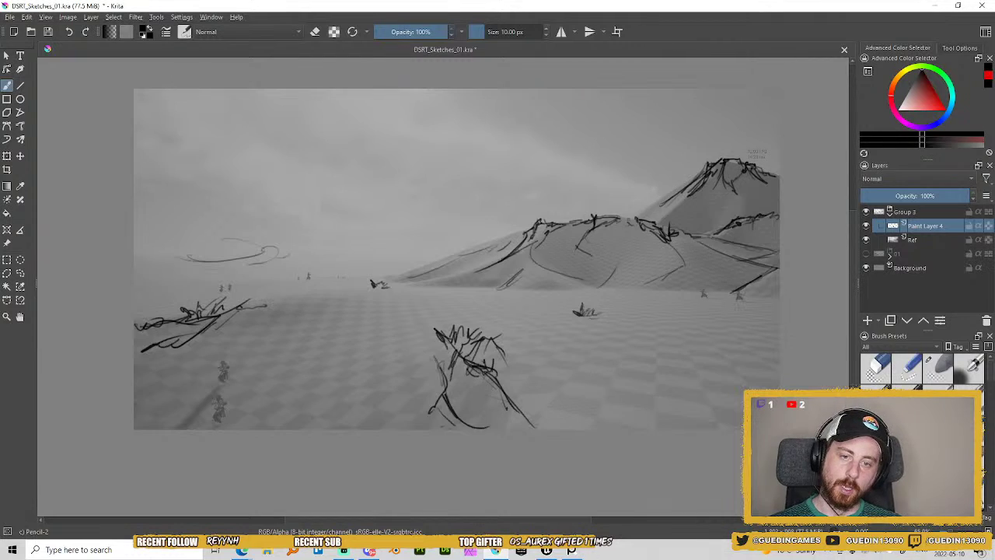
left_click_drag(670, 386, 680, 392)
left_click_drag(663, 388, 683, 394)
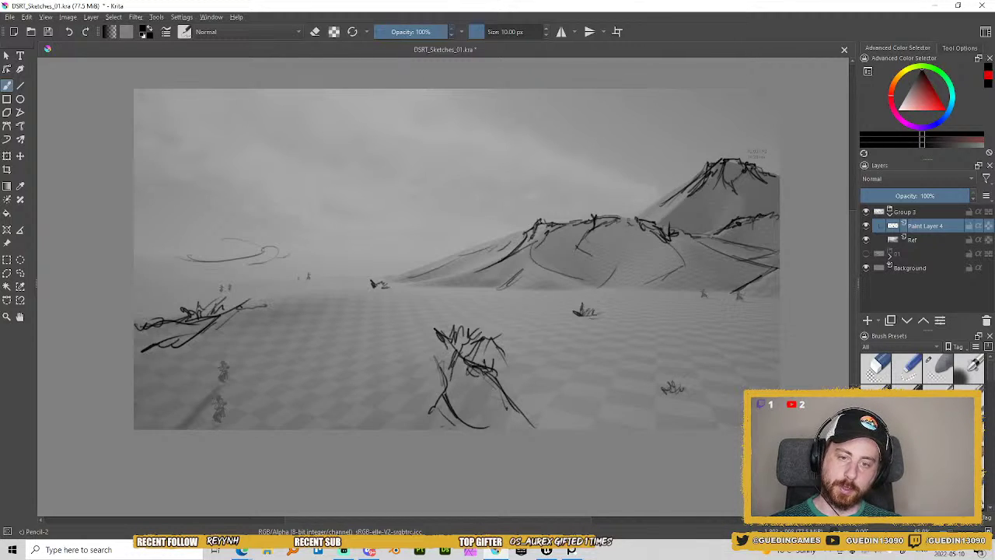
left_click_drag(623, 328, 622, 342)
left_click_drag(630, 331, 631, 341)
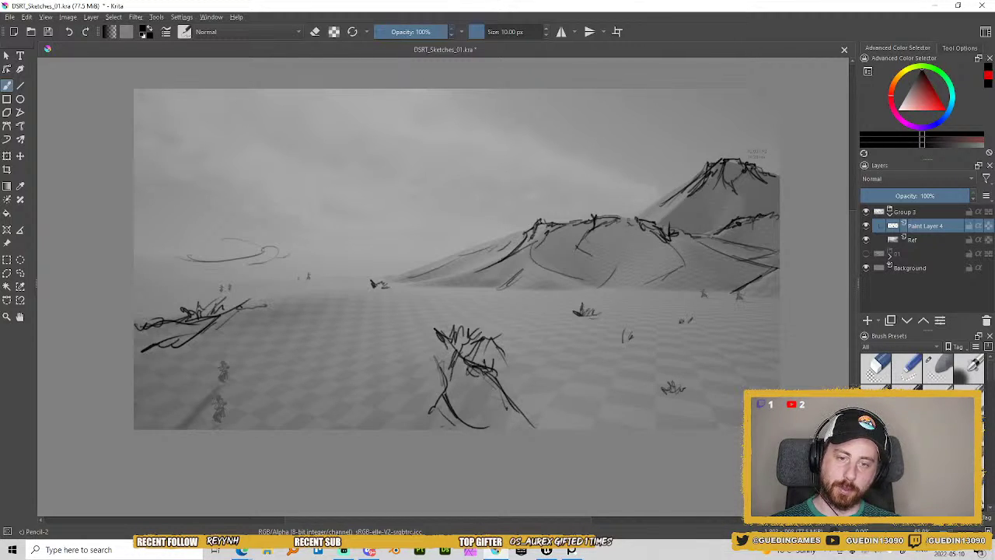
mouse_move(534, 362)
left_mouse_down()
mouse_move(534, 373)
mouse_move(513, 378)
mouse_move(538, 380)
left_mouse_up()
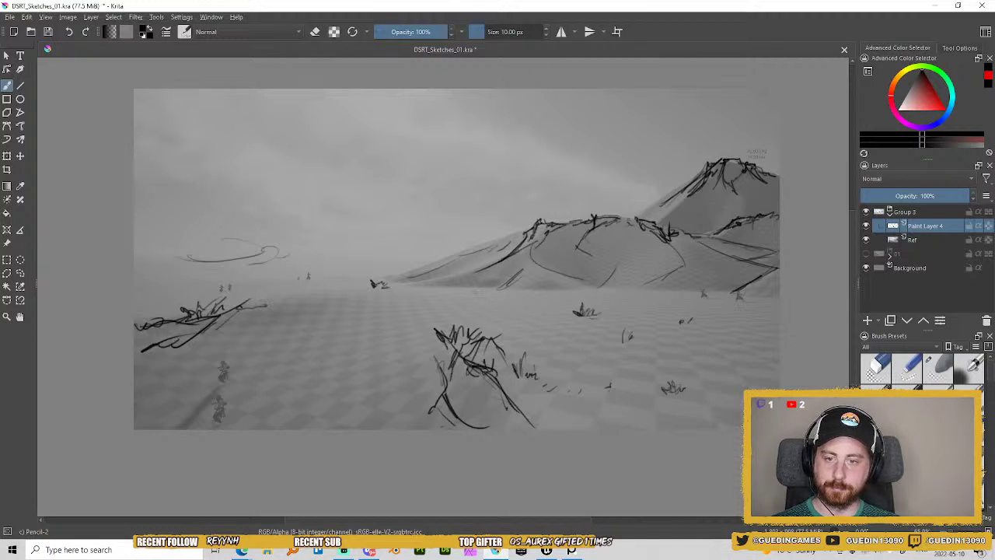
mouse_move(470, 290)
left_mouse_down()
mouse_move(490, 300)
mouse_move(536, 294)
mouse_move(514, 299)
left_mouse_up()
left_click_drag(513, 292, 522, 296)
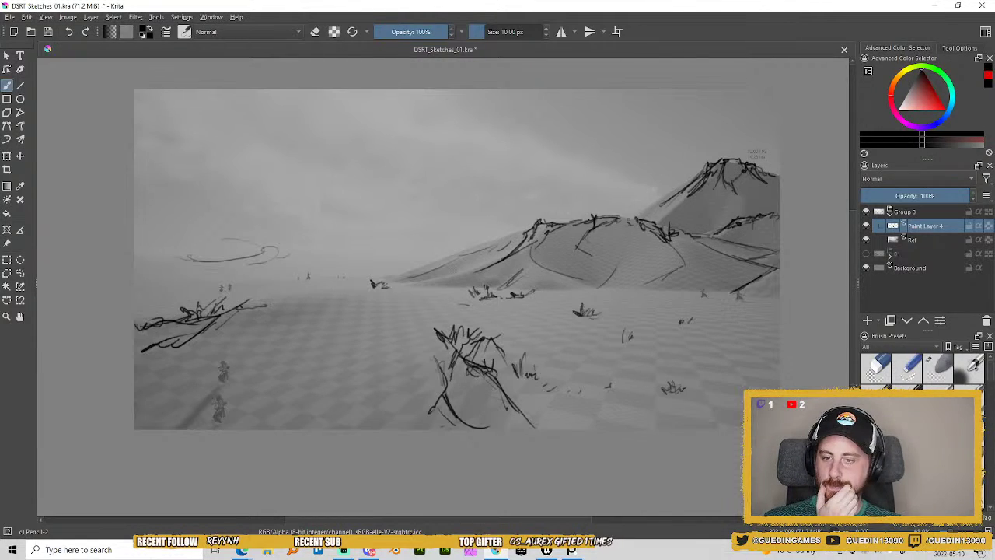
Sketch the curving edges of a winding path from the foreground past the left rise toward the distant horizon.
left_click_drag(241, 320, 297, 312)
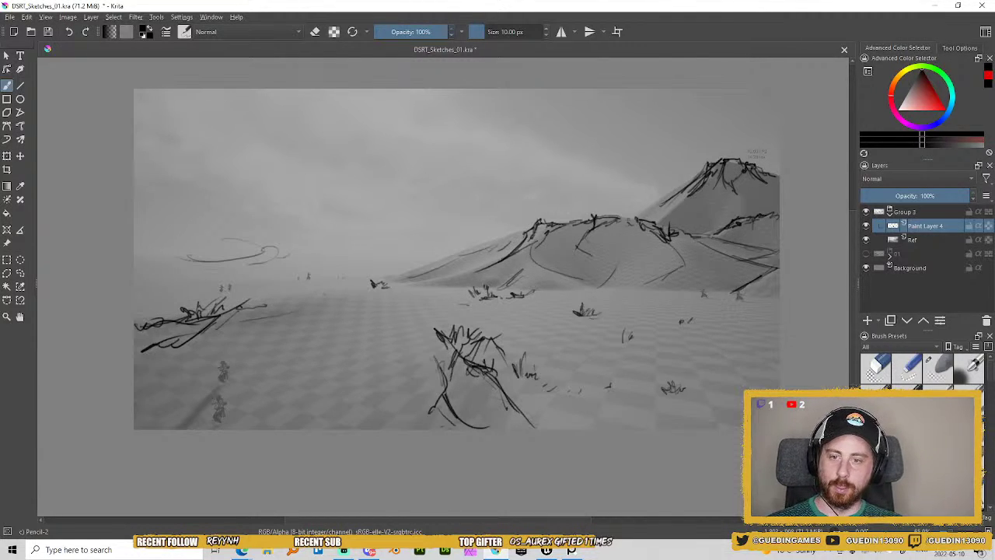
left_click_drag(389, 355, 410, 402)
mouse_move(384, 331)
left_mouse_down()
mouse_move(406, 397)
mouse_move(399, 348)
left_mouse_up()
left_click_drag(411, 302, 383, 347)
left_click_drag(297, 320, 408, 298)
left_click_drag(383, 287, 399, 291)
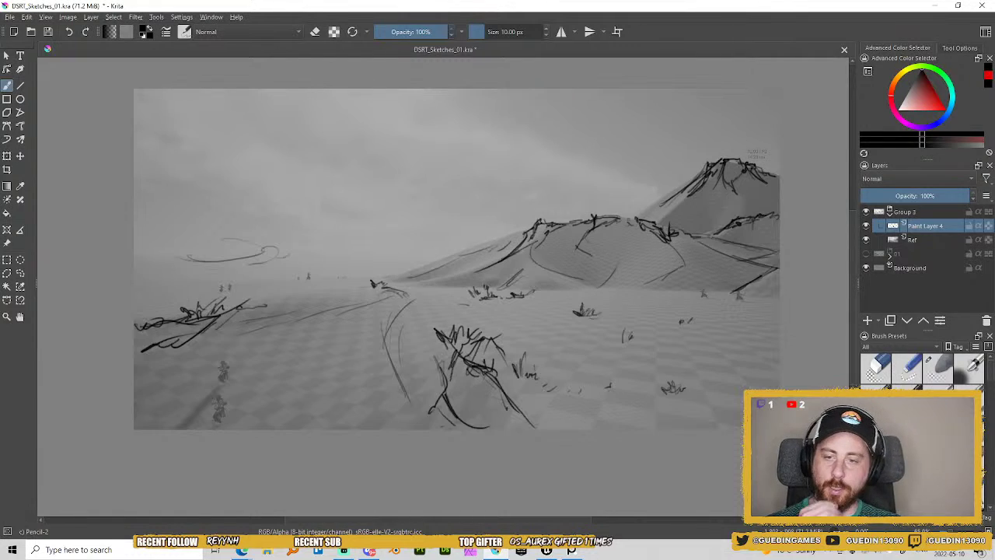
left_click_drag(389, 326, 390, 347)
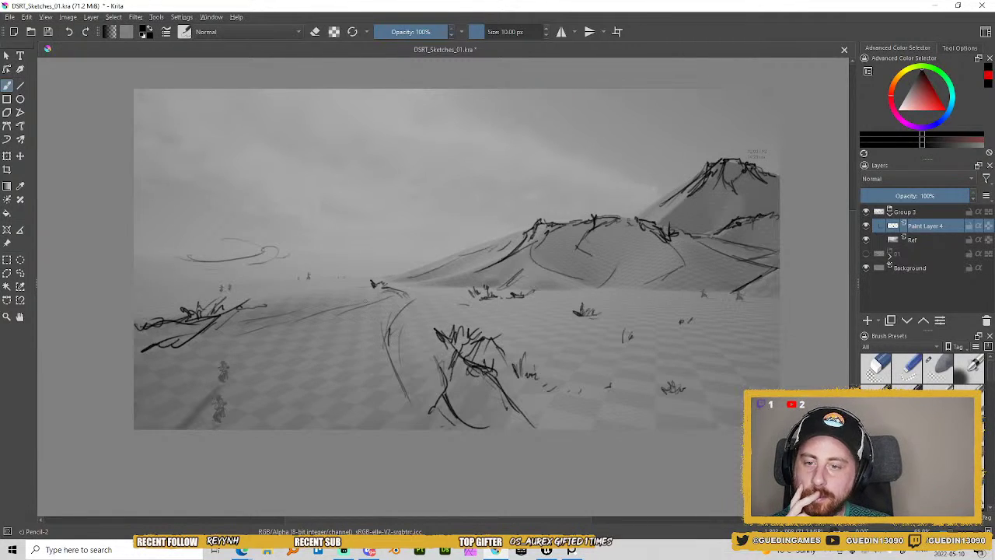
mouse_move(366, 290)
left_mouse_down()
mouse_move(316, 281)
mouse_move(361, 279)
left_mouse_up()
mouse_move(331, 282)
left_mouse_down()
mouse_move(366, 279)
mouse_move(340, 275)
mouse_move(349, 274)
left_mouse_up()
right_click(364, 289)
left_click(408, 228)
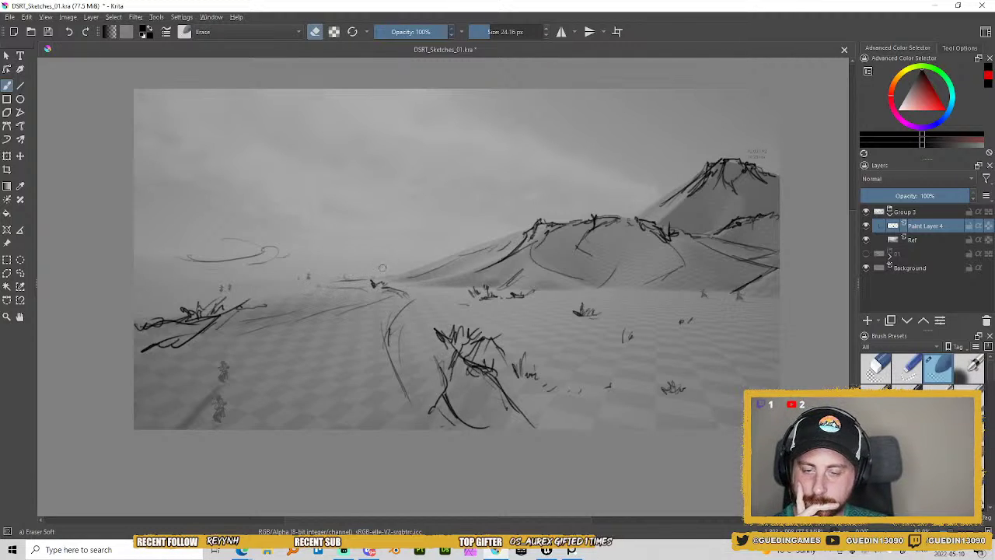
right_click(386, 230)
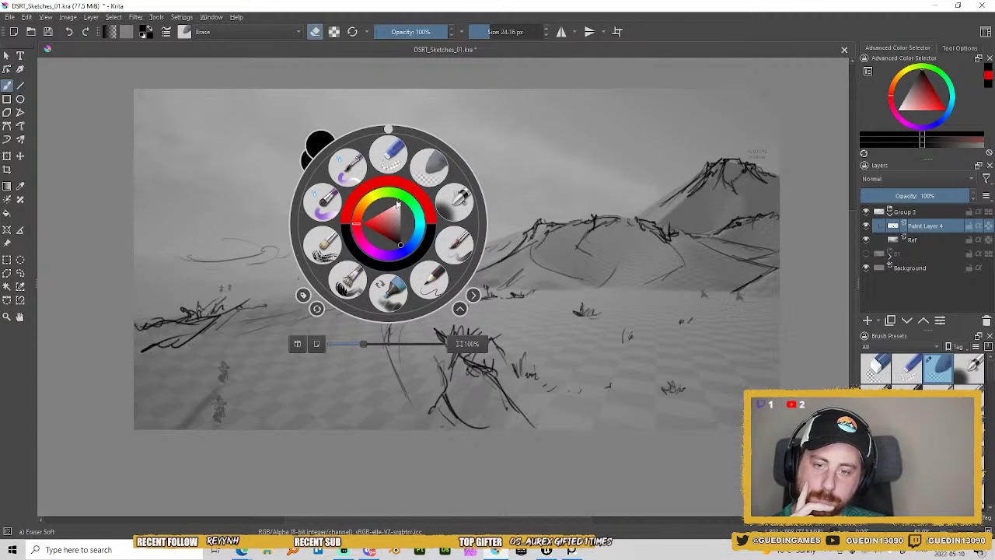
left_click(432, 280)
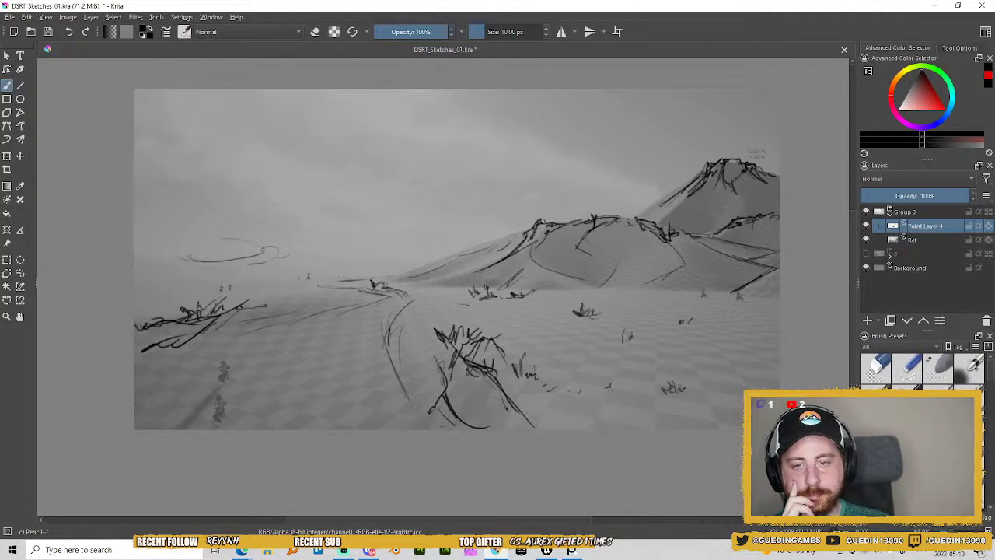
Draw a jagged rocky ridge with ledges along the middle dune's long left slope up to its crest.
mouse_move(384, 282)
left_mouse_down()
mouse_move(440, 251)
mouse_move(563, 219)
left_mouse_up()
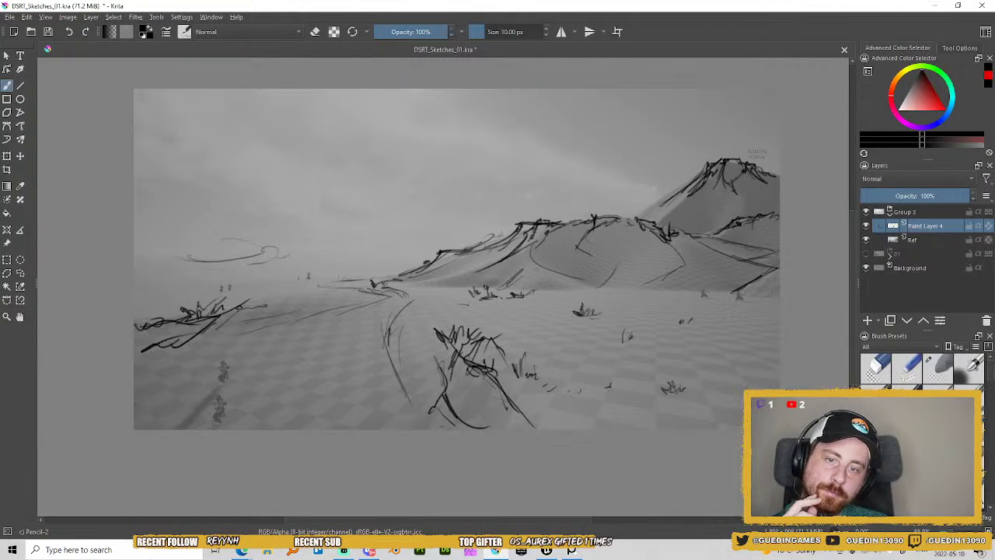
mouse_move(503, 247)
left_mouse_down()
mouse_move(517, 233)
mouse_move(529, 237)
left_mouse_up()
left_click_drag(430, 264, 507, 248)
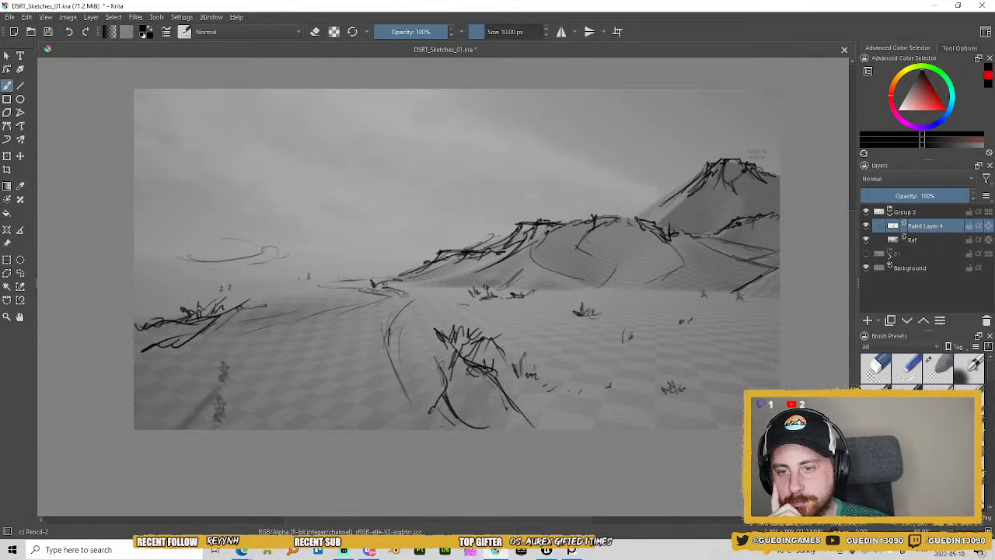
Sketch a line of low distant mounds along the left horizon, undoing the first baseline and redrawing it with short strokes.
mouse_move(133, 280)
left_mouse_down()
mouse_move(162, 270)
mouse_move(394, 275)
left_mouse_up()
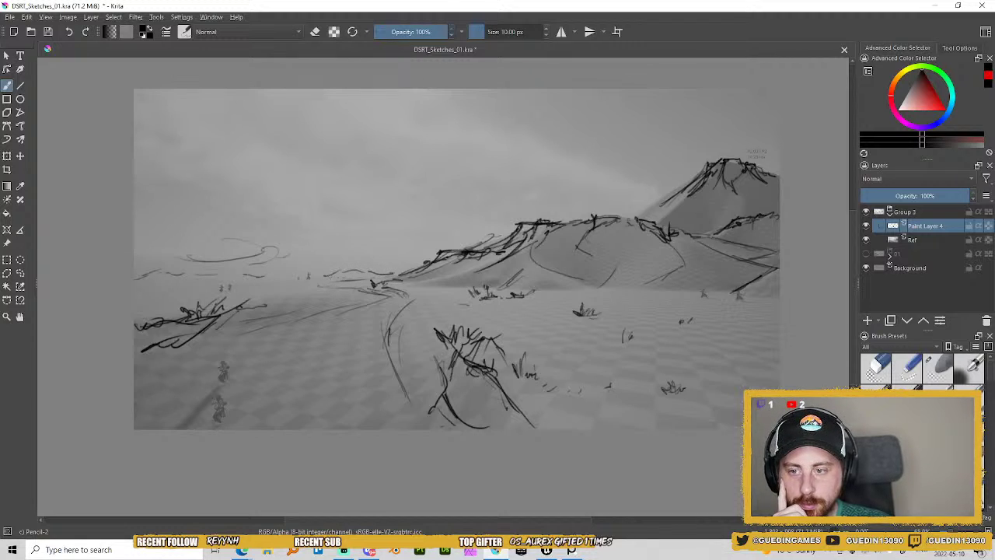
left_click_drag(140, 280, 248, 283)
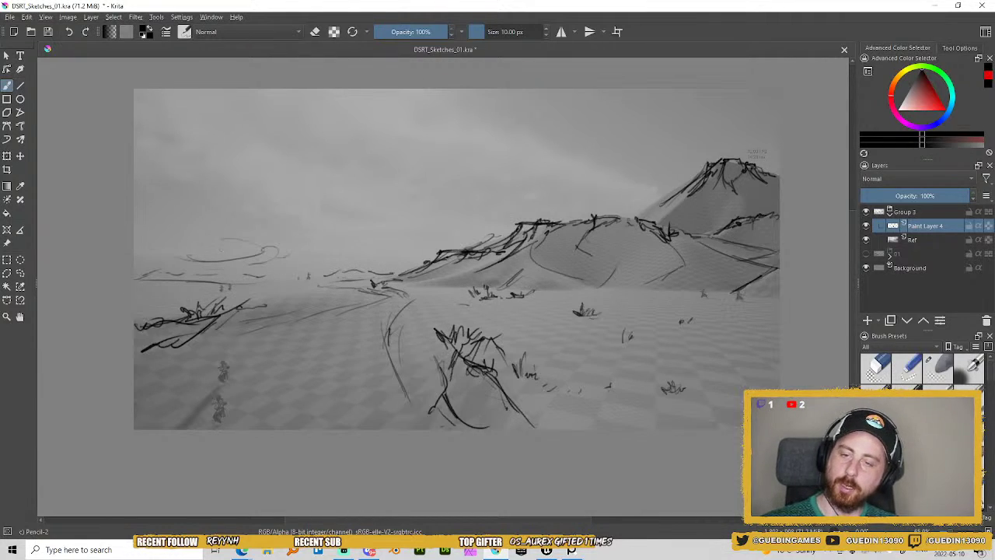
key("ctrl+z")
key("ctrl+z")
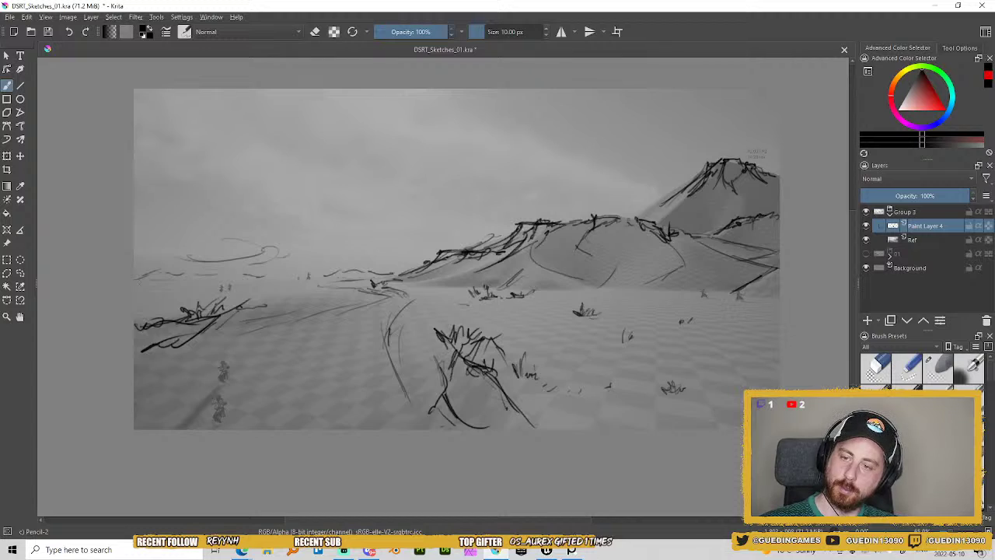
left_click_drag(279, 278, 324, 279)
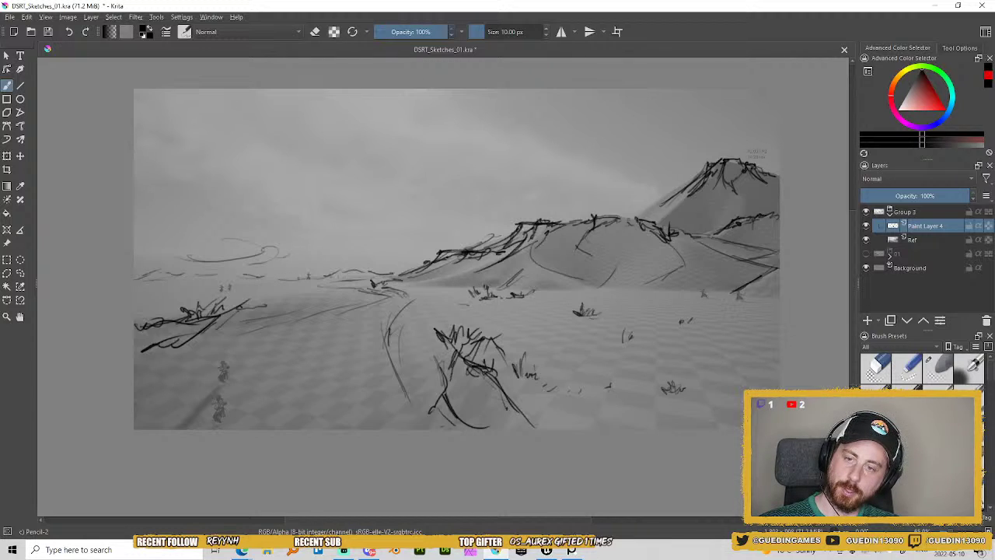
left_click_drag(180, 284, 133, 287)
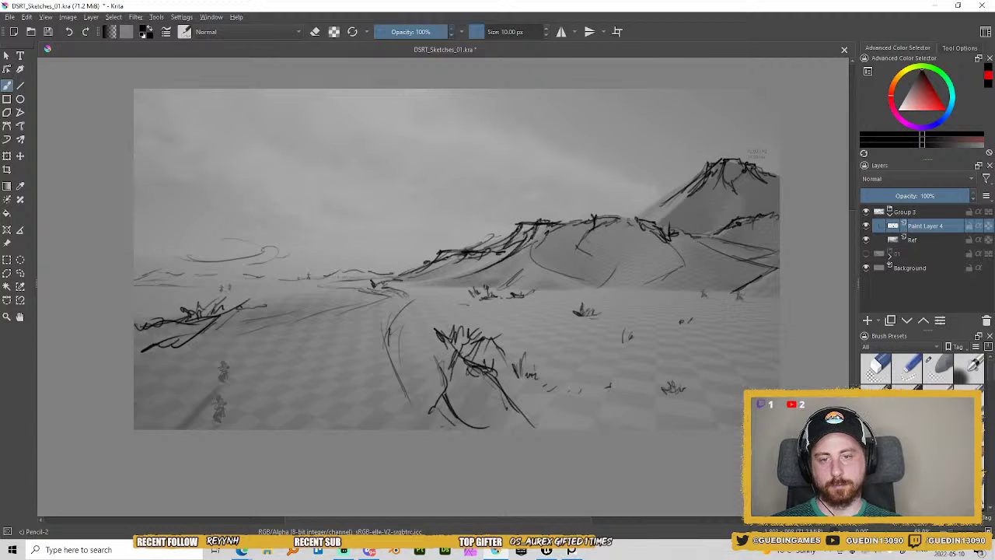
Sketch slope lines down both sides of the middle dune and along its right base.
left_click_drag(509, 277, 563, 237)
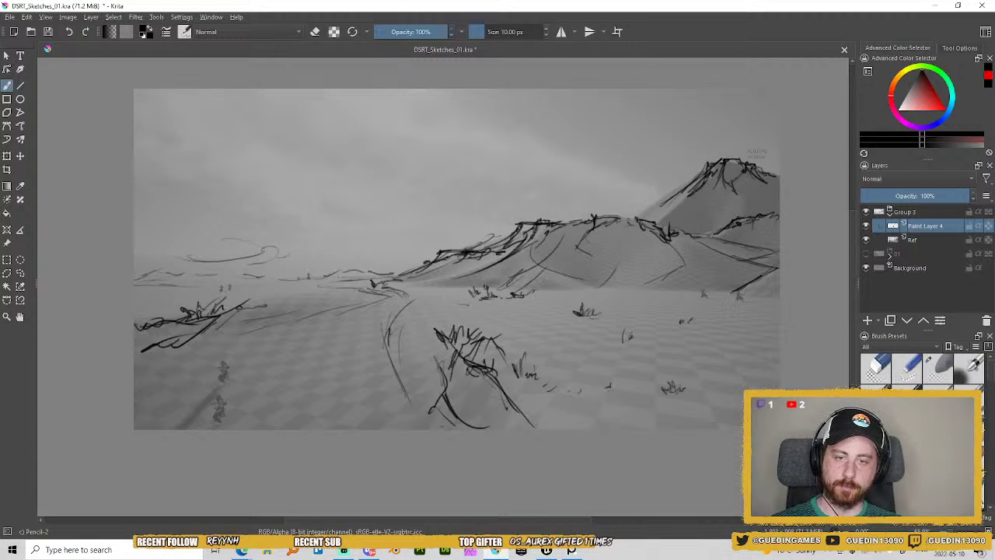
left_click_drag(703, 270, 616, 285)
left_click_drag(721, 236, 627, 291)
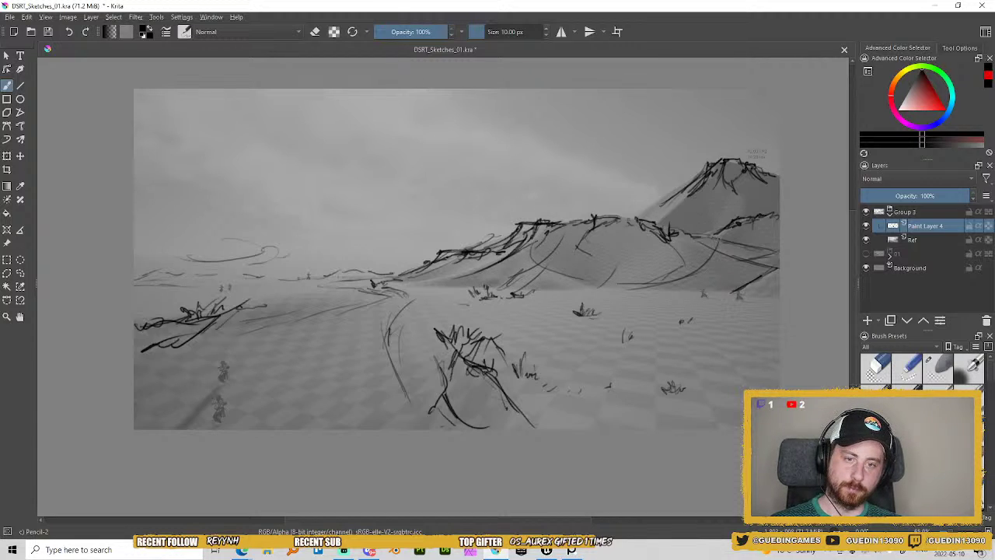
Erase the middle dune's crest rocks and slope lines with the Eraser Soft brush at about 100 px.
right_click(610, 276)
left_click(654, 217)
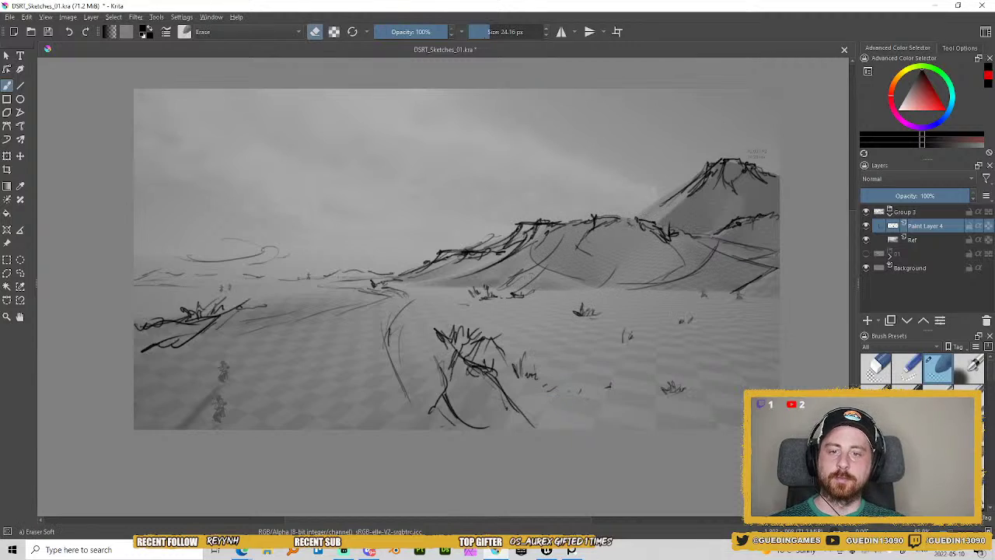
mouse_move(537, 269)
left_mouse_down()
mouse_move(571, 268)
mouse_move(513, 285)
left_mouse_up()
mouse_move(547, 272)
left_mouse_down()
mouse_move(588, 233)
mouse_move(545, 237)
mouse_move(660, 237)
mouse_move(575, 219)
left_mouse_up()
mouse_move(673, 236)
left_mouse_down()
mouse_move(653, 278)
mouse_move(722, 243)
left_mouse_up()
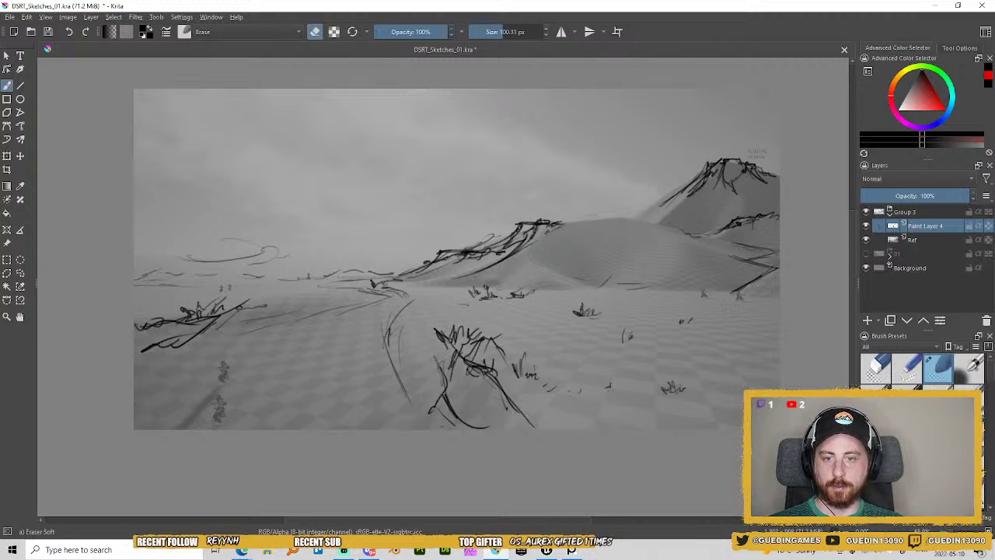
left_click_drag(536, 234, 509, 222)
Redraw the middle dune's crest with Pencil-2 and add long slope lines running down toward its left base.
right_click(513, 171)
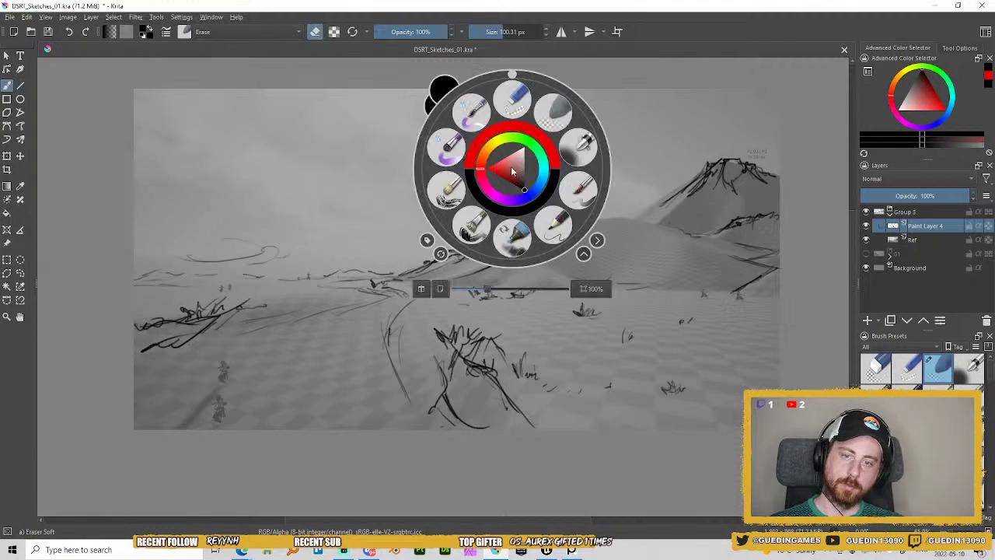
left_click(553, 227)
mouse_move(469, 281)
left_mouse_down()
mouse_move(595, 232)
mouse_move(500, 286)
left_mouse_up()
left_click_drag(615, 216, 569, 246)
left_click_drag(606, 218, 658, 221)
mouse_move(536, 291)
left_mouse_down()
mouse_move(622, 239)
mouse_move(632, 216)
left_mouse_up()
Sketch a jagged rock ledge along the middle dune's right shoulder and link it to the crest with heavier strokes.
mouse_move(622, 255)
left_mouse_down()
mouse_move(665, 230)
mouse_move(650, 245)
mouse_move(683, 226)
mouse_move(700, 232)
left_mouse_up()
mouse_move(698, 231)
left_mouse_down()
mouse_move(726, 246)
mouse_move(696, 237)
left_mouse_up()
left_click_drag(675, 235, 742, 248)
mouse_move(665, 238)
left_mouse_down()
mouse_move(623, 253)
mouse_move(639, 244)
mouse_move(619, 219)
mouse_move(632, 232)
mouse_move(654, 228)
mouse_move(601, 234)
mouse_move(615, 217)
mouse_move(670, 223)
left_mouse_up()
left_click_drag(608, 223, 626, 214)
mouse_move(573, 238)
left_mouse_down()
mouse_move(600, 227)
mouse_move(608, 236)
mouse_move(597, 220)
left_mouse_up()
left_click_drag(538, 231, 572, 226)
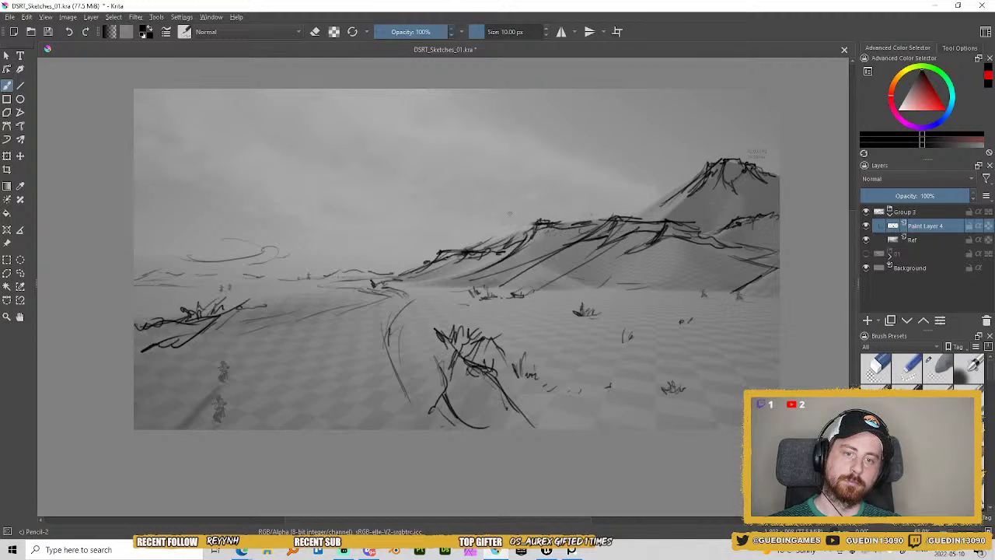
Erase the long slope lines below the middle dune's ridge with Eraser Soft at about 100 px and return to Pencil-2.
right_click(614, 250)
mouse_move(483, 285)
left_mouse_down()
mouse_move(545, 258)
mouse_move(577, 261)
left_mouse_up()
right_click(708, 230)
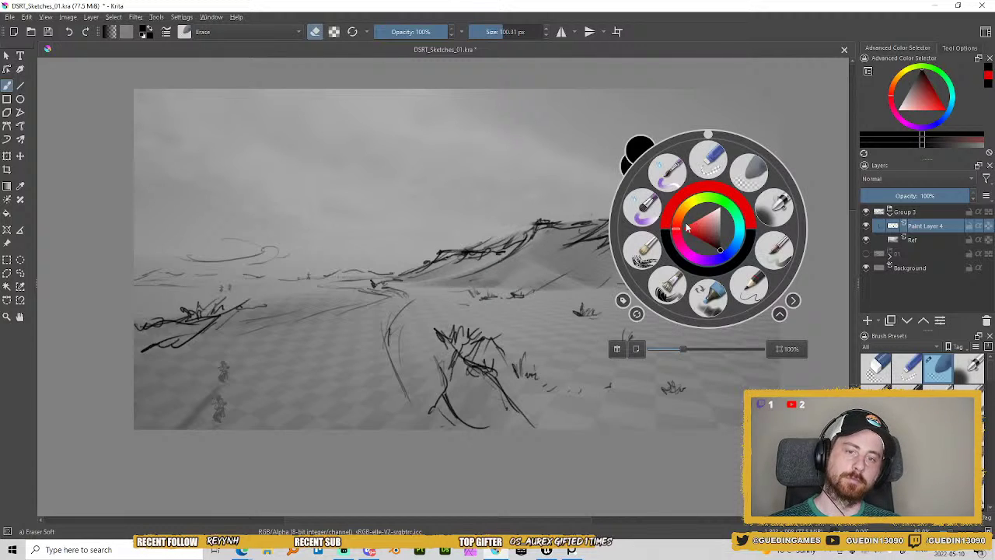
left_click(750, 284)
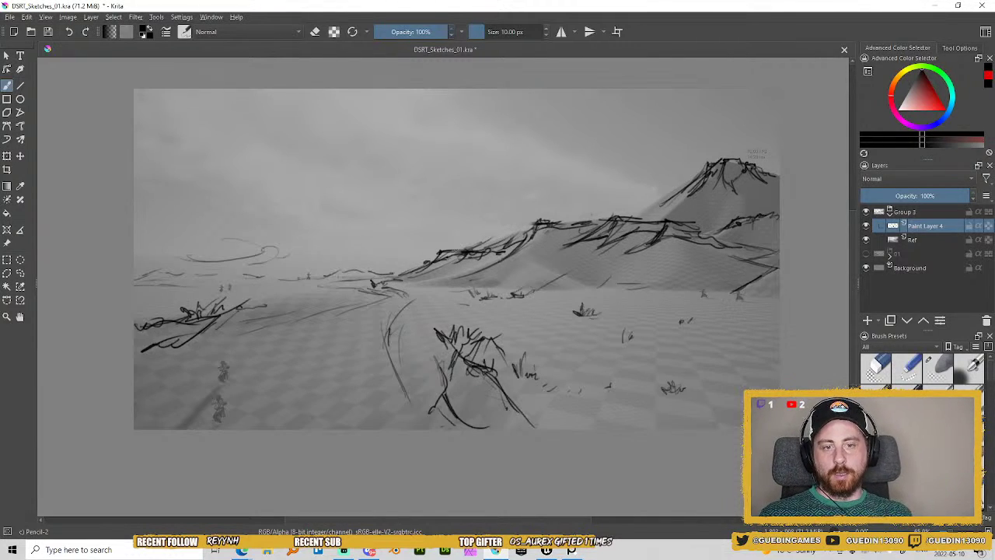
Hatch the near stretch of the winding path and draw spiky grass tufts along its bank beside the foreground mound.
left_click_drag(344, 374, 330, 392)
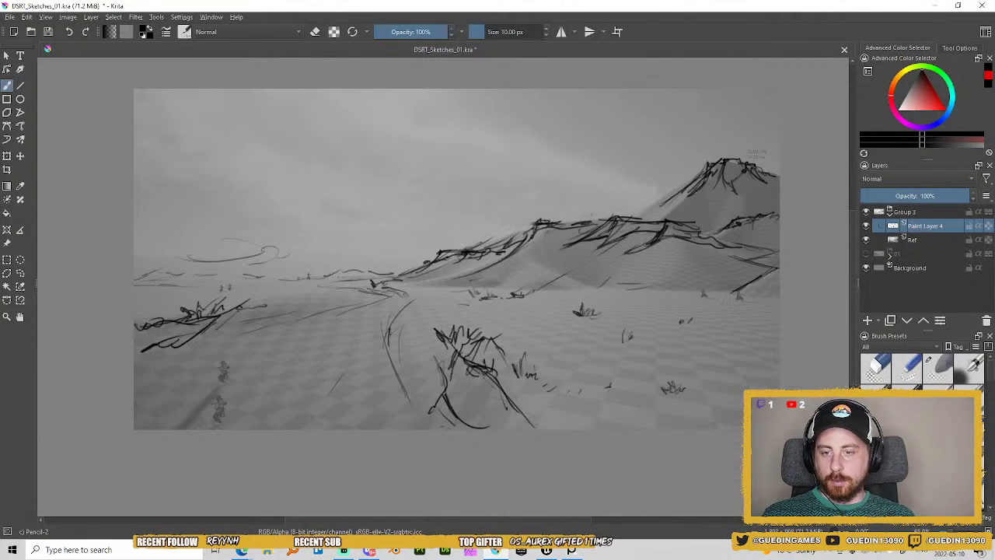
left_click_drag(402, 324, 392, 339)
left_click_drag(412, 393, 402, 319)
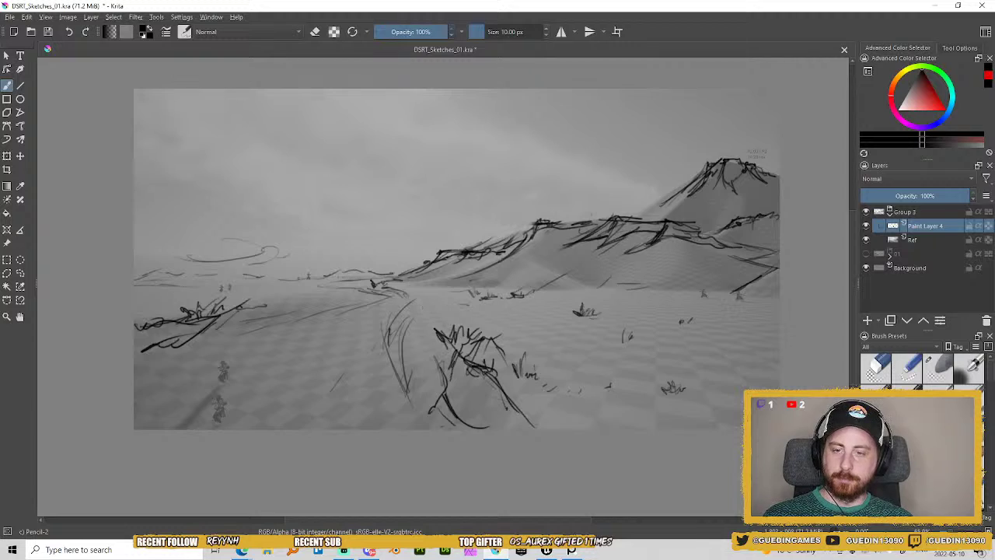
left_click_drag(431, 383, 425, 400)
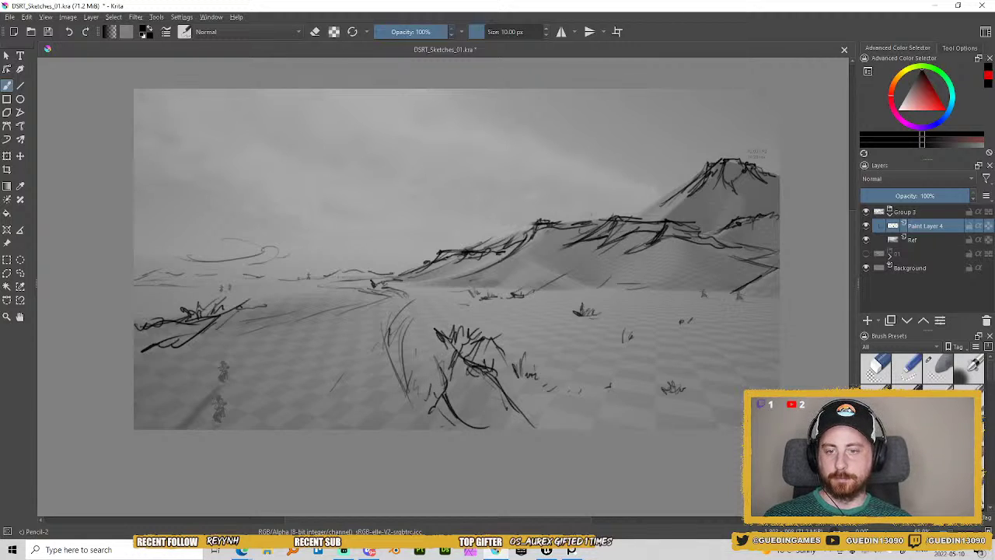
mouse_move(417, 327)
left_mouse_down()
mouse_move(417, 352)
mouse_move(407, 353)
mouse_move(445, 367)
left_mouse_up()
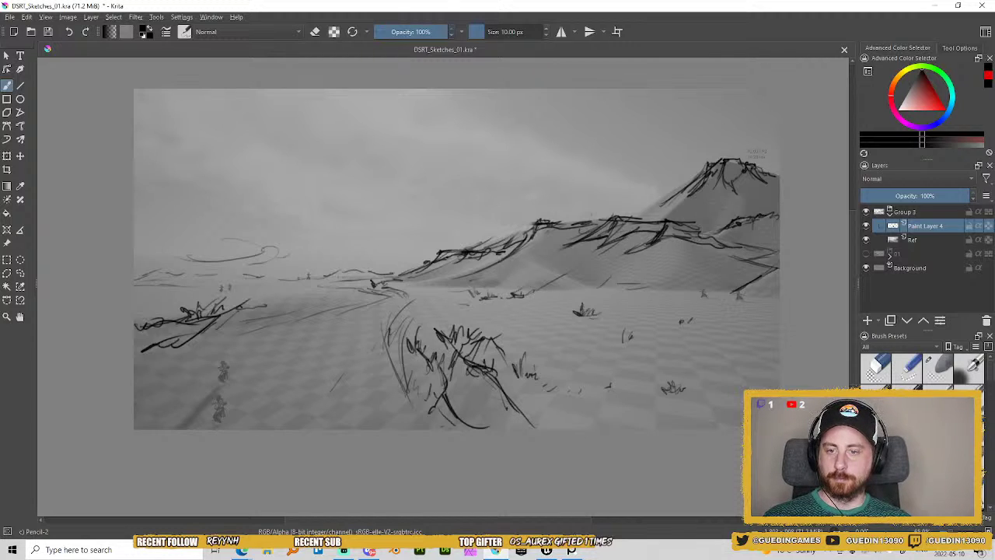
Sketch small shrubs and dark rocks at the path's far bend and strengthen the lower left end of the dune ridge.
left_click_drag(359, 296, 366, 301)
left_click_drag(366, 295, 372, 302)
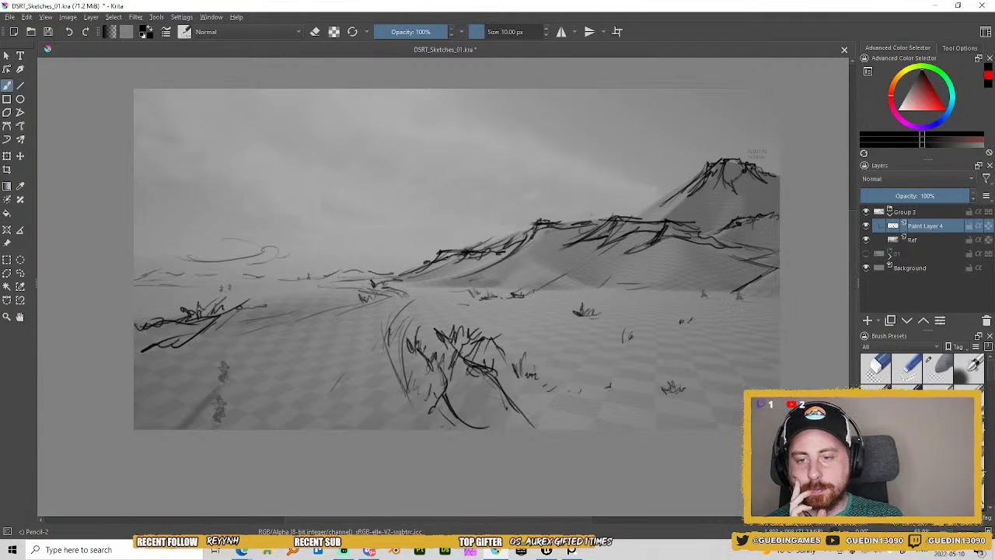
left_click_drag(418, 293, 419, 304)
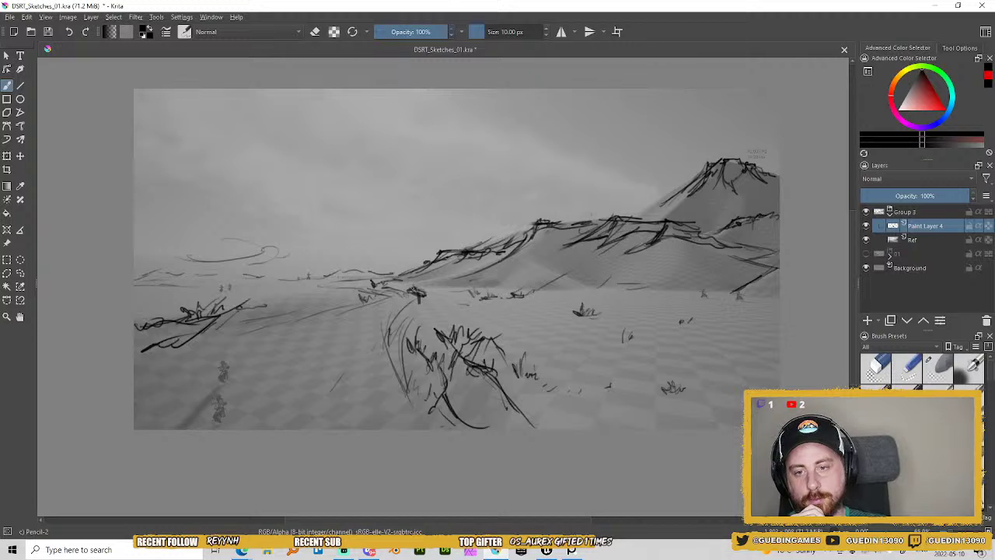
left_click_drag(412, 290, 426, 284)
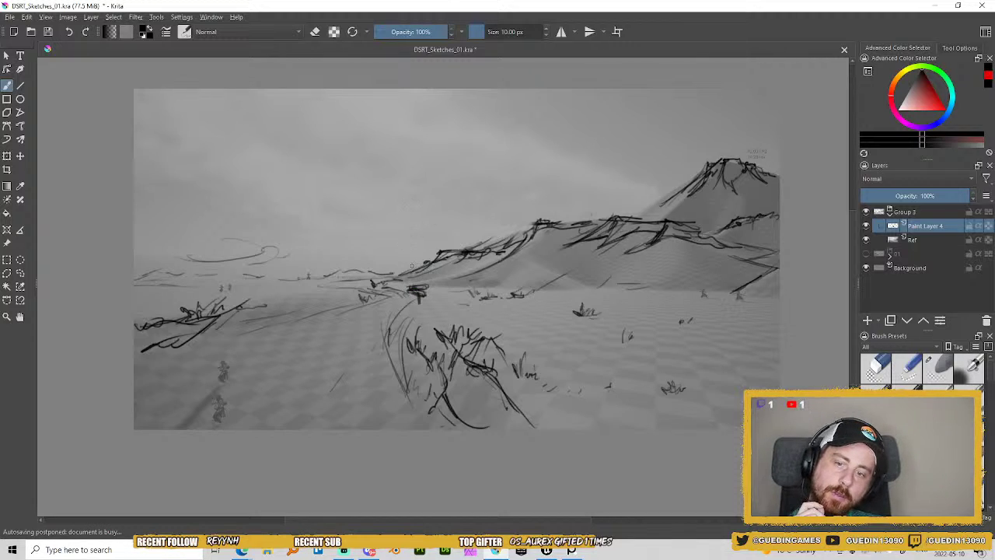
mouse_move(417, 278)
left_mouse_down()
mouse_move(412, 286)
mouse_move(421, 275)
mouse_move(386, 274)
mouse_move(412, 281)
left_mouse_up()
right_click(428, 272)
left_click(470, 201)
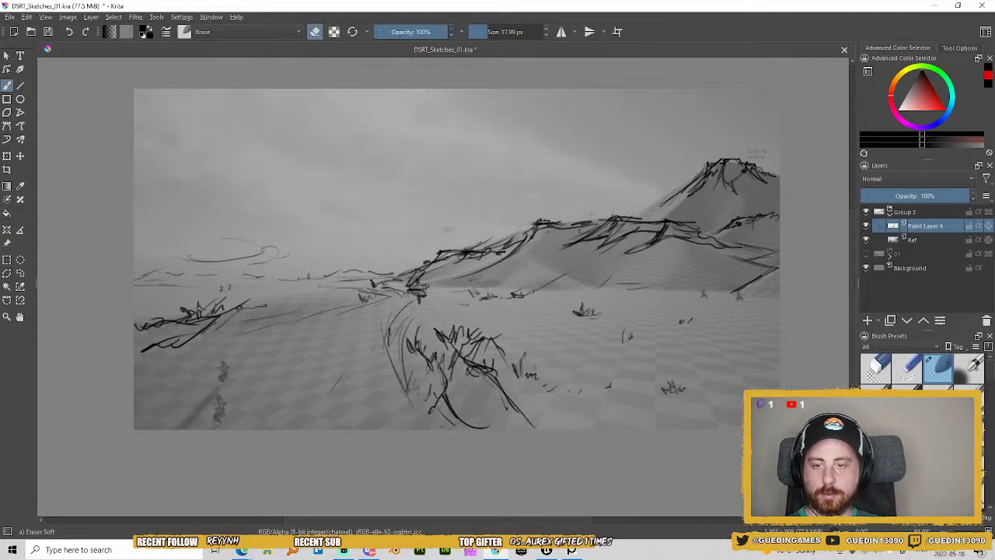
right_click(455, 245)
left_click(502, 309)
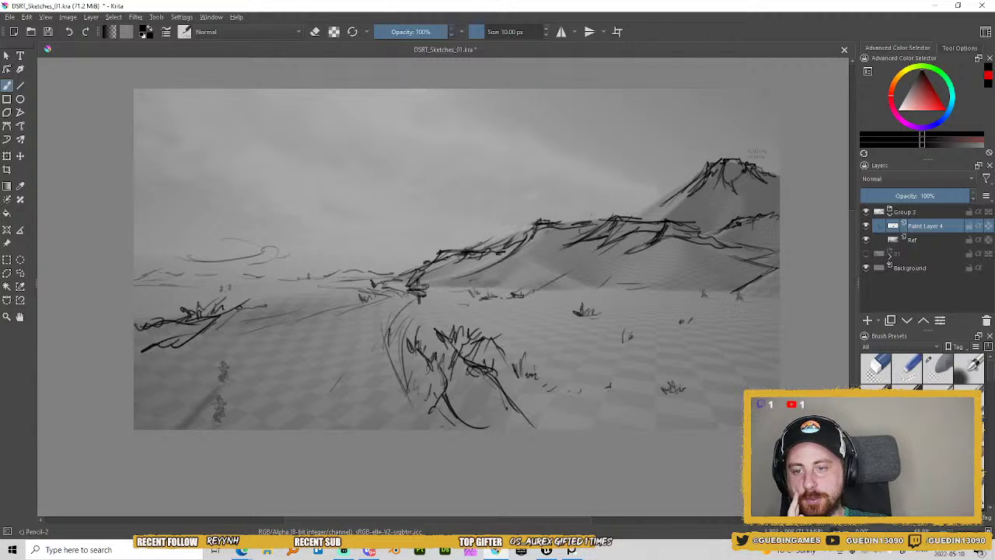
Draw a low vegetated bank along the path's far left side and a small rock on its right side below the bend.
mouse_move(279, 323)
left_mouse_down()
mouse_move(319, 301)
mouse_move(307, 305)
mouse_move(370, 295)
left_mouse_up()
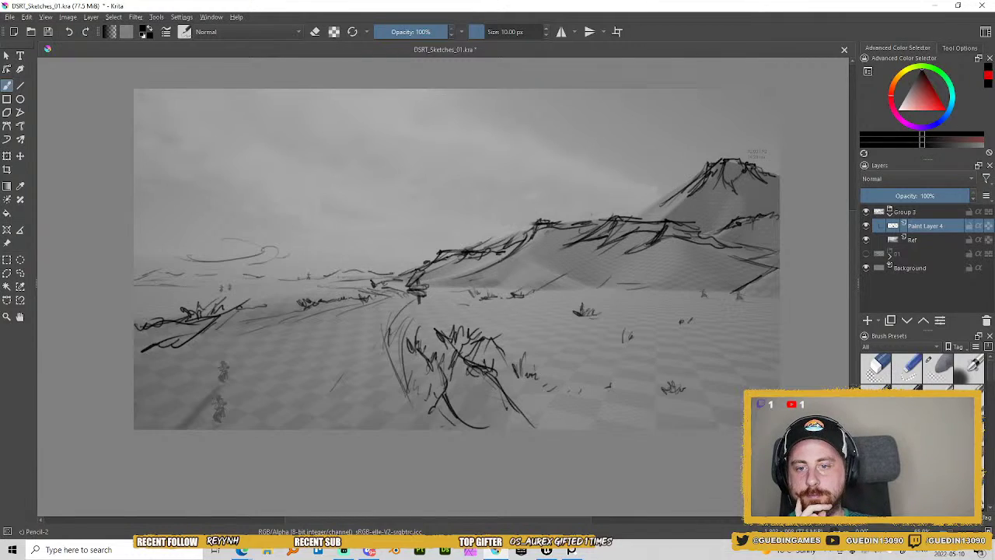
left_click_drag(250, 308, 283, 306)
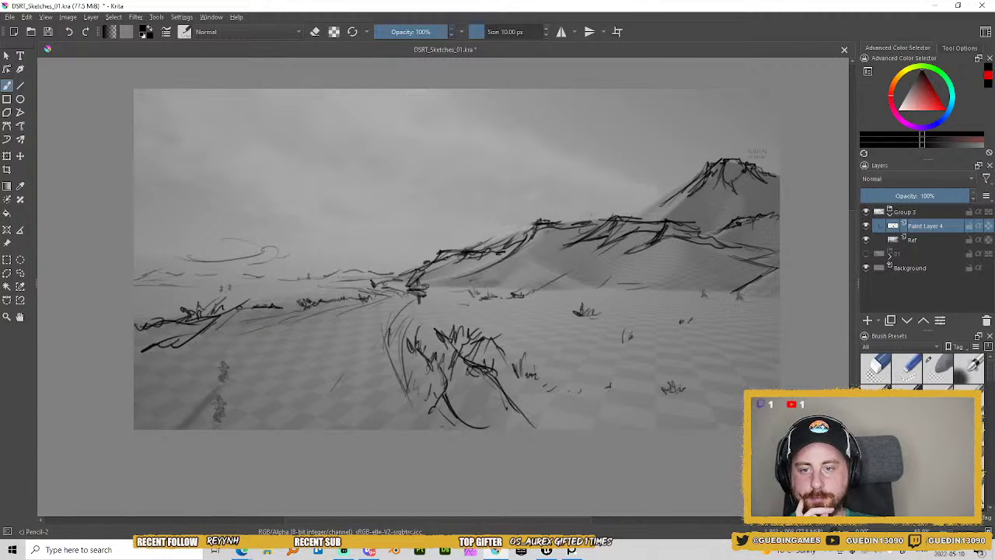
mouse_move(420, 325)
left_mouse_down()
mouse_move(412, 339)
mouse_move(413, 315)
mouse_move(434, 312)
left_mouse_up()
left_click_drag(413, 312, 432, 303)
Erase the foreground mound's inner and right slope lines with Eraser Soft at about 62 px, and extend its grass with Pencil-2.
right_click(460, 276)
left_click(500, 220)
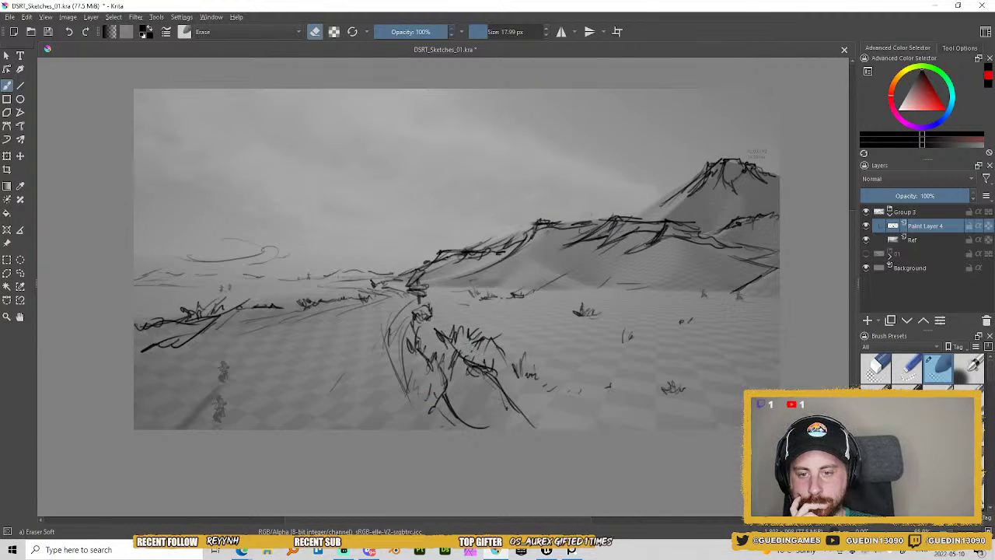
mouse_move(456, 350)
left_mouse_down()
mouse_move(471, 349)
mouse_move(423, 321)
mouse_move(426, 312)
mouse_move(517, 408)
mouse_move(514, 376)
left_mouse_up()
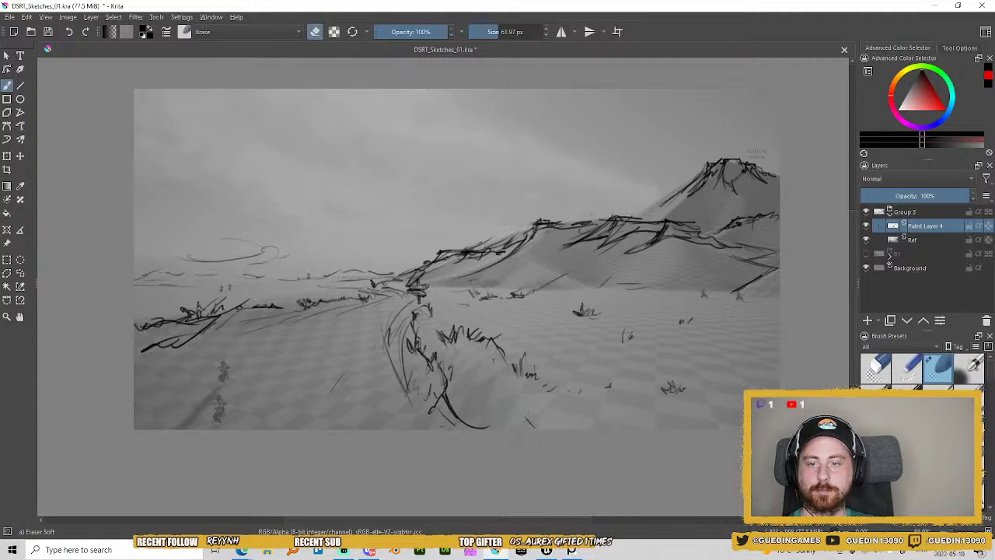
right_click(518, 279)
left_click(561, 332)
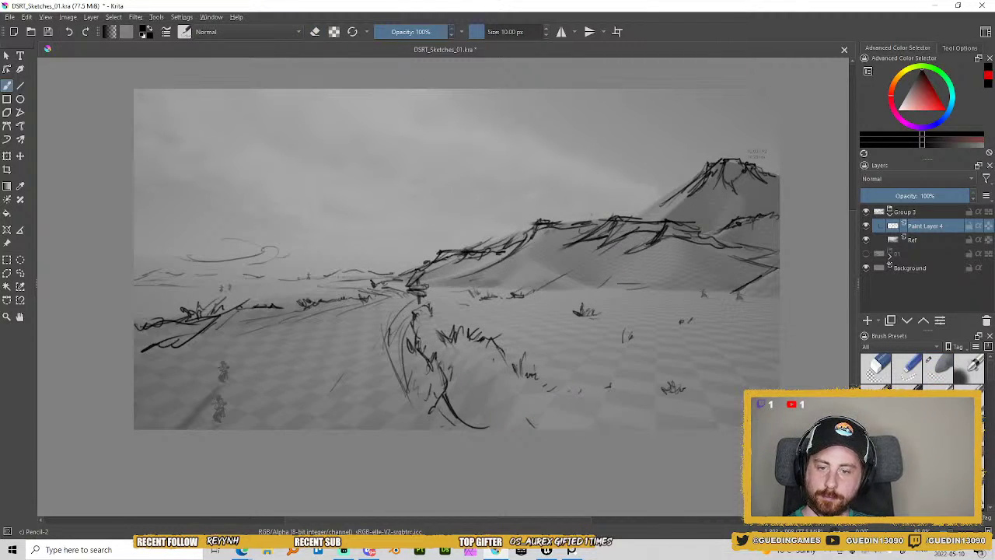
left_click_drag(501, 345, 518, 360)
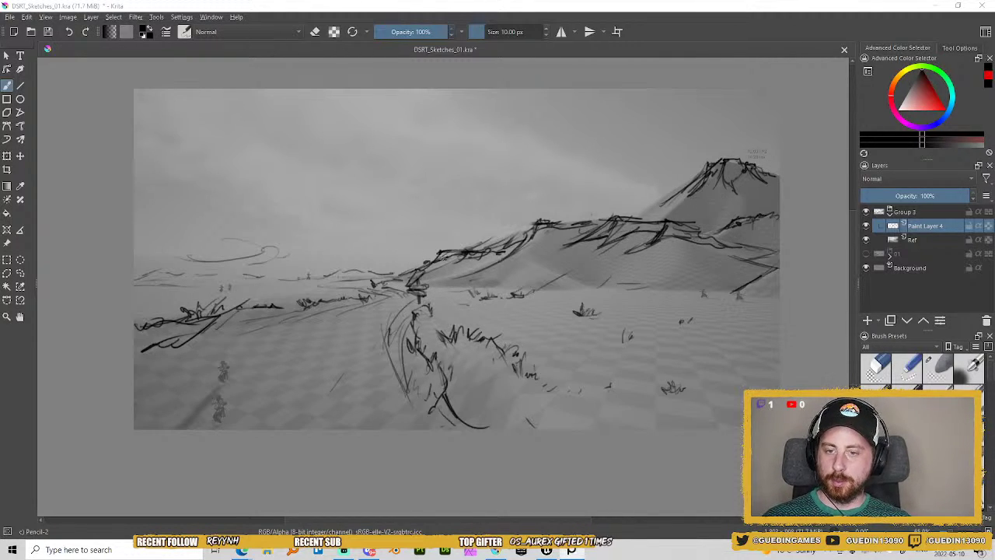
Try to sketch a long flat-topped mesa on the horizon, joining the left end of the dune ridge.
left_click_drag(426, 267, 305, 269)
mouse_move(370, 259)
left_mouse_down()
mouse_move(317, 261)
mouse_move(327, 281)
left_mouse_up()
left_click_drag(320, 273, 321, 287)
left_click_drag(315, 269, 369, 261)
left_click_drag(334, 268, 427, 263)
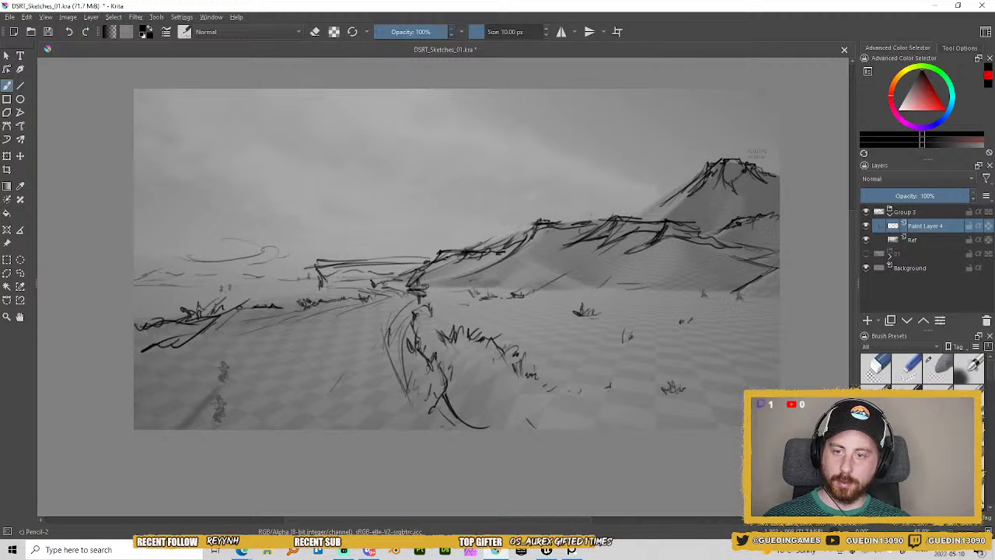
mouse_move(323, 288)
left_mouse_down()
mouse_move(359, 265)
mouse_move(418, 263)
mouse_move(327, 269)
mouse_move(440, 253)
left_mouse_up()
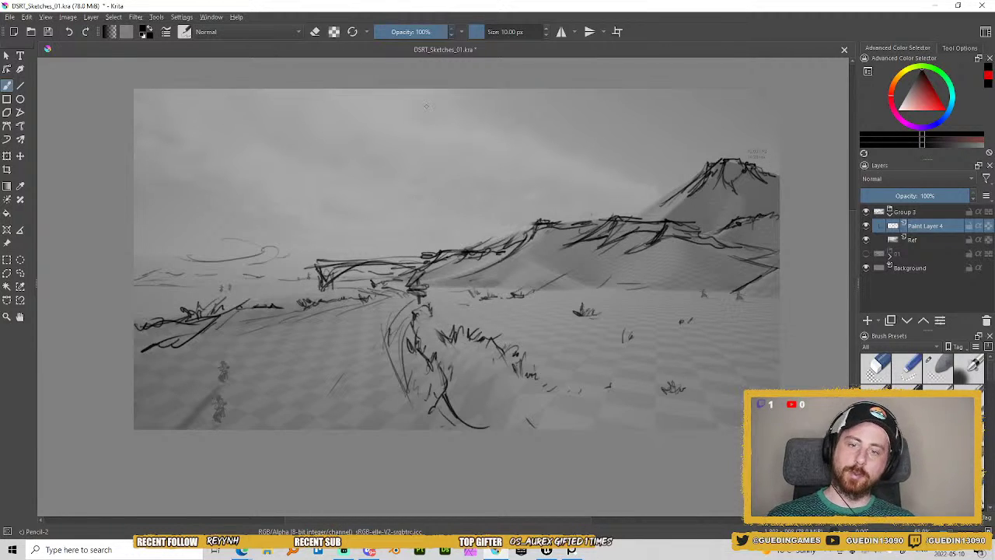
Undo the horizon mesa strokes, try a single flat ridge line in their place, and undo it too.
key("ctrl+z")
key("ctrl+z")
key("ctrl+z")
key("ctrl+z")
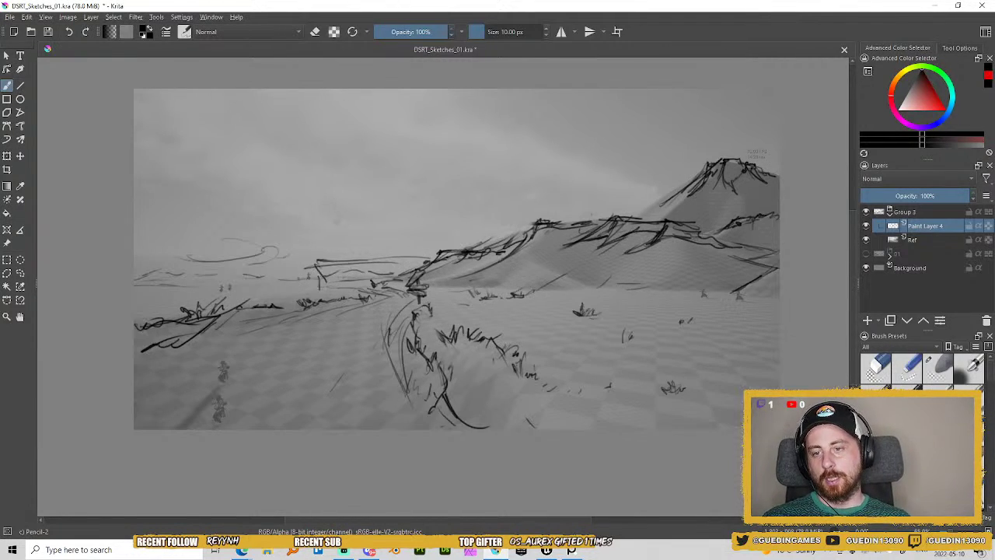
key("ctrl+z")
key("ctrl+z")
left_click_drag(363, 259, 429, 257)
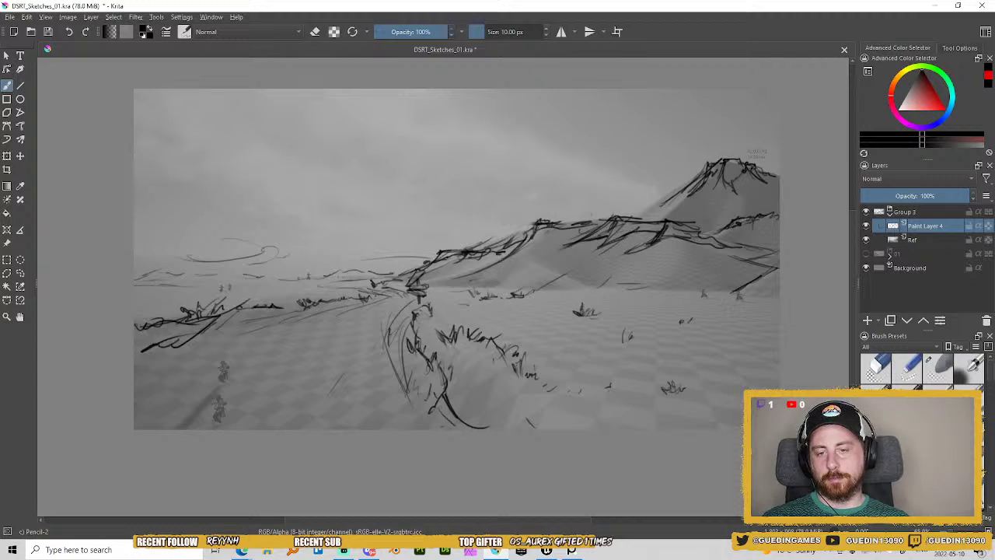
key("ctrl+z")
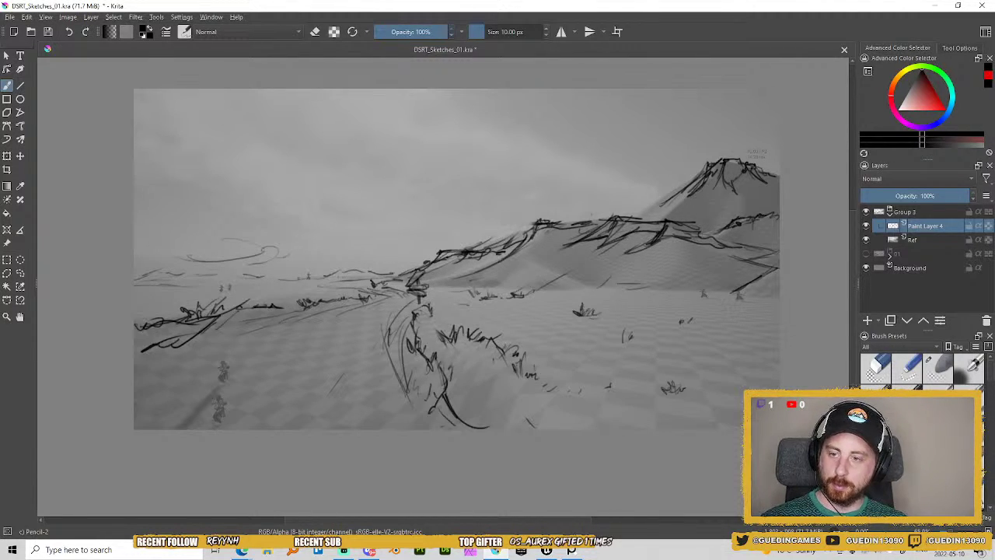
Sketch a rocky dune in the far left distance and join the tall right dune's left slope to the middle ridge.
mouse_move(142, 292)
left_mouse_down()
mouse_move(221, 269)
mouse_move(202, 288)
mouse_move(224, 276)
mouse_move(232, 284)
mouse_move(154, 286)
mouse_move(166, 298)
mouse_move(143, 301)
left_mouse_up()
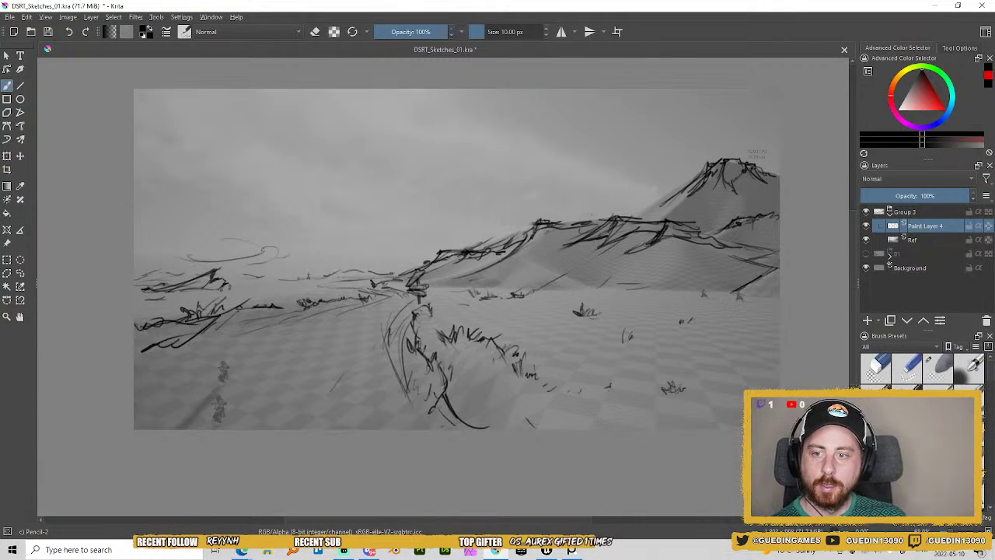
left_click_drag(228, 284, 250, 291)
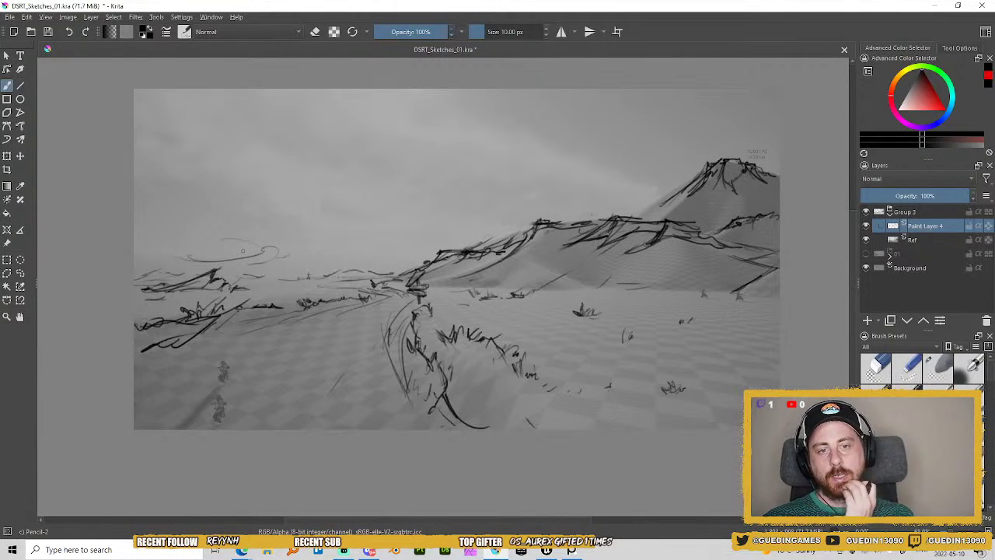
left_click_drag(638, 215, 670, 194)
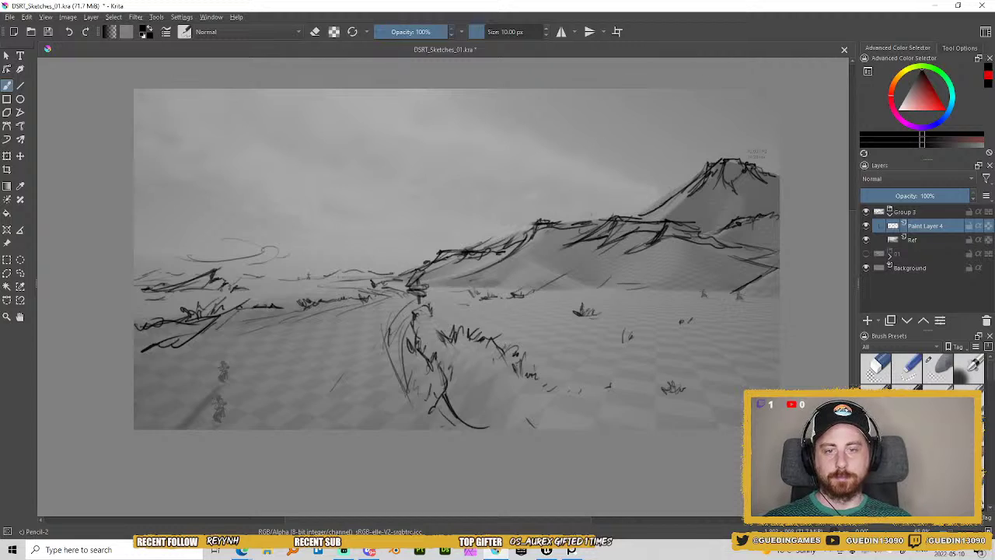
Try curling wind strokes in the sky above the dune ridge and undo them.
mouse_move(624, 127)
left_mouse_down()
mouse_move(650, 192)
mouse_move(647, 181)
left_mouse_up()
key("ctrl+z")
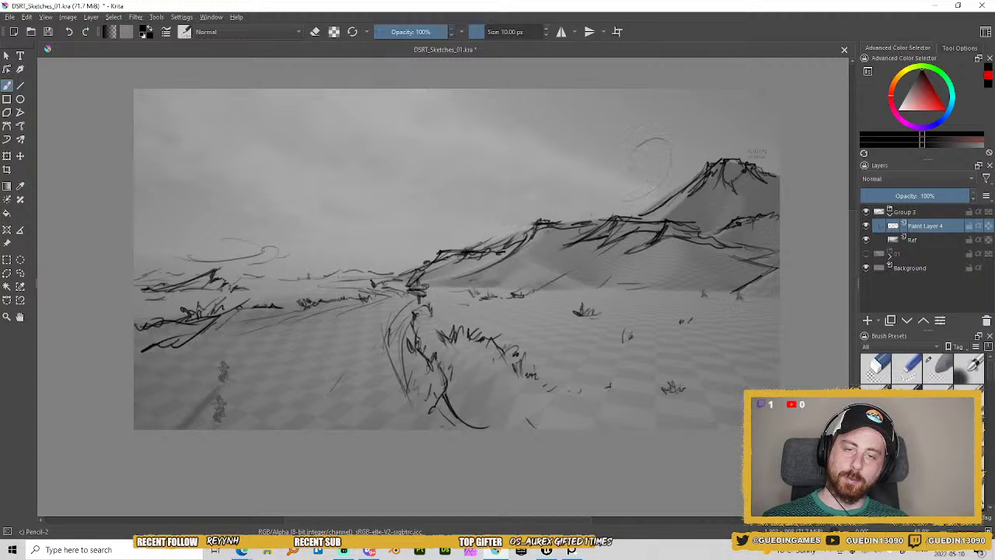
left_click_drag(457, 238, 534, 167)
key("ctrl+z")
key("ctrl+z")
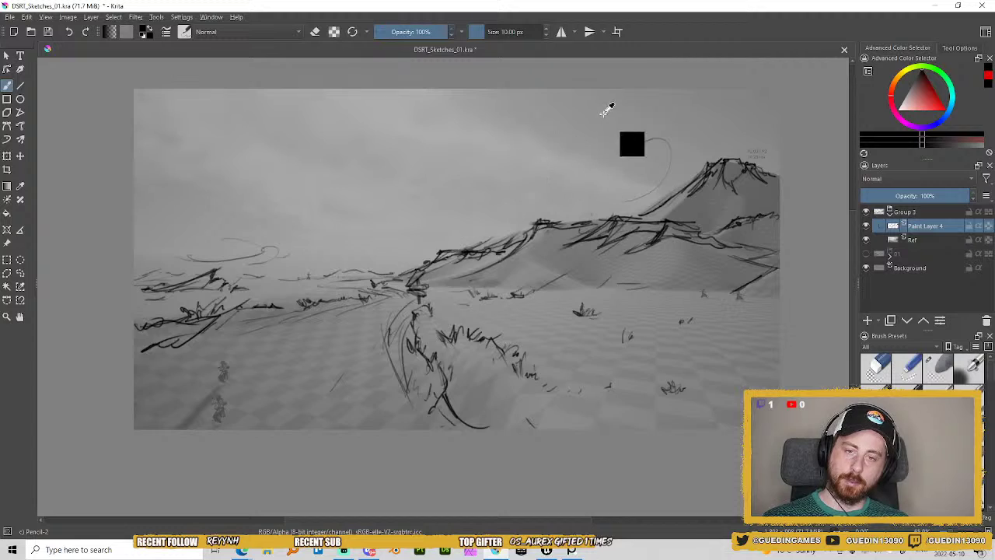
Try light sweeping lines rising above the ridge, undo them, and restore the tall dune's joining slope stroke.
mouse_move(577, 213)
left_mouse_down()
mouse_move(635, 187)
mouse_move(668, 137)
left_mouse_up()
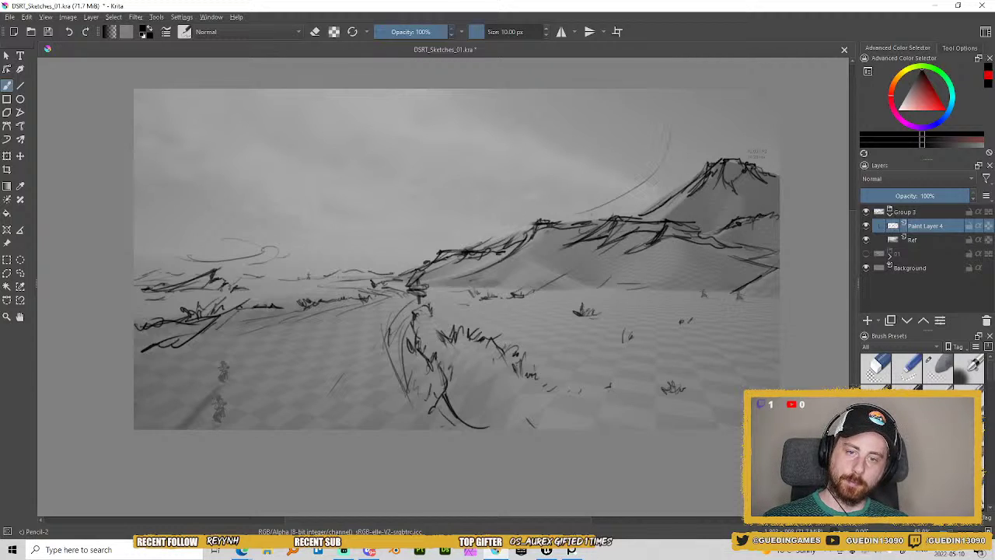
left_click_drag(457, 233, 535, 196)
left_click_drag(416, 240, 473, 209)
left_click_drag(394, 270, 426, 243)
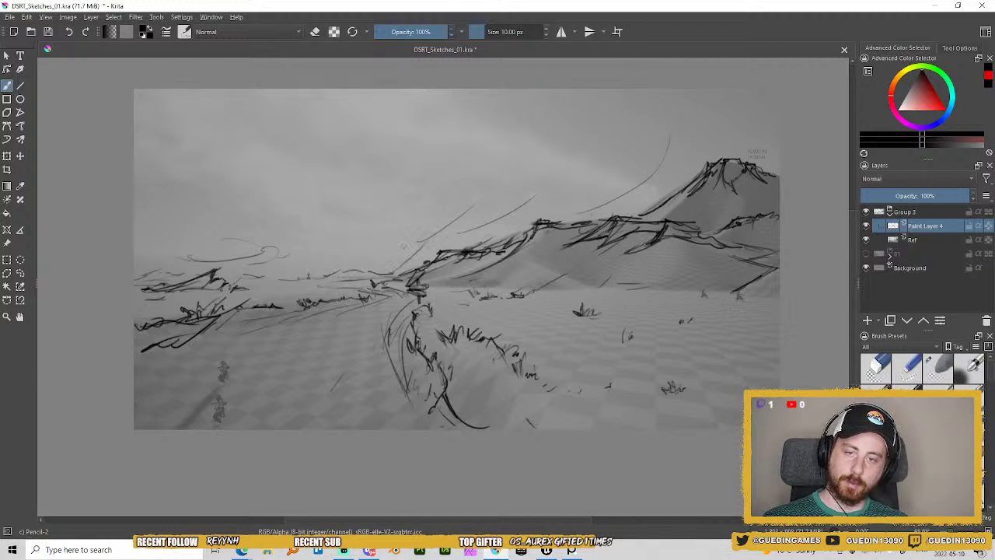
key("ctrl+z")
key("ctrl+z")
key("ctrl+z")
key("ctrl+z")
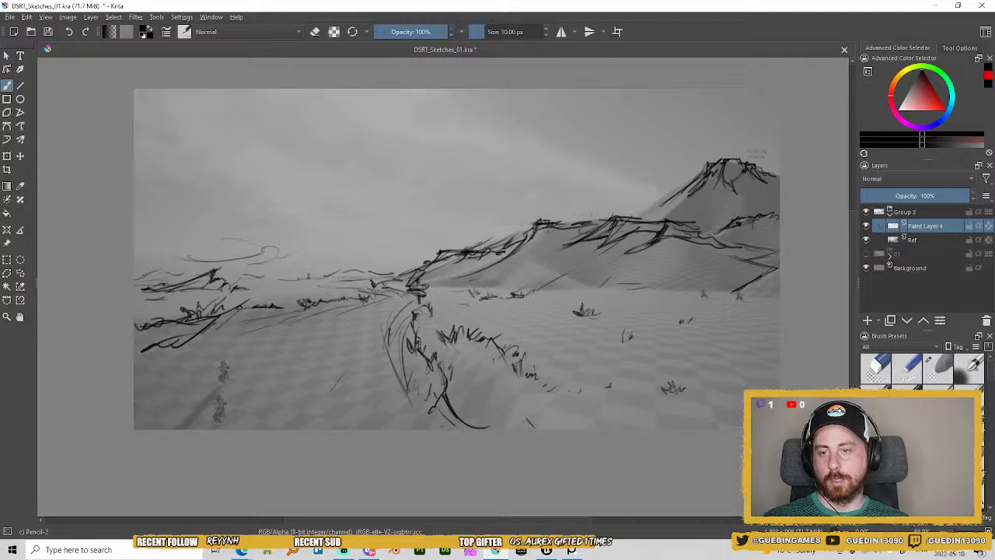
key("ctrl+shift+z")
Try diagonal sky lines and a pointed peak on the horizon left of the ridge, undoing each attempt.
left_click_drag(326, 262, 526, 162)
key("ctrl+z")
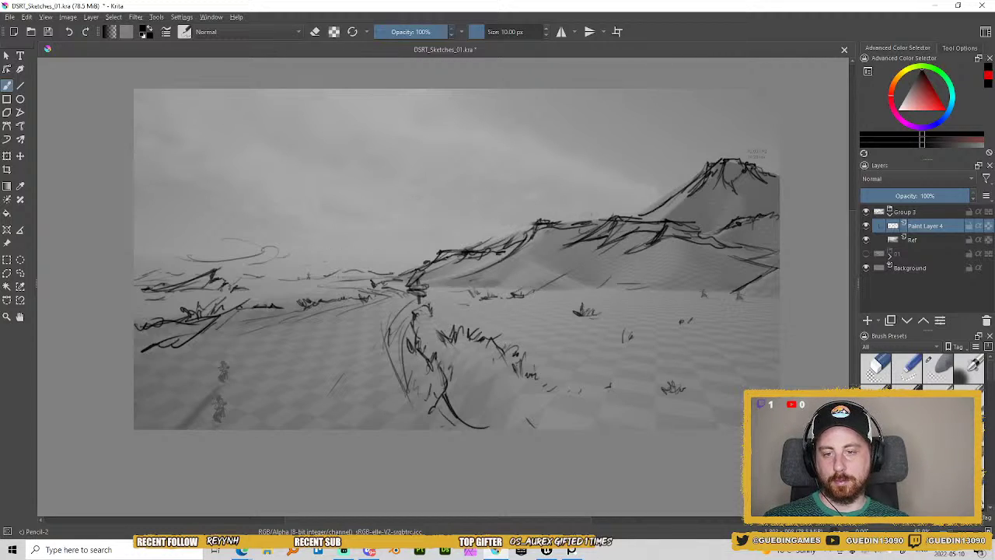
left_click_drag(266, 275, 379, 216)
key("ctrl+z")
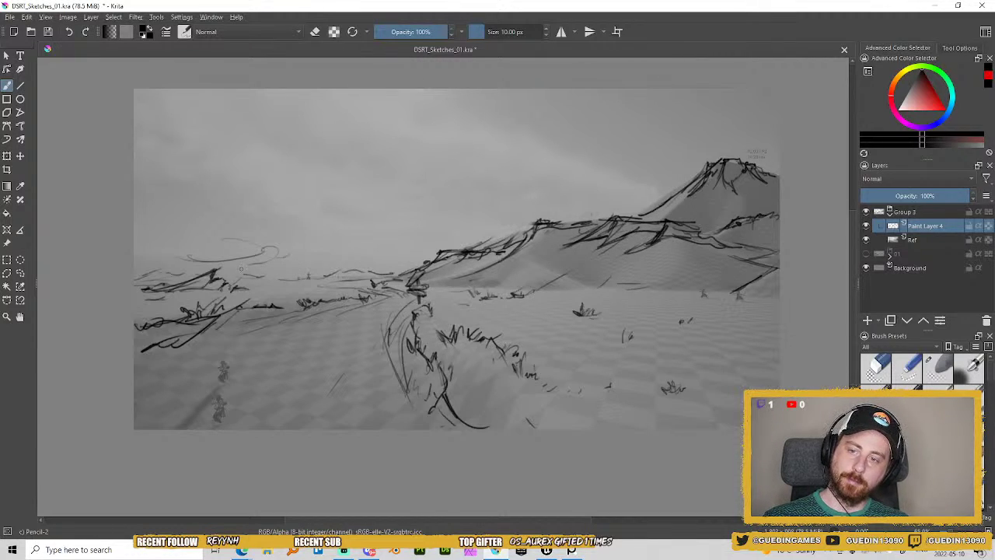
mouse_move(330, 255)
left_mouse_down()
mouse_move(349, 226)
mouse_move(370, 256)
mouse_move(361, 252)
left_mouse_up()
key("ctrl+z")
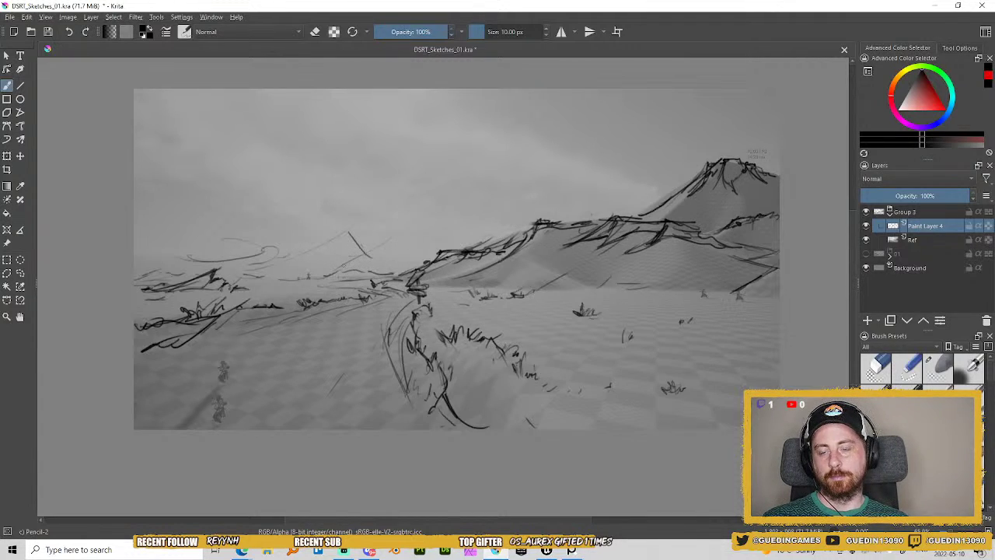
key("ctrl+z")
key("ctrl+z")
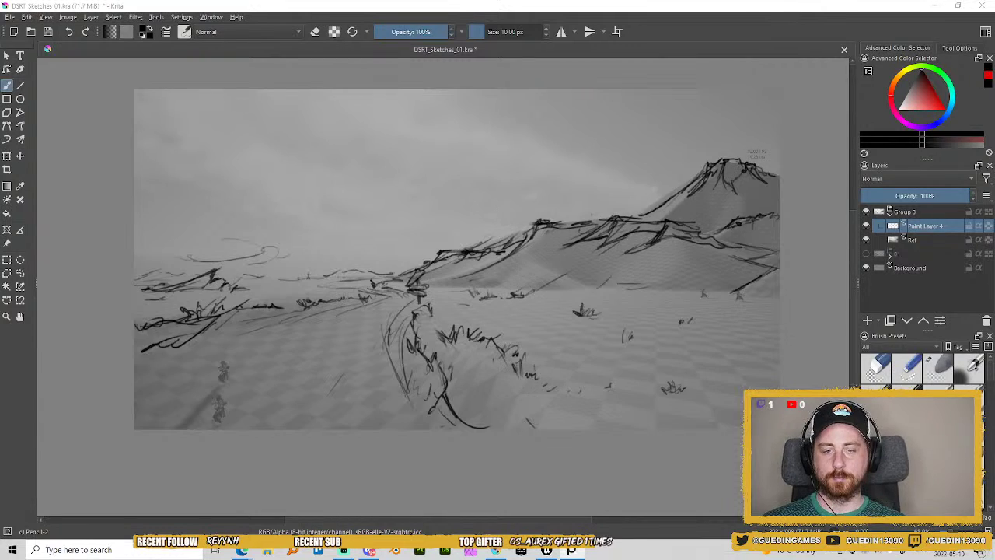
Add short hatching and a cluster of rounded shapes with dark outlines on the ground at the foot of the middle dune.
left_click_drag(534, 296, 544, 283)
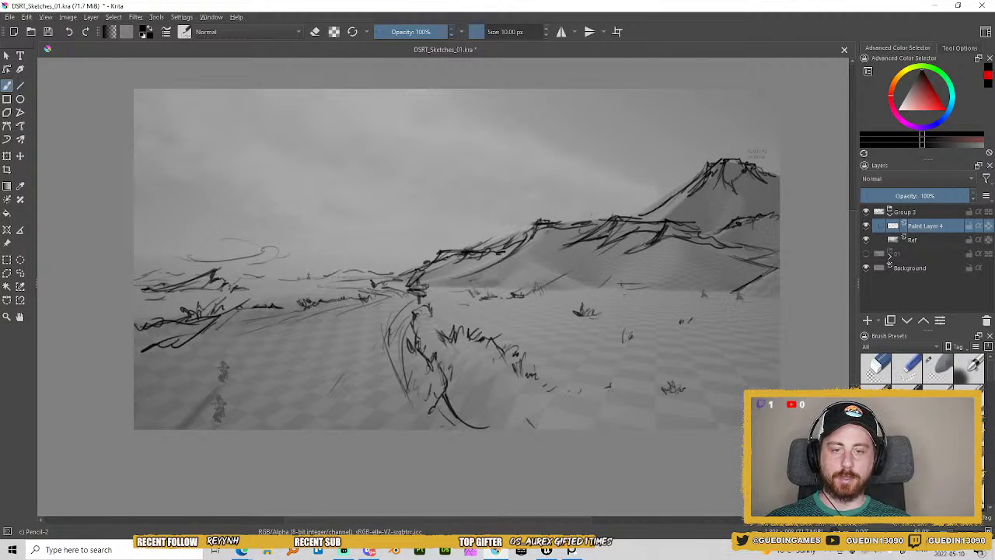
mouse_move(623, 289)
left_mouse_down()
mouse_move(621, 278)
mouse_move(635, 285)
mouse_move(618, 275)
mouse_move(645, 275)
left_mouse_up()
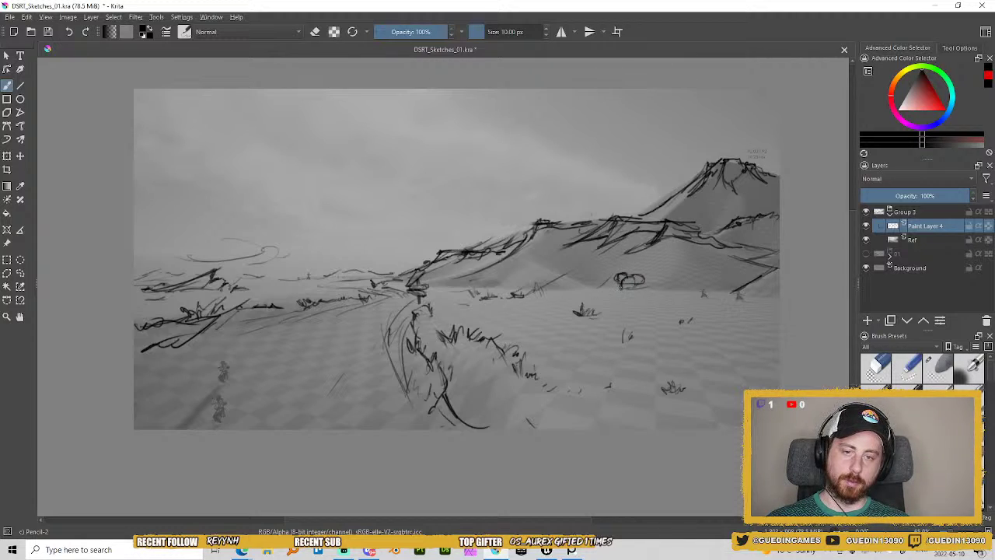
left_click_drag(611, 290, 621, 282)
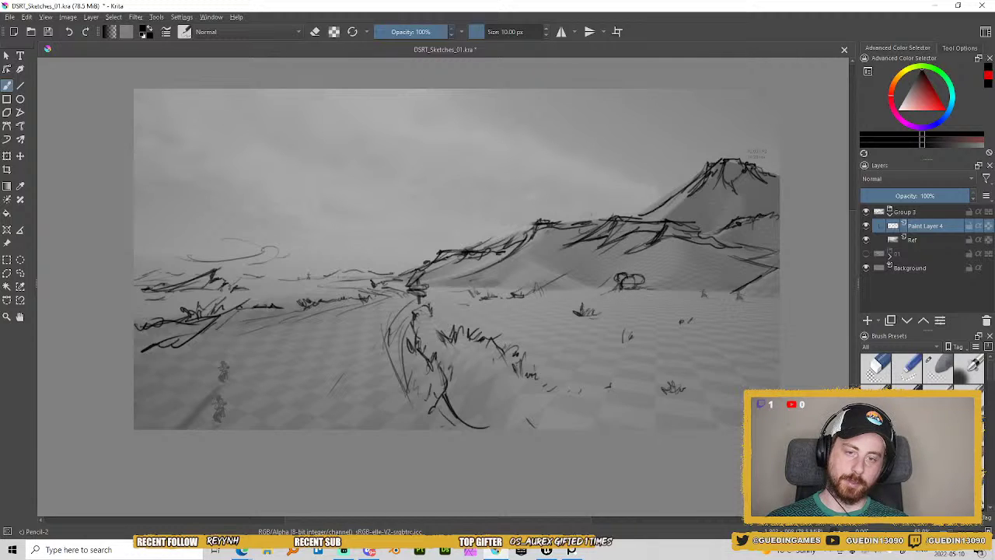
Lighten the lines inside the rounded cluster at the middle dune's foot using the Eraser Soft brush at about 25 px.
right_click(637, 250)
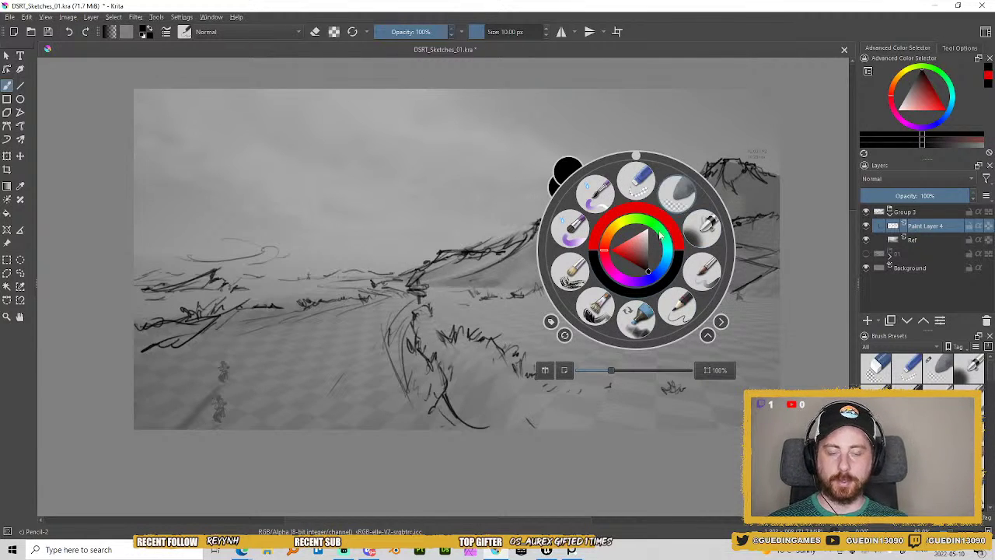
left_click(676, 198)
key("bracketleft")
key("bracketleft")
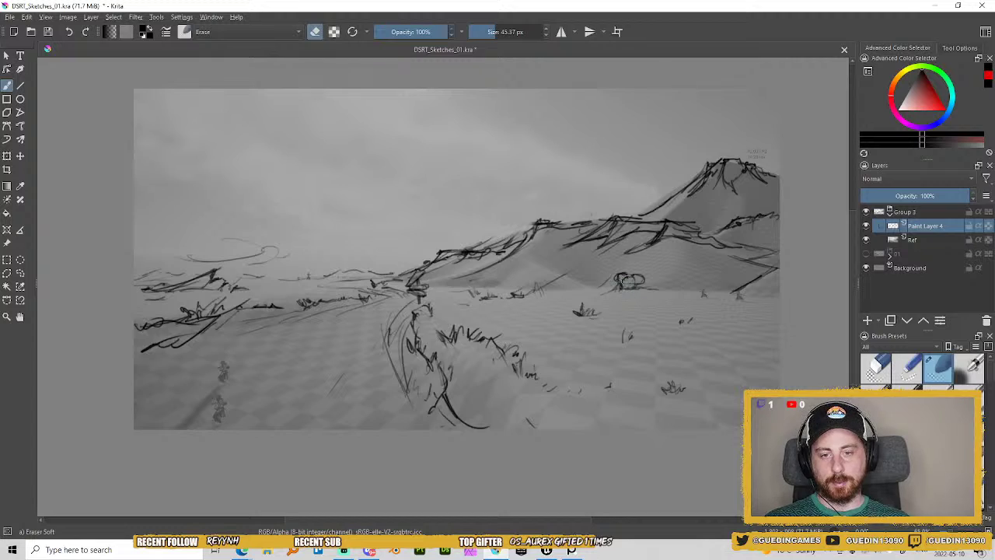
key("bracketleft")
key("bracketleft")
key("bracketleft")
key("bracketleft")
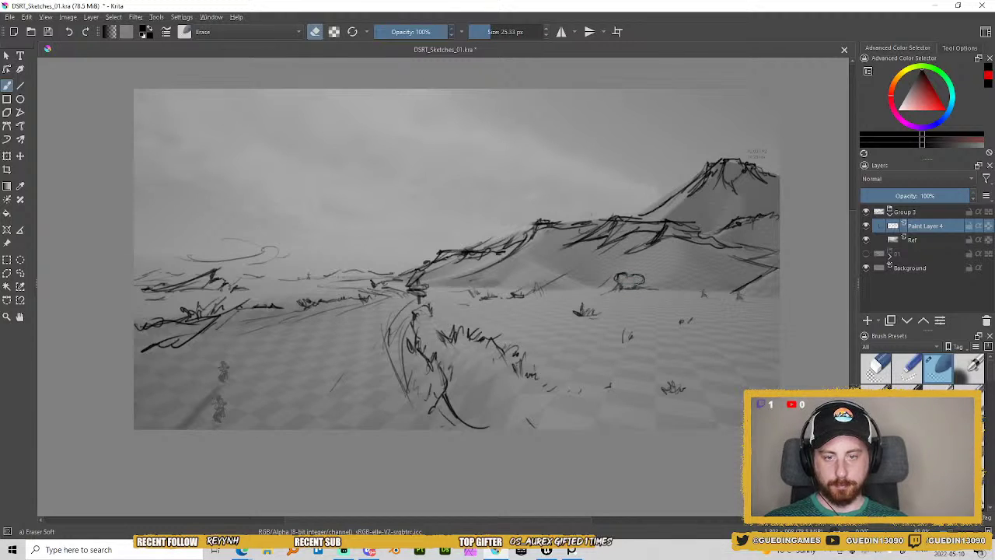
Add darker inner details and outline strokes to the rounded cluster with the 10 px Pencil-2 brush.
right_click(634, 265)
left_click(674, 325)
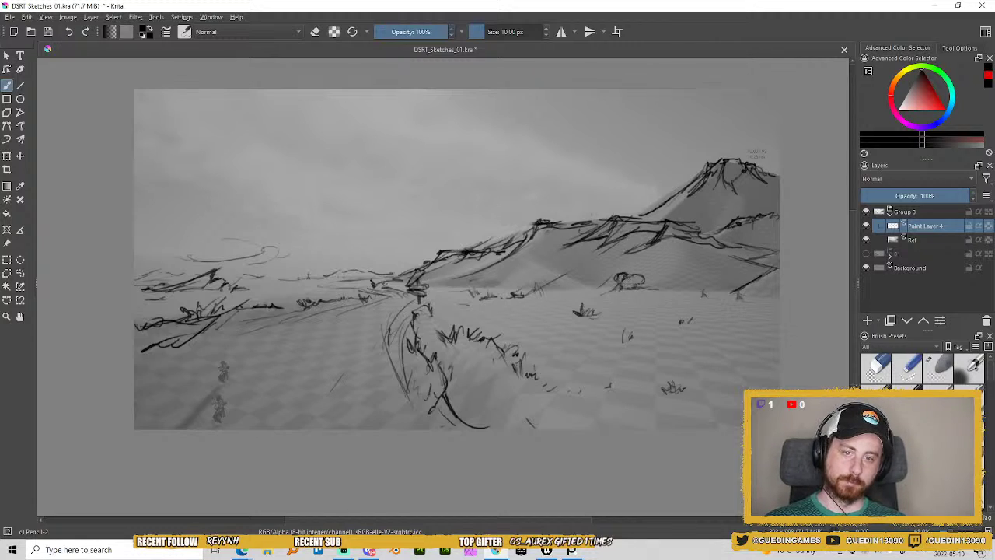
left_click_drag(623, 274, 626, 277)
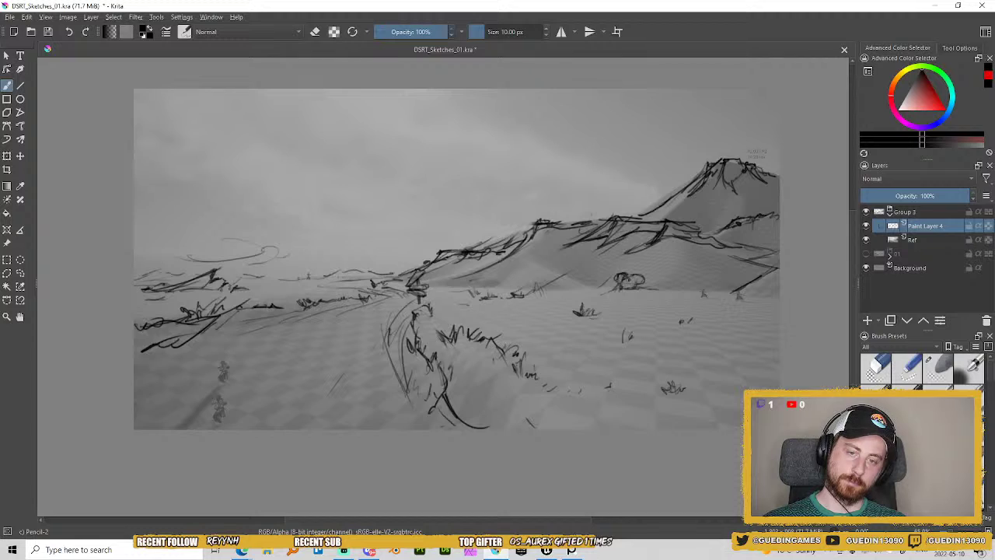
mouse_move(622, 278)
left_mouse_down()
mouse_move(612, 294)
mouse_move(633, 288)
mouse_move(620, 293)
left_mouse_up()
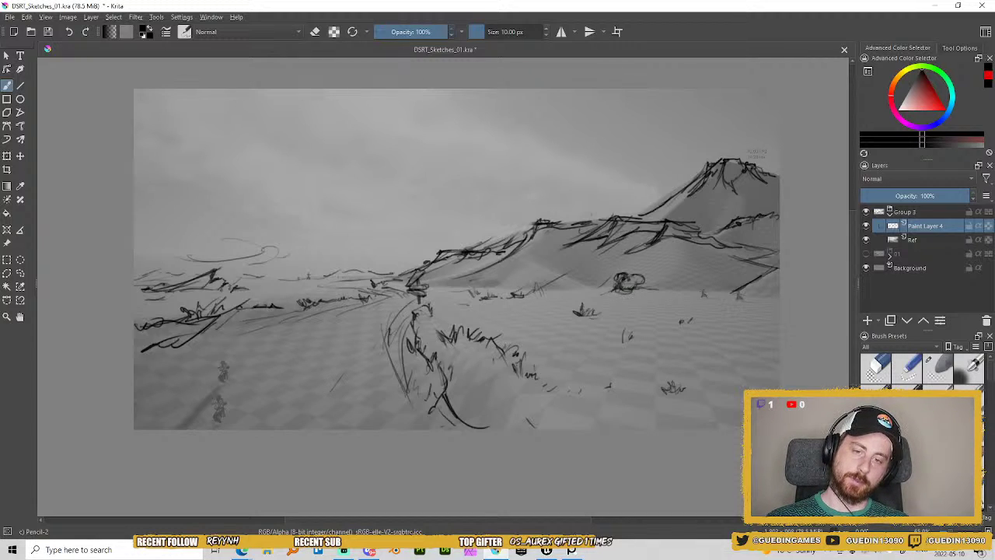
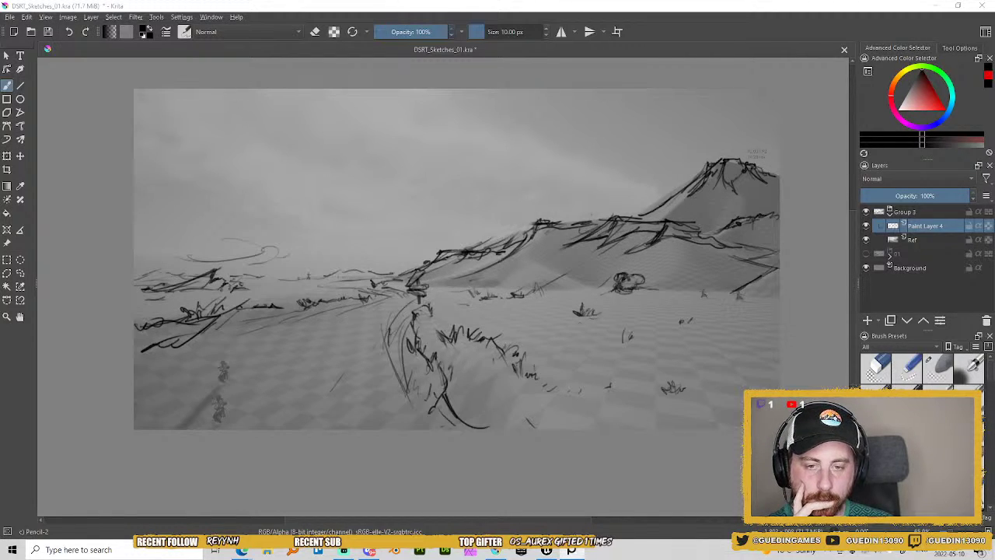
Sketch a low stepped rock formation with blocky side pieces on the flat ground below the dunes, beside the rounded cluster.
mouse_move(645, 315)
left_mouse_down()
mouse_move(664, 302)
mouse_move(680, 306)
mouse_move(678, 290)
mouse_move(710, 309)
left_mouse_up()
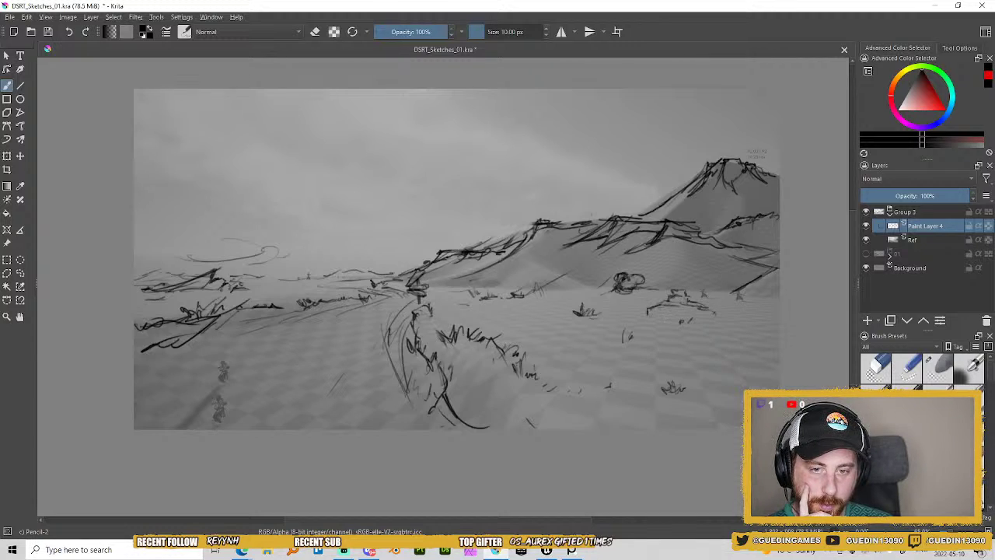
mouse_move(634, 314)
left_mouse_down()
mouse_move(704, 311)
mouse_move(710, 321)
mouse_move(723, 309)
mouse_move(716, 300)
left_mouse_up()
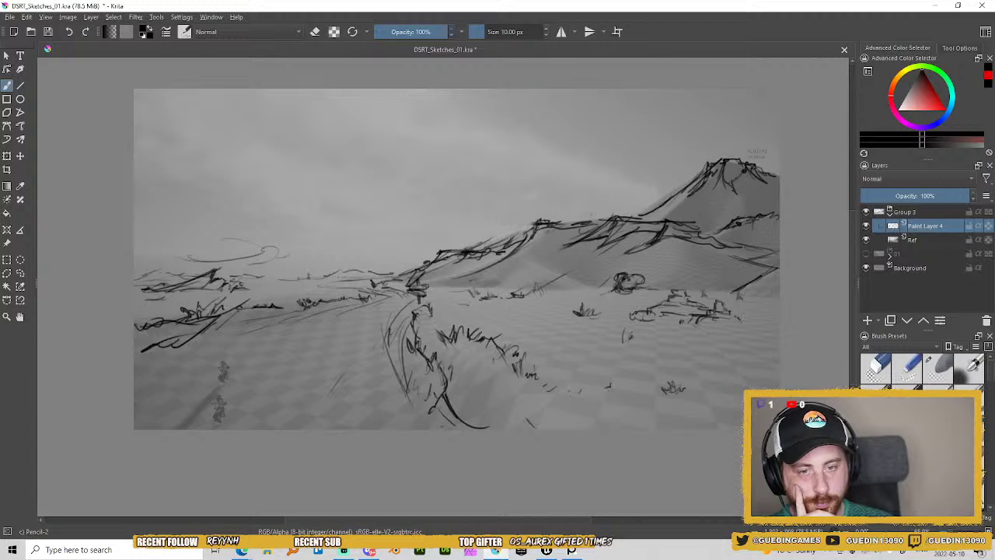
left_click_drag(710, 325, 736, 323)
Clean up the stepped rock formation with the Eraser Soft brush at 18.53 px, return to Pencil-2, and save the file.
right_click(710, 311)
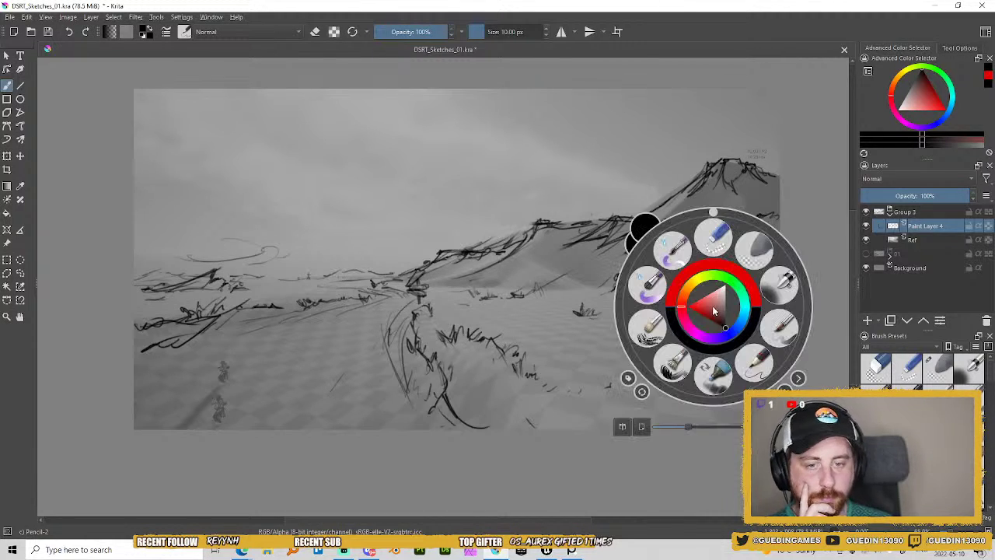
left_click(754, 251)
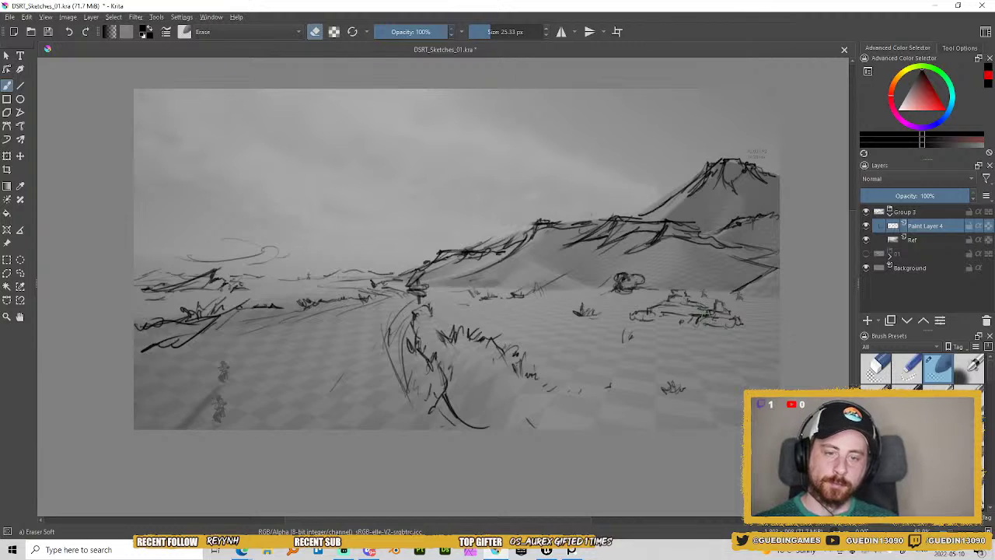
key("bracketleft")
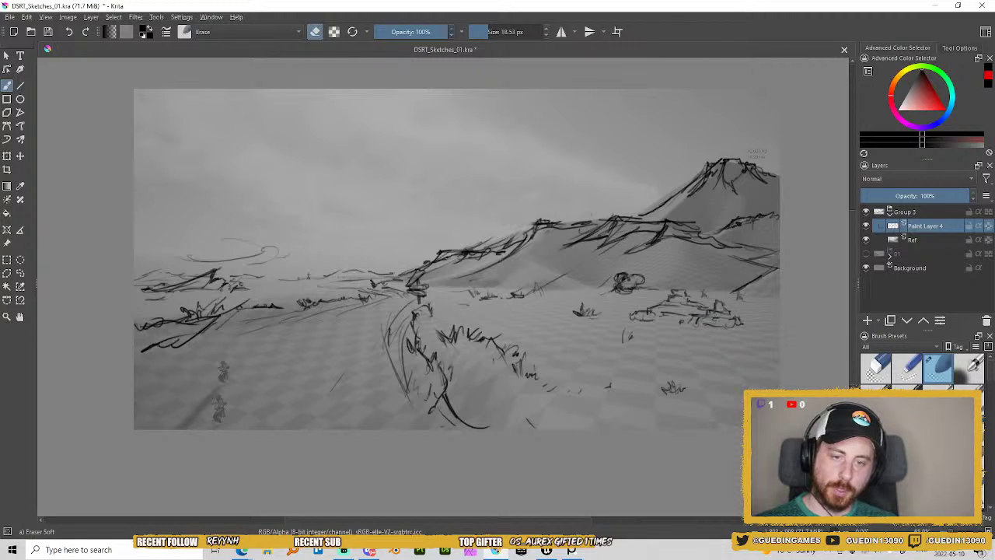
left_click_drag(719, 311, 728, 312)
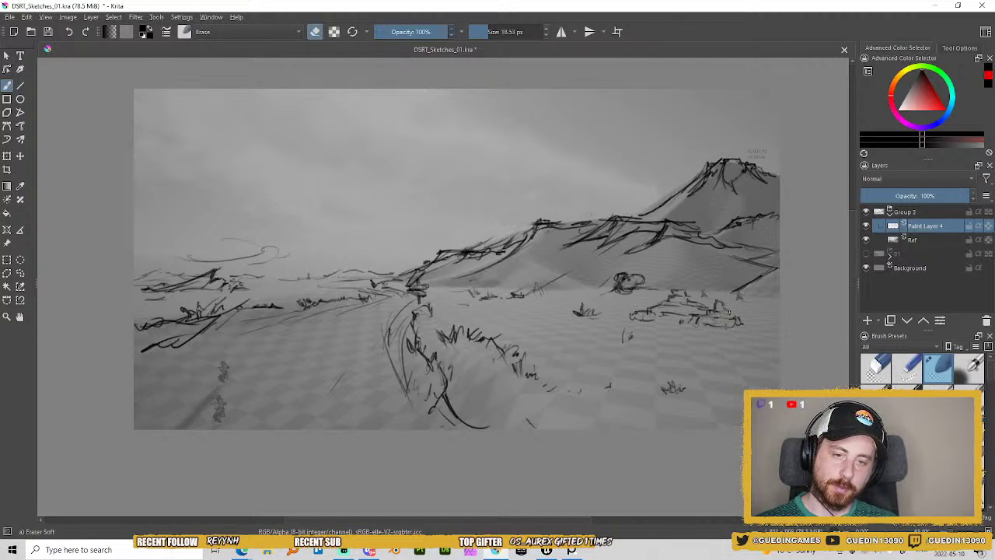
right_click(659, 375)
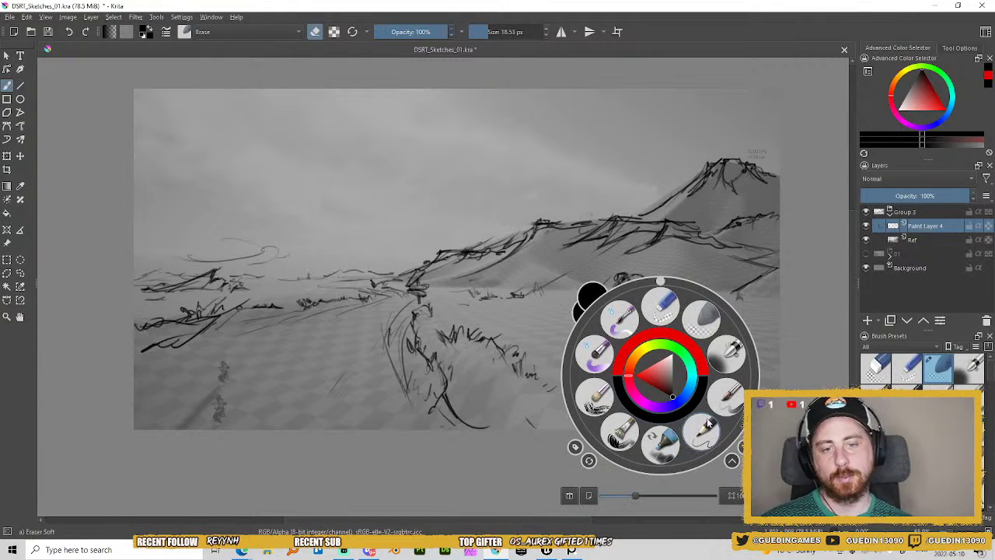
left_click(710, 443)
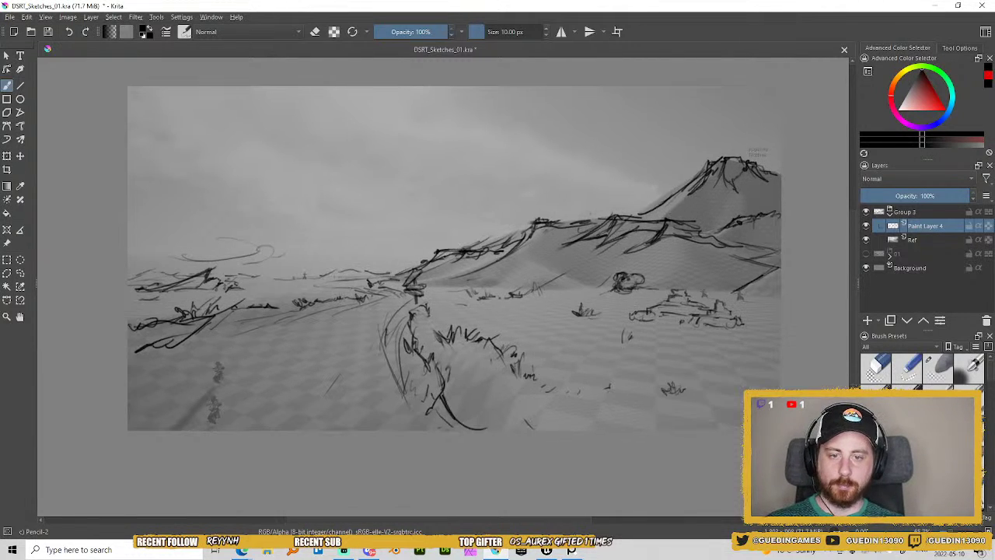
key("ctrl+s")
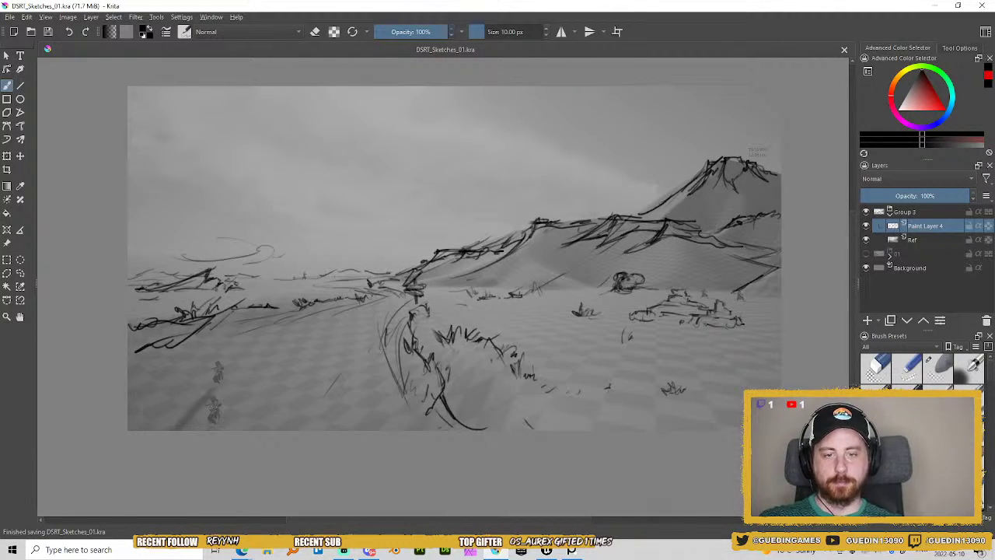
Add a new paint layer above the sketch and draw a red arrow pointing down at the rounded cluster.
left_click(868, 321)
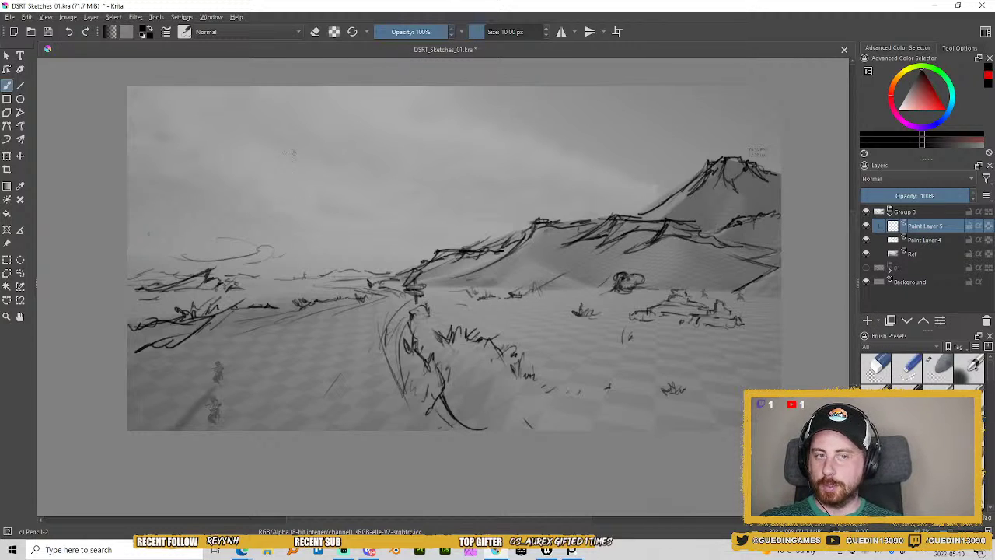
left_click(986, 78)
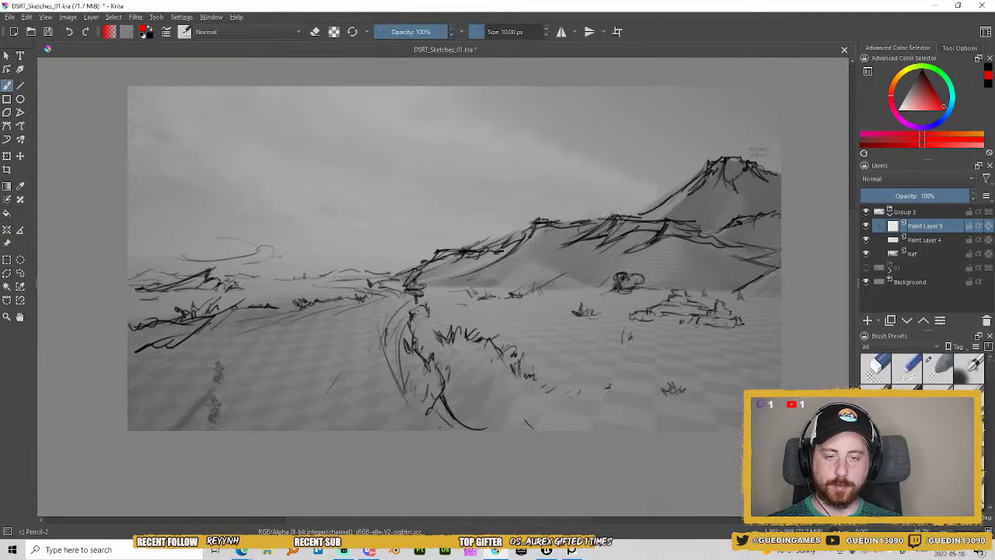
left_click_drag(605, 261, 596, 208)
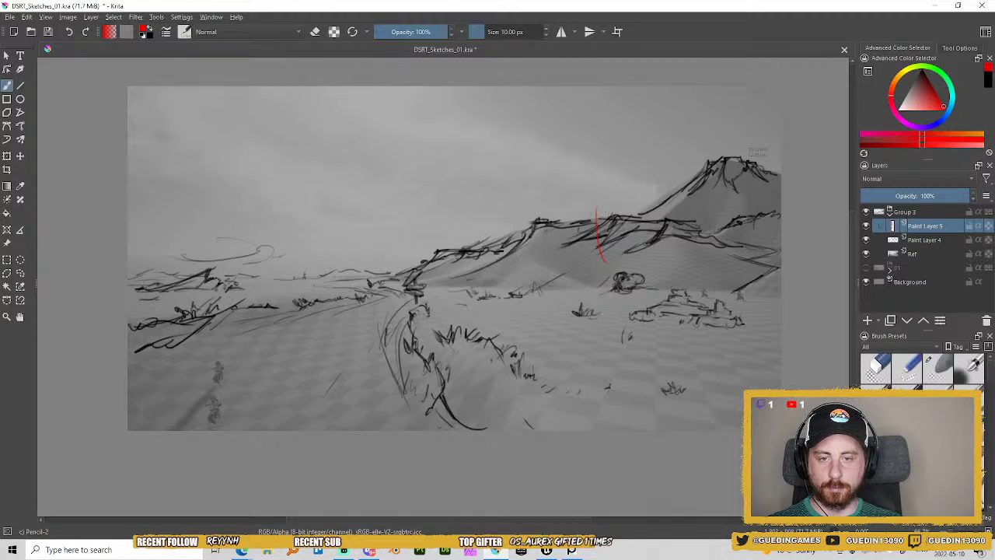
left_click_drag(601, 258, 611, 265)
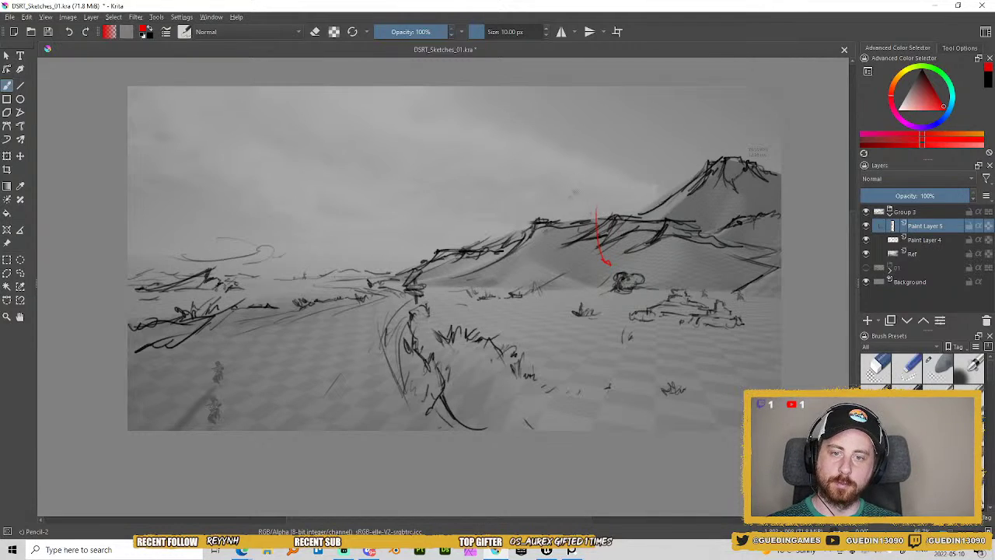
Handwrite the red label "Buried Chinchilla Statues" above the arrow to the rounded cluster.
mouse_move(582, 183)
left_mouse_down()
mouse_move(584, 192)
mouse_move(608, 183)
left_mouse_up()
left_click_drag(612, 165, 618, 180)
left_click_drag(619, 162, 621, 179)
mouse_move(622, 161)
left_mouse_down()
mouse_move(623, 177)
mouse_move(633, 175)
mouse_move(603, 195)
mouse_move(634, 188)
left_mouse_up()
left_click_drag(636, 182, 642, 187)
left_click_drag(650, 177, 650, 178)
left_click_drag(562, 166, 564, 177)
left_click_drag(573, 164, 592, 154)
left_click_drag(594, 161, 601, 145)
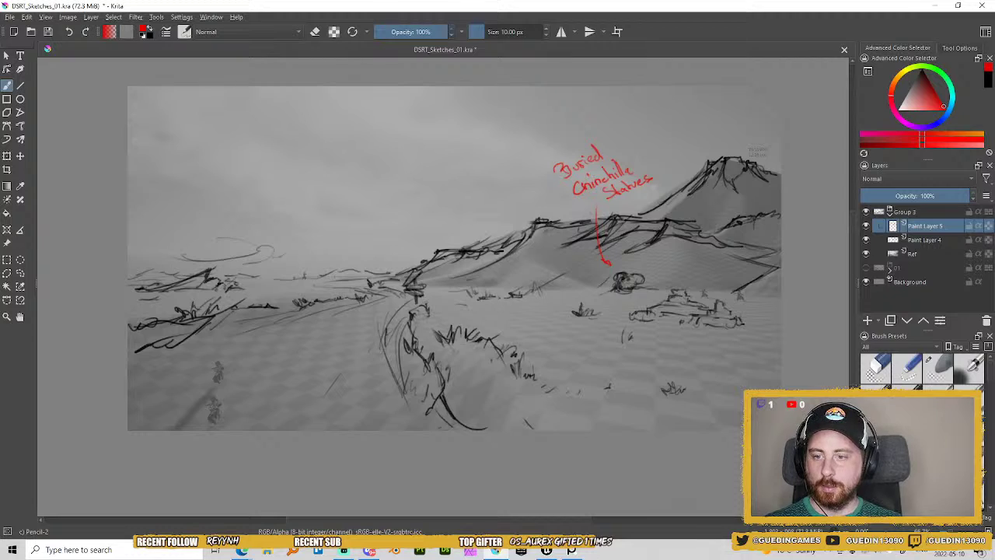
Add a red "Old Sign" label with an arrow to the ridge's end and "Wind Blowing" above the swirl, and save the file.
mouse_move(417, 248)
left_mouse_down()
mouse_move(440, 188)
mouse_move(457, 201)
mouse_move(440, 221)
mouse_move(473, 208)
left_mouse_up()
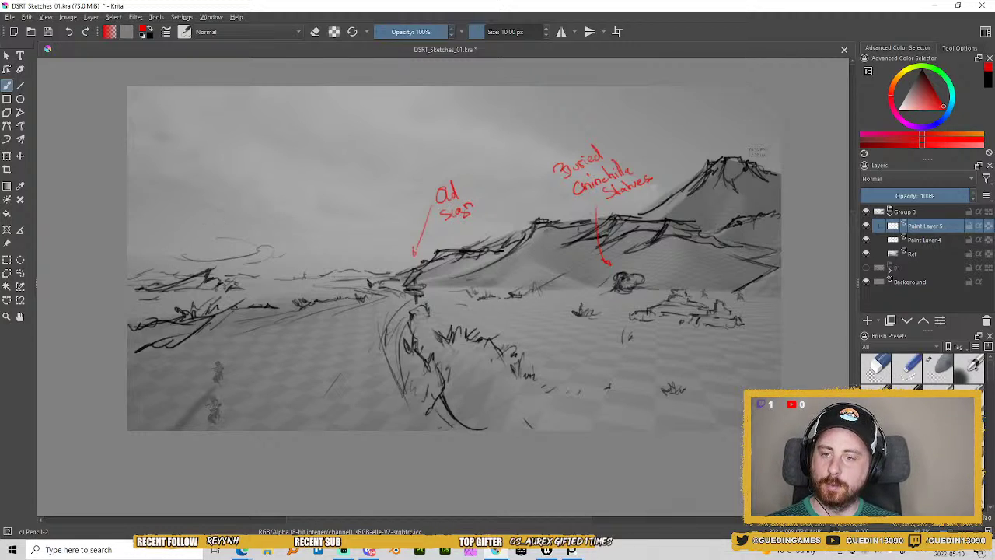
mouse_move(199, 214)
left_mouse_down()
mouse_move(227, 217)
mouse_move(230, 206)
mouse_move(253, 230)
mouse_move(293, 217)
mouse_move(308, 225)
left_mouse_up()
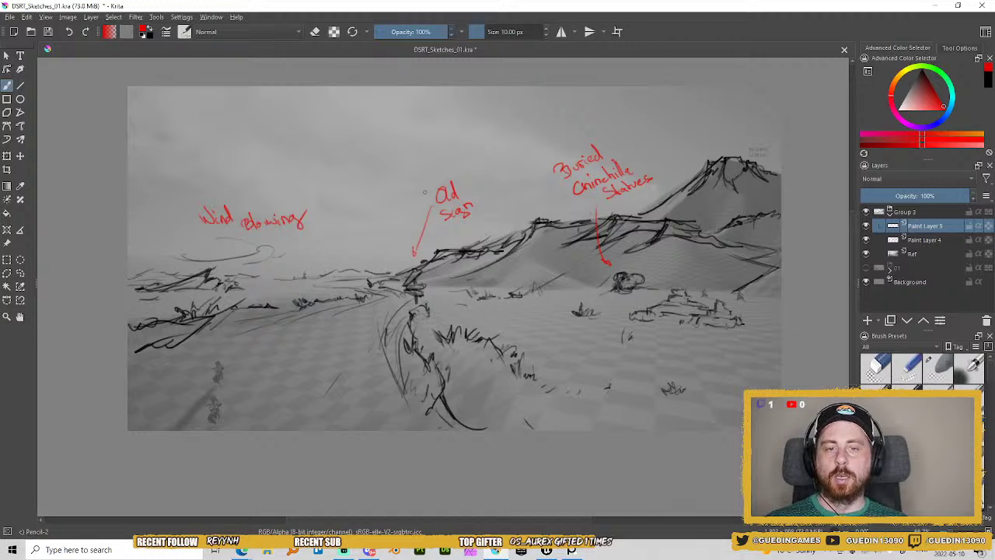
key("ctrl+s")
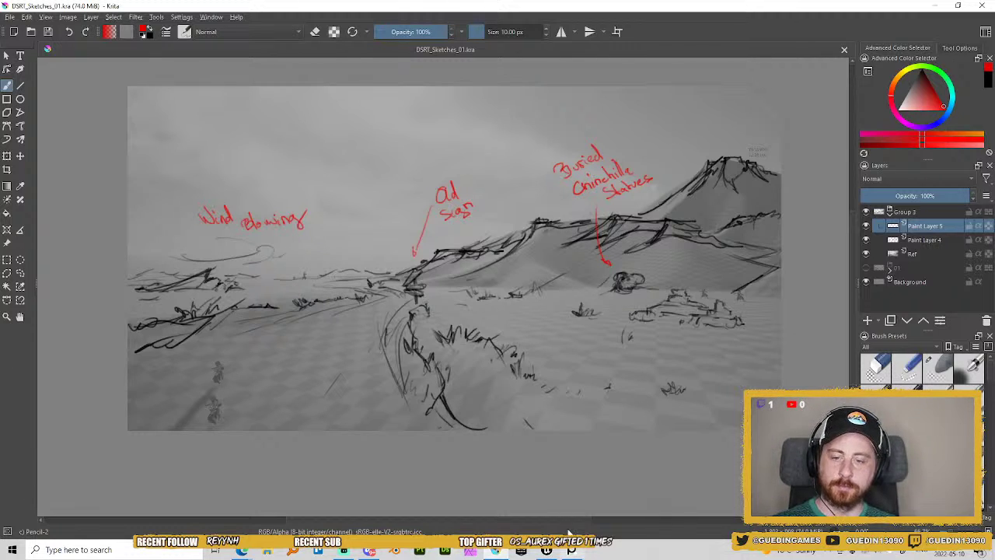
Switch to Unreal Editor and survey the dune landscape from several sides for another sketch viewpoint.
left_click(547, 550)
right_click(651, 357)
key("w")
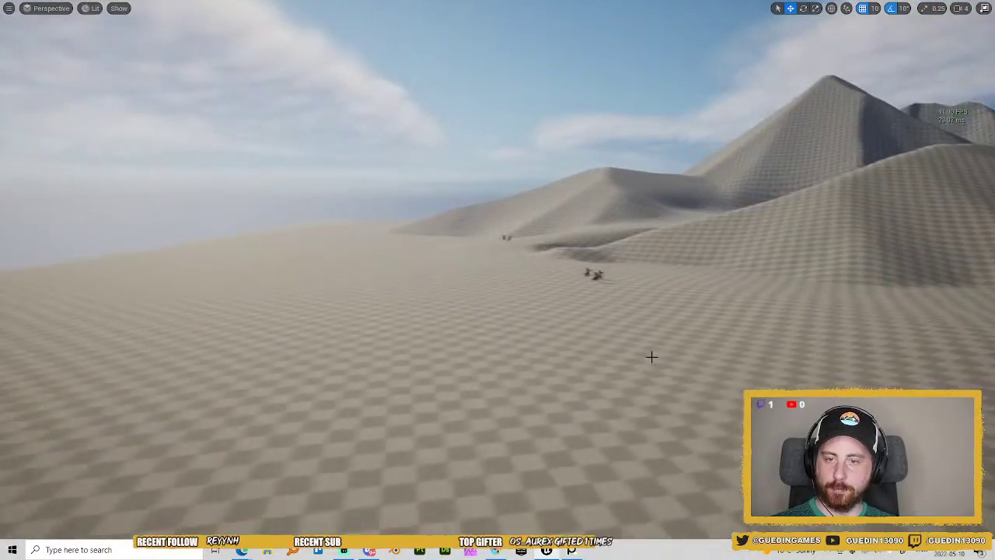
right_click(652, 357)
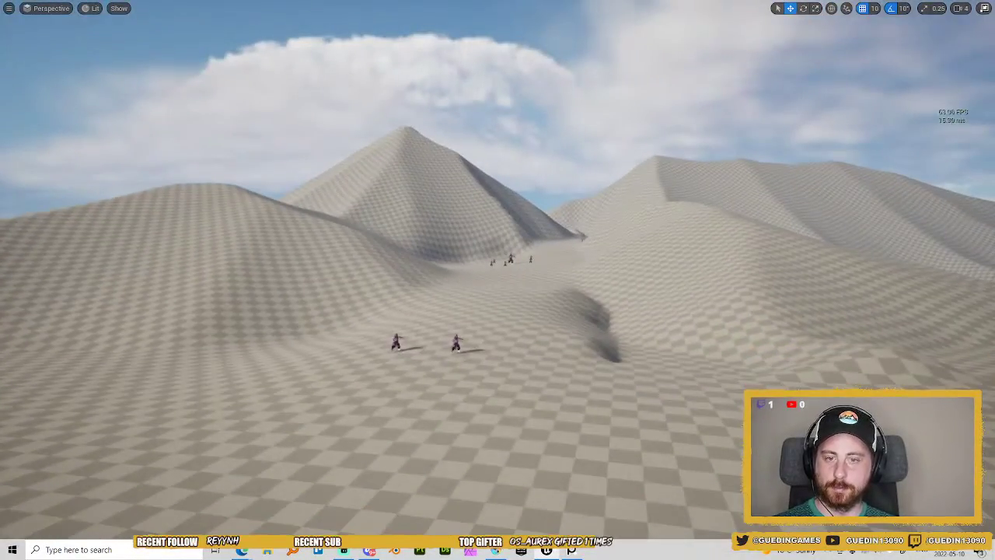
right_click(613, 320)
right_click(614, 321)
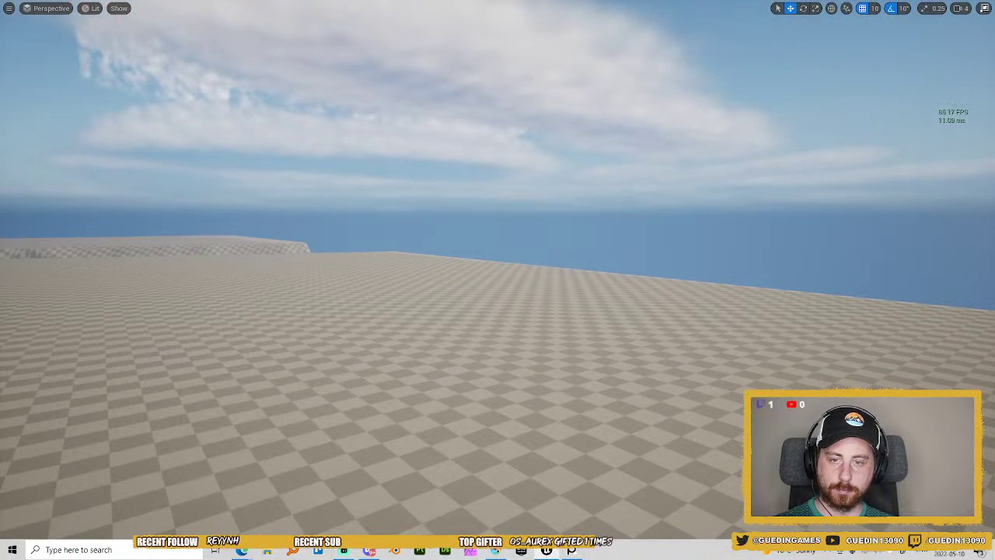
right_click(749, 330)
key("s")
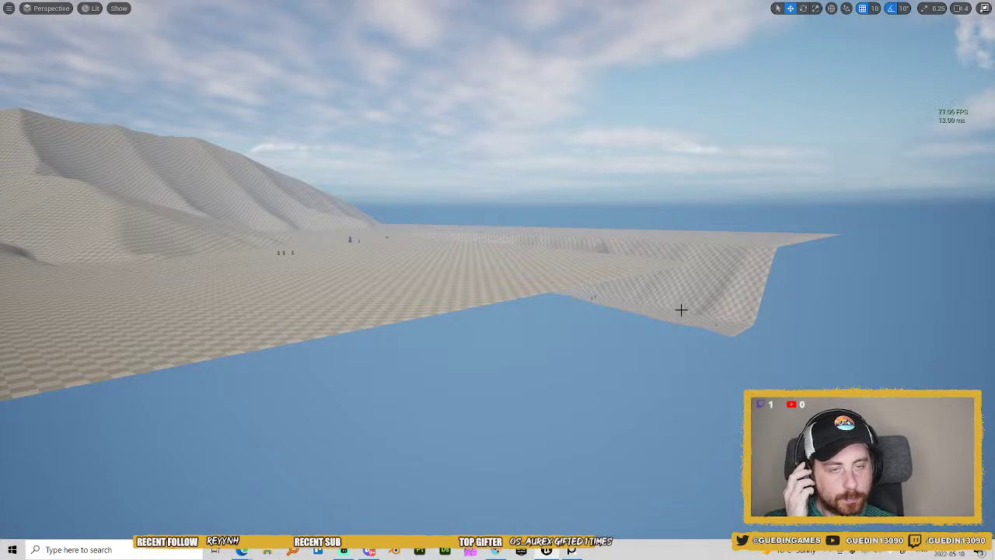
Frame the two purple characters in the valley facing the pointed peak and take a screen snip of the viewport.
key("w")
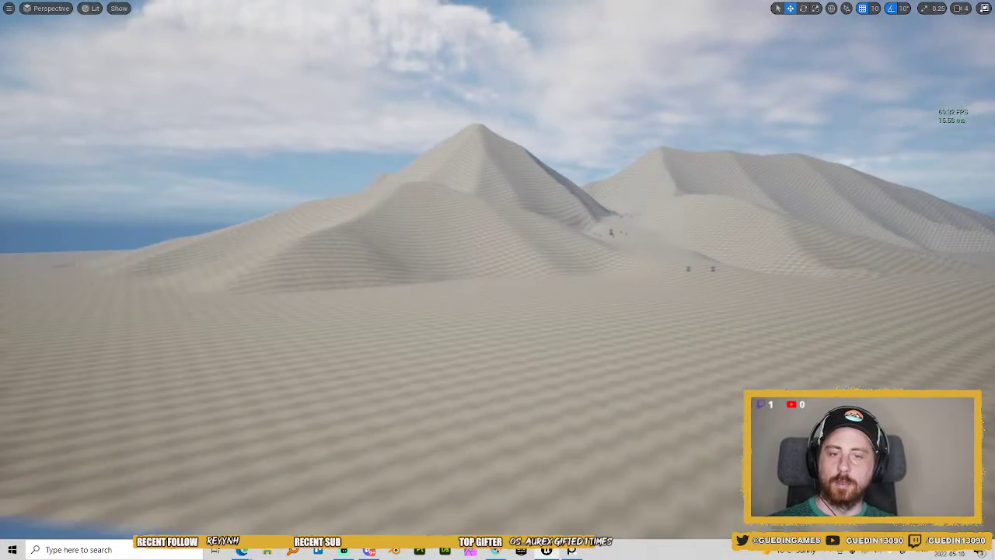
key("a")
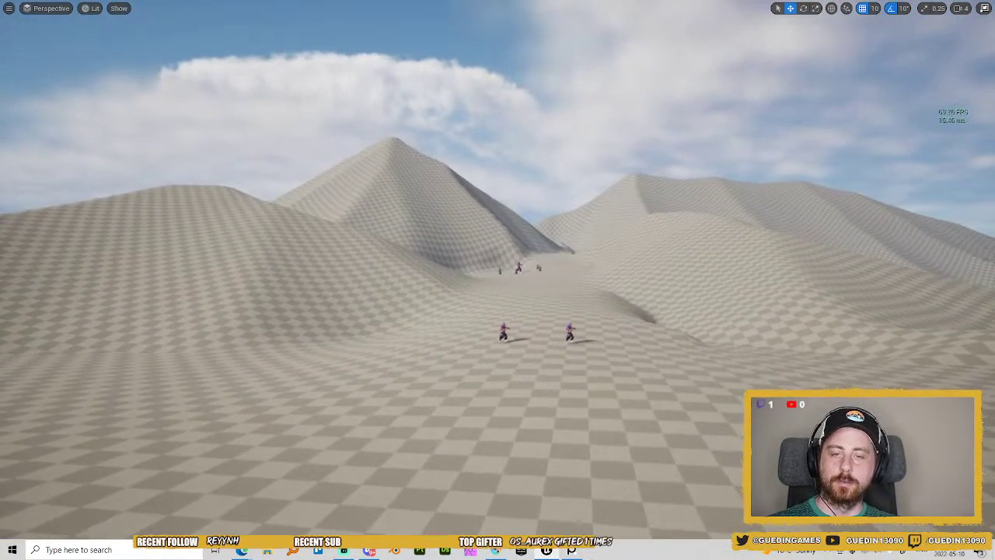
key("w")
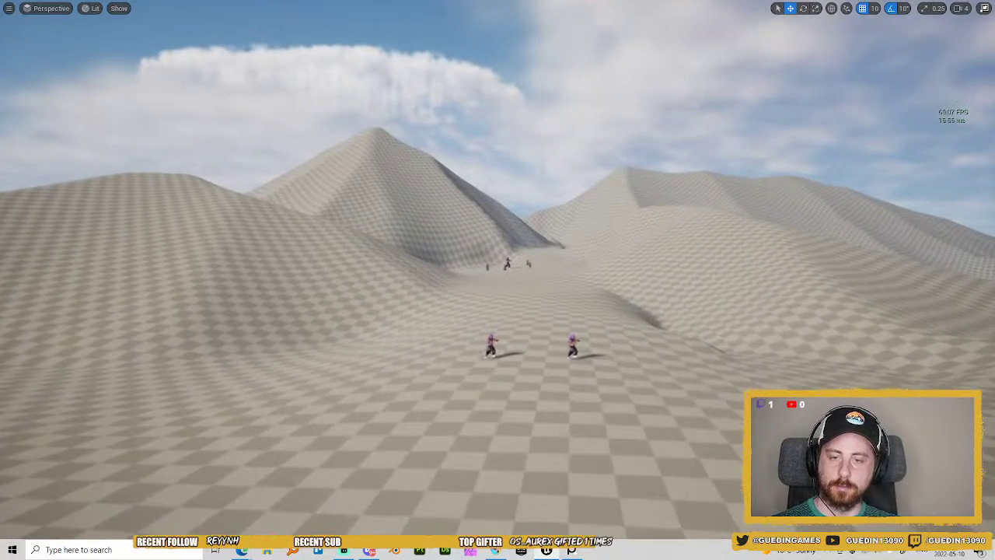
key("q")
key("w")
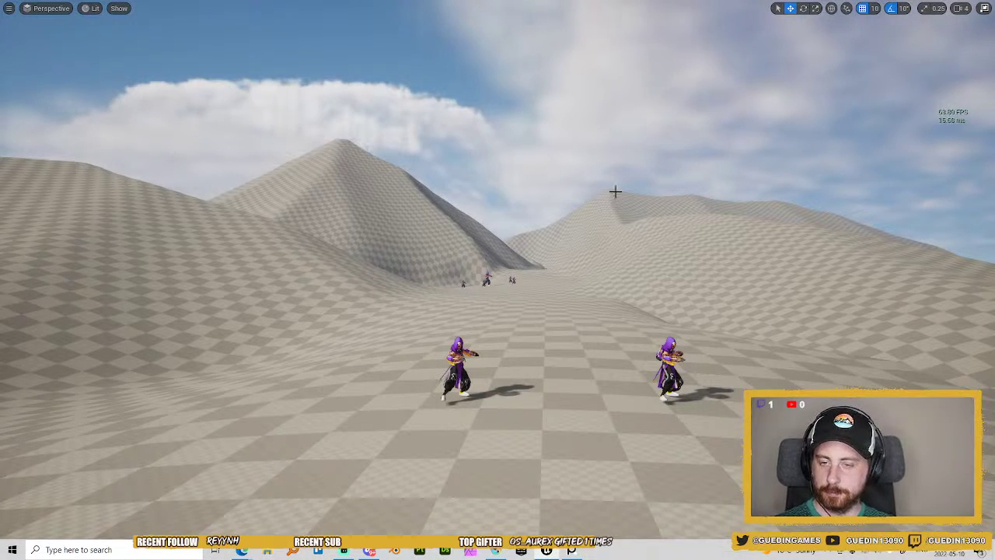
key("super+shift+s")
mouse_move(7, 18)
left_mouse_down()
mouse_move(885, 544)
mouse_move(993, 536)
left_mouse_up()
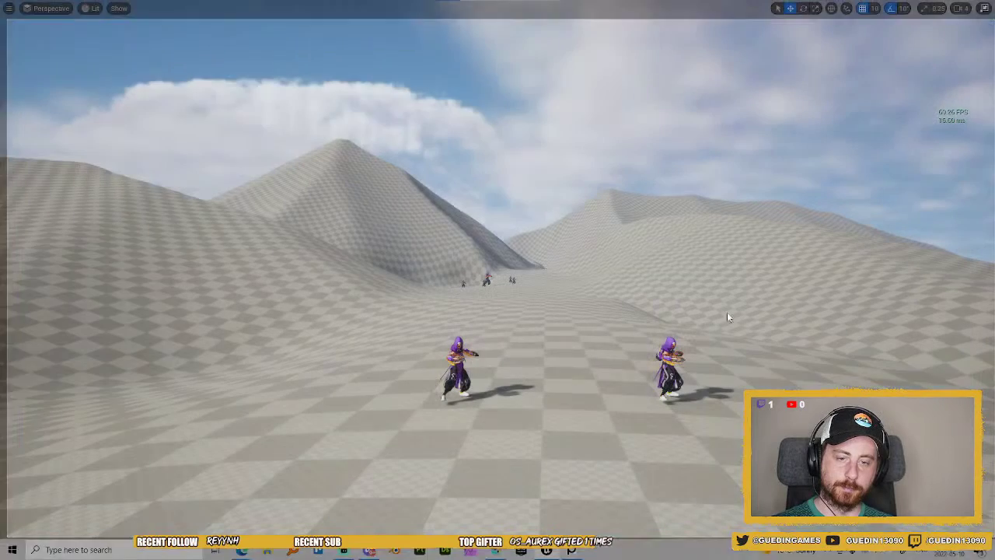
Switch to Krita, show sketch group 01 and move the Background layer to the bottom of that group.
key("alt+Tab")
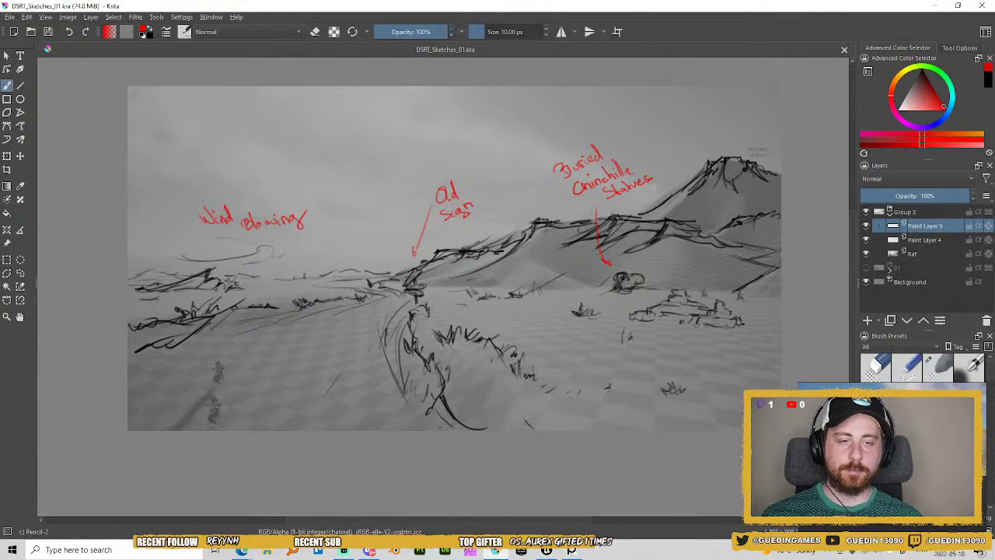
left_click(889, 212)
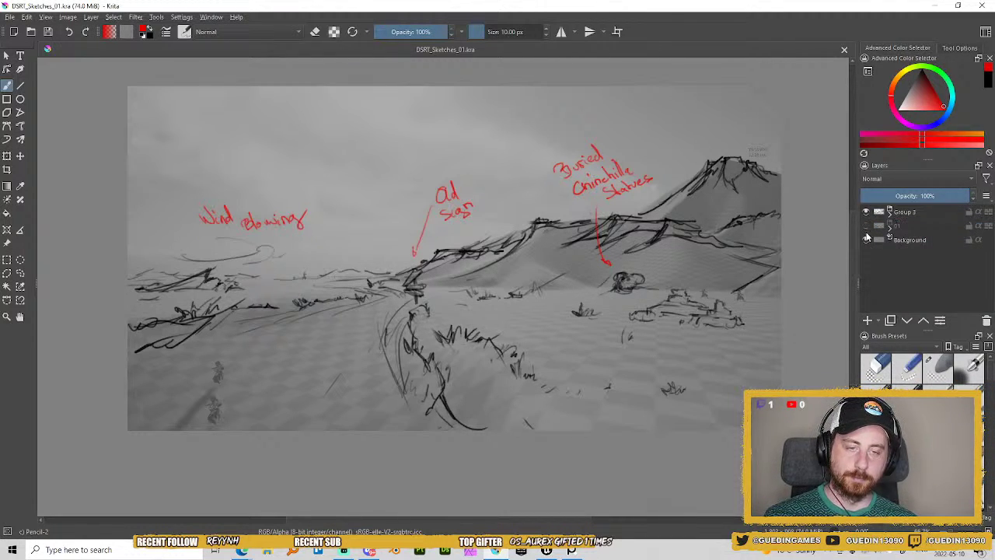
left_click(866, 227)
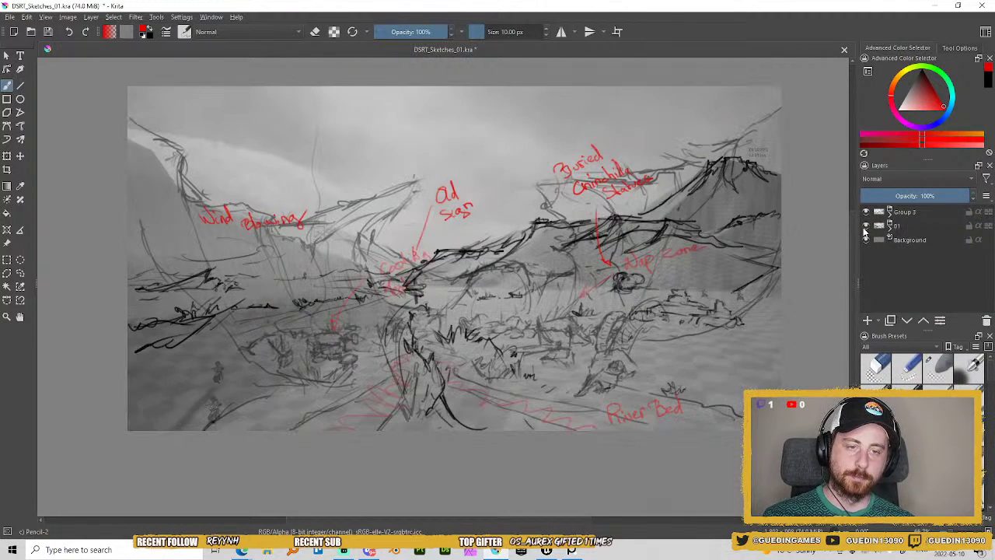
left_click(889, 225)
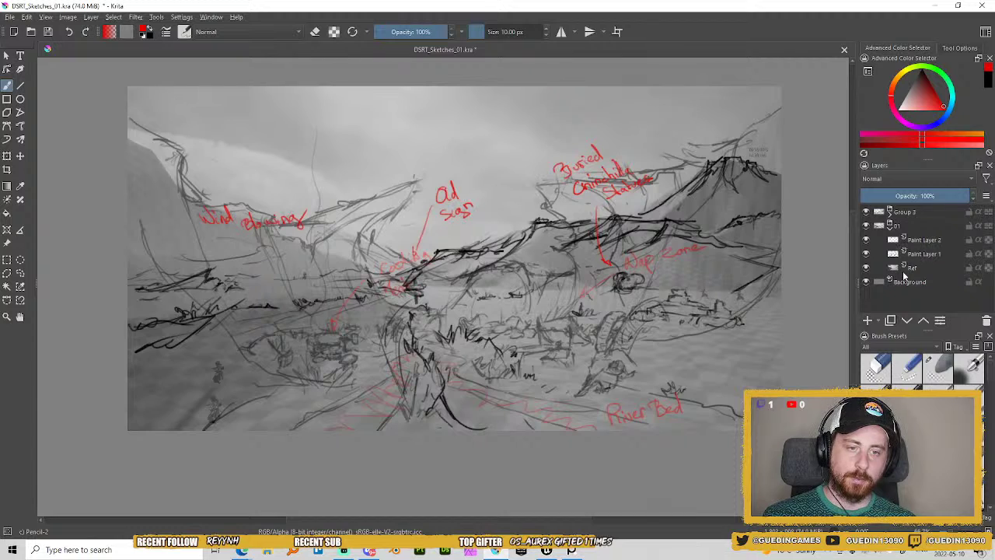
left_click(911, 282)
mouse_move(912, 284)
left_mouse_down()
mouse_move(914, 226)
mouse_move(925, 224)
mouse_move(938, 278)
mouse_move(925, 286)
left_mouse_up()
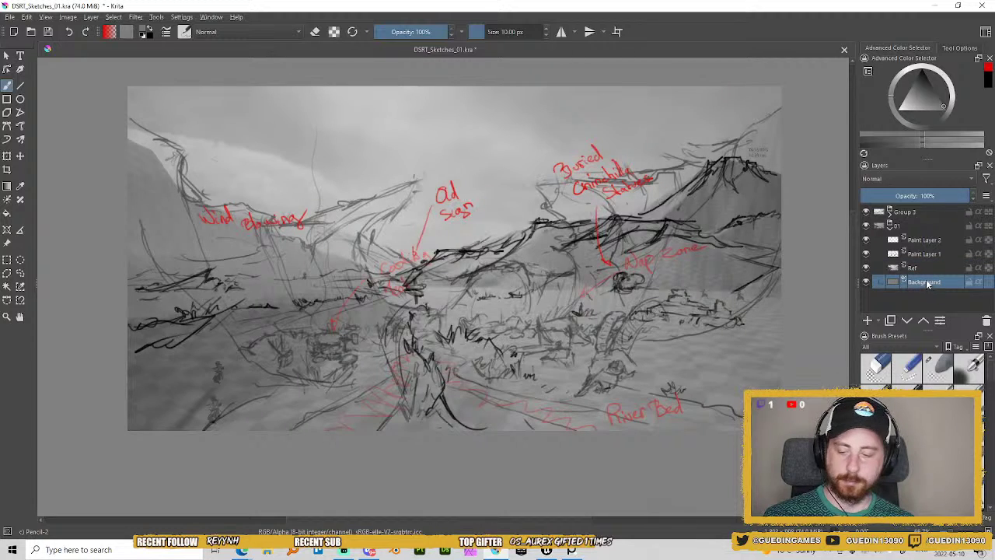
Paste a copy of the Background layer into Group 3 and place it beneath the Ref layer.
left_click(904, 213)
key("ctrl+v")
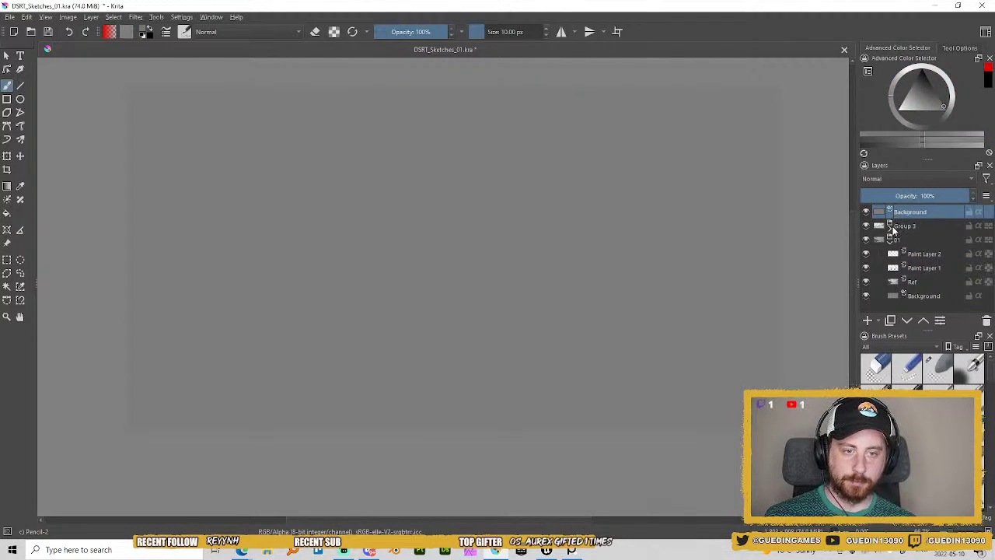
left_click(891, 226)
mouse_move(911, 213)
left_mouse_down()
mouse_move(919, 269)
mouse_move(916, 280)
mouse_move(901, 271)
mouse_move(917, 262)
left_mouse_up()
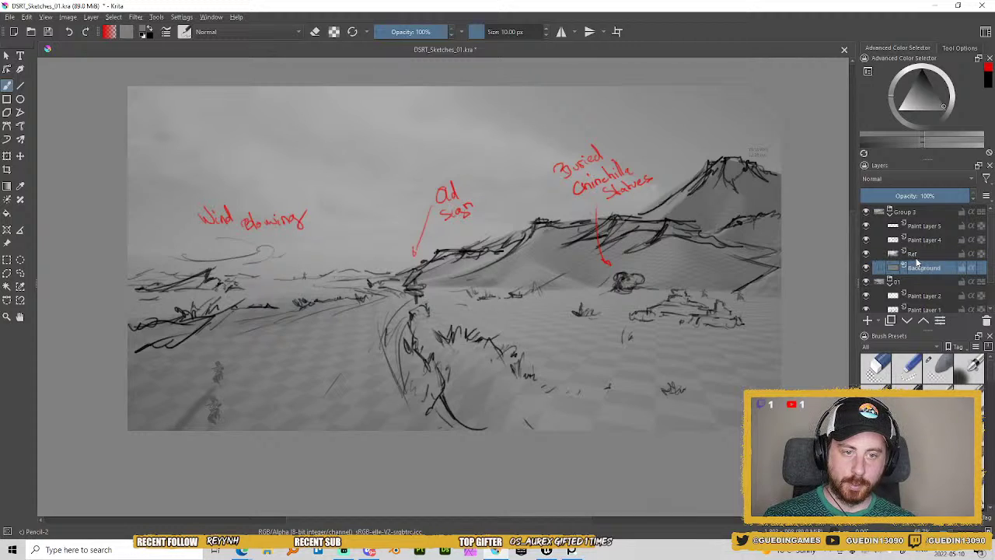
left_click(889, 213)
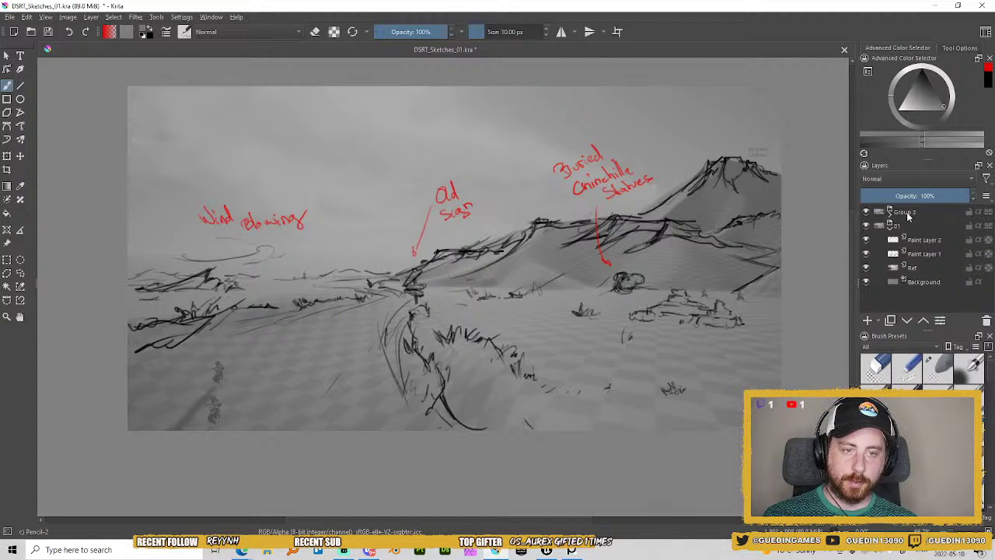
Rename Group 3 as 02, collapse group 01, and toggle group 02's visibility to check both sketches.
double_click(909, 213)
type("02")
key("Return")
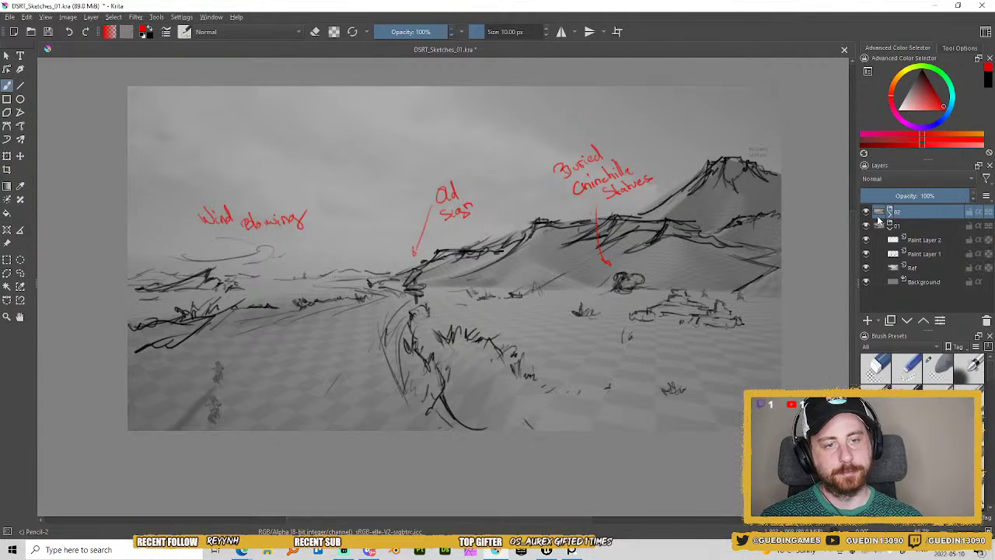
left_click(890, 225)
left_click(866, 212)
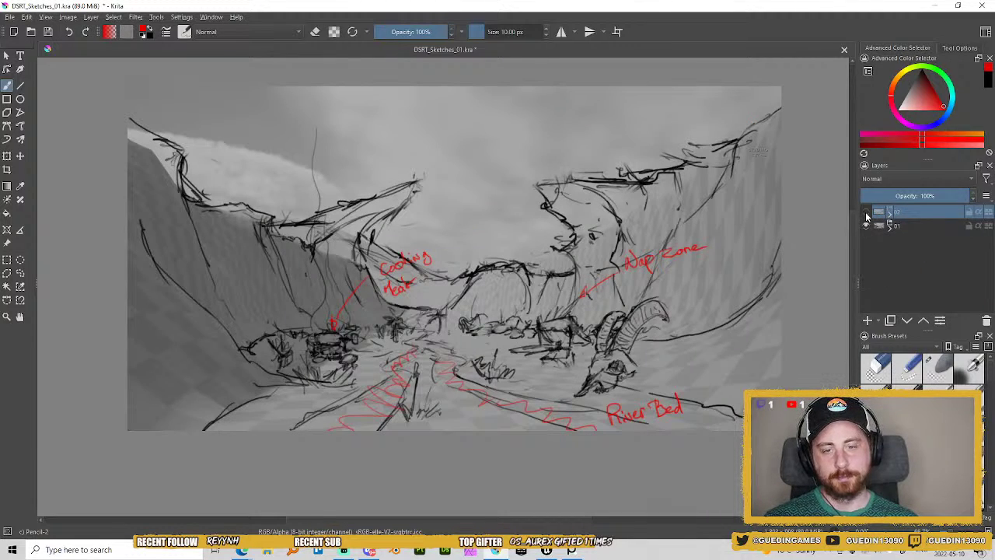
left_click(866, 213)
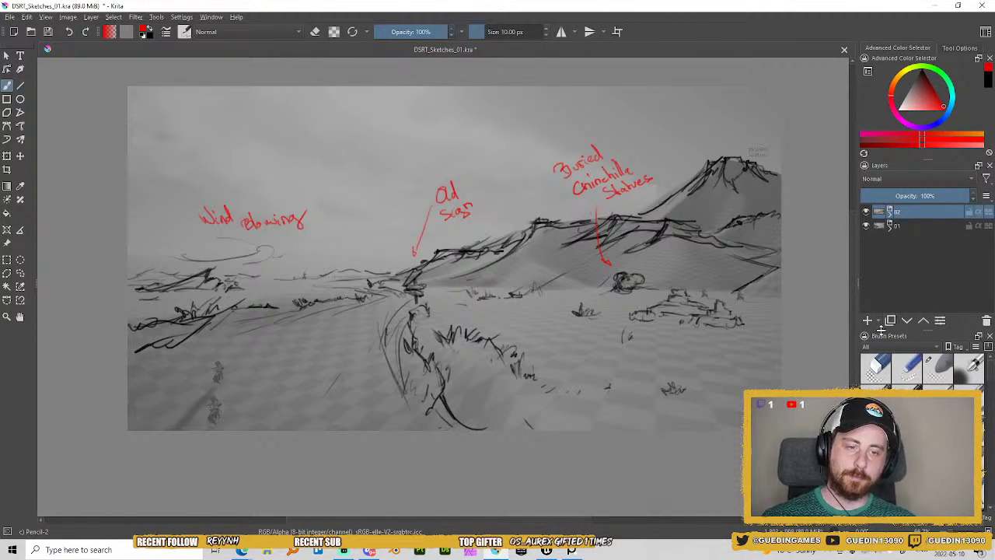
key("ctrl")
key("ctrl+v")
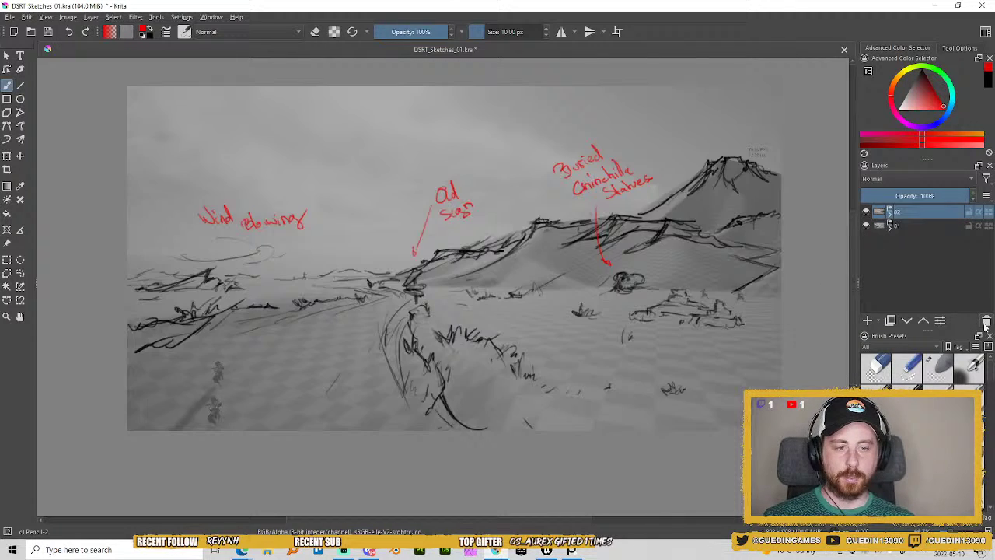
left_click(985, 321)
Switch to Unreal Editor, snip the valley viewport again, and paste it into the Krita sketch file interpreted as web (sRGB).
key("alt+Tab")
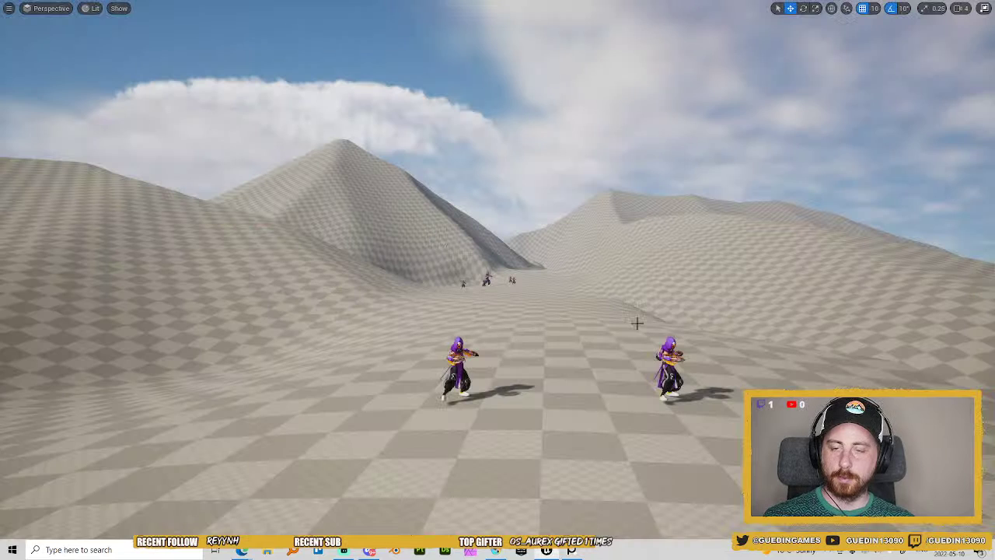
key("super+shift+s")
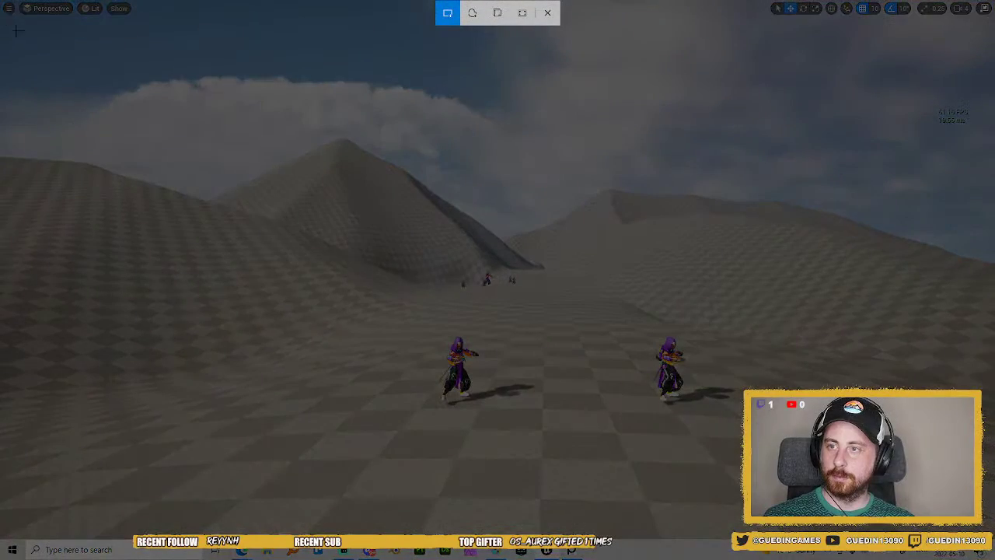
left_click_drag(4, 17, 816, 390)
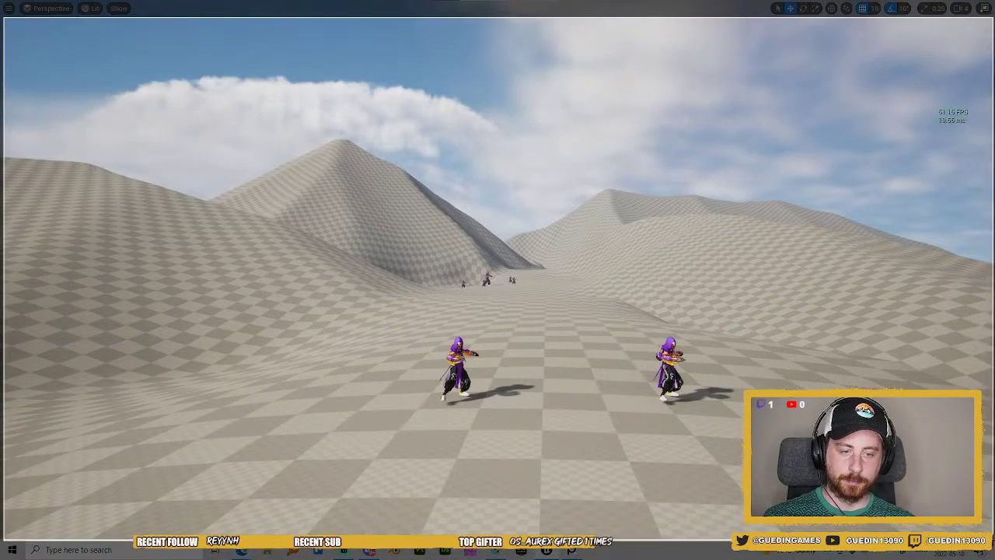
key("alt+Tab")
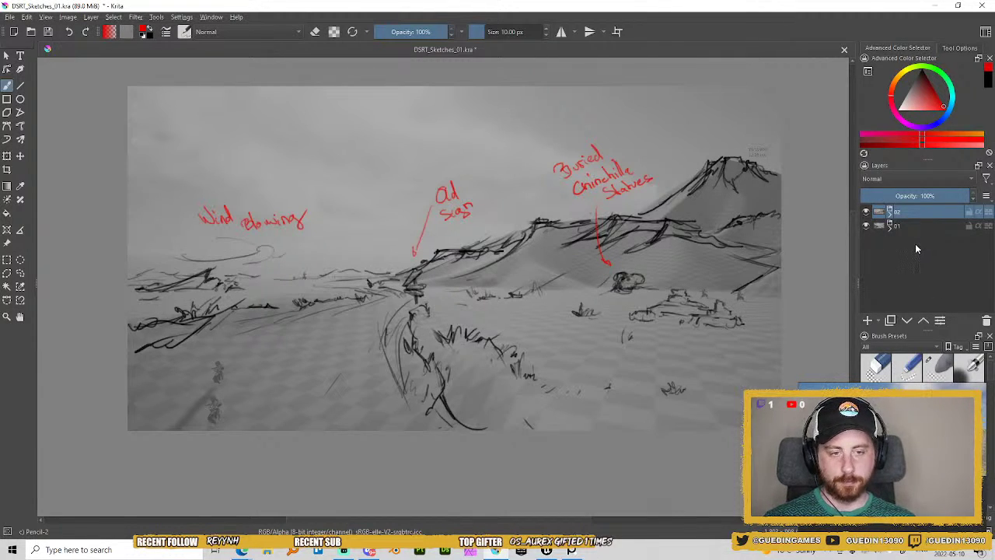
key("ctrl+v")
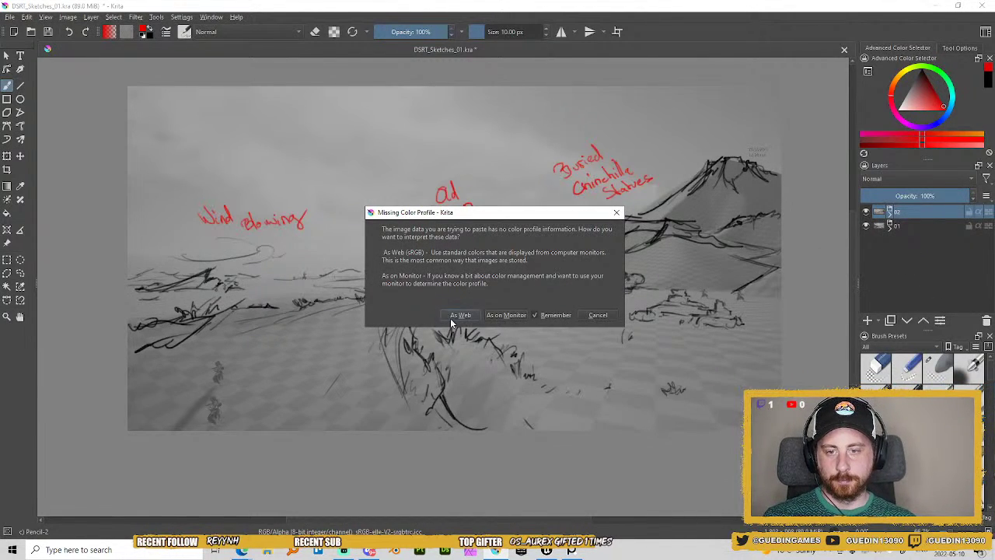
left_click(459, 315)
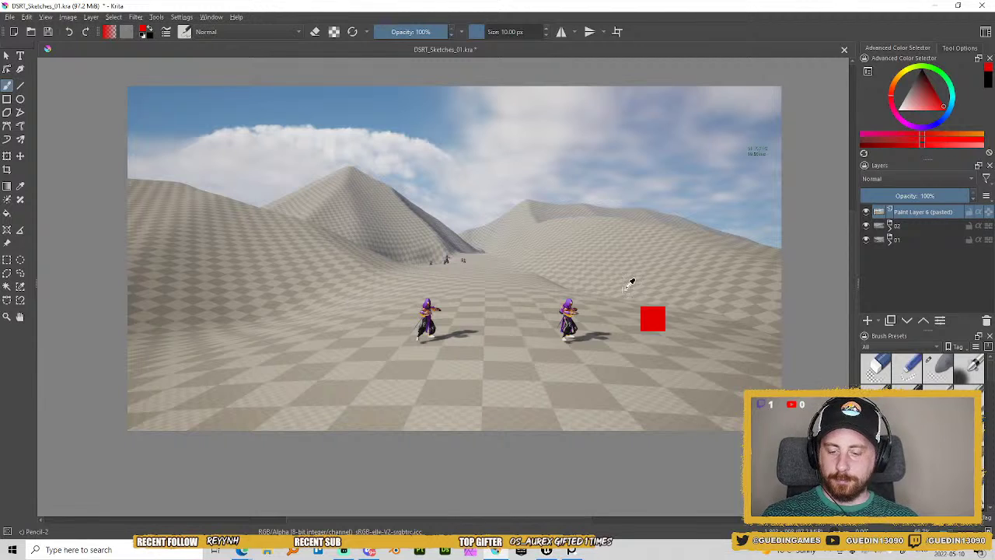
Turn the pasted valley reference grayscale with an HSV/HSL adjustment at -100 saturation.
key("ctrl+u")
left_click_drag(490, 294, 231, 280)
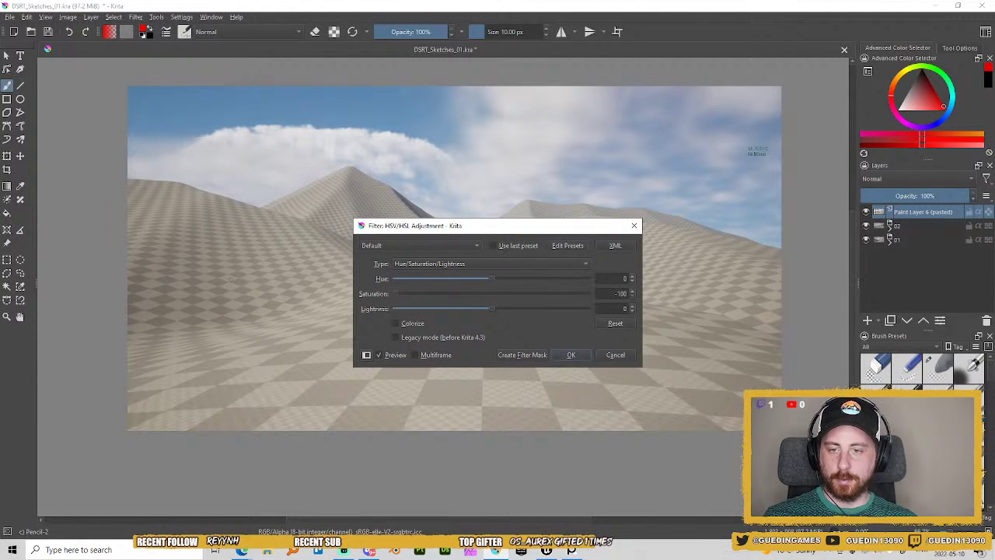
left_click(569, 356)
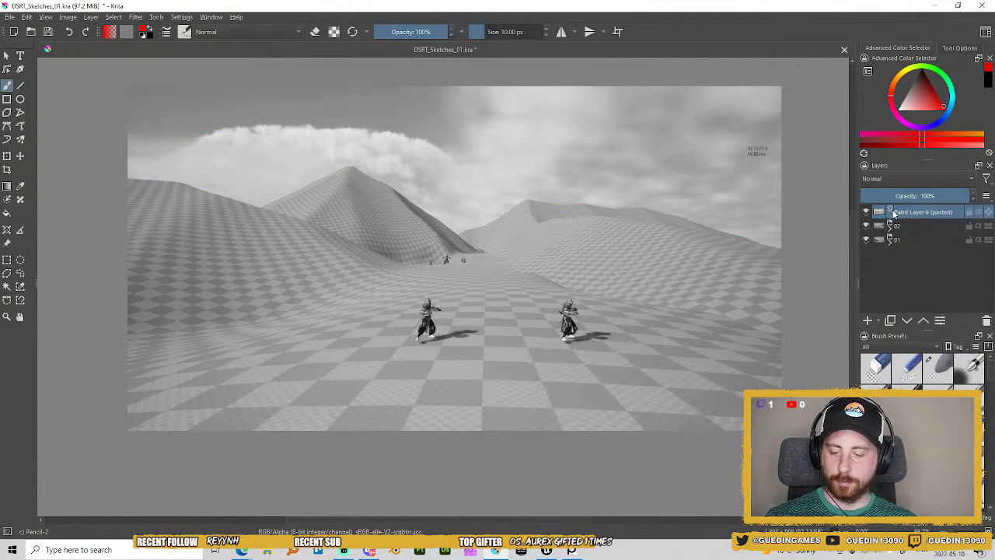
Group the pasted reference layer and name the group 03.
key("ctrl+g")
double_click(904, 212)
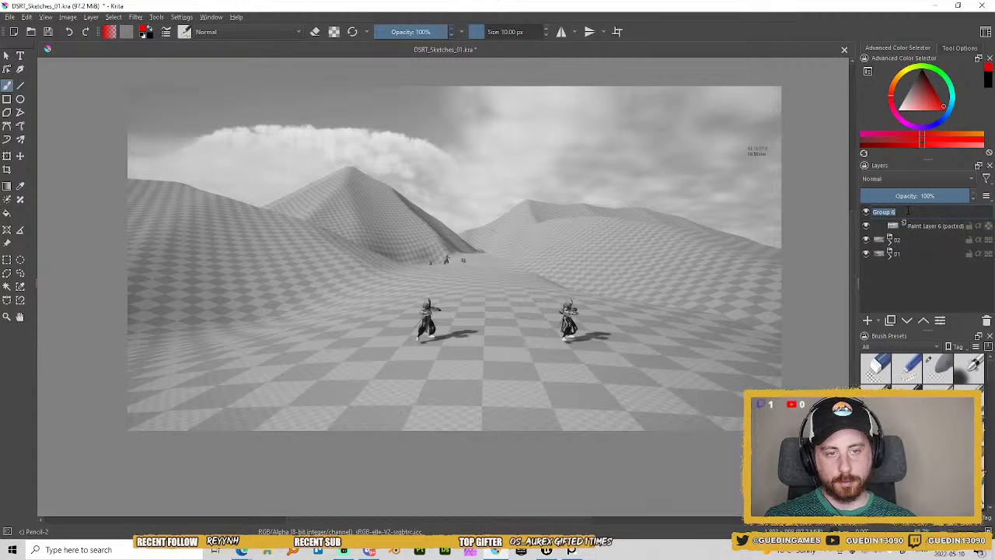
type("03")
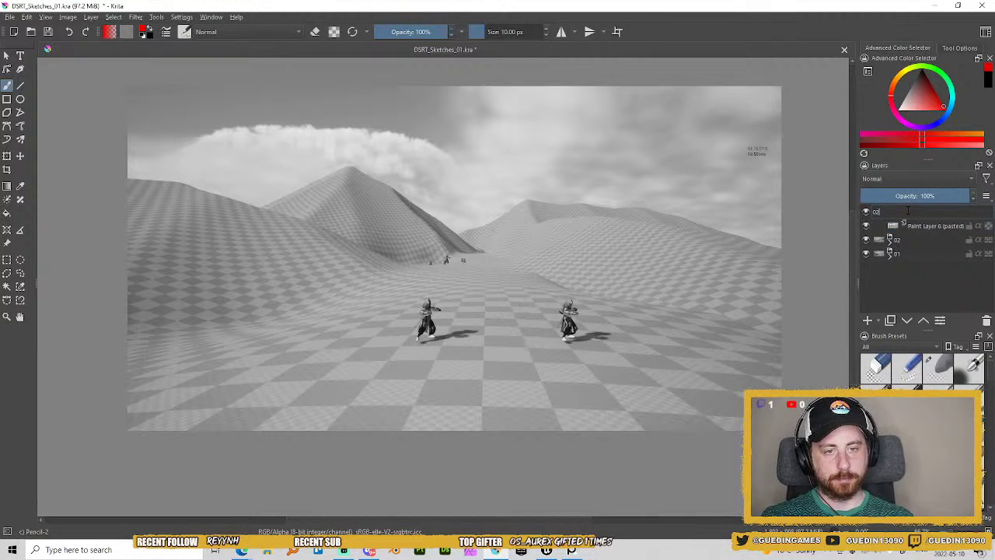
key("Return")
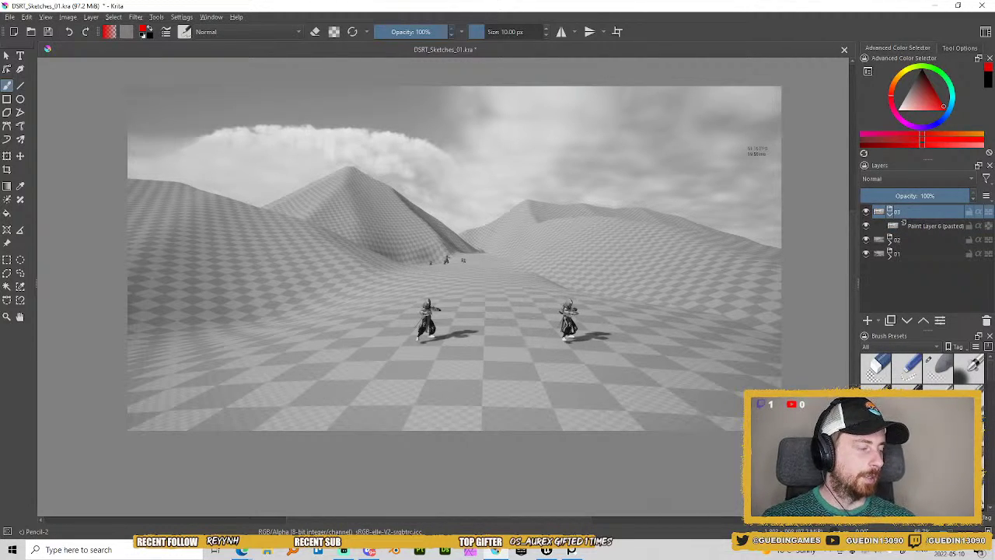
Copy the Background layer from group 02 into group 03 and place it beneath the pasted reference.
left_click(889, 240)
left_click(920, 309)
left_click(923, 298)
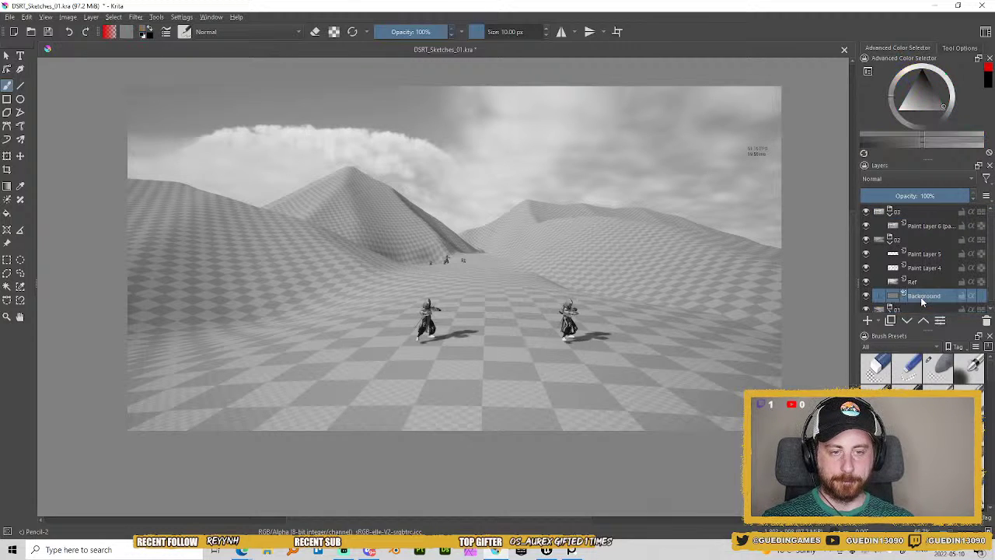
left_click(914, 229)
key("ctrl+v")
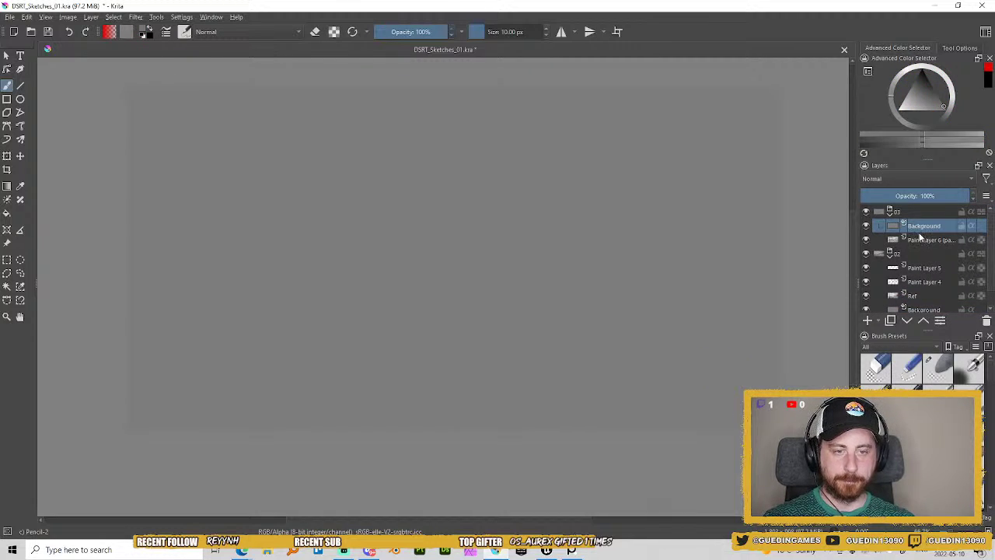
left_click_drag(919, 232, 929, 242)
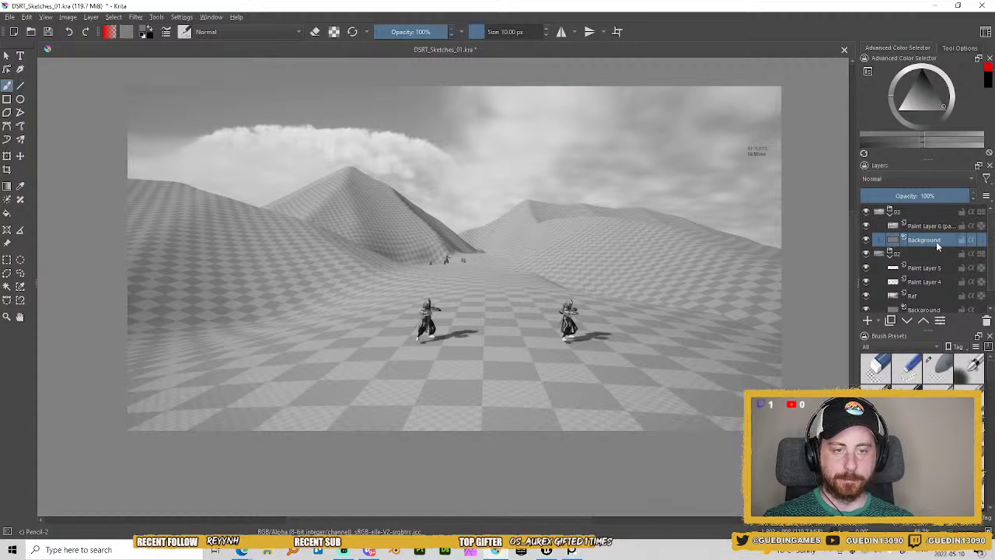
Lower the reference layer's opacity to 46% and add a new paint layer above it in group 03.
left_click(924, 226)
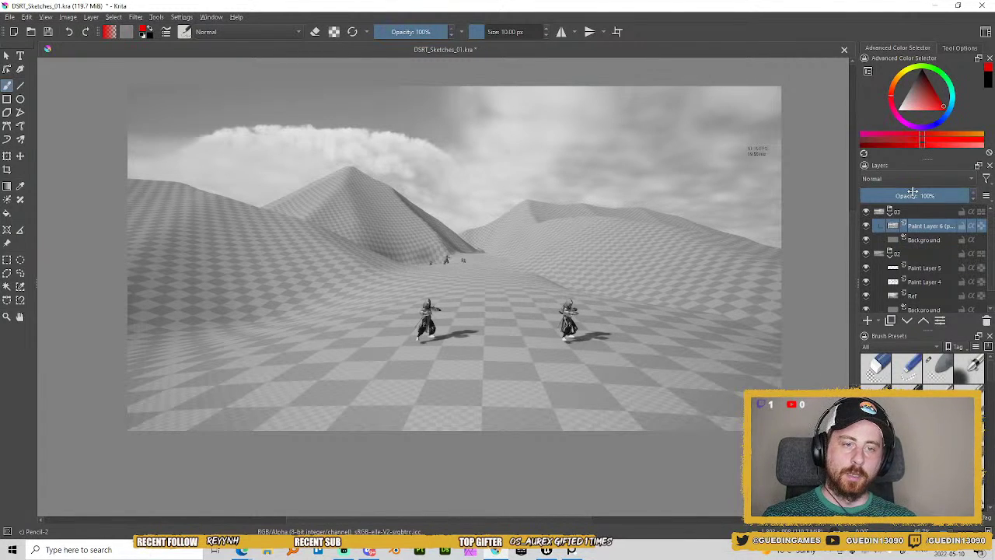
left_click(911, 195)
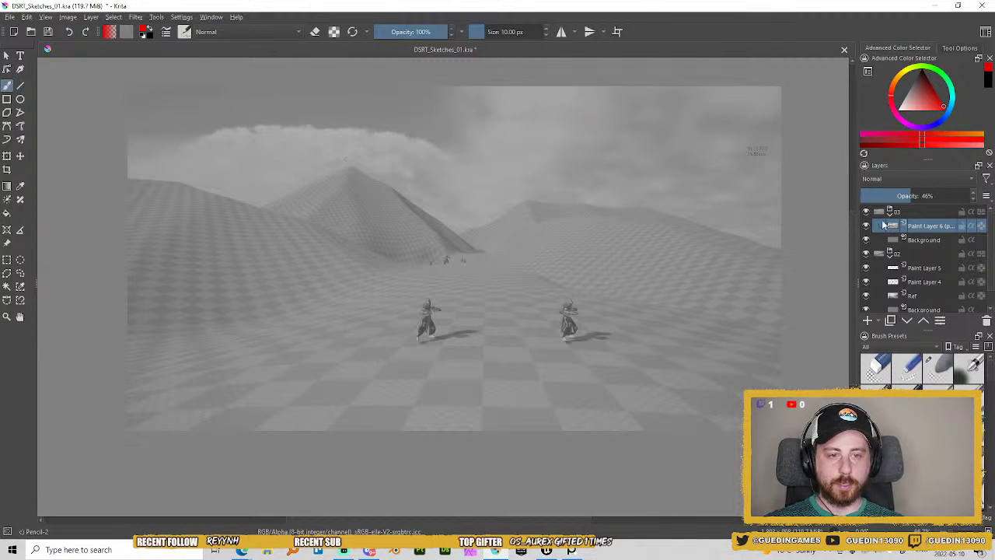
left_click(867, 320)
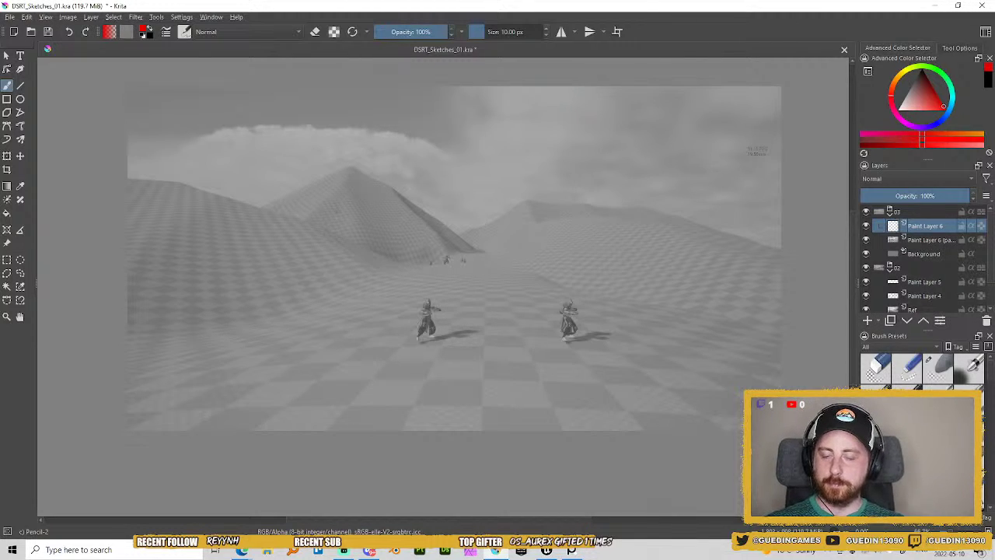
Set the brush colour to black and sketch the pointed peak's rocky summit and the upper edges of both slopes.
key("ctrl+z")
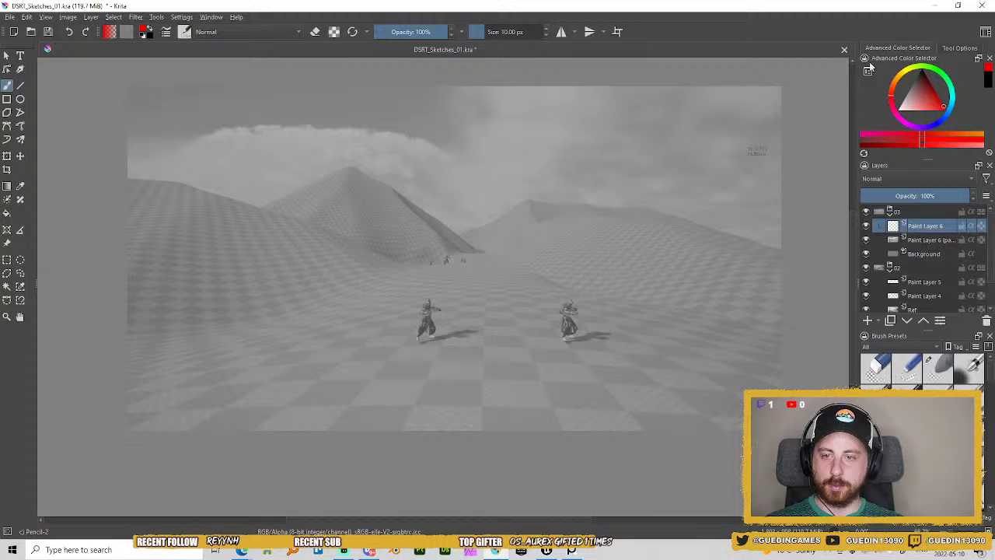
left_click(988, 78)
left_click_drag(334, 200, 312, 222)
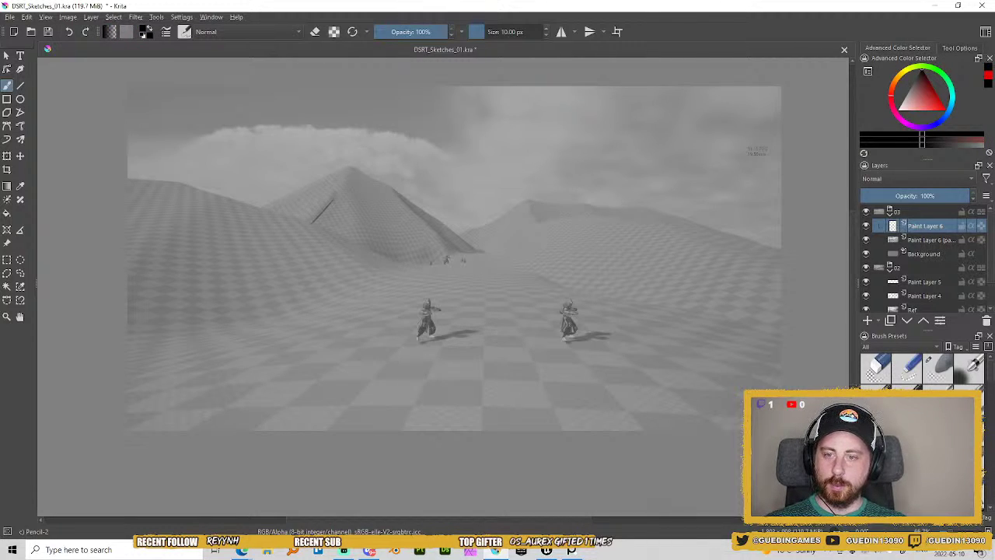
mouse_move(333, 165)
left_mouse_down()
mouse_move(320, 205)
mouse_move(354, 166)
mouse_move(345, 173)
left_mouse_up()
left_click_drag(345, 162, 353, 194)
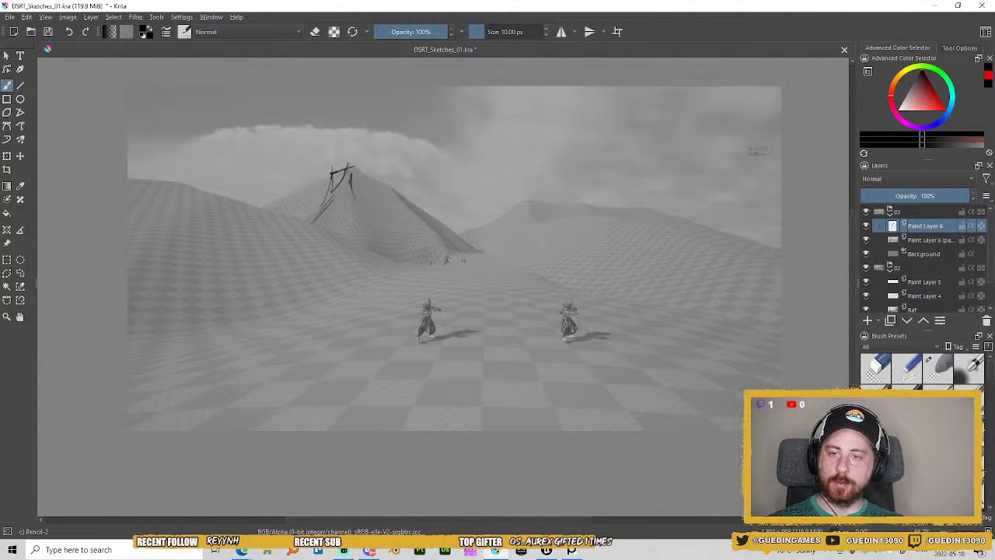
left_click_drag(353, 168, 394, 196)
left_click_drag(376, 181, 386, 184)
left_click_drag(373, 180, 407, 211)
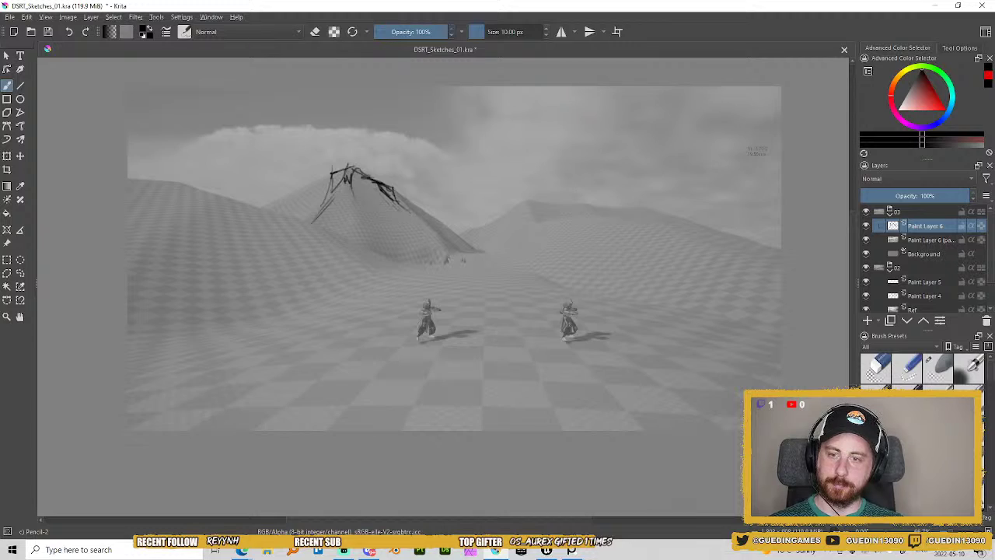
Sketch the line along the foot of the pointed peak and the rocky crest of the dune to its left.
left_click_drag(306, 228, 395, 264)
left_click_drag(314, 226, 393, 265)
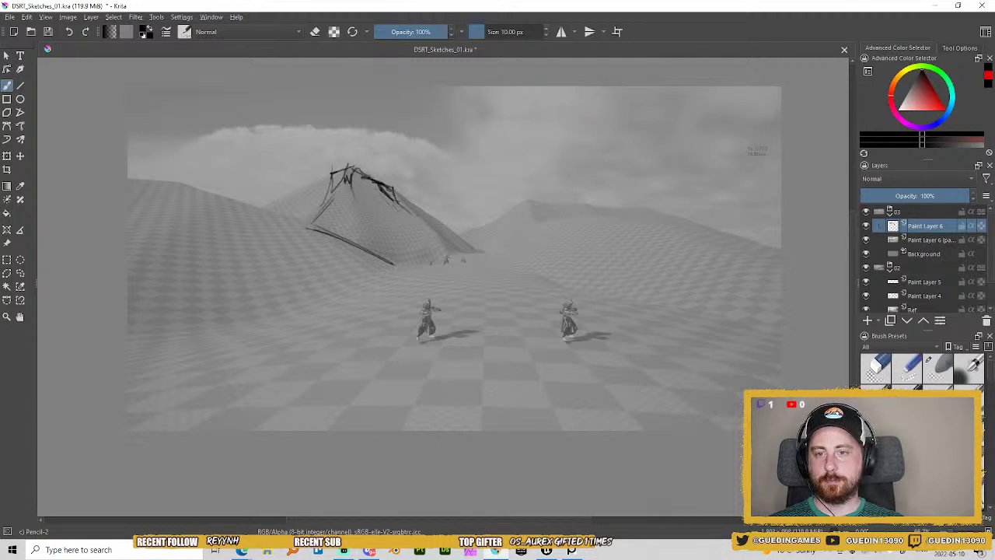
mouse_move(208, 183)
left_mouse_down()
mouse_move(244, 216)
mouse_move(224, 208)
left_mouse_up()
left_click_drag(167, 184, 199, 190)
left_click_drag(165, 186, 265, 216)
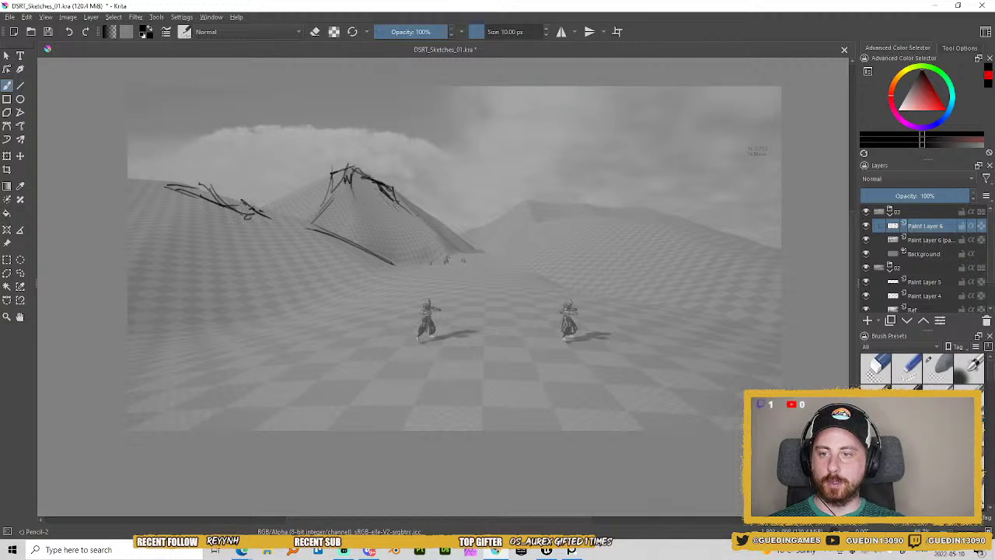
Extend the dune crest to the canvas edge and join it to the pointed peak's foot, then roughen the peak's far slope with rocky strokes.
left_click_drag(215, 197, 272, 209)
left_click_drag(238, 213, 315, 227)
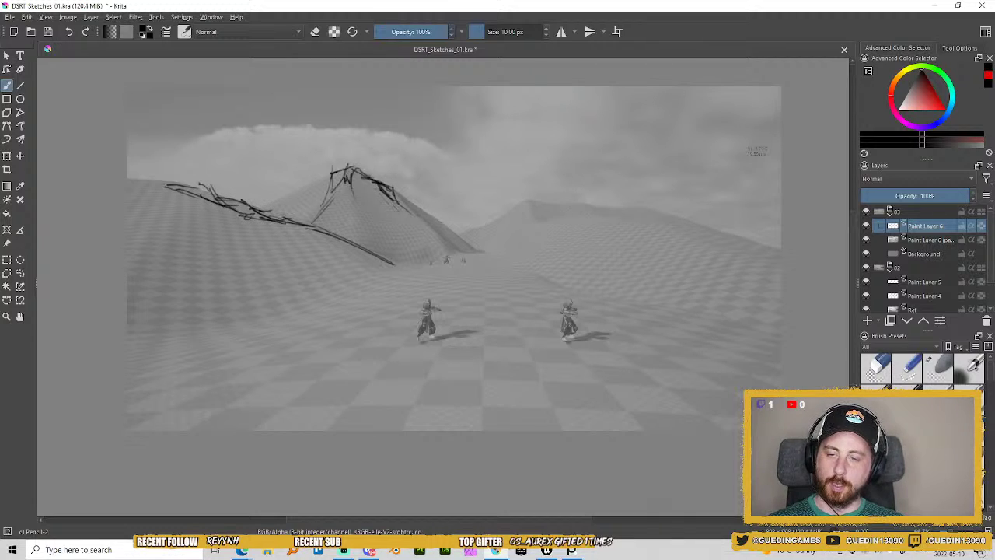
mouse_move(162, 185)
left_mouse_down()
mouse_move(129, 178)
mouse_move(168, 191)
mouse_move(164, 235)
left_mouse_up()
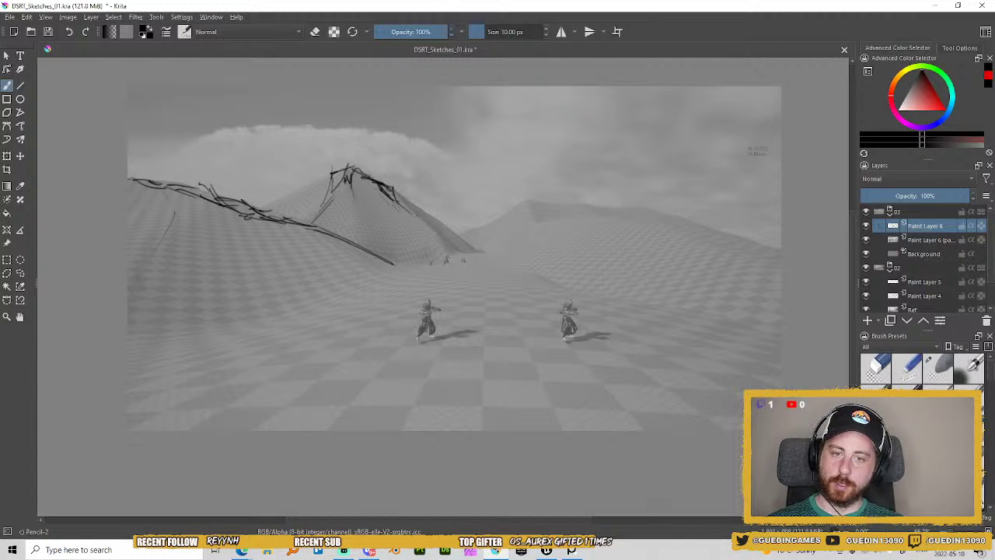
mouse_move(325, 180)
left_mouse_down()
mouse_move(266, 213)
mouse_move(331, 173)
mouse_move(317, 186)
left_mouse_up()
left_click_drag(289, 205, 307, 196)
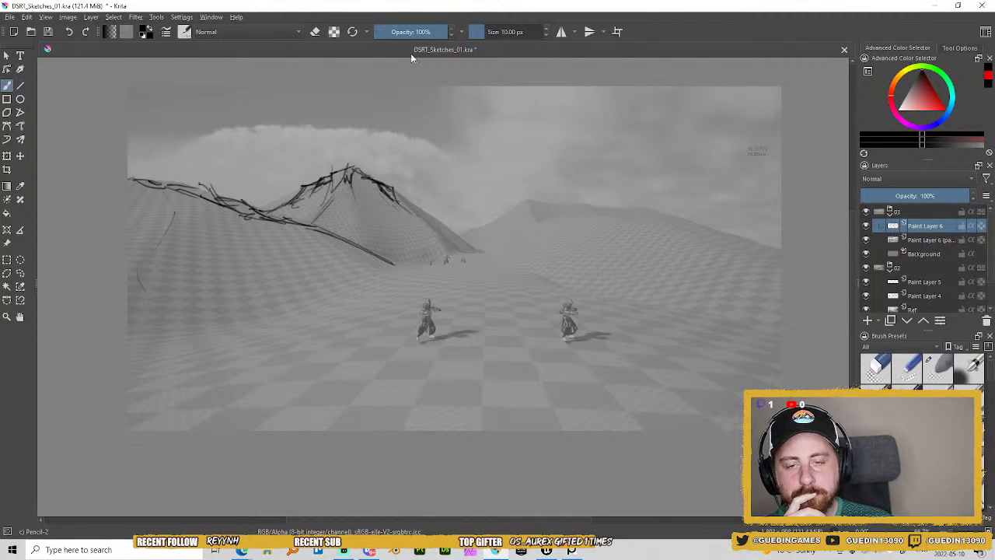
Sketch the rocky cliffs flanking the valley gap and the upper edge of the far ridge beyond it, undoing the arc across the gap.
mouse_move(389, 263)
left_mouse_down()
mouse_move(446, 272)
mouse_move(532, 259)
mouse_move(458, 233)
mouse_move(426, 206)
mouse_move(459, 220)
mouse_move(466, 247)
left_mouse_up()
mouse_move(460, 213)
left_mouse_down()
mouse_move(491, 209)
mouse_move(497, 224)
mouse_move(524, 203)
mouse_move(531, 217)
mouse_move(499, 233)
mouse_move(493, 249)
mouse_move(532, 216)
mouse_move(580, 217)
left_mouse_up()
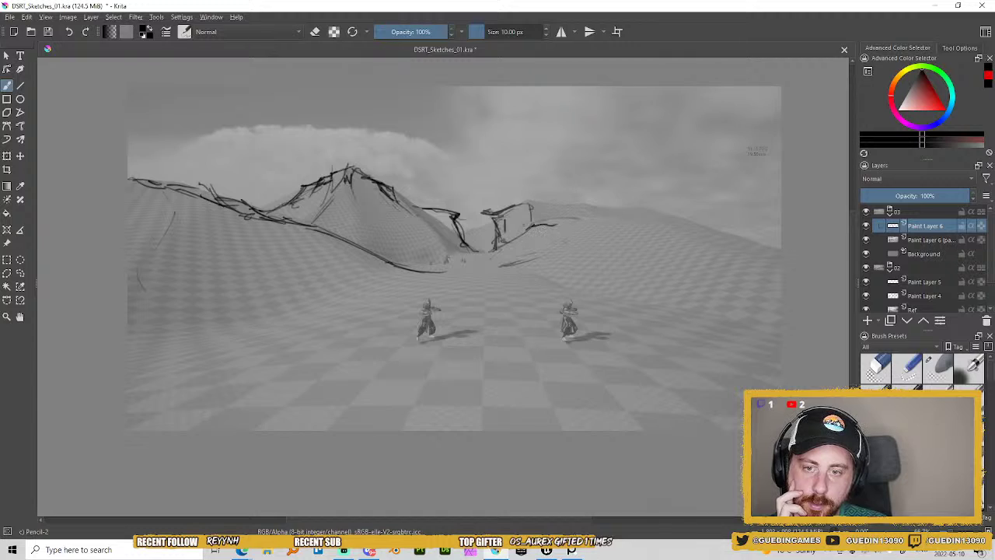
mouse_move(492, 213)
left_mouse_down()
mouse_move(463, 230)
mouse_move(494, 203)
mouse_move(451, 211)
mouse_move(448, 257)
mouse_move(435, 210)
left_mouse_up()
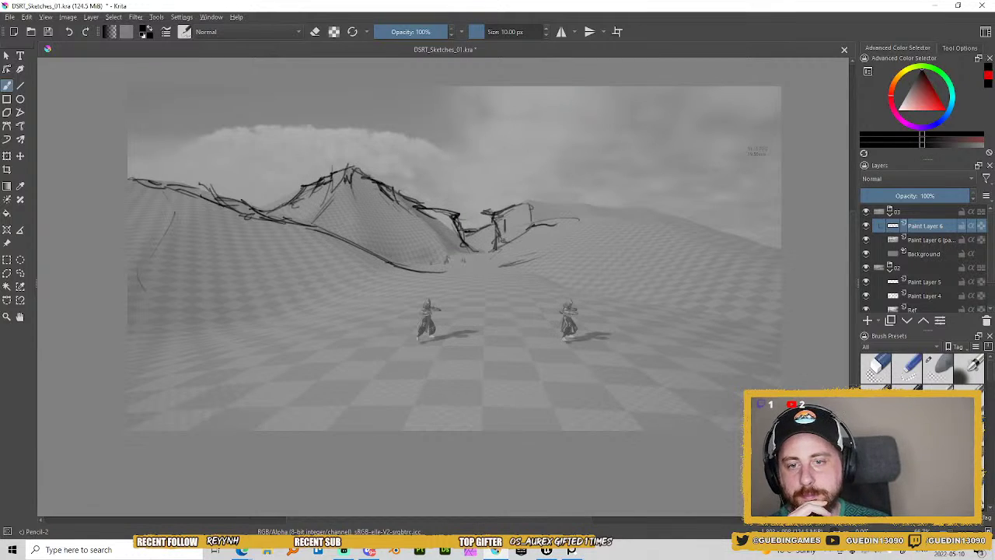
left_click_drag(510, 205, 595, 205)
mouse_move(507, 252)
left_mouse_down()
mouse_move(491, 259)
mouse_move(500, 254)
left_mouse_up()
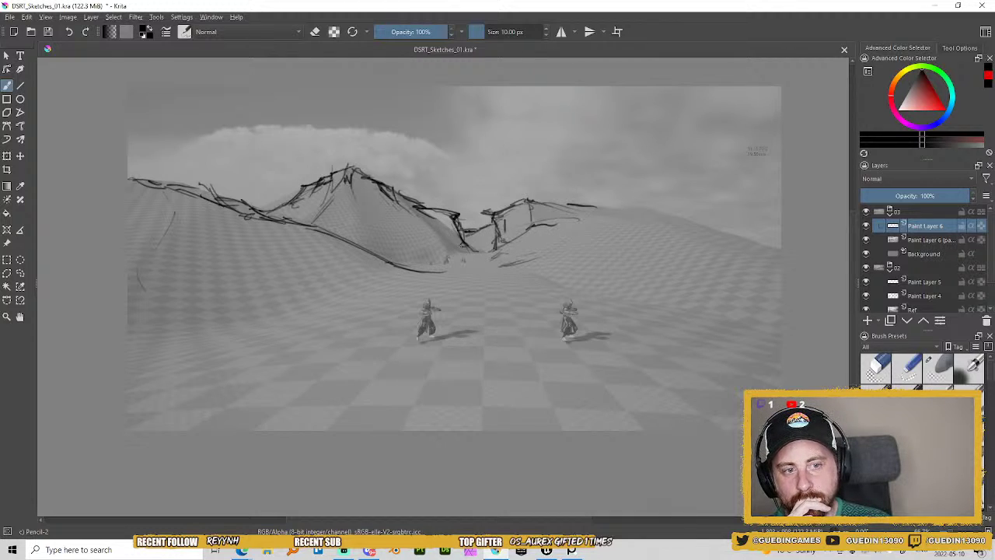
left_click_drag(447, 207, 490, 207)
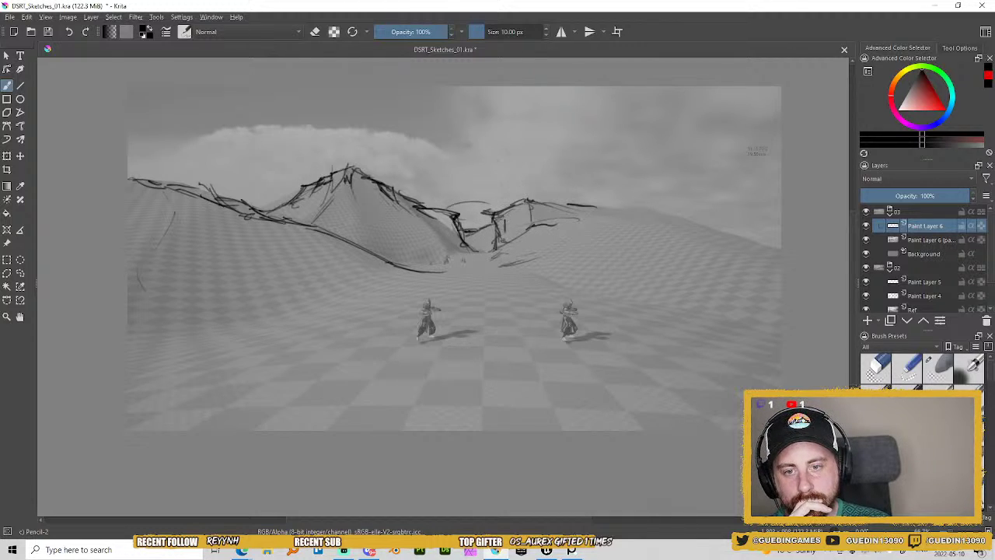
key("ctrl+z")
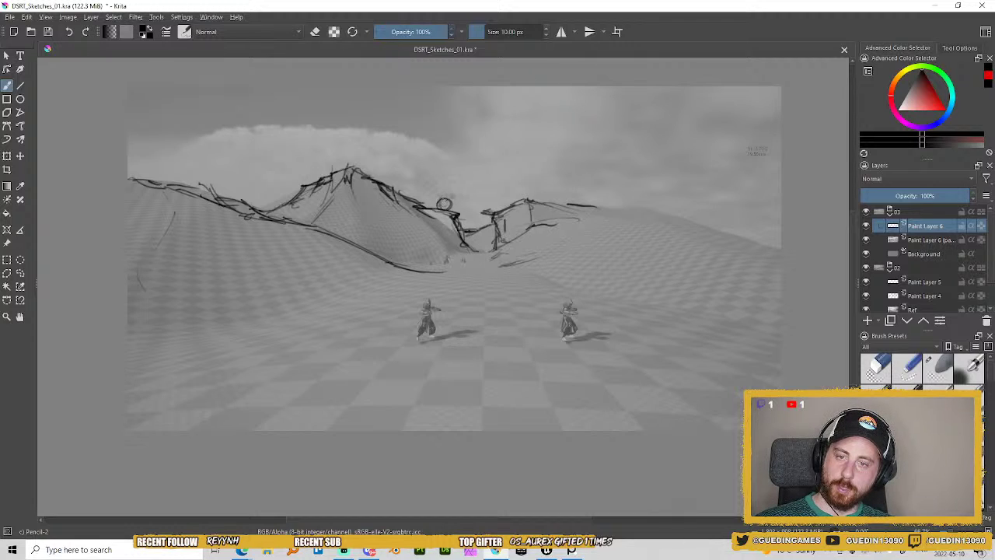
Sketch a pair of statue-like shapes with clustered round tops, one on each side of the valley gap.
mouse_move(446, 199)
left_mouse_down()
mouse_move(455, 196)
mouse_move(451, 205)
mouse_move(432, 201)
mouse_move(448, 217)
mouse_move(432, 211)
mouse_move(453, 217)
mouse_move(499, 203)
mouse_move(498, 192)
mouse_move(504, 206)
mouse_move(483, 205)
mouse_move(493, 201)
mouse_move(462, 221)
mouse_move(495, 219)
left_mouse_up()
left_click_drag(492, 216, 494, 245)
left_click_drag(493, 221, 486, 254)
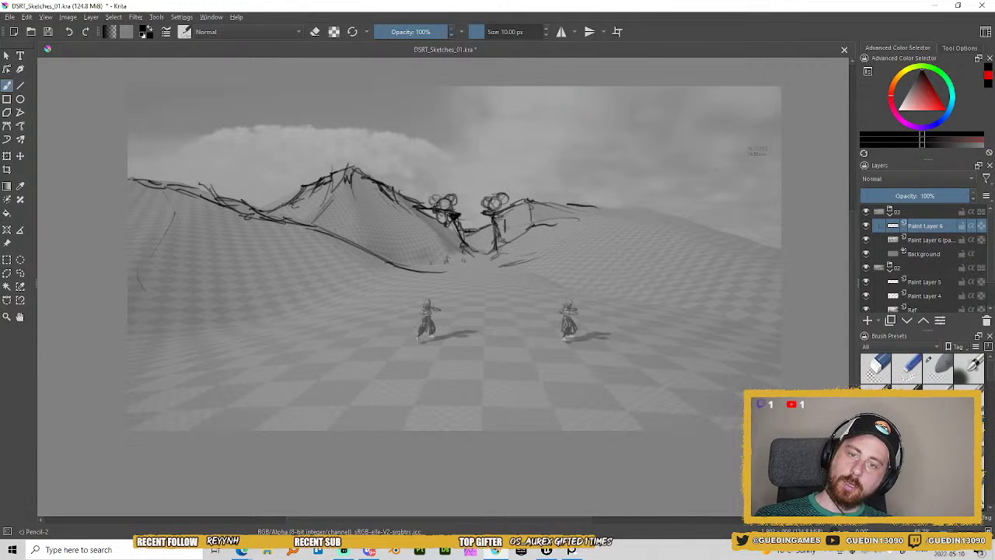
left_click_drag(493, 220, 493, 231)
left_click_drag(487, 212, 505, 225)
left_click_drag(503, 209, 500, 220)
mouse_move(498, 223)
left_mouse_down()
mouse_move(503, 229)
mouse_move(507, 214)
left_mouse_up()
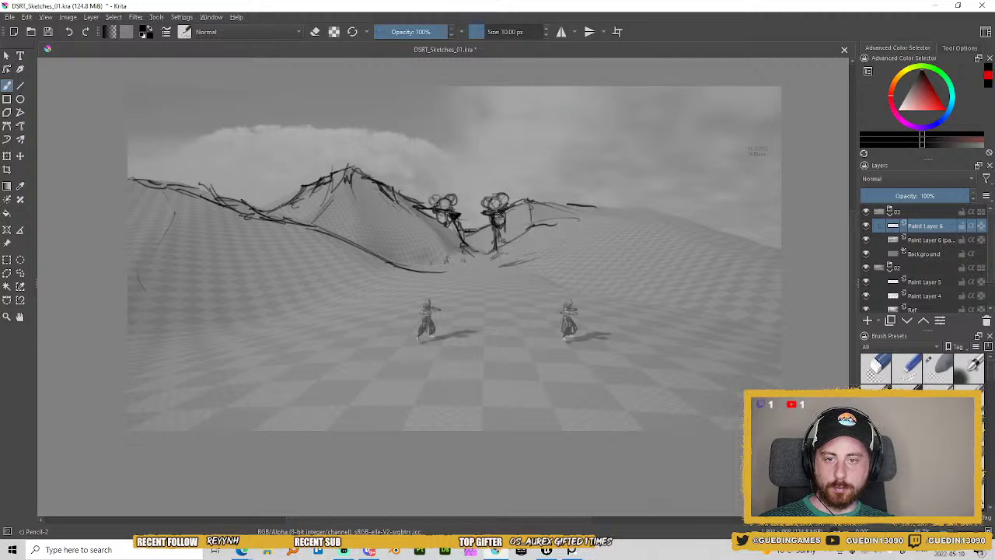
Erase the overlapping lines inside both round-topped shapes with the Eraser Soft brush at about 24 px.
right_click(499, 222)
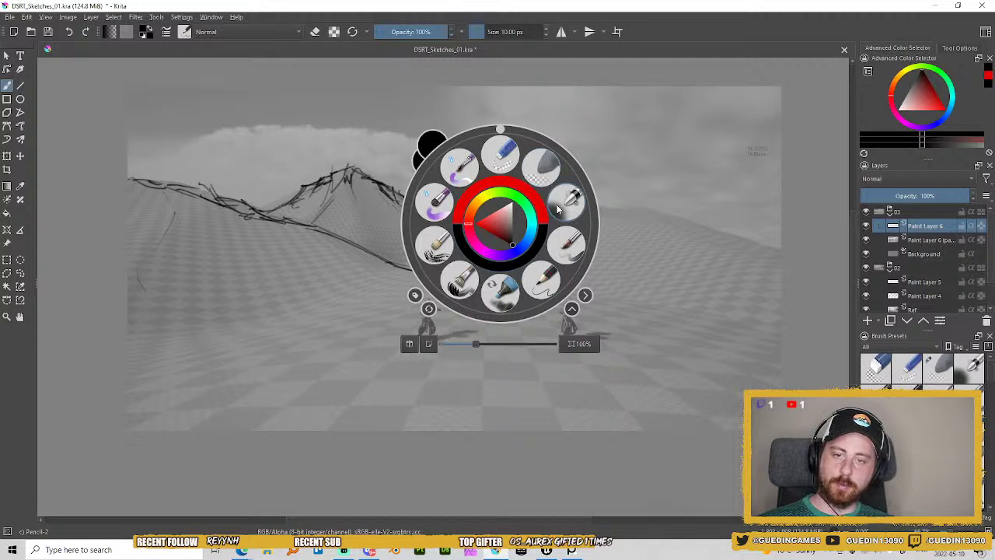
left_click(543, 170)
left_click_drag(499, 217, 497, 201, "shift")
mouse_move(437, 215)
left_mouse_down()
mouse_move(443, 203)
mouse_move(446, 218)
mouse_move(499, 223)
left_mouse_up()
Switch back to the Pencil-2 brush and strengthen the bodies of both shapes and the ridge edge beside them.
right_click(510, 213)
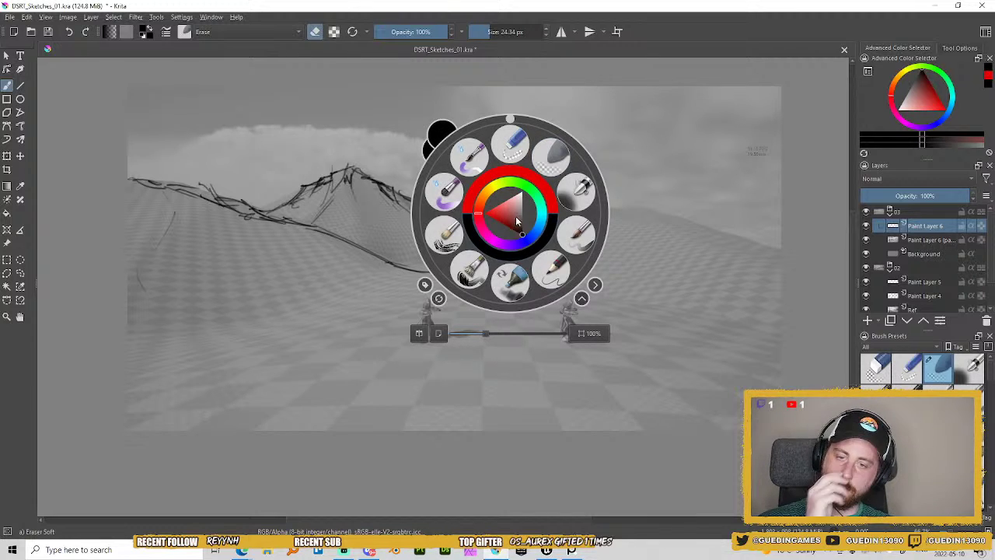
left_click(551, 274)
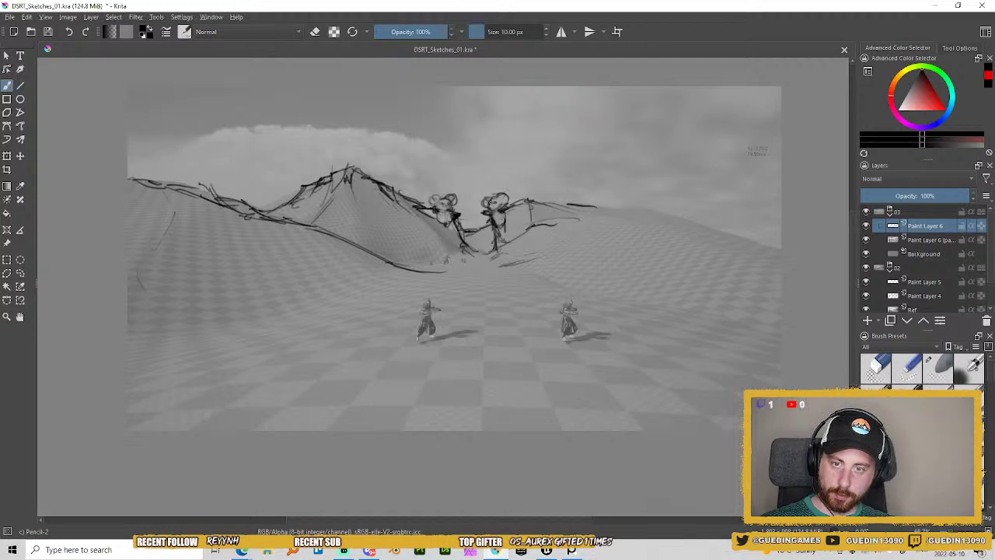
mouse_move(502, 225)
left_mouse_down()
mouse_move(504, 235)
mouse_move(511, 221)
mouse_move(498, 247)
mouse_move(517, 215)
mouse_move(493, 253)
mouse_move(528, 202)
left_mouse_up()
left_click_drag(430, 220, 458, 241)
left_click_drag(449, 229, 461, 240)
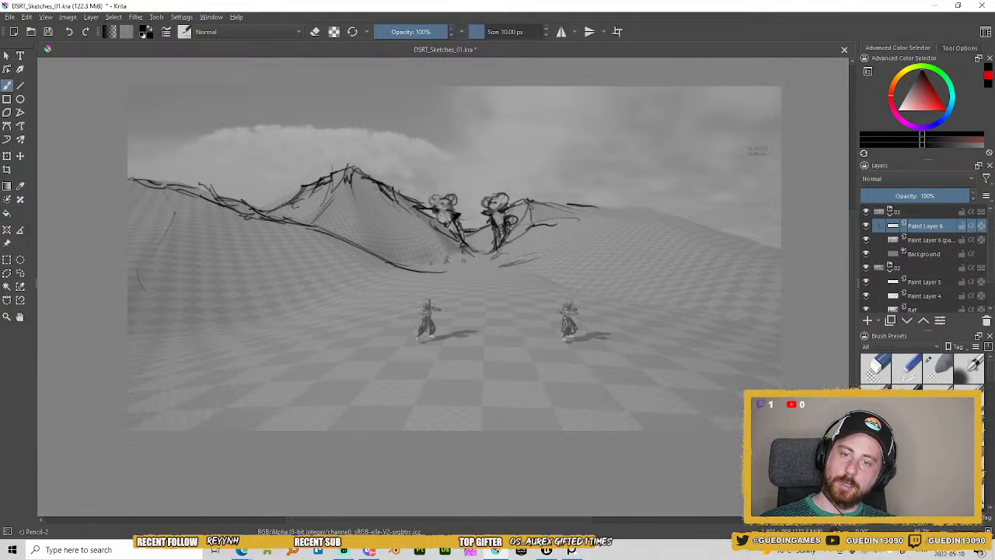
left_click_drag(505, 203, 547, 202)
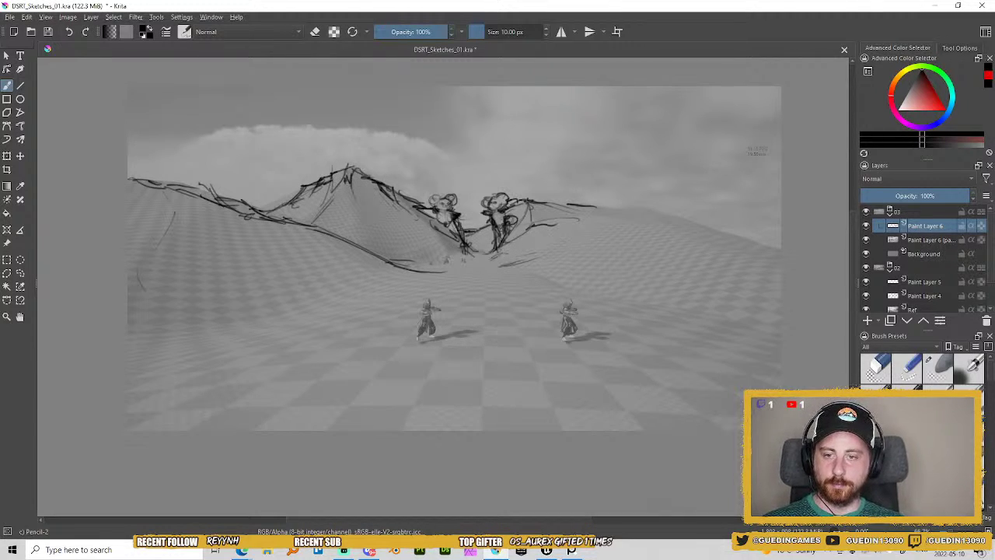
Sketch the ground line beneath the valley gap and the long rocky crest of the dune to its right.
left_click_drag(406, 265, 455, 254)
left_click_drag(434, 247, 458, 259)
mouse_move(427, 228)
left_mouse_down()
mouse_move(457, 258)
mouse_move(569, 242)
left_mouse_up()
mouse_move(521, 264)
left_mouse_down()
mouse_move(600, 218)
mouse_move(661, 230)
left_mouse_up()
mouse_move(575, 236)
left_mouse_down()
mouse_move(592, 215)
mouse_move(618, 218)
mouse_move(604, 221)
mouse_move(600, 239)
mouse_move(607, 225)
mouse_move(689, 234)
mouse_move(706, 249)
left_mouse_up()
mouse_move(631, 227)
left_mouse_down()
mouse_move(644, 247)
mouse_move(696, 250)
mouse_move(702, 239)
mouse_move(762, 271)
left_mouse_up()
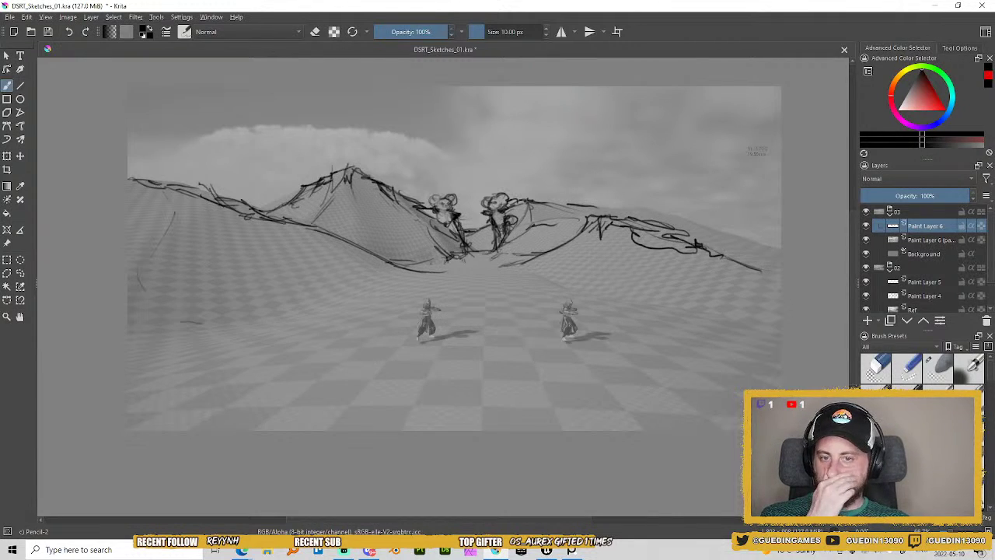
Sketch the rocky ledge between the far ridge and the right-hand dune crest, and touch up the pointed peak's summit.
mouse_move(533, 228)
left_mouse_down()
mouse_move(526, 234)
mouse_move(558, 217)
mouse_move(591, 217)
left_mouse_up()
left_click_drag(555, 225, 586, 224)
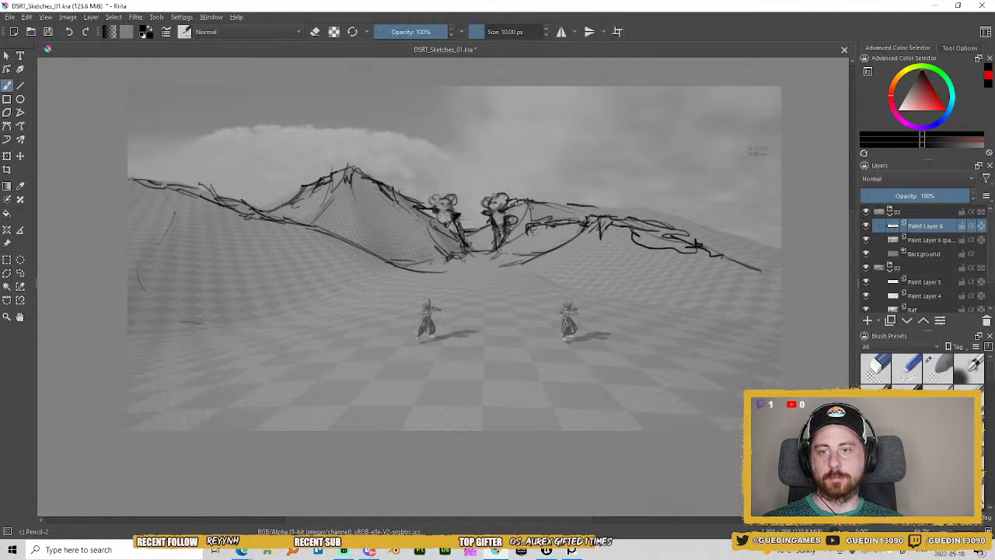
left_click_drag(351, 177, 373, 180)
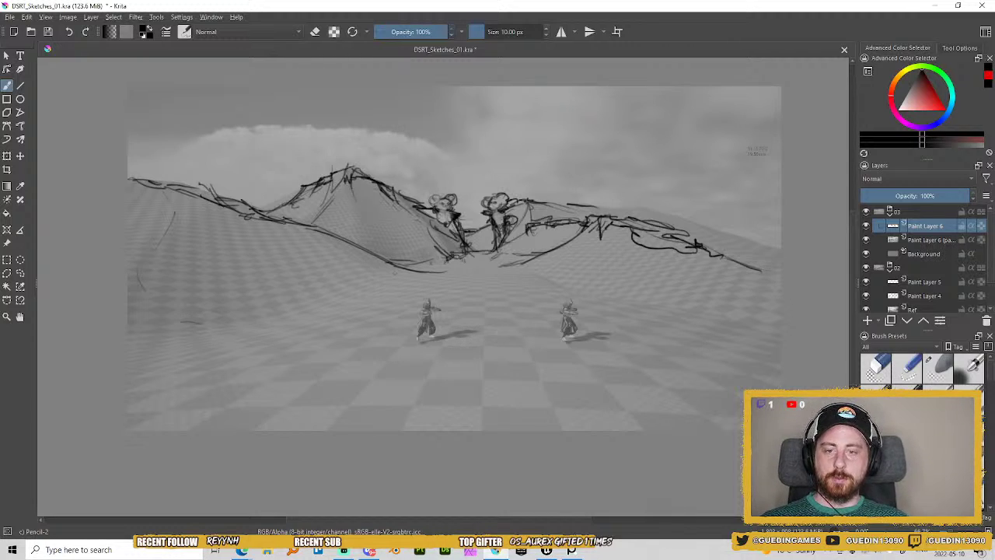
Sketch the base lines of the dunes on both sides, running from the valley gap down to the foreground.
left_click_drag(337, 286, 316, 301)
mouse_move(334, 250)
left_mouse_down()
mouse_move(393, 275)
mouse_move(336, 293)
left_mouse_up()
mouse_move(414, 269)
left_mouse_down()
mouse_move(236, 320)
mouse_move(284, 319)
left_mouse_up()
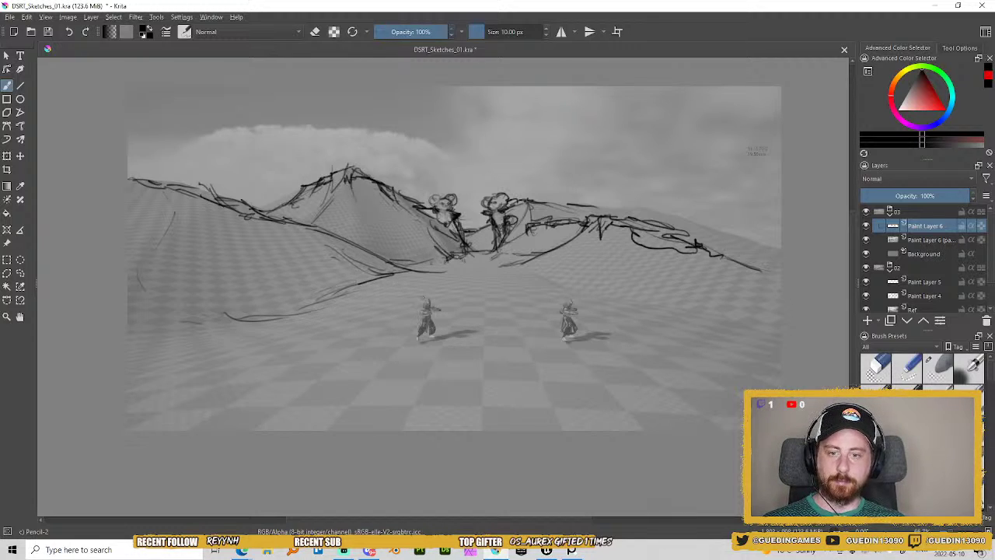
left_click_drag(533, 269, 554, 280)
left_click_drag(544, 277, 761, 338)
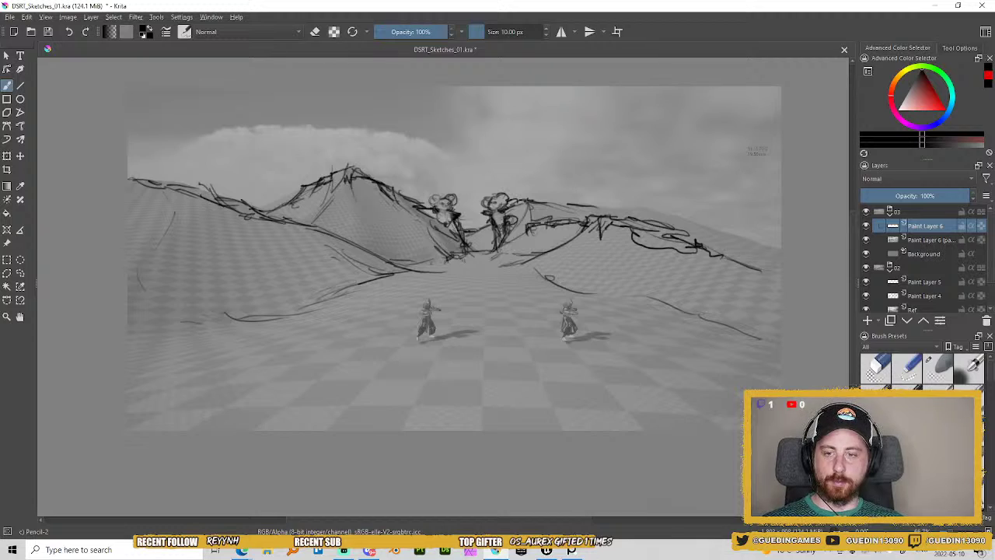
Sketch a tapering path with cross lines leading from the two foreground characters back to the valley gap.
mouse_move(365, 303)
left_mouse_down()
mouse_move(351, 328)
mouse_move(423, 292)
mouse_move(522, 307)
mouse_move(573, 302)
left_mouse_up()
mouse_move(582, 302)
left_mouse_down()
mouse_move(575, 322)
mouse_move(596, 318)
mouse_move(598, 329)
left_mouse_up()
left_click_drag(352, 335, 566, 331)
left_click_drag(377, 301, 521, 304)
mouse_move(376, 298)
left_mouse_down()
mouse_move(449, 267)
mouse_move(507, 269)
mouse_move(544, 297)
left_mouse_up()
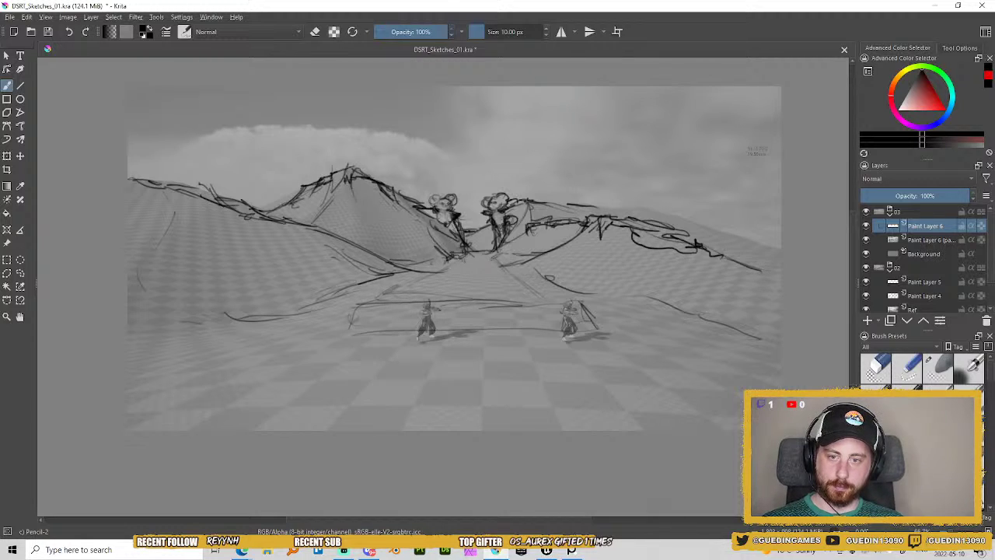
left_click_drag(509, 264, 559, 303)
left_click_drag(410, 287, 490, 281)
left_click_drag(427, 272, 493, 270)
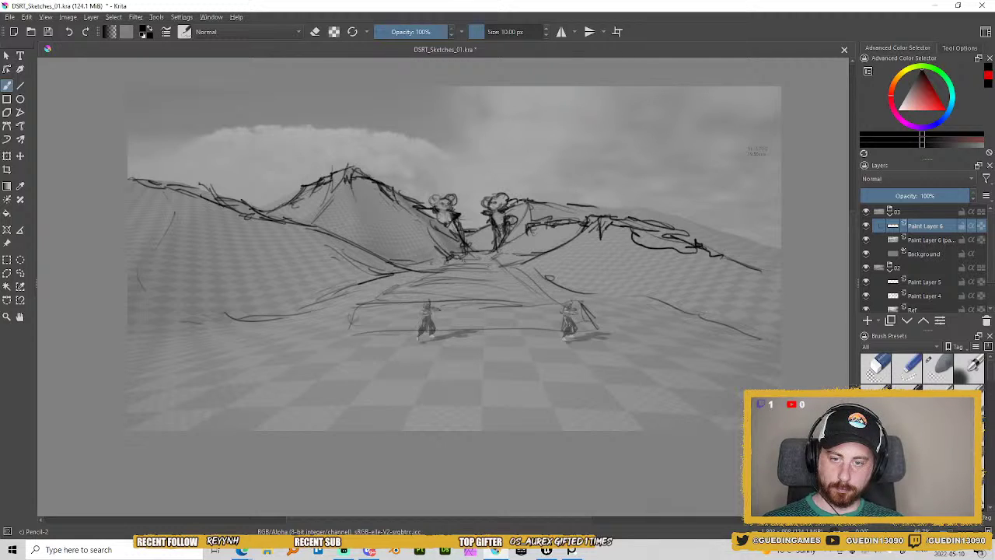
Sketch a wide rounded platform outline in the foreground below the two characters.
left_click_drag(305, 357, 335, 333)
mouse_move(333, 334)
left_mouse_down()
mouse_move(313, 364)
mouse_move(373, 368)
left_mouse_up()
mouse_move(364, 374)
left_mouse_down()
mouse_move(618, 358)
mouse_move(603, 365)
left_mouse_up()
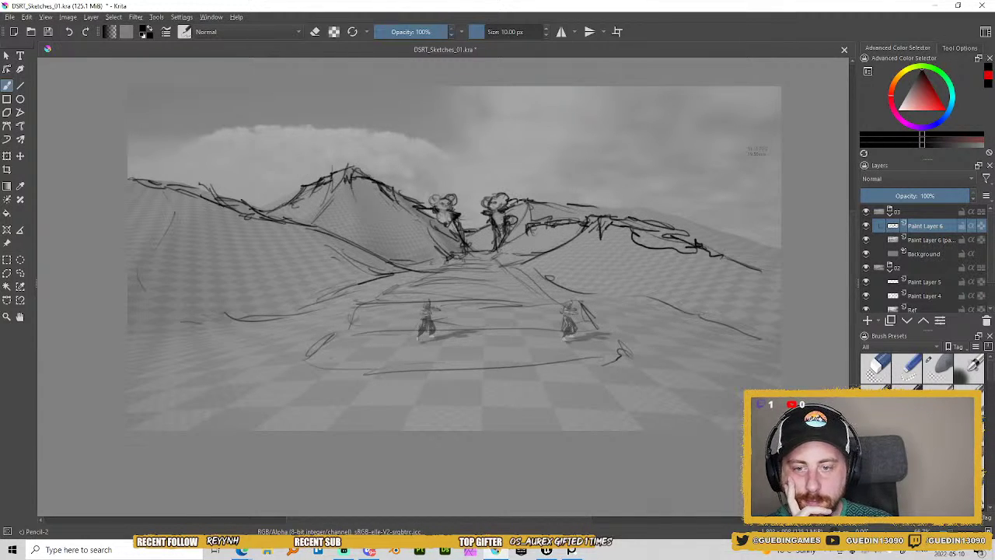
Fade the path's cross lines and the platform's left edge with the Eraser Soft brush at about 64 px.
right_click(474, 289)
left_click(534, 244)
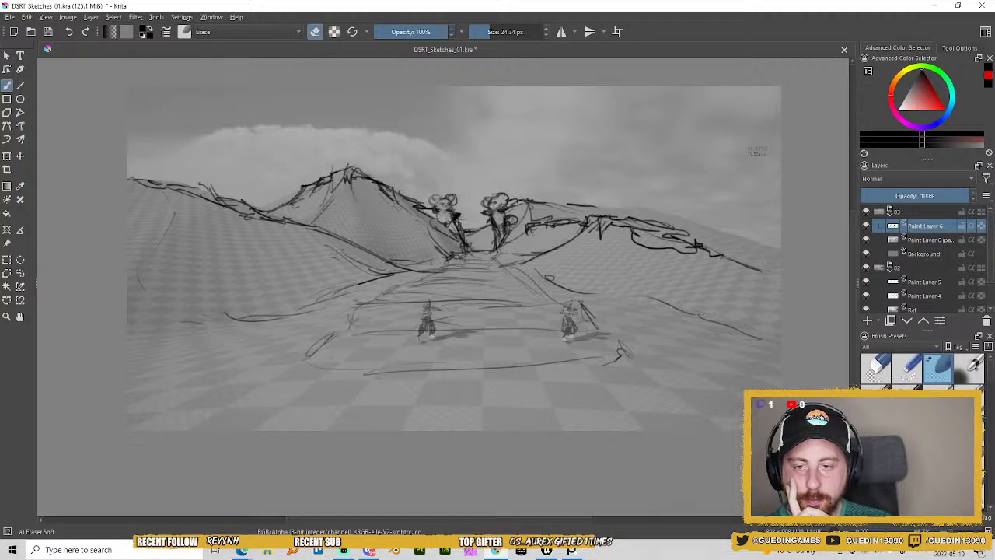
mouse_move(435, 330)
left_mouse_down("shift")
mouse_move(455, 331)
mouse_move(351, 334)
mouse_move(553, 329)
mouse_move(471, 296)
left_mouse_up("shift")
mouse_move(416, 281)
left_mouse_down()
mouse_move(536, 285)
mouse_move(519, 279)
left_mouse_up()
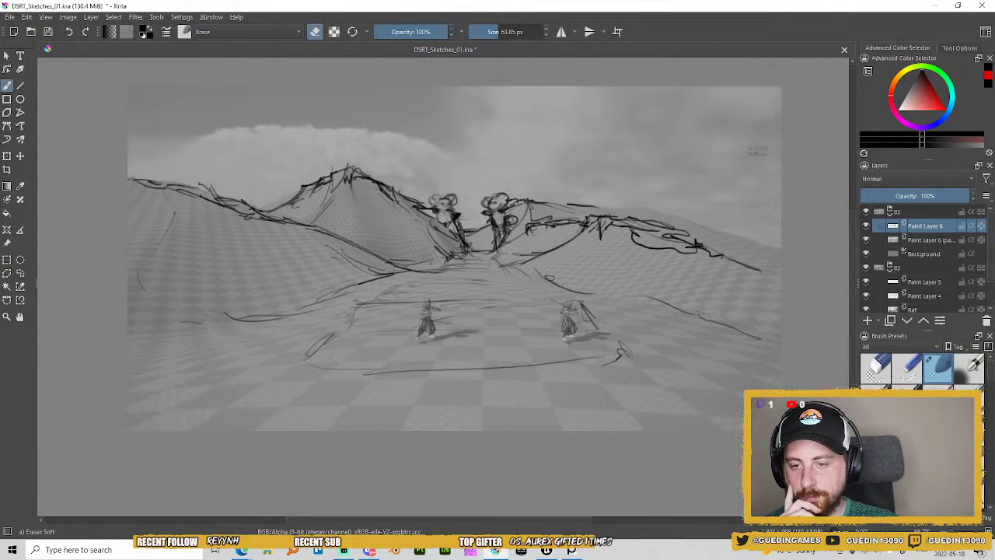
mouse_move(337, 333)
left_mouse_down()
mouse_move(312, 351)
mouse_move(322, 334)
left_mouse_up()
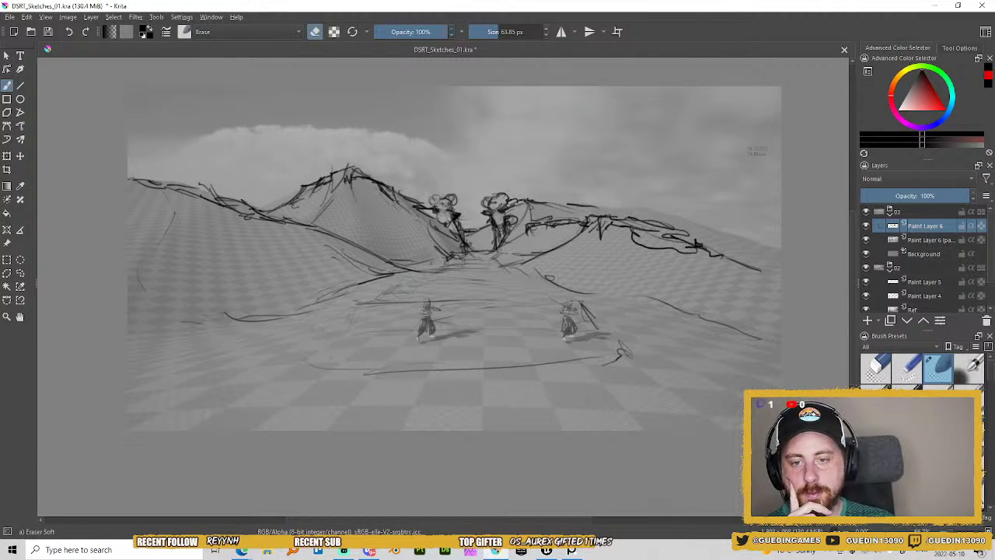
Switch back to the Pencil-2 brush and sketch loose curved outlines around the left side of the foreground path.
right_click(459, 262)
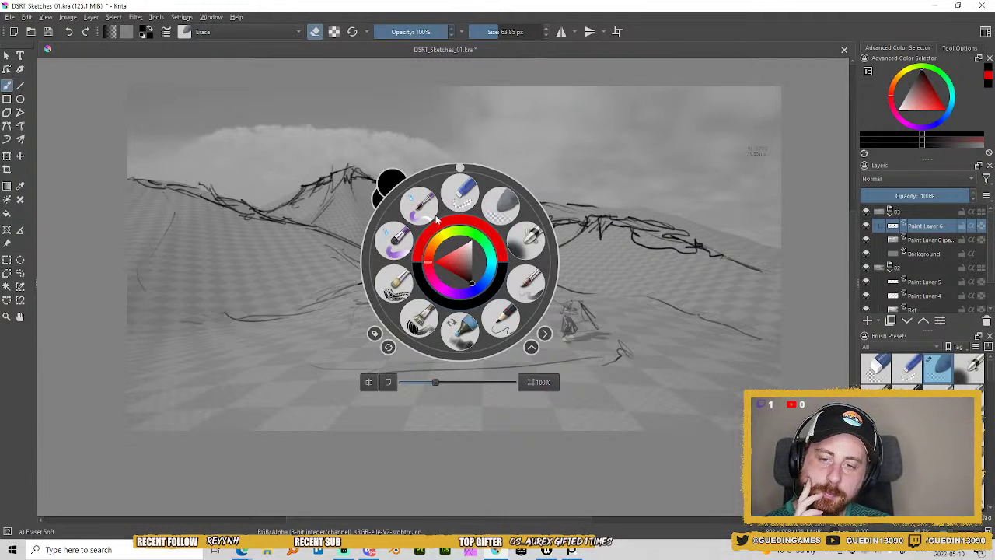
left_click(502, 319)
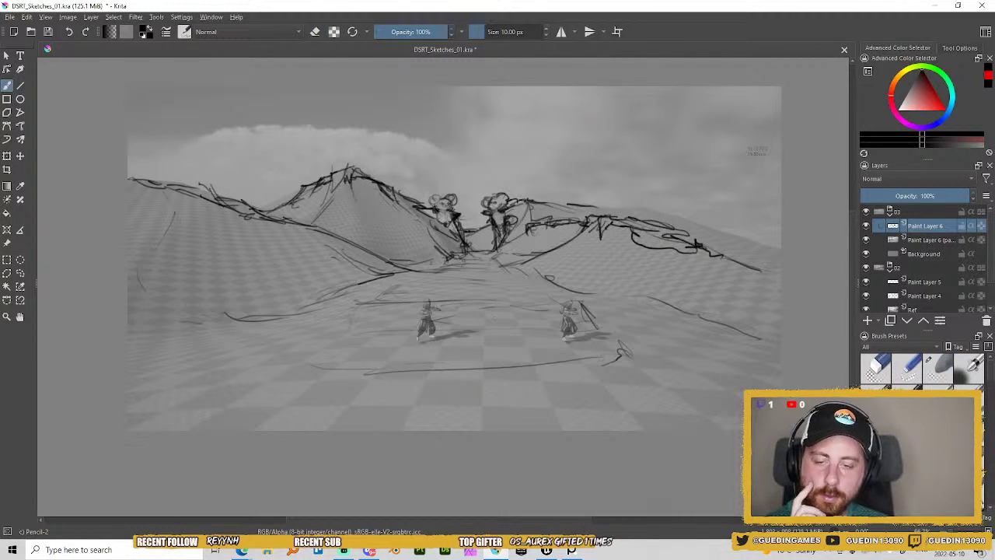
left_click_drag(474, 314, 290, 340)
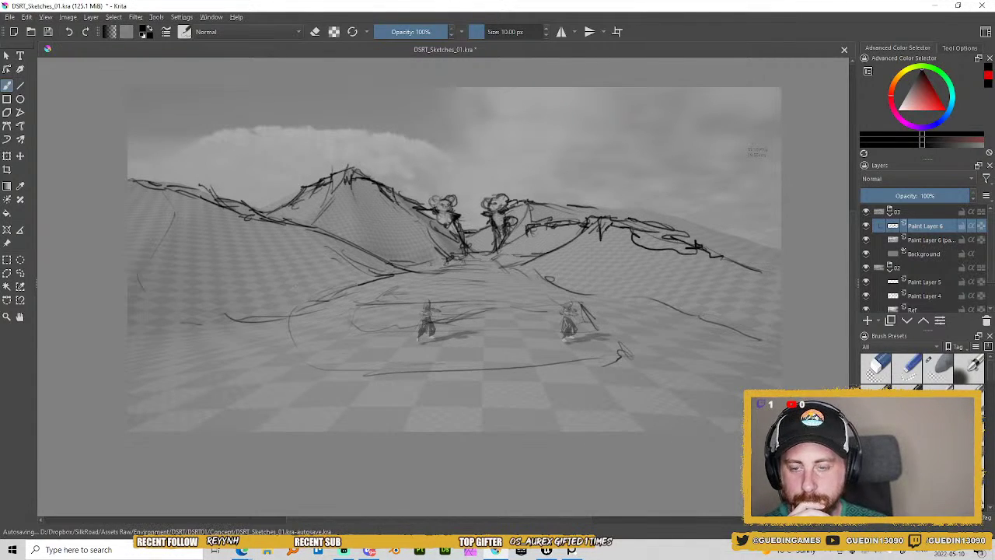
Erase the outer arc left of the characters and the platform outline's right corner with the Eraser Soft brush.
right_click(320, 336)
left_click(334, 272)
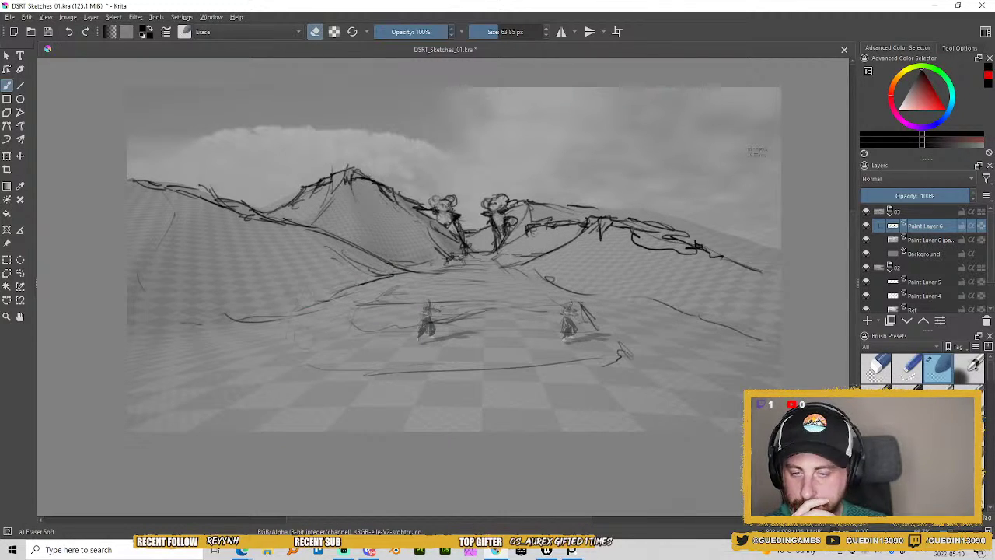
left_click_drag(579, 360, 620, 353)
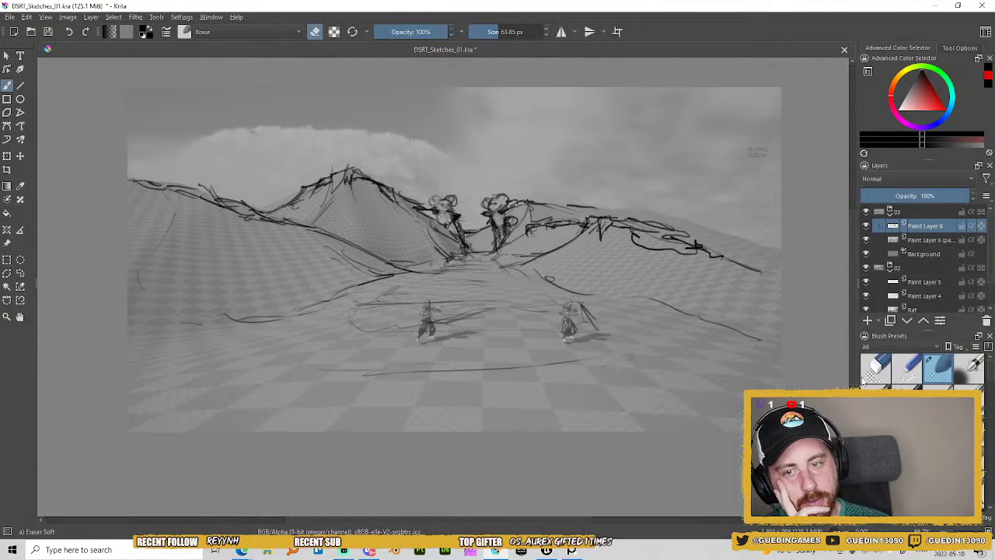
Return to the Pencil-2 brush and sketch a blocky rock ledge above the pointed peak's right slope, down to the gap.
right_click(548, 278)
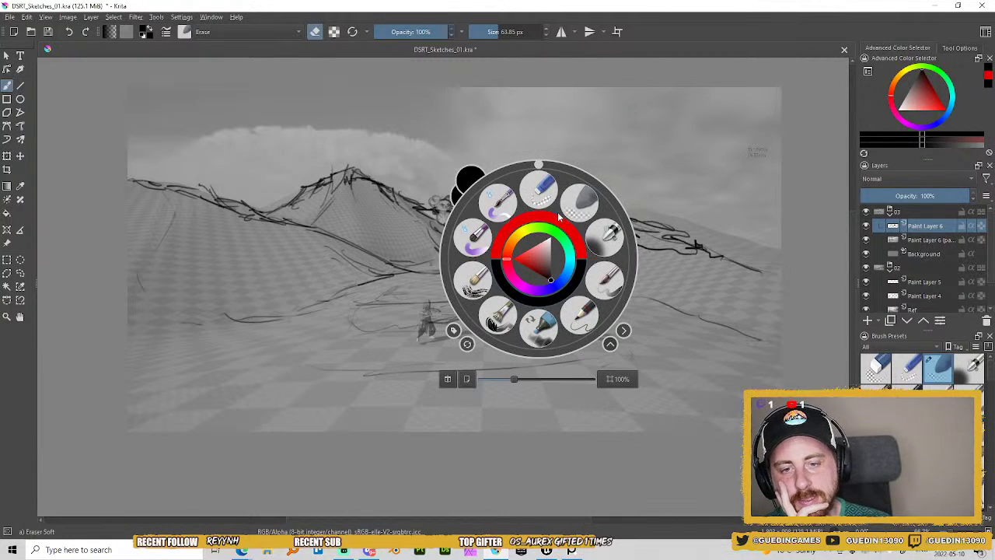
left_click(580, 315)
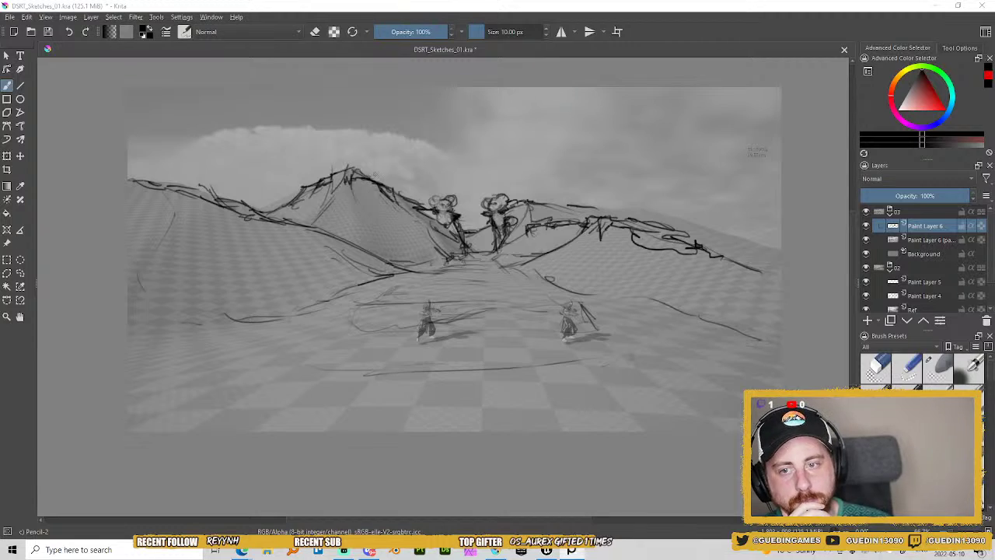
mouse_move(375, 172)
left_mouse_down()
mouse_move(397, 174)
mouse_move(413, 196)
left_mouse_up()
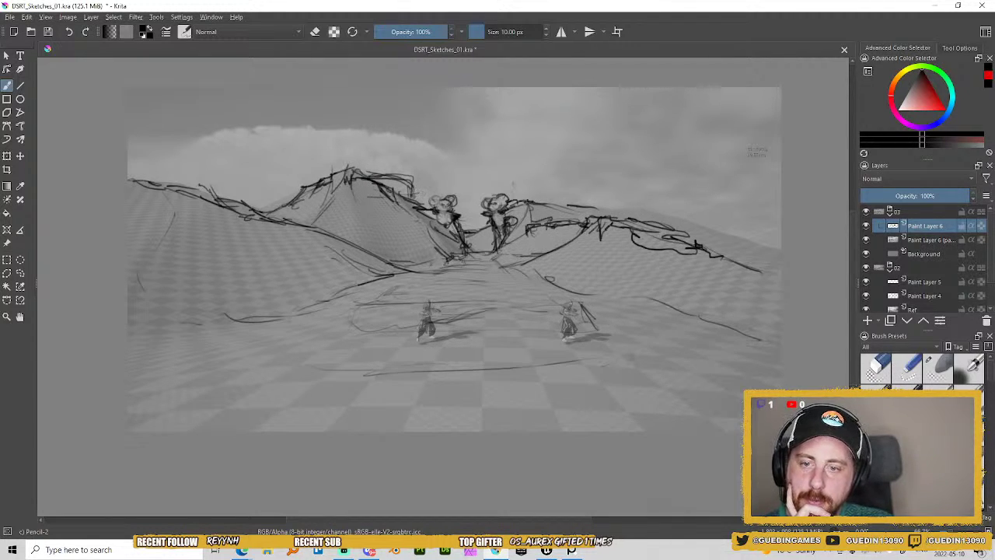
mouse_move(418, 213)
left_mouse_down()
mouse_move(435, 193)
mouse_move(415, 180)
mouse_move(430, 194)
left_mouse_up()
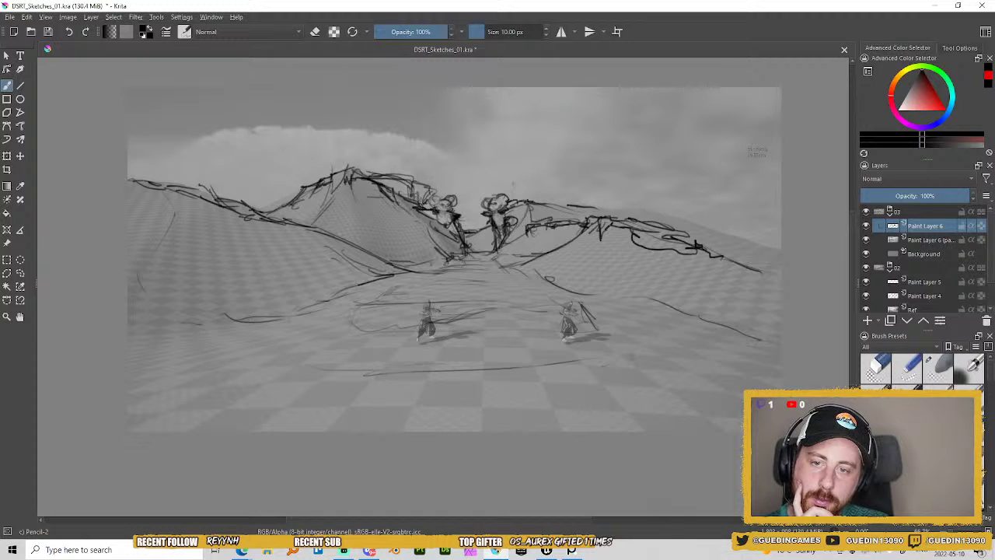
Erase the stray lines beneath the rock ledge on the pointed peak's right slope with the Eraser Soft brush at about 64 px.
right_click(413, 198)
left_click(474, 149)
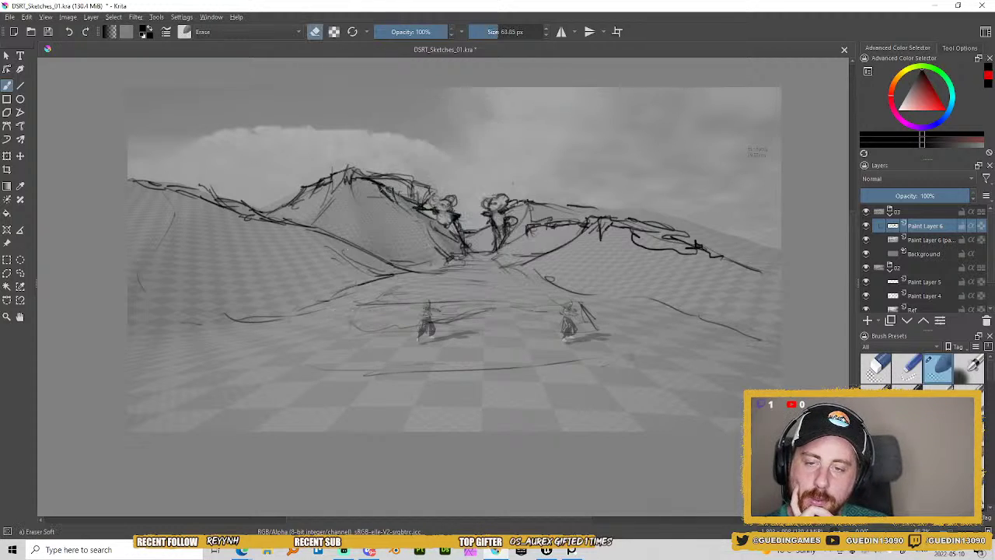
mouse_move(400, 191)
left_mouse_down()
mouse_move(412, 196)
mouse_move(387, 186)
left_mouse_up()
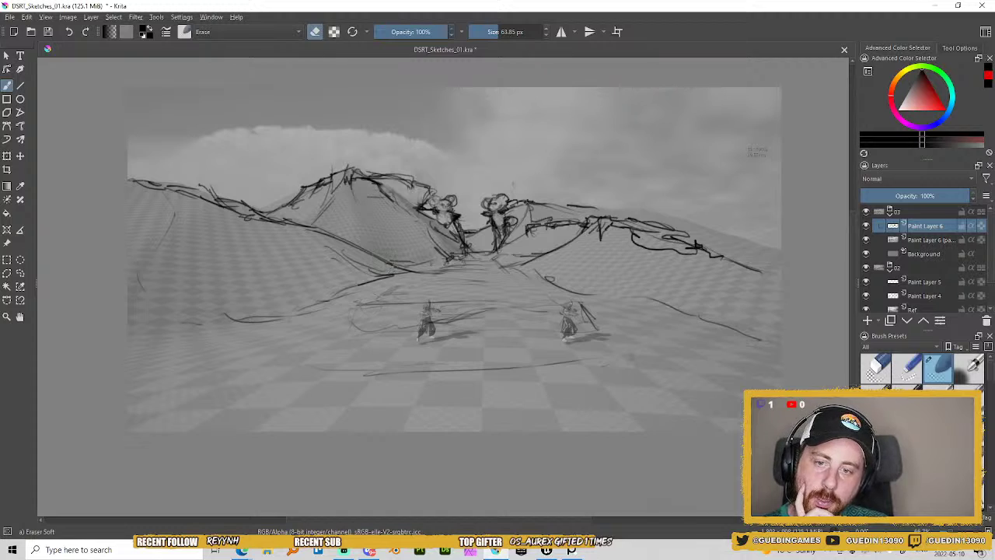
Return to the Pencil-2 brush and sketch a higher ridge line sloping down to the right from the gap's right-hand figure.
right_click(424, 198)
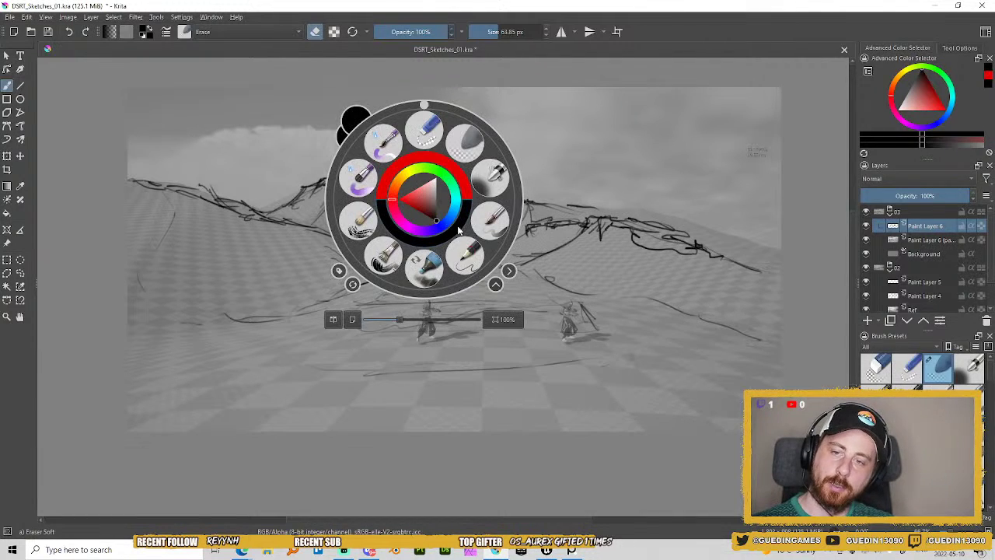
left_click(464, 261)
mouse_move(547, 204)
left_mouse_down()
mouse_move(524, 186)
mouse_move(582, 204)
left_mouse_up()
left_click_drag(529, 189, 611, 212)
mouse_move(516, 184)
left_mouse_down()
mouse_move(508, 201)
mouse_move(577, 198)
mouse_move(646, 217)
left_mouse_up()
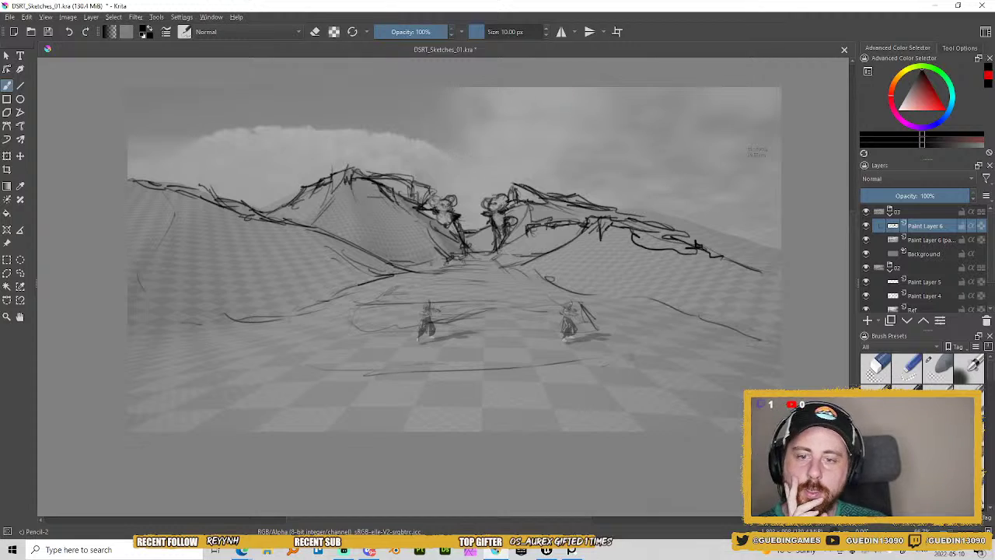
Sketch a small stepped outline inside the gap between the two figures, trim it with Eraser Soft, and reselect Pencil-2.
mouse_move(488, 225)
left_mouse_down()
mouse_move(477, 215)
mouse_move(464, 233)
mouse_move(471, 227)
left_mouse_up()
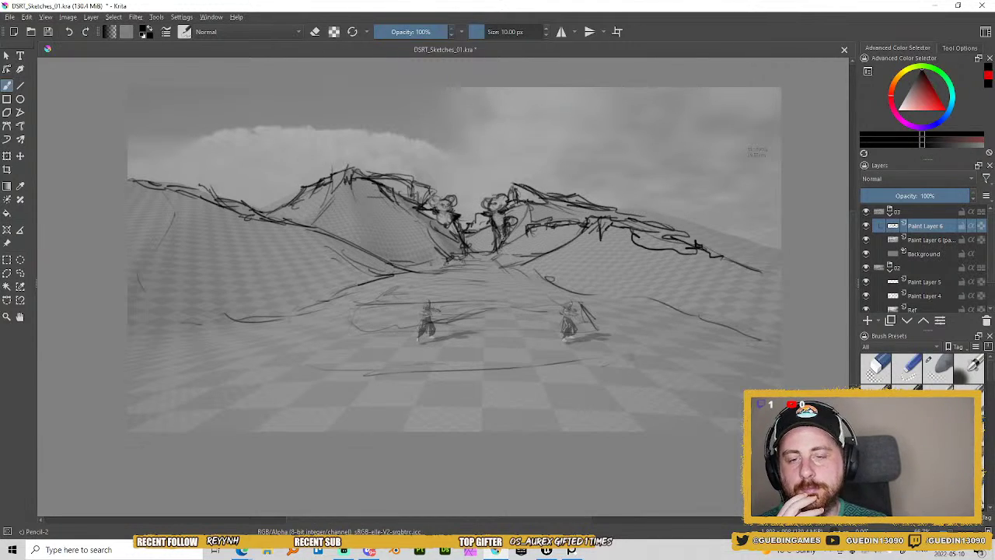
right_click(486, 233)
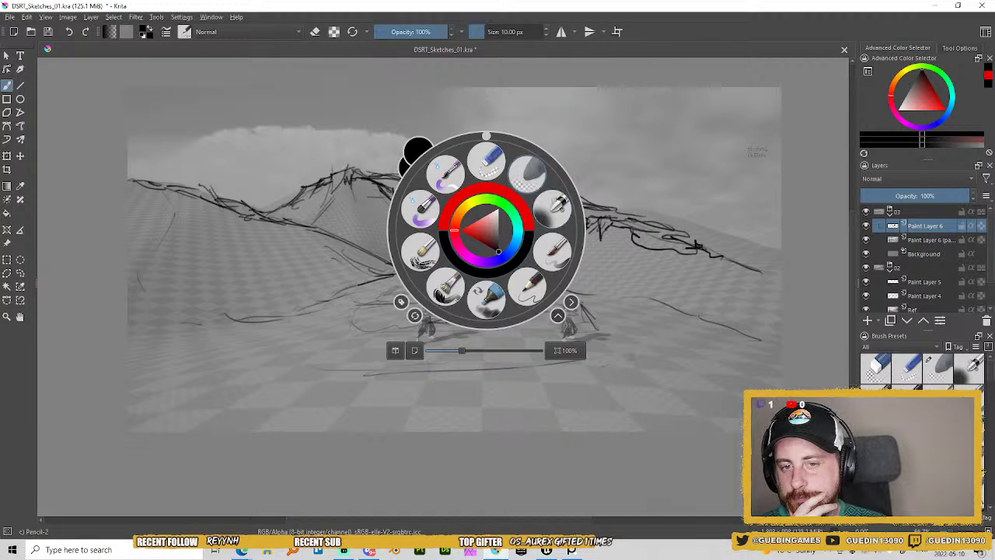
left_click(528, 168)
left_click_drag(485, 229, 481, 233)
right_click(530, 181)
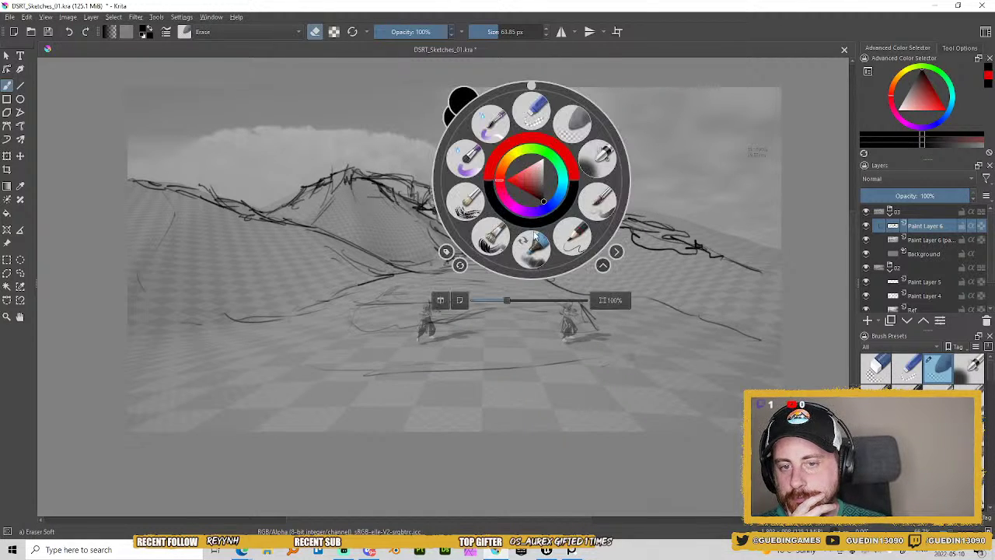
left_click(547, 228)
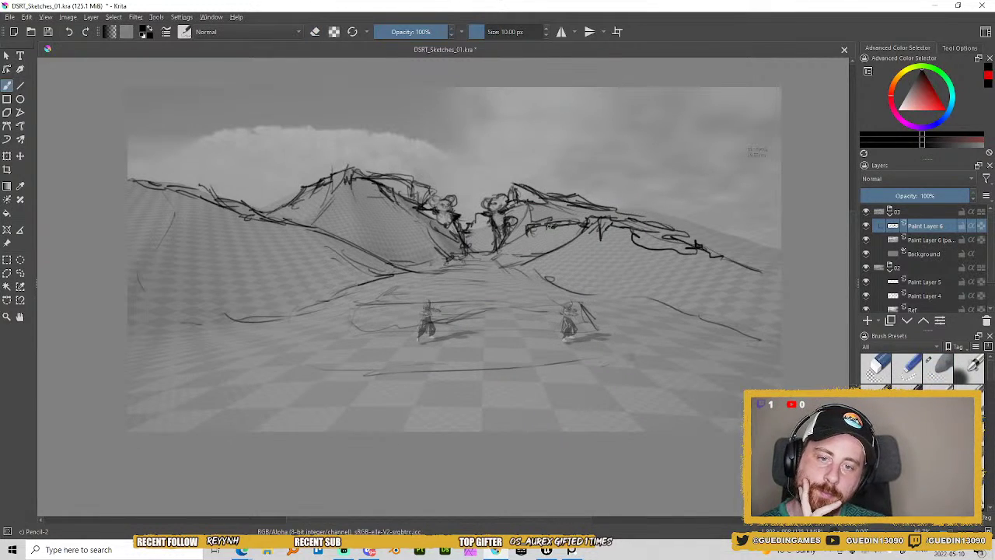
Try two diagonal strokes fanning out into the sky above the gap, and undo both.
left_click_drag(508, 165, 532, 140)
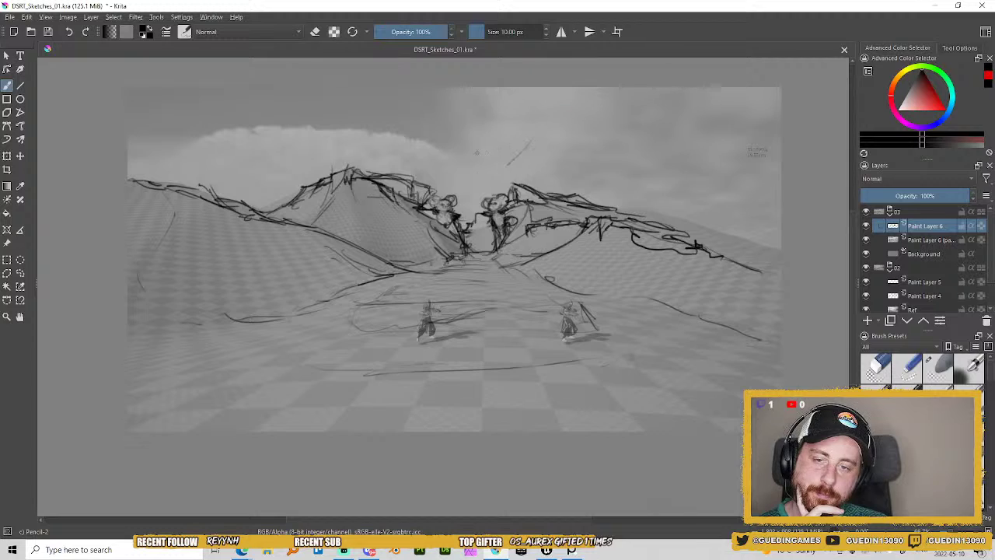
left_click_drag(436, 174, 390, 132)
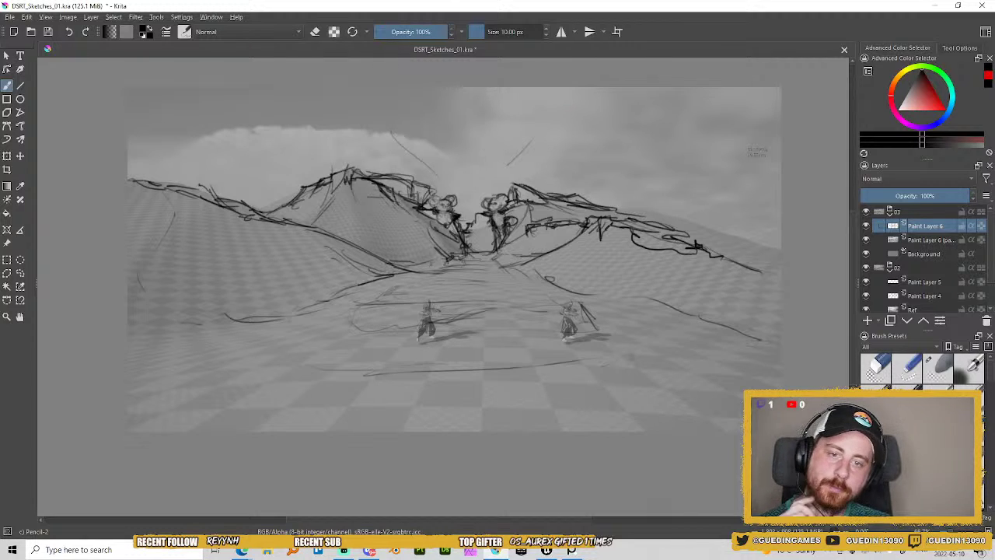
key("ctrl+z")
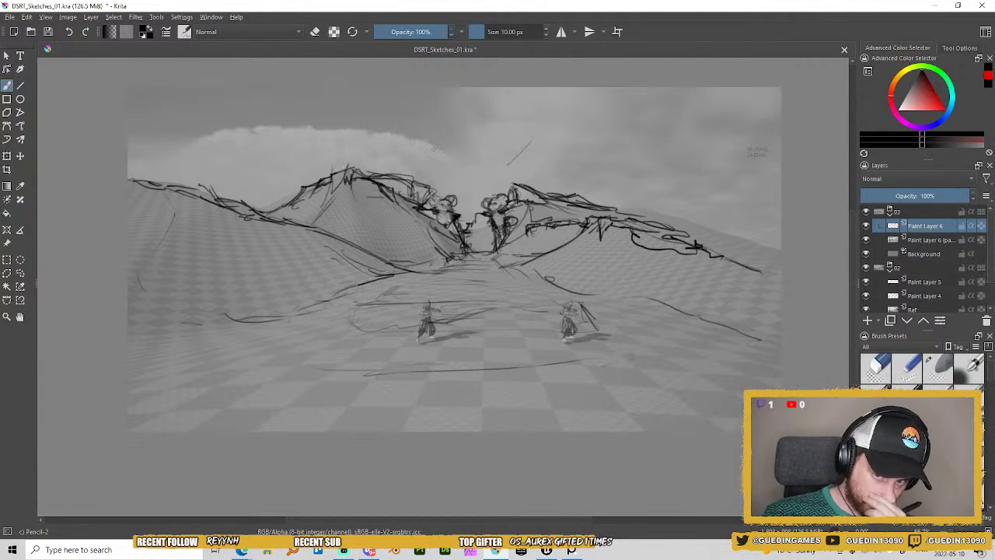
key("ctrl+z")
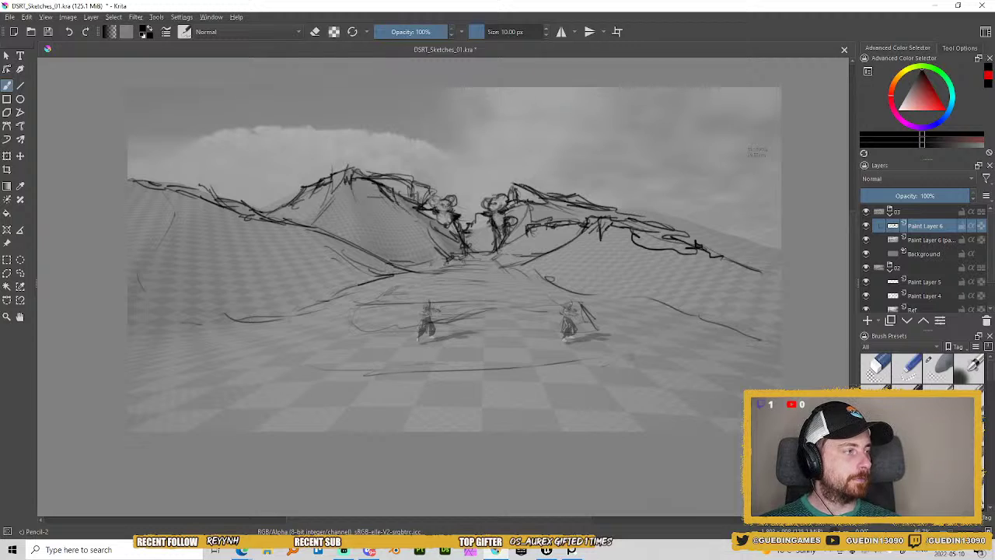
Switch to the Edge browser, search Google Images for "mountain pass gate" and look through the reference pictures.
left_click(242, 549)
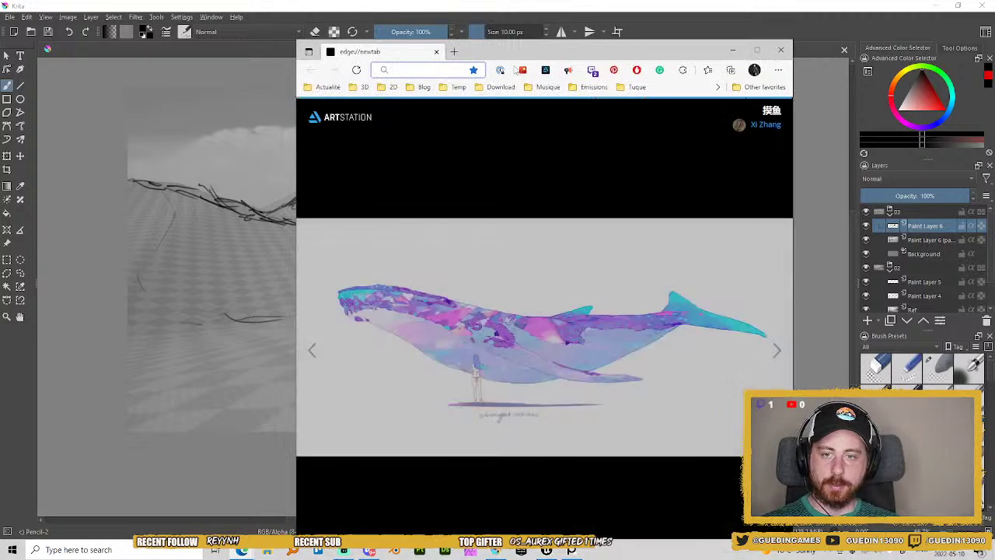
left_click_drag(519, 50, 439, 48)
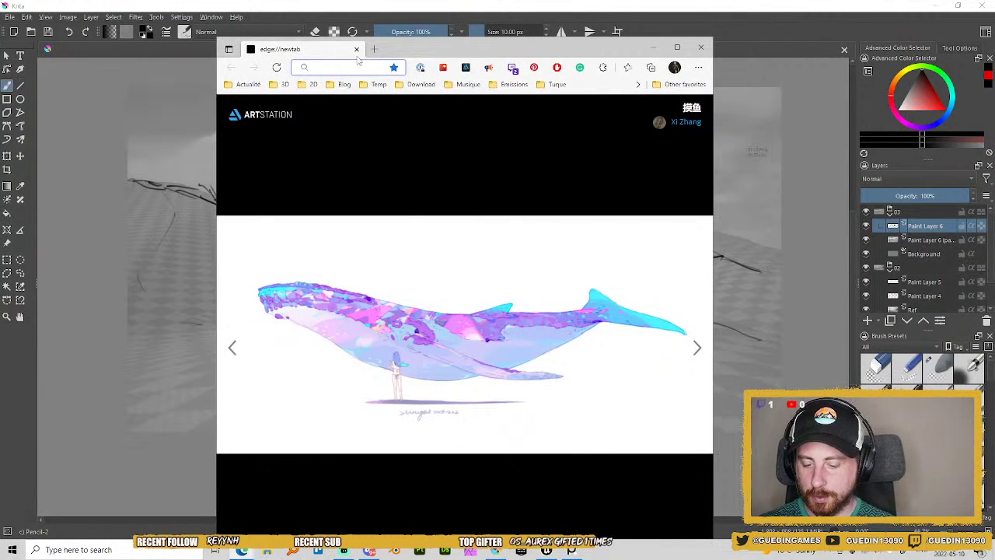
type("mointain pa")
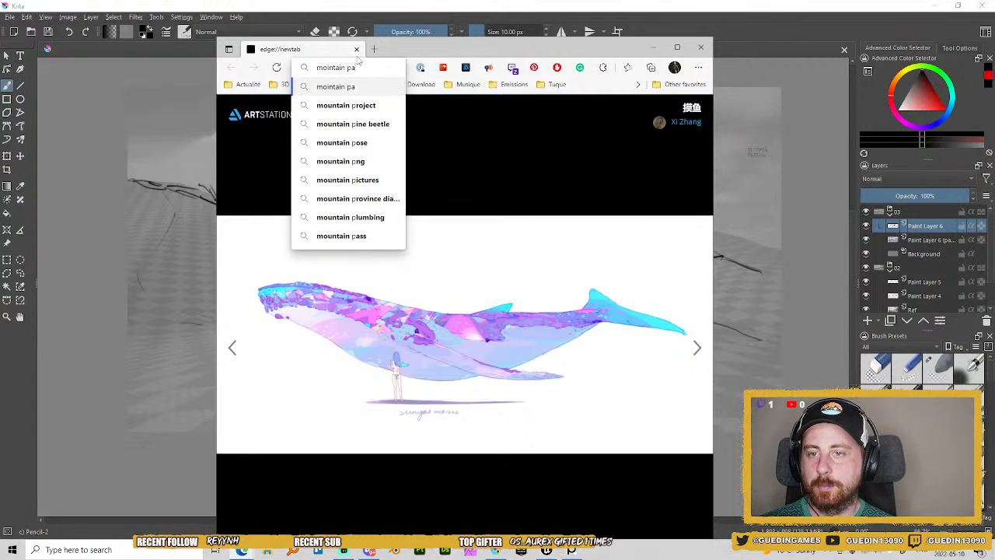
type("ss gate")
key("Return")
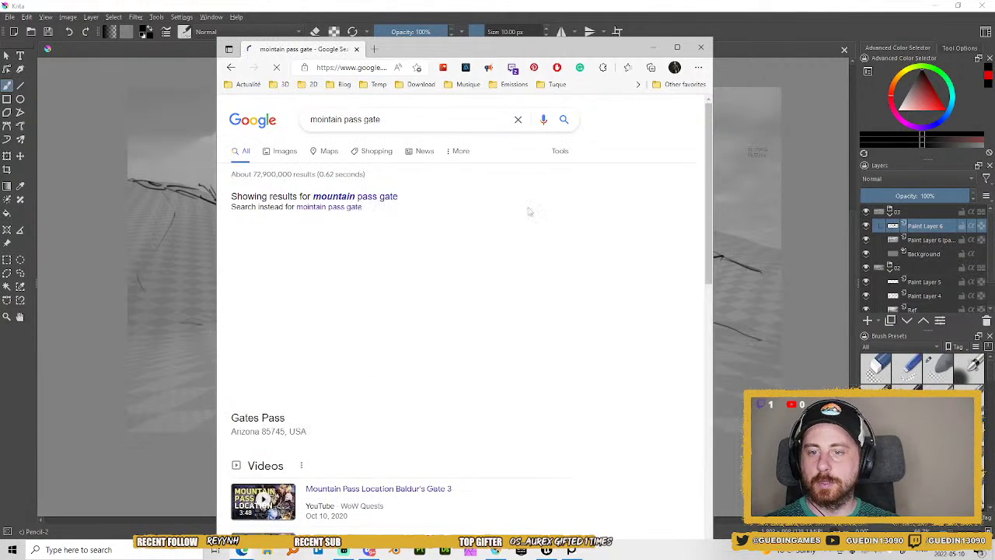
left_click(292, 152)
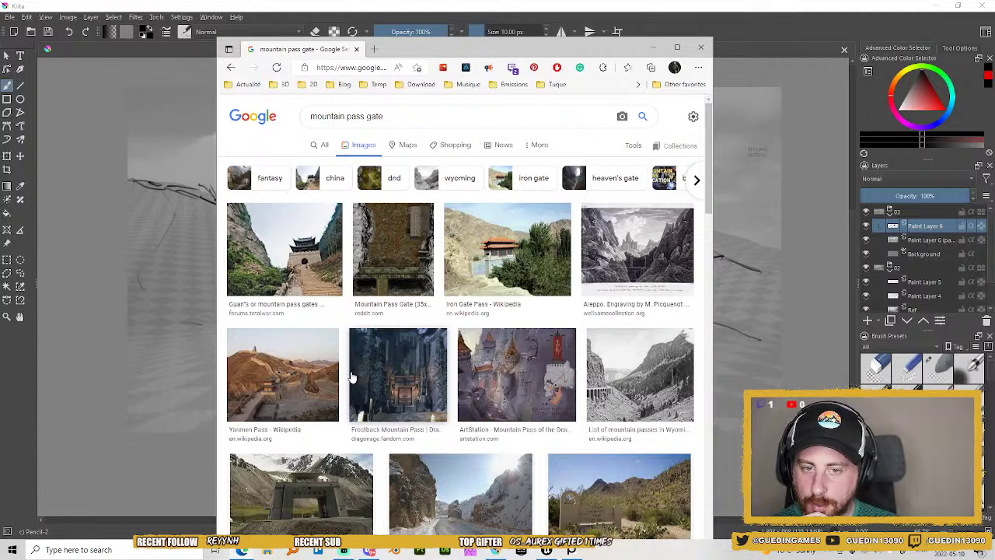
scroll(351, 377, "down", 4)
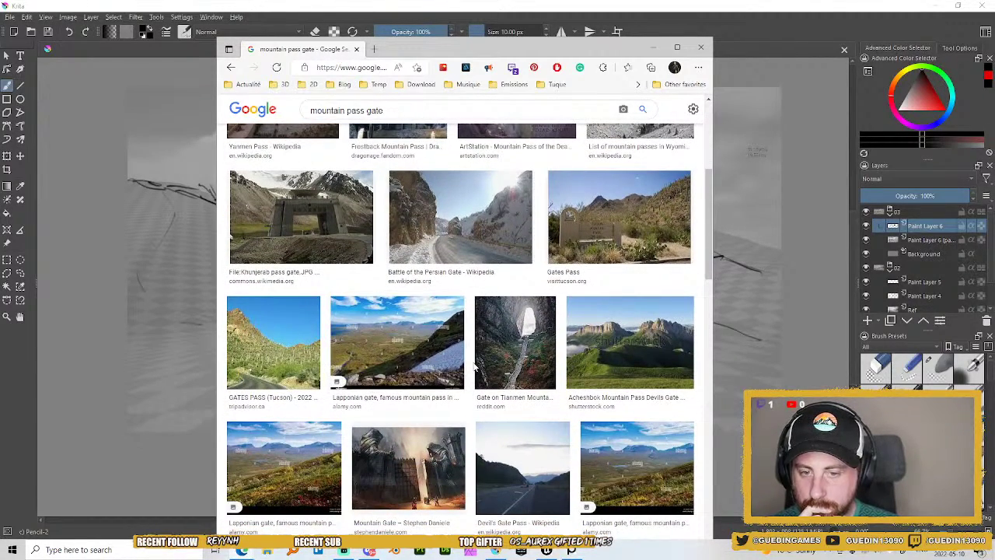
scroll(474, 367, "down", 3)
scroll(472, 363, "up", 8)
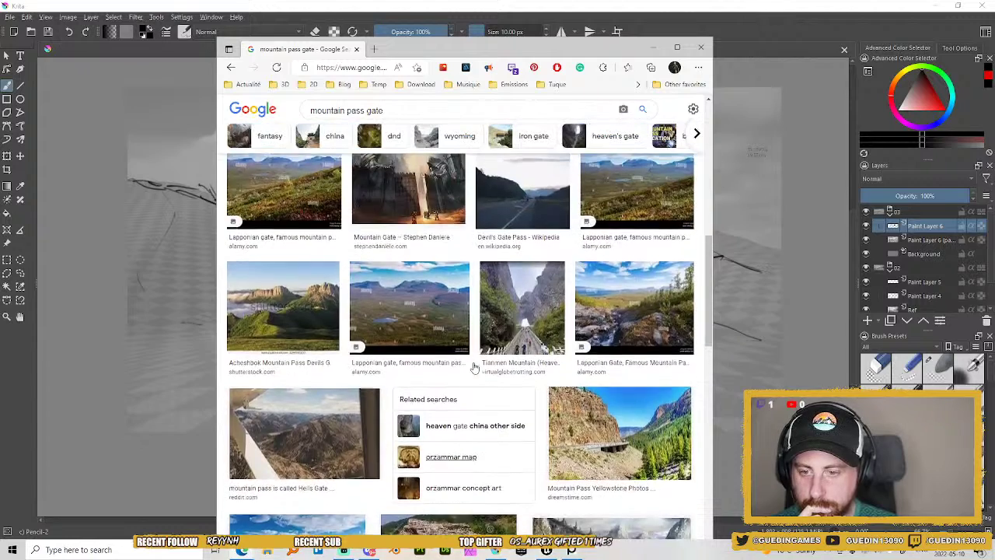
Refine the image search to "mountain pass gate statue" and examine the first Argonath picture with its related images.
left_click(422, 116)
type("s")
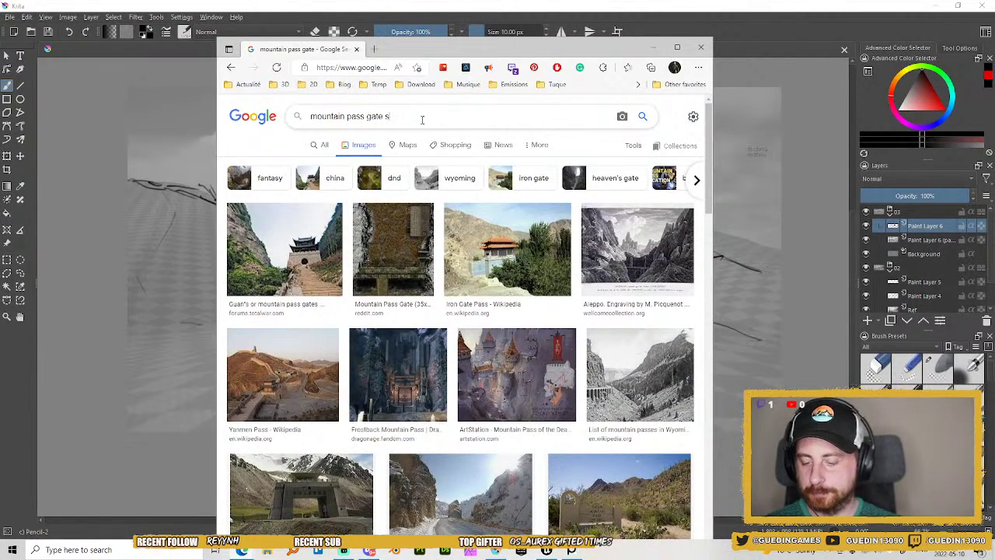
type("tatue")
key("Return")
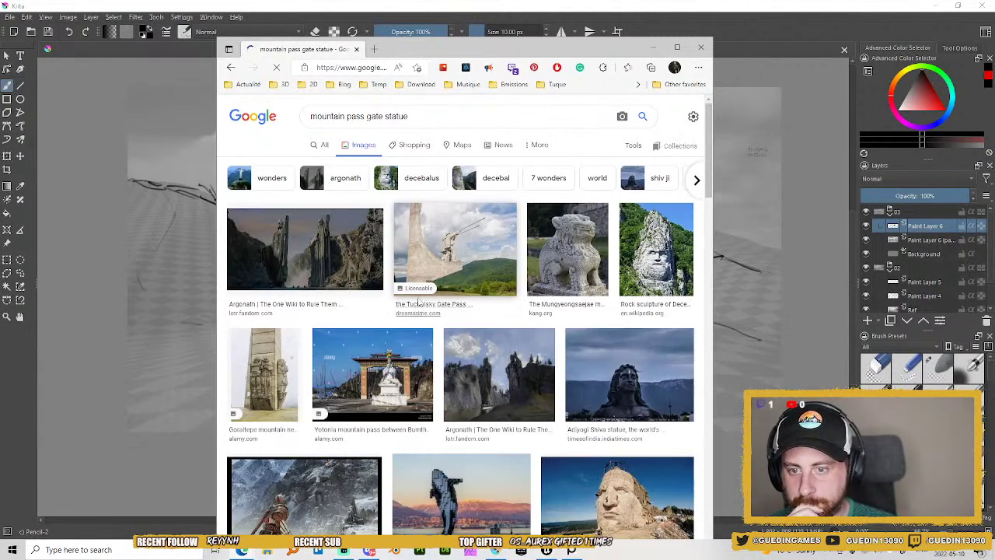
left_click(294, 239)
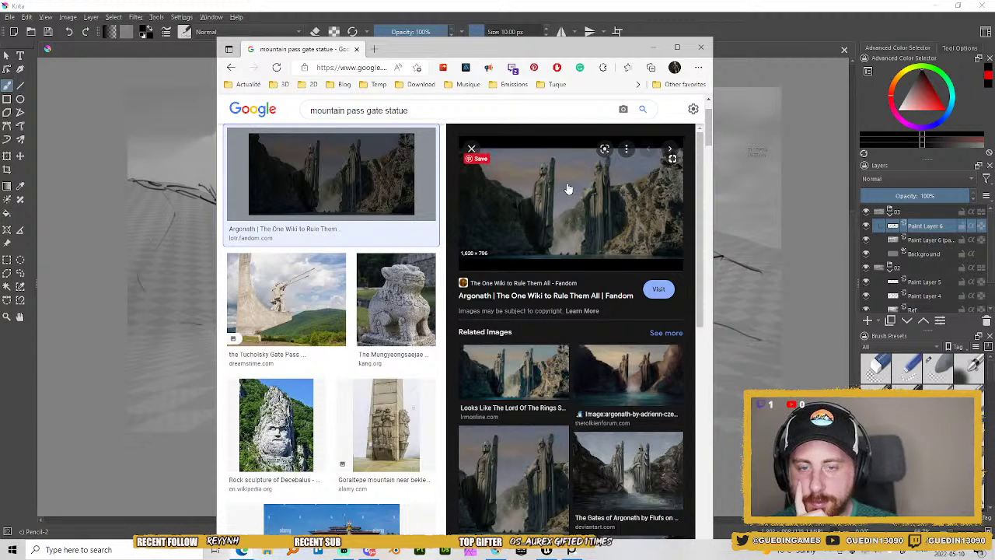
scroll(583, 420, "down", 10)
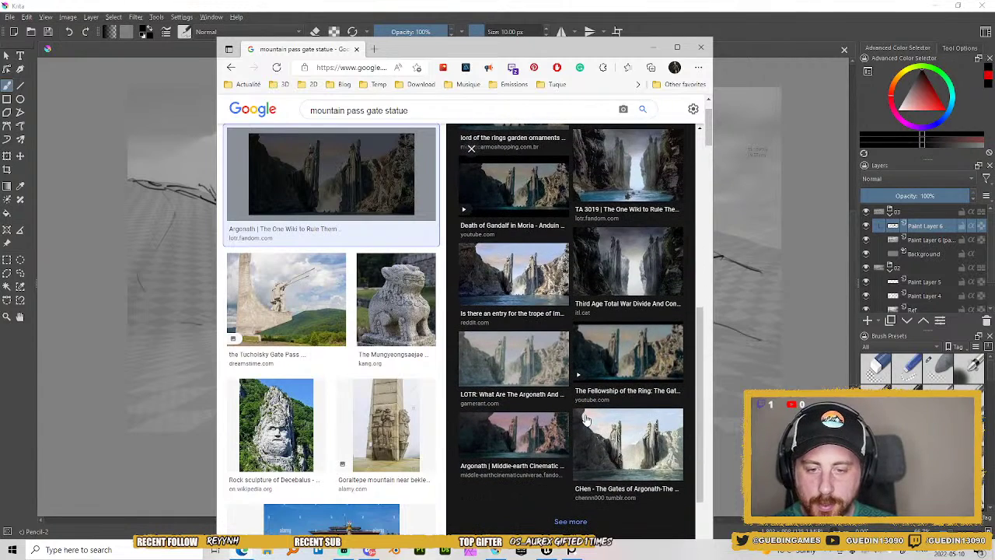
scroll(334, 373, "down", 3)
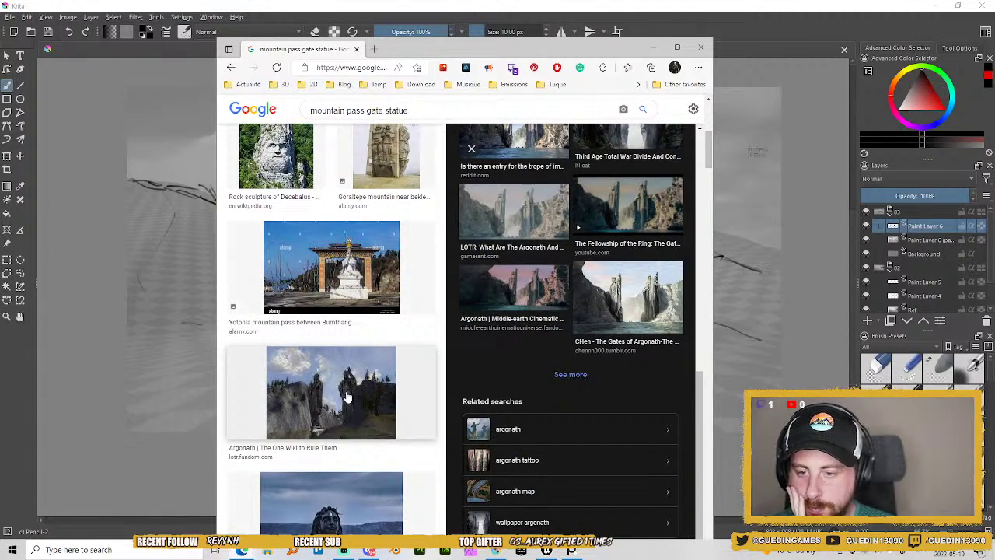
Open the other Argonath picture with two statues on cliffs and browse the remaining statue results for gate references.
left_click(347, 396)
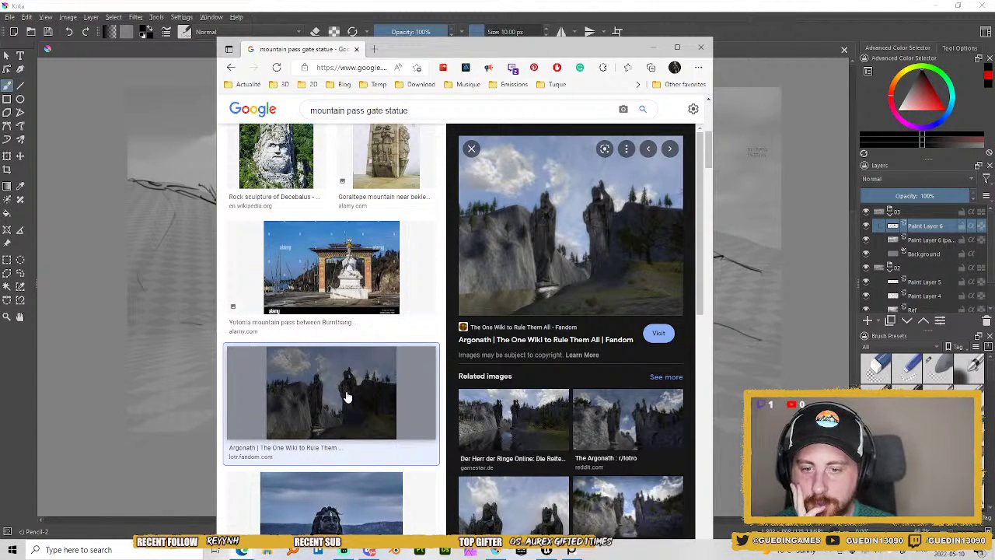
scroll(348, 397, "down", 7)
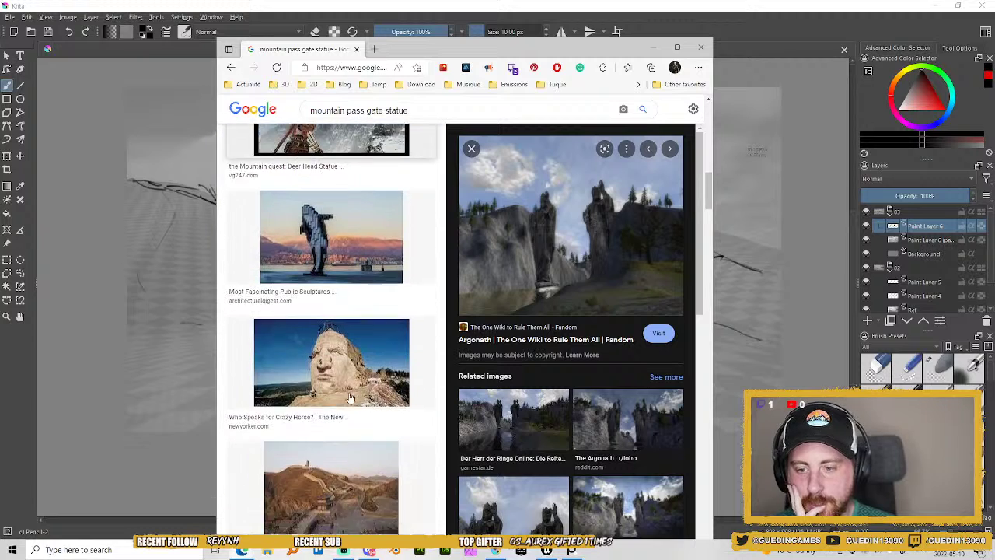
scroll(350, 398, "down", 3)
scroll(350, 397, "down", 3)
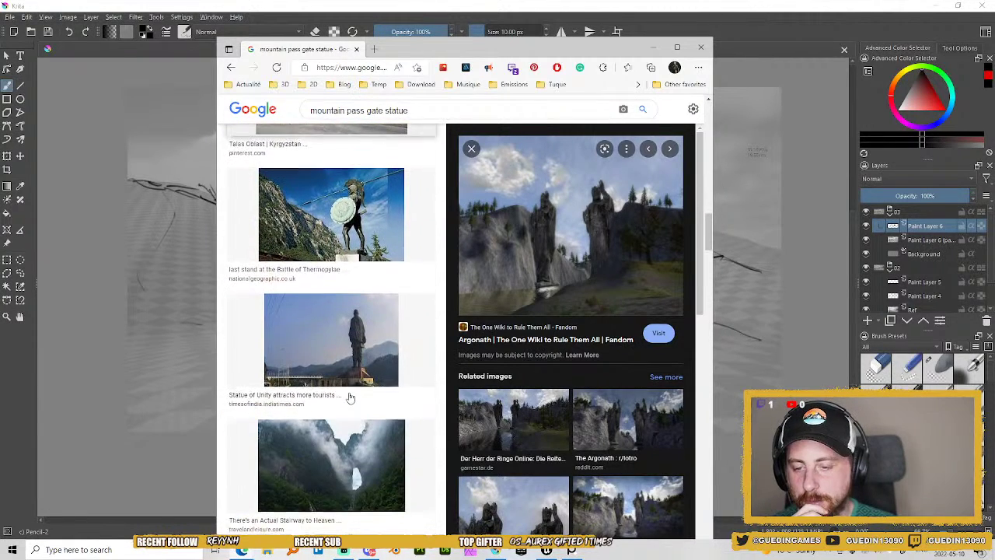
scroll(350, 399, "down", 3)
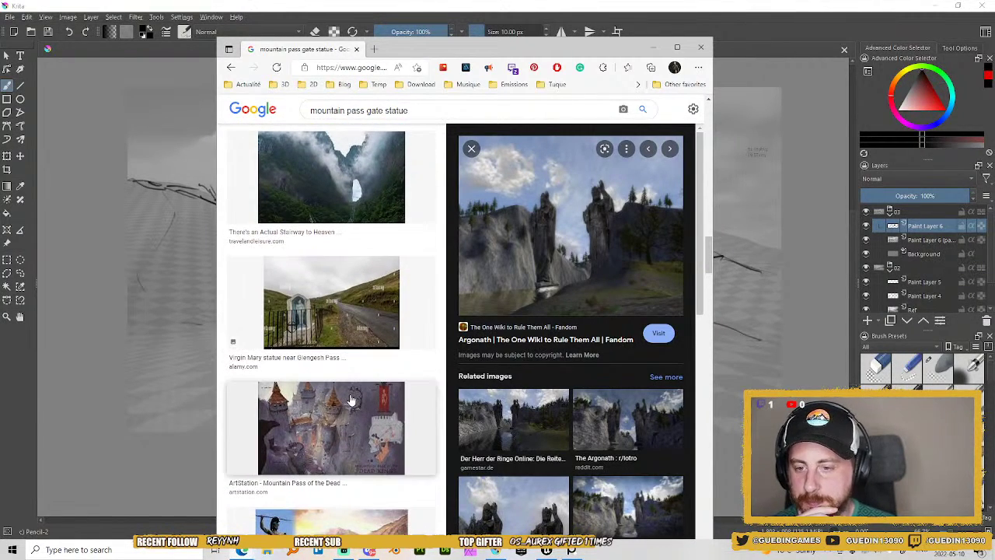
scroll(349, 400, "down", 3)
scroll(350, 410, "down", 4)
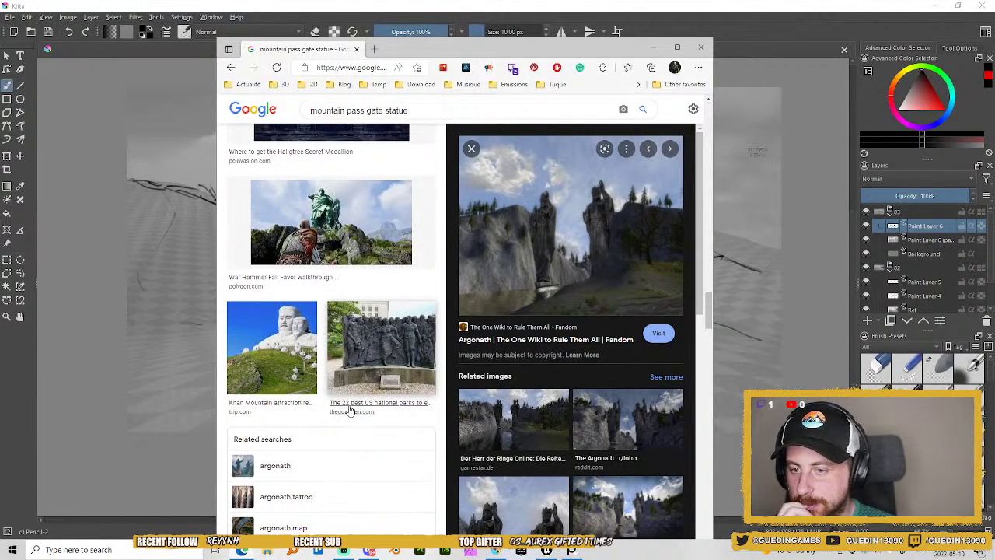
scroll(350, 411, "down", 2)
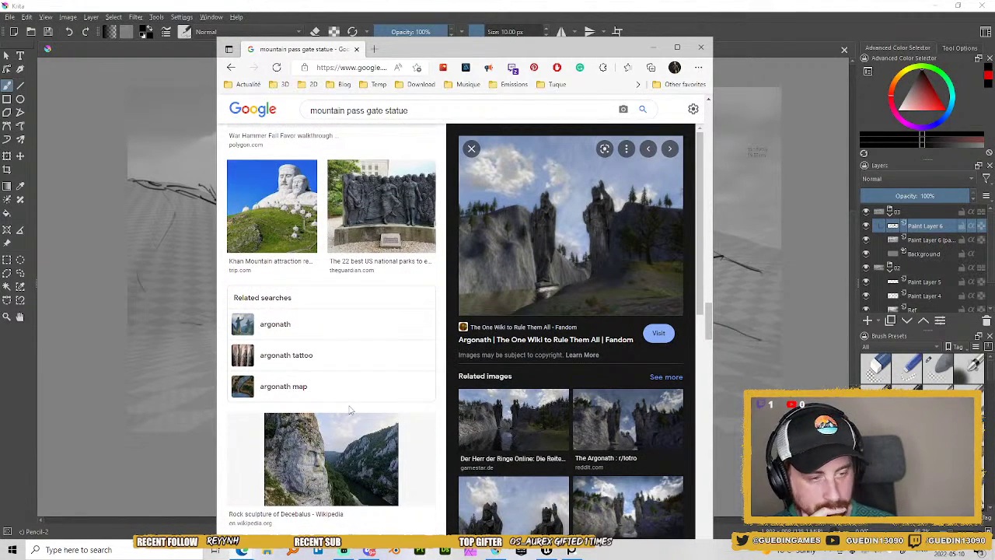
scroll(350, 409, "down", 10)
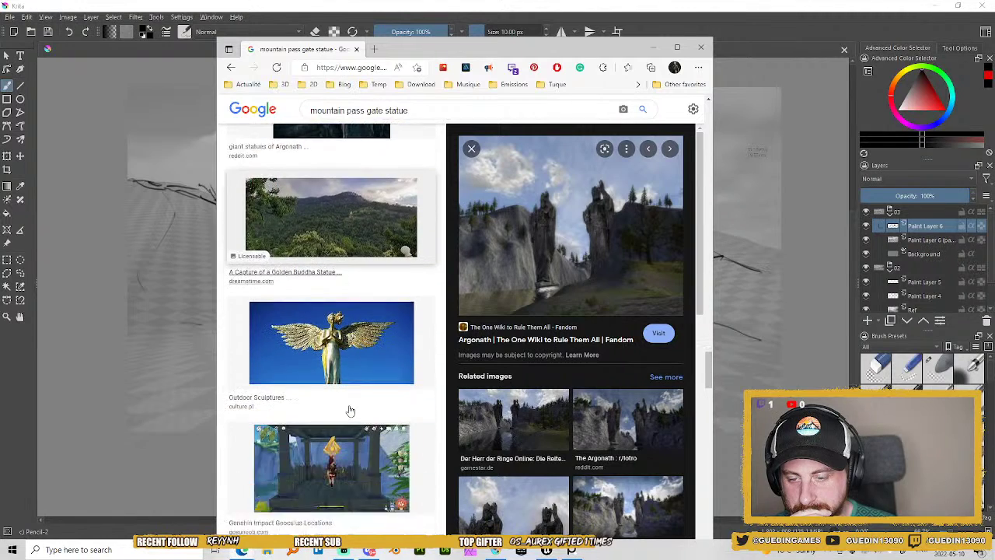
scroll(349, 409, "down", 10)
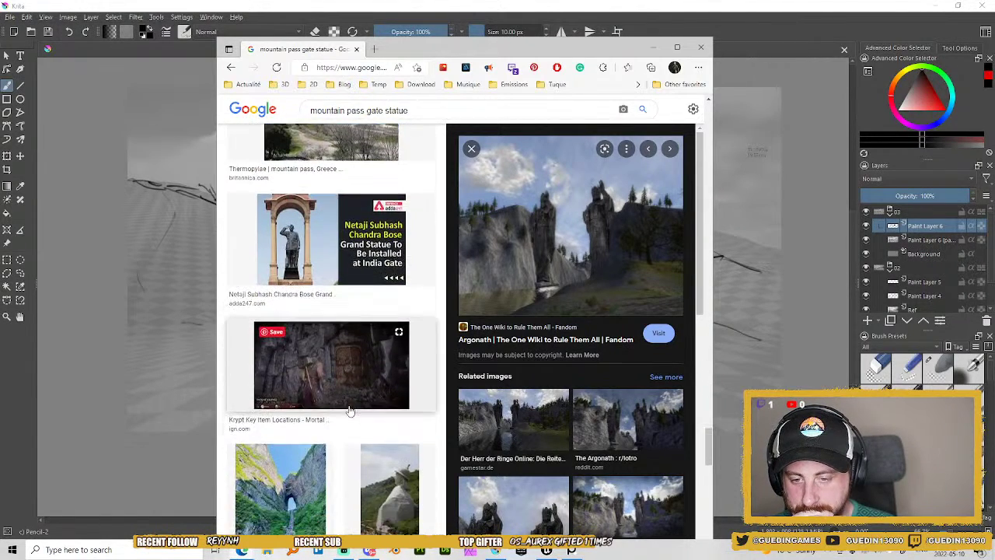
scroll(350, 410, "down", 5)
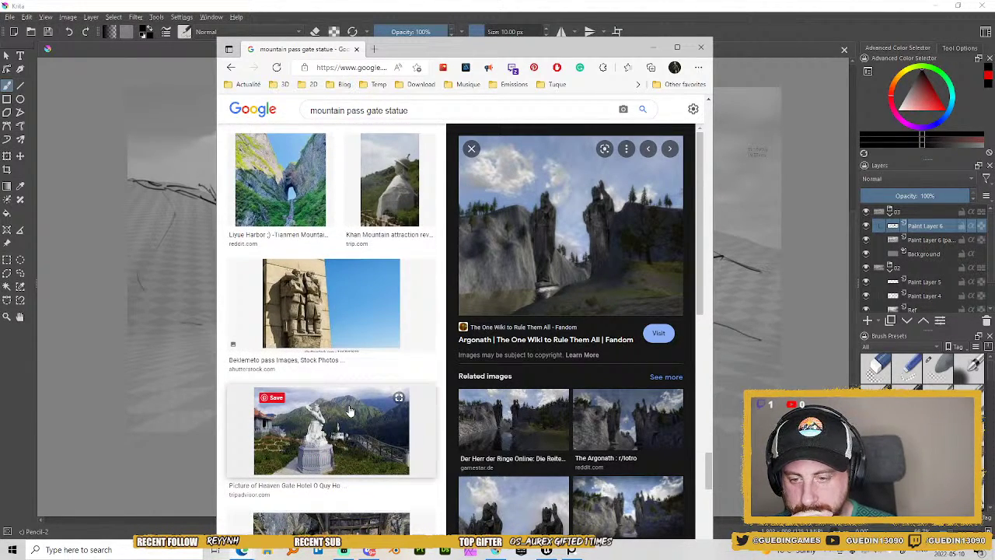
scroll(350, 409, "down", 5)
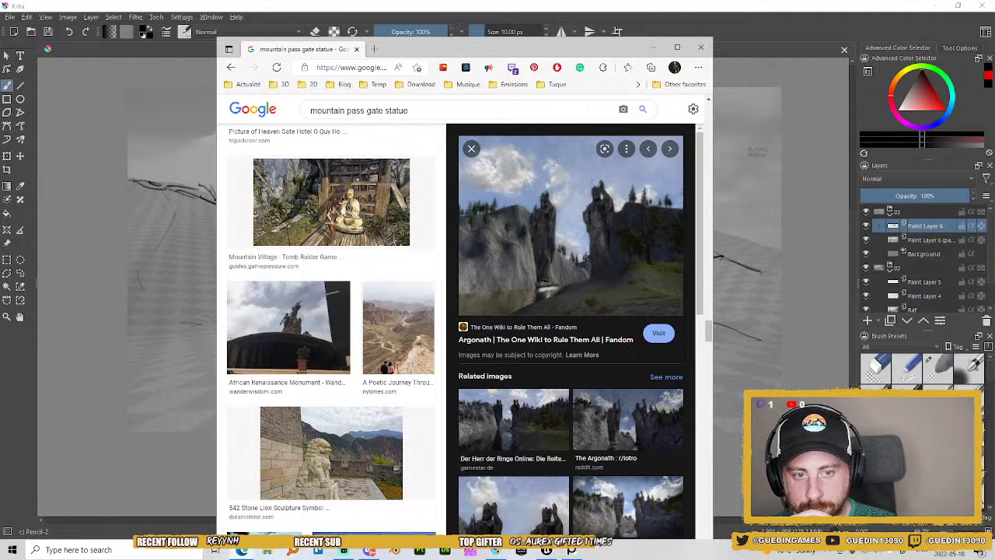
Switch back to Krita and select Paint Layer 4 in group 02.
key("alt+Tab")
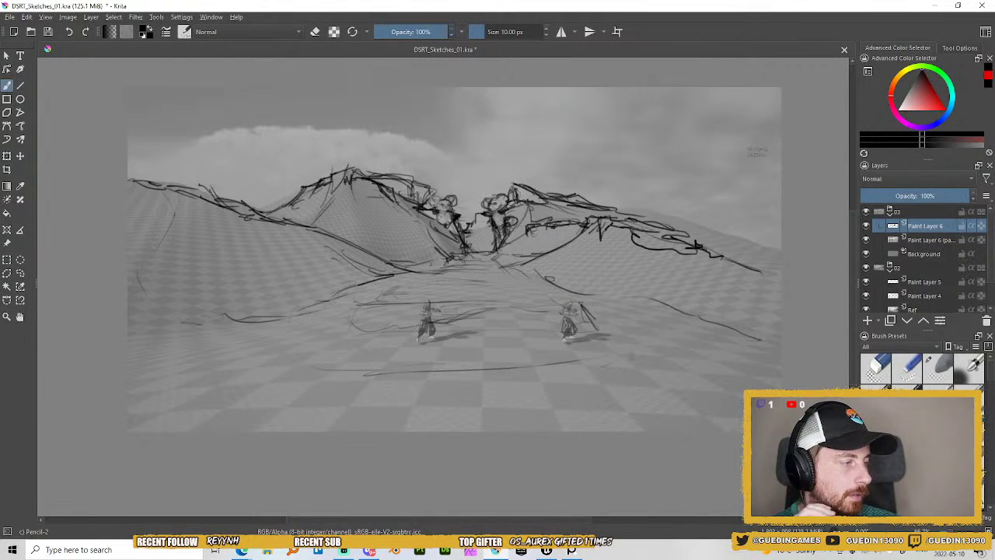
left_click(892, 300)
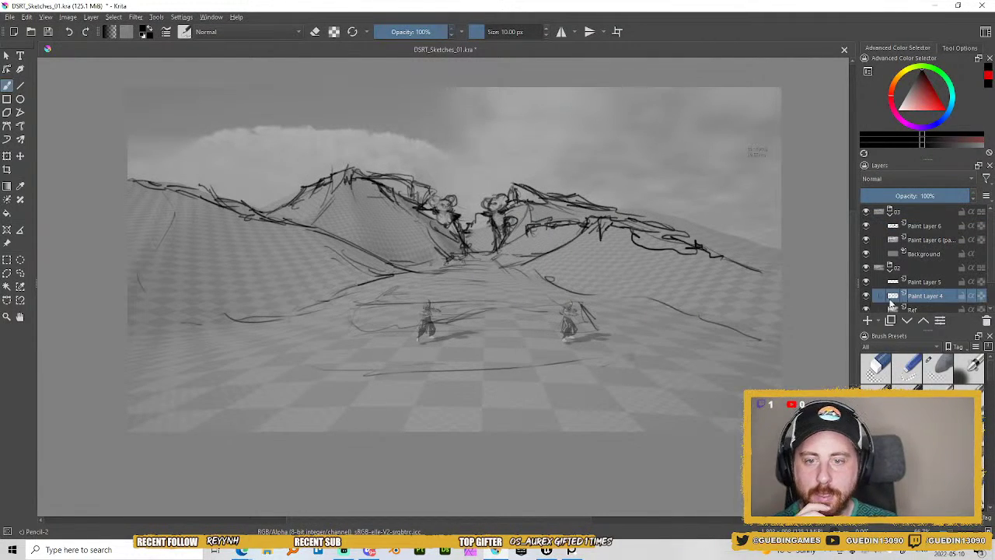